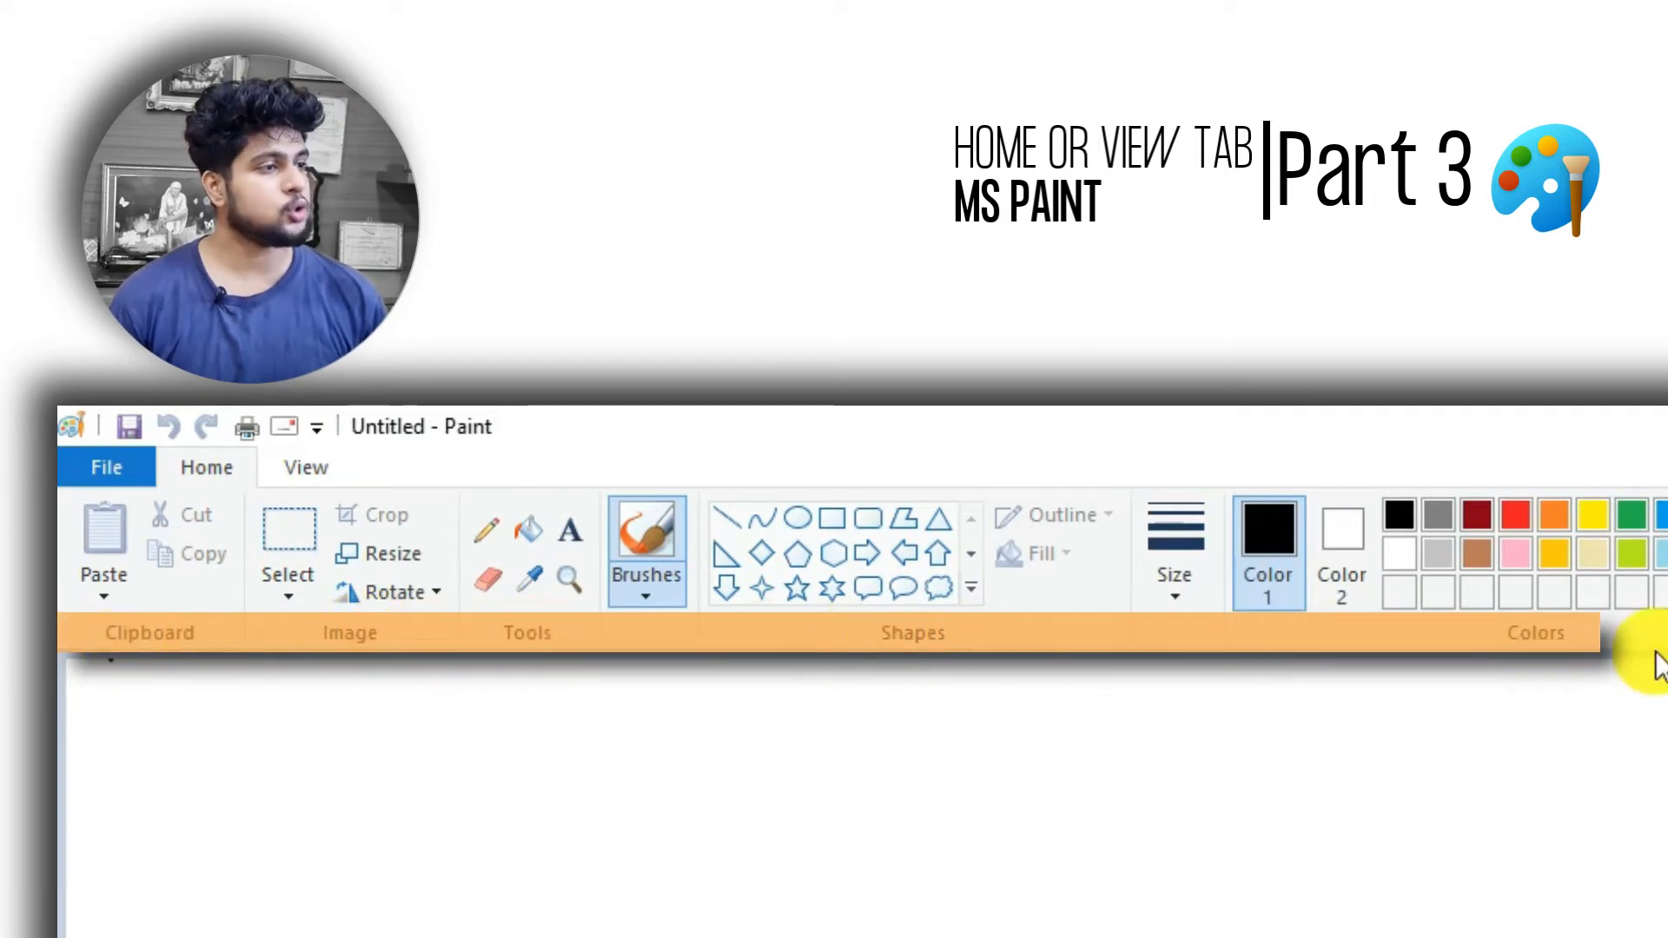
click(300, 469)
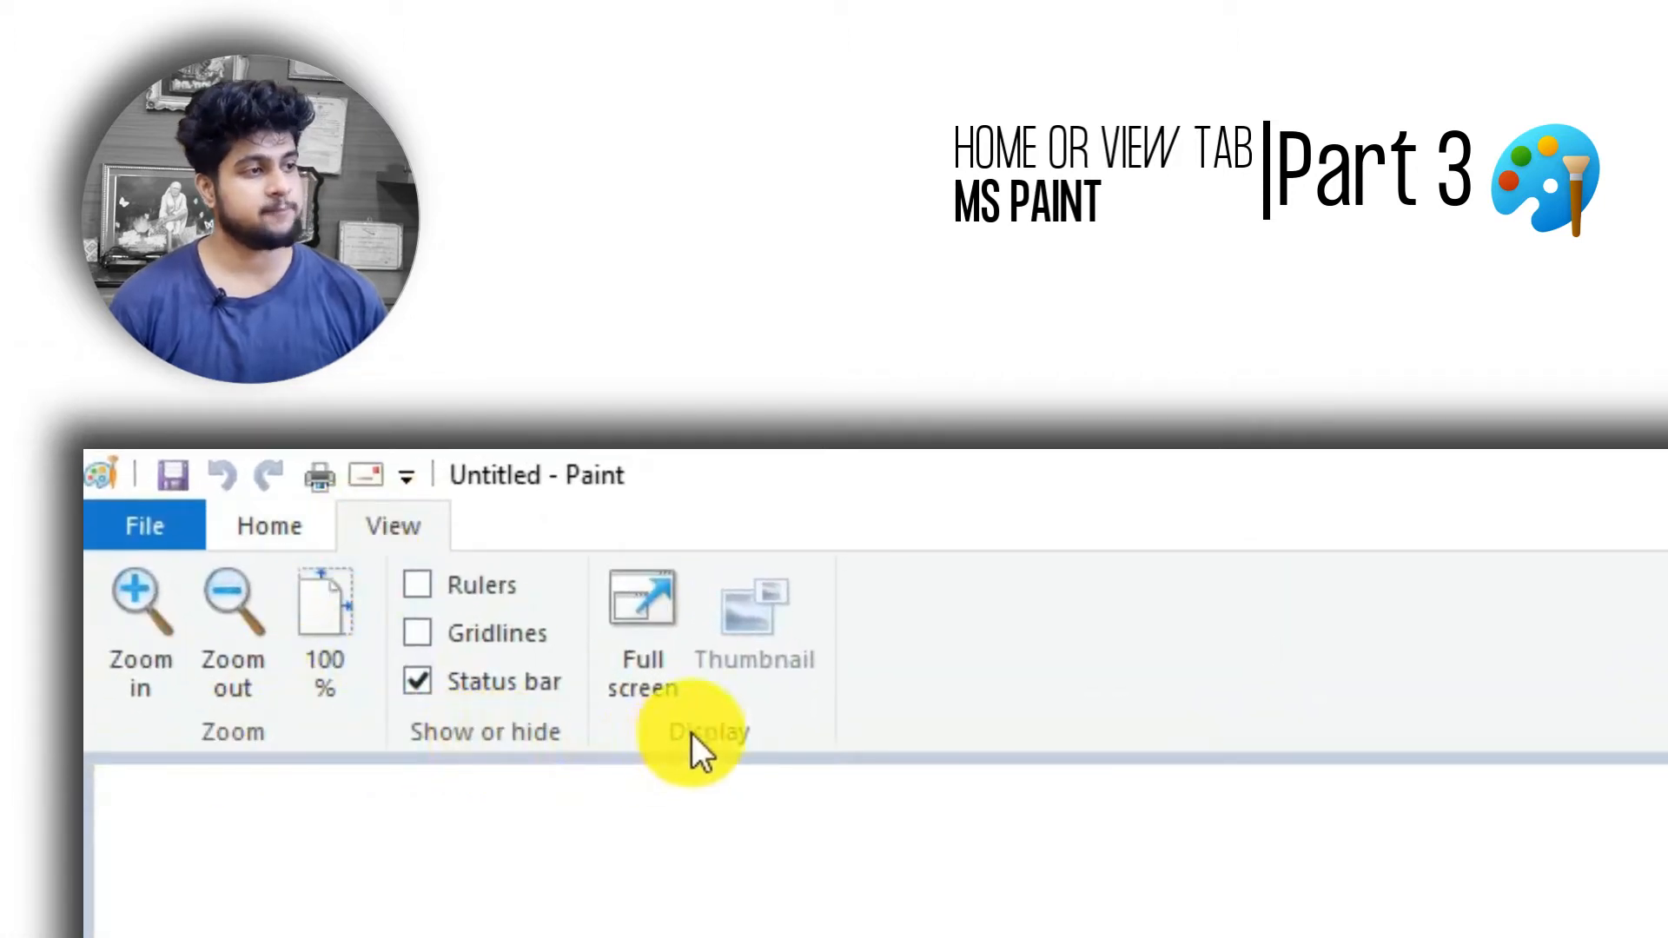
click(268, 527)
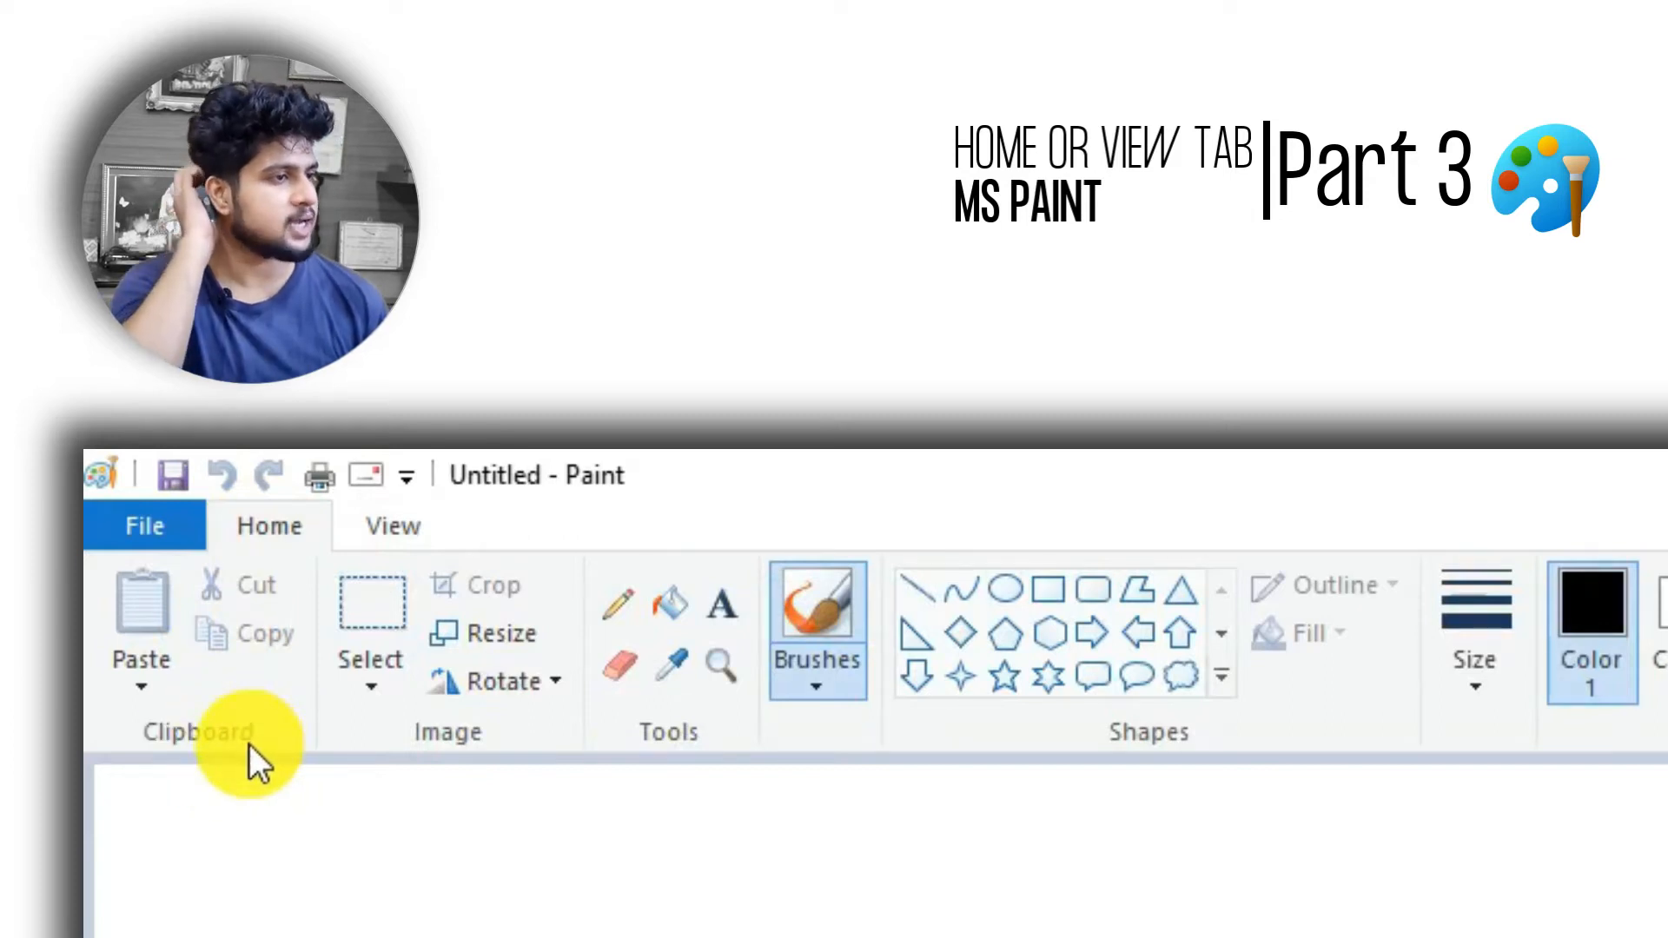
click(117, 613)
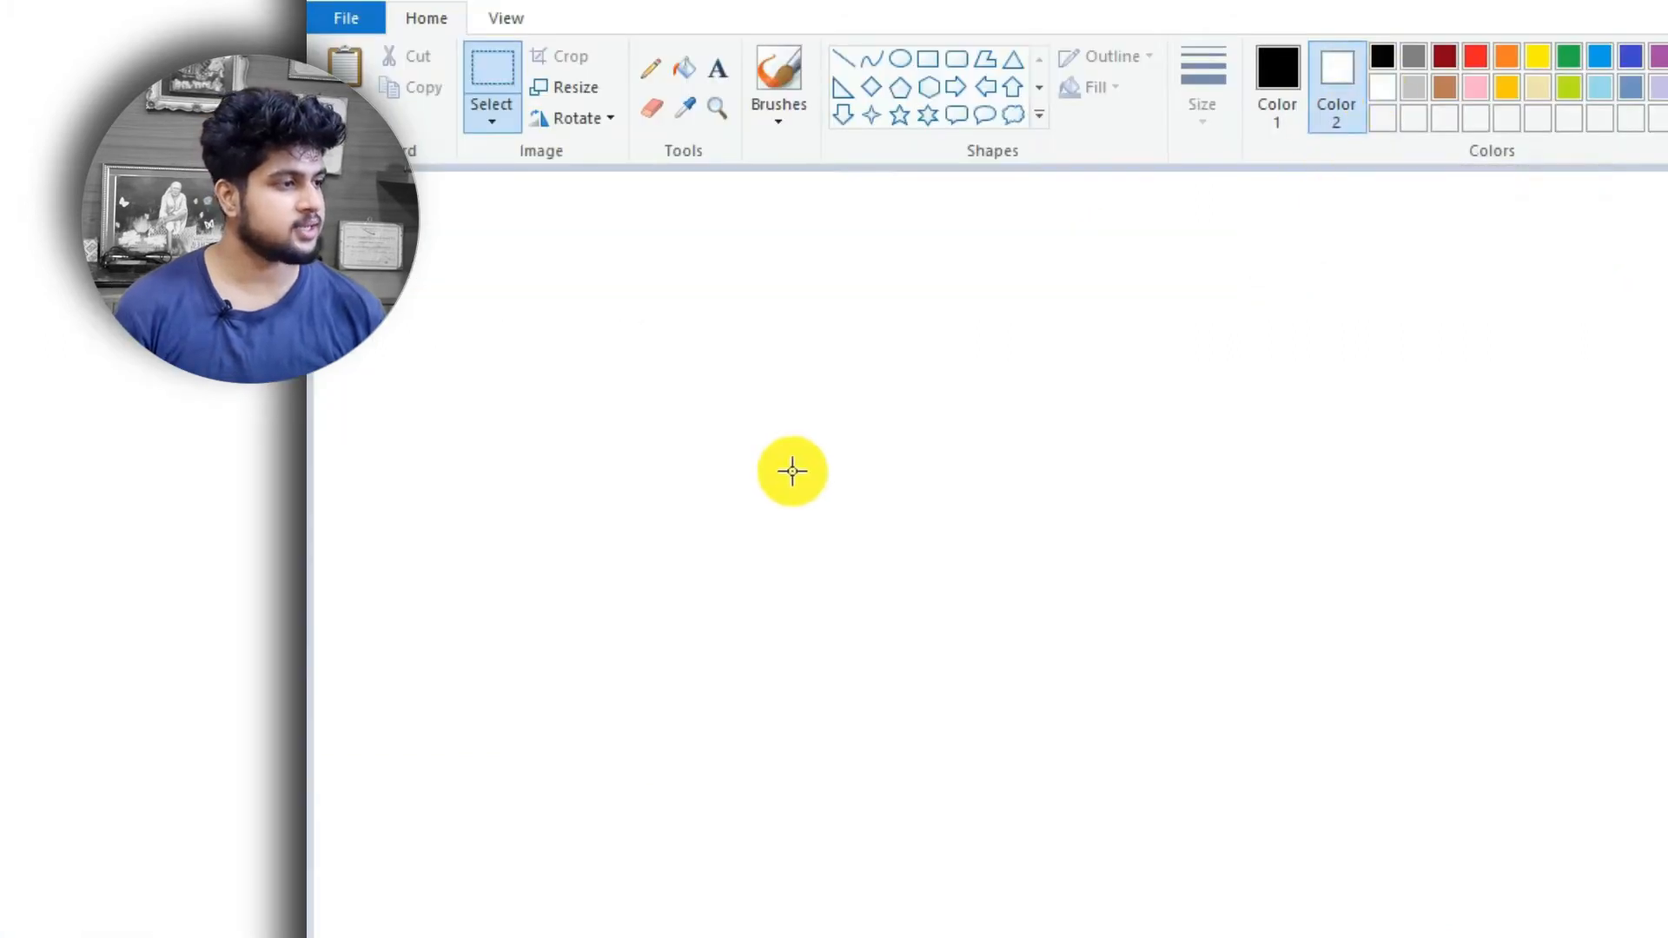
- Draw a large square with a black outline in the middle of the blank canvas
click(928, 58)
mouse_move(852, 286)
mouse_down()
mouse_move(1210, 718)
mouse_move(1295, 774)
mouse_move(1296, 738)
mouse_up()
- Cut the left half of the square out with a rectangular selection
click(481, 54)
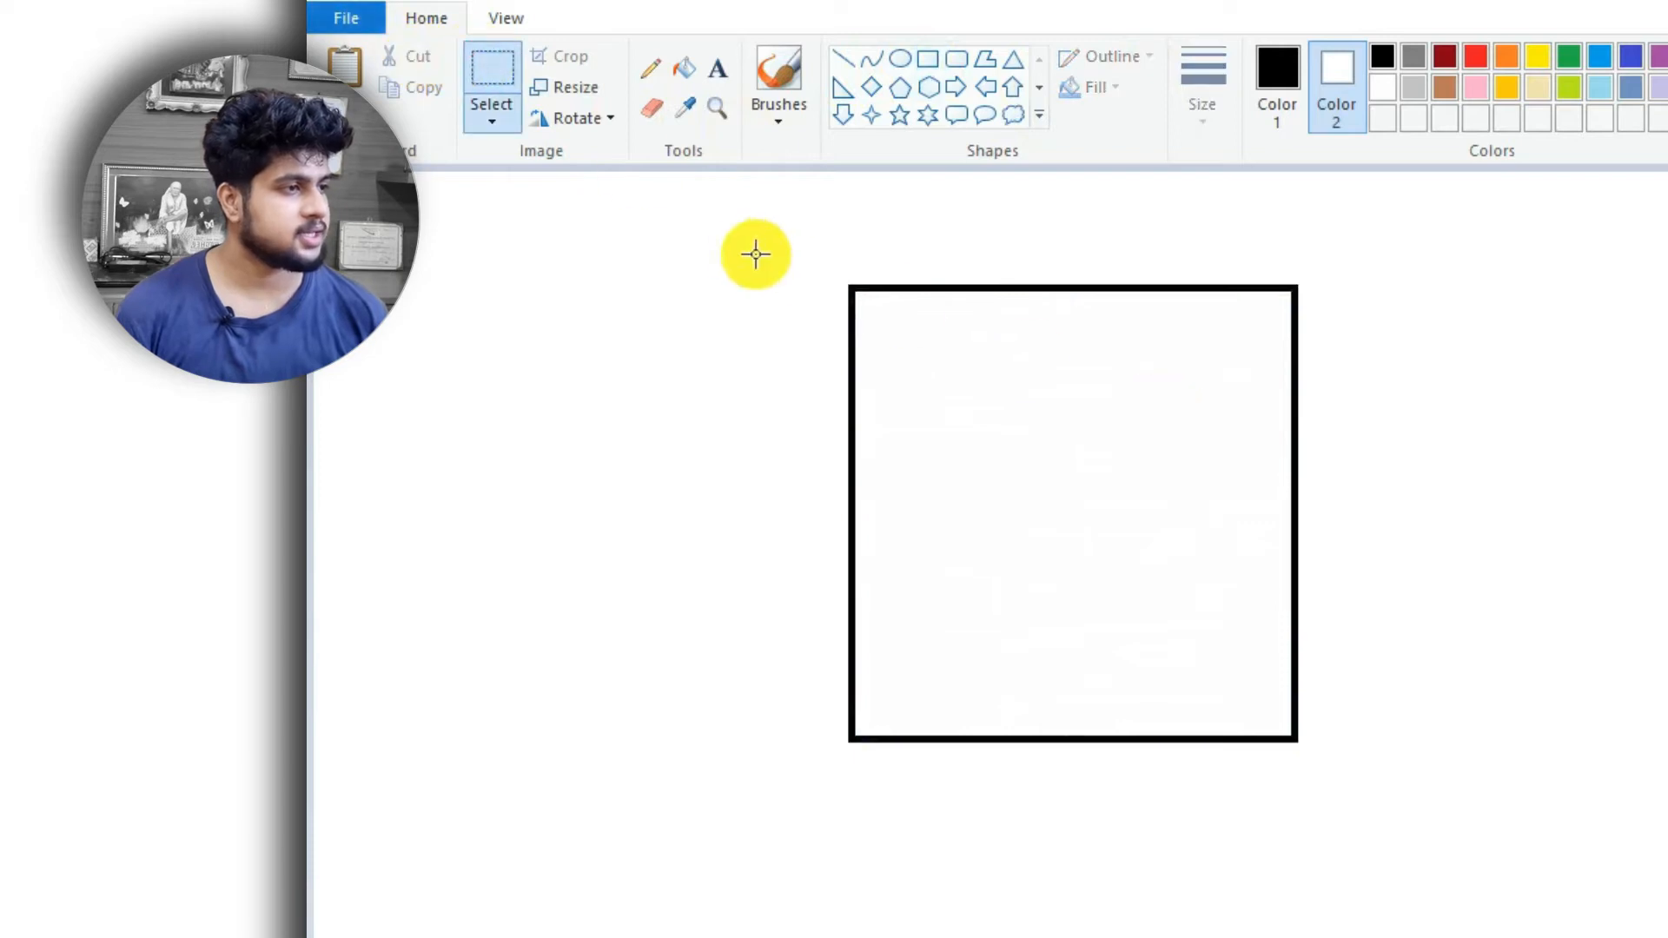
drag(748, 250, 1071, 797)
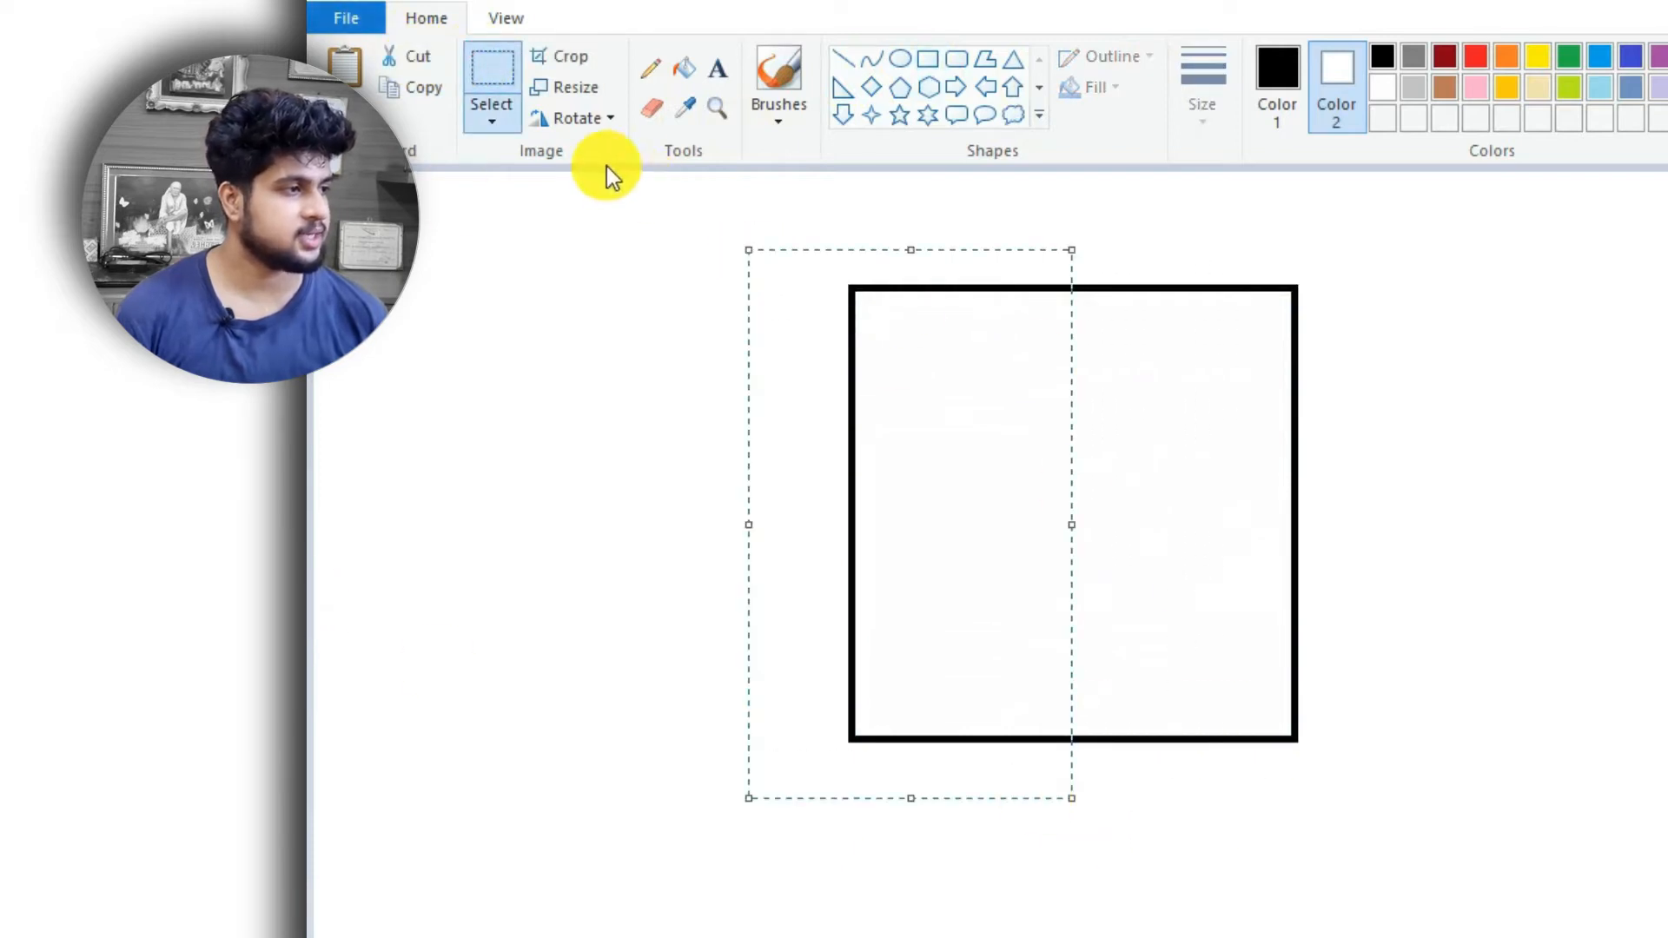
click(384, 57)
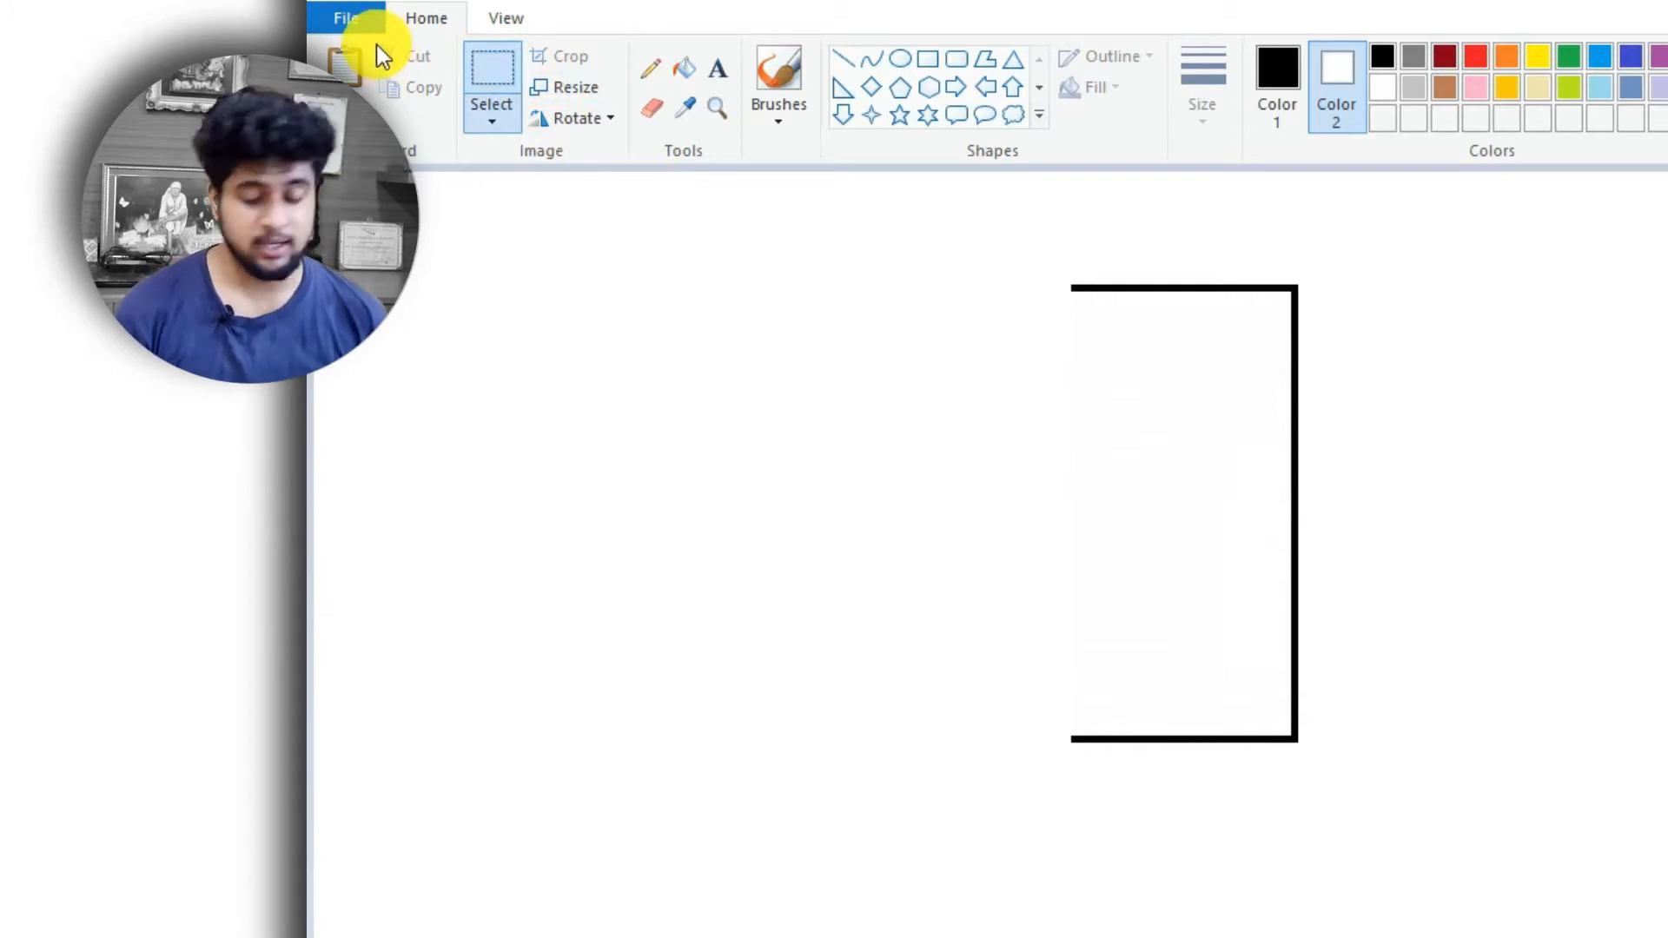
- Paste the cut half repeatedly and spread the copies across the canvas, overlapping the rest of the square
key(ctrl+v)
drag(522, 279, 1009, 412)
key(ctrl+v)
drag(596, 383, 913, 640)
key(ctrl+v)
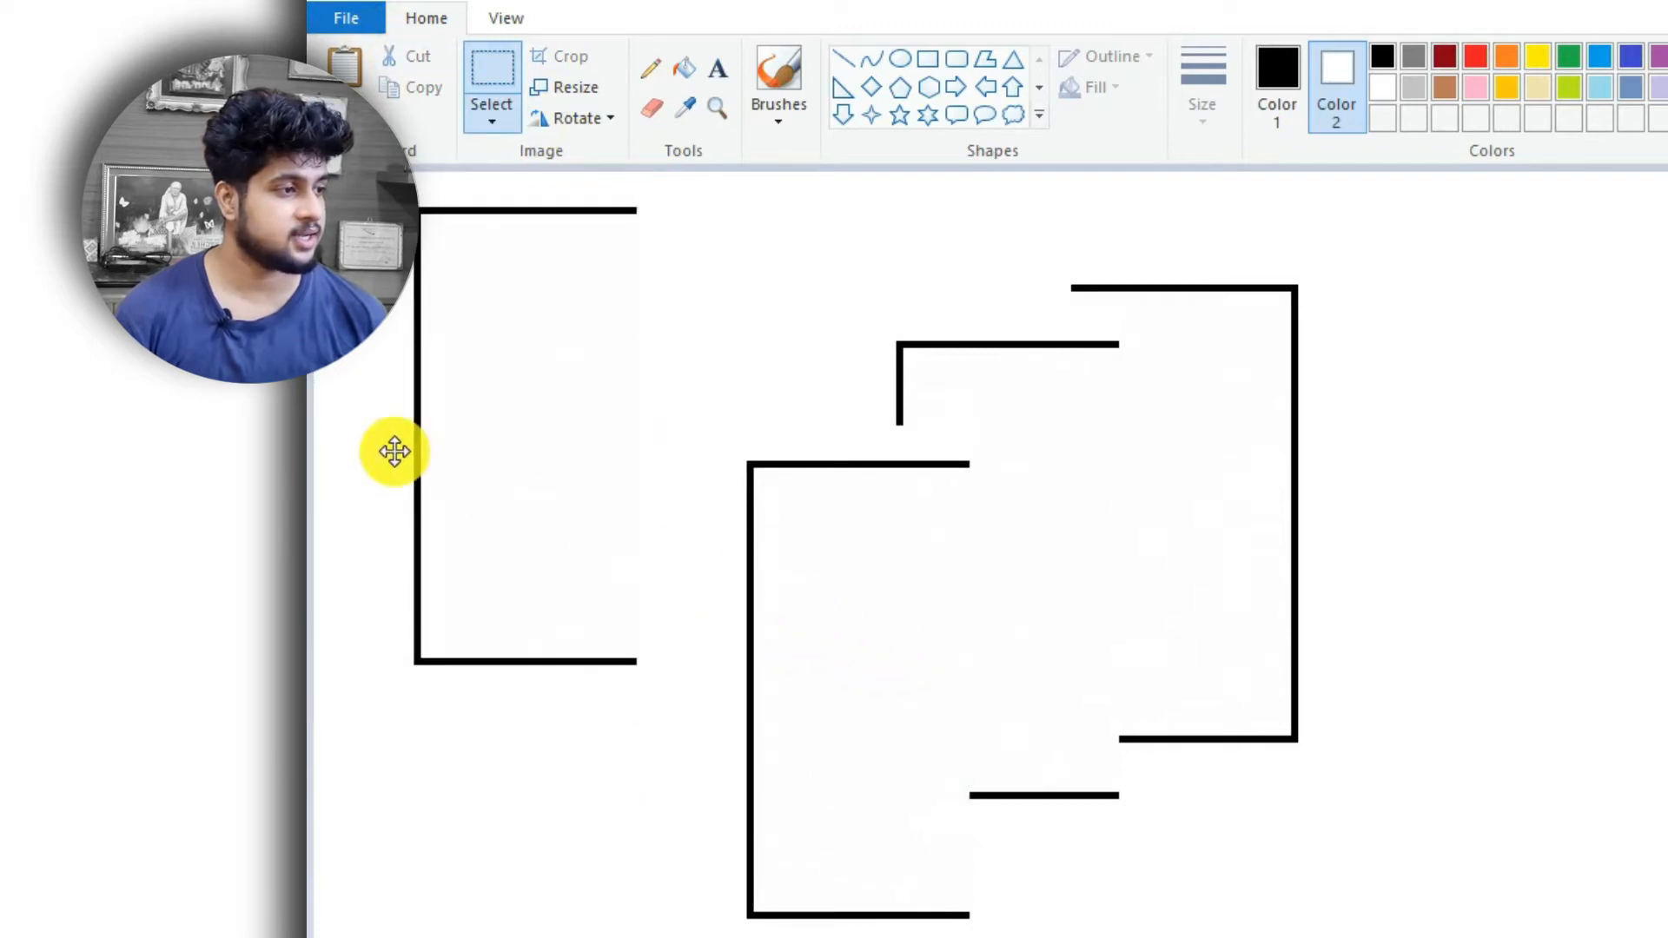
drag(391, 451, 640, 849)
key(ctrl+v)
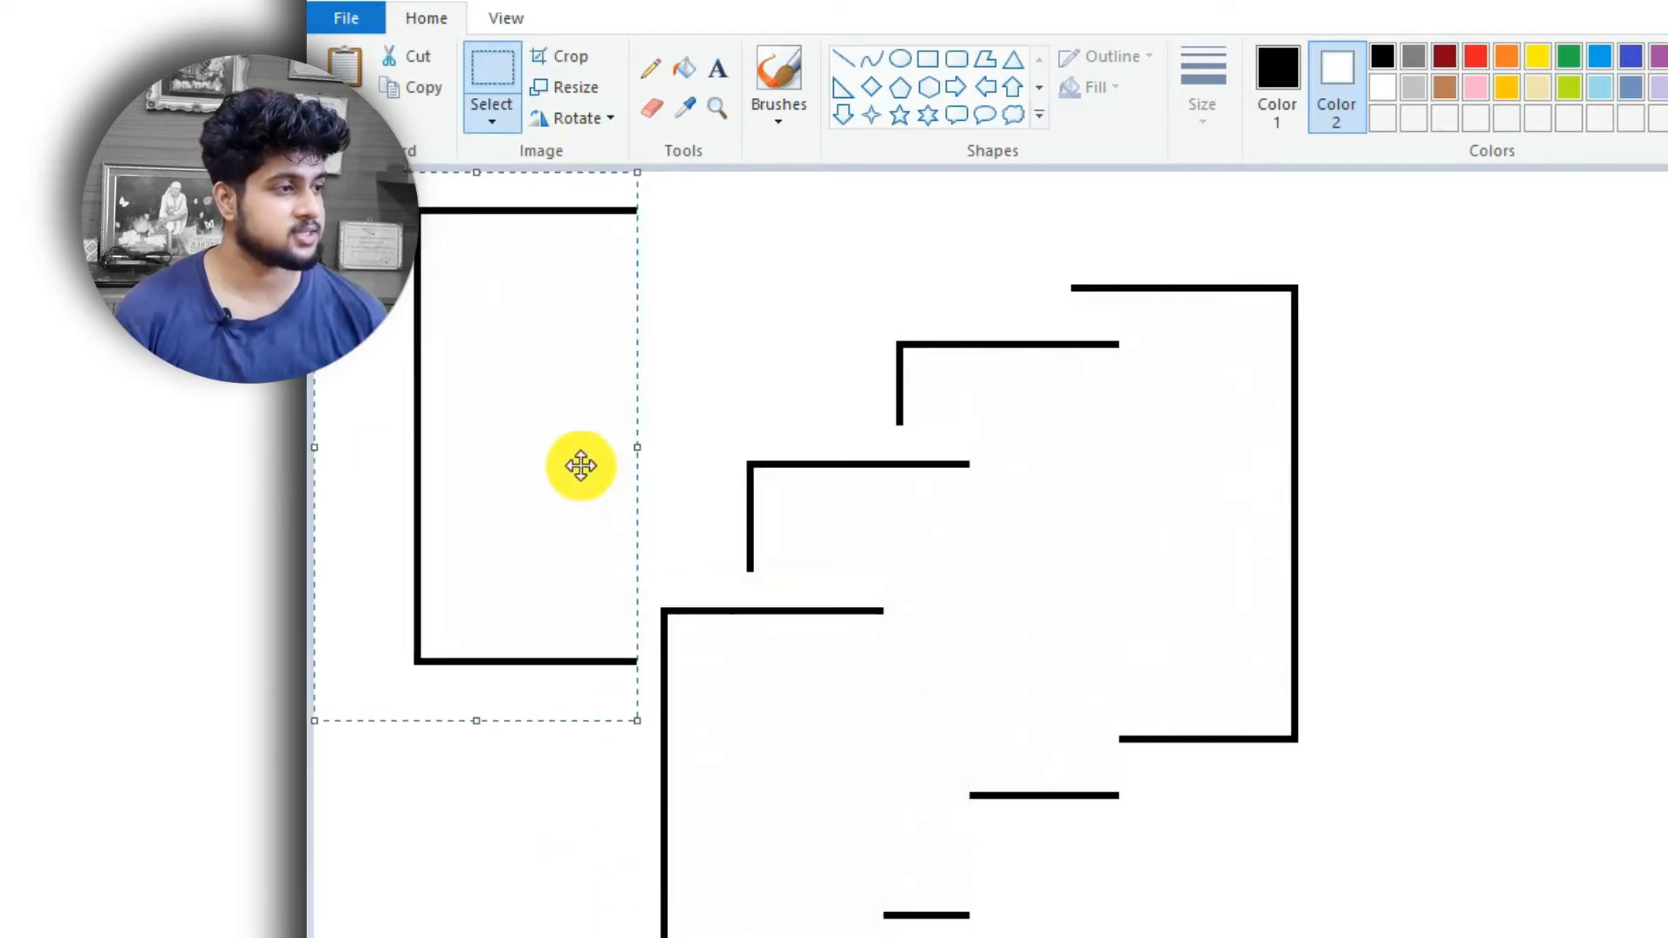
drag(489, 413, 1504, 717)
key(ctrl+v)
drag(598, 481, 1460, 649)
key(ctrl+v)
key(ctrl+v)
drag(521, 447, 1244, 515)
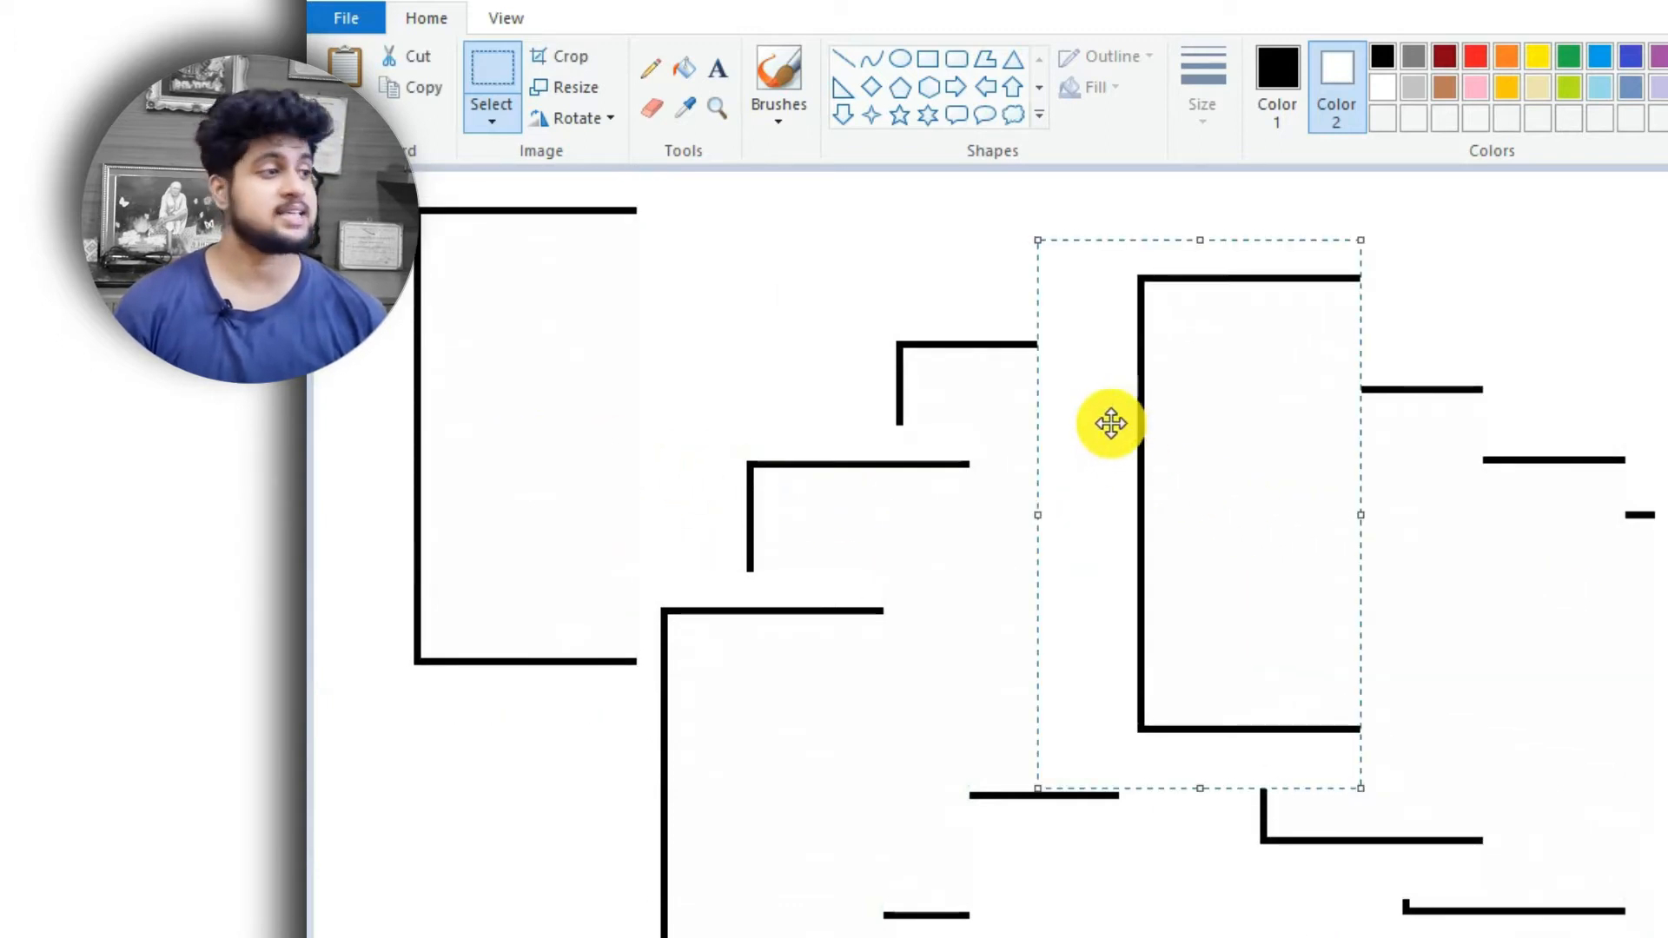
- Undo the pasted pieces and the cut to restore the whole square
key(ctrl+z)
key(ctrl+z)
key(ctrl+z)
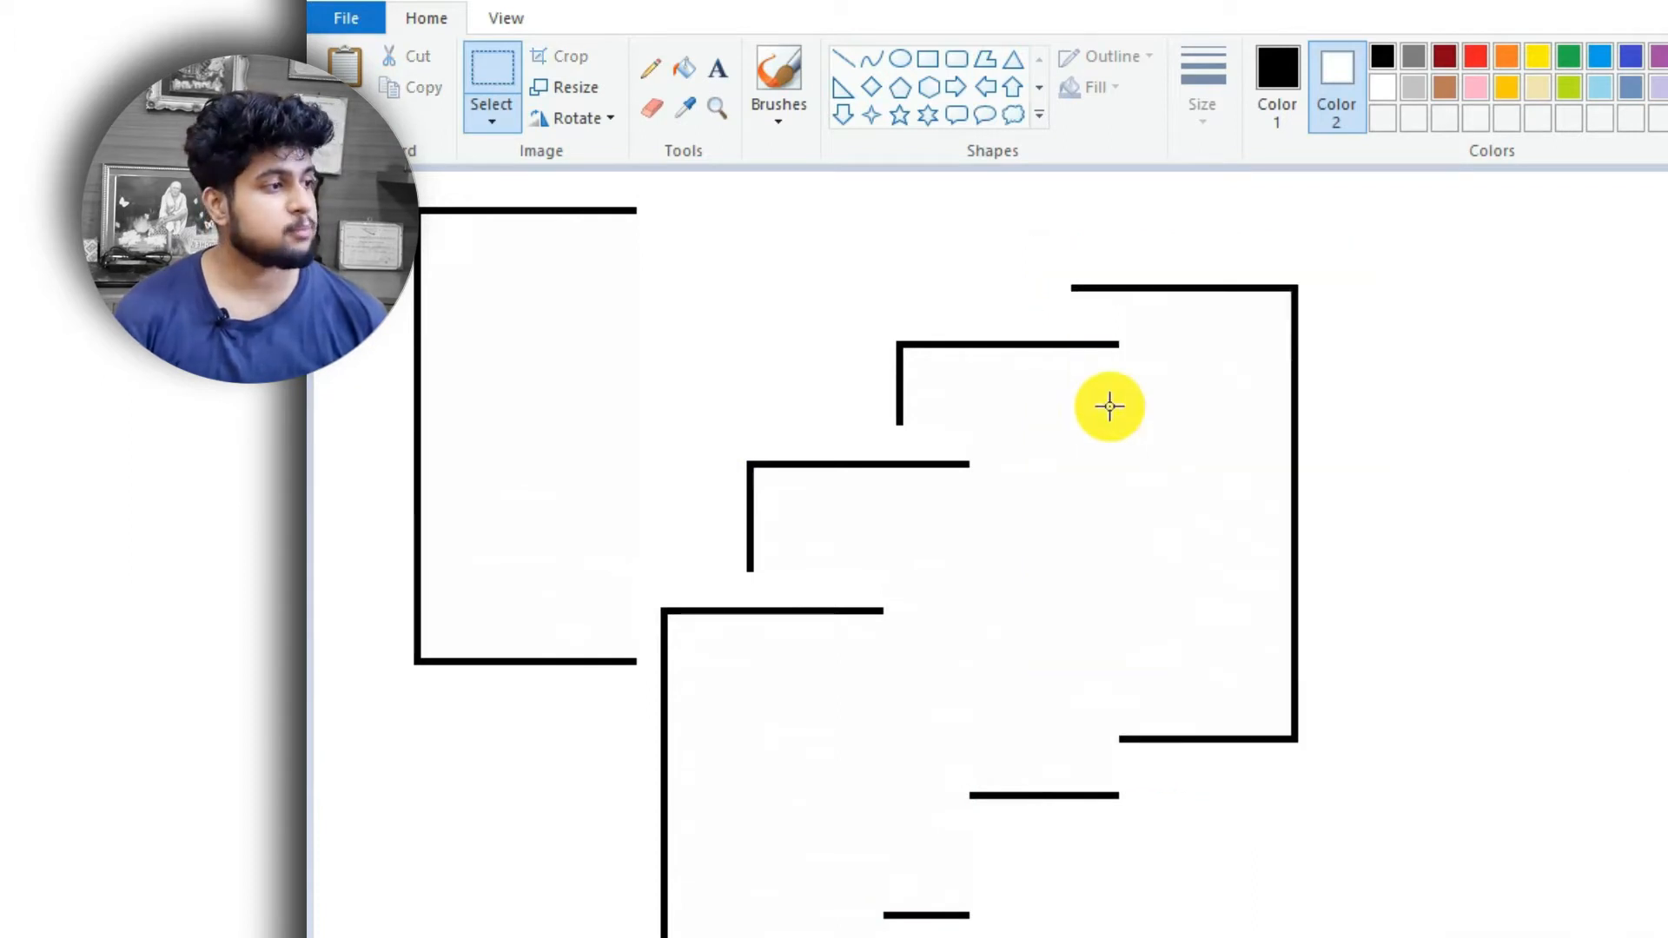
key(ctrl+z)
key(ctrl+z)
key(ctrl+z)
- Copy the left half of the square and place a pasted copy flush against the square's left edge
drag(800, 235, 1070, 855)
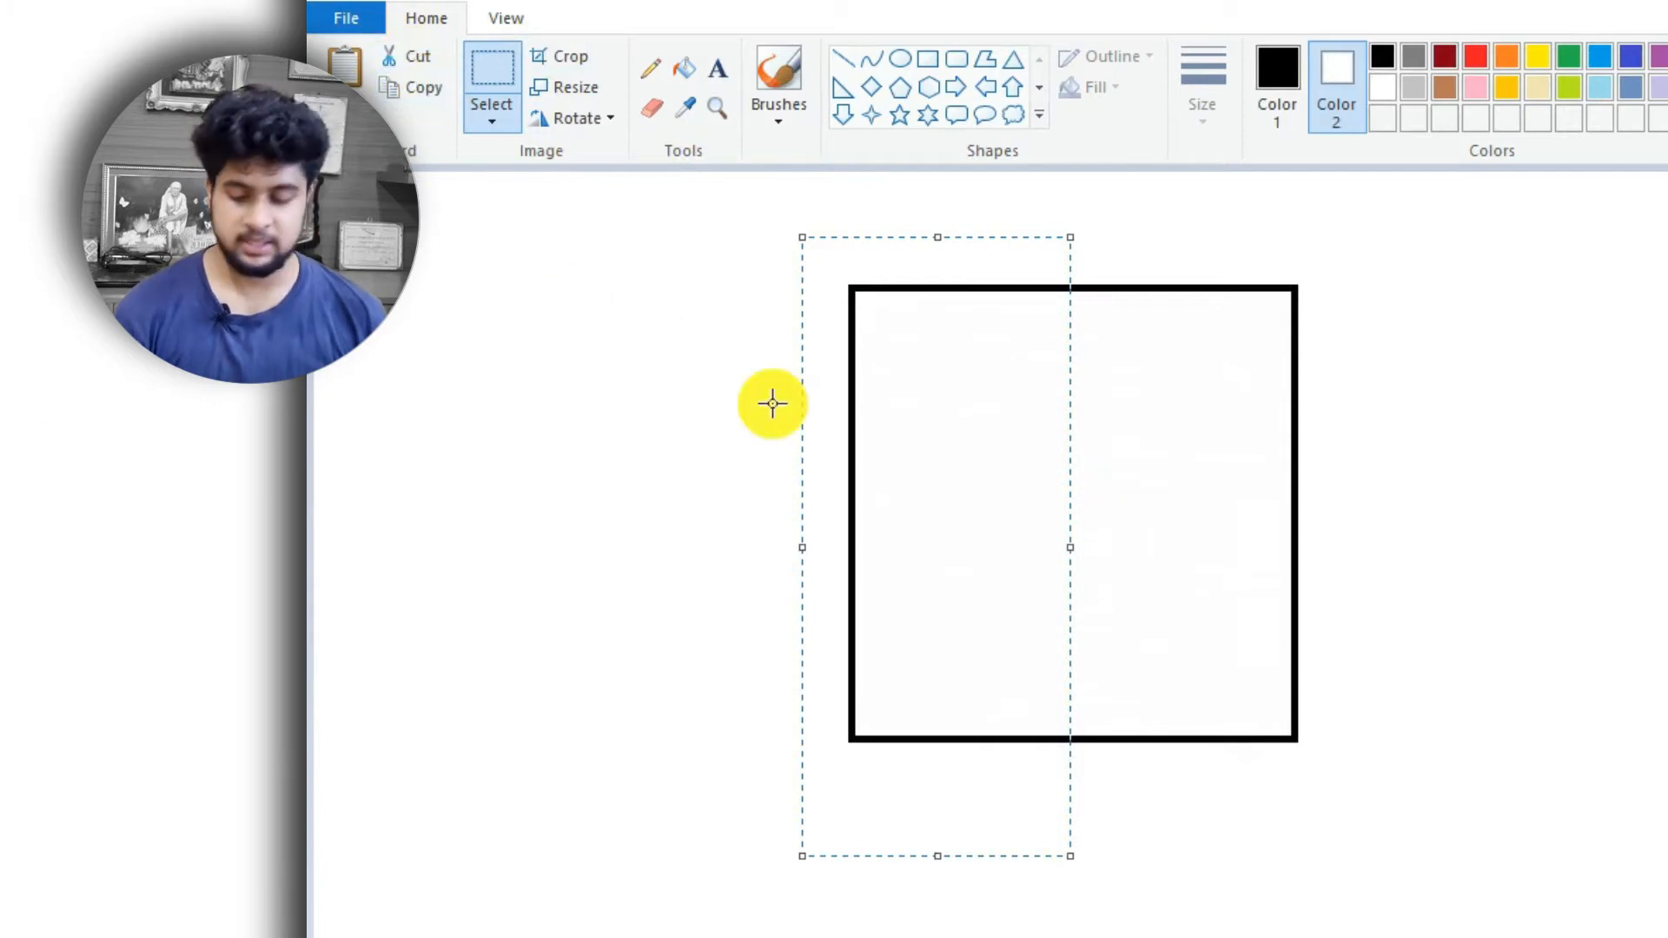
key(ctrl+c)
key(ctrl+v)
drag(458, 379, 722, 440)
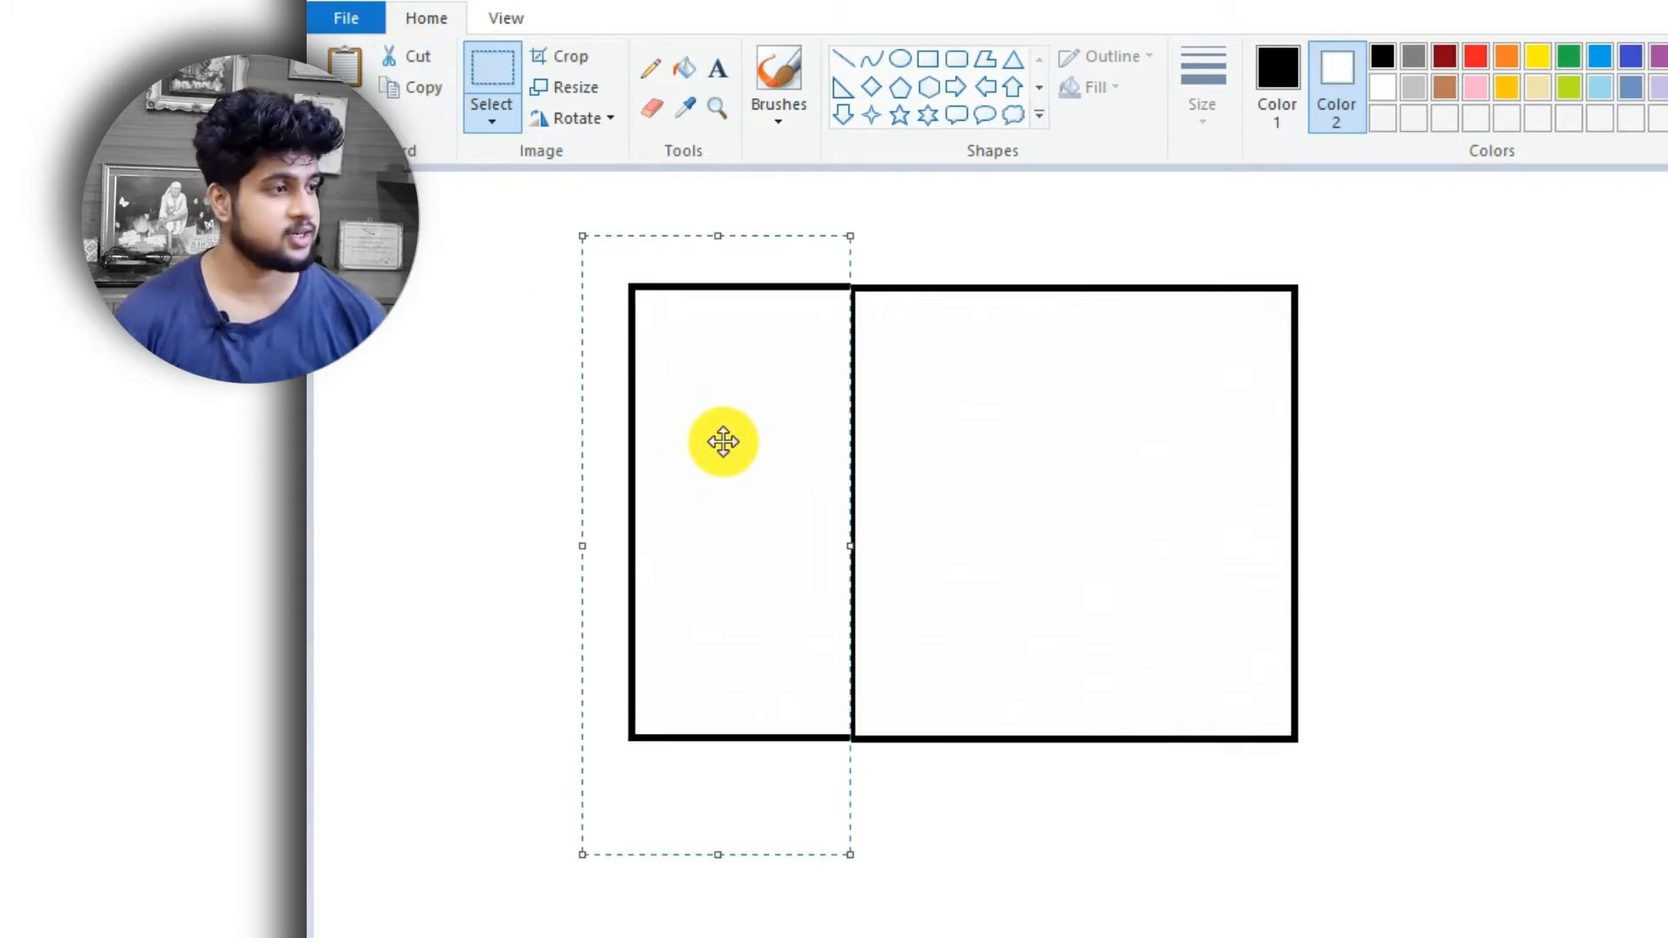
- Paste three more copies of the half, place them over the square's right side and lower middle, and deselect
key(ctrl+v)
drag(440, 410, 1411, 470)
key(ctrl+v)
drag(452, 415, 1241, 562)
key(ctrl+v)
drag(490, 503, 868, 745)
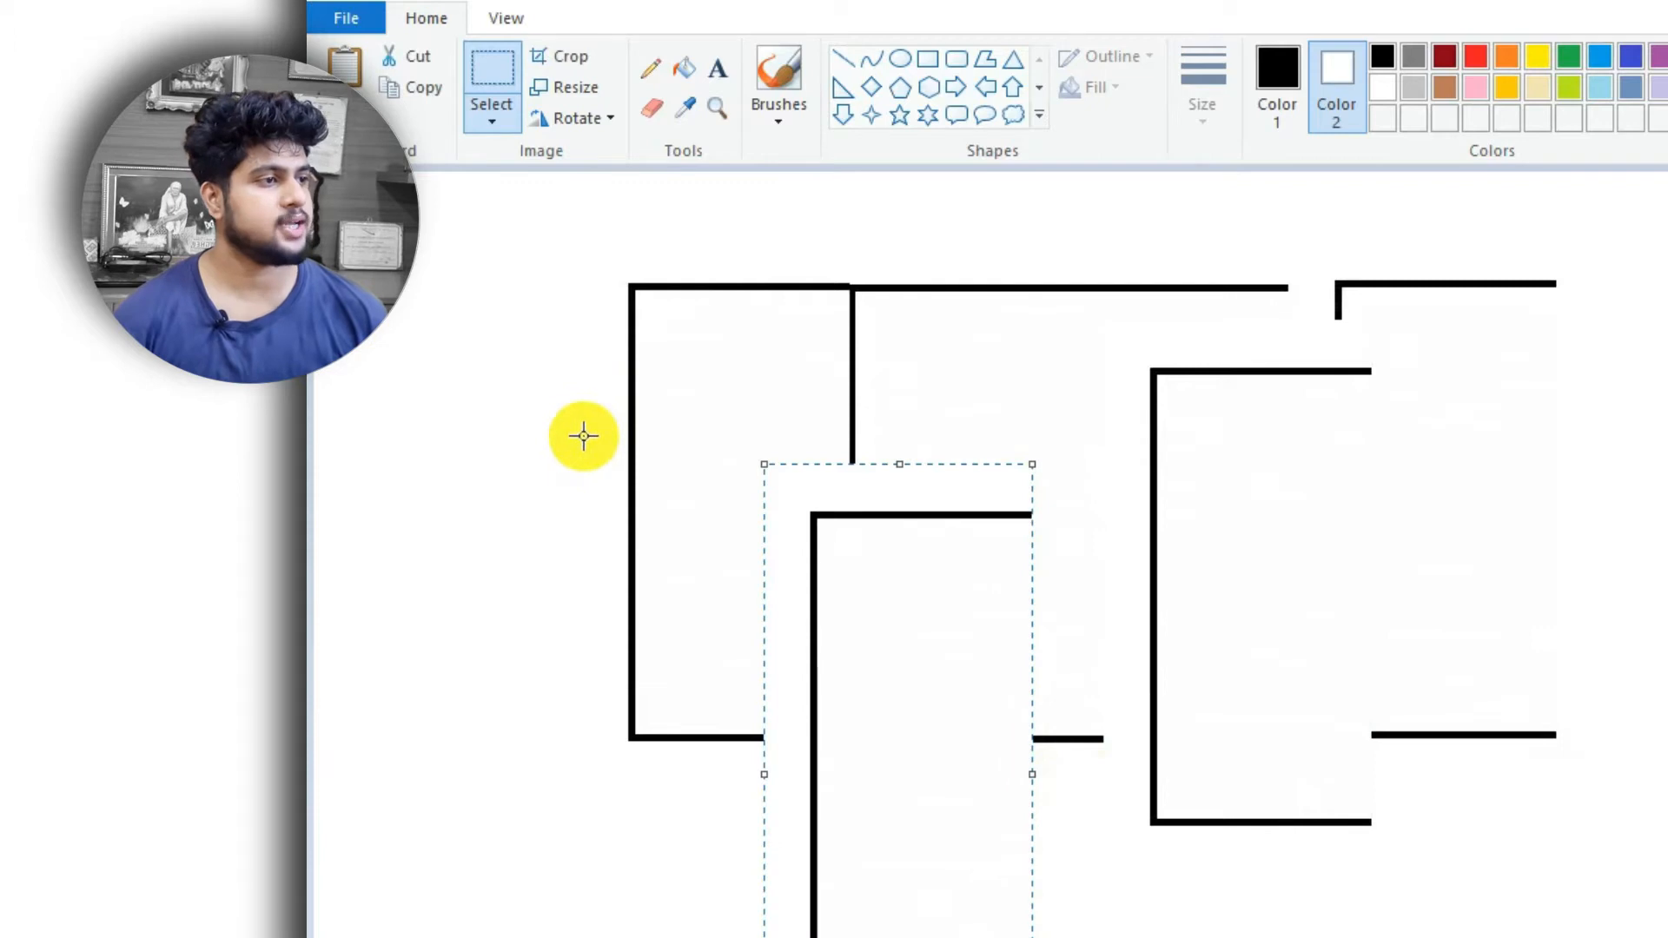
click(367, 382)
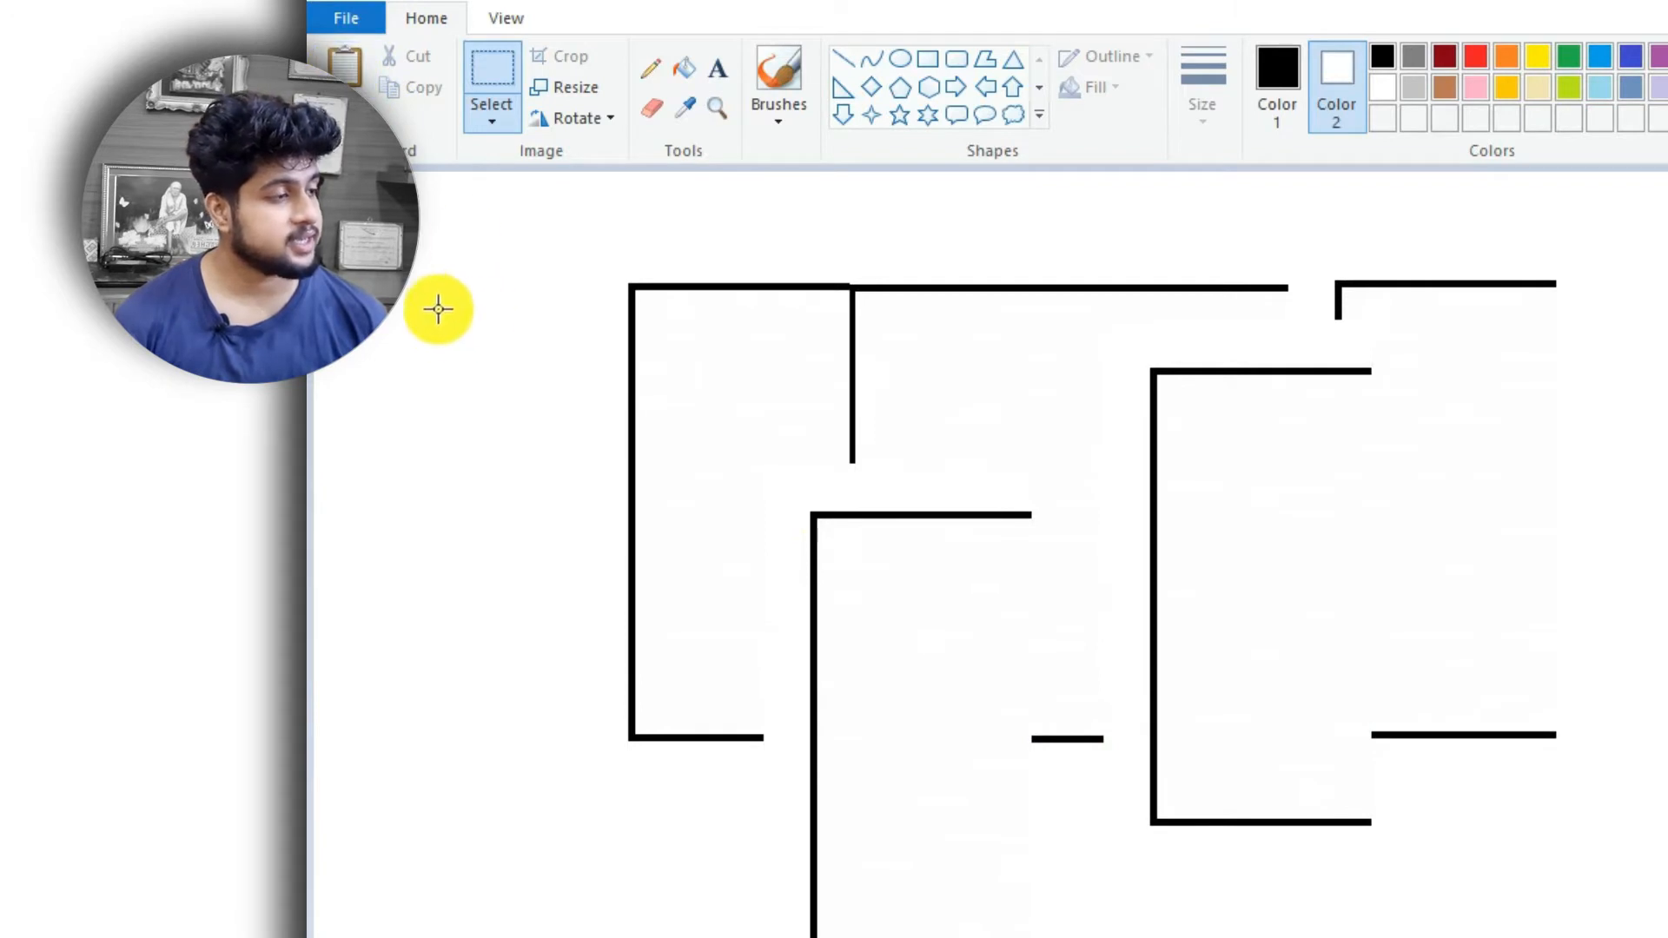
- Paste further copies of the copied half and position them over the lower right and lower middle of the drawing
click(343, 70)
mouse_move(409, 295)
mouse_down()
mouse_move(716, 514)
mouse_move(902, 587)
mouse_move(1199, 596)
mouse_up()
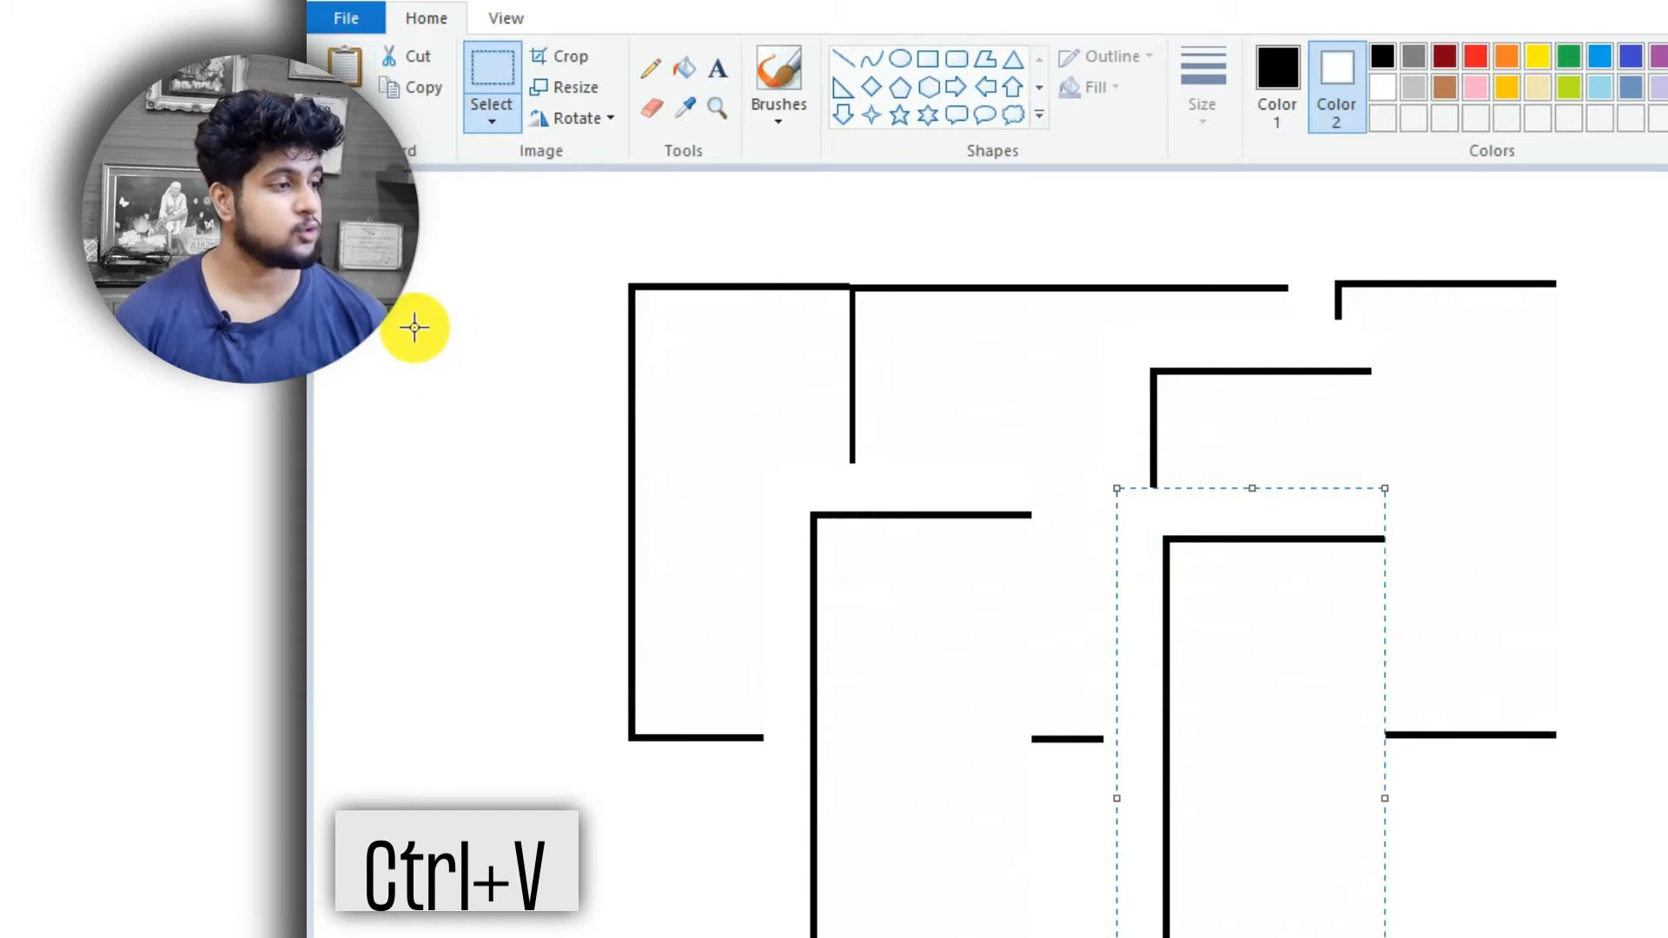
key(ctrl+v)
mouse_move(440, 331)
mouse_down()
mouse_move(818, 625)
mouse_move(813, 609)
mouse_up()
key(ctrl+v)
drag(550, 469, 586, 500)
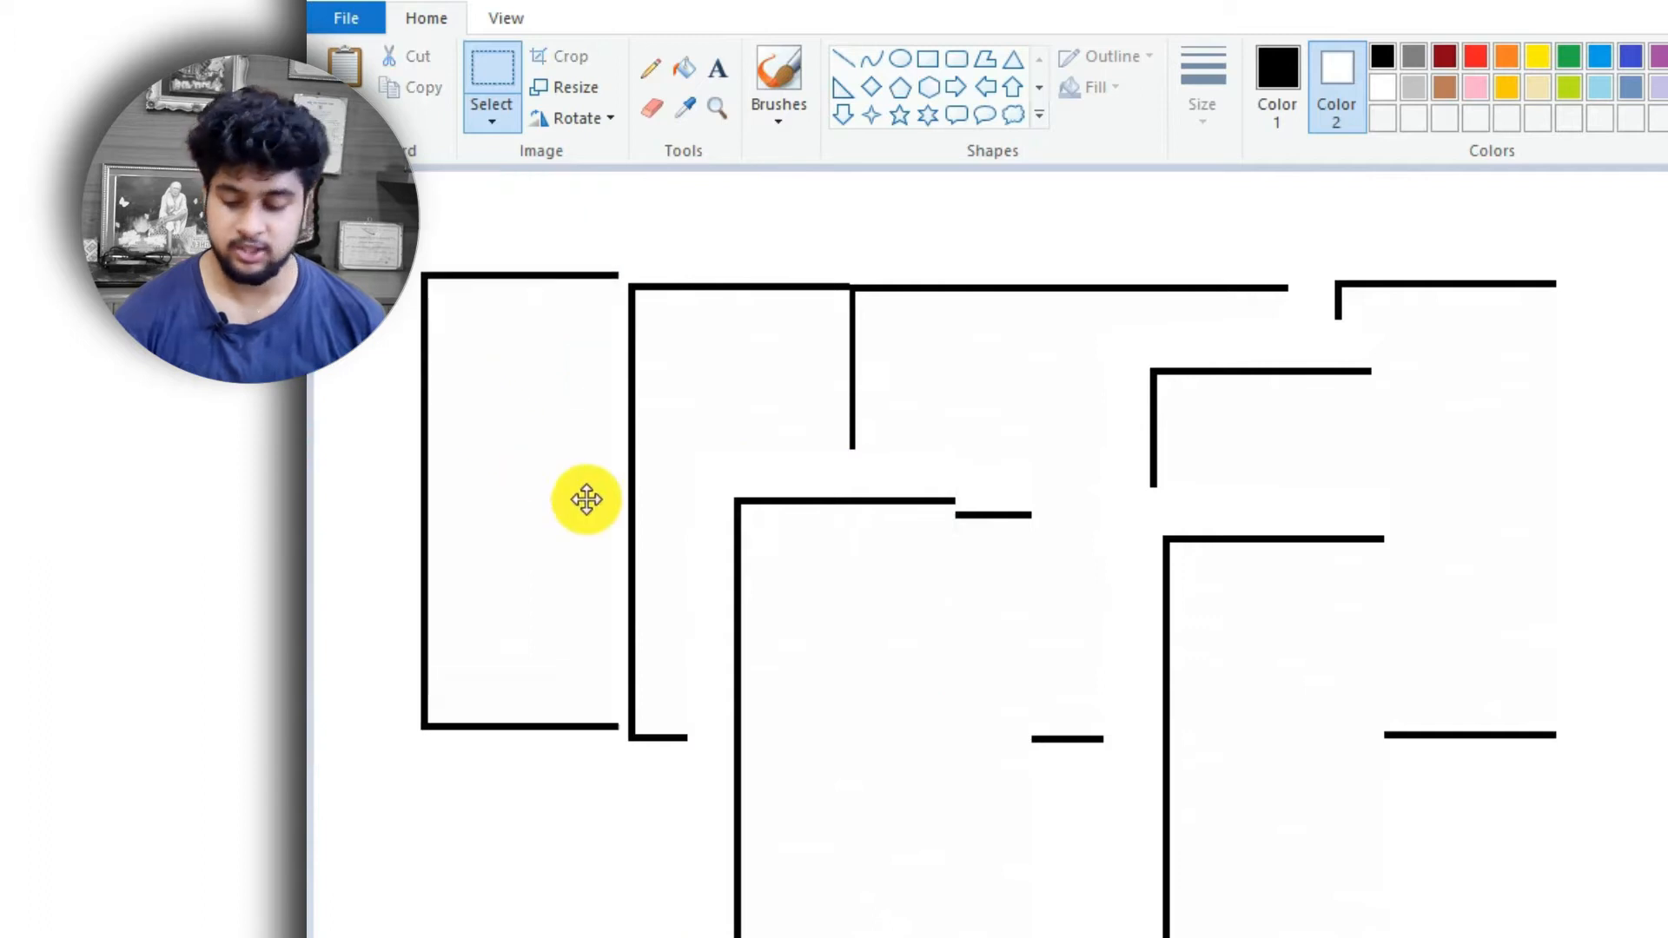
key(ctrl+x)
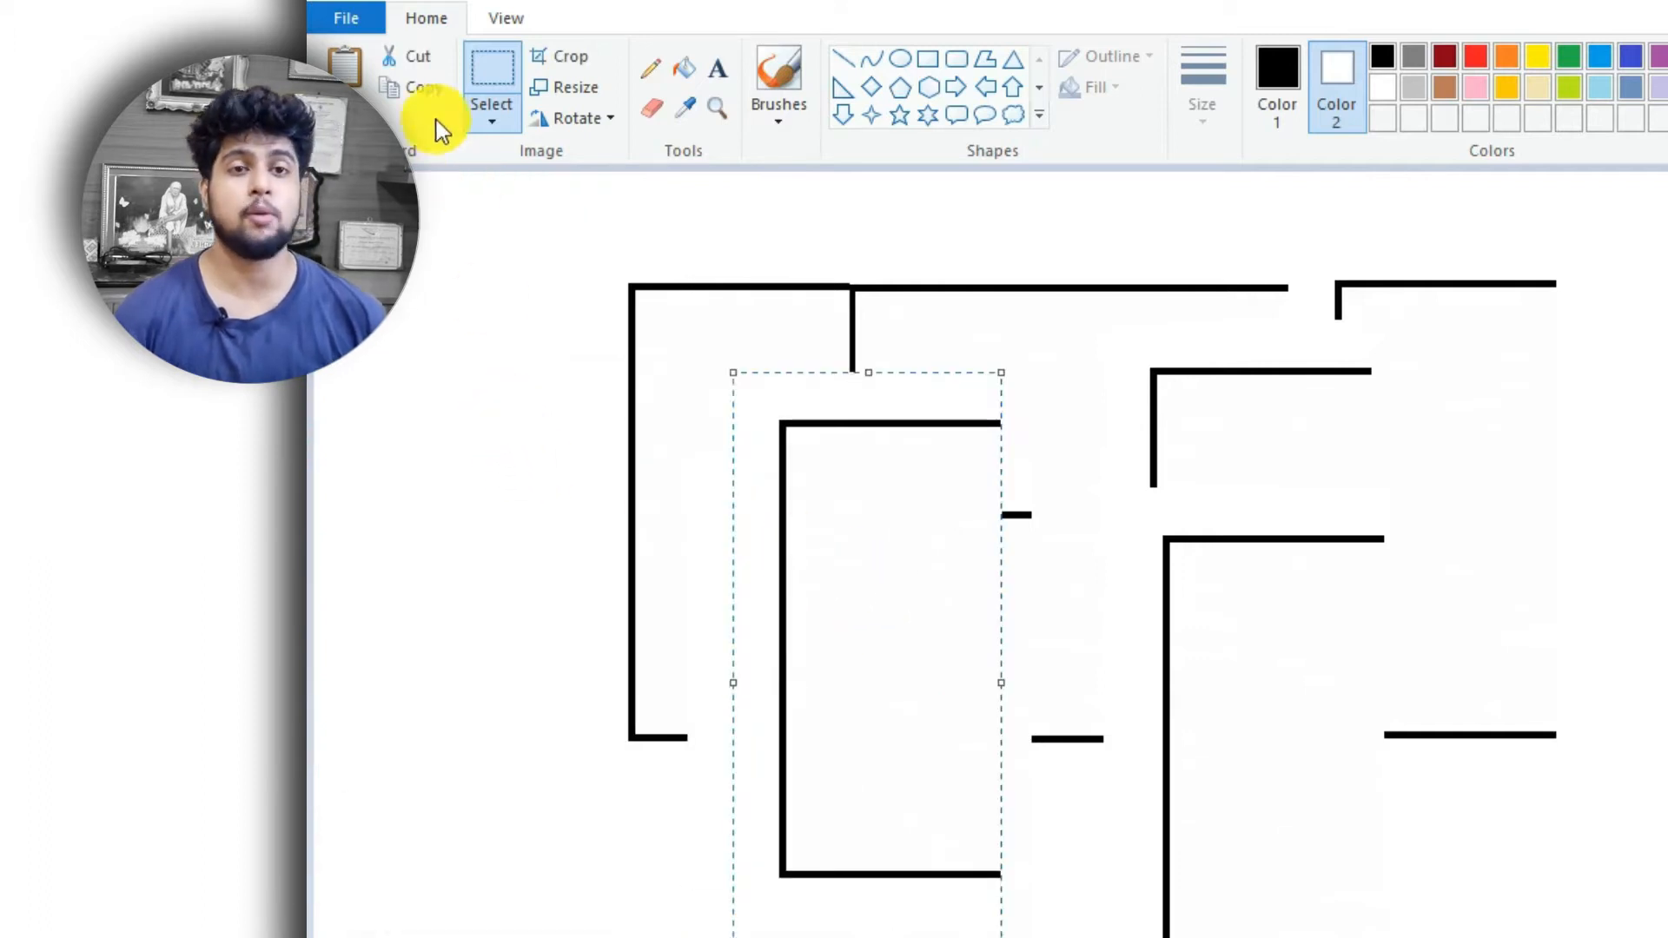
key(ctrl+c)
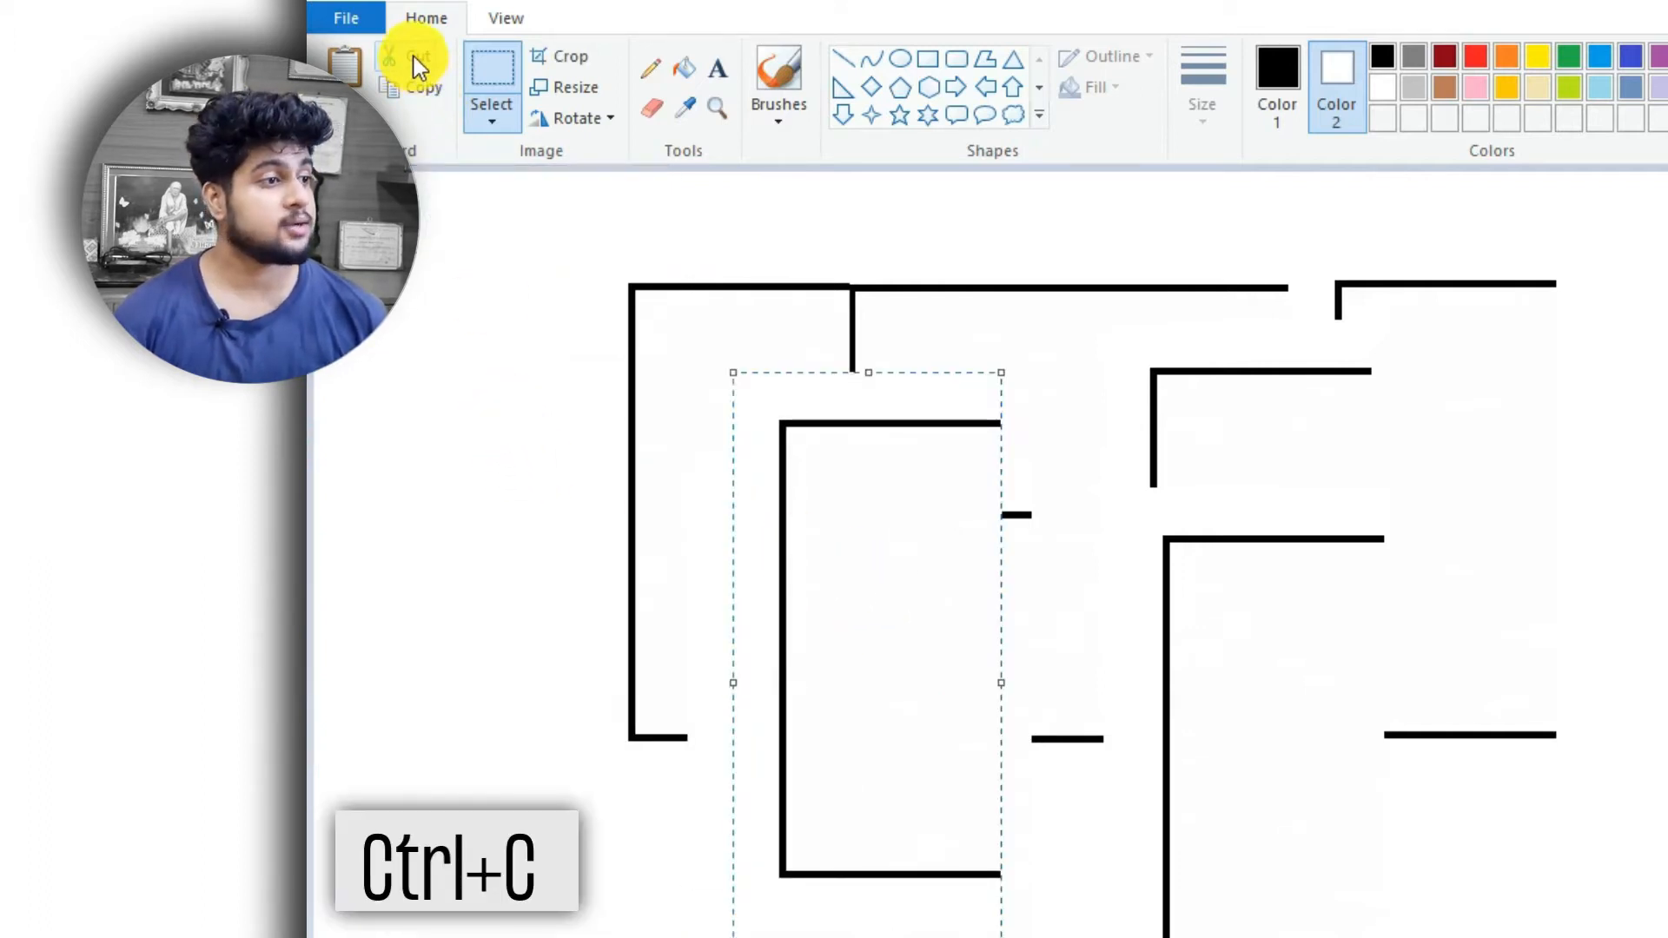
key(ctrl+v)
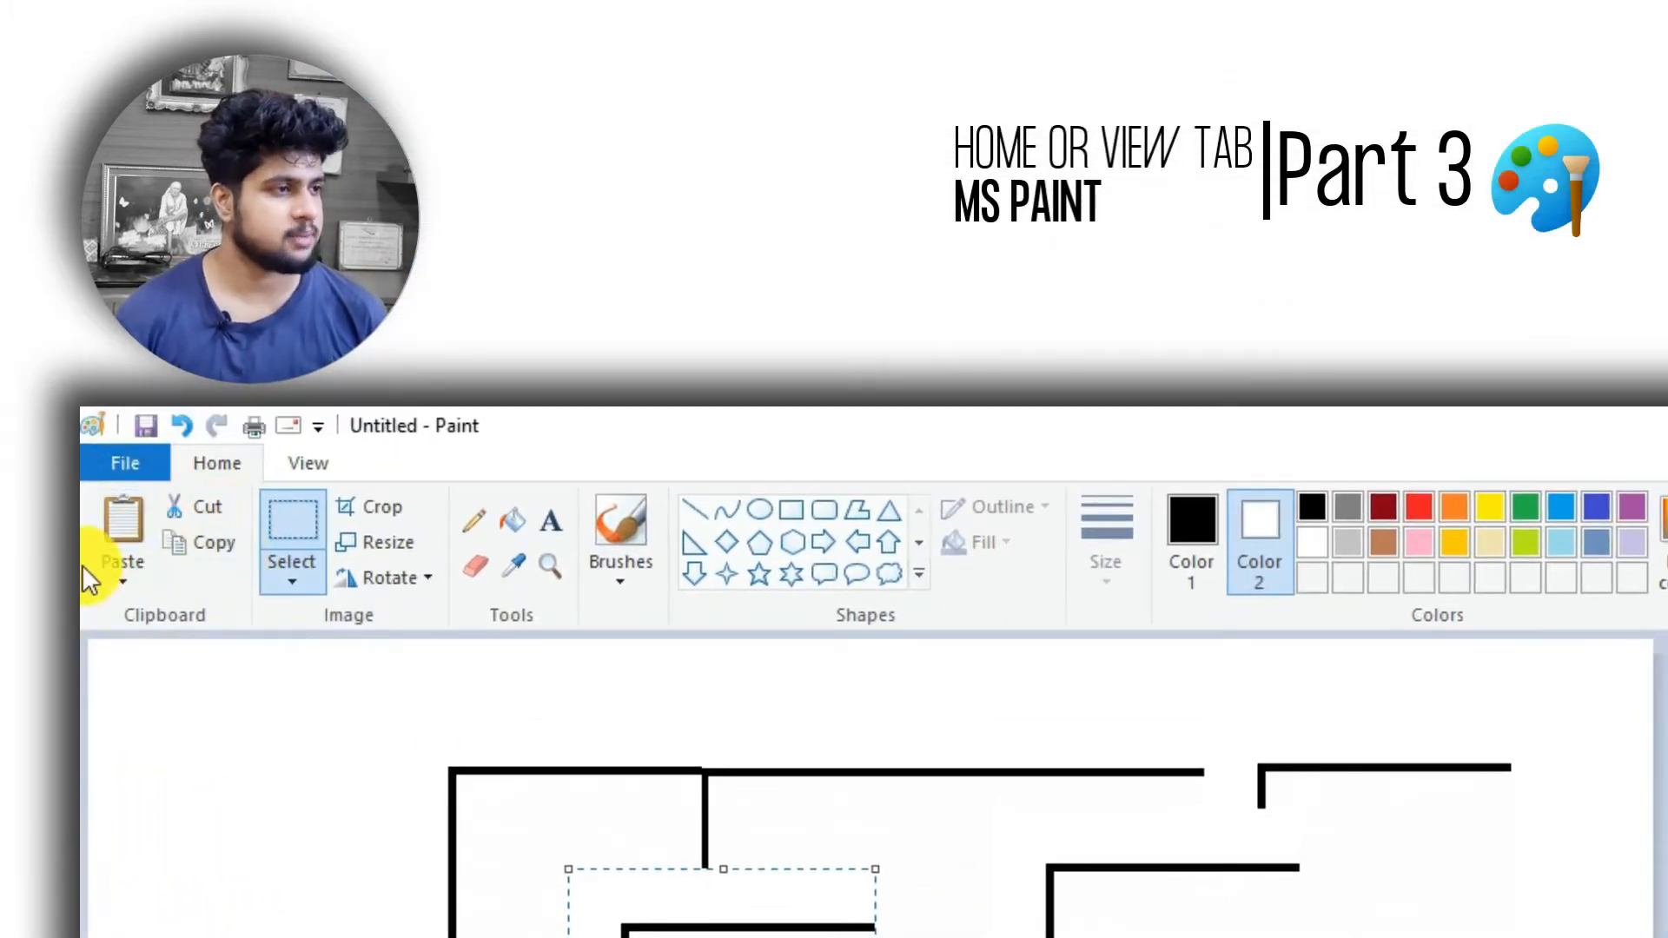
- Paste the image file Screenshot (5) from the Screenshots folder in Pictures into the drawing
click(114, 578)
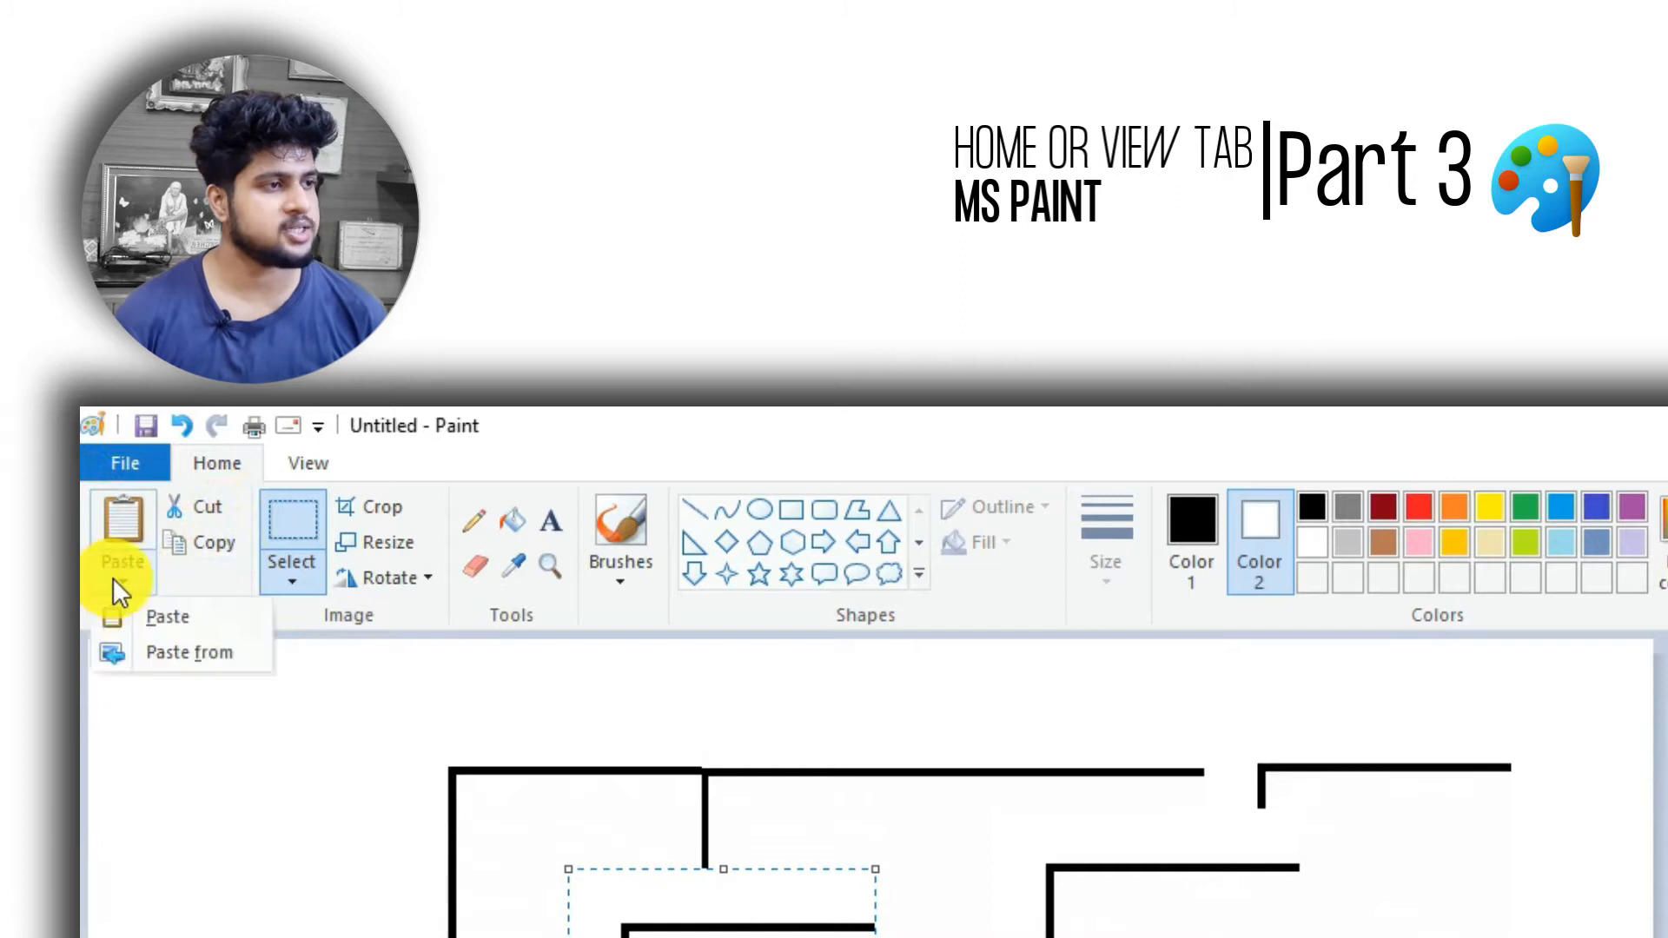
click(165, 655)
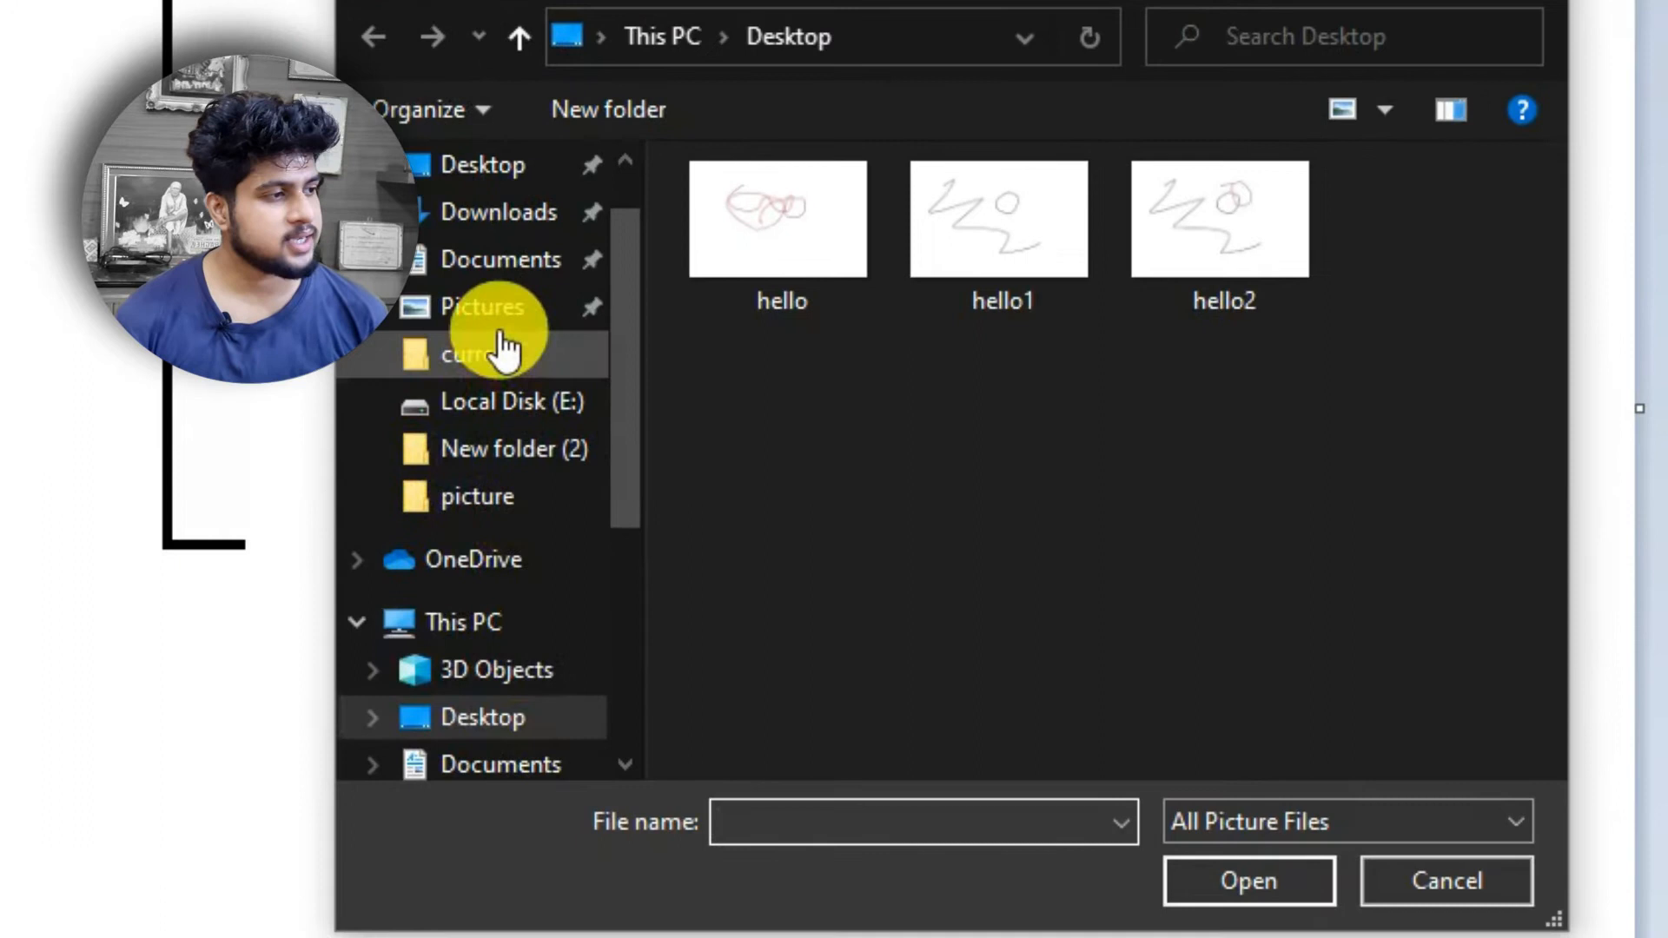
click(776, 450)
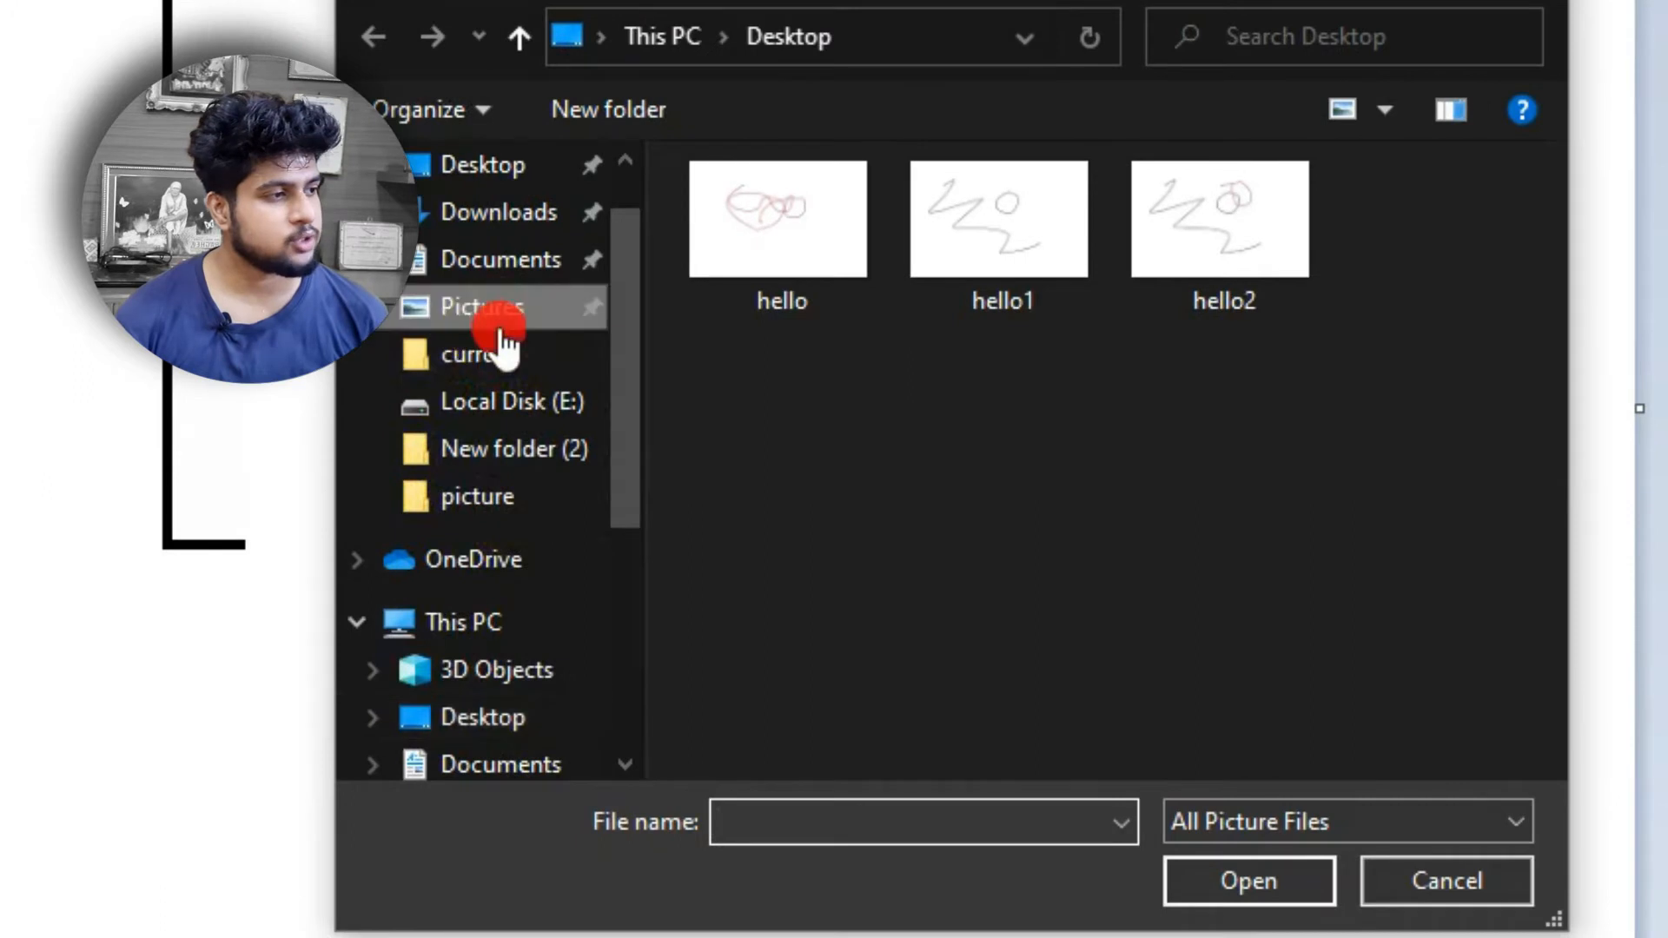
double_click(1145, 291)
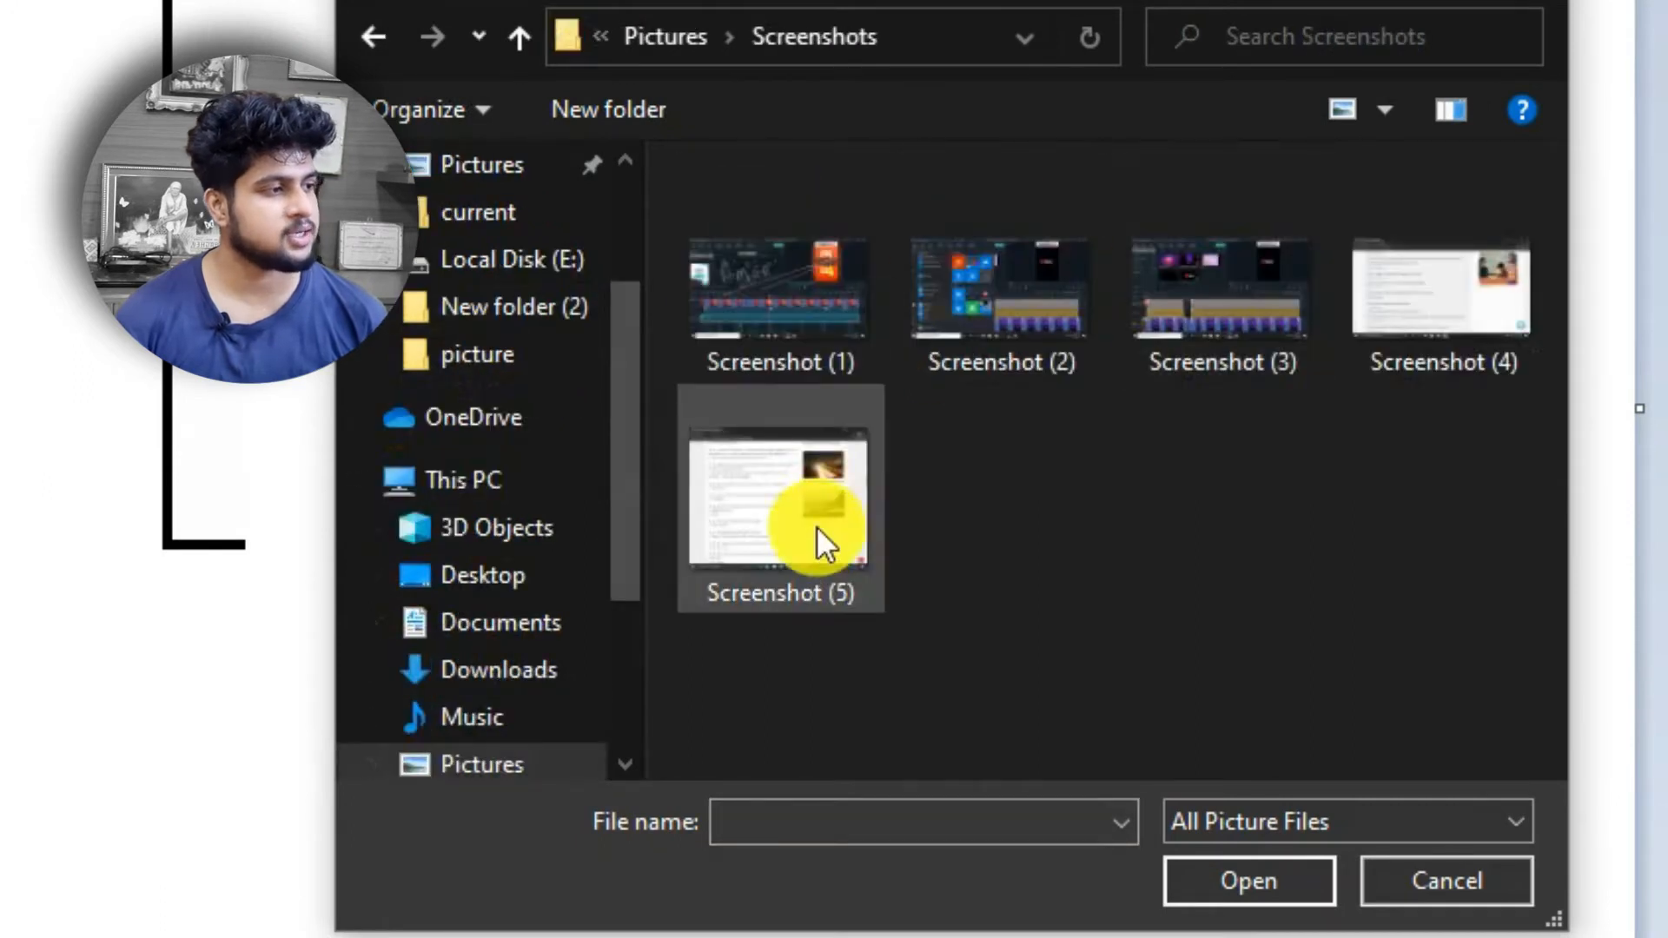
click(819, 535)
click(1228, 886)
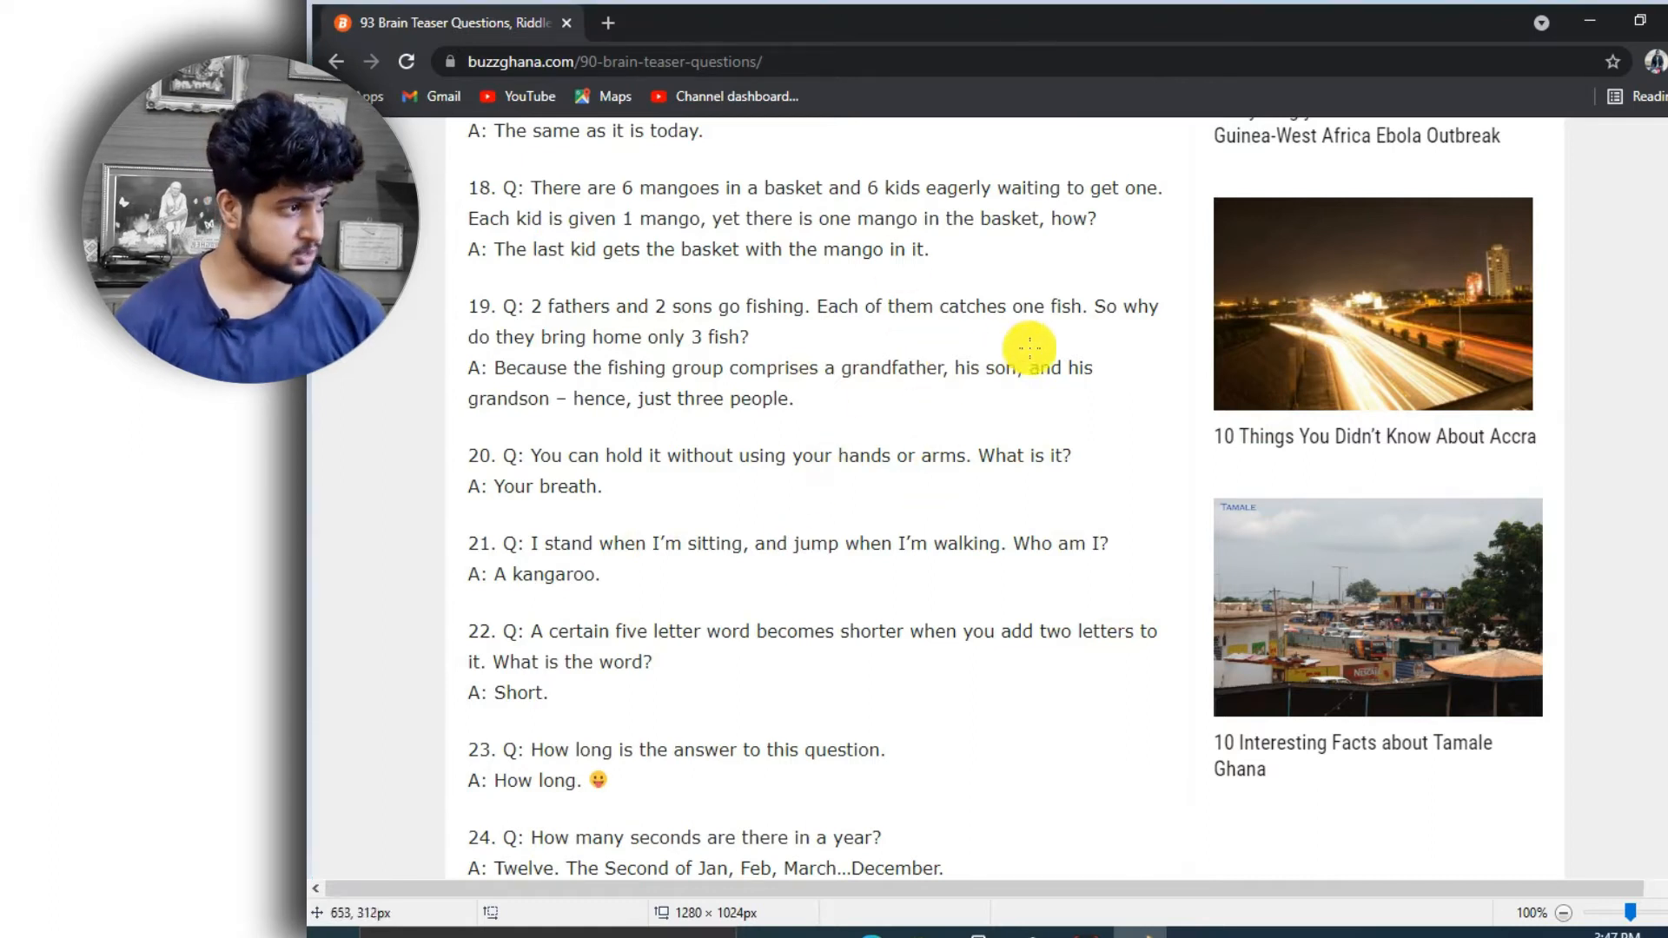
- Draw gold brush arrows over the pasted screenshot, from the question text toward the pictures beside it
mouse_move(873, 394)
mouse_down()
mouse_move(1153, 354)
mouse_move(1177, 395)
mouse_up()
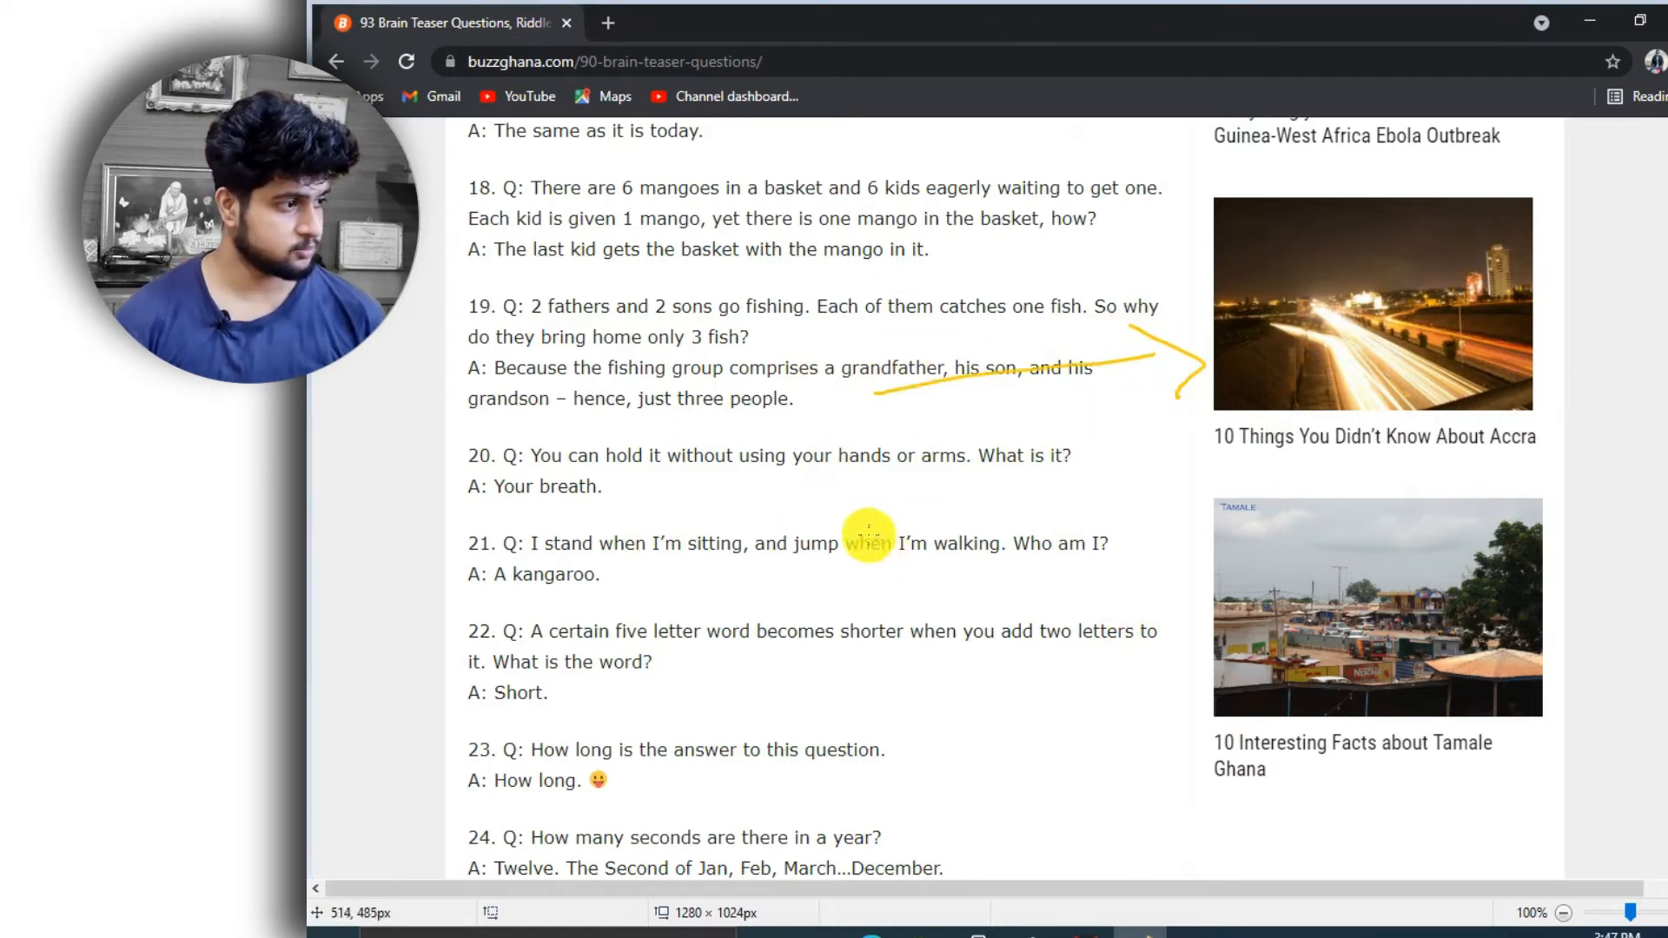
mouse_move(856, 495)
mouse_down()
mouse_move(794, 541)
mouse_move(774, 506)
mouse_move(812, 577)
mouse_move(1203, 448)
mouse_up()
drag(836, 520, 1135, 291)
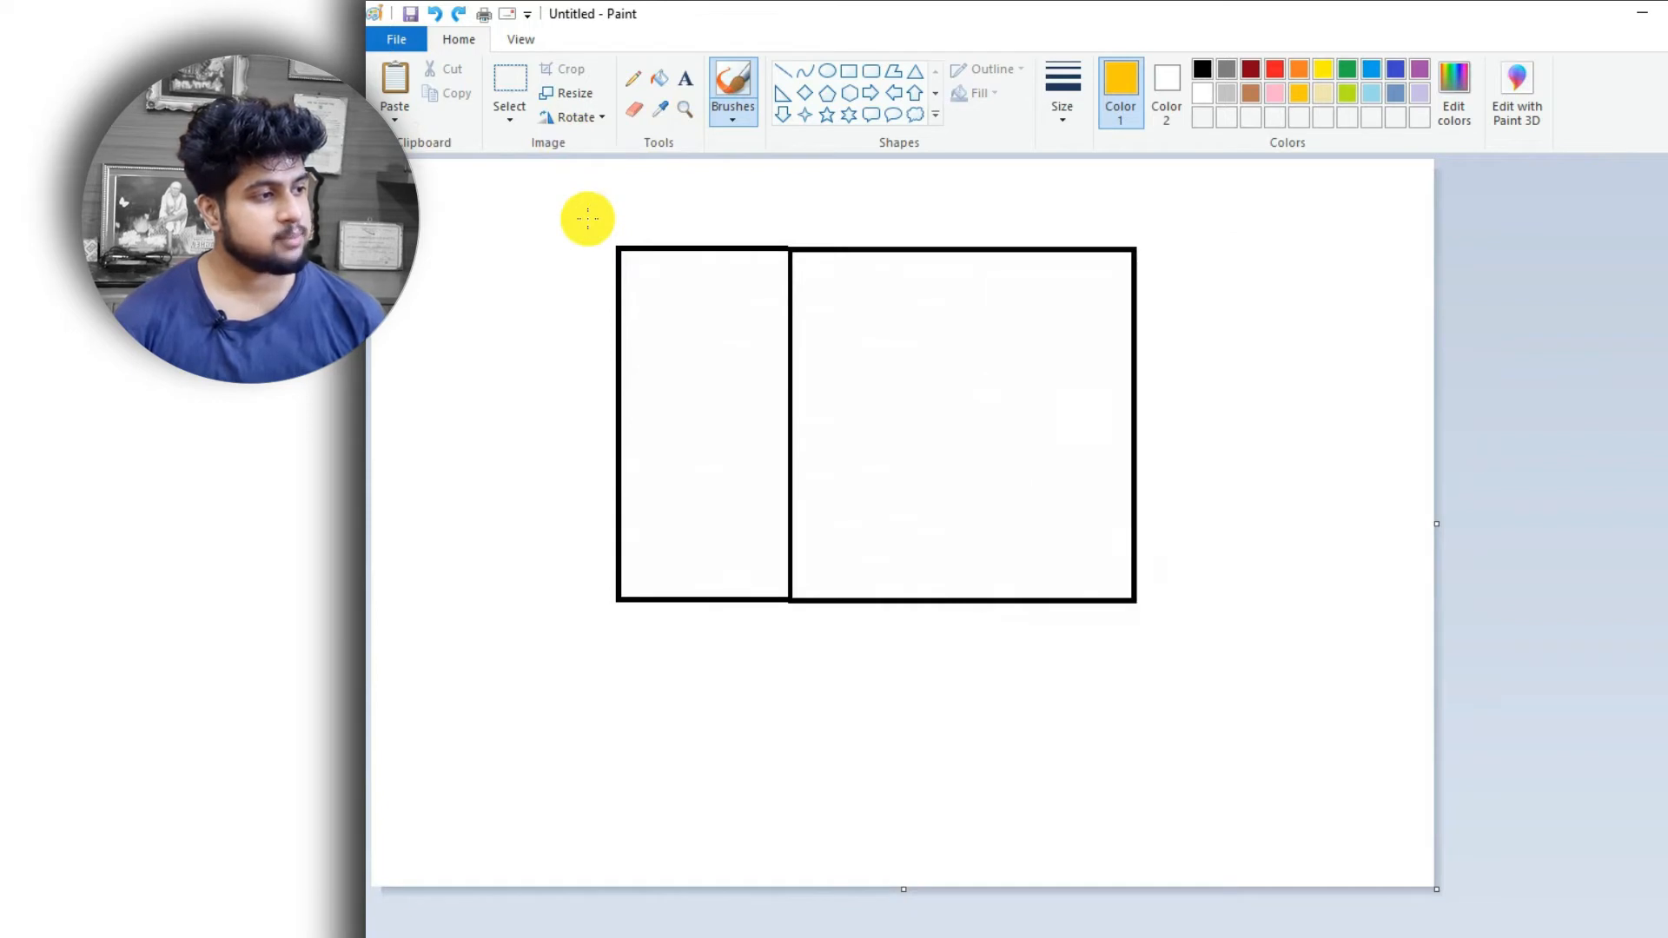
- Undo back to the lone square, and paste, reposition and delete a copy of its left half
key(ctrl+z)
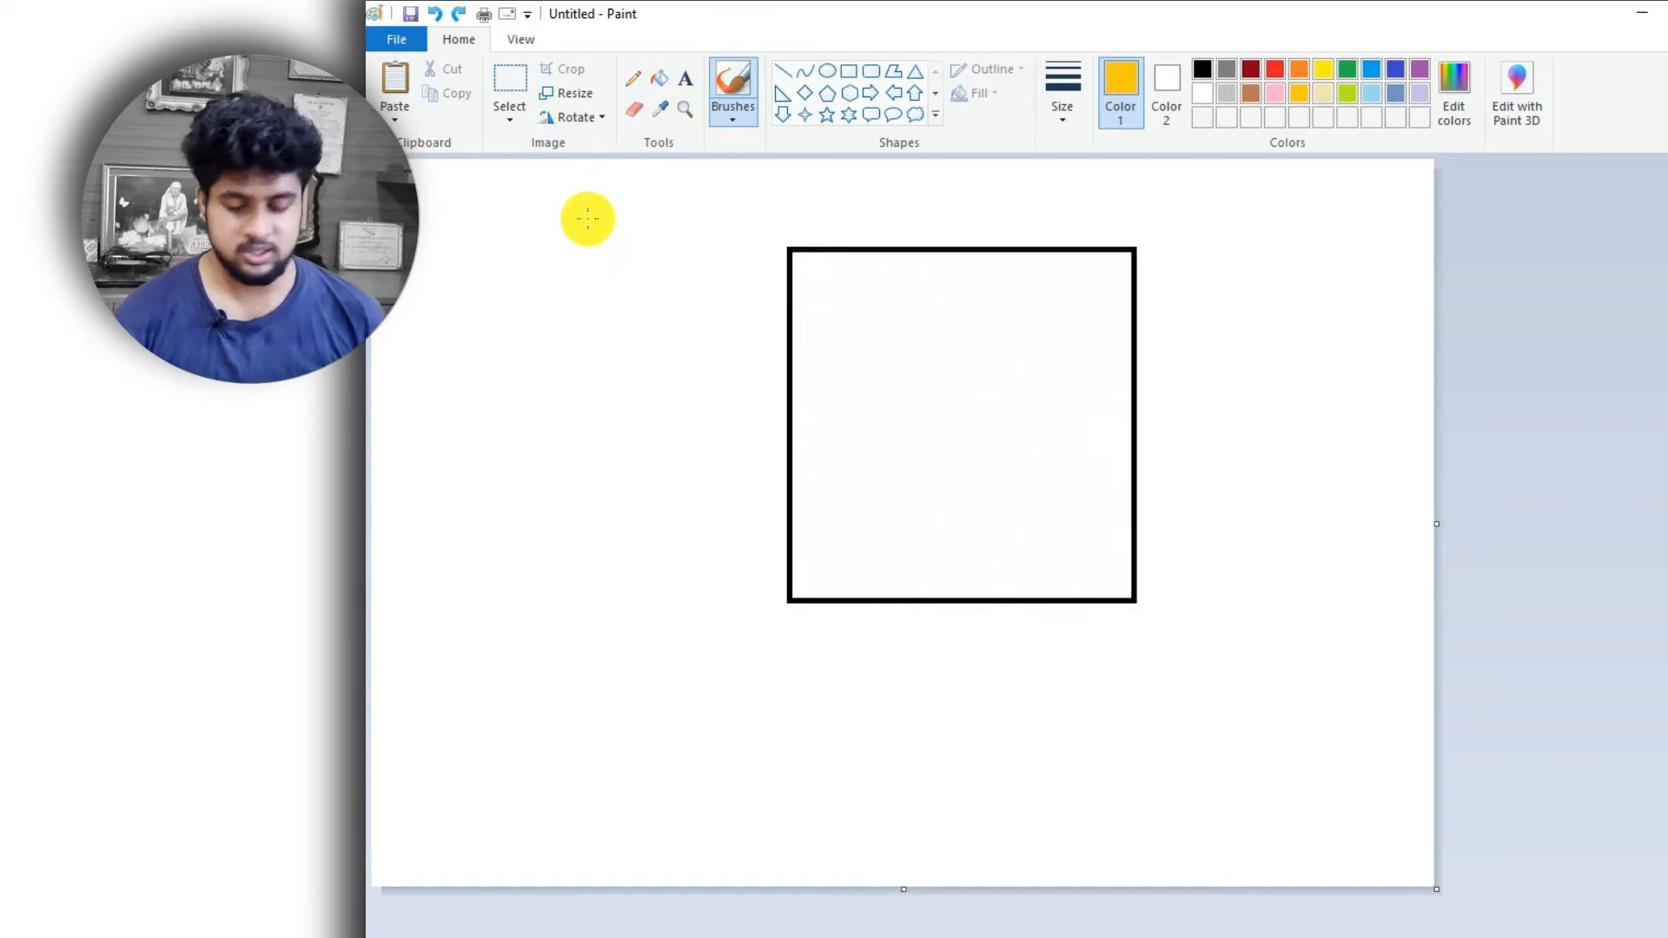
key(ctrl+v)
drag(473, 316, 704, 488)
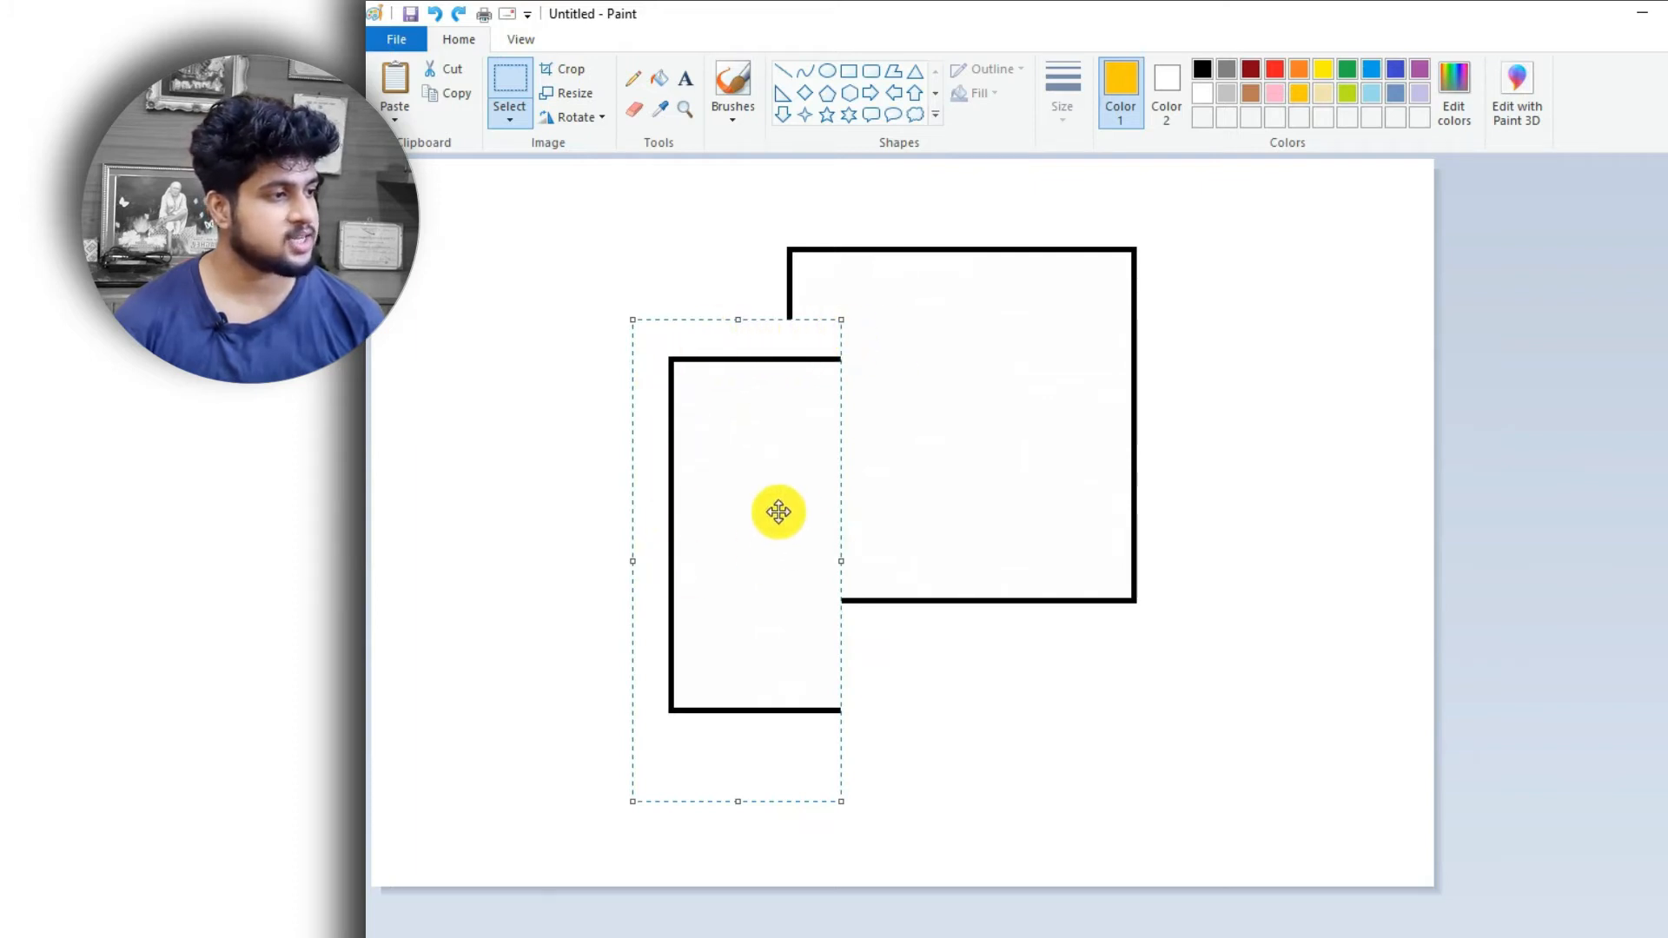
mouse_move(774, 510)
mouse_down()
mouse_move(884, 515)
mouse_move(730, 488)
mouse_move(751, 510)
mouse_up()
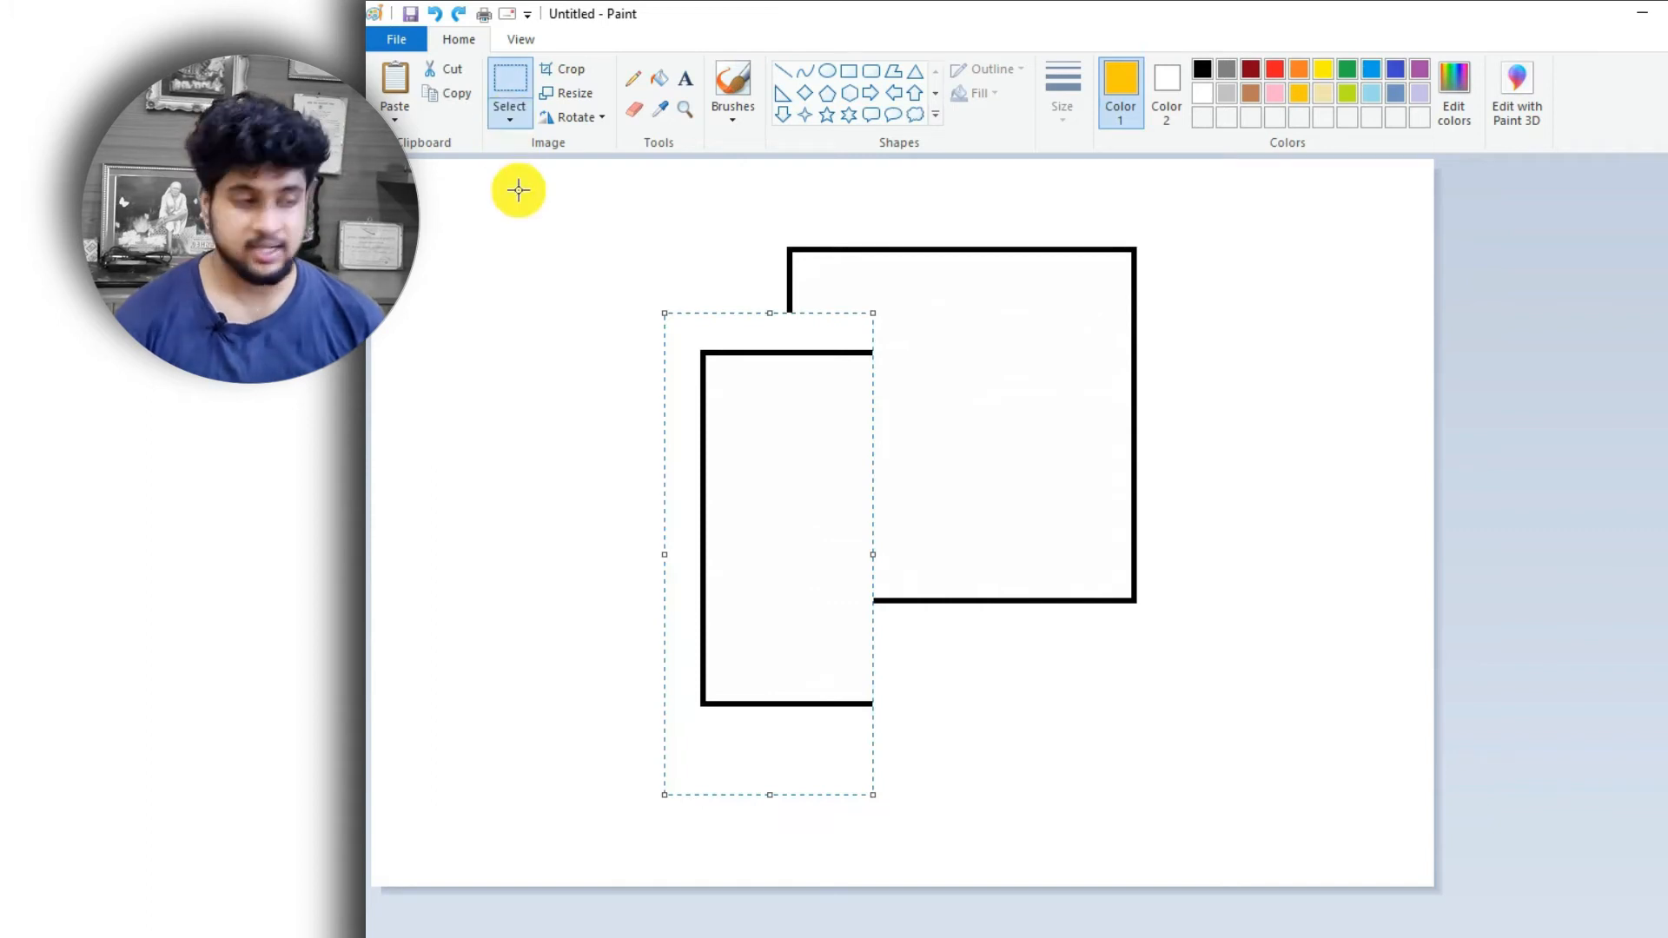
key(Delete)
- Mark the upper part of the square with a rectangular selection and clear the selection
click(516, 119)
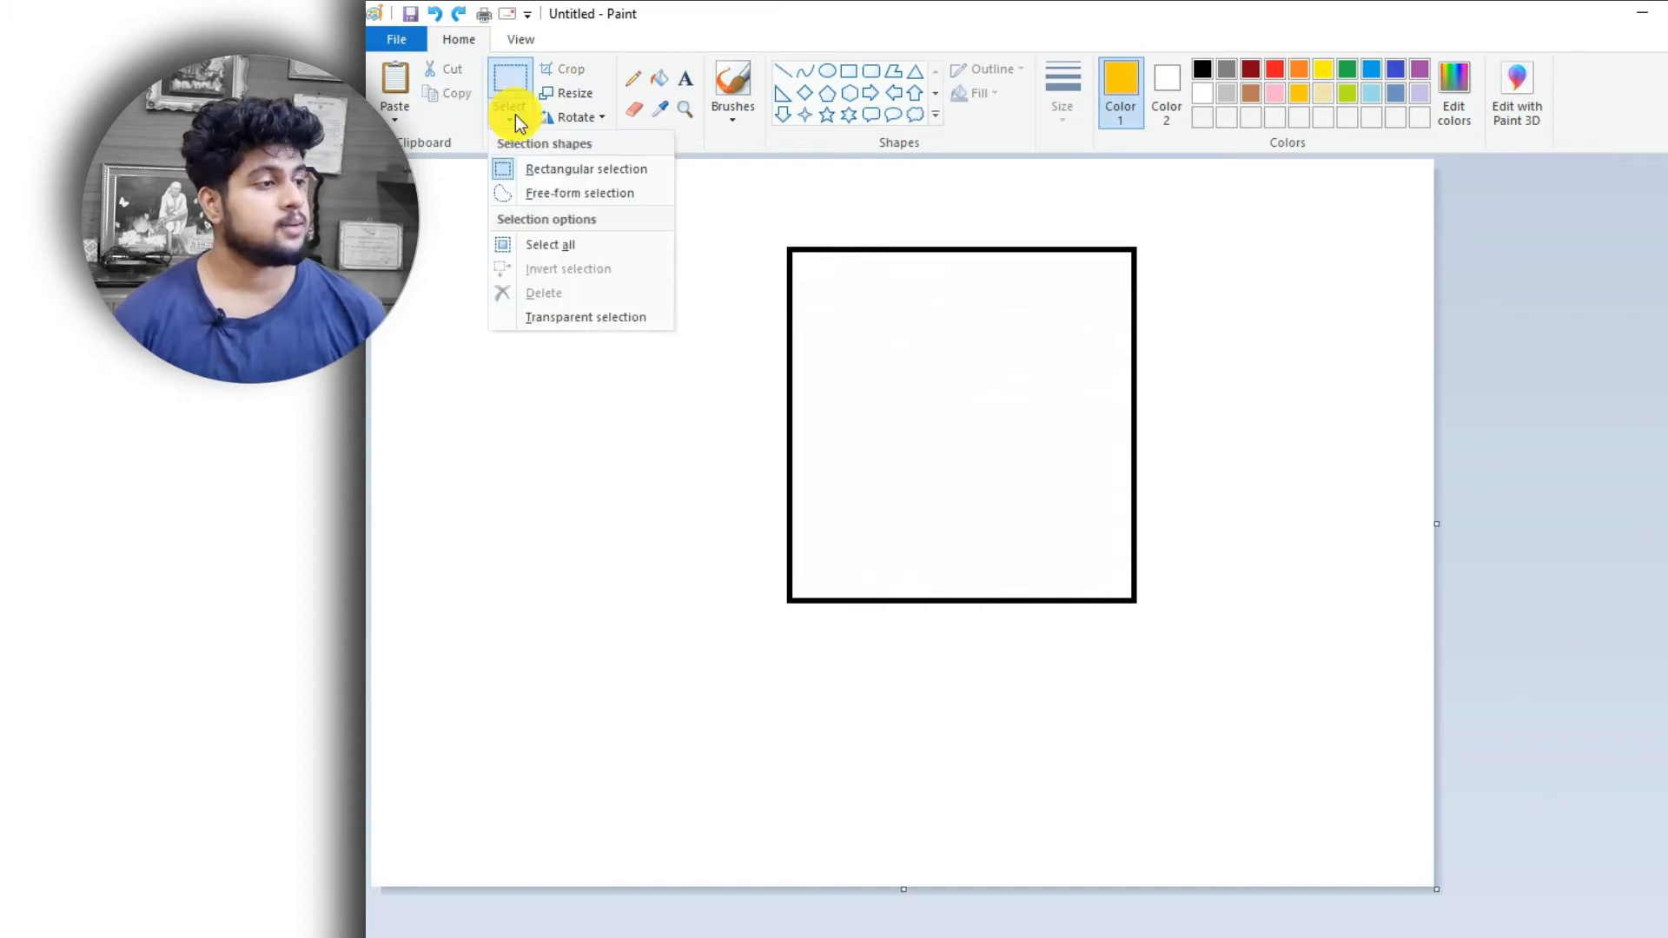
click(534, 165)
drag(707, 223, 1202, 367)
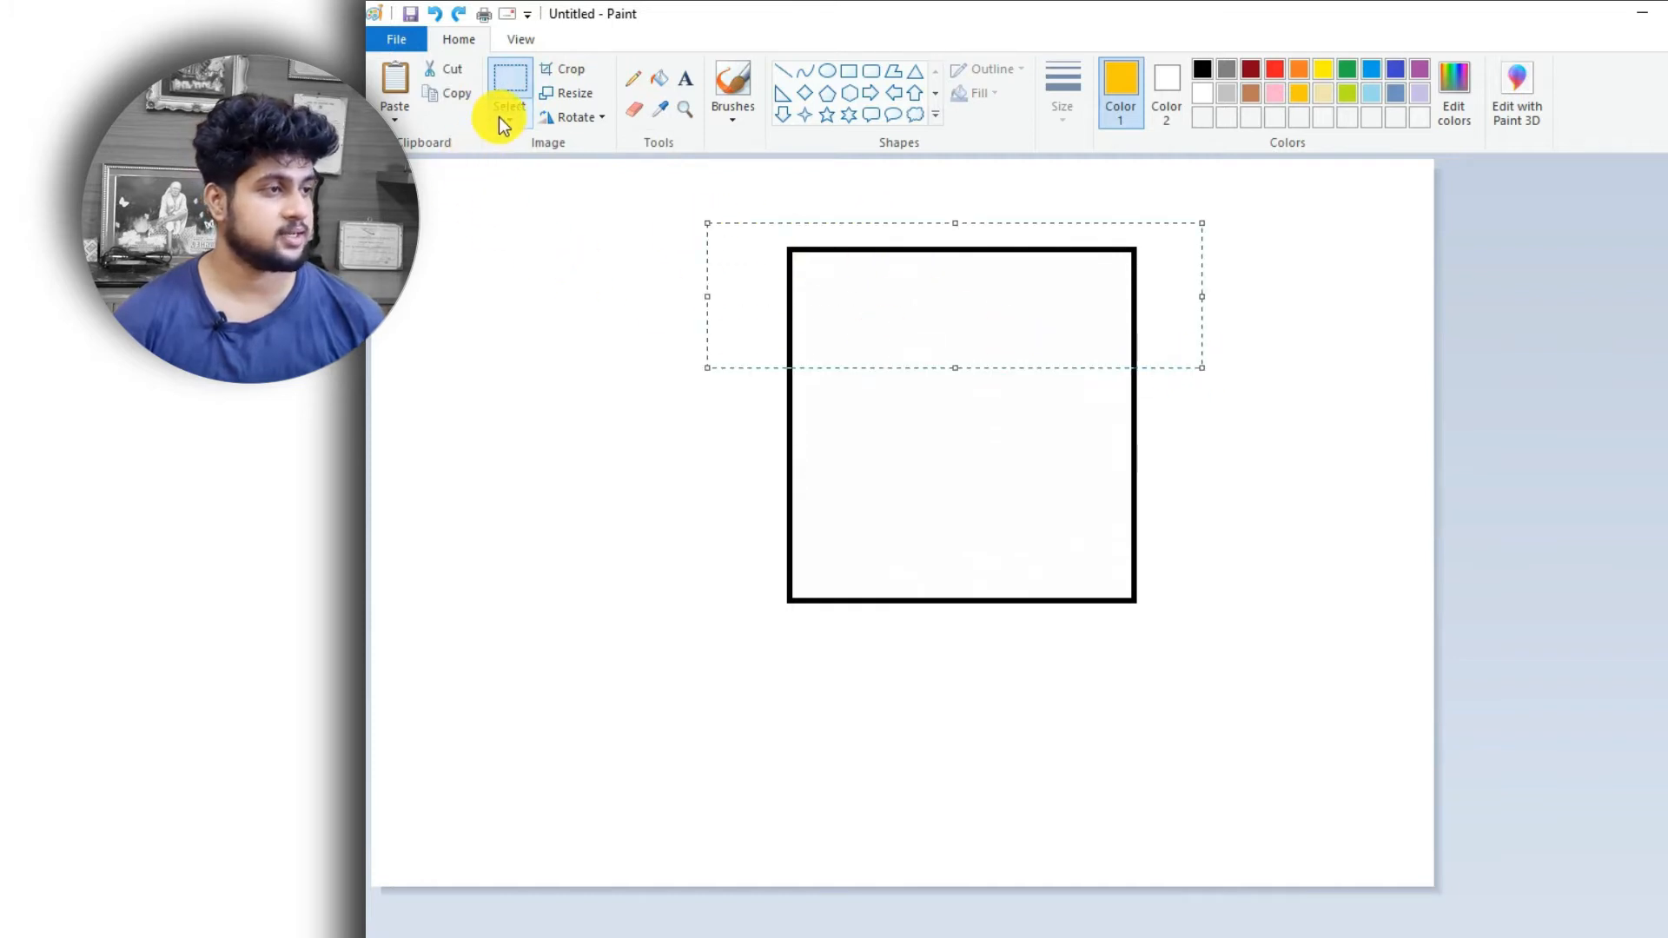
click(504, 88)
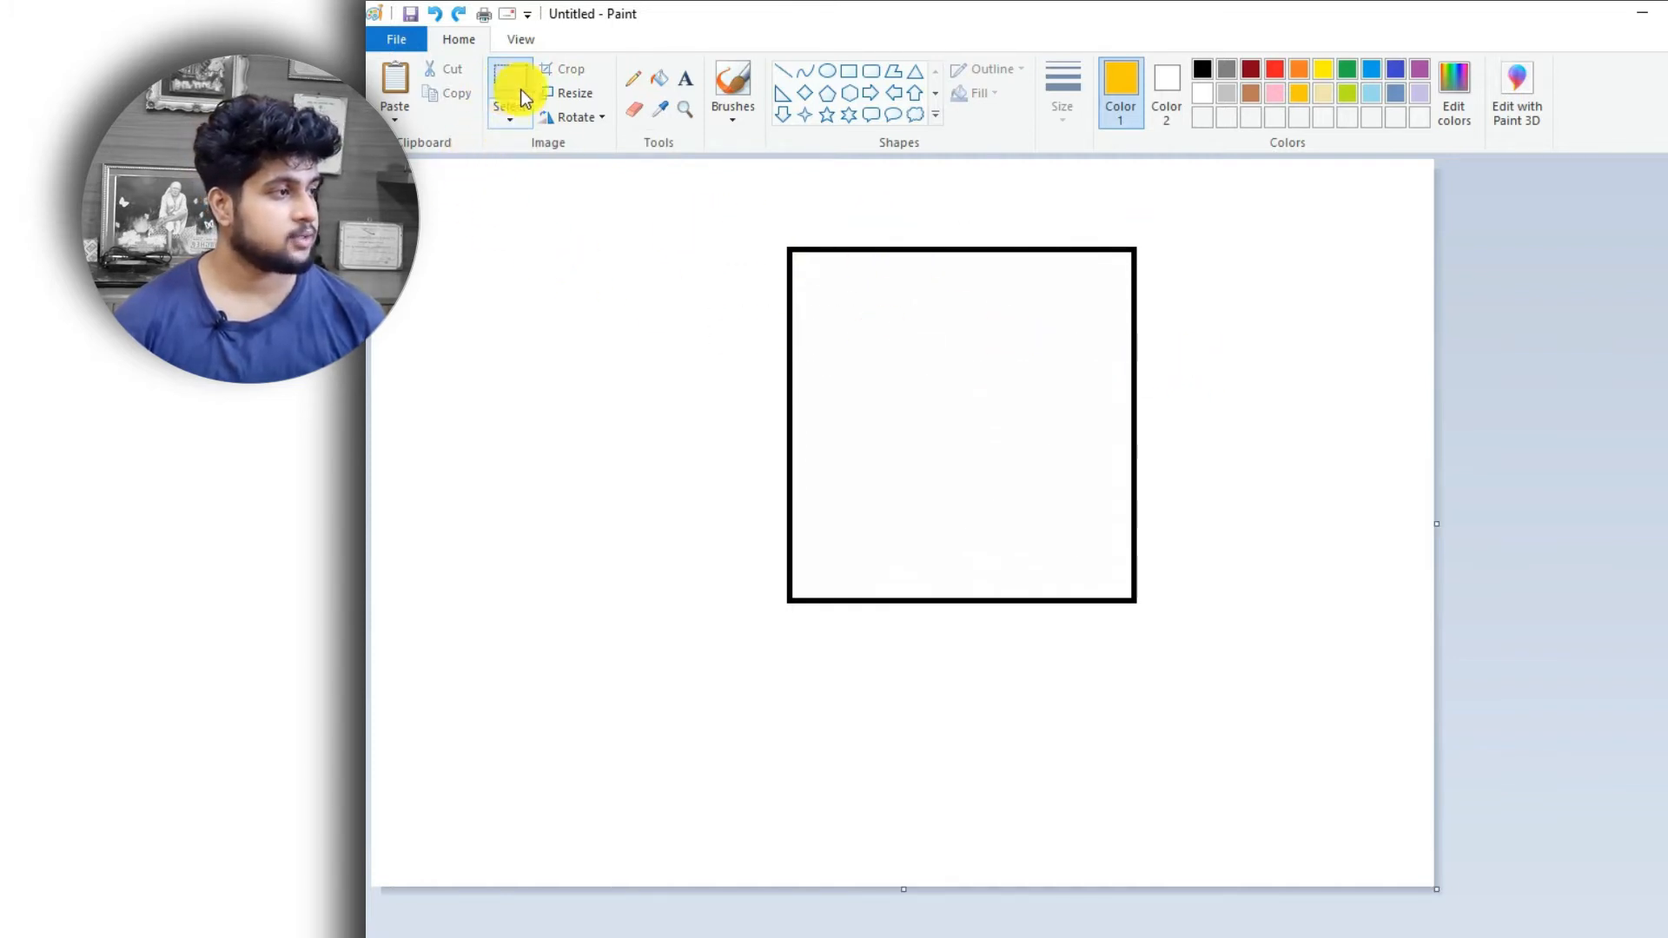
click(648, 386)
- Fill the inside of the square with the lime colour
click(659, 79)
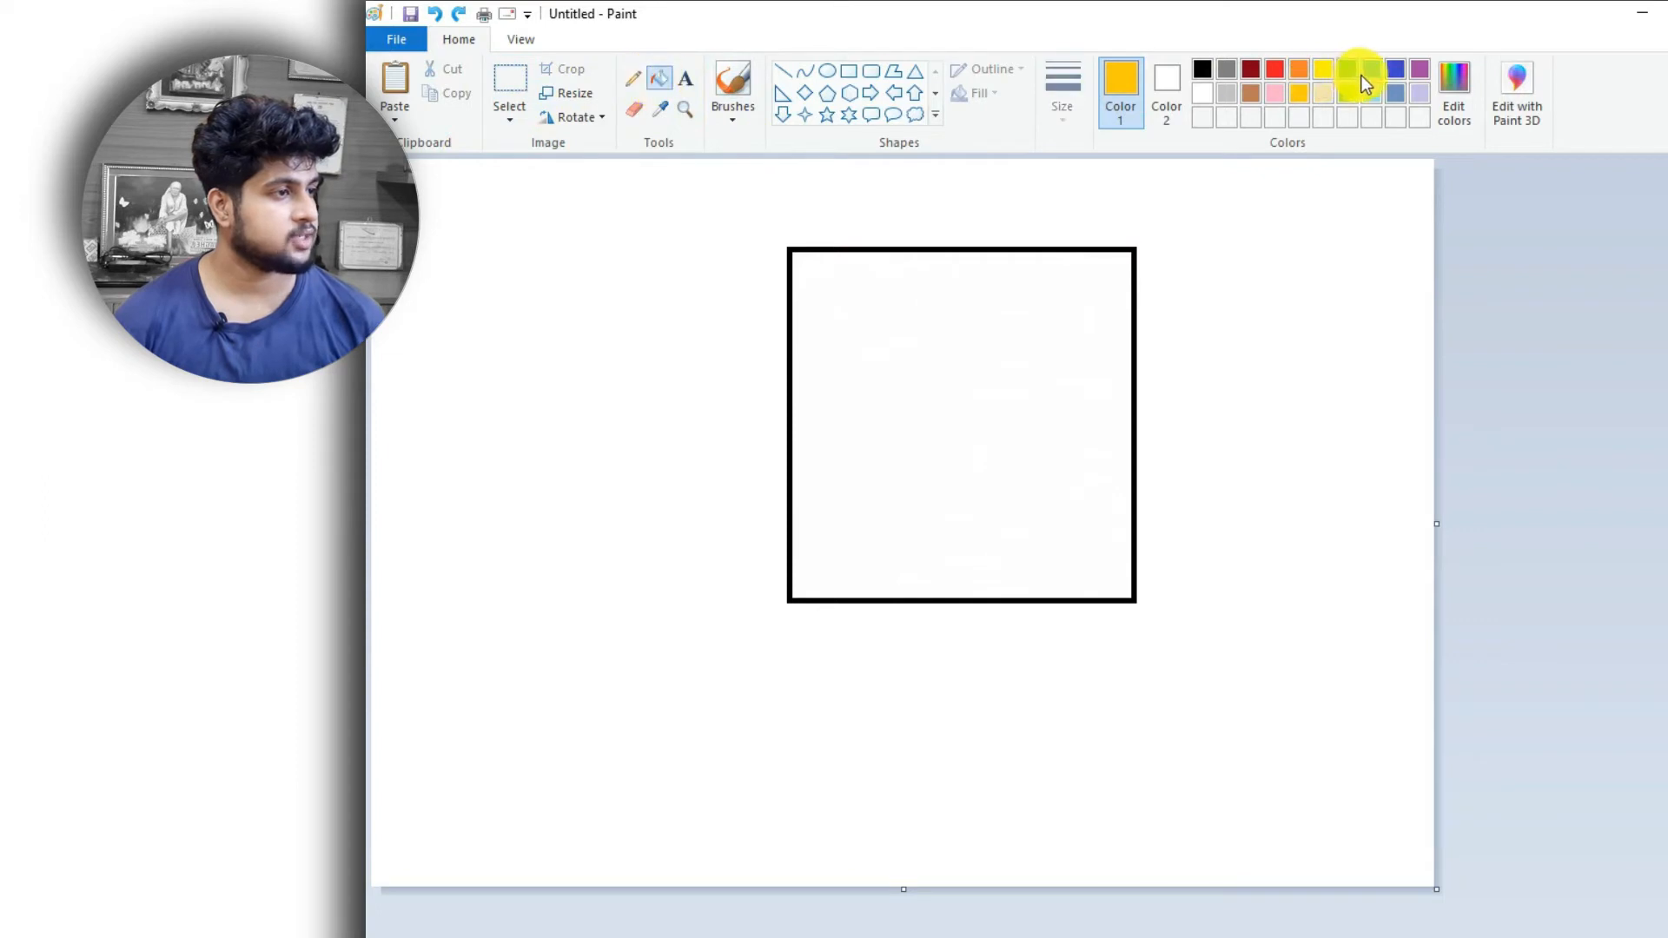
click(1346, 93)
click(1051, 469)
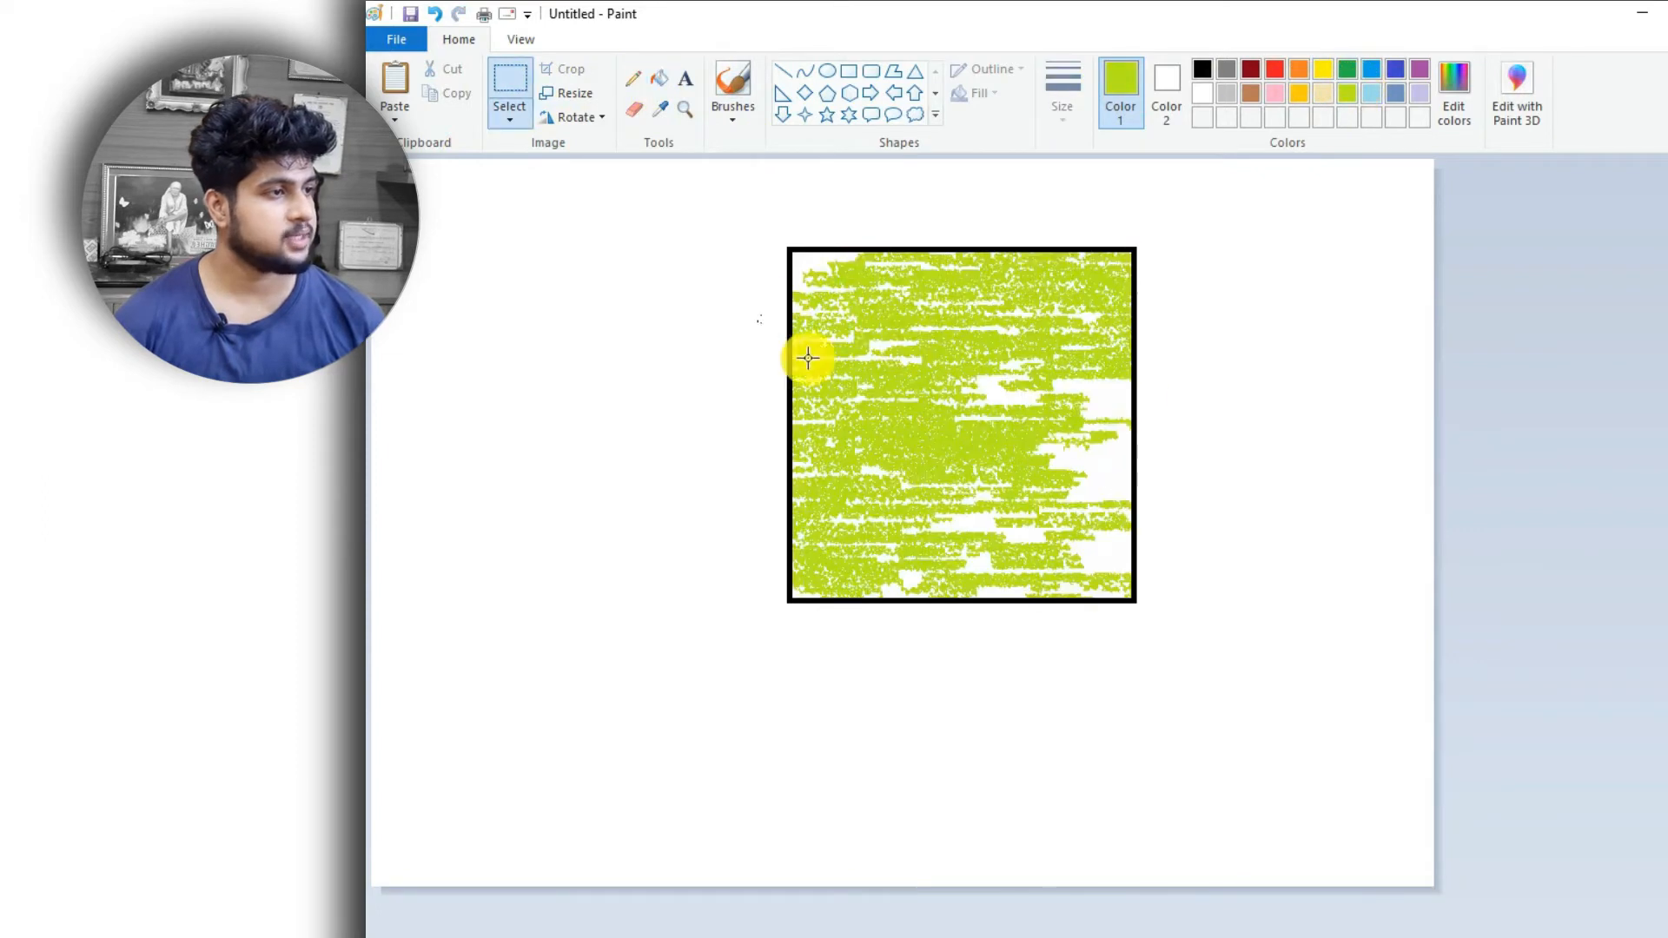
- Move a rectangular selection from the lime square's left side onto the empty canvas to its left
drag(917, 500, 595, 473)
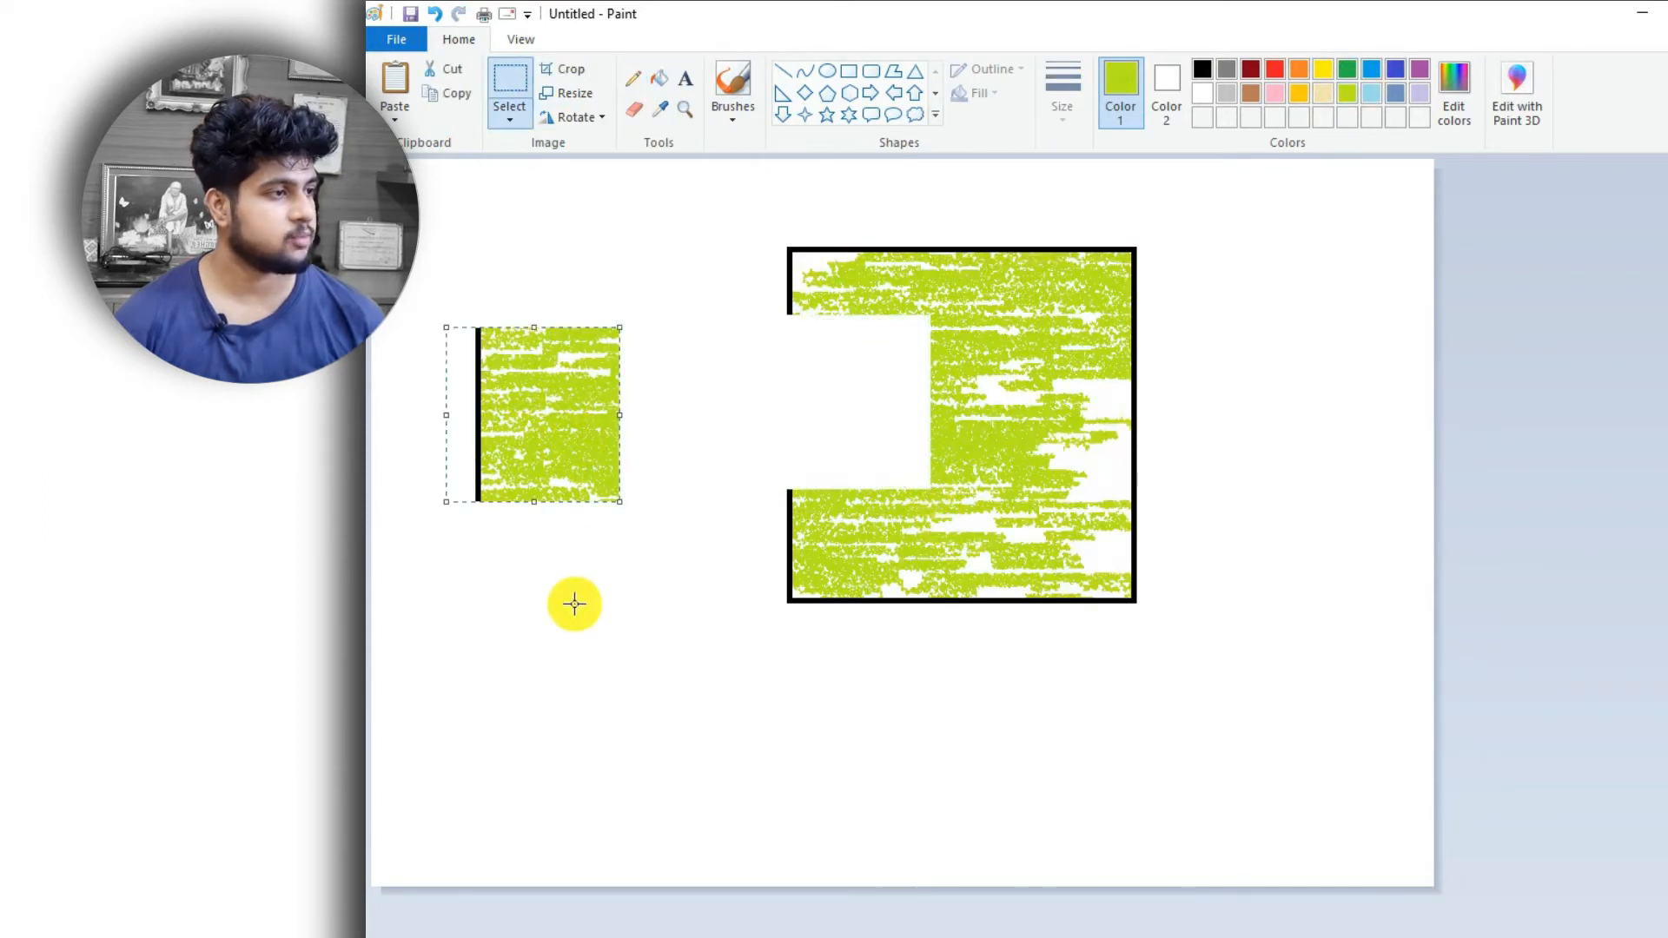
- Undo the last move, then move a heart-shaped free-form selection from the square's left edge to its lower-right area
key(ctrl+z)
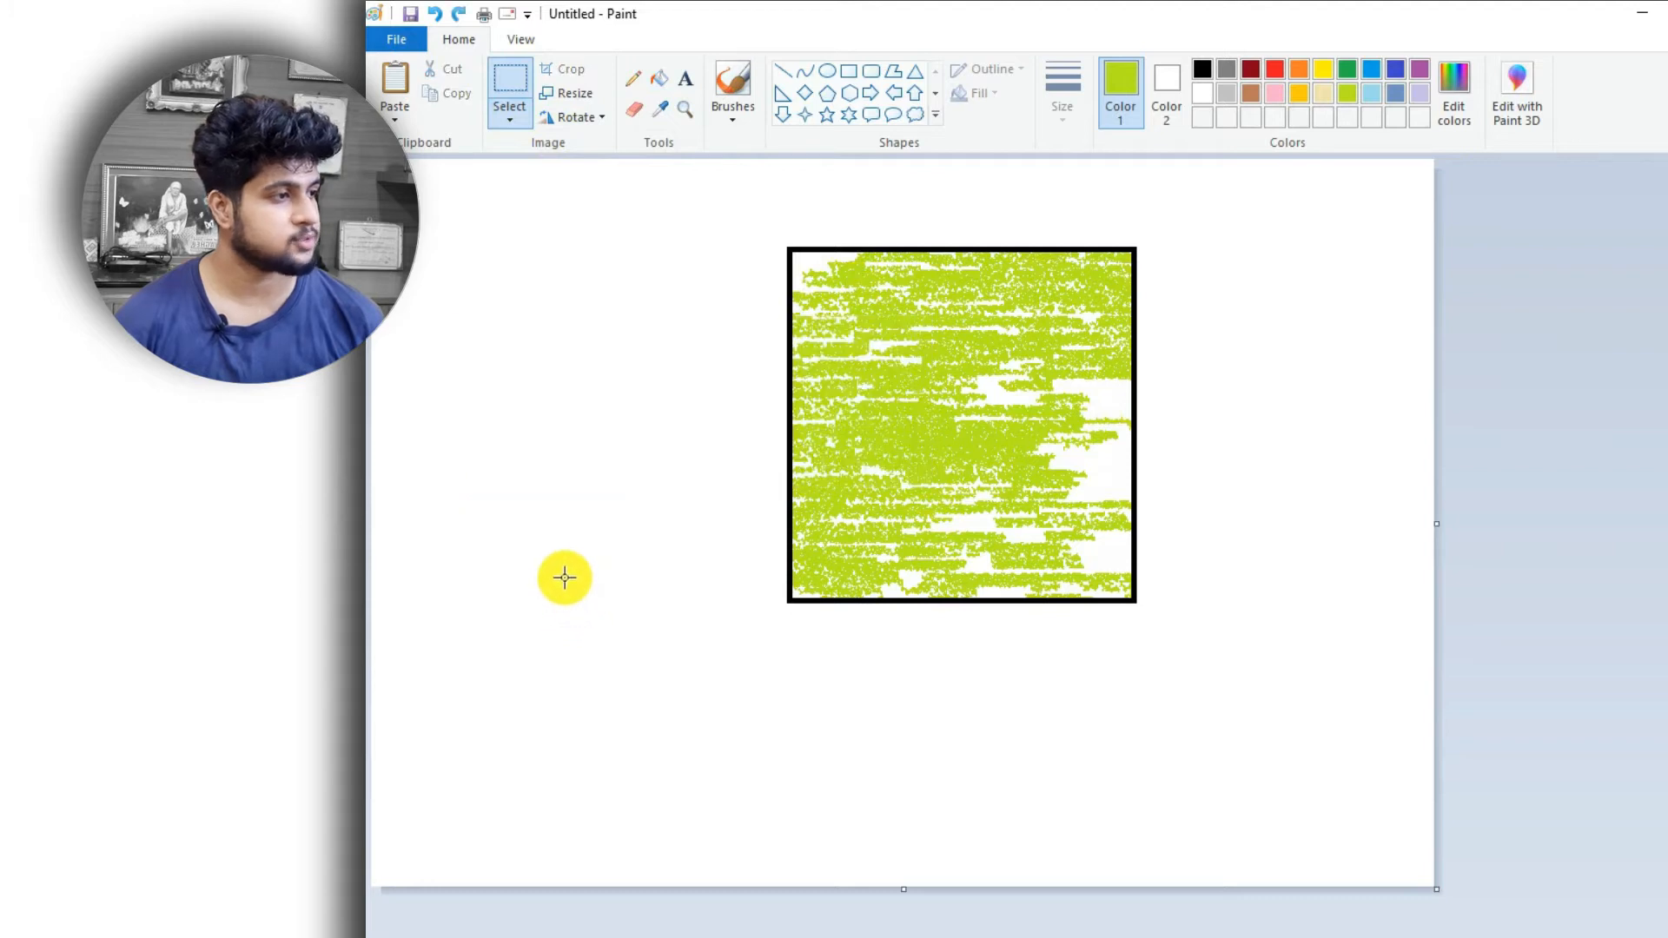
click(519, 113)
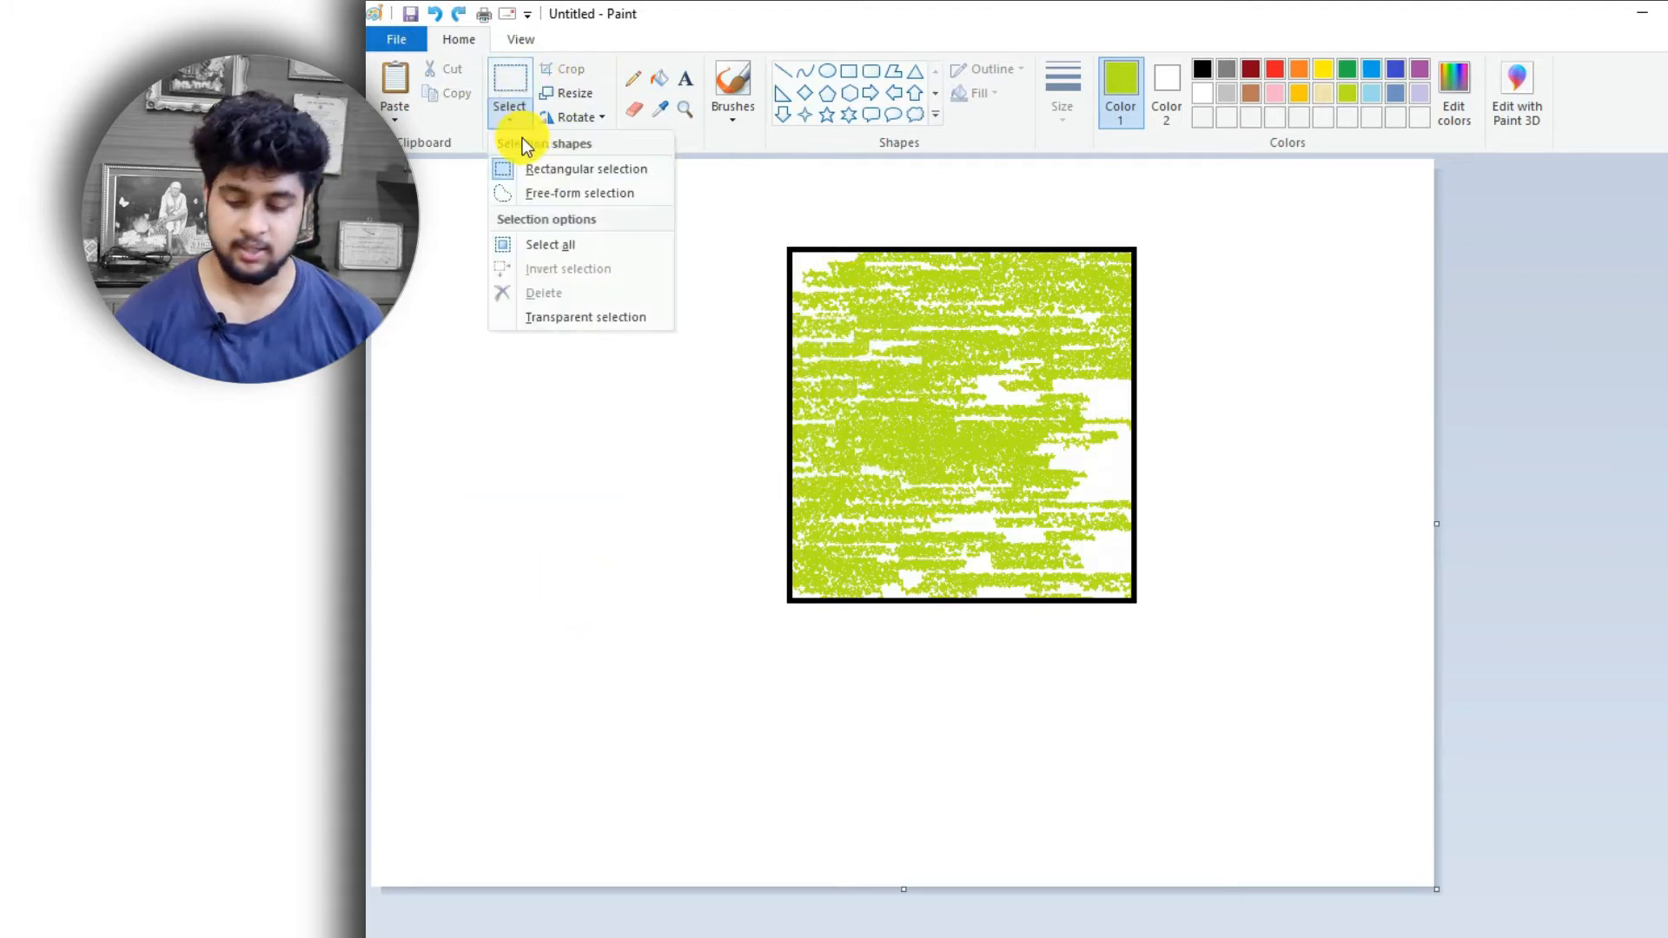
click(547, 200)
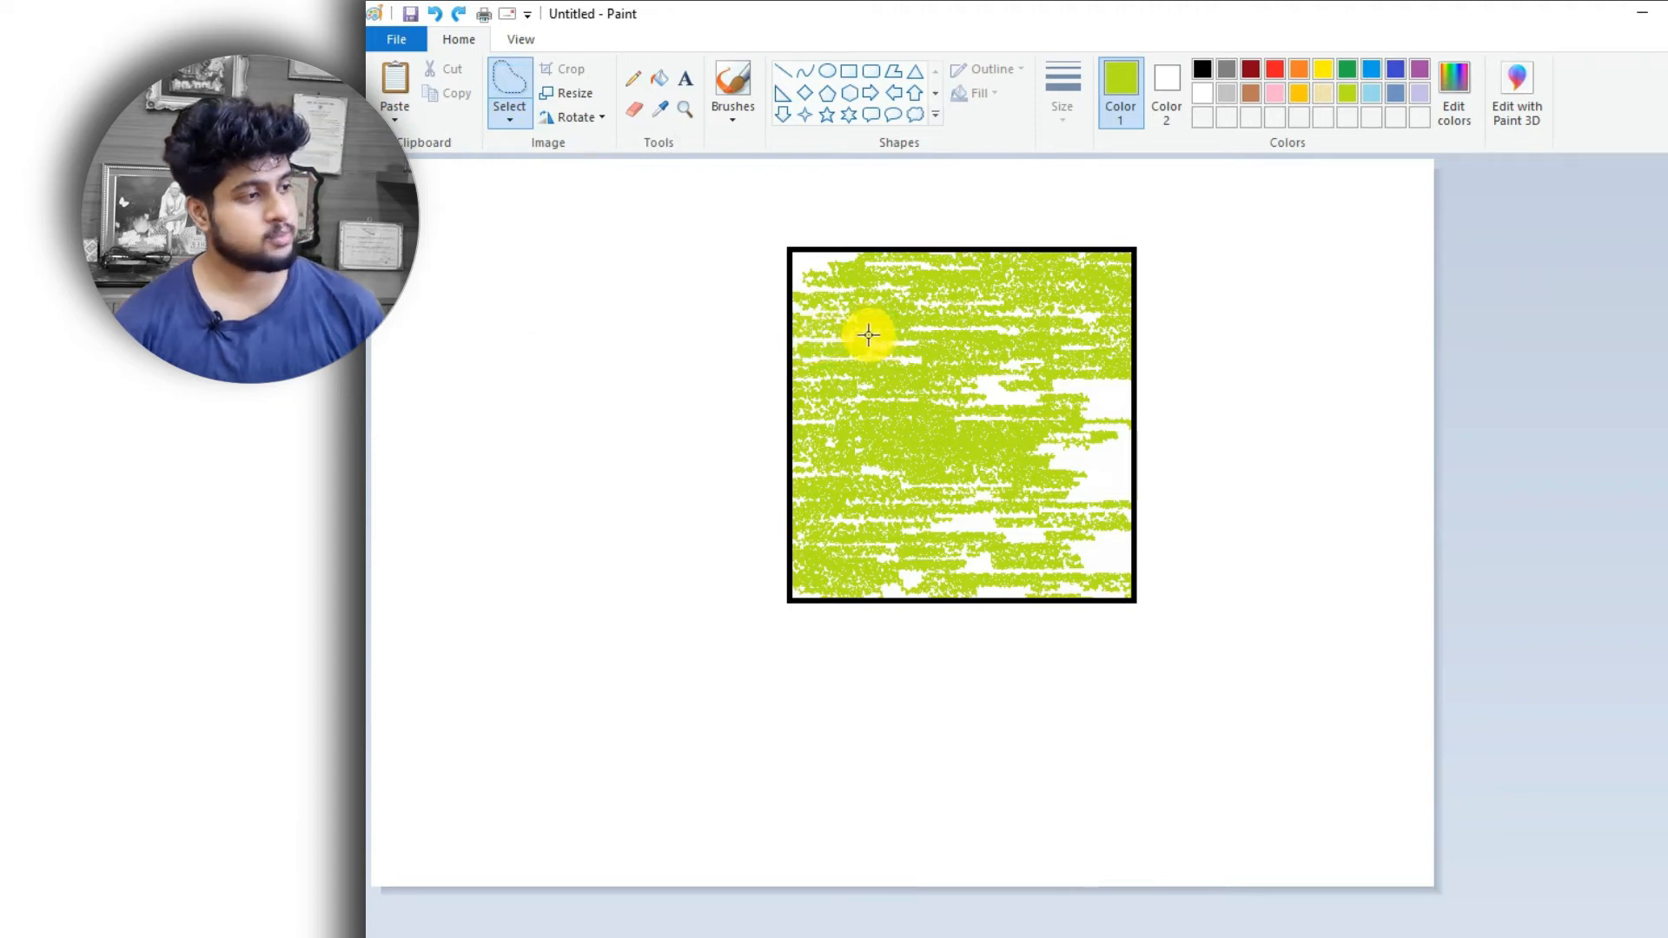
mouse_move(762, 324)
mouse_down()
mouse_move(770, 378)
mouse_move(808, 427)
mouse_up()
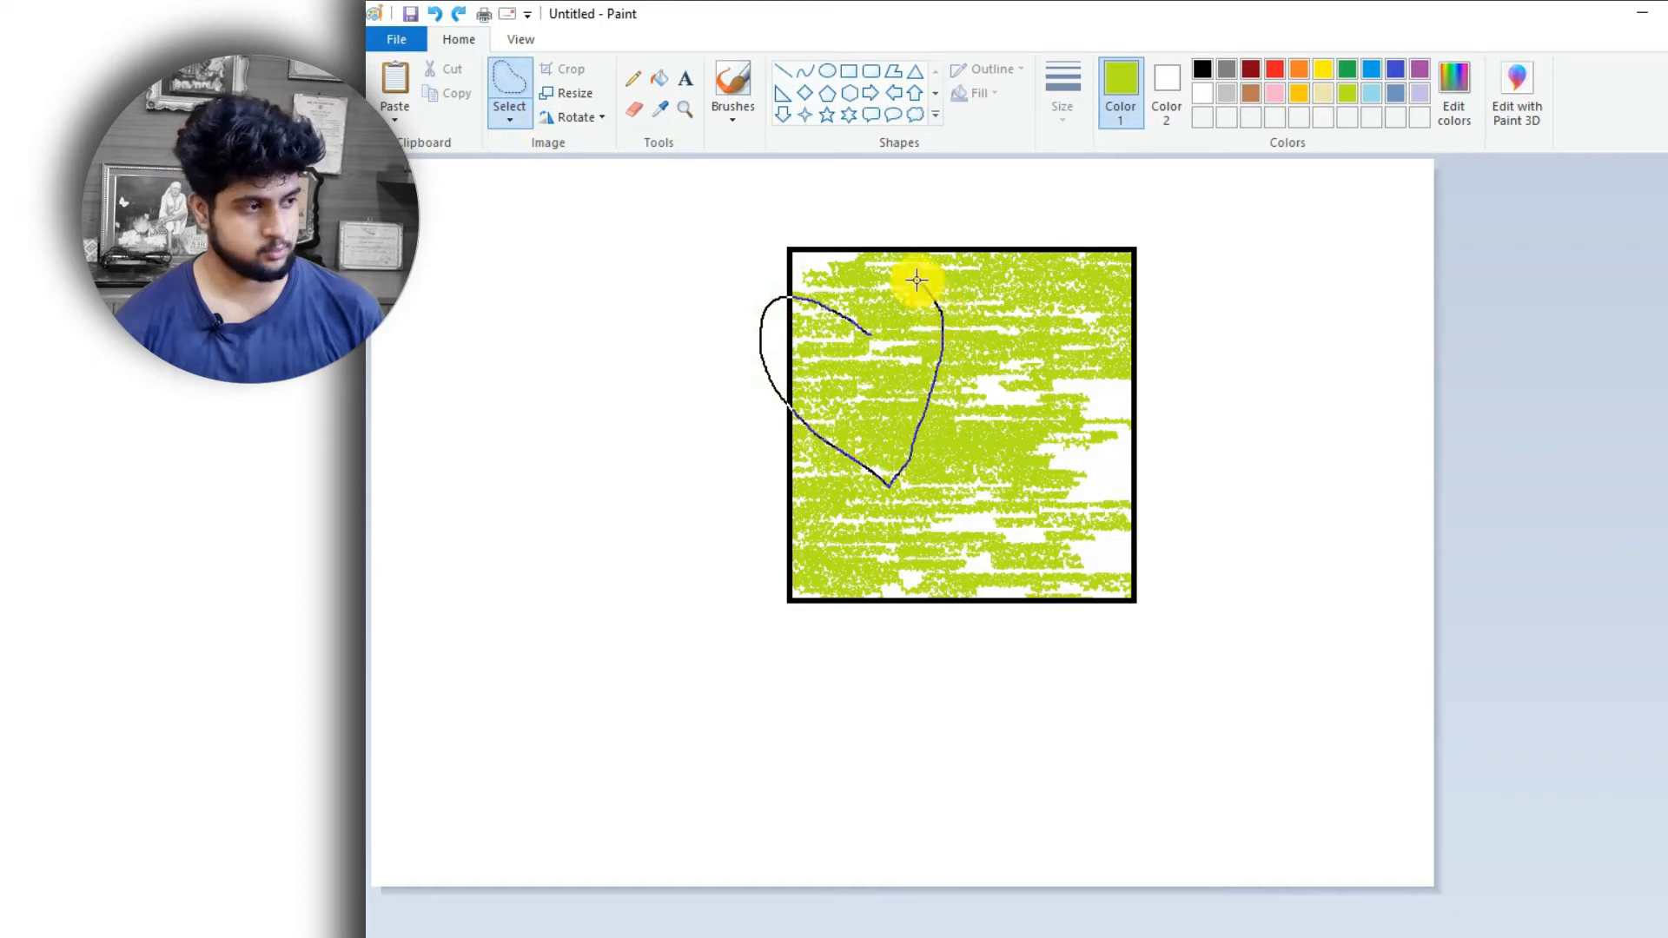
drag(866, 331, 864, 335)
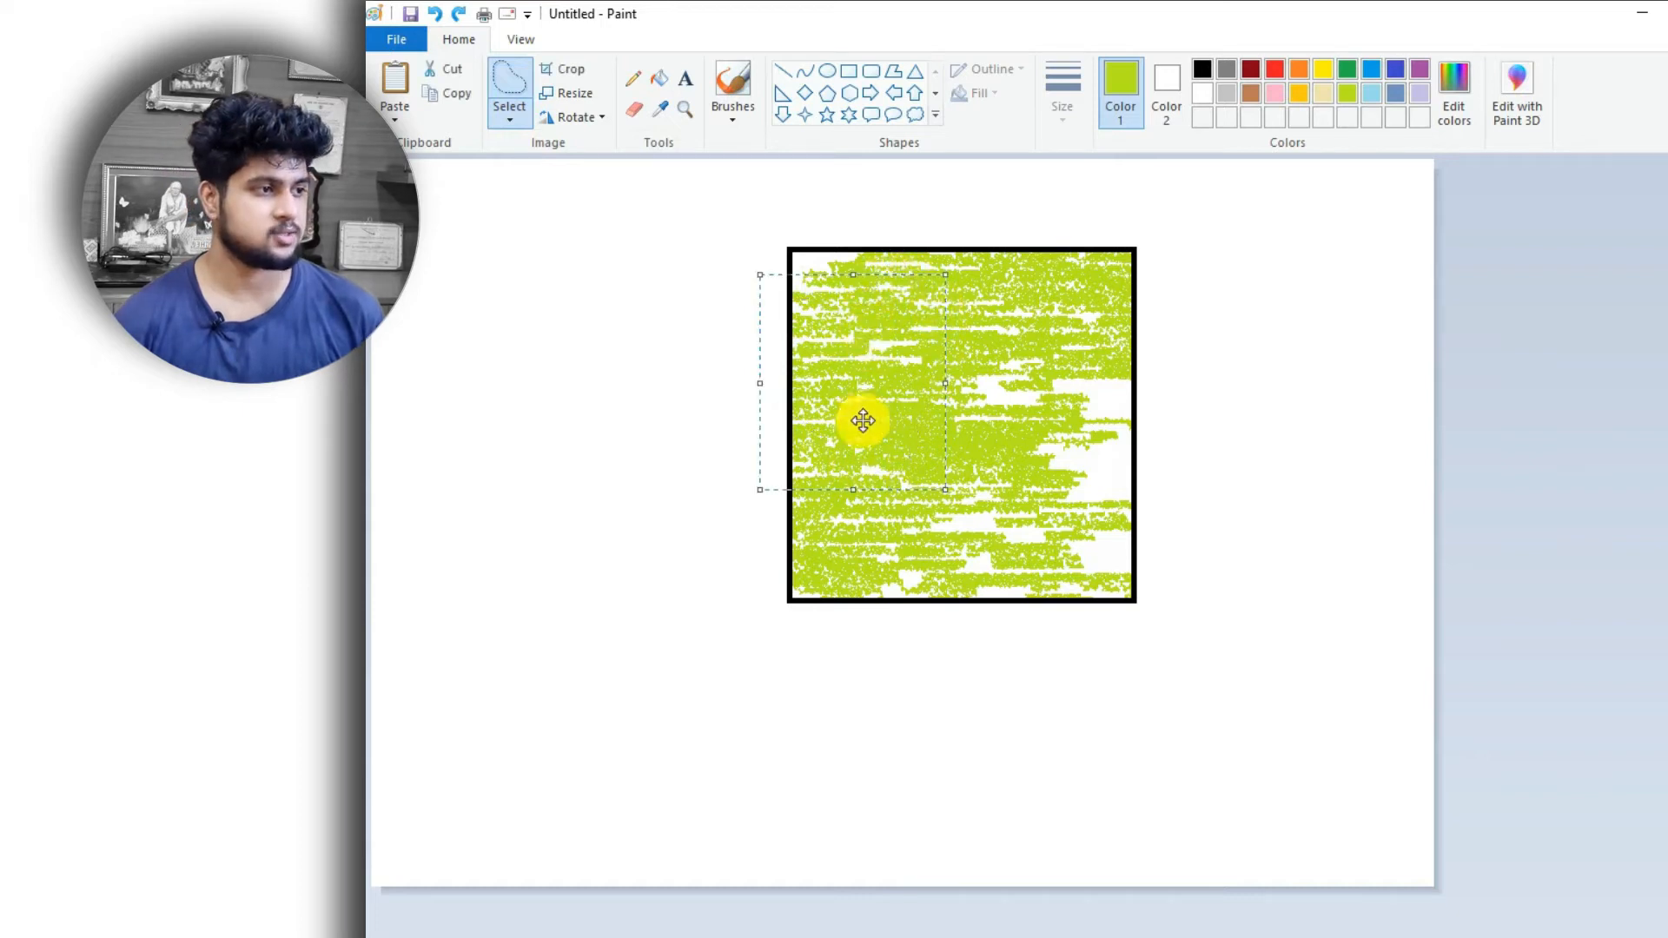
drag(860, 420, 1028, 514)
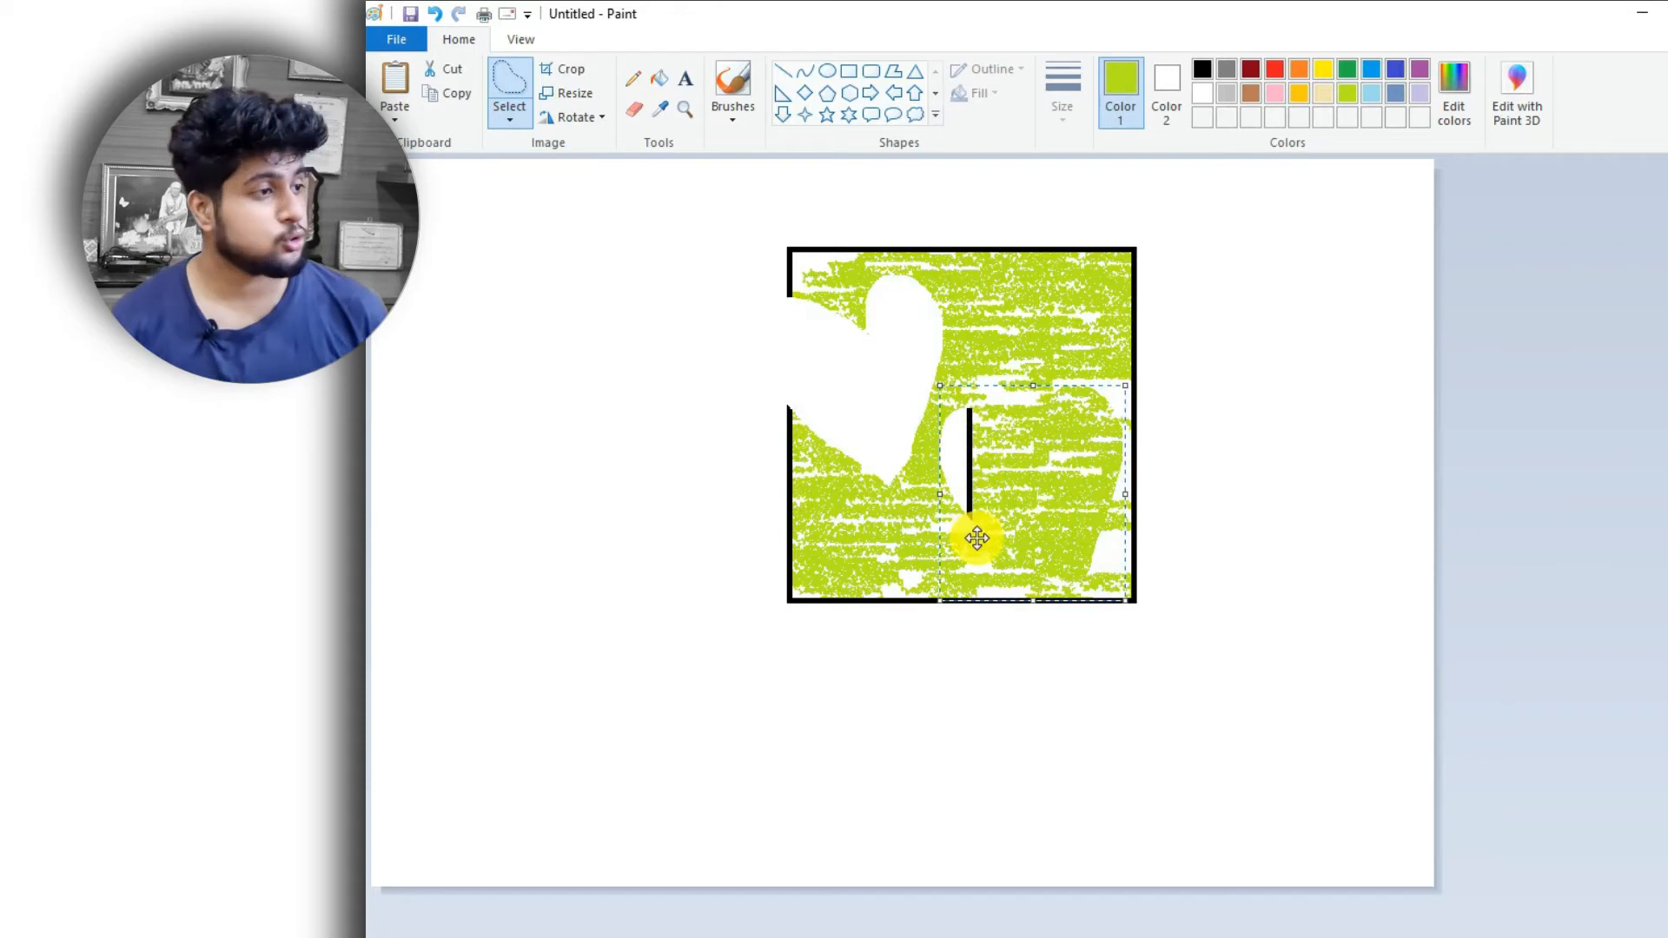
- Select the entire picture, shift it on the canvas and clear the selection
click(509, 111)
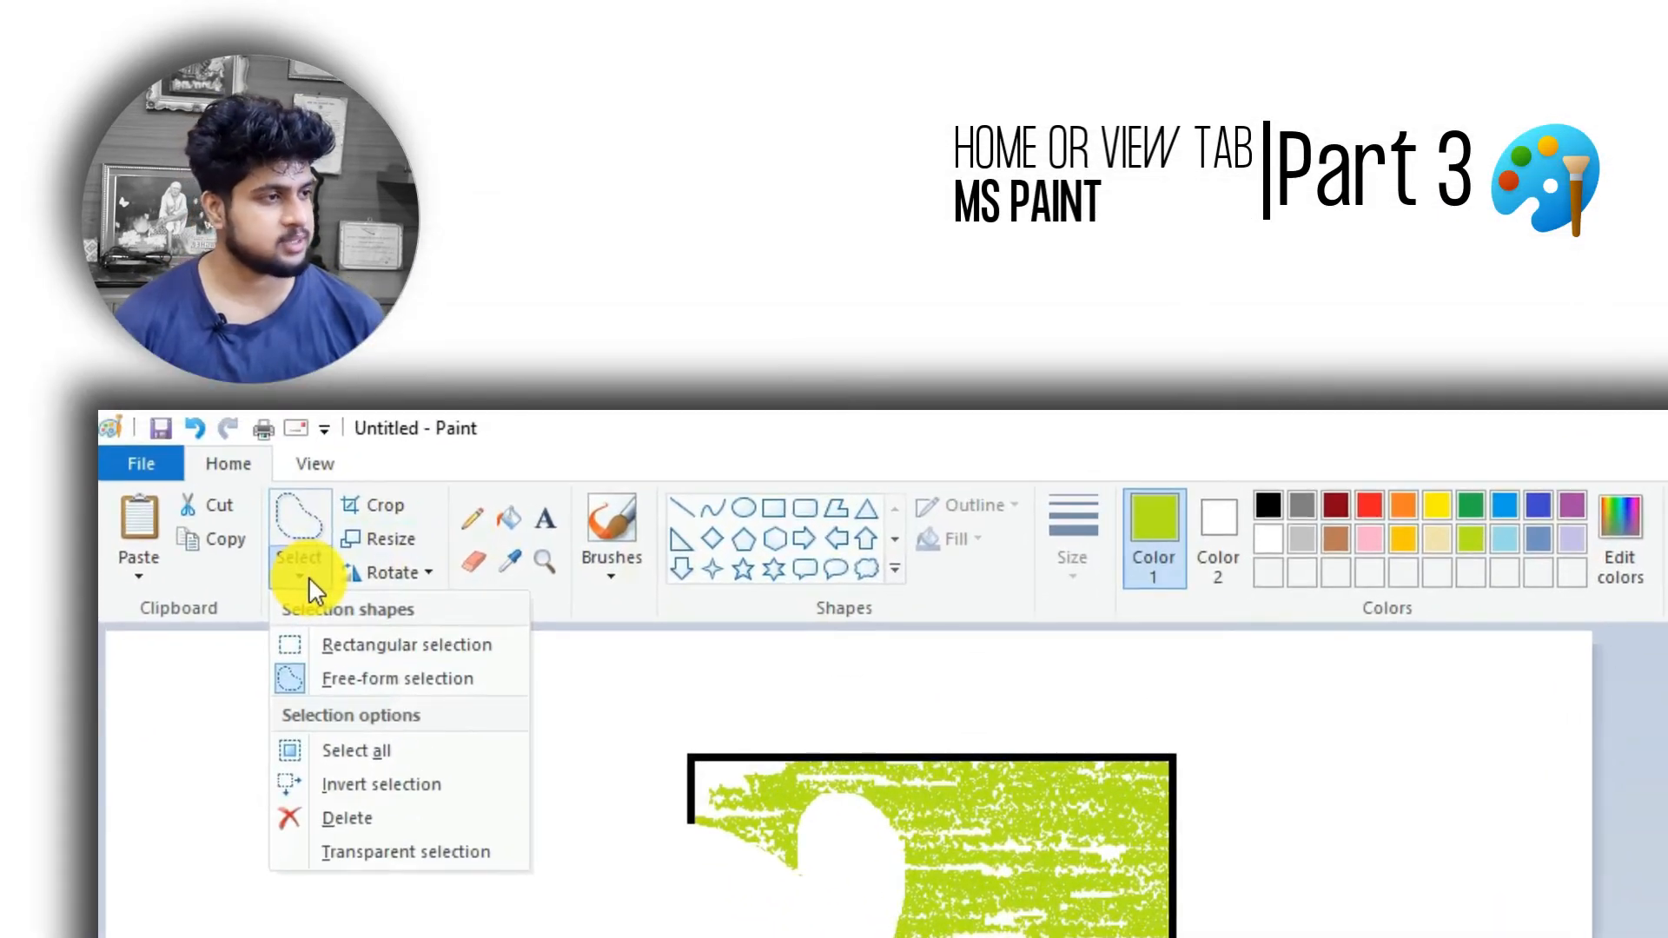
click(533, 826)
click(304, 577)
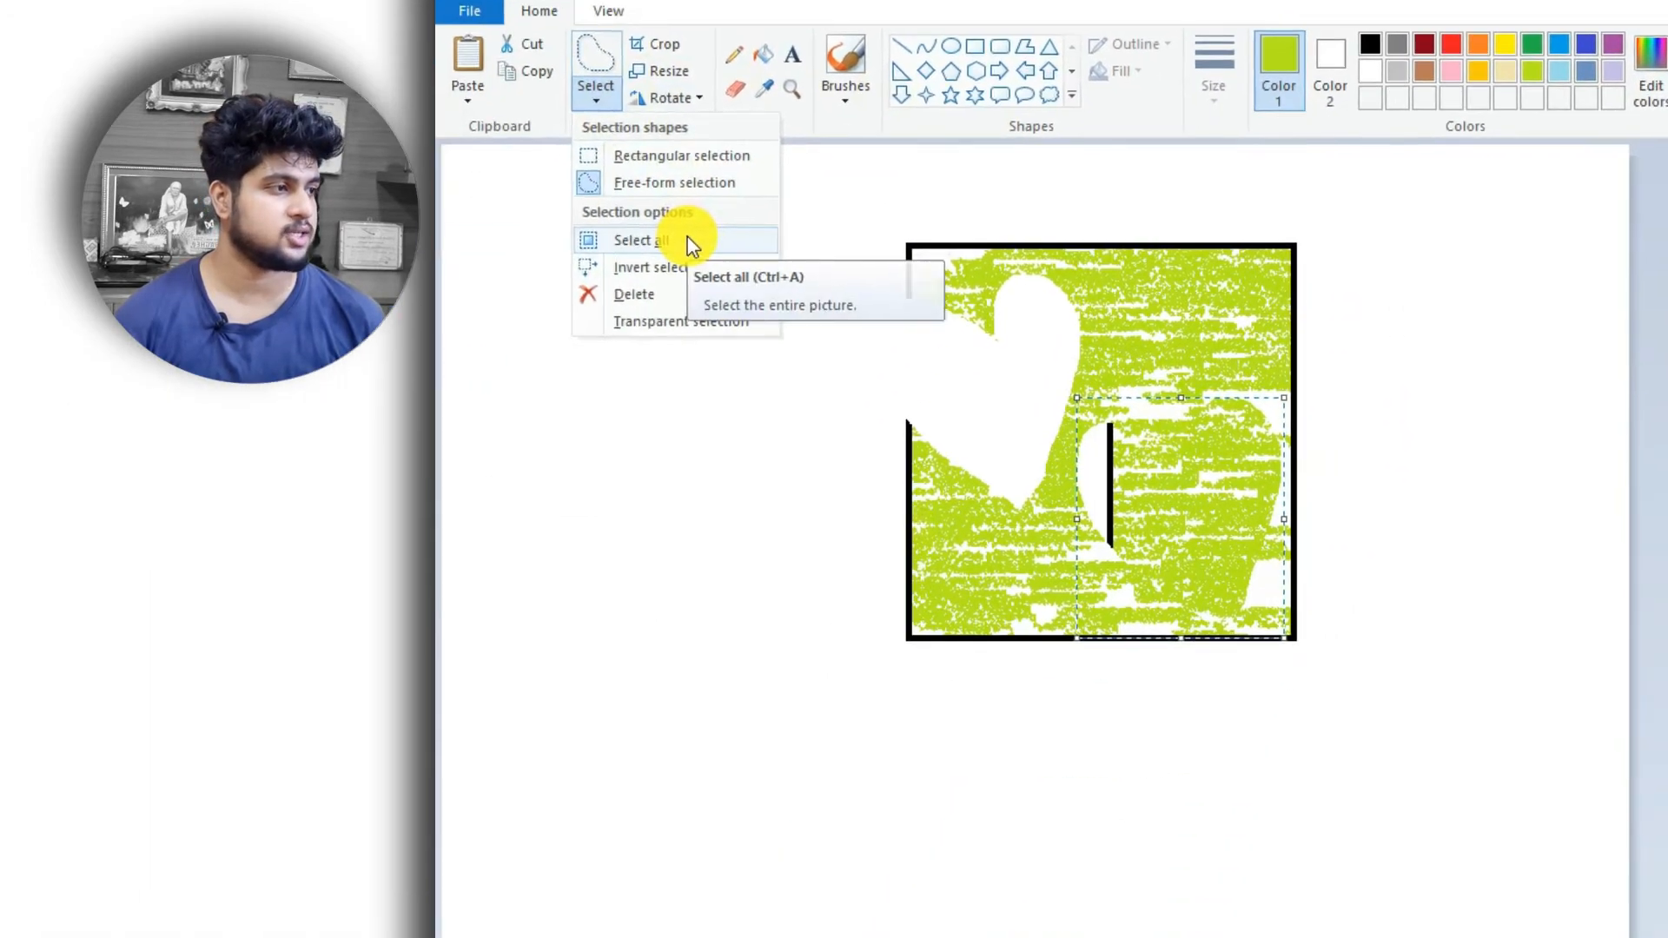
click(557, 481)
drag(683, 772, 772, 937)
drag(880, 679, 518, 338)
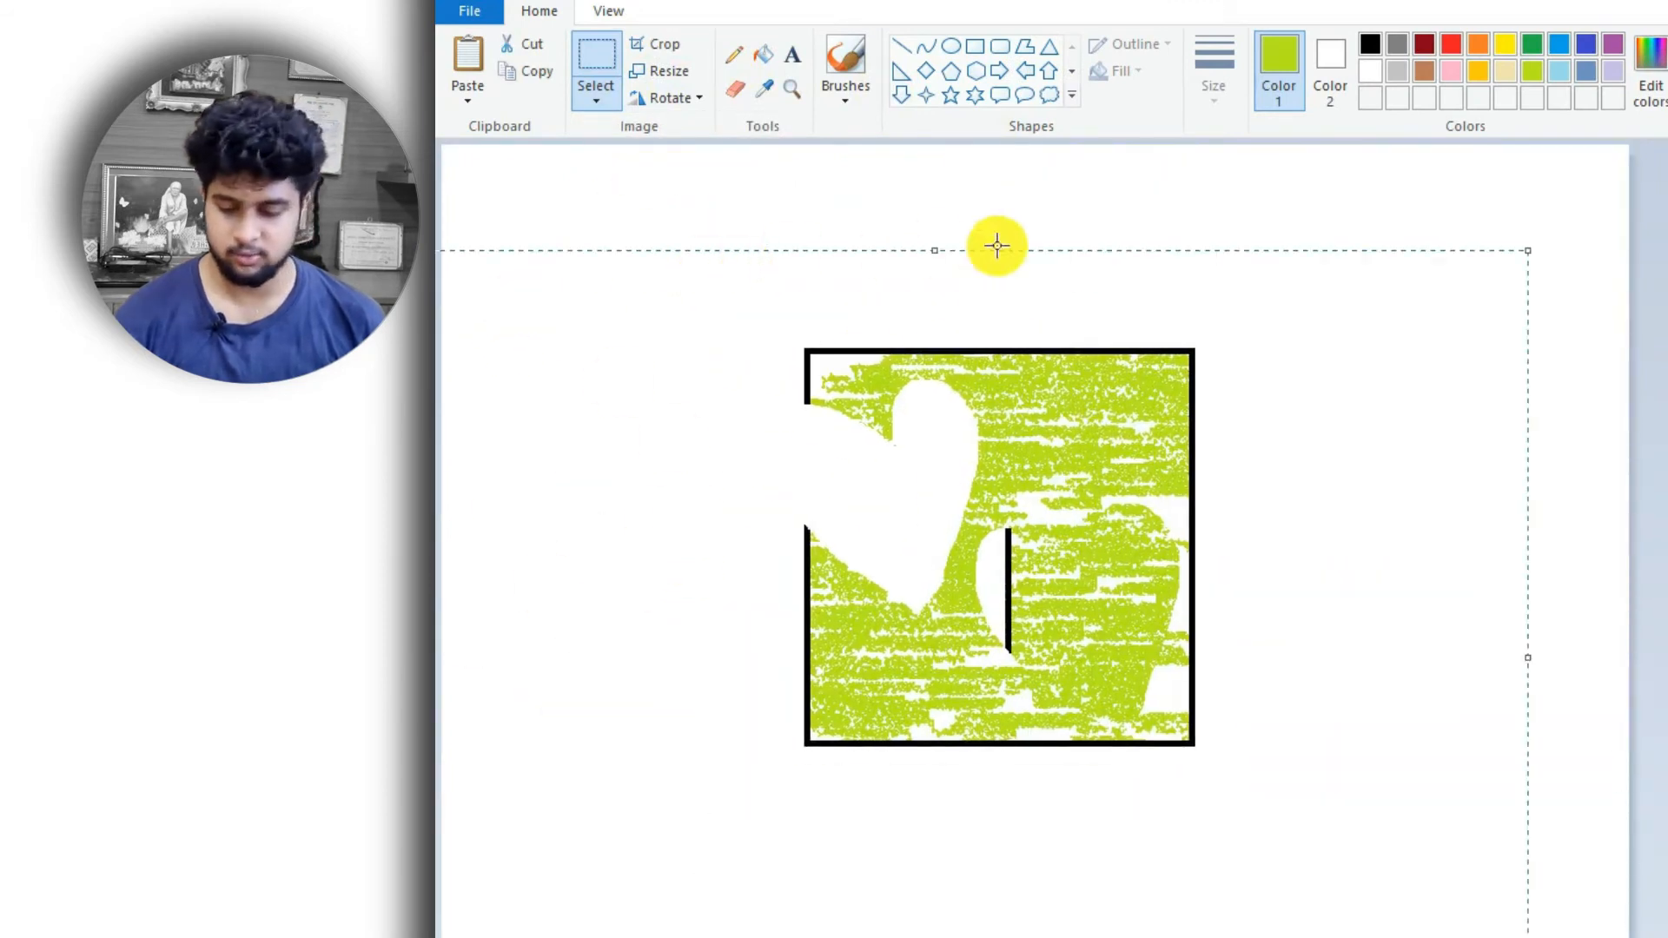
click(1366, 702)
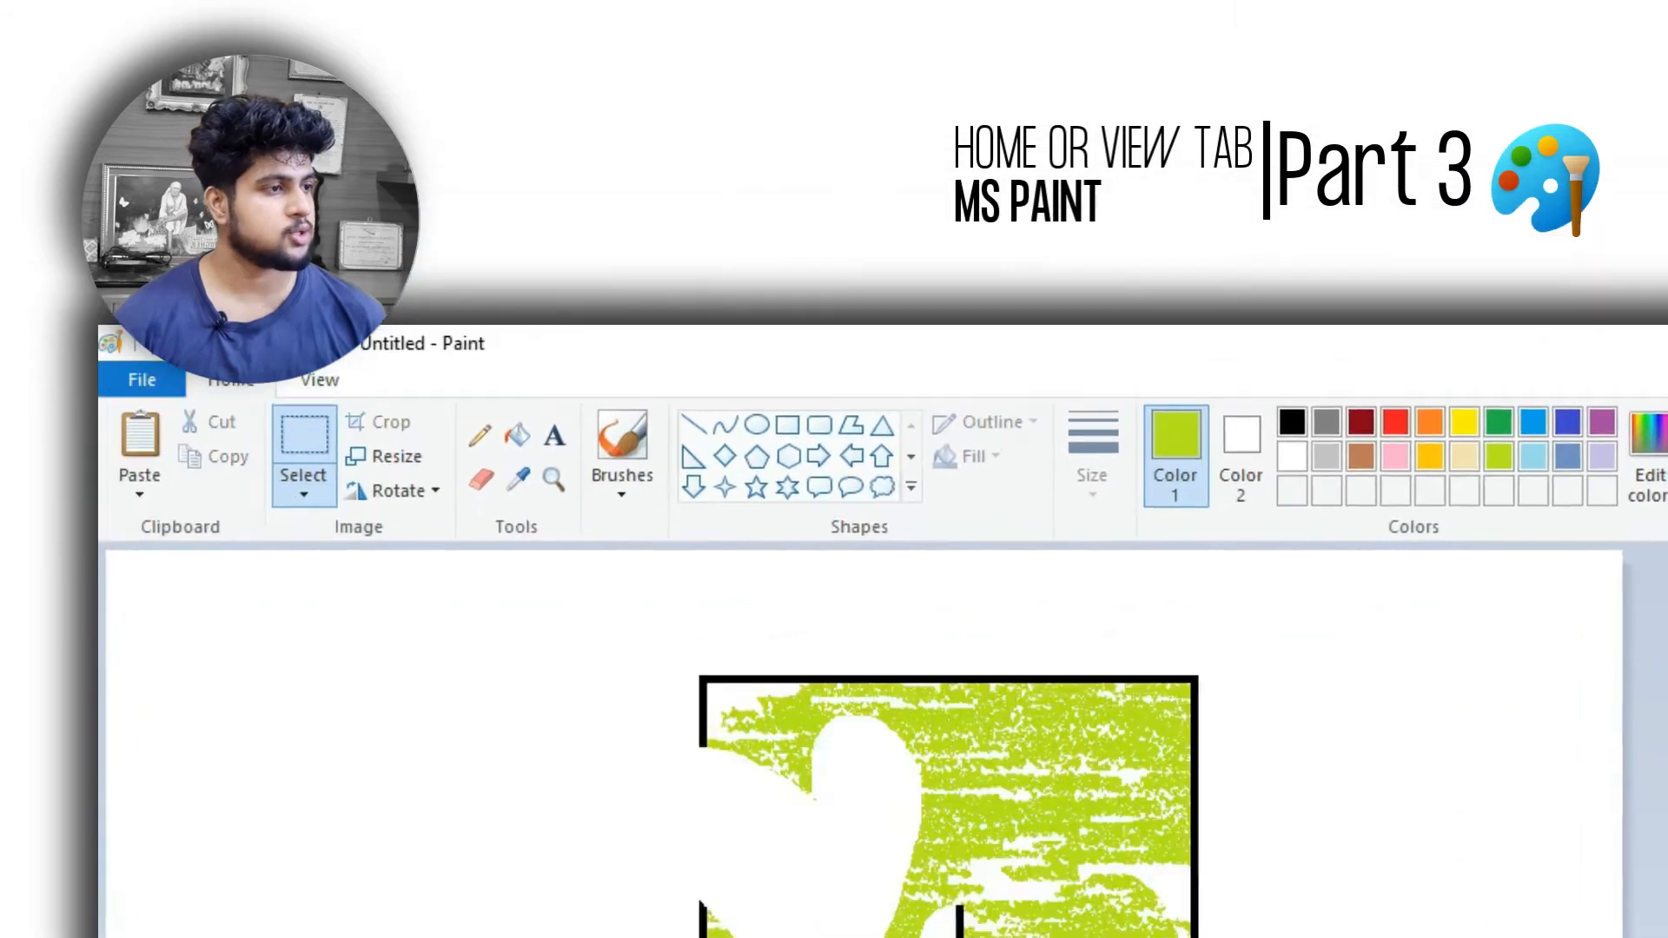
- Place a tiny lime rectangle beside the square and mark a rectangular selection enclosing it and part of the square's left edge
click(293, 502)
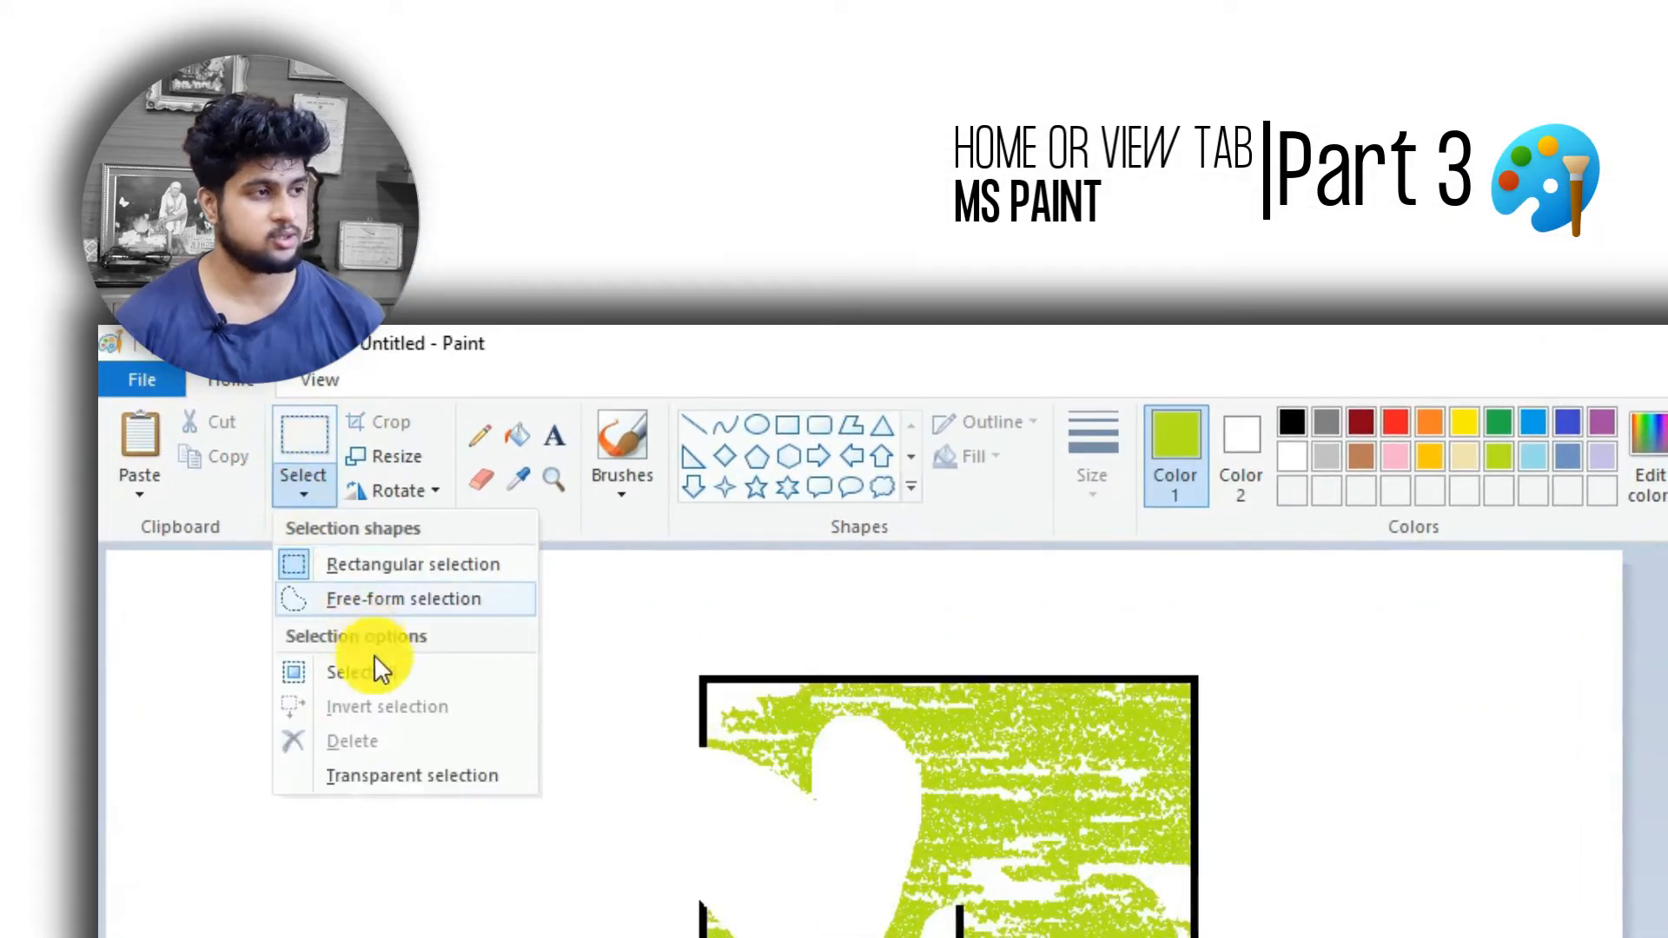
click(580, 915)
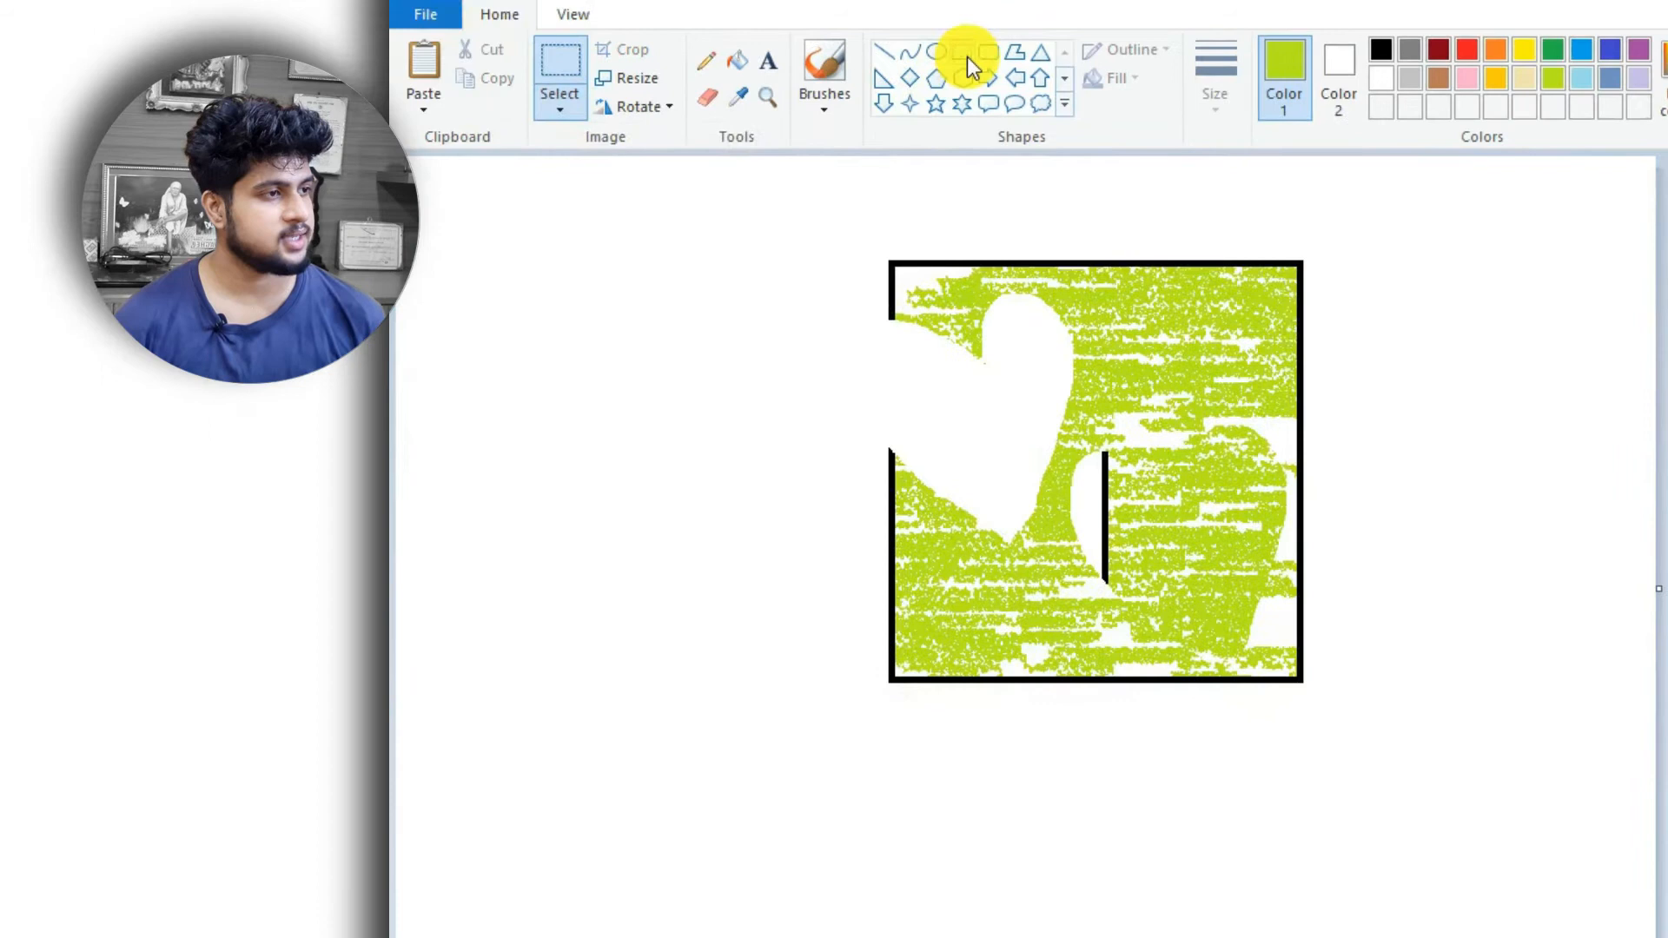
click(963, 53)
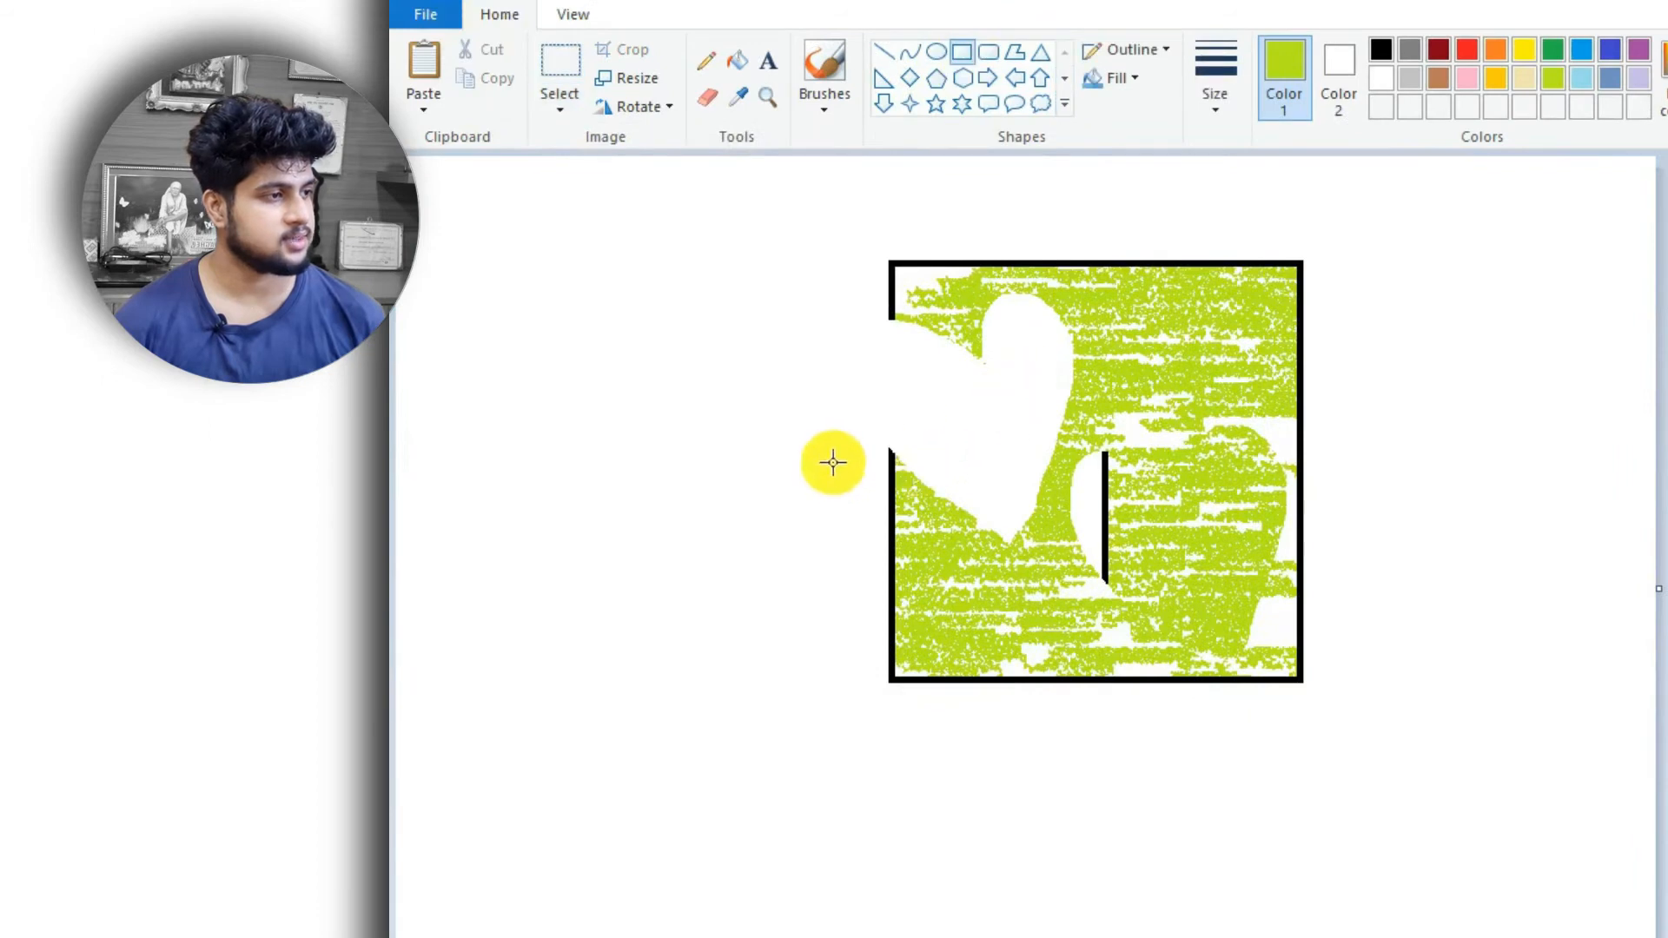
click(576, 64)
drag(788, 364, 1013, 609)
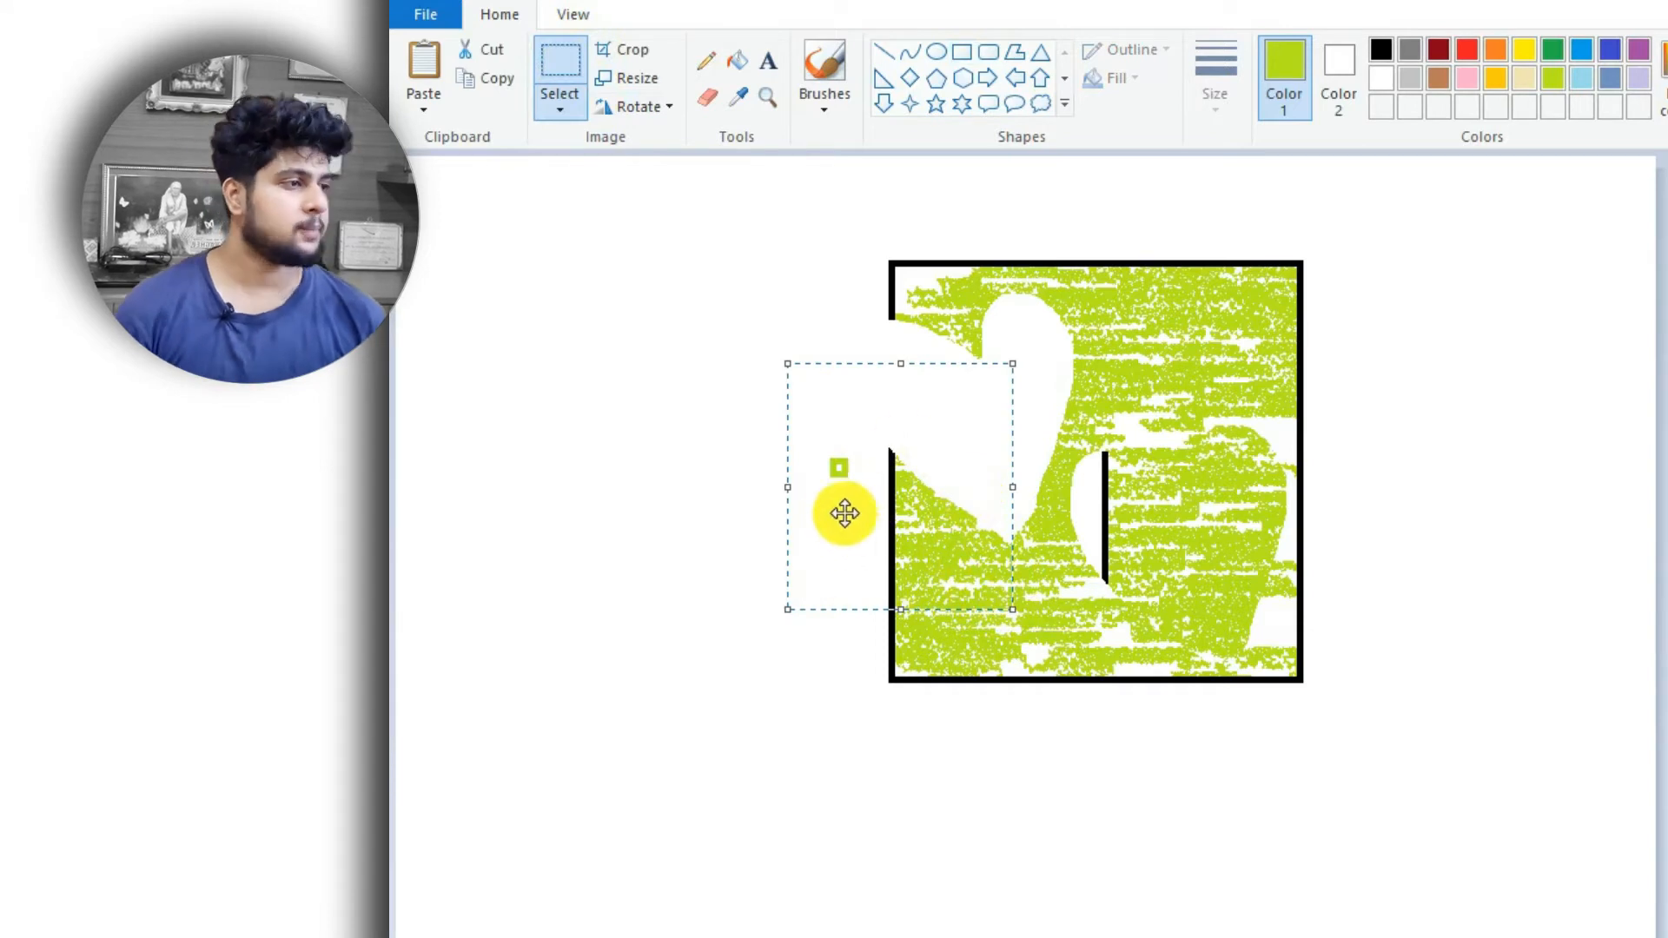
- Invert the rectangular selection and move the inverted area on the canvas
click(577, 108)
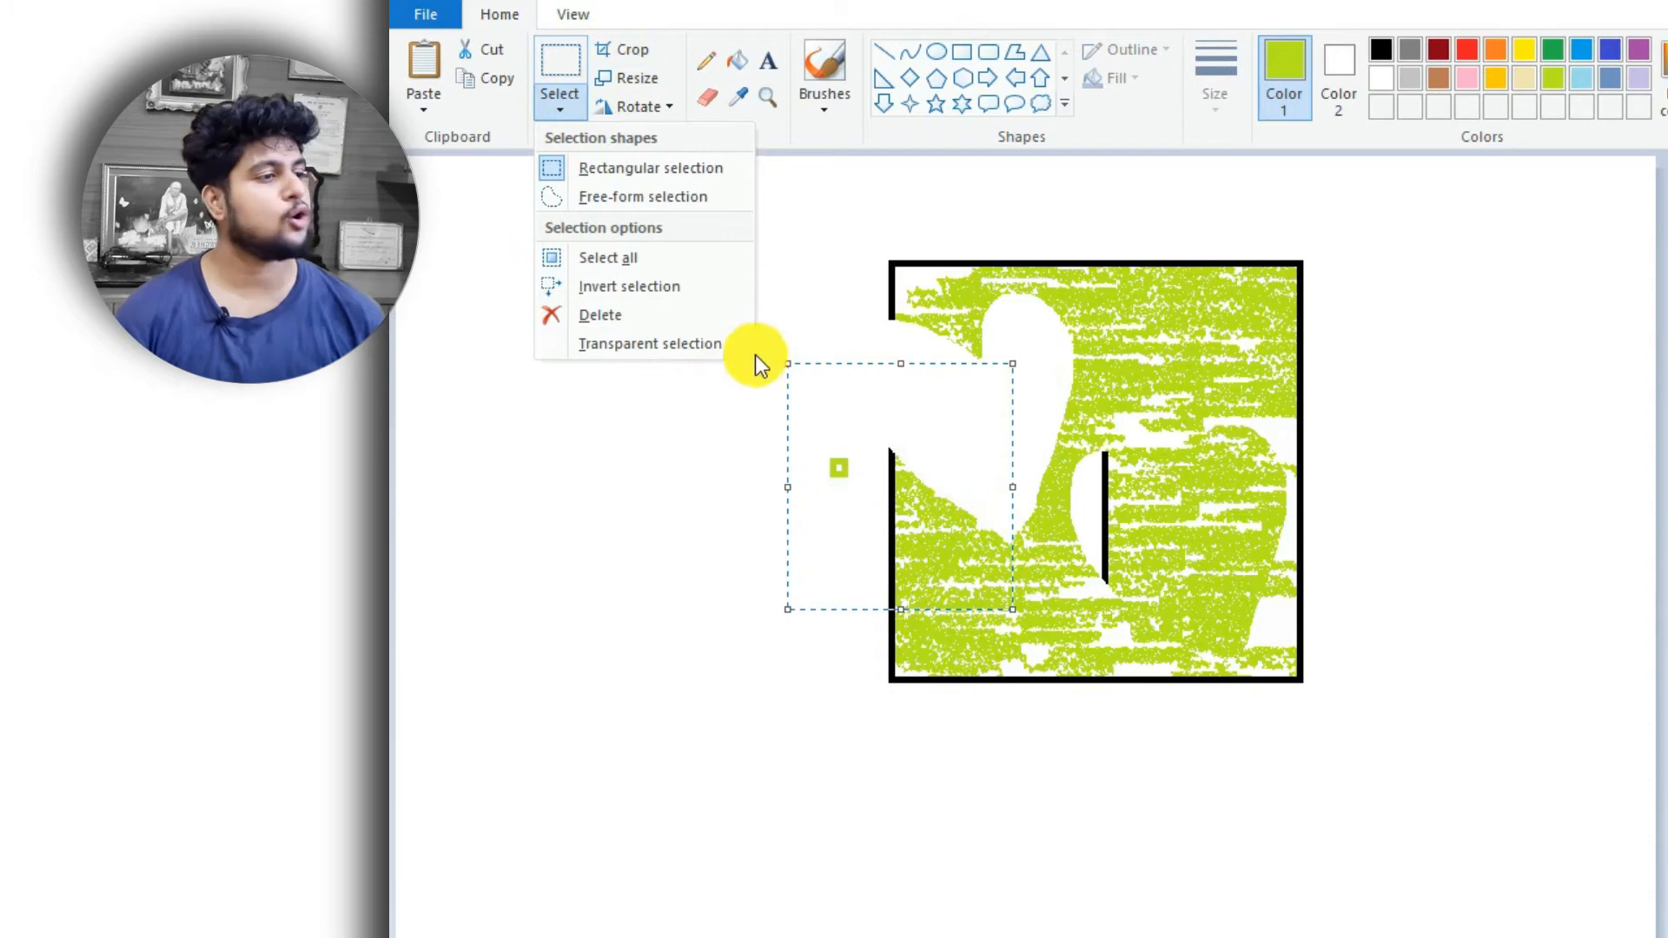
click(686, 284)
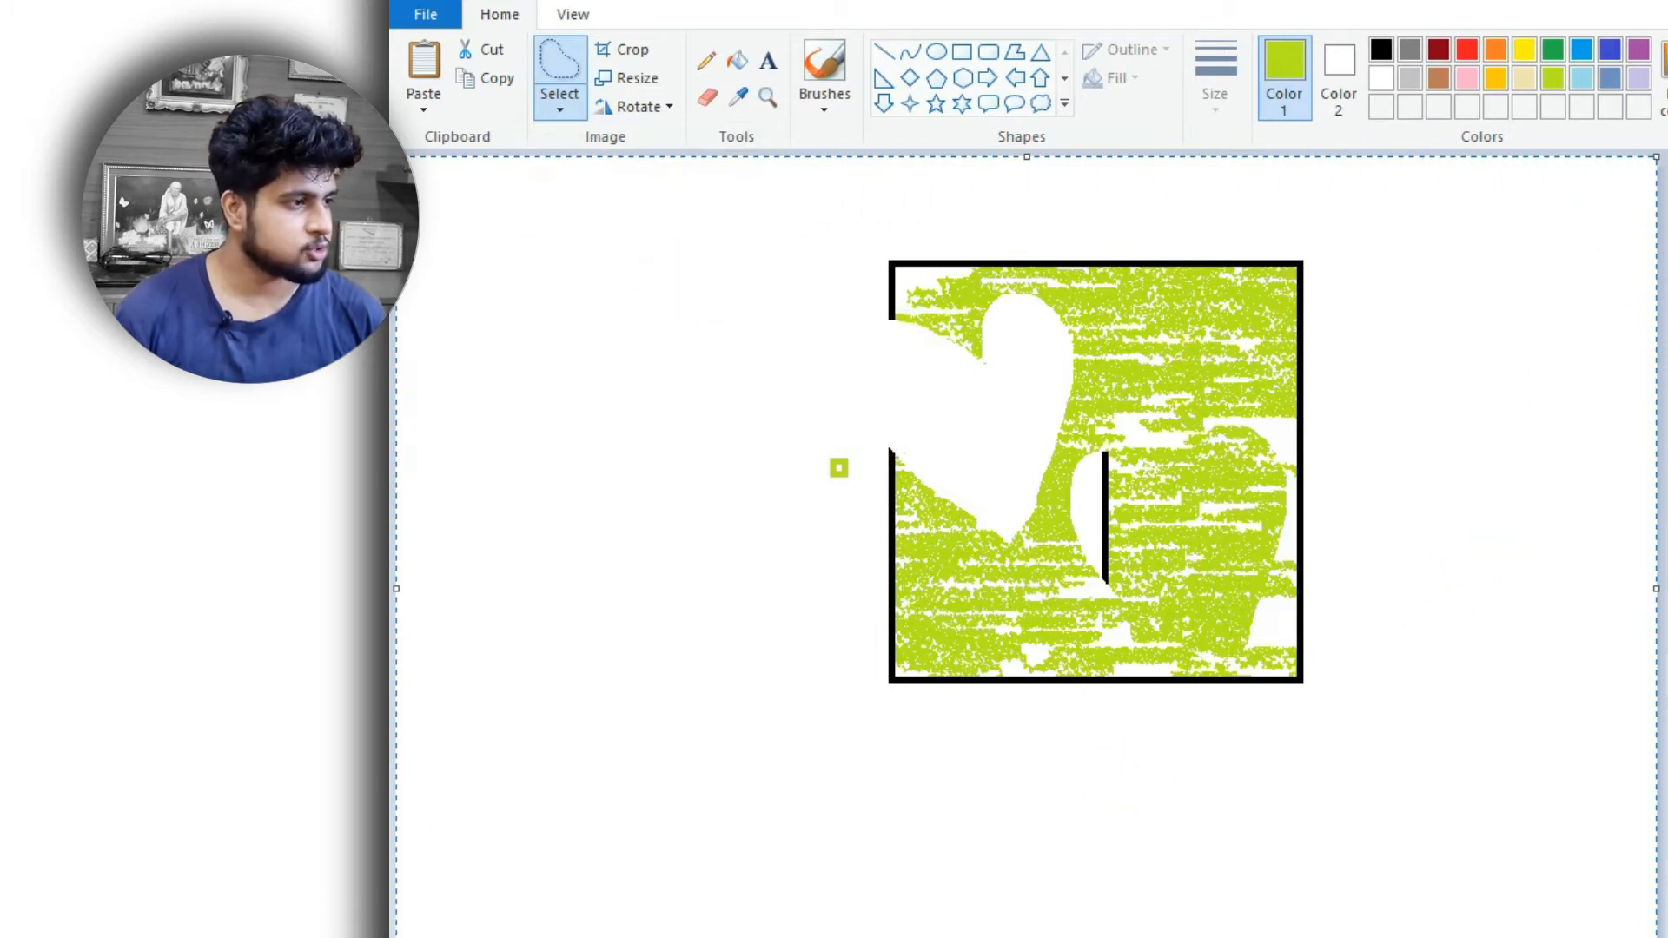
mouse_move(663, 499)
mouse_down()
mouse_move(730, 591)
mouse_move(807, 512)
mouse_move(607, 517)
mouse_move(622, 607)
mouse_move(610, 555)
mouse_move(667, 586)
mouse_move(998, 567)
mouse_move(446, 670)
mouse_move(498, 683)
mouse_move(403, 697)
mouse_move(633, 781)
mouse_move(454, 701)
mouse_up()
- Delete a free-form selection covering the square's upper-left part and undo the deletion
click(305, 575)
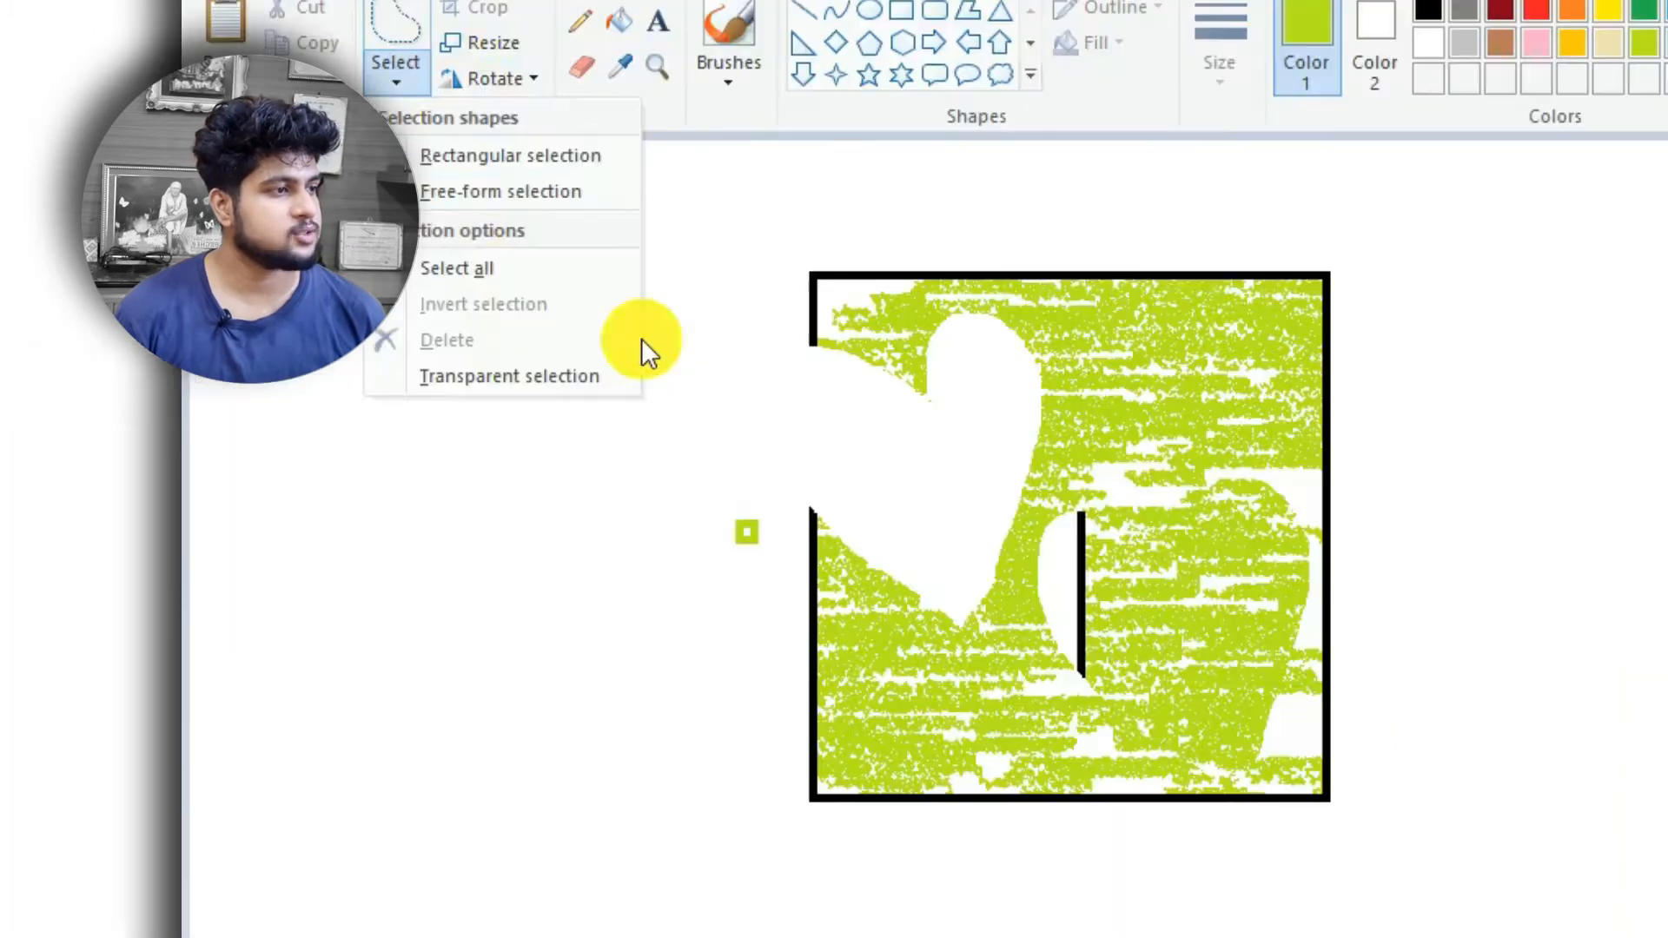
click(790, 826)
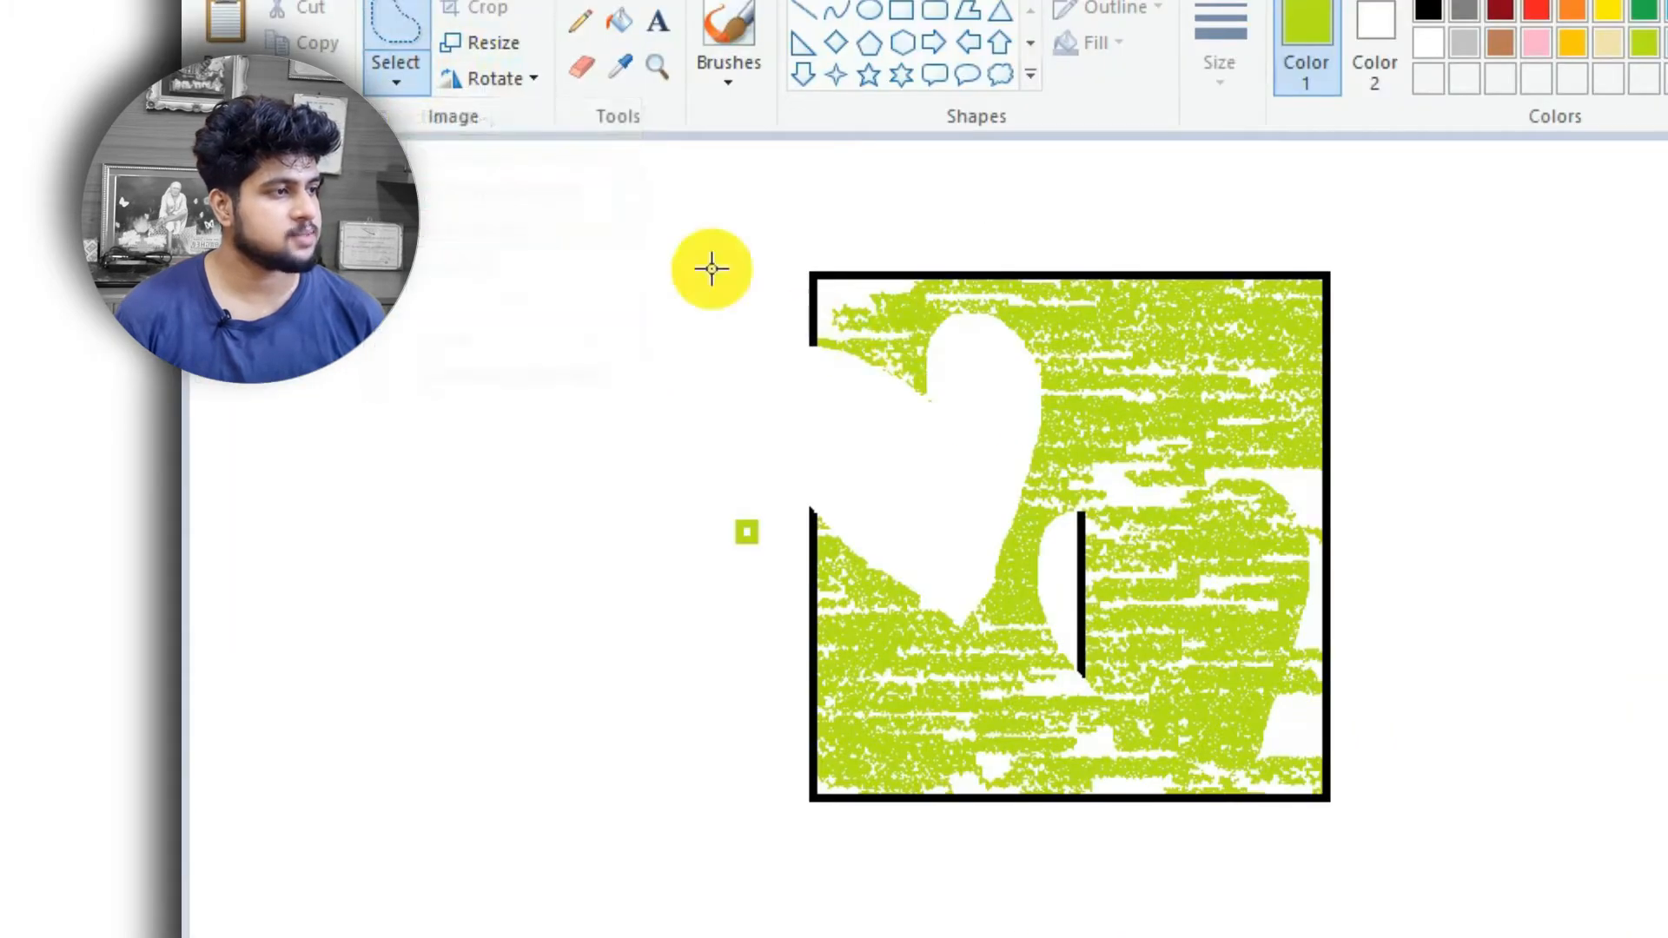
drag(573, 759, 833, 937)
mouse_move(954, 505)
mouse_down()
mouse_move(1076, 268)
mouse_move(648, 385)
mouse_up()
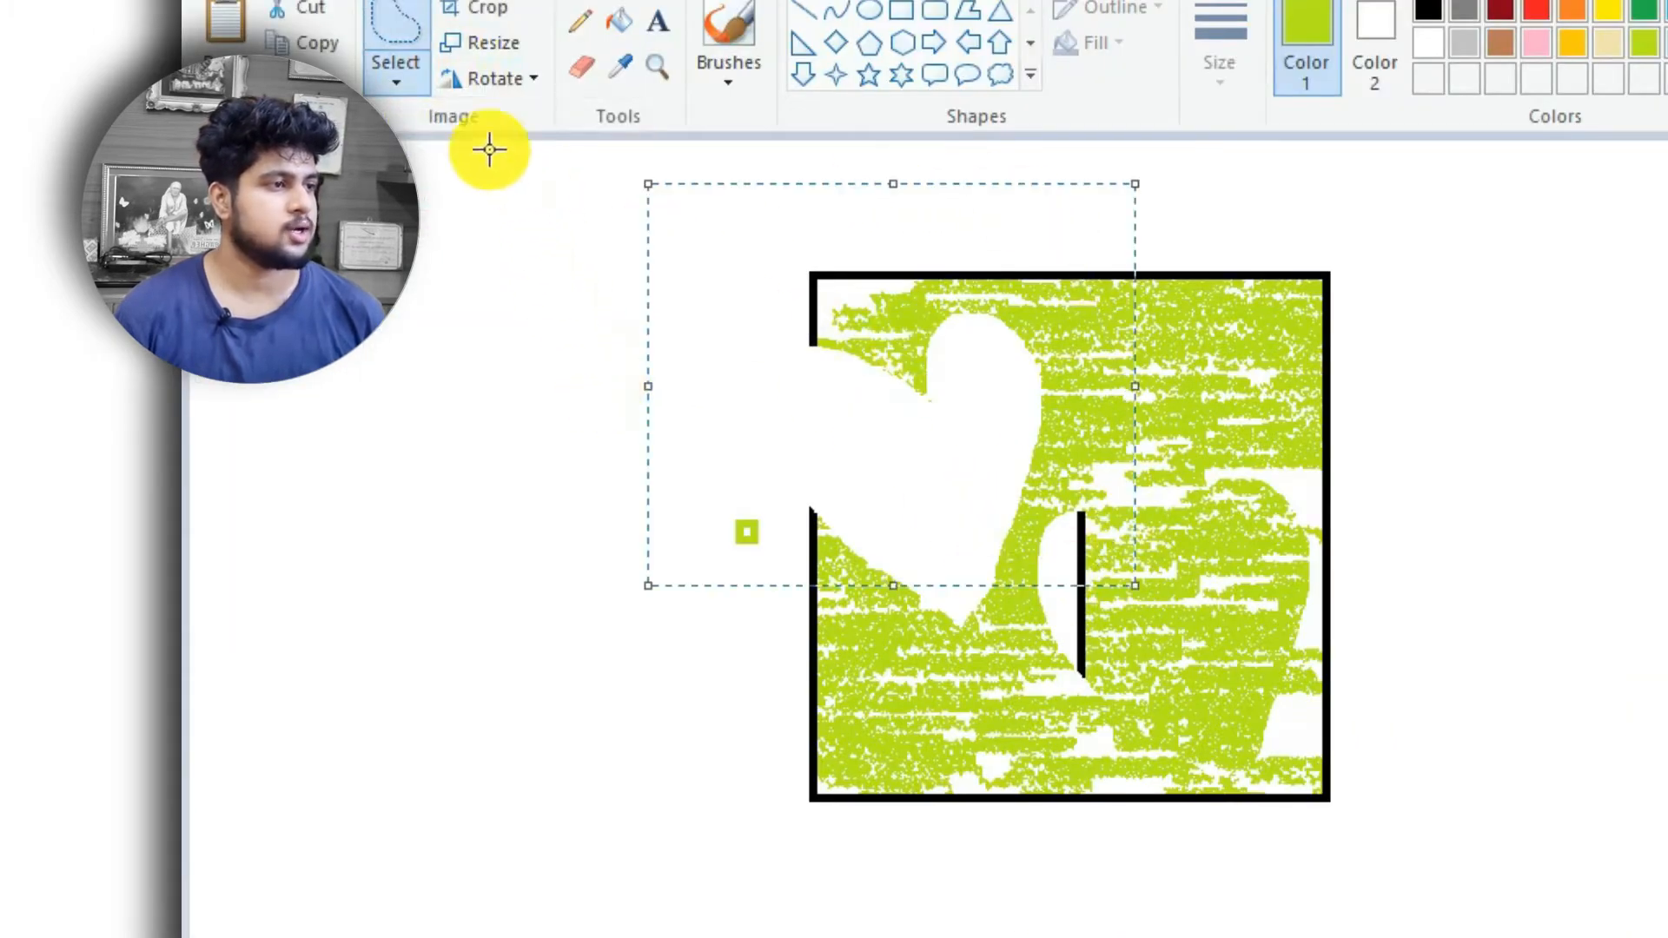
click(387, 80)
click(432, 337)
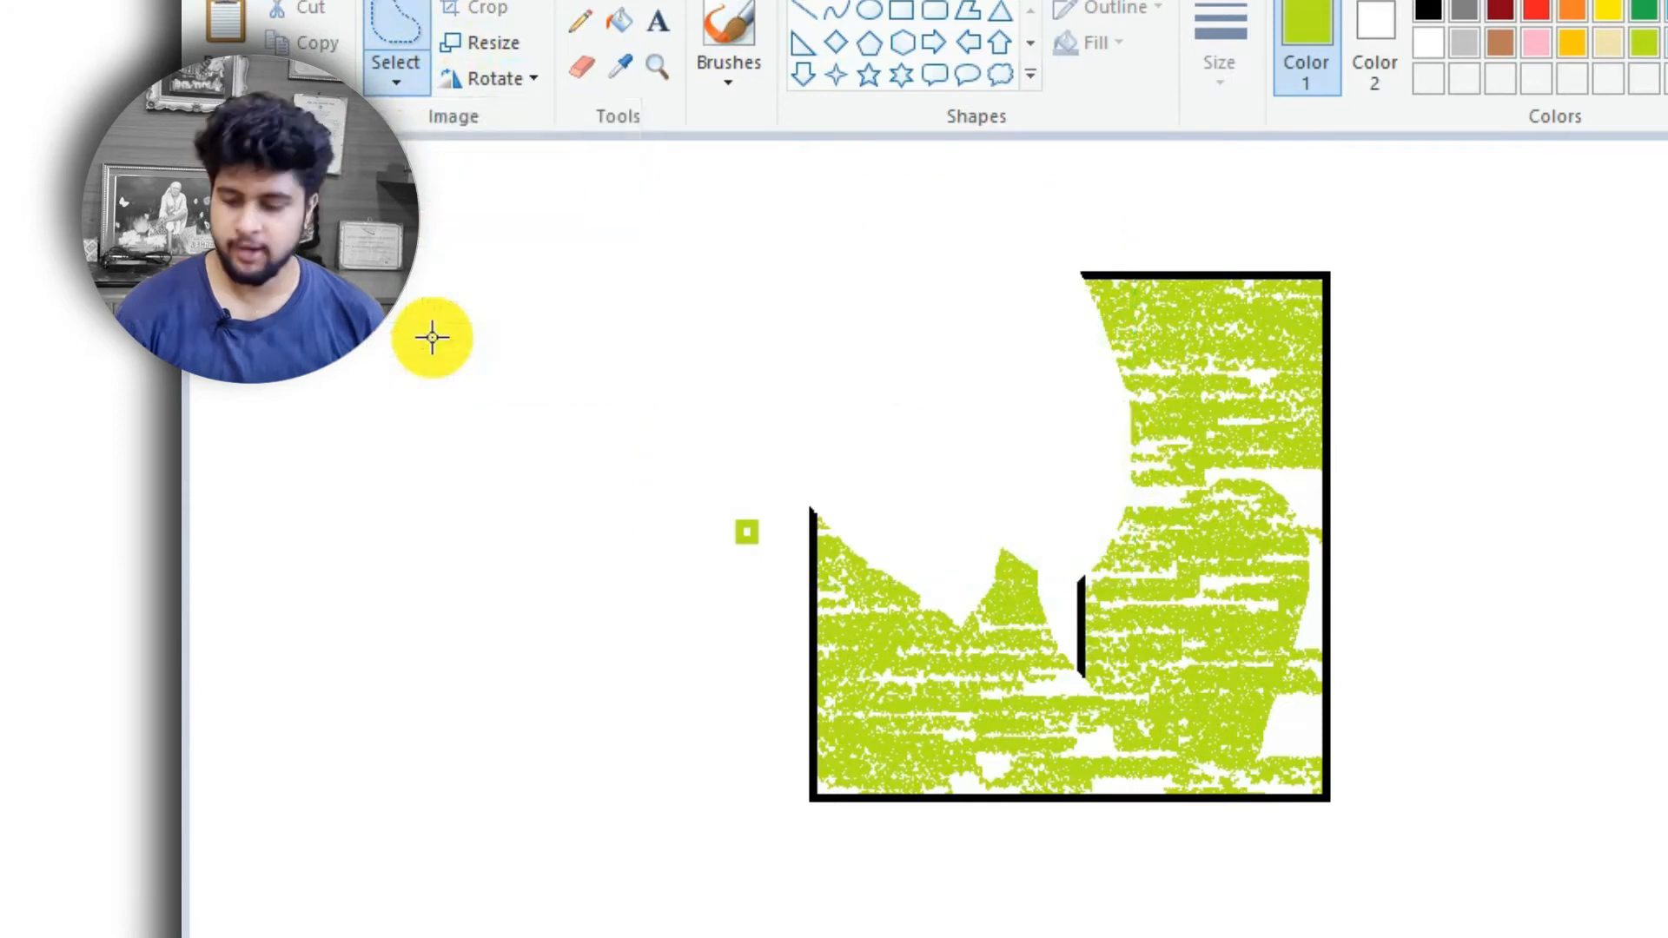
key(ctrl+z)
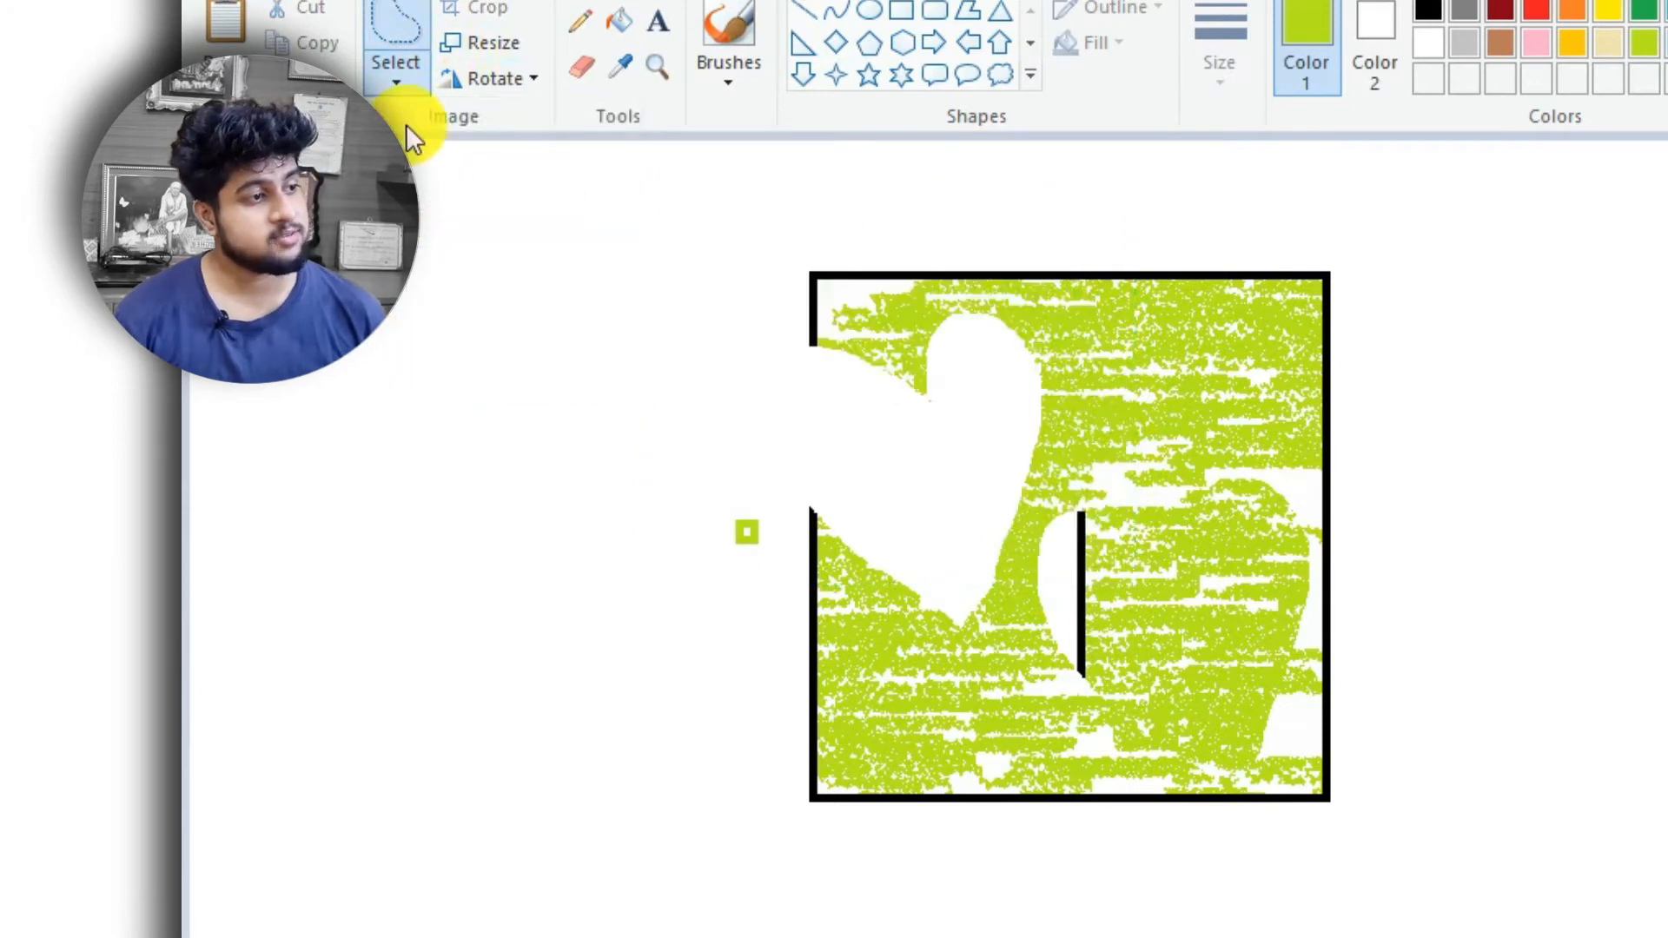
- Move a rectangular selection of the square's lower-left corner over the square's right side
click(391, 90)
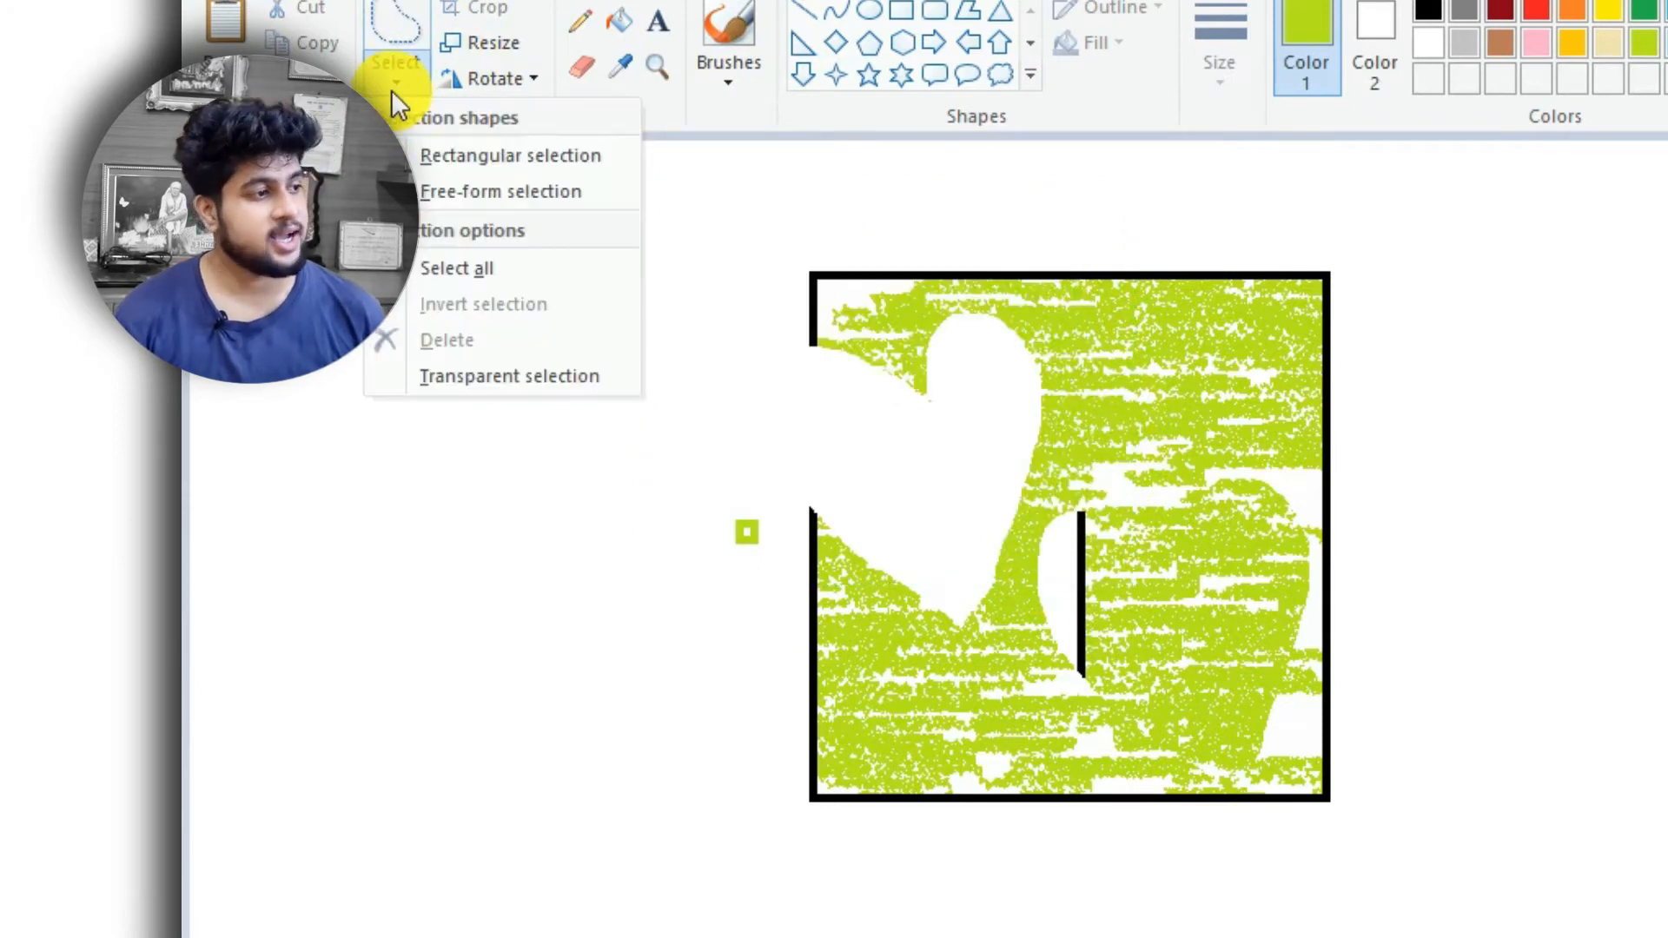
click(458, 155)
drag(654, 535, 1005, 918)
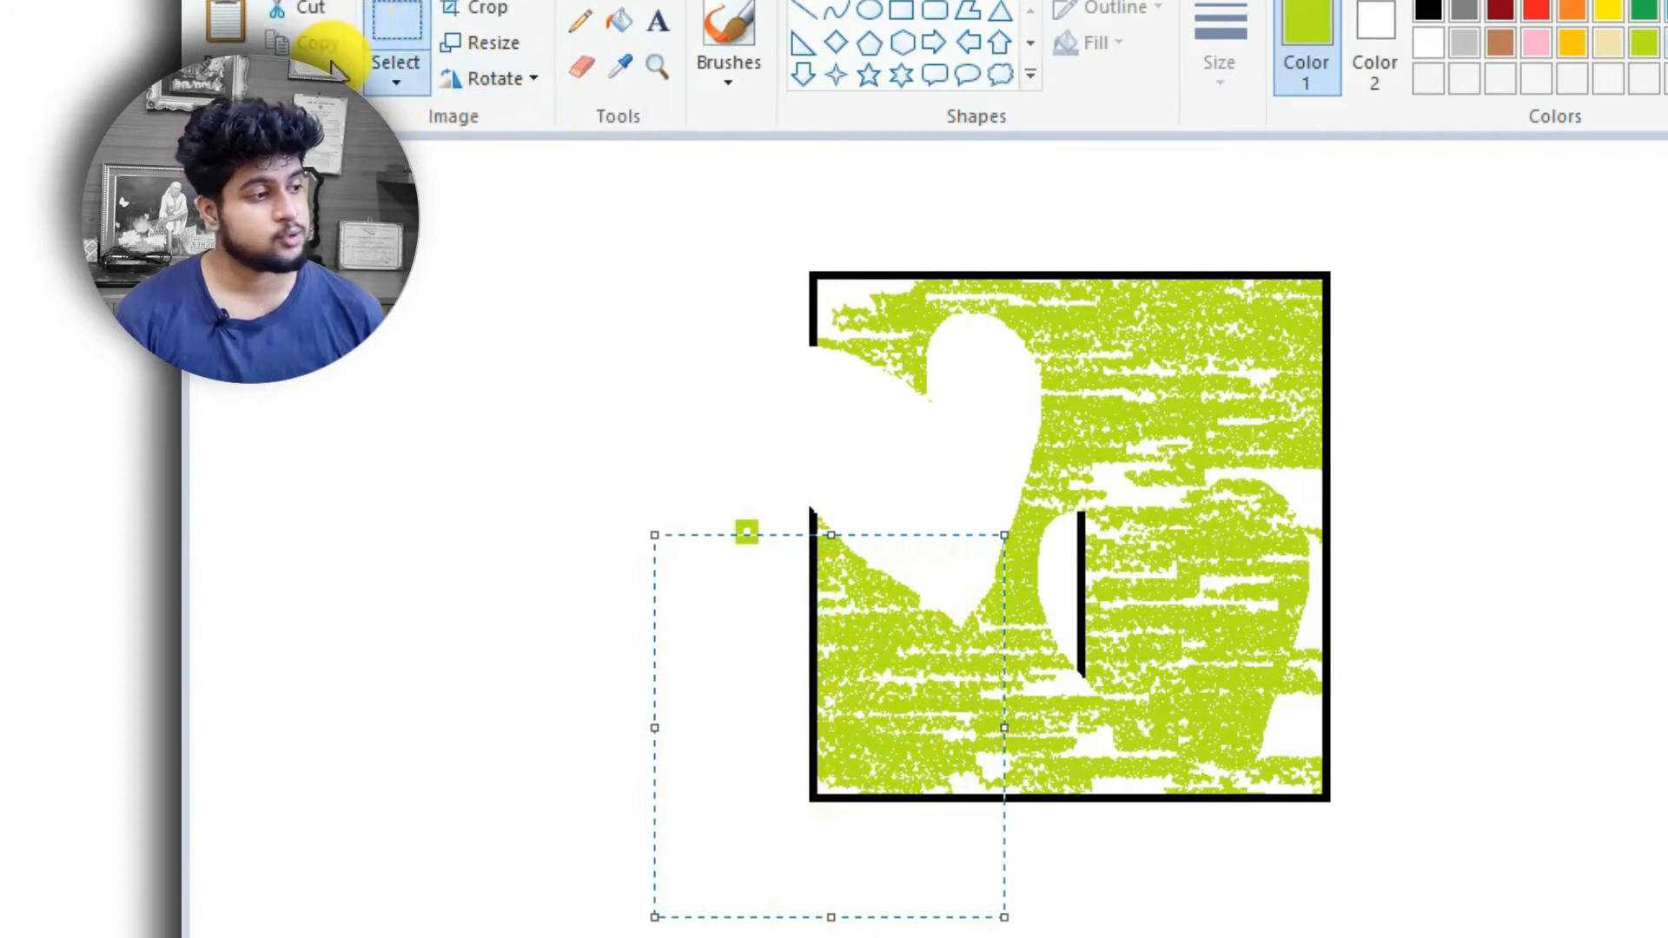
drag(808, 598, 1225, 418)
- Turn on transparent selection, shift the moved fragment over the square and return it to the lower-left corner
click(396, 74)
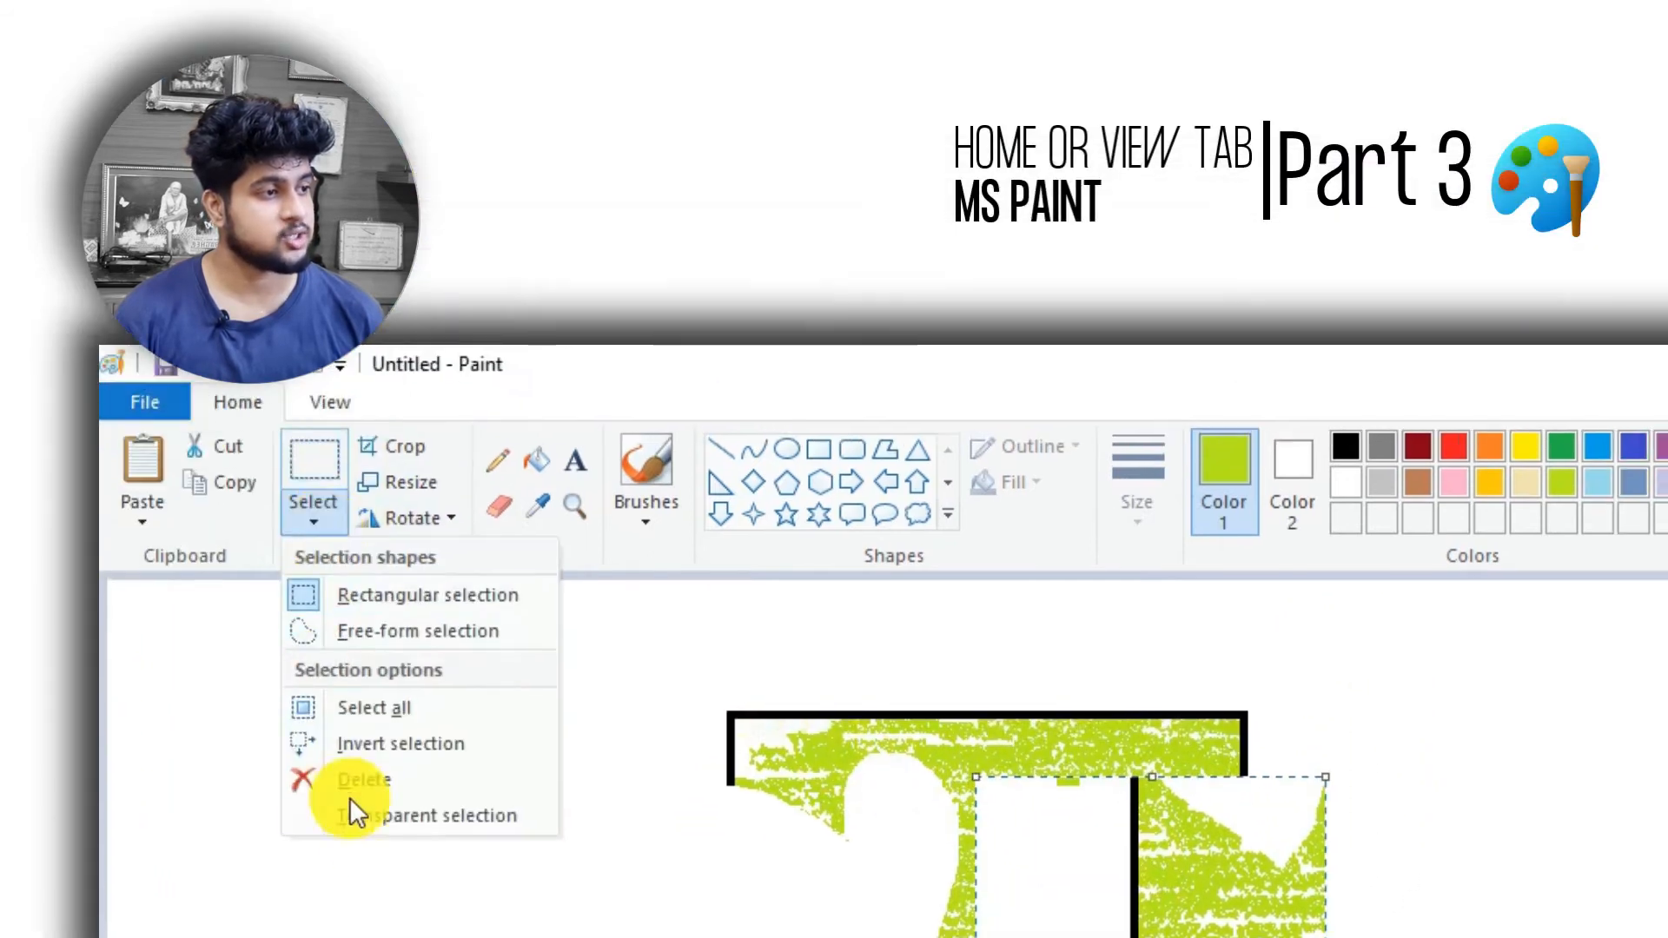
click(421, 817)
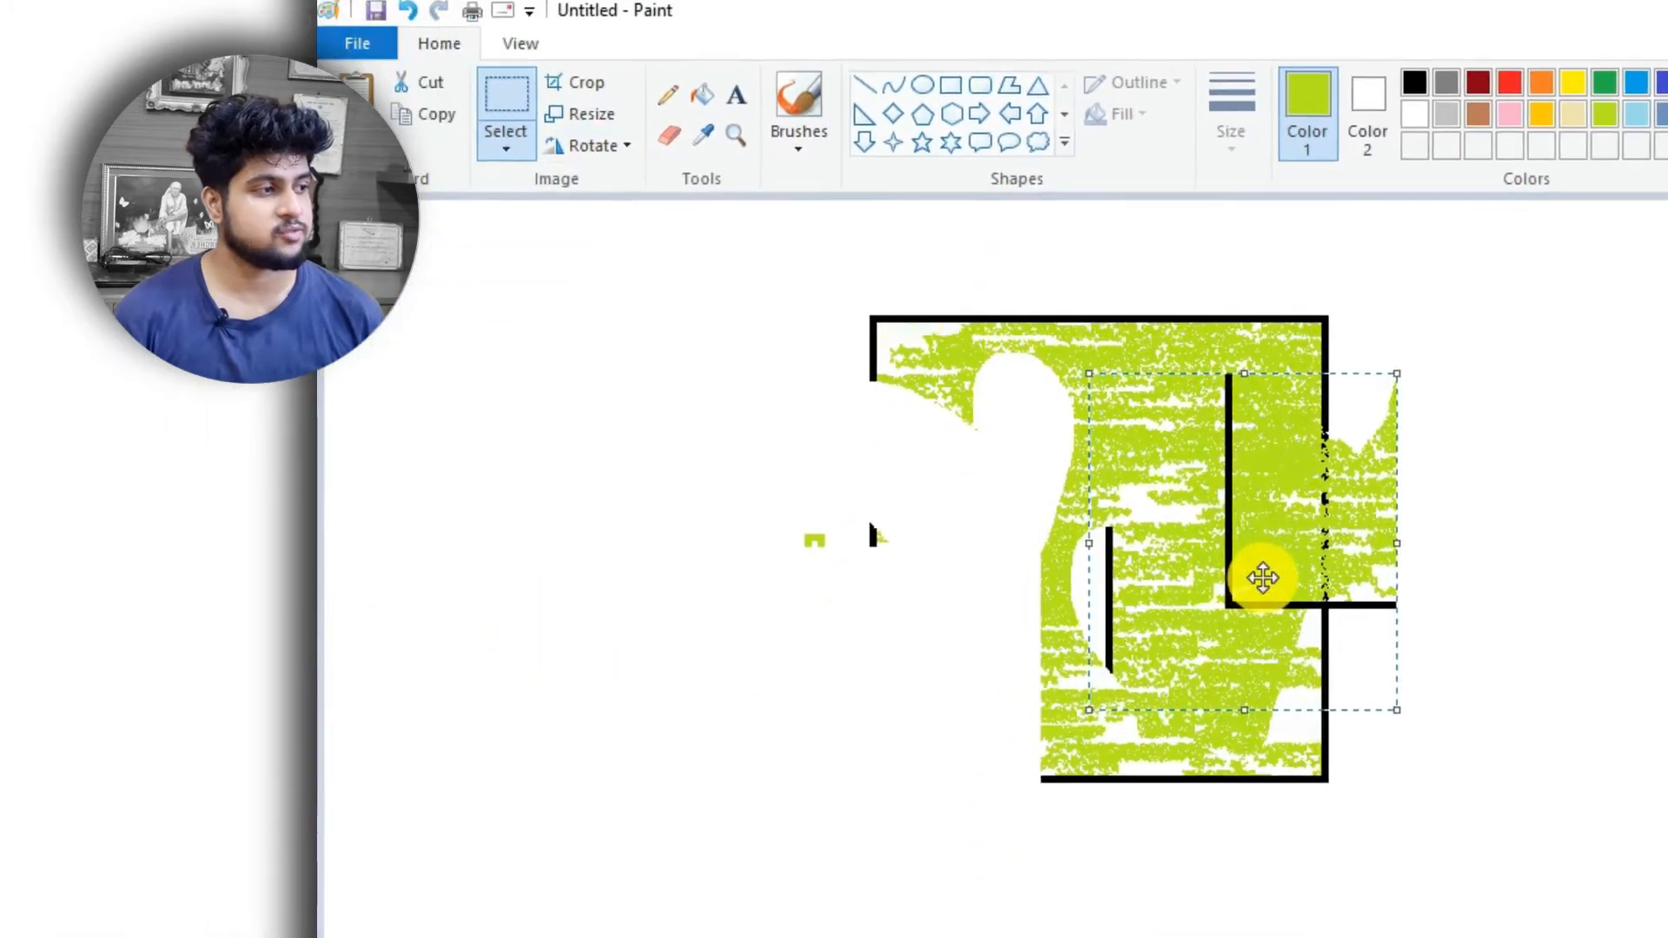
drag(1174, 937, 1115, 937)
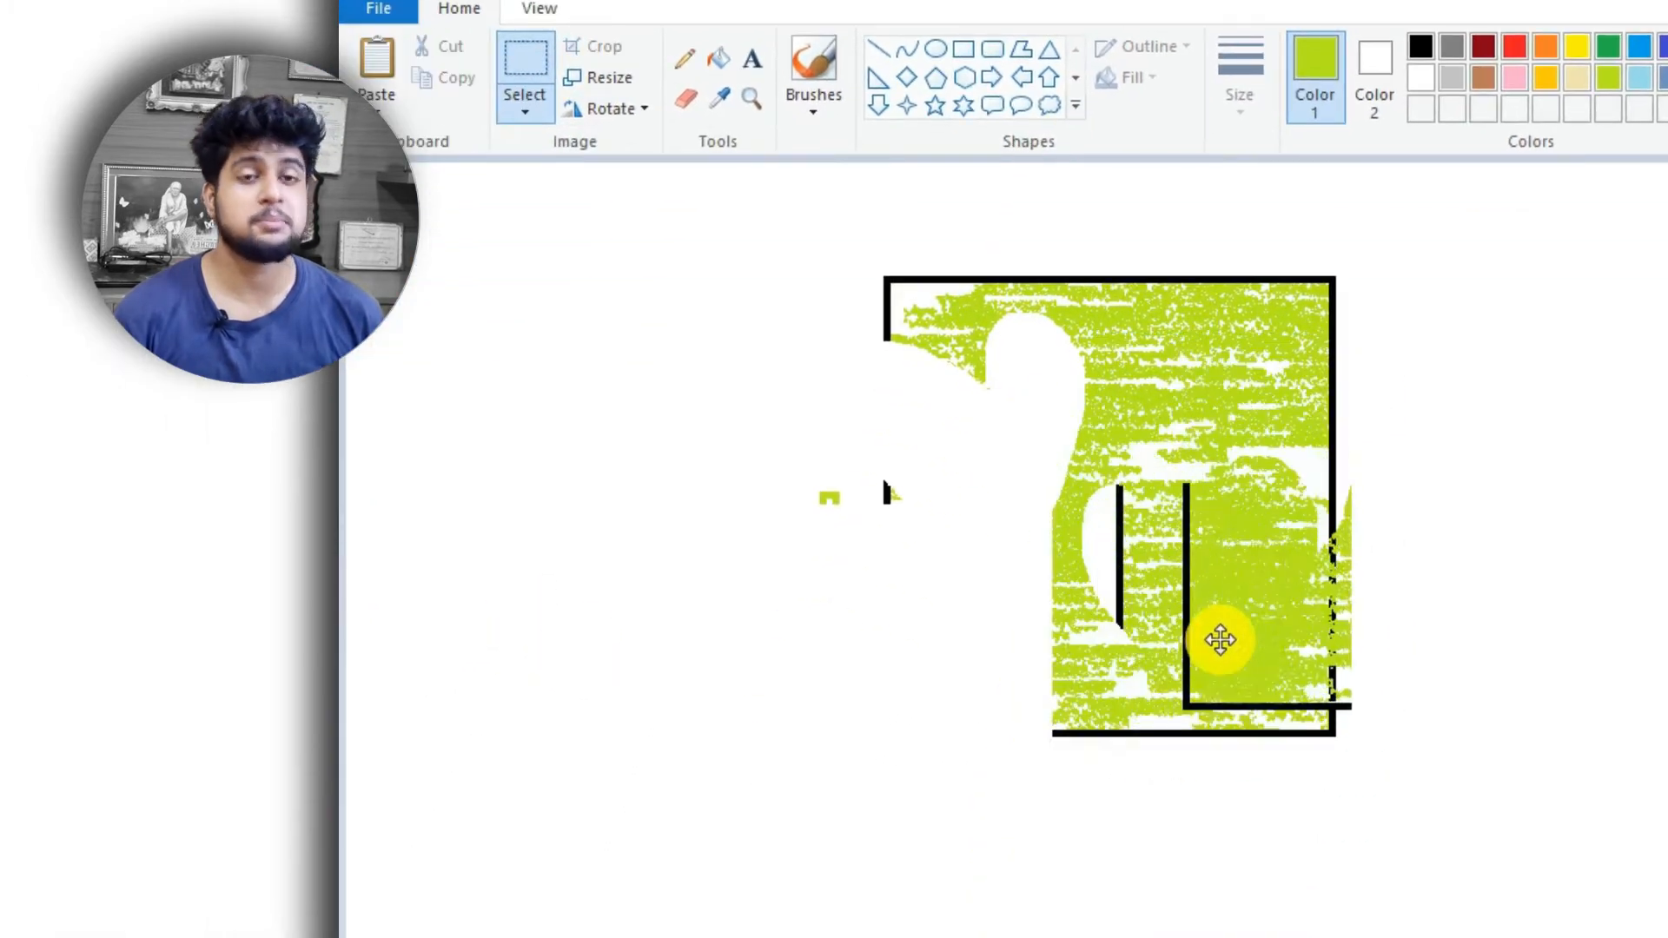
drag(1219, 640, 889, 746)
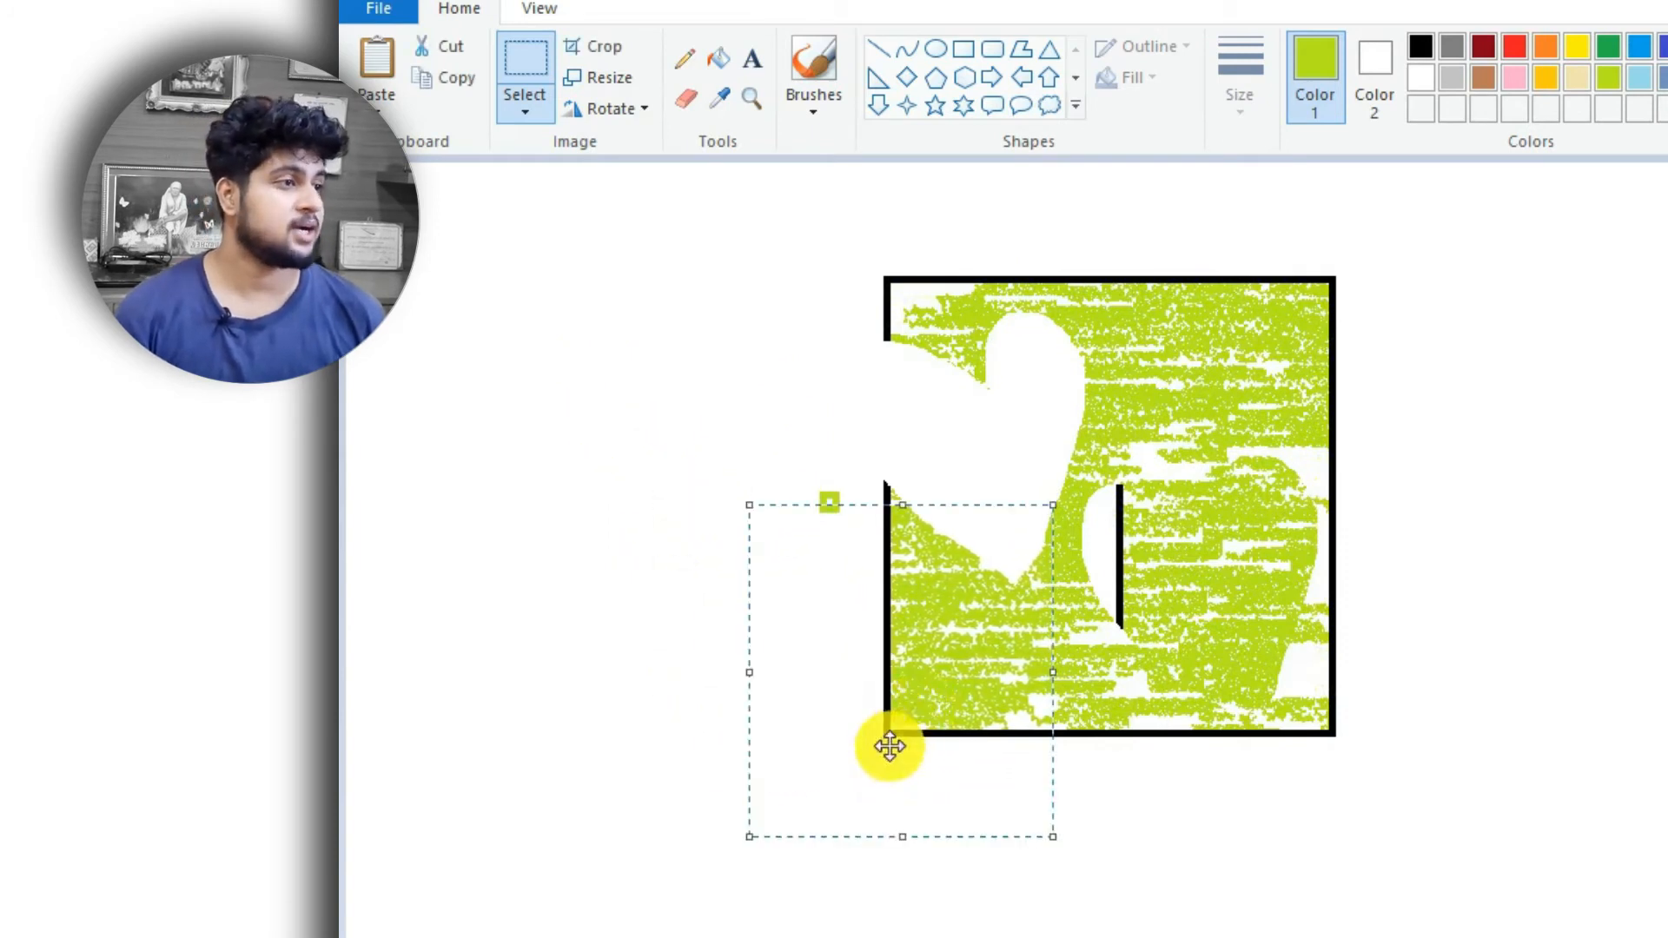
- Crop the picture to a rectangular selection around the square's lower-left corner
click(619, 669)
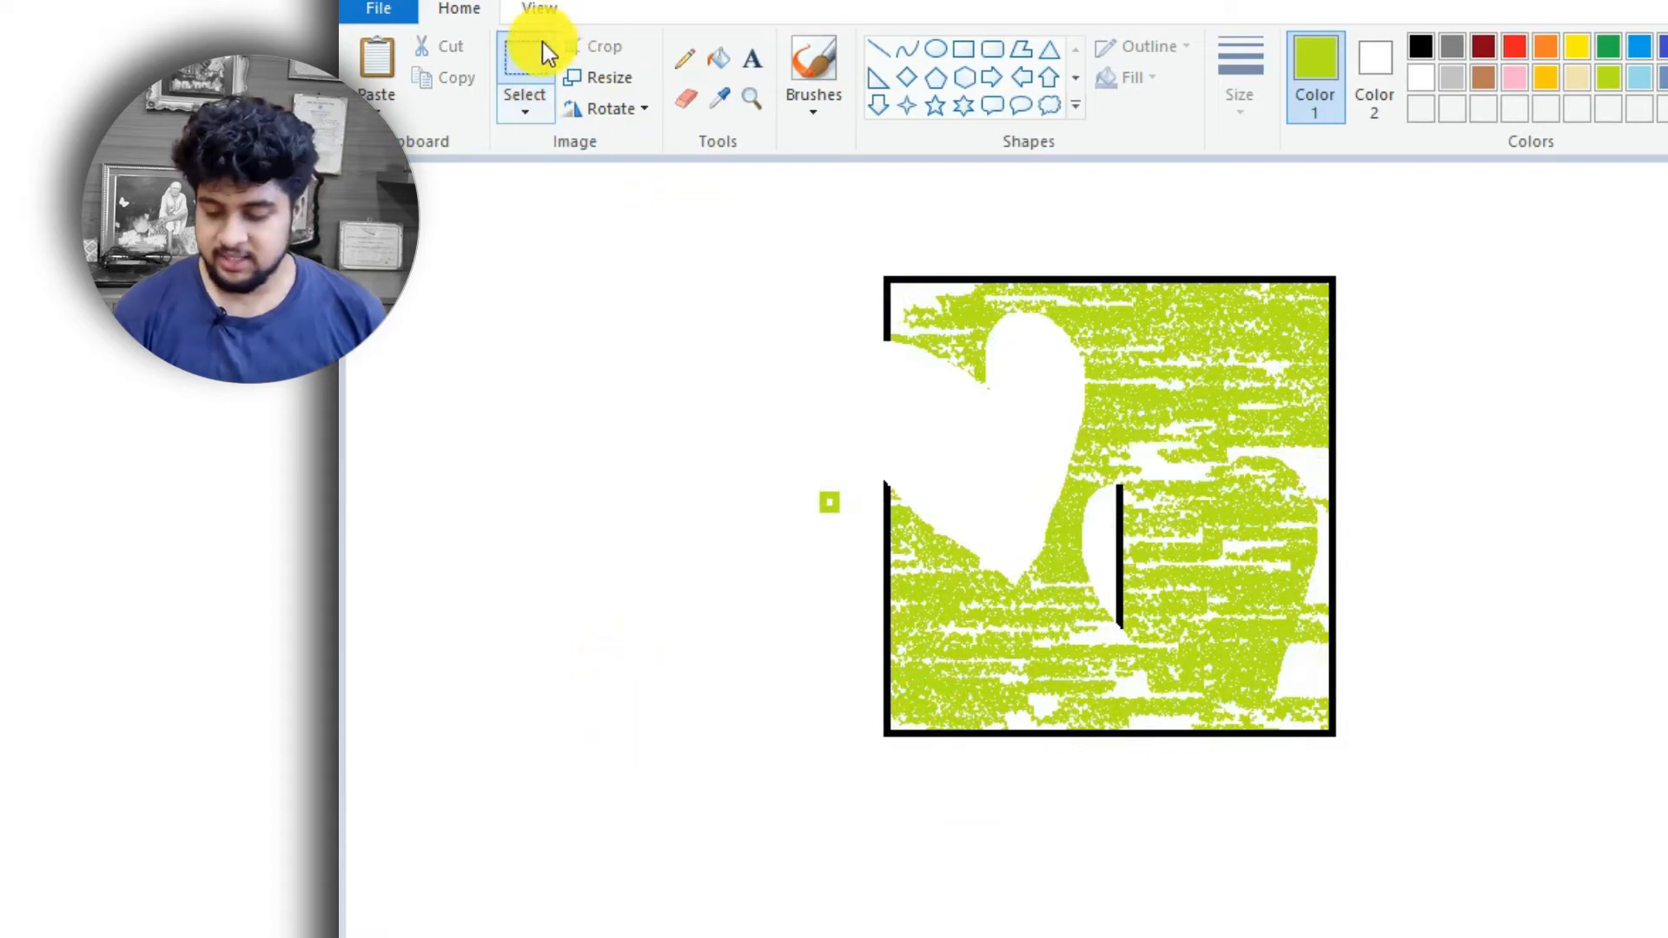
drag(867, 584, 1074, 797)
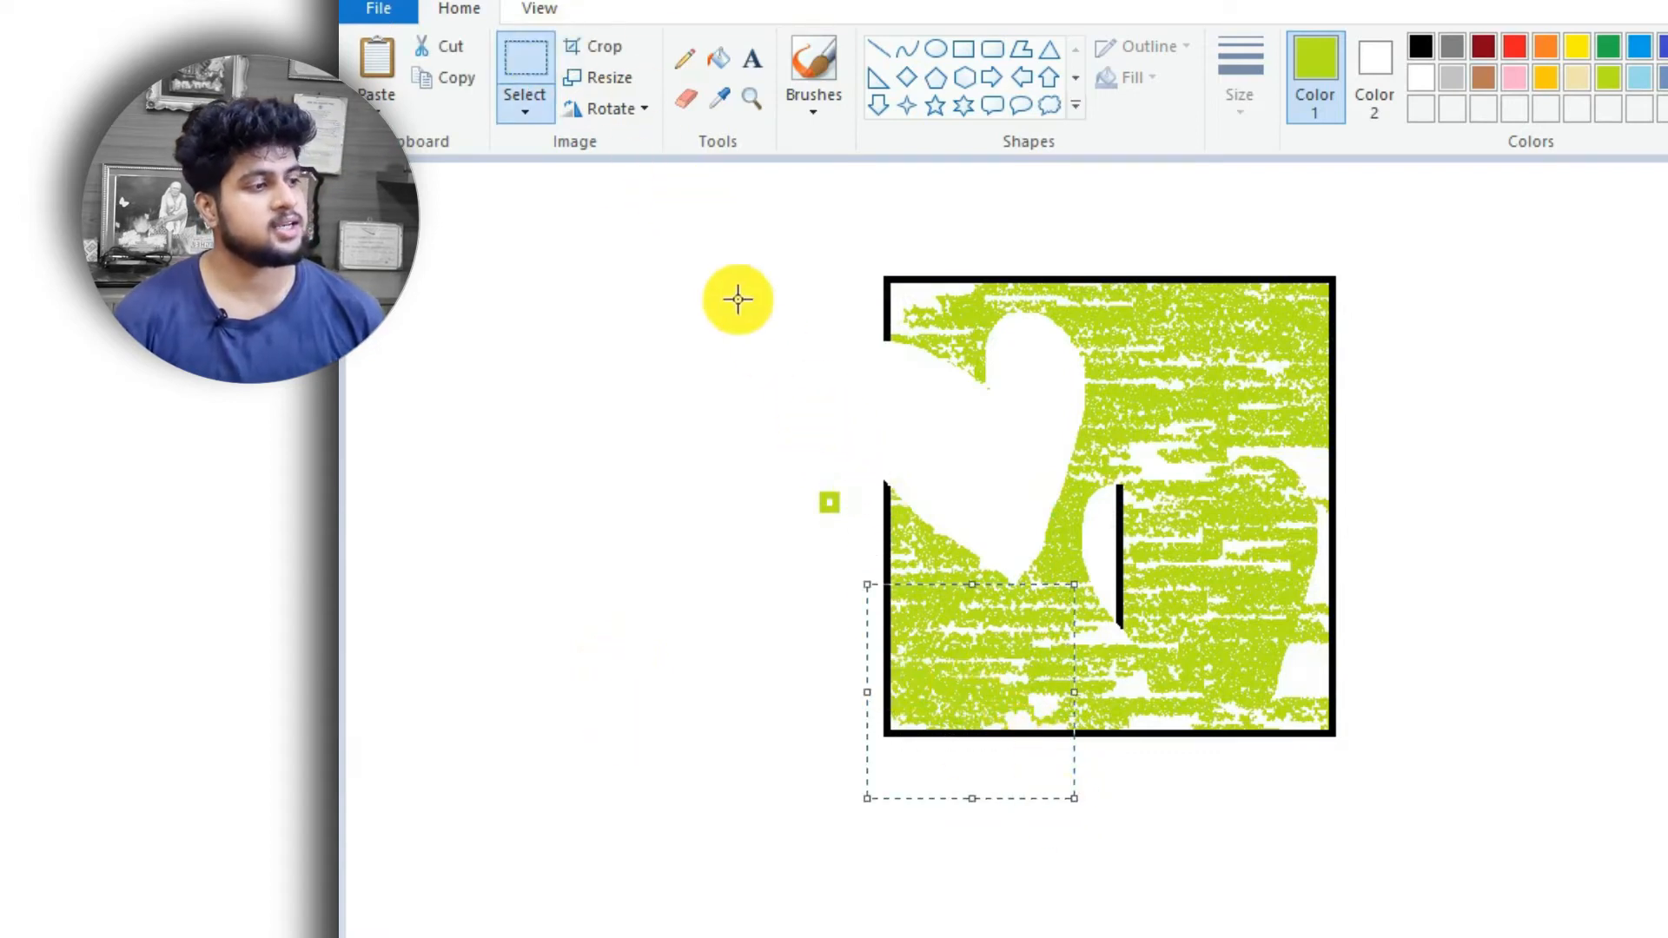
click(603, 49)
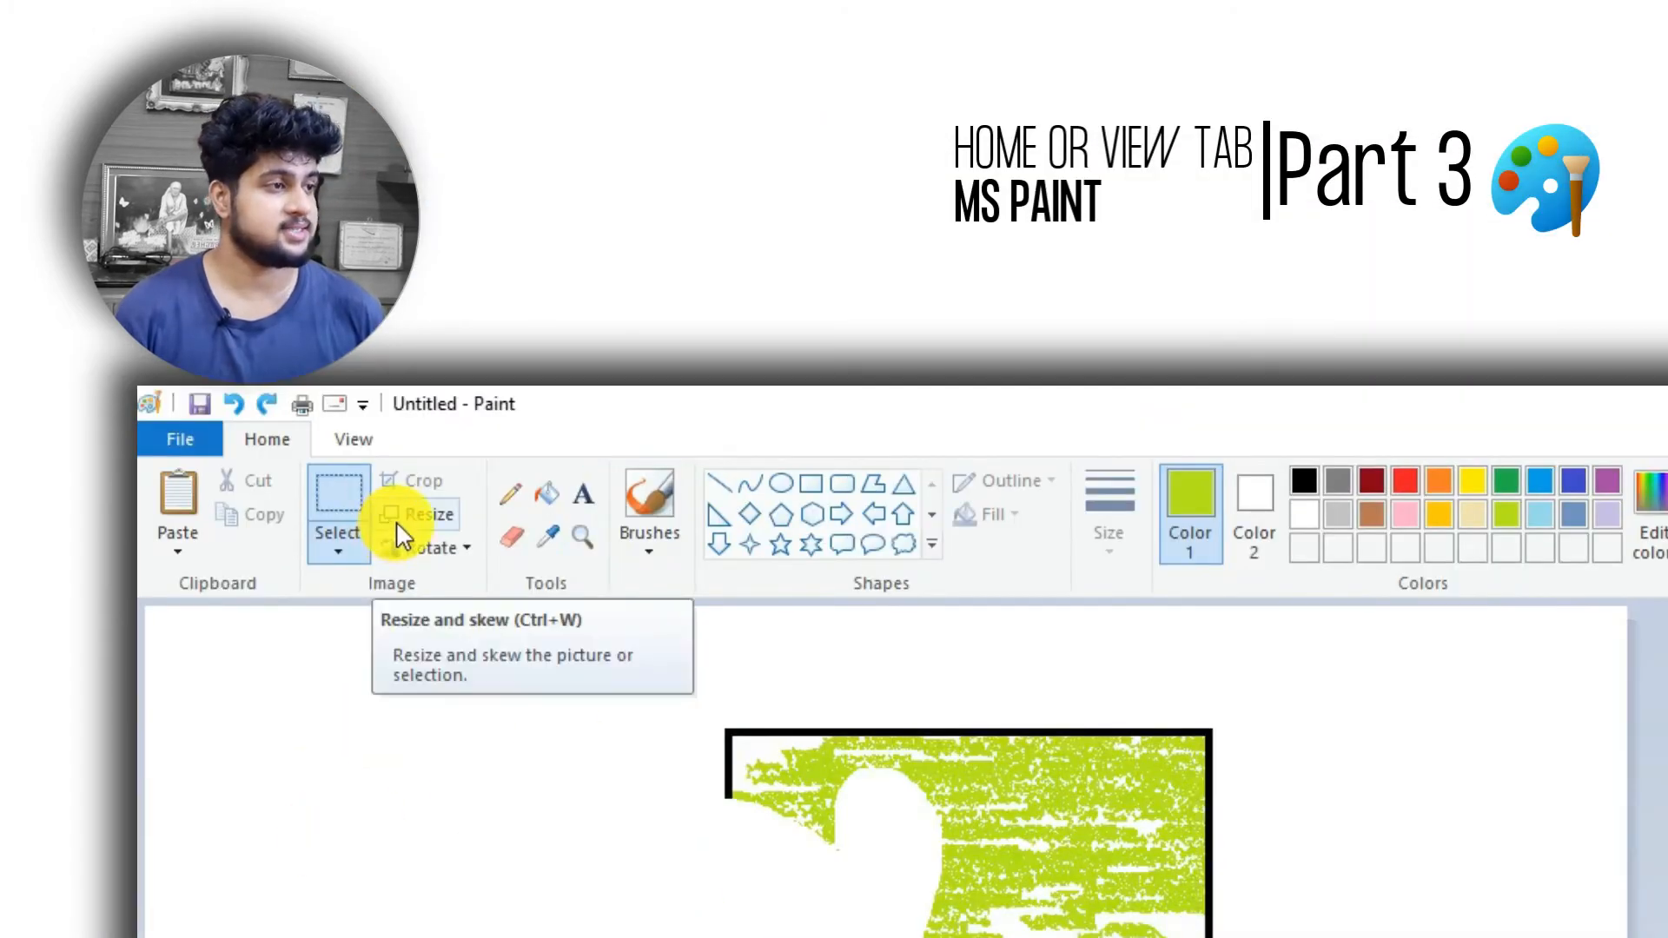
- Open the Resize and Skew settings and set the horizontal size to 50 percent with the aspect ratio maintained
click(396, 521)
mouse_move(582, 169)
mouse_down()
mouse_move(1029, 374)
mouse_move(1027, 336)
mouse_up()
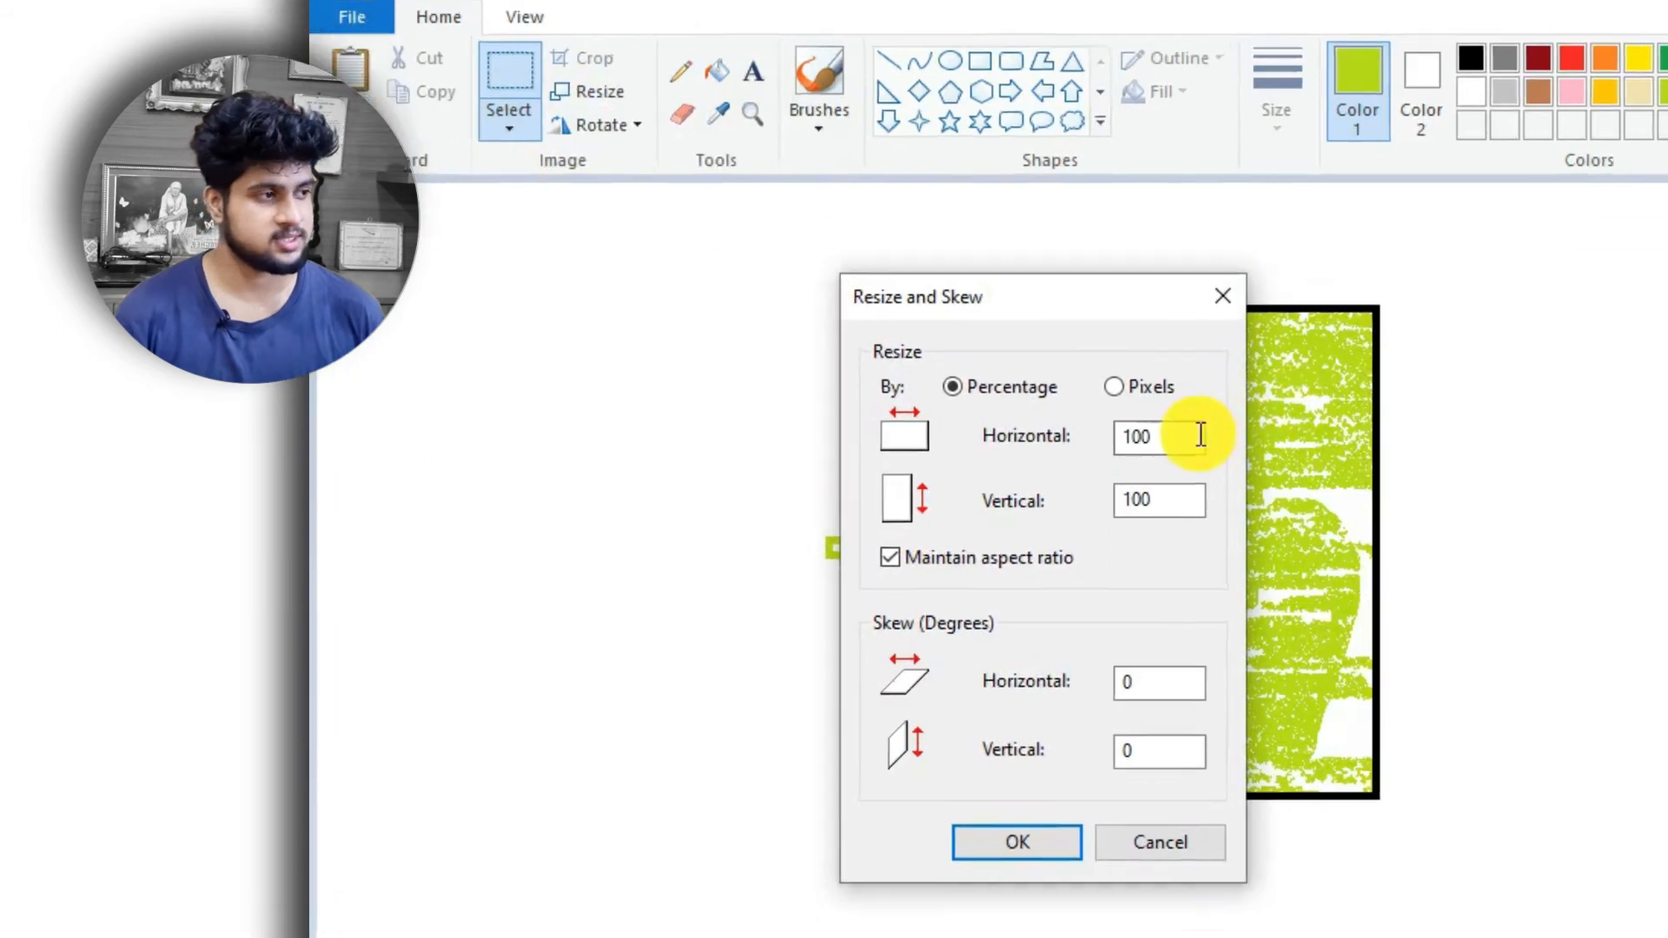
click(1164, 481)
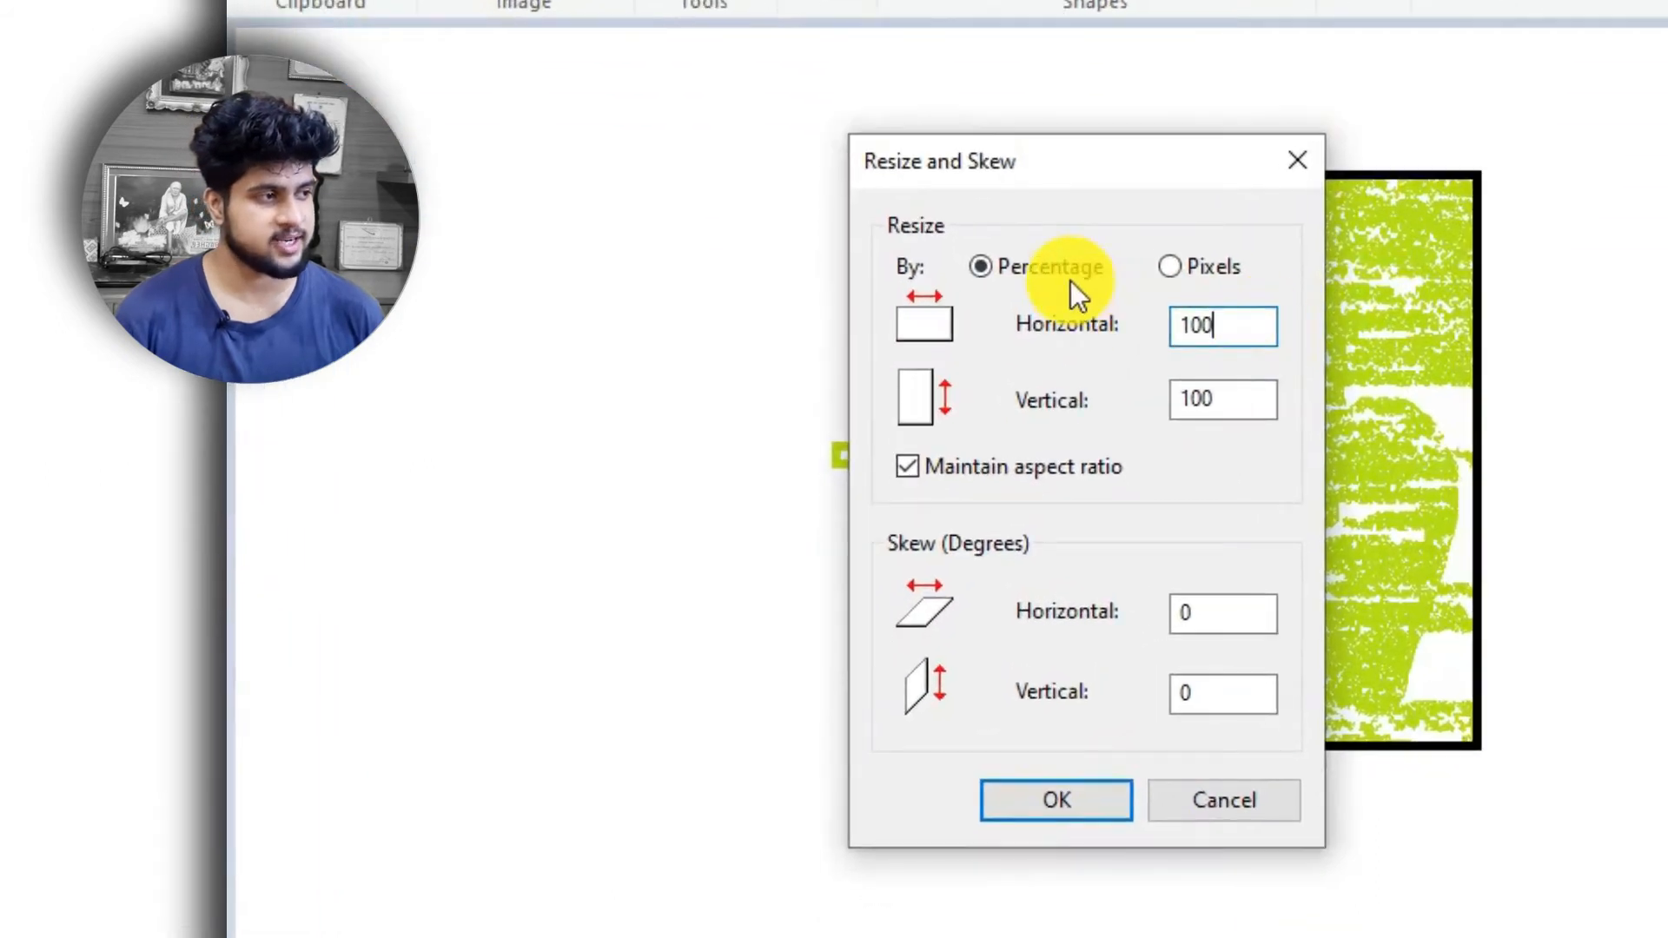
drag(1251, 335, 1117, 328)
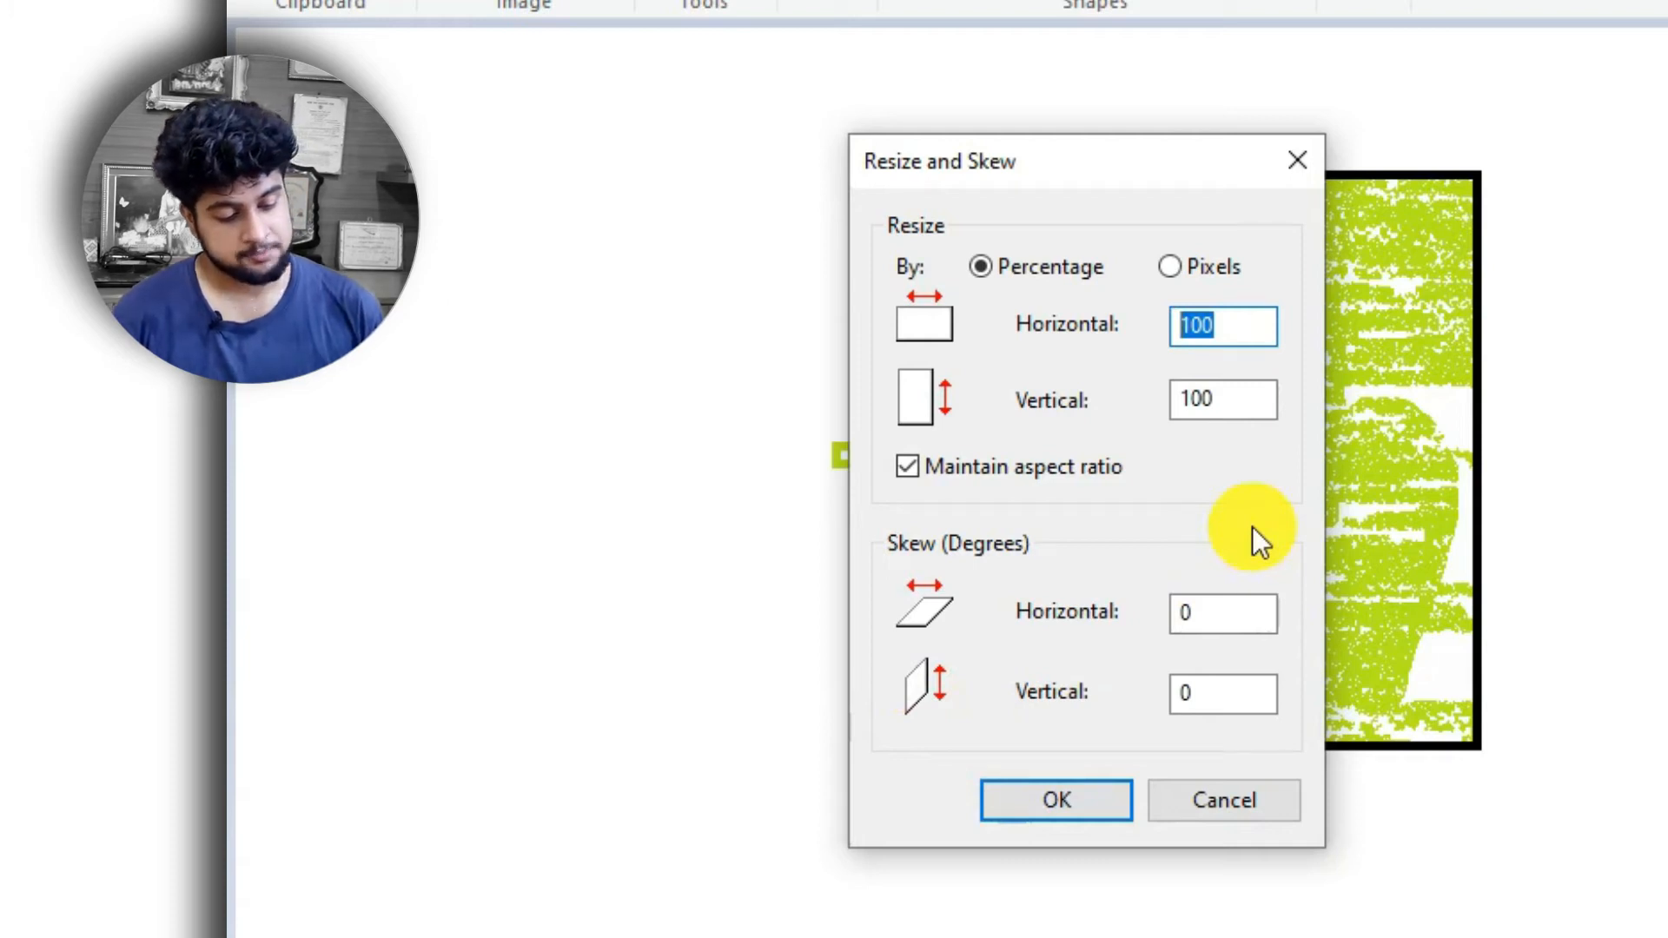
text(50)
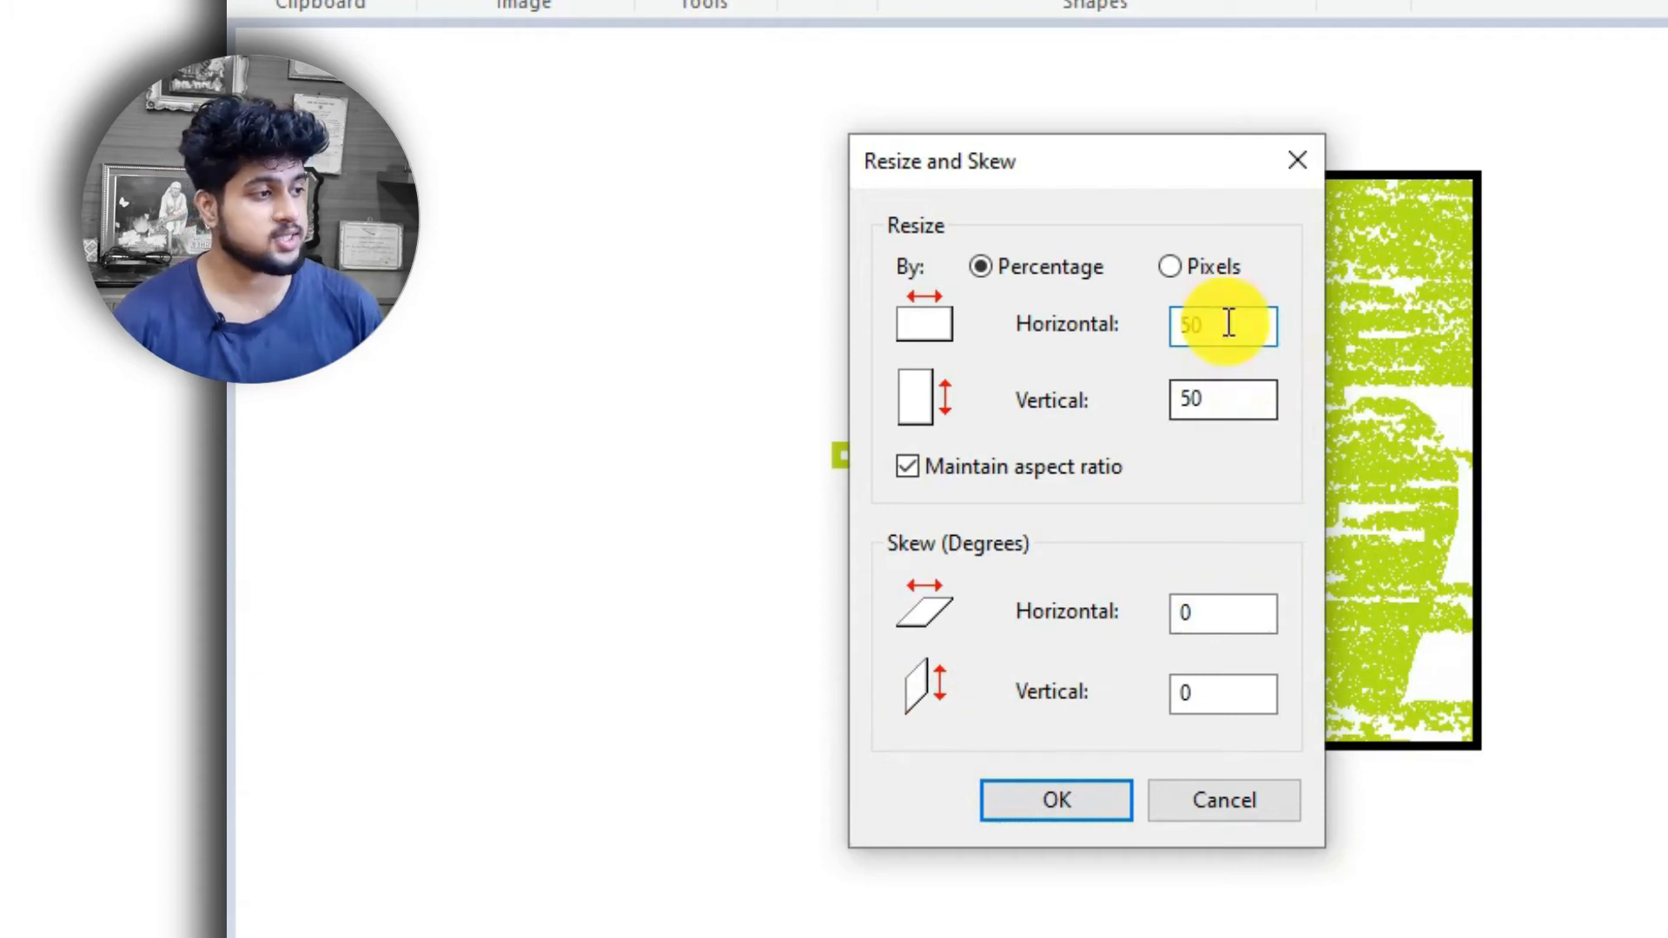
- Turn off Maintain aspect ratio, set the vertical size to 66 percent and apply the resize
click(1035, 477)
drag(1213, 398, 1118, 391)
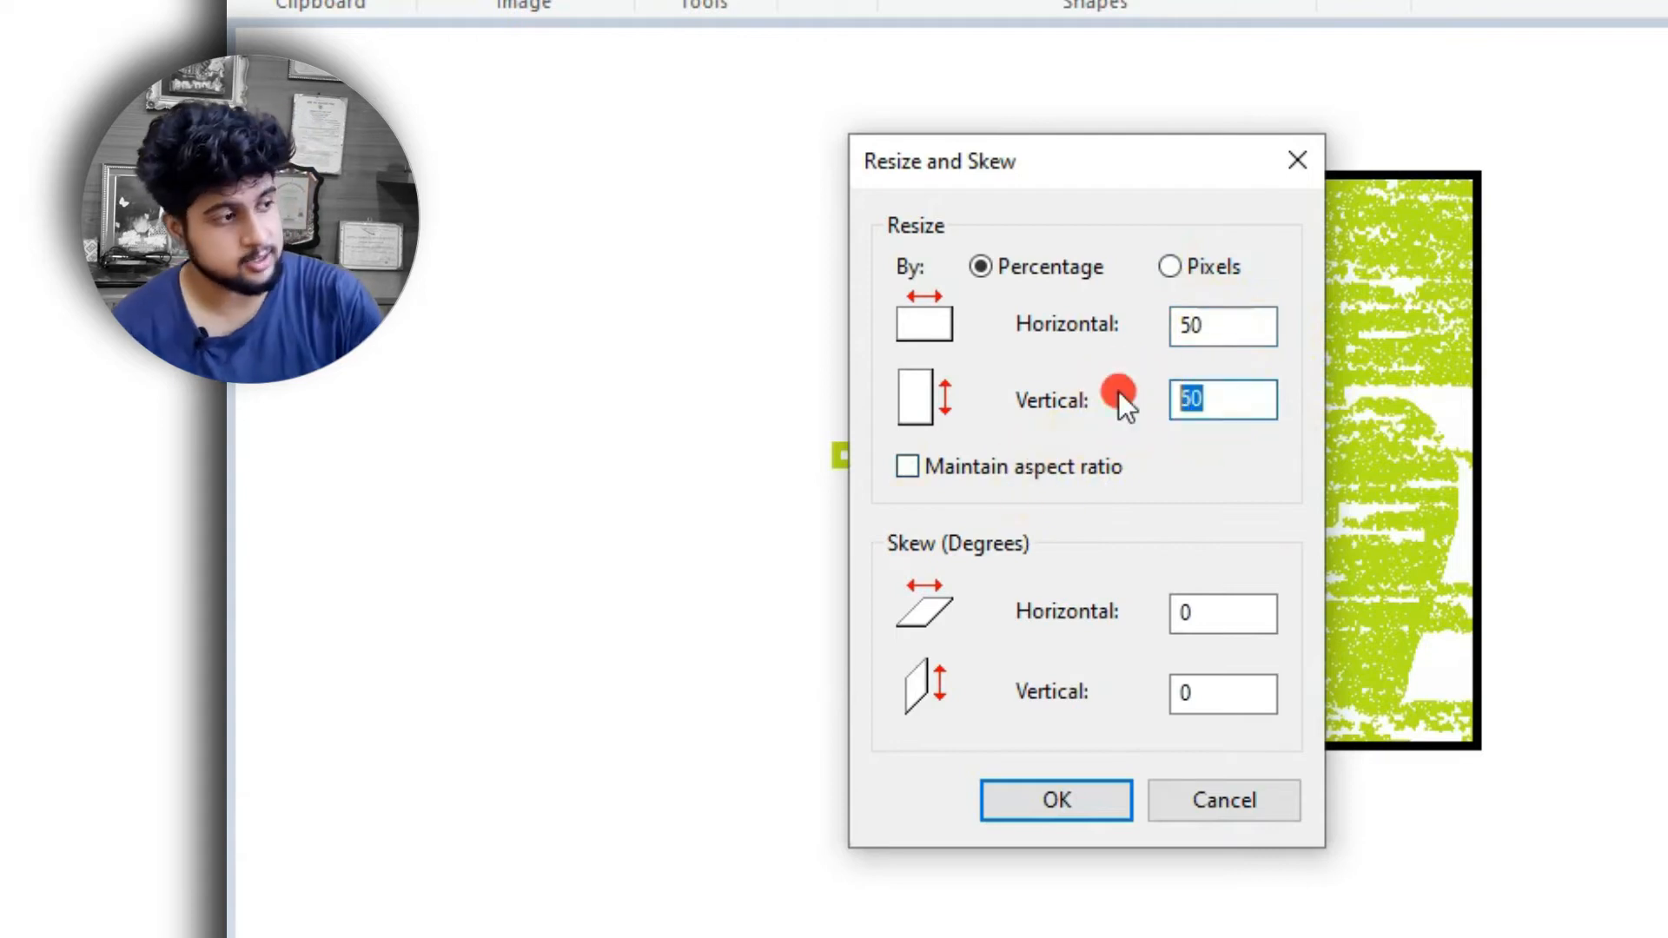
key(BackSpace)
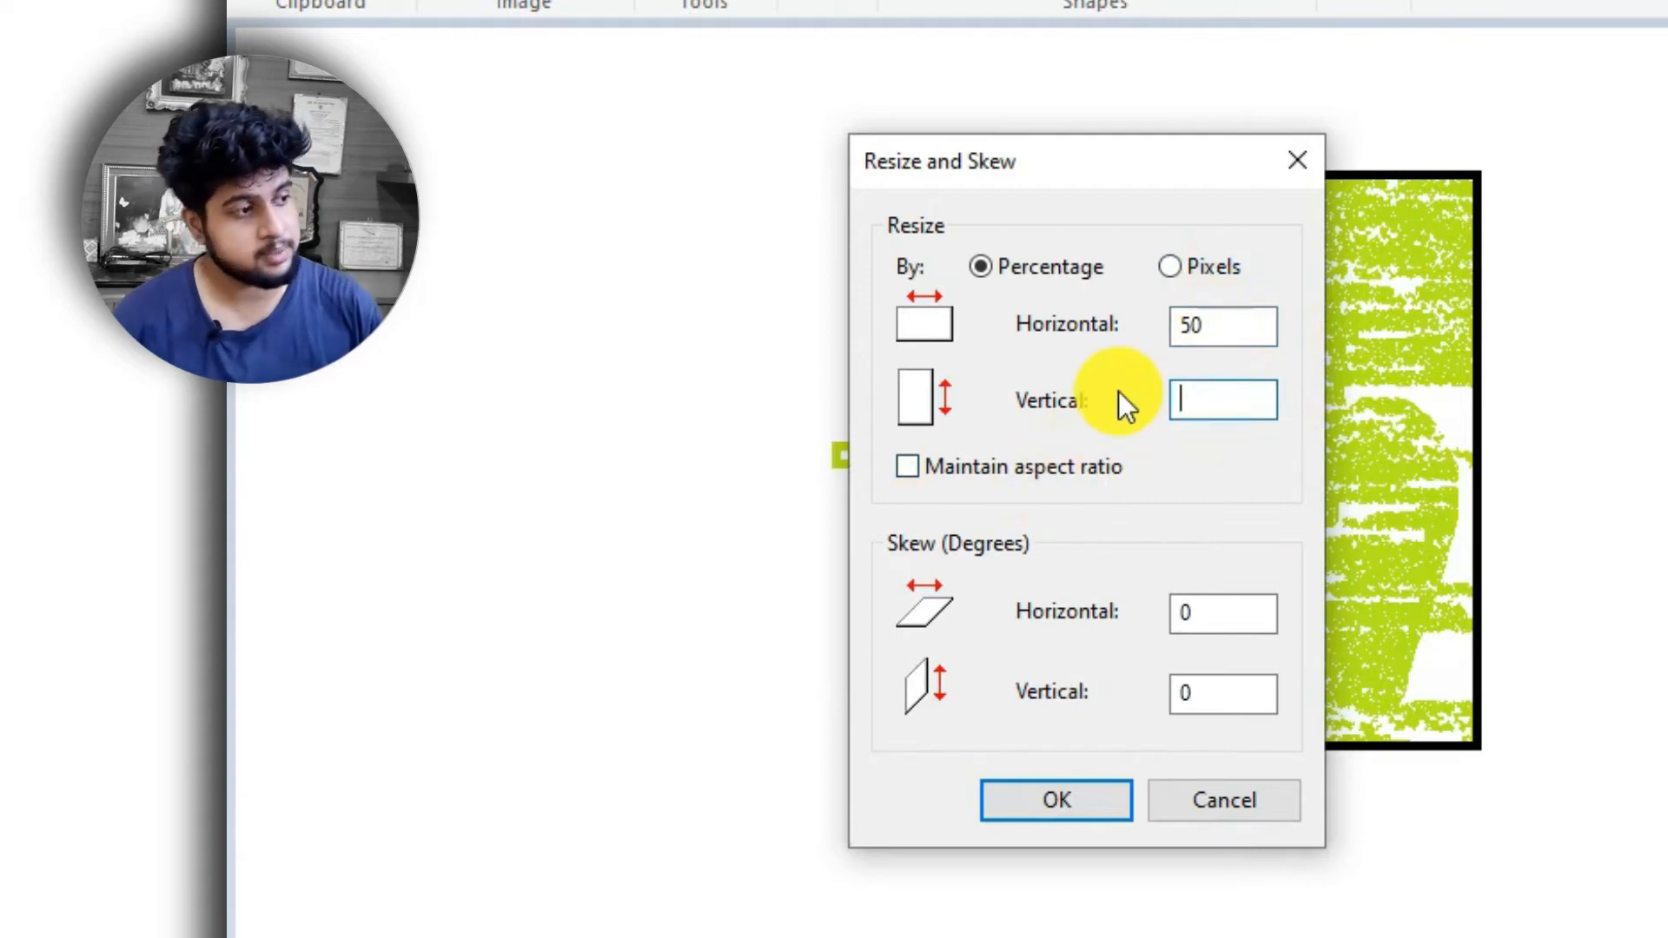
text(66)
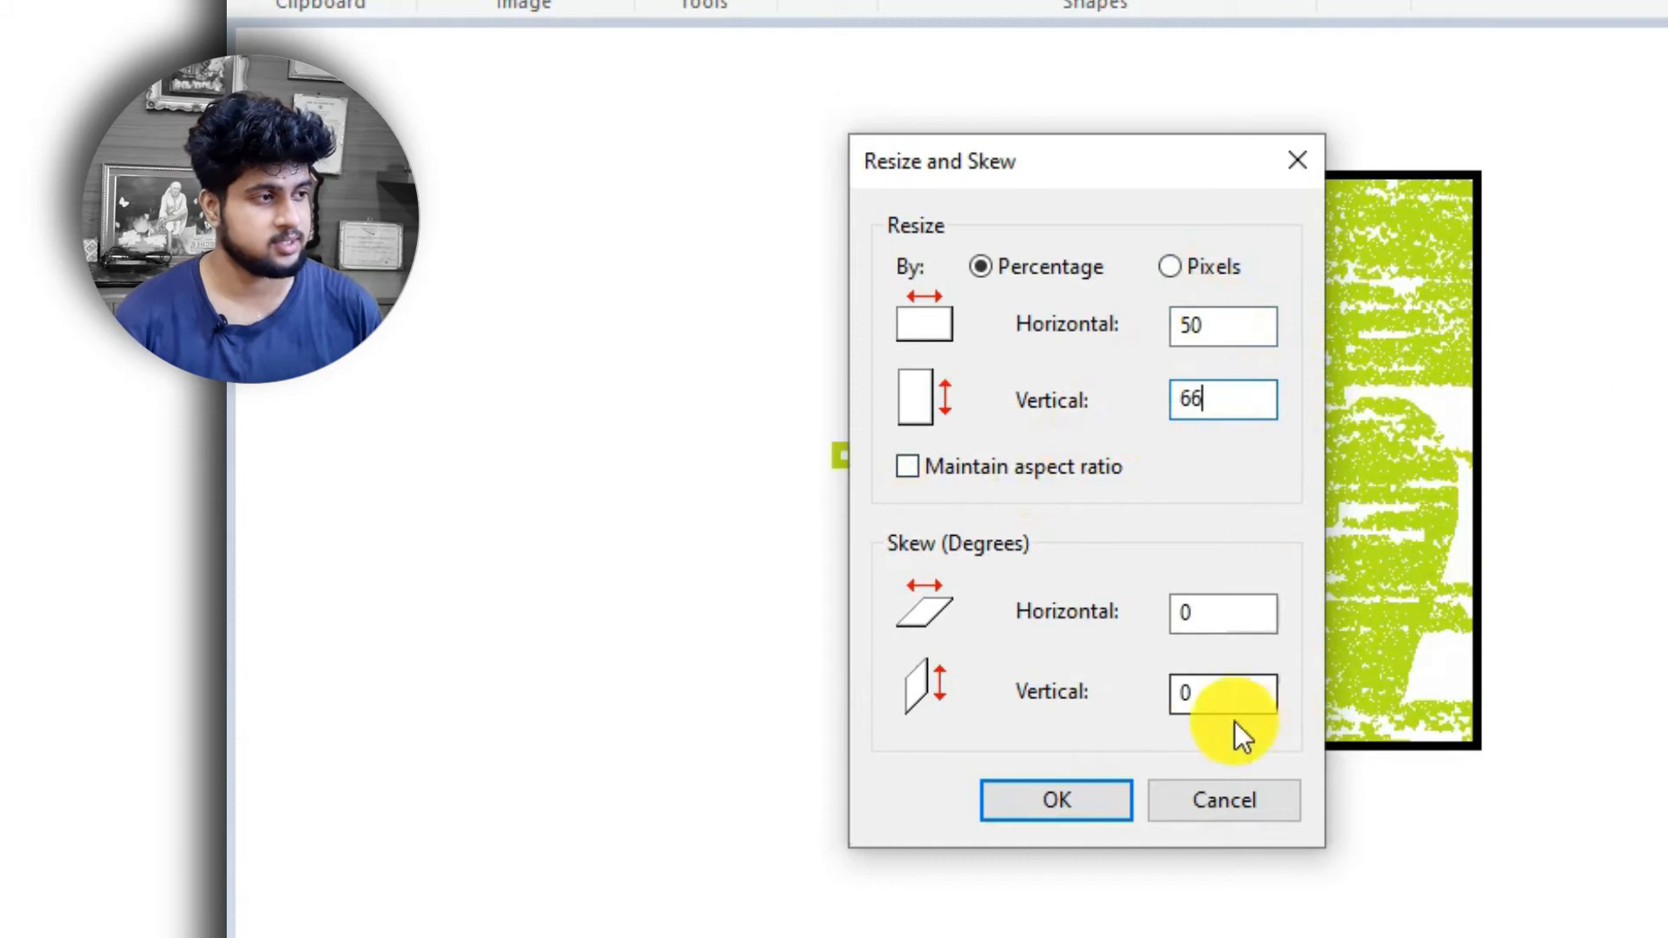
click(1090, 810)
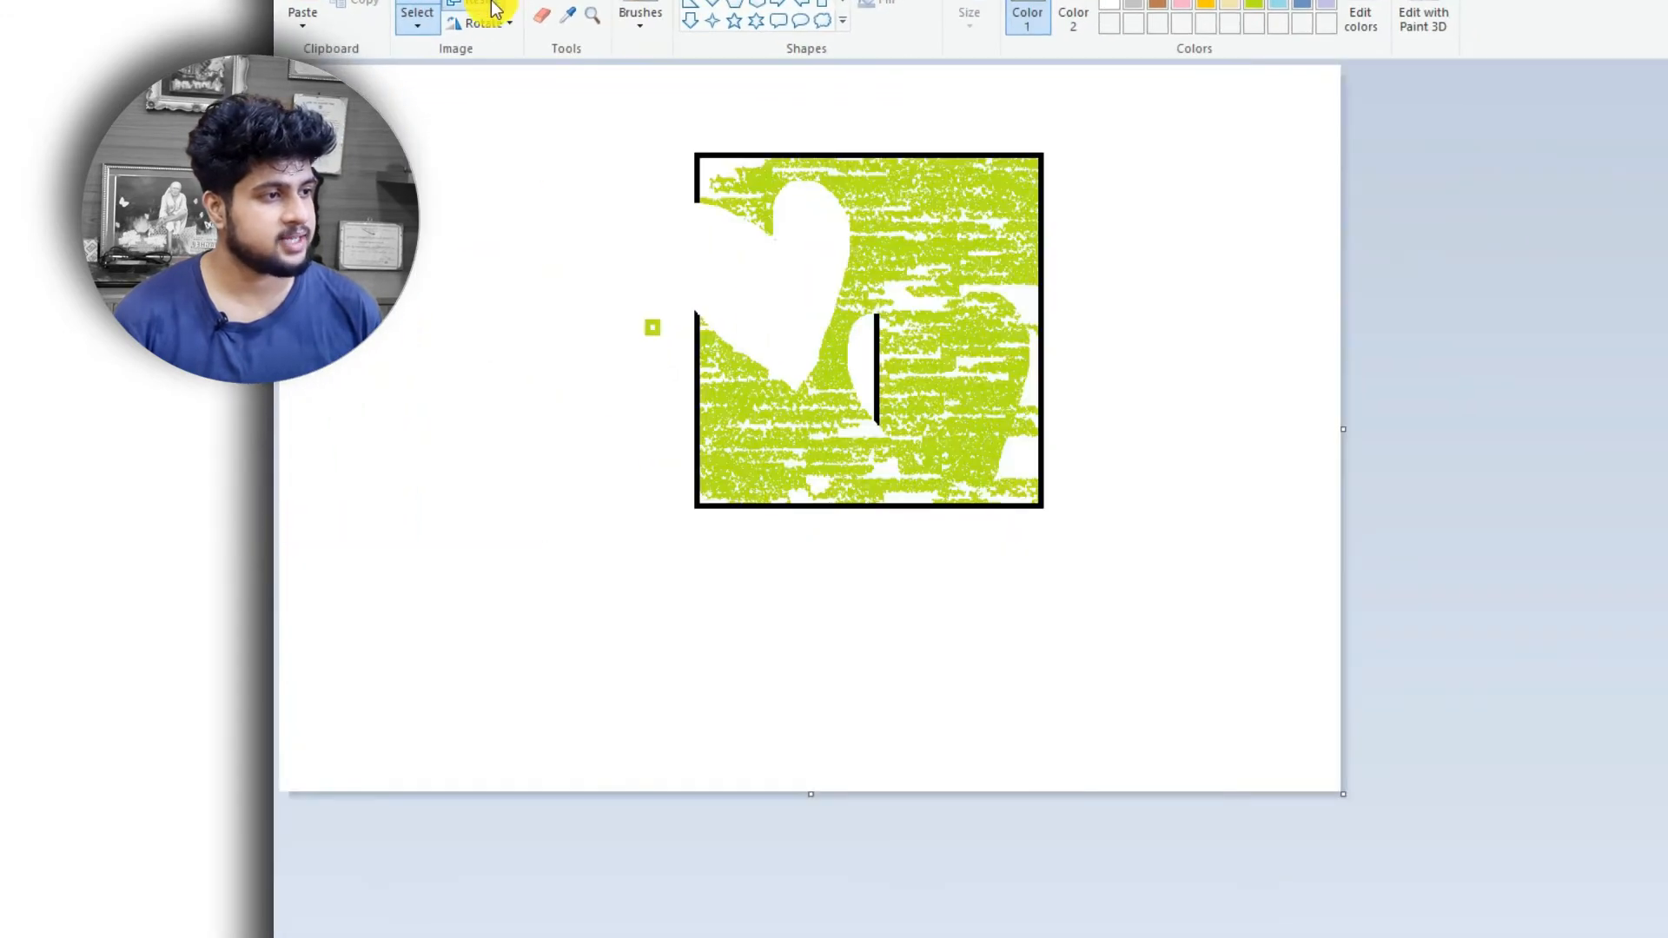
- Resize the picture to 75 percent horizontally and vertically with the aspect ratio maintained
click(491, 7)
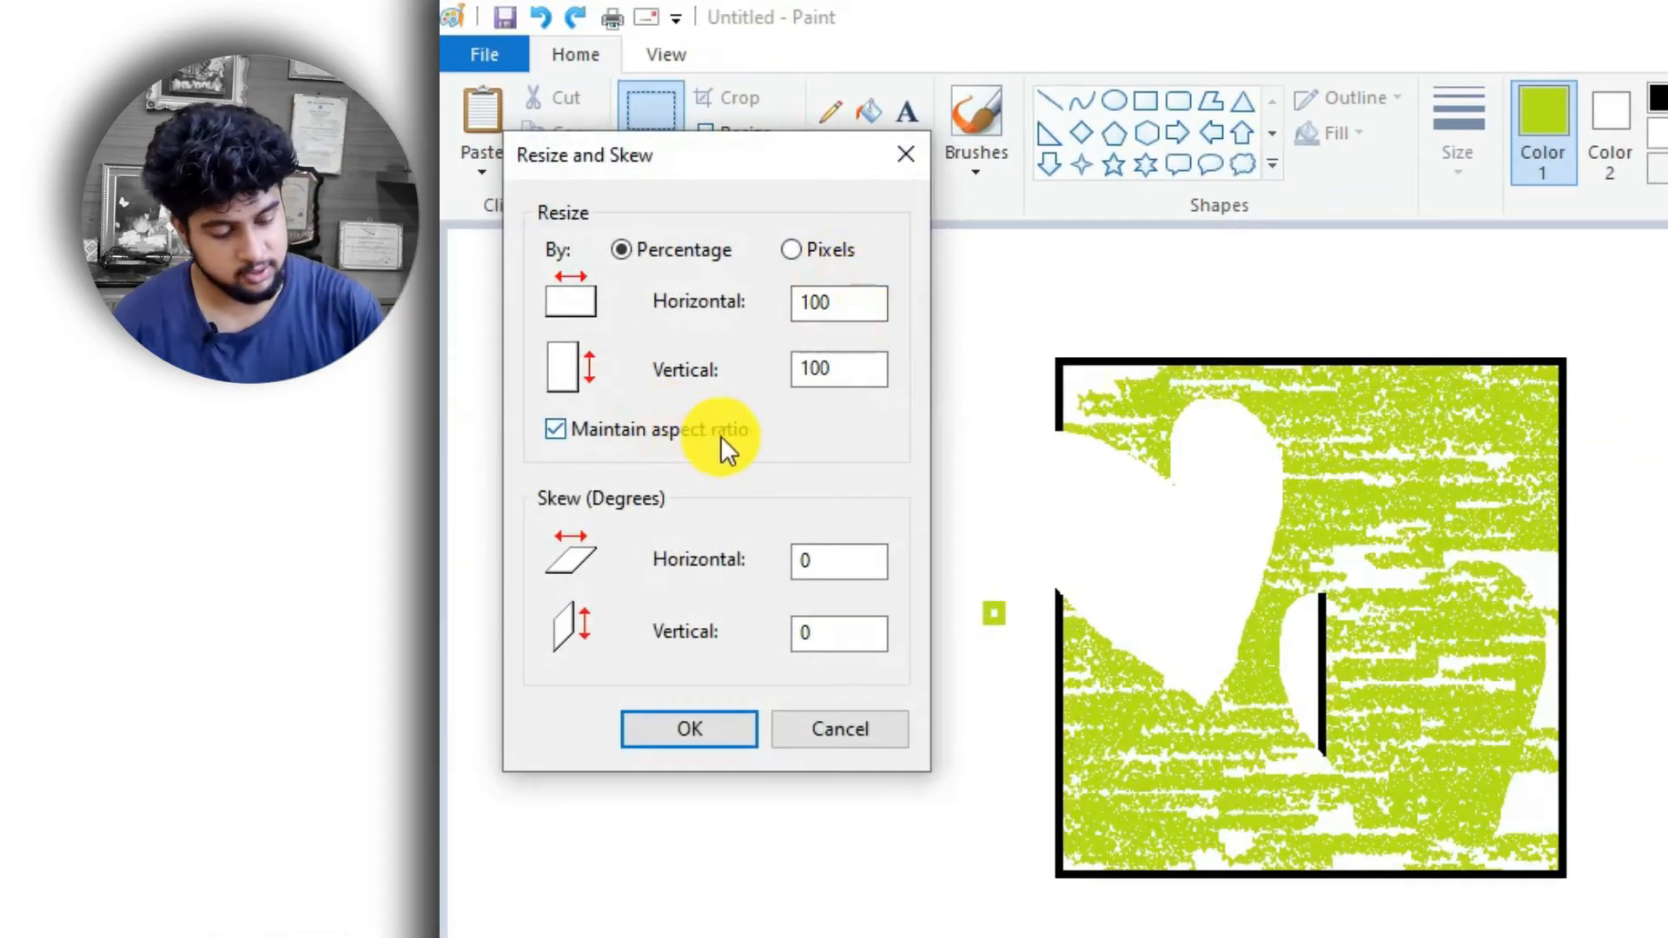
double_click(848, 304)
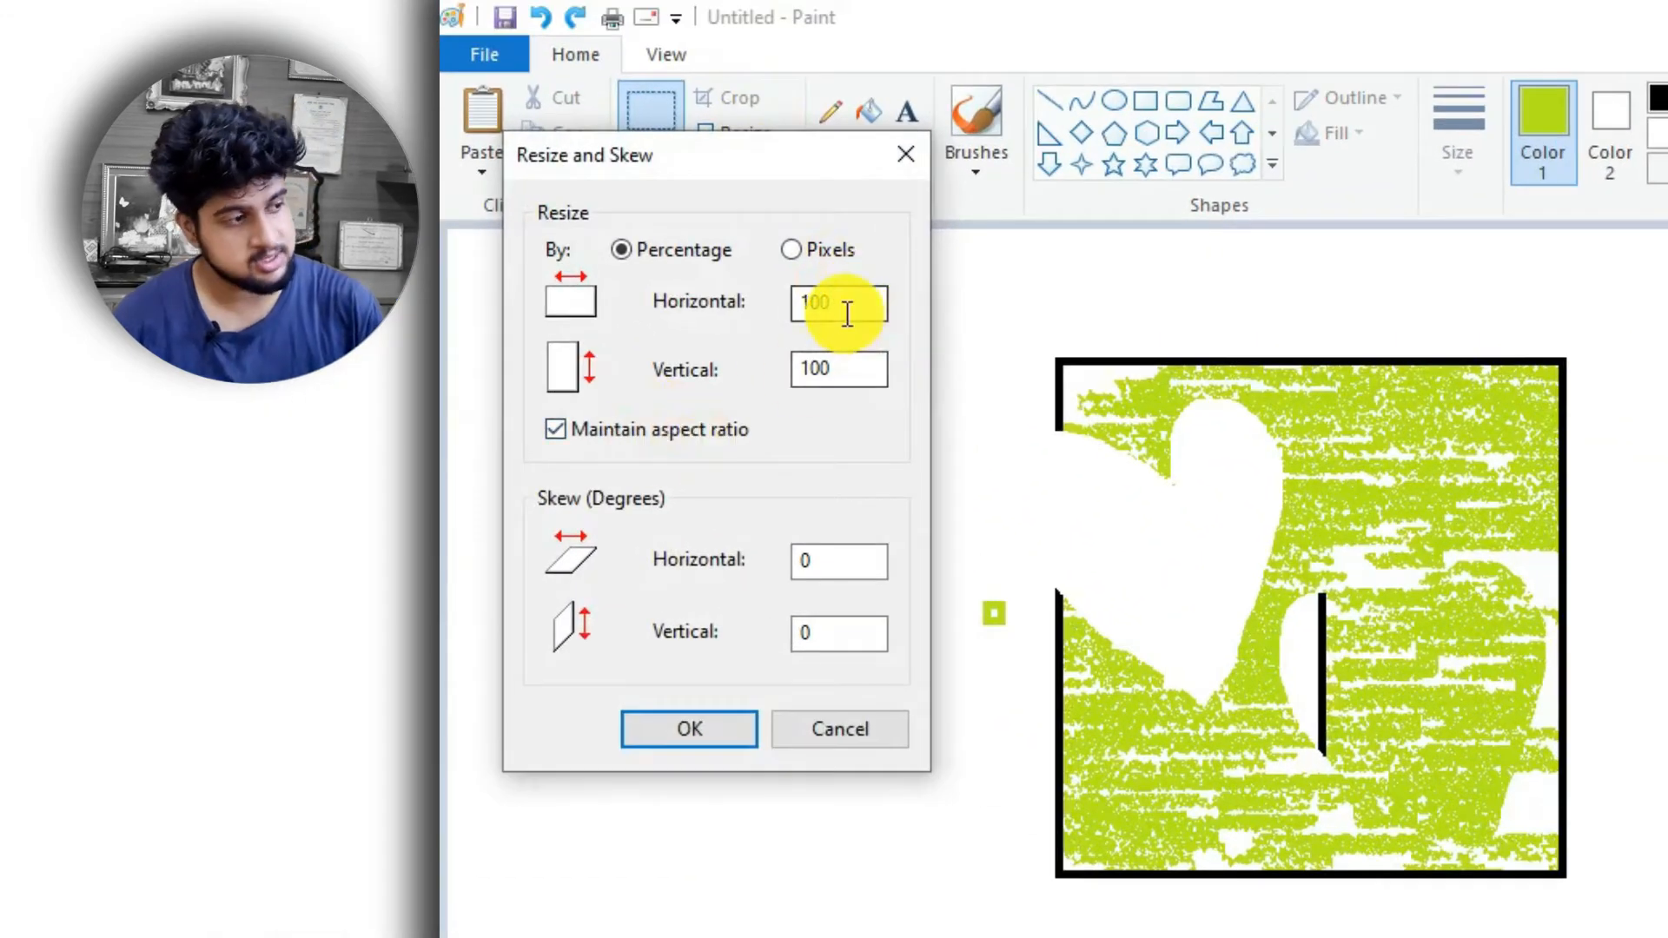
text(75)
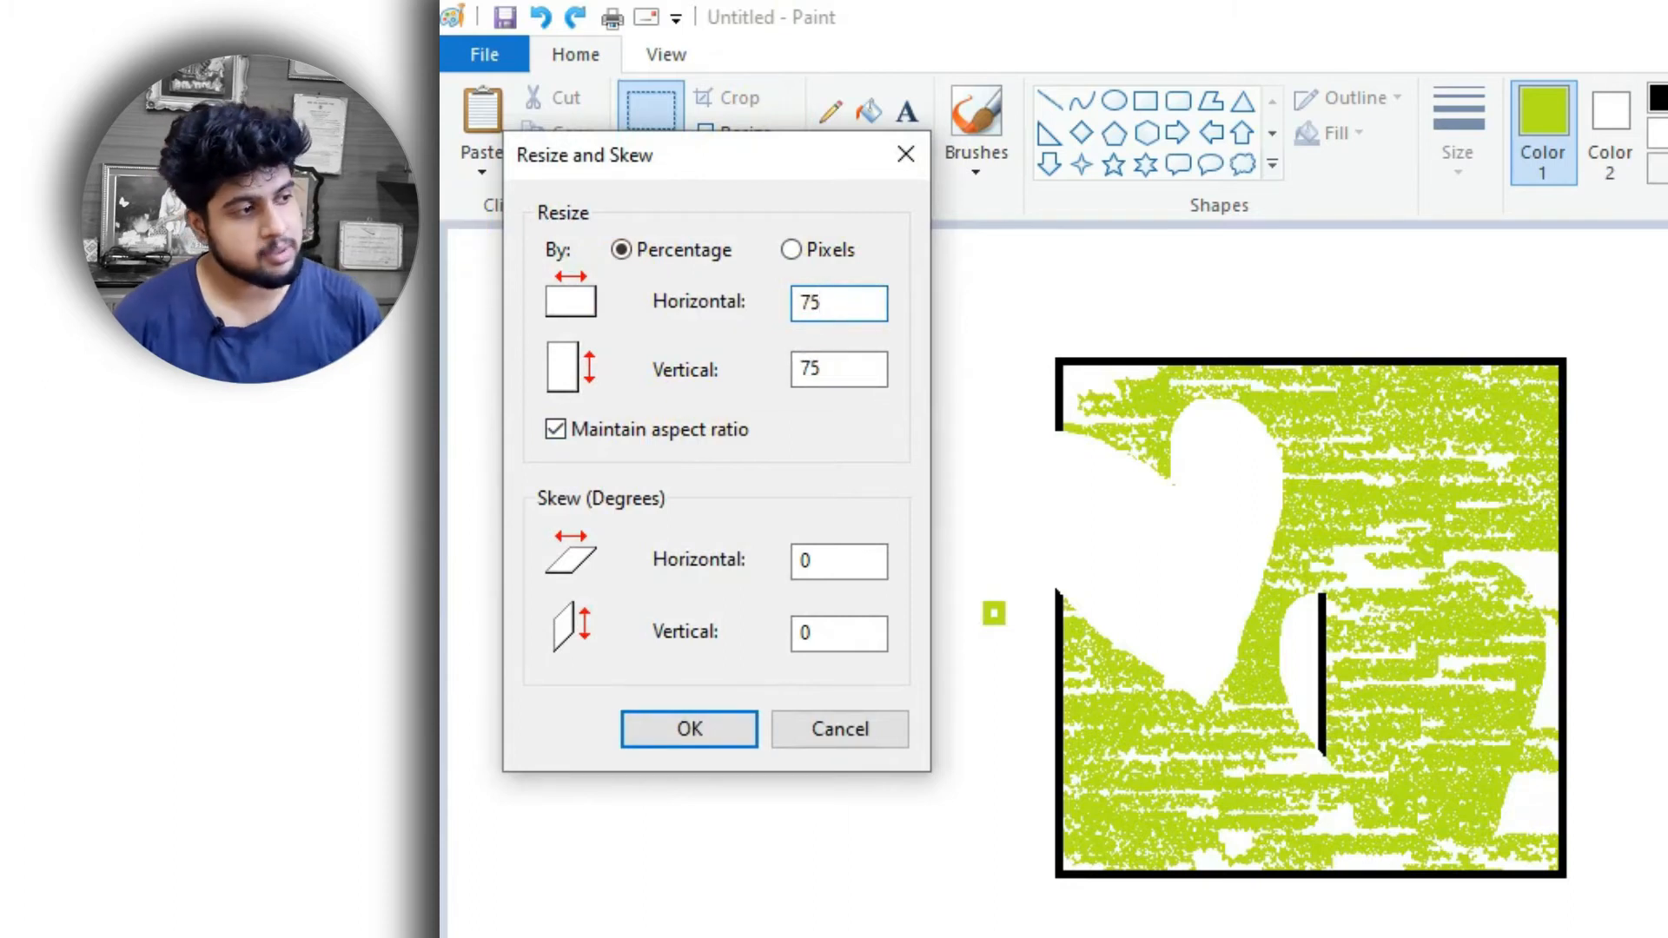
key(Return)
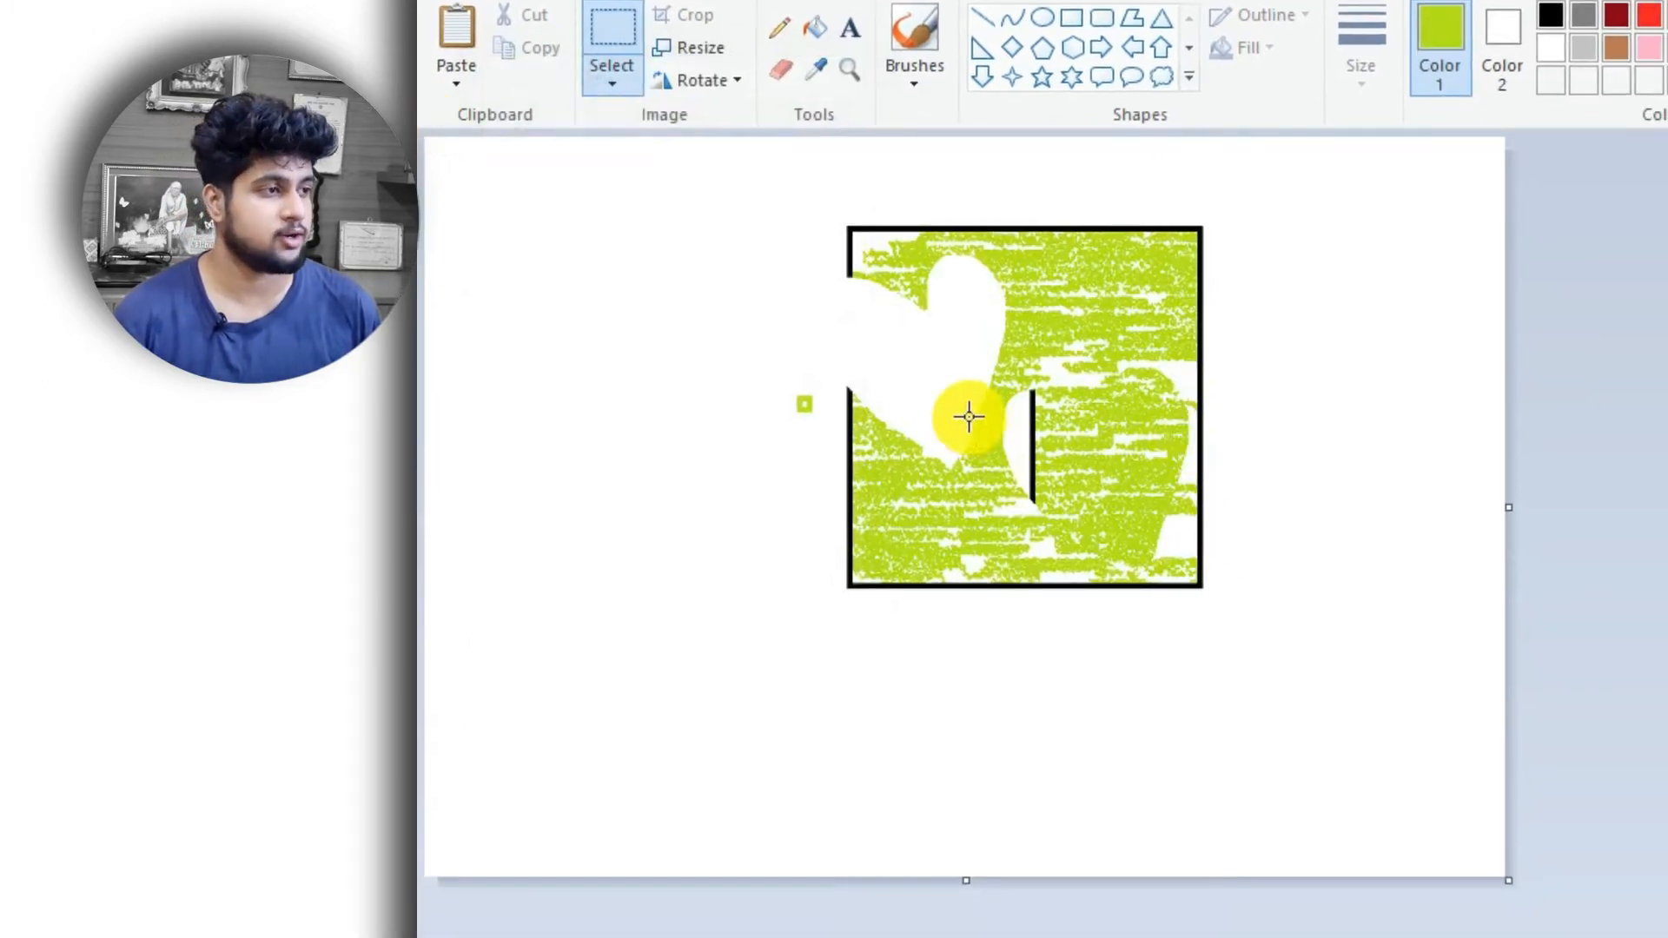
- Open the Resize and Skew settings, switch to pixels and set the horizontal size to 500 with the aspect ratio maintained
click(702, 47)
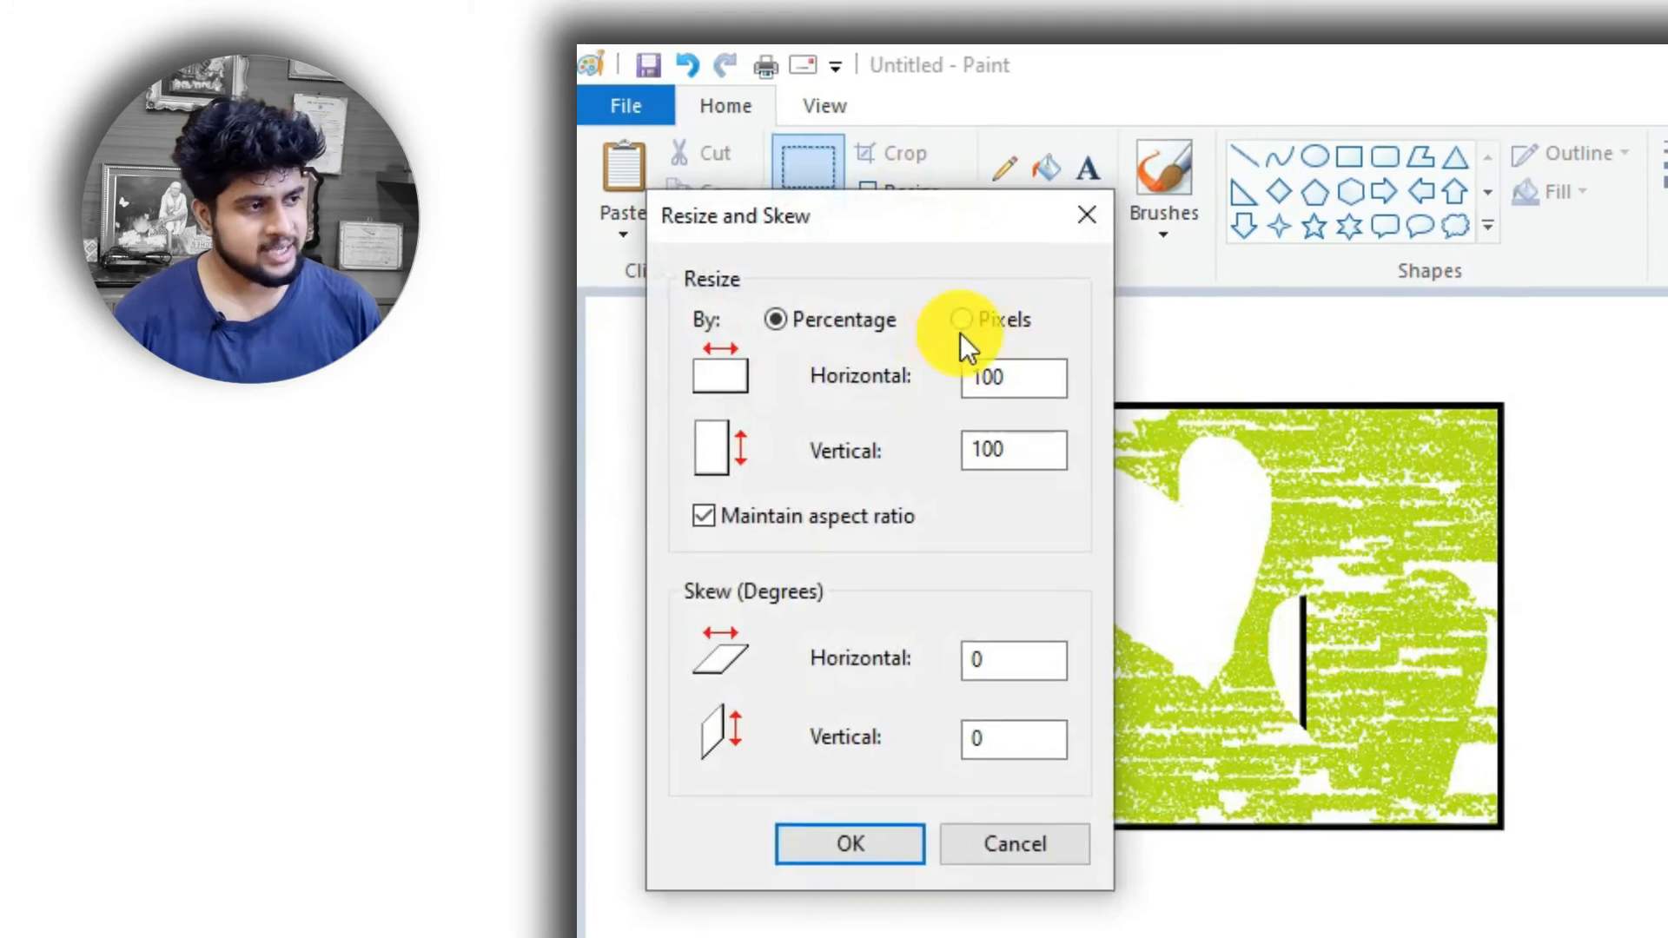
click(912, 280)
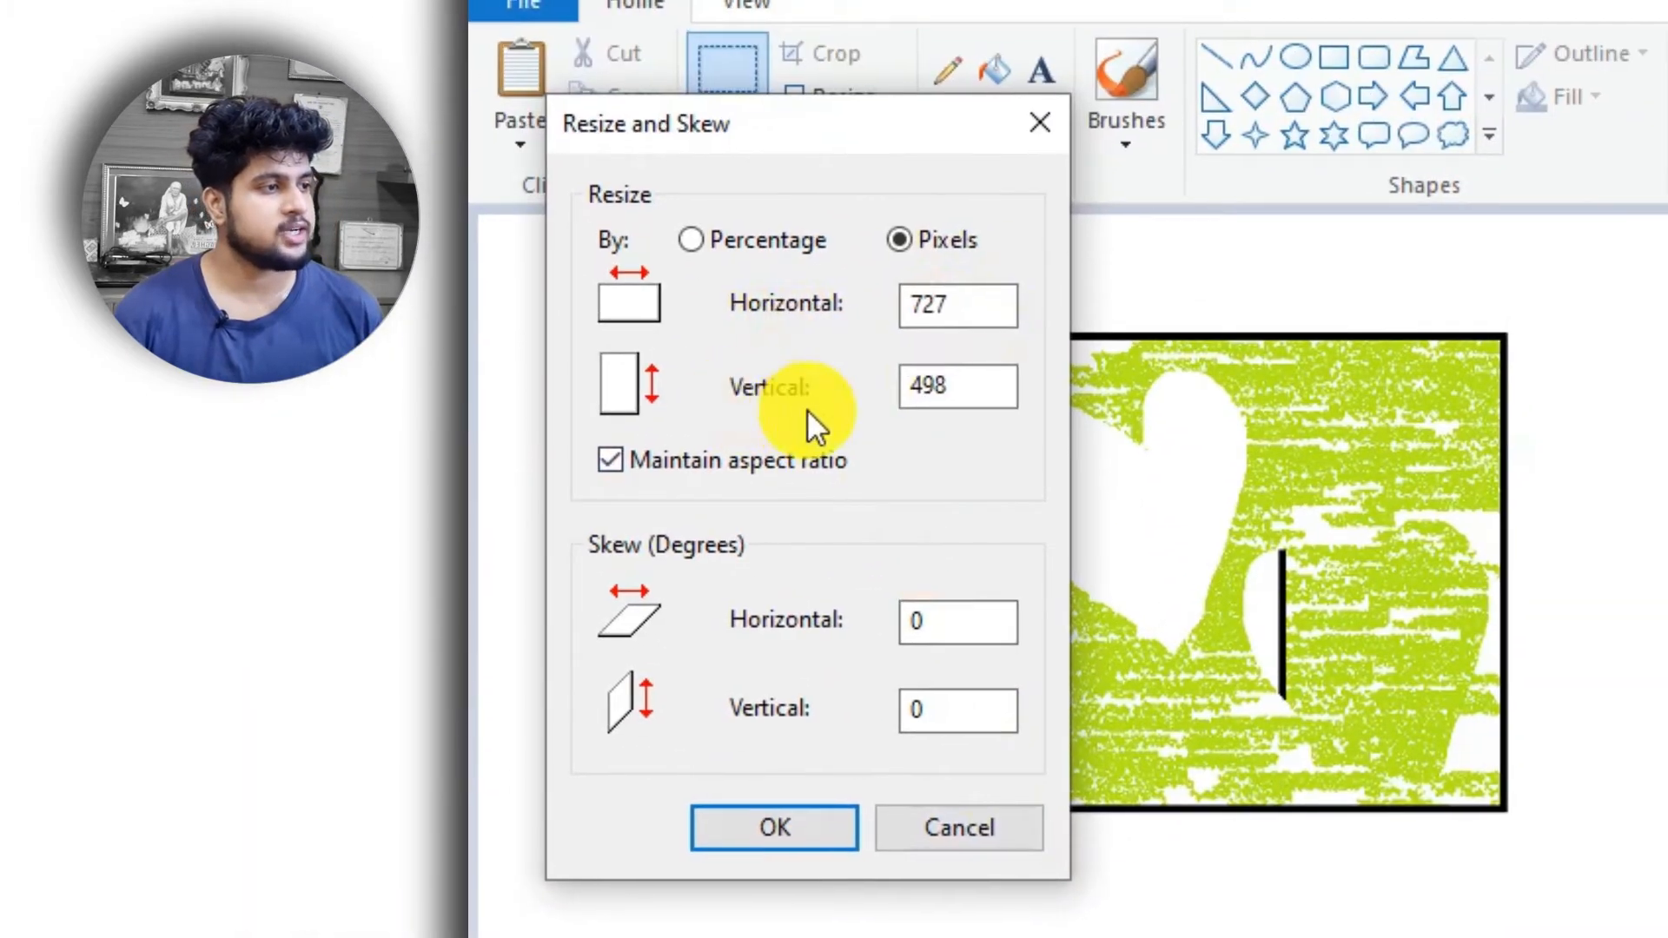
drag(975, 292, 753, 276)
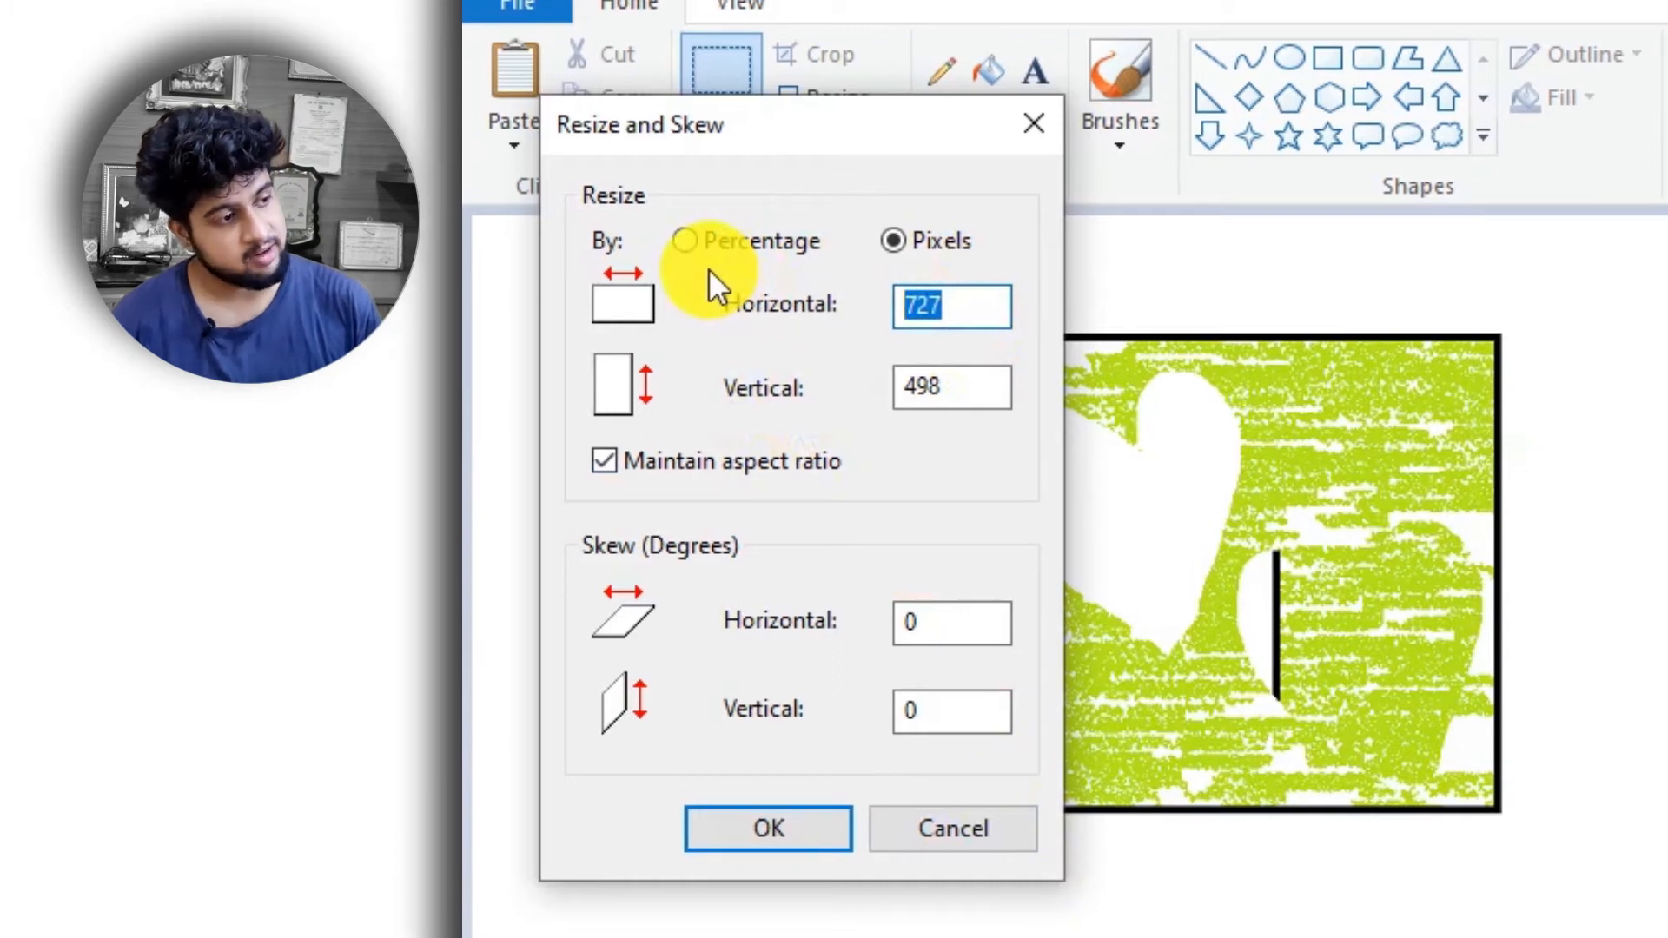
text(500)
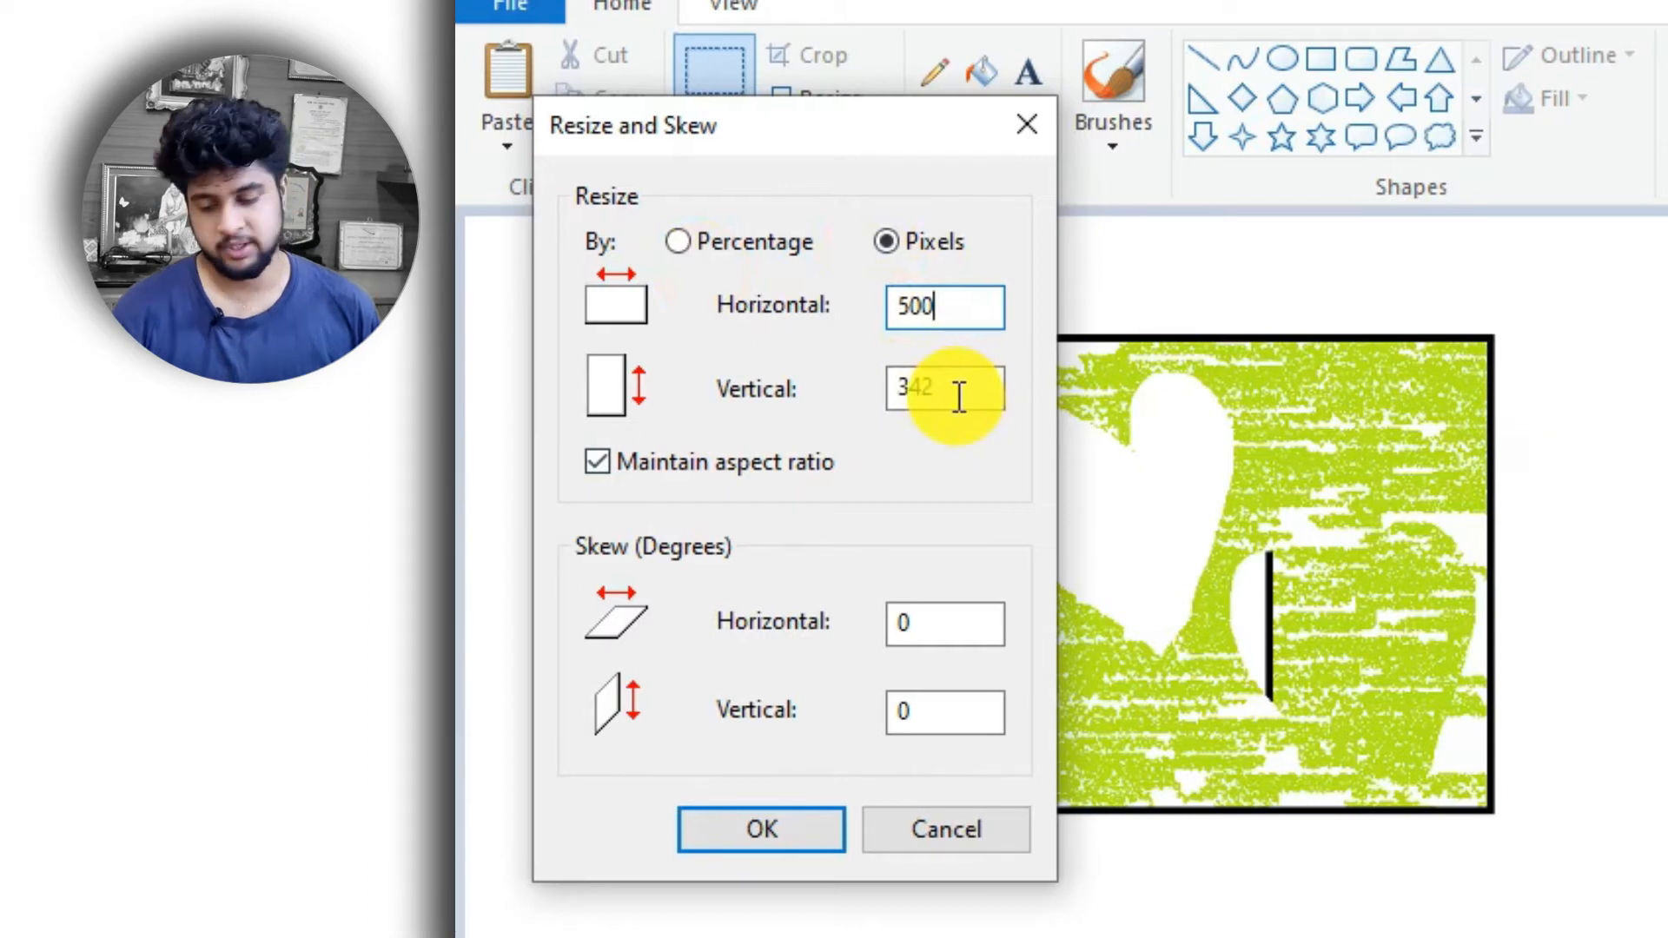
- Undo the size entry and resize the picture to 500 pixels horizontally with Maintain aspect ratio turned off
key(ctrl+z)
click(677, 465)
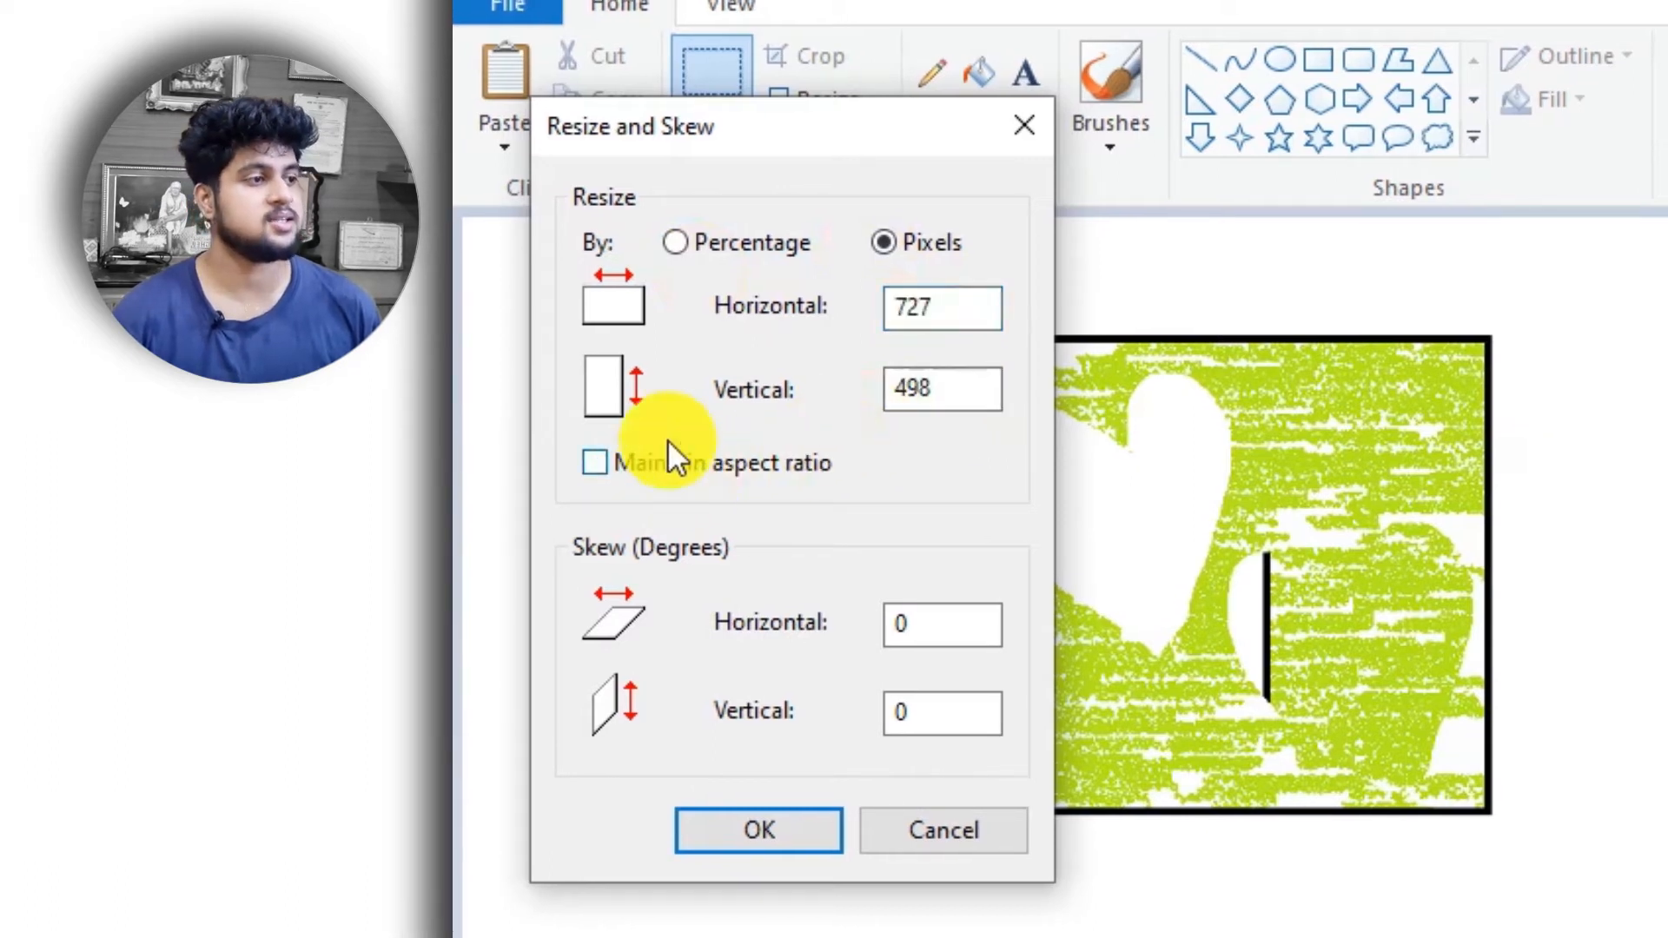
double_click(915, 314)
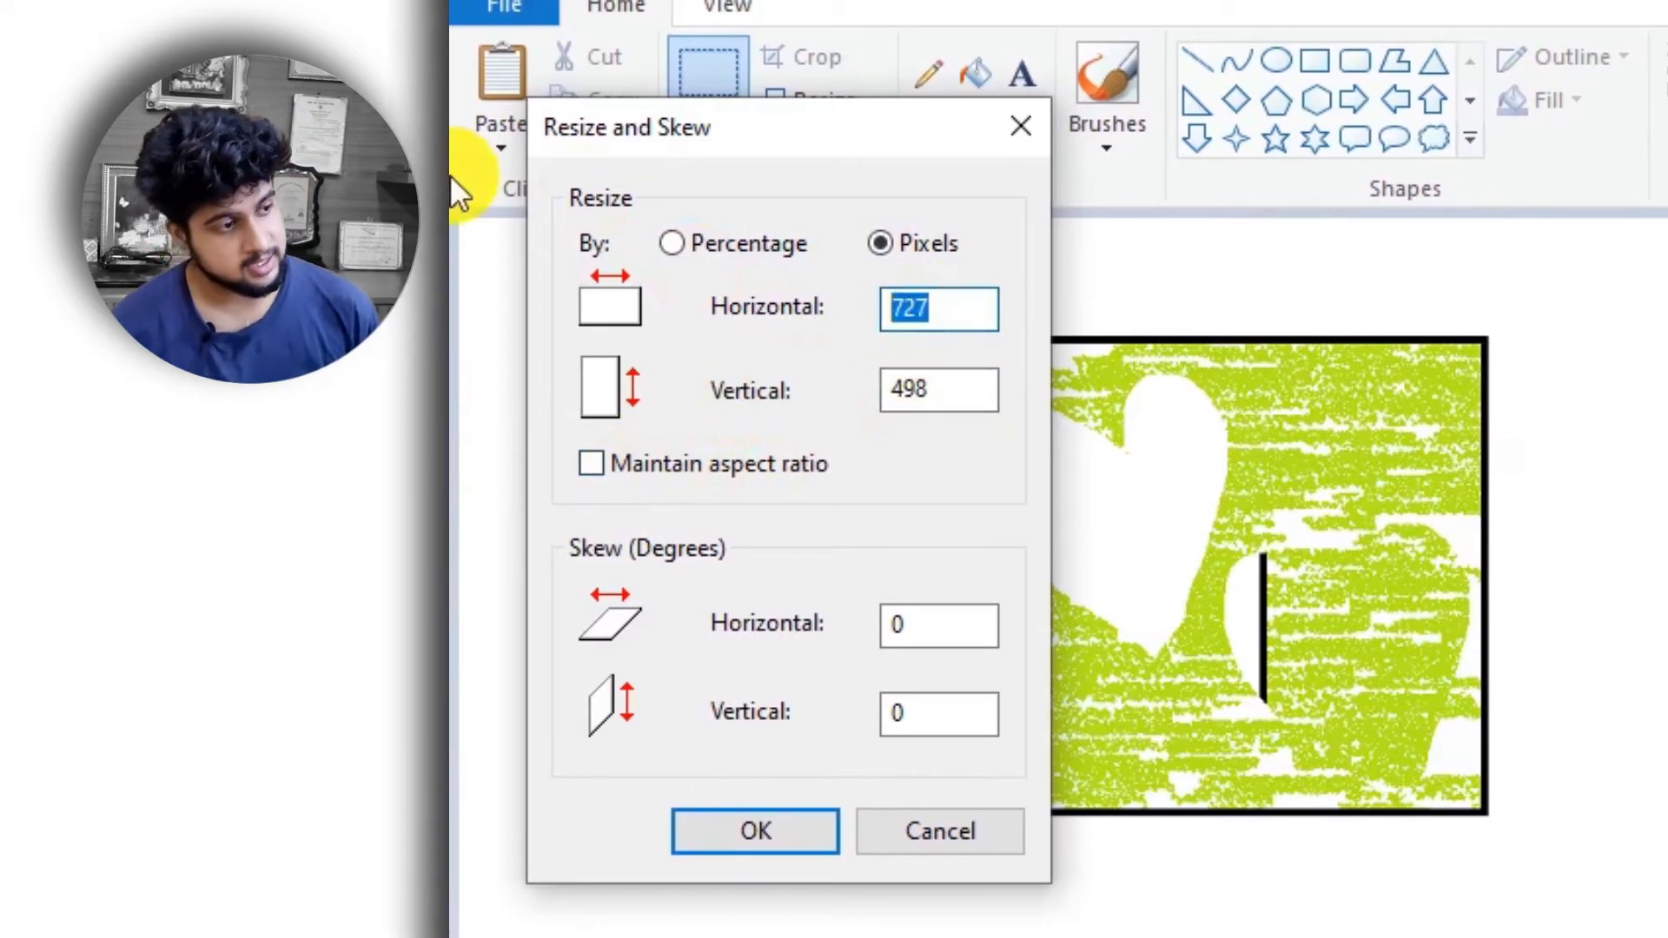
double_click(927, 316)
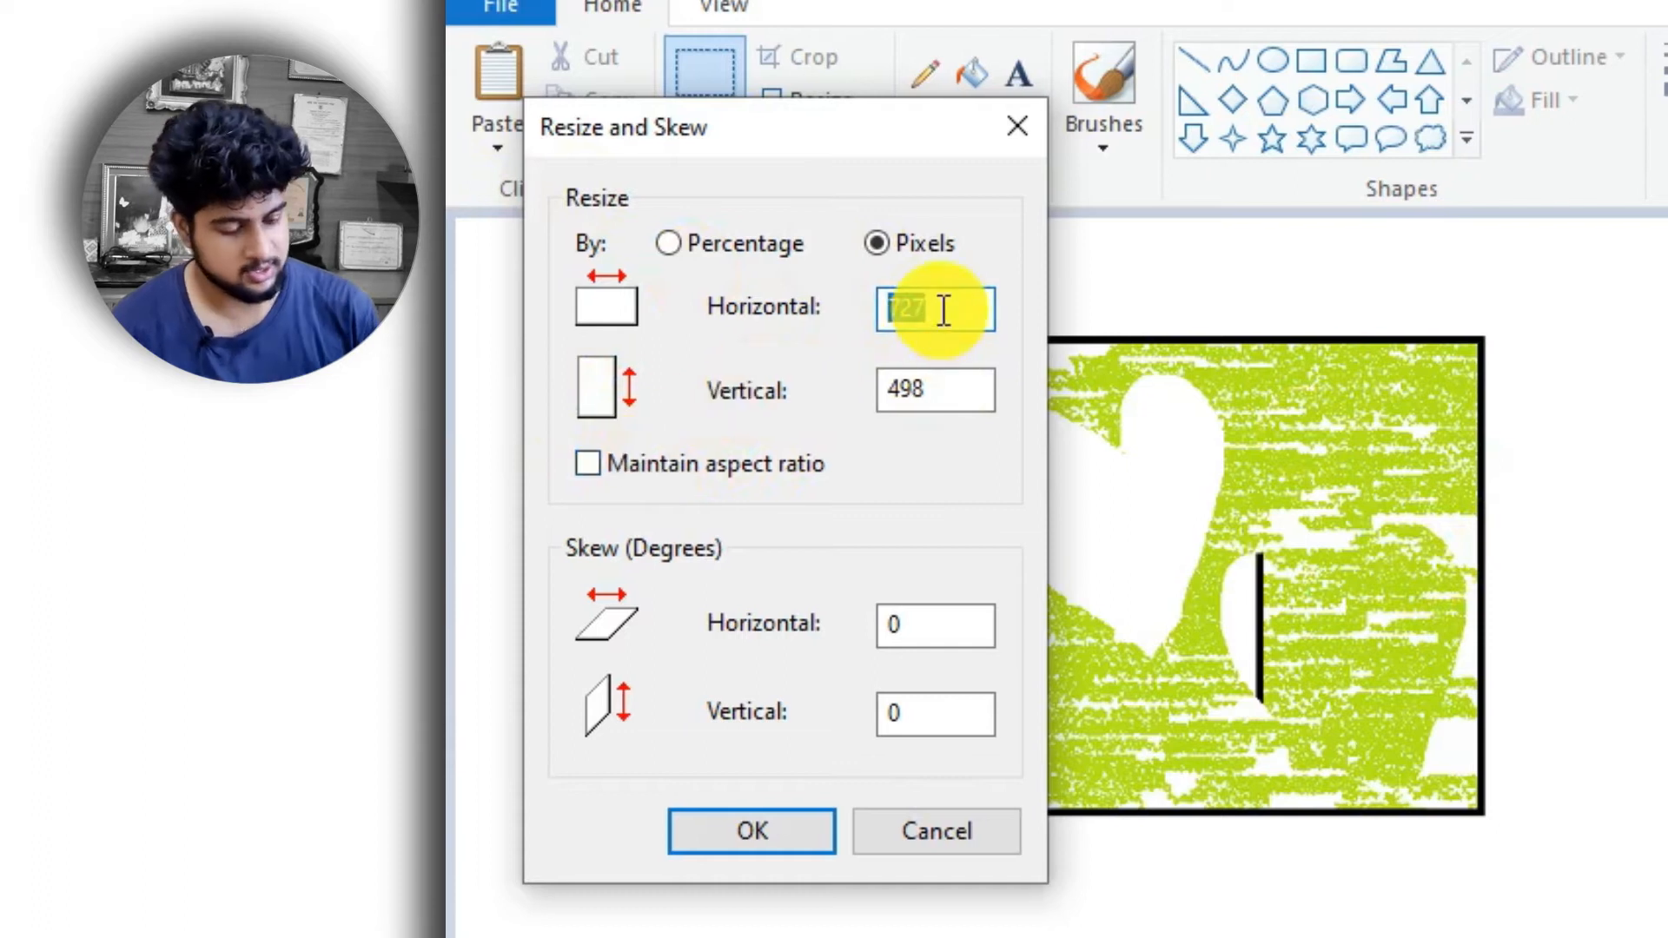
text(500)
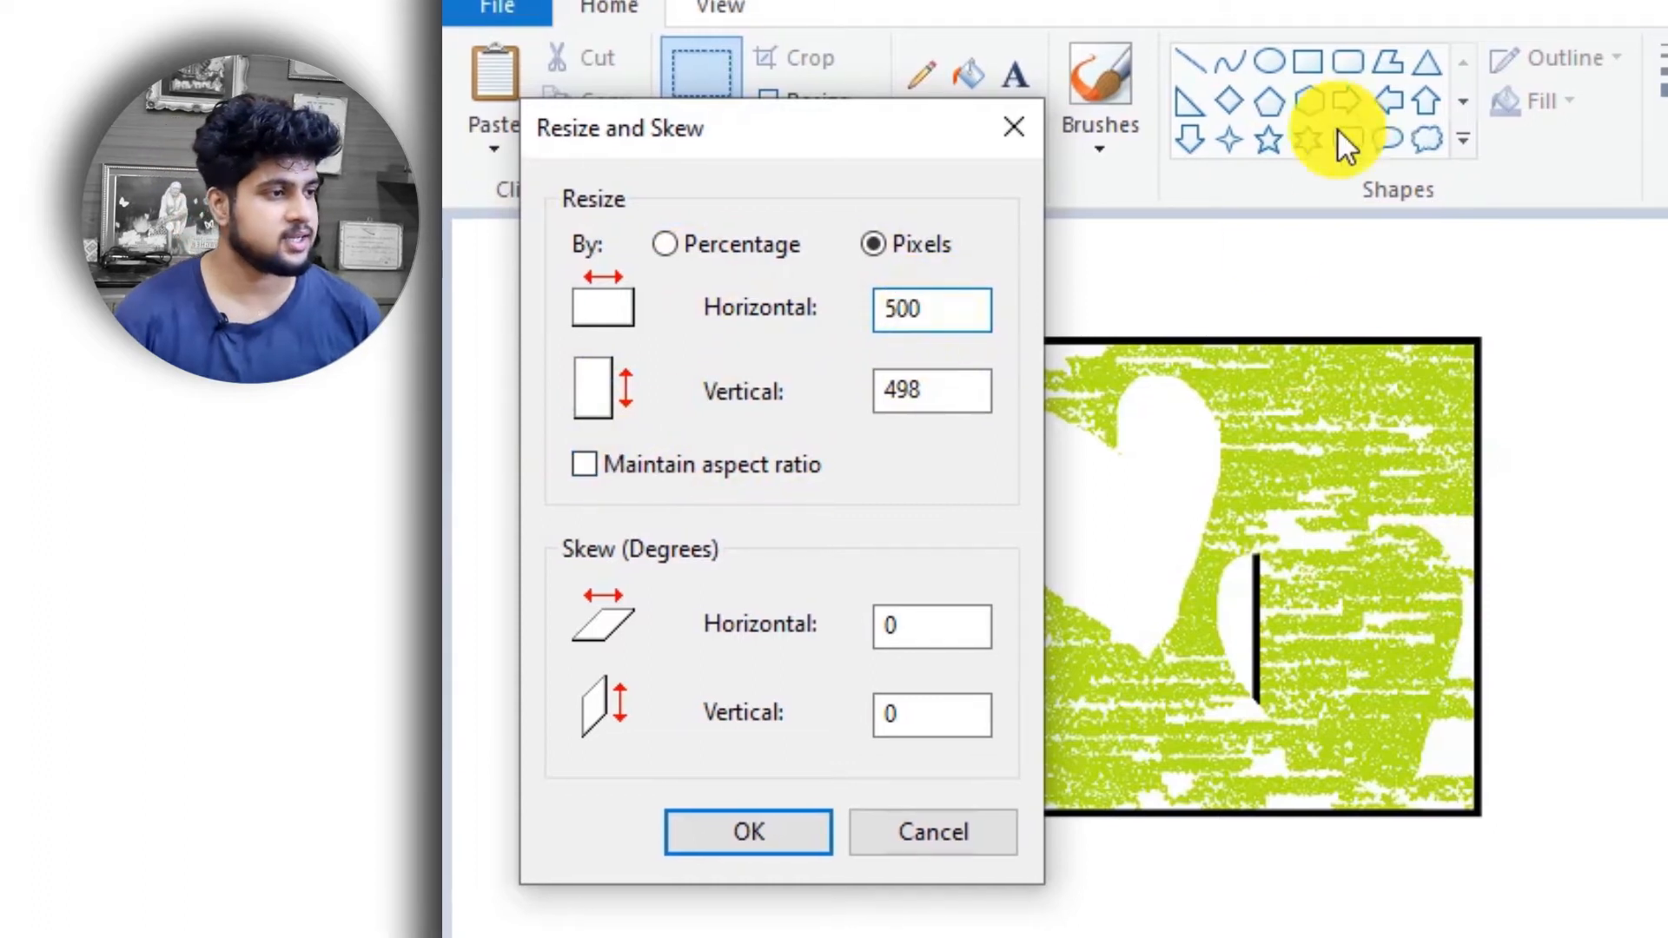
click(777, 847)
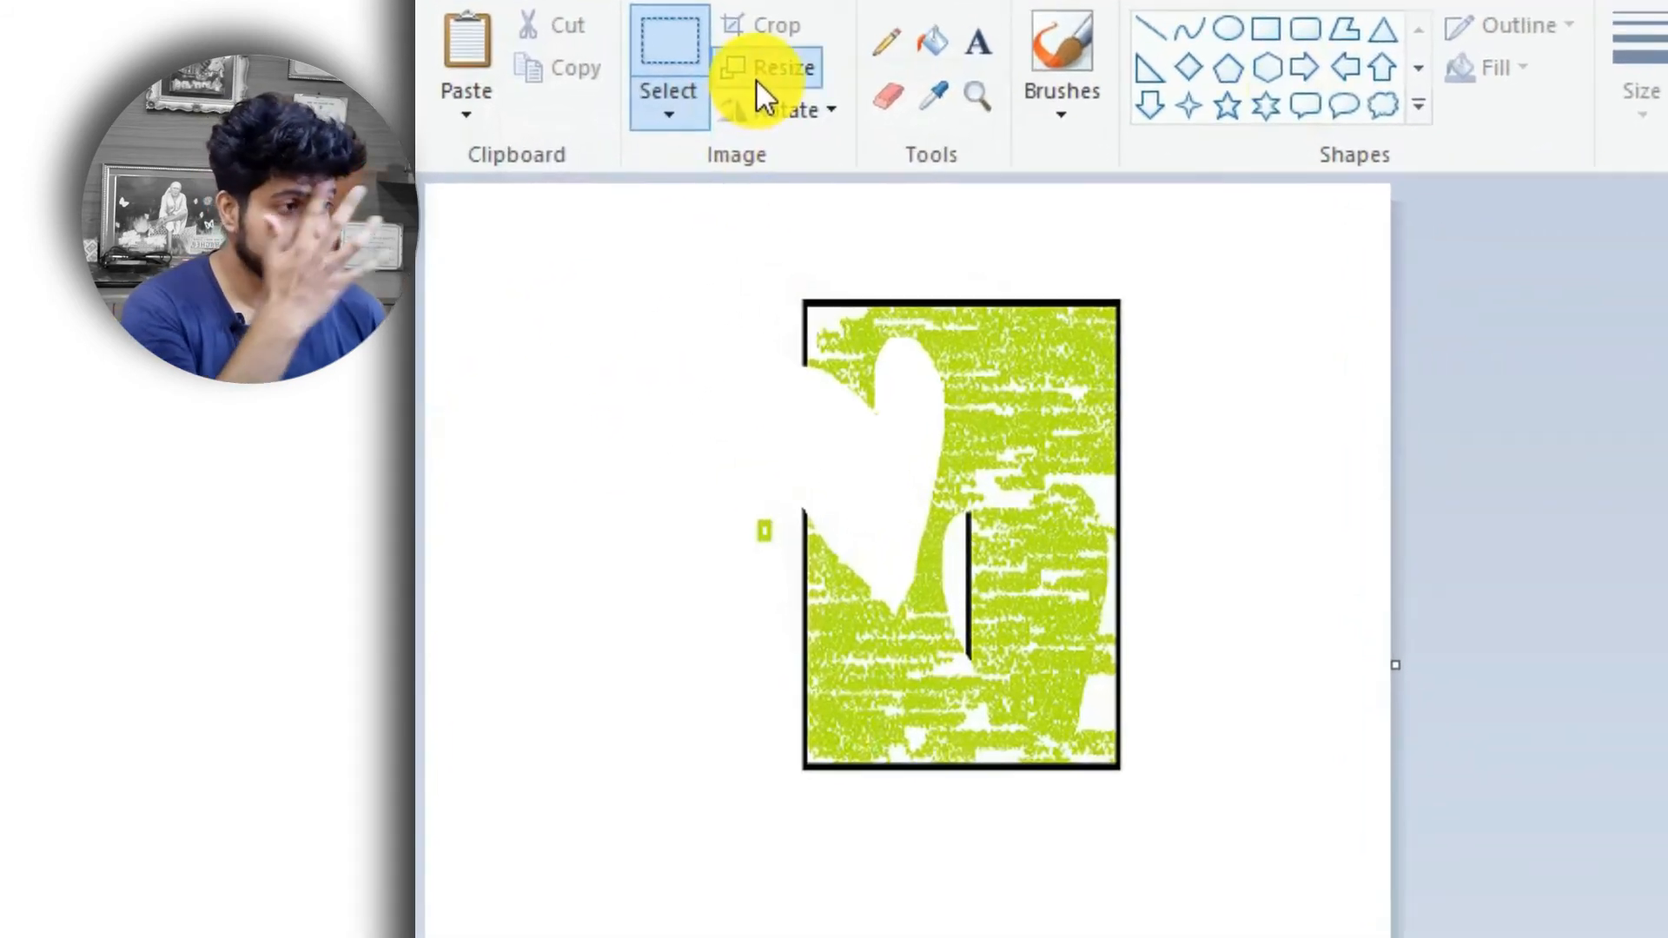
- Skew the picture horizontally by 40 degrees
click(764, 95)
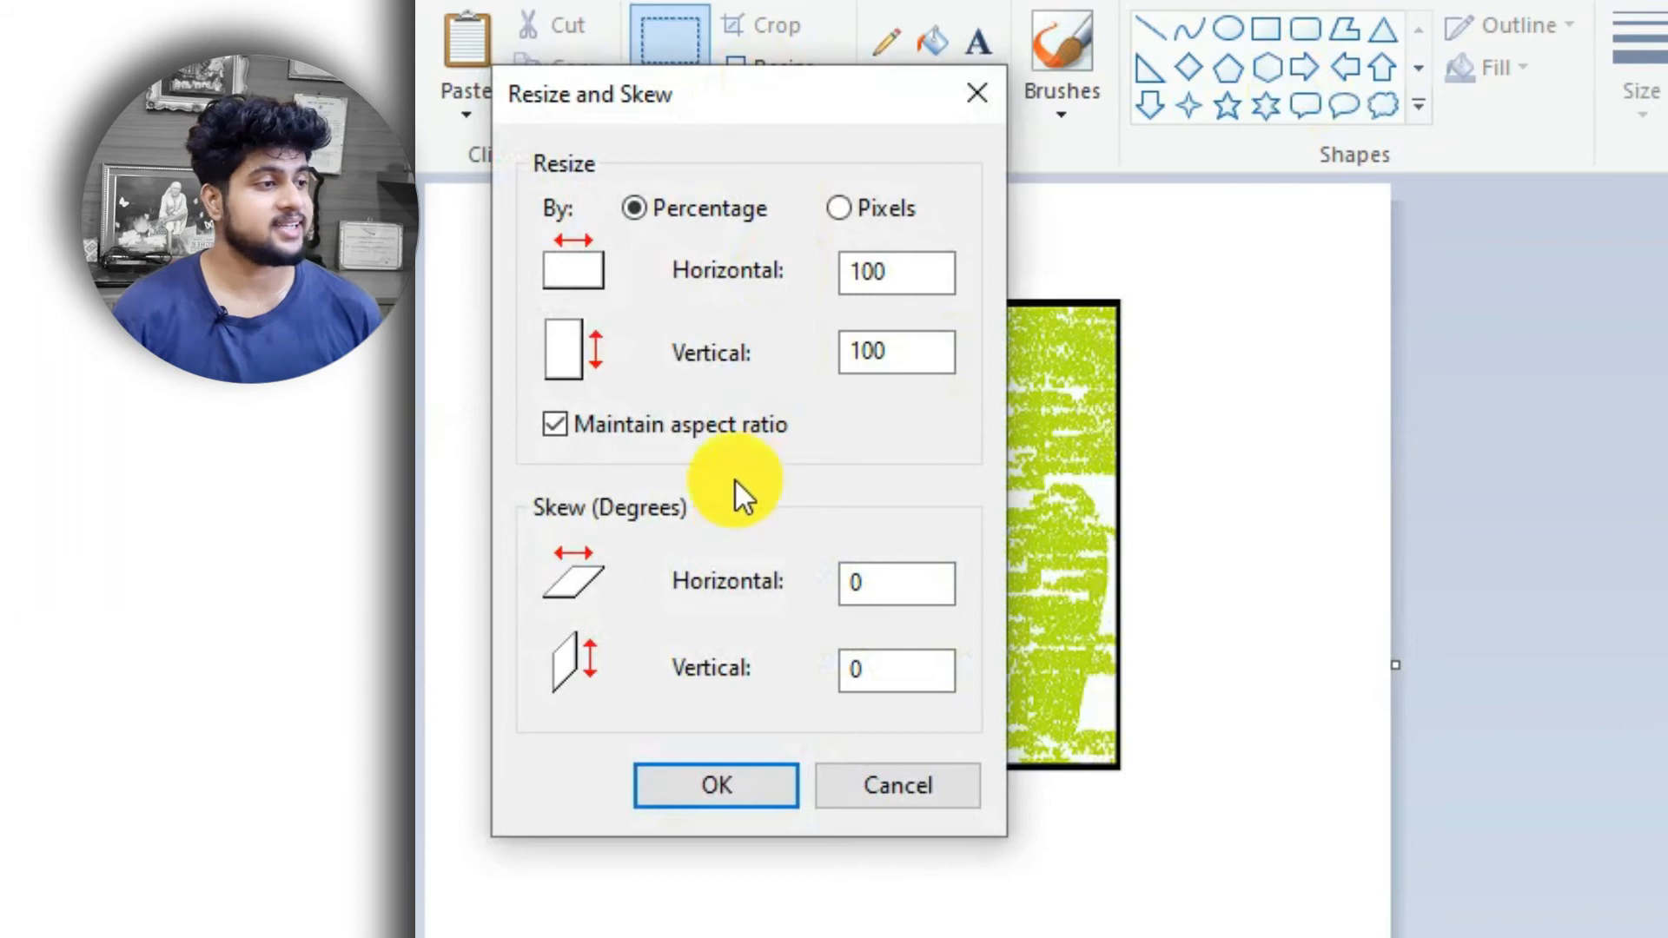
double_click(864, 583)
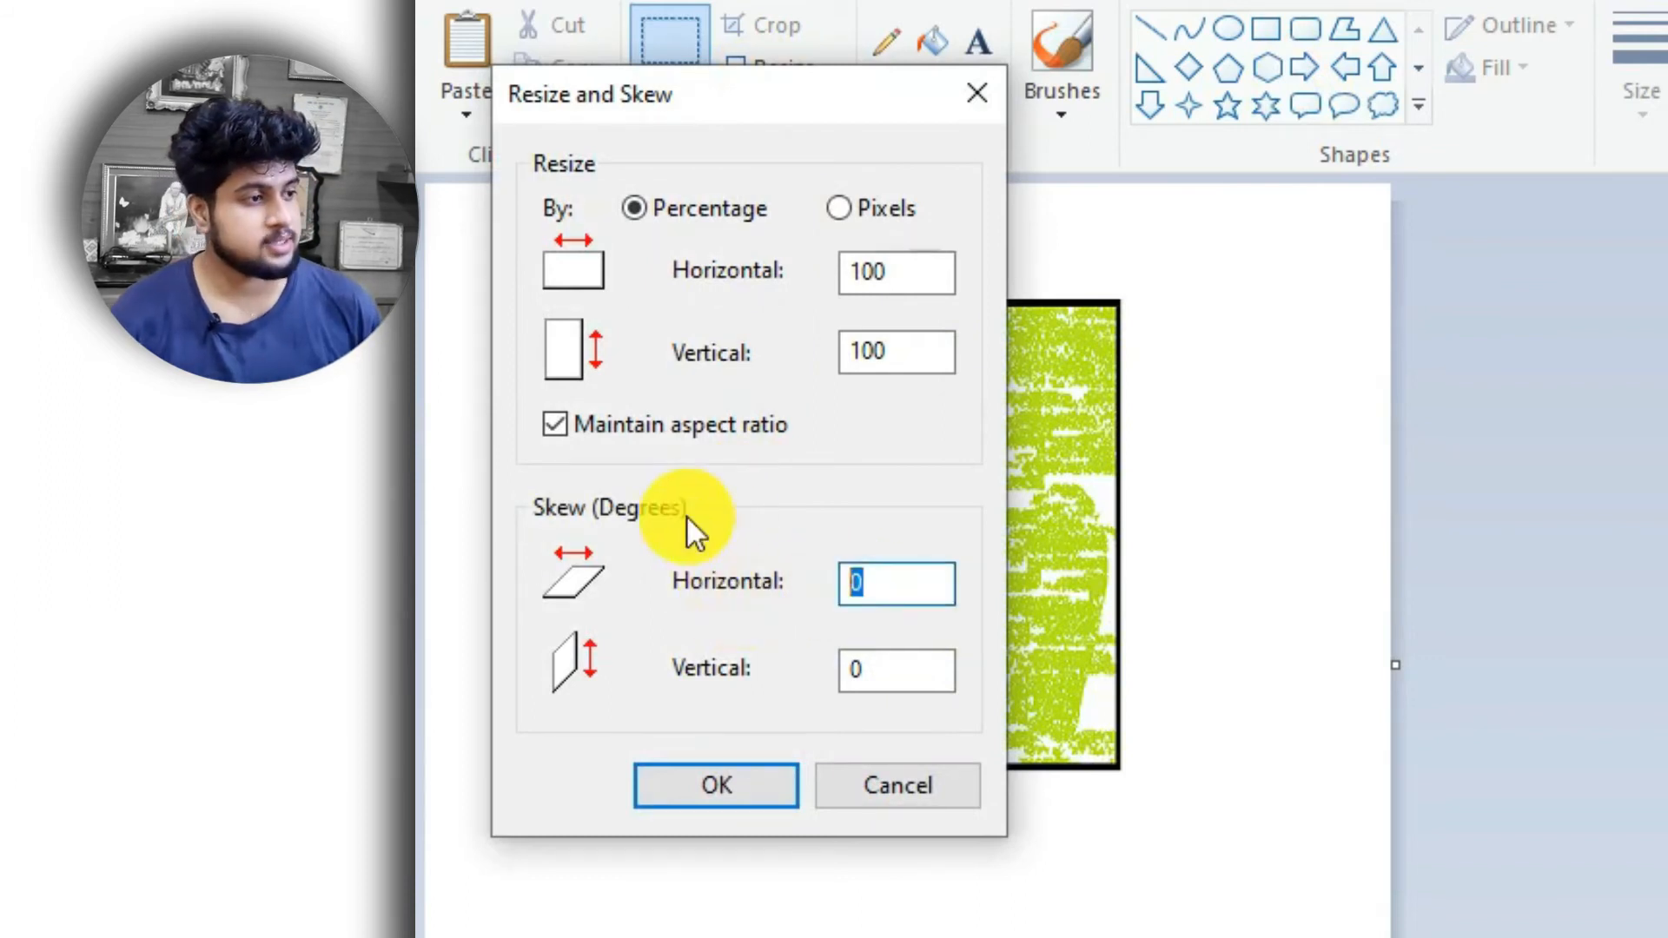
text(40)
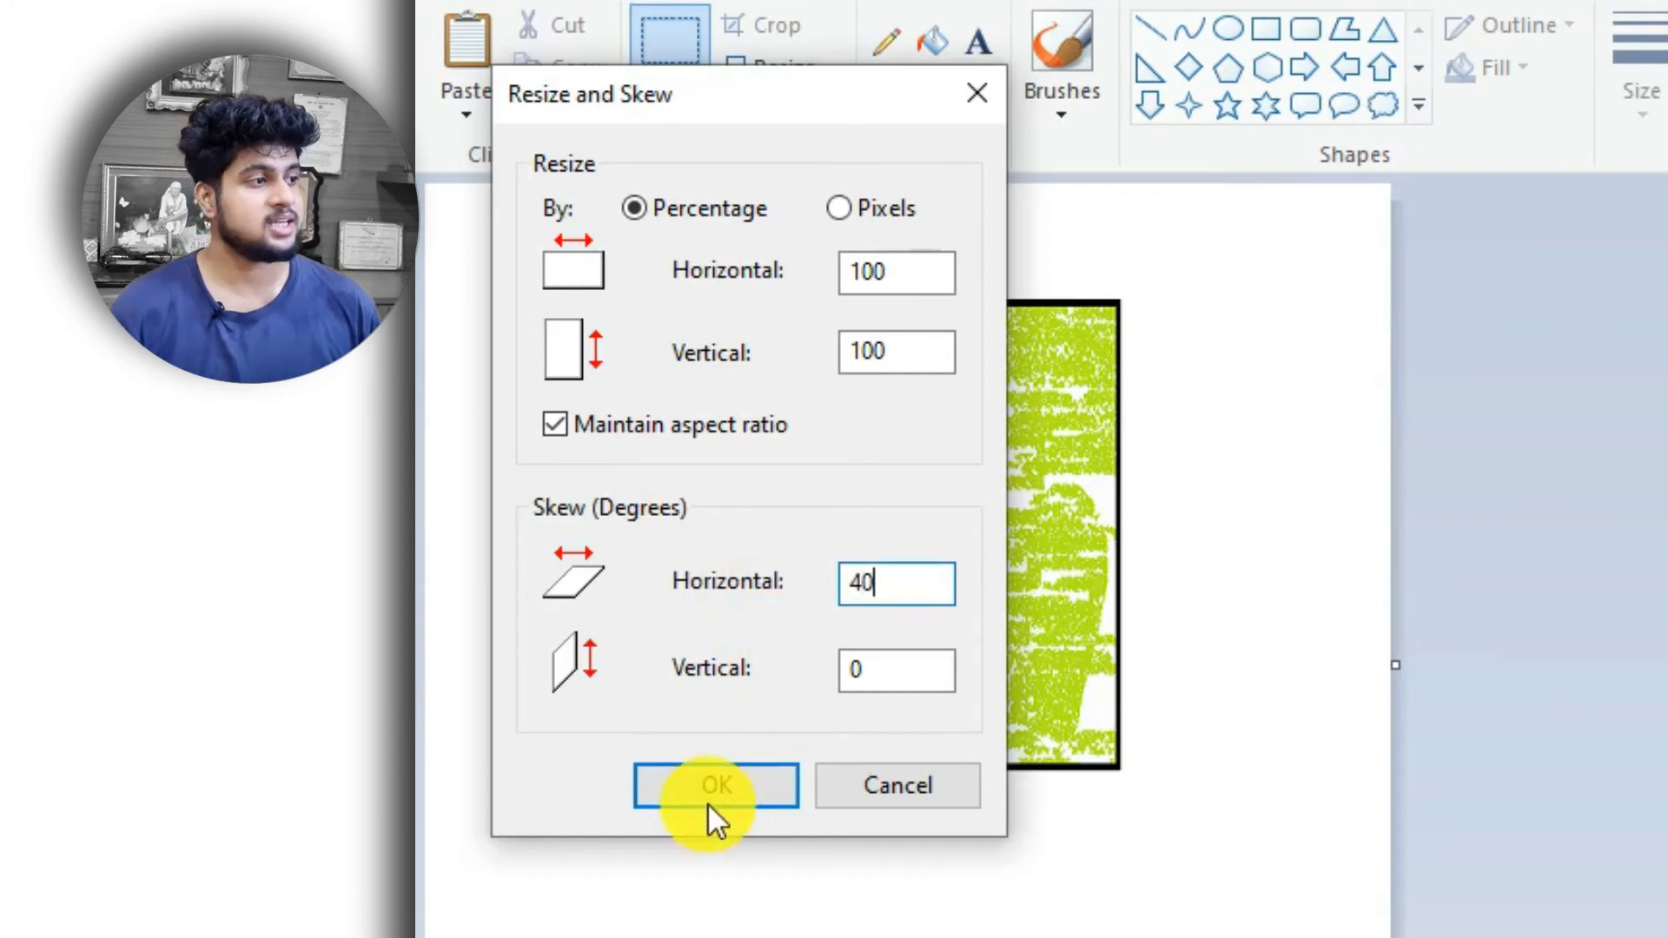
click(707, 802)
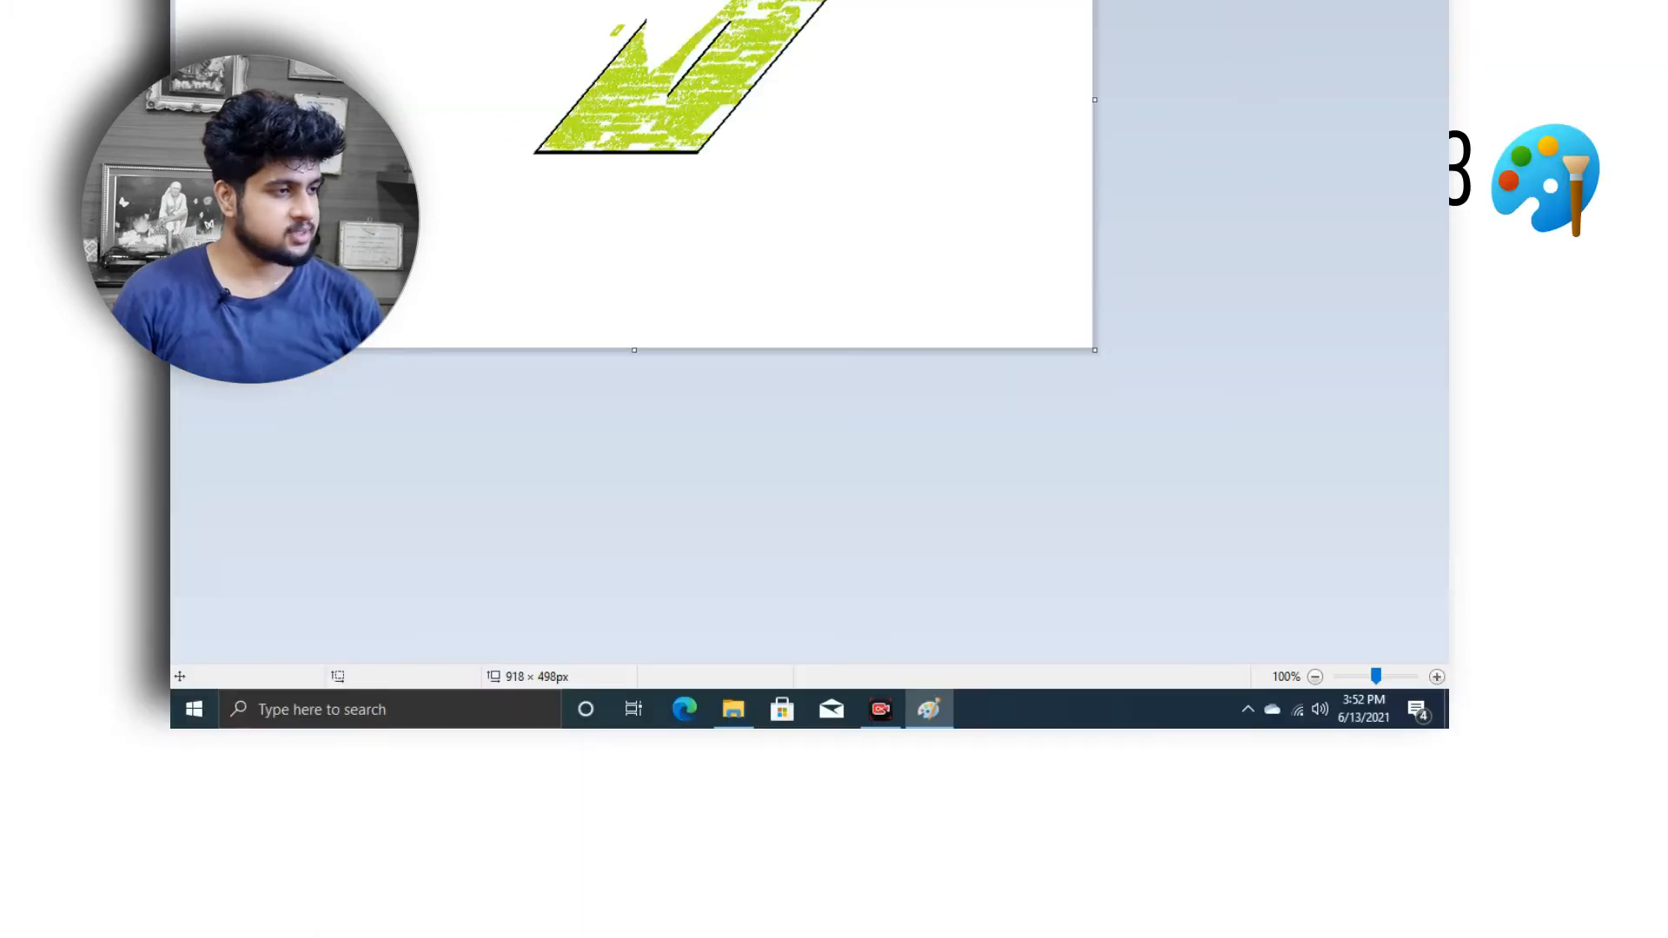
- Skew the already slanted picture vertically by 40 degrees
click(613, 55)
drag(738, 380, 581, 372)
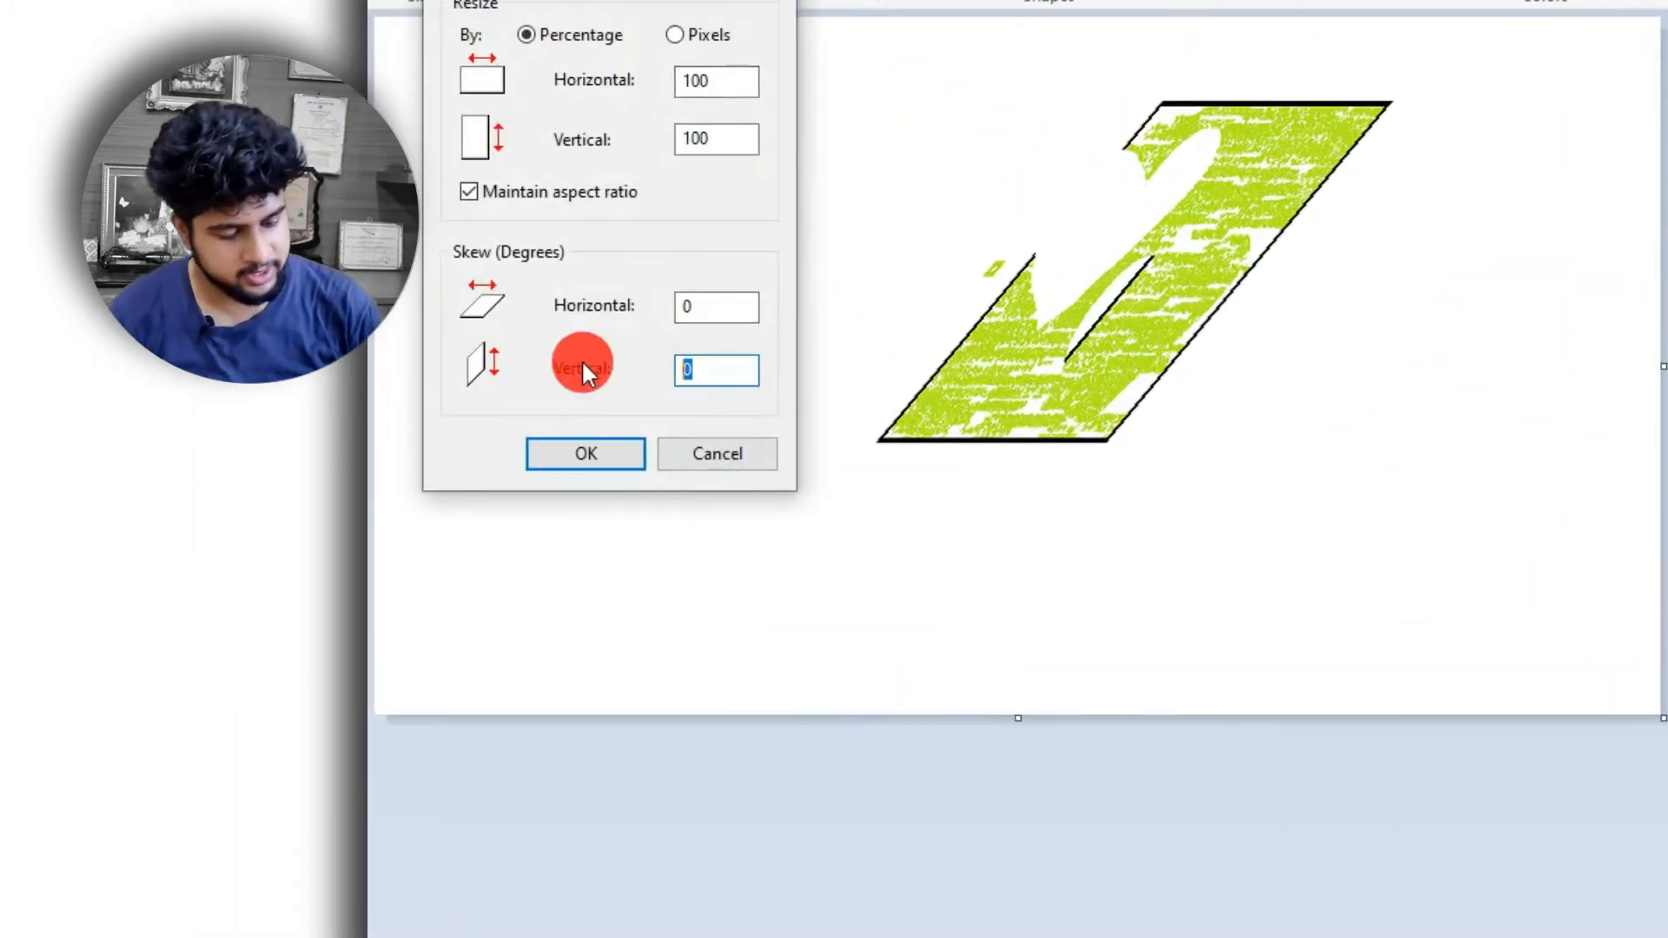
text(40)
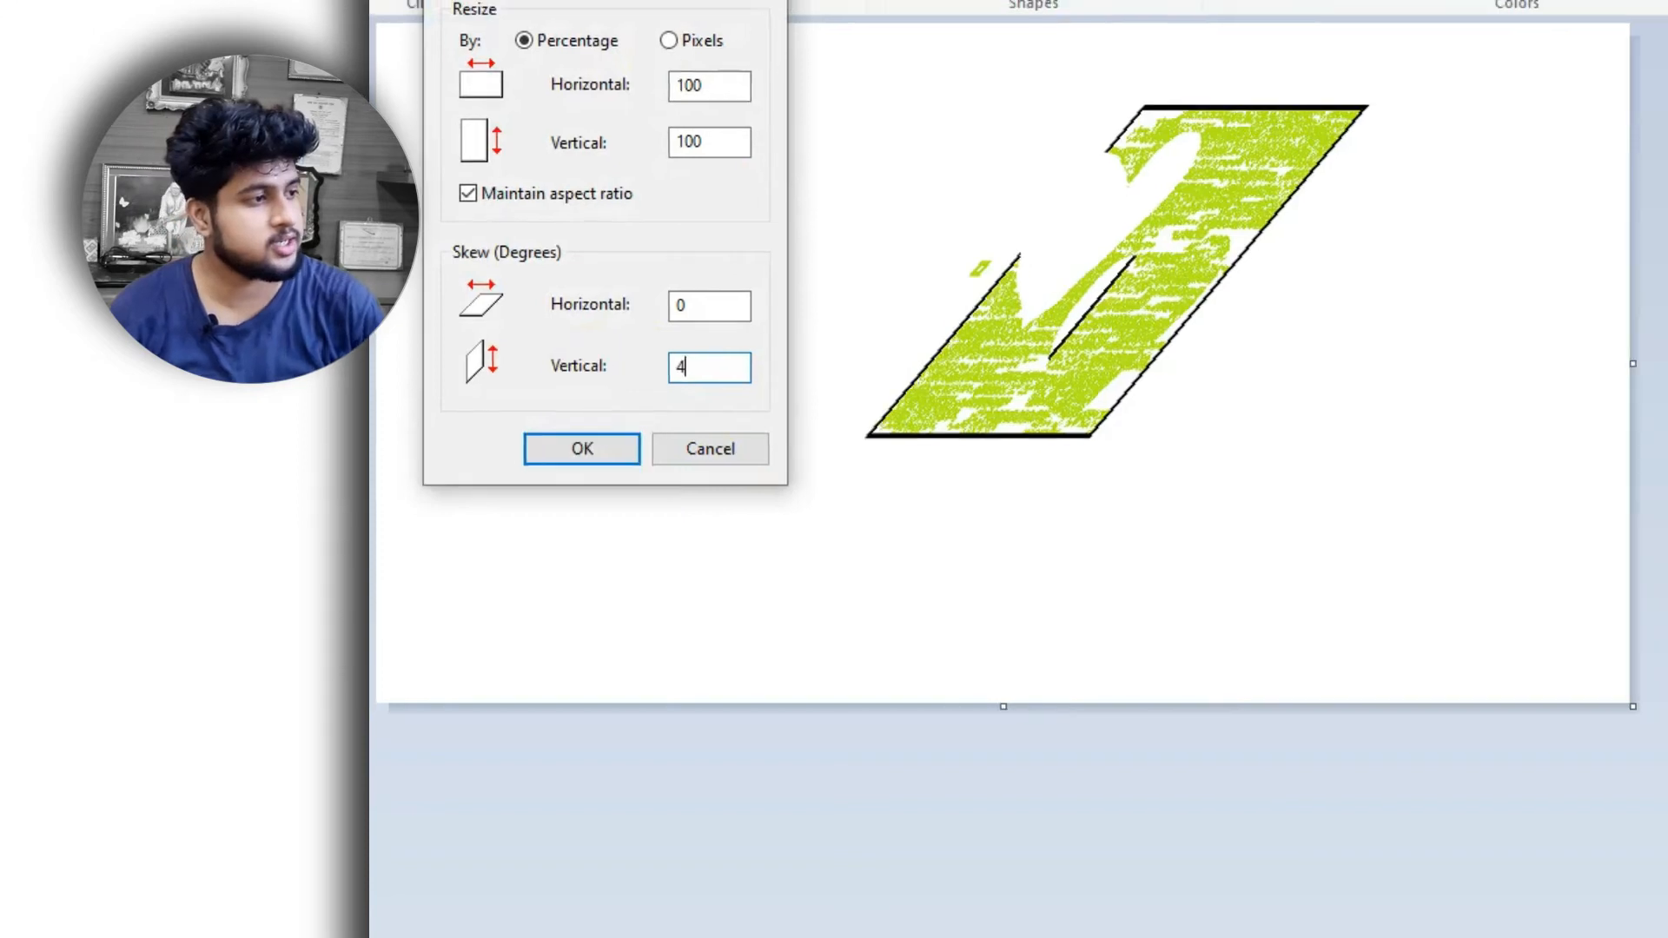
key(Return)
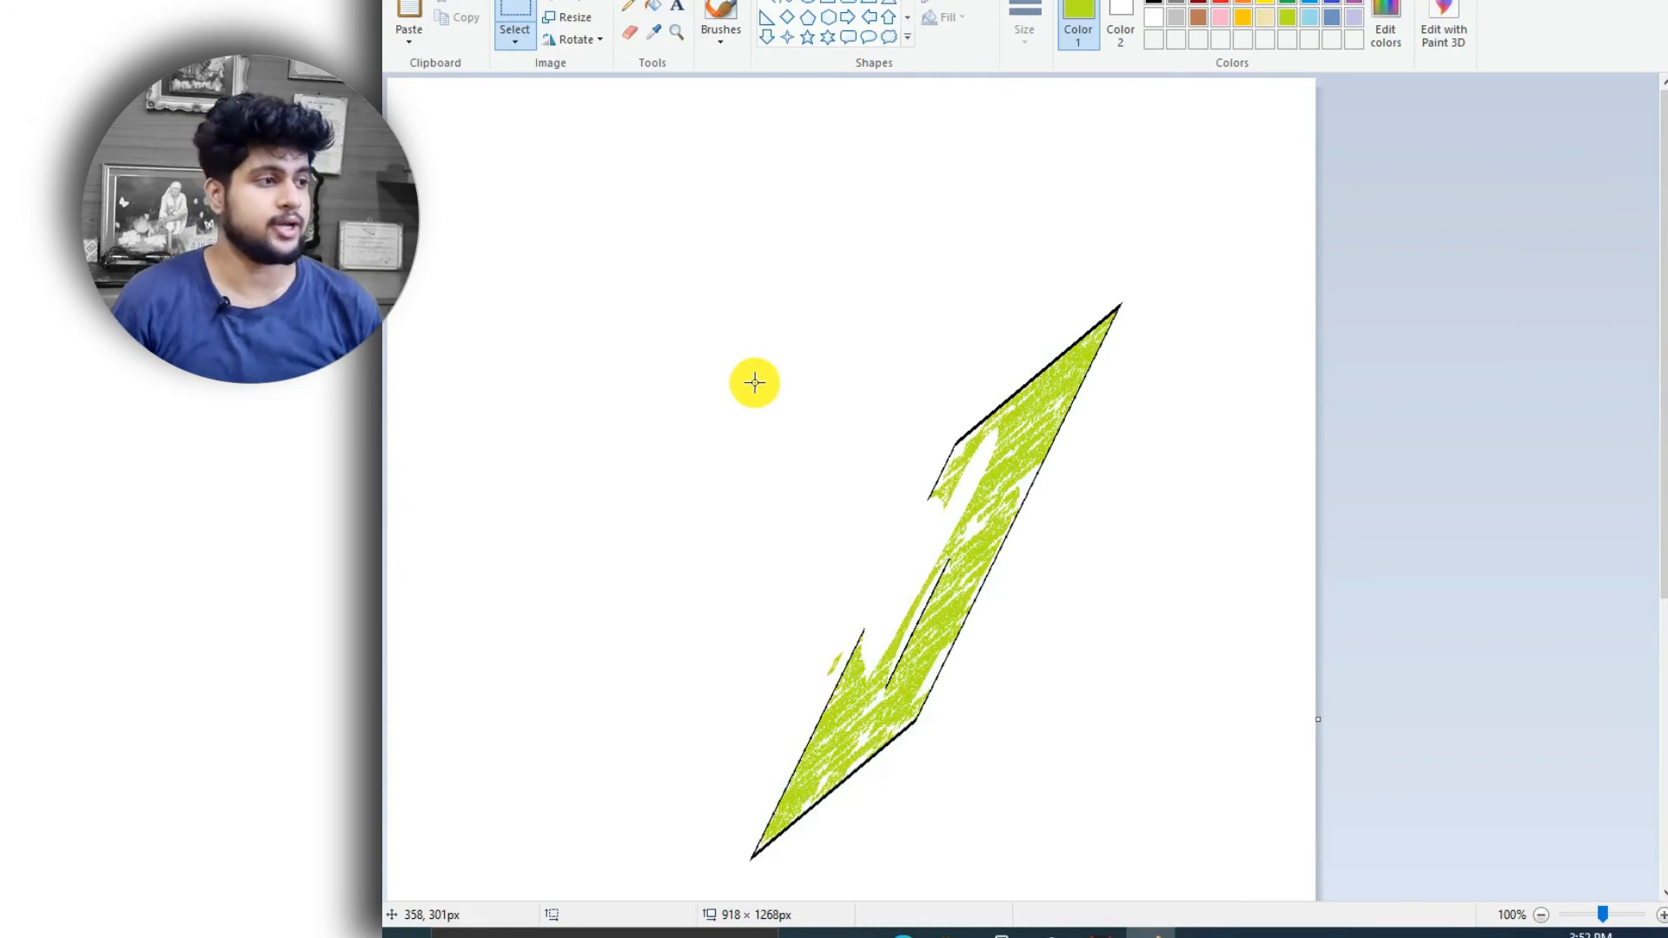
- Undo both the vertical and the horizontal skew of the picture
key(ctrl+z)
key(ctrl+z)
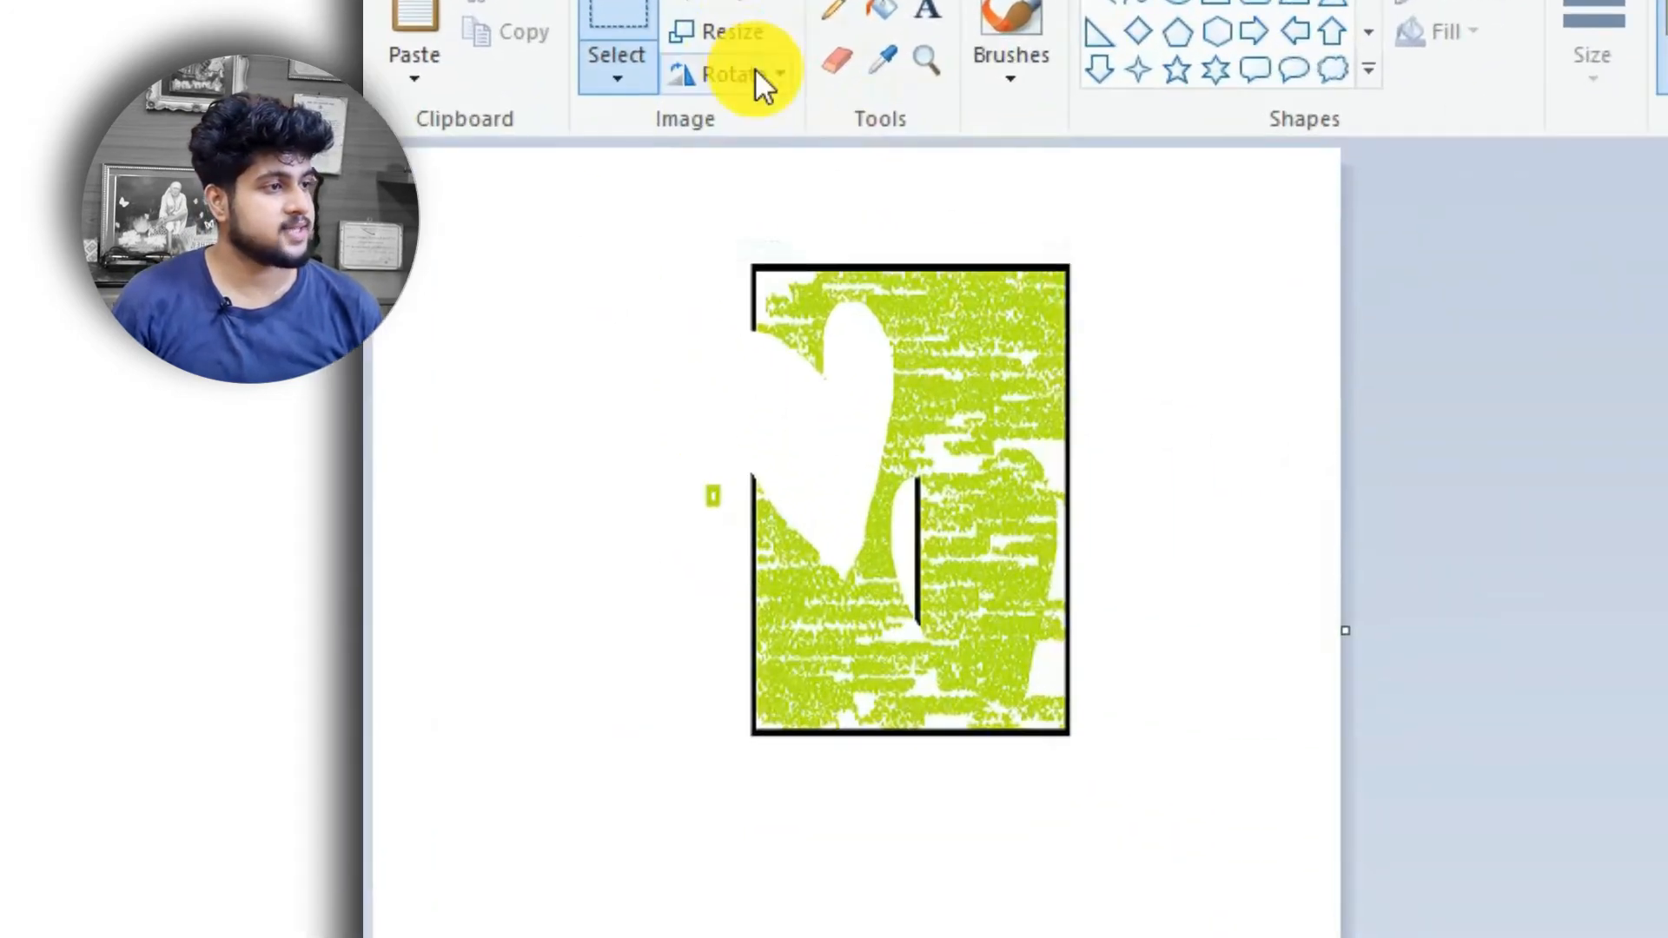
click(754, 68)
click(592, 21)
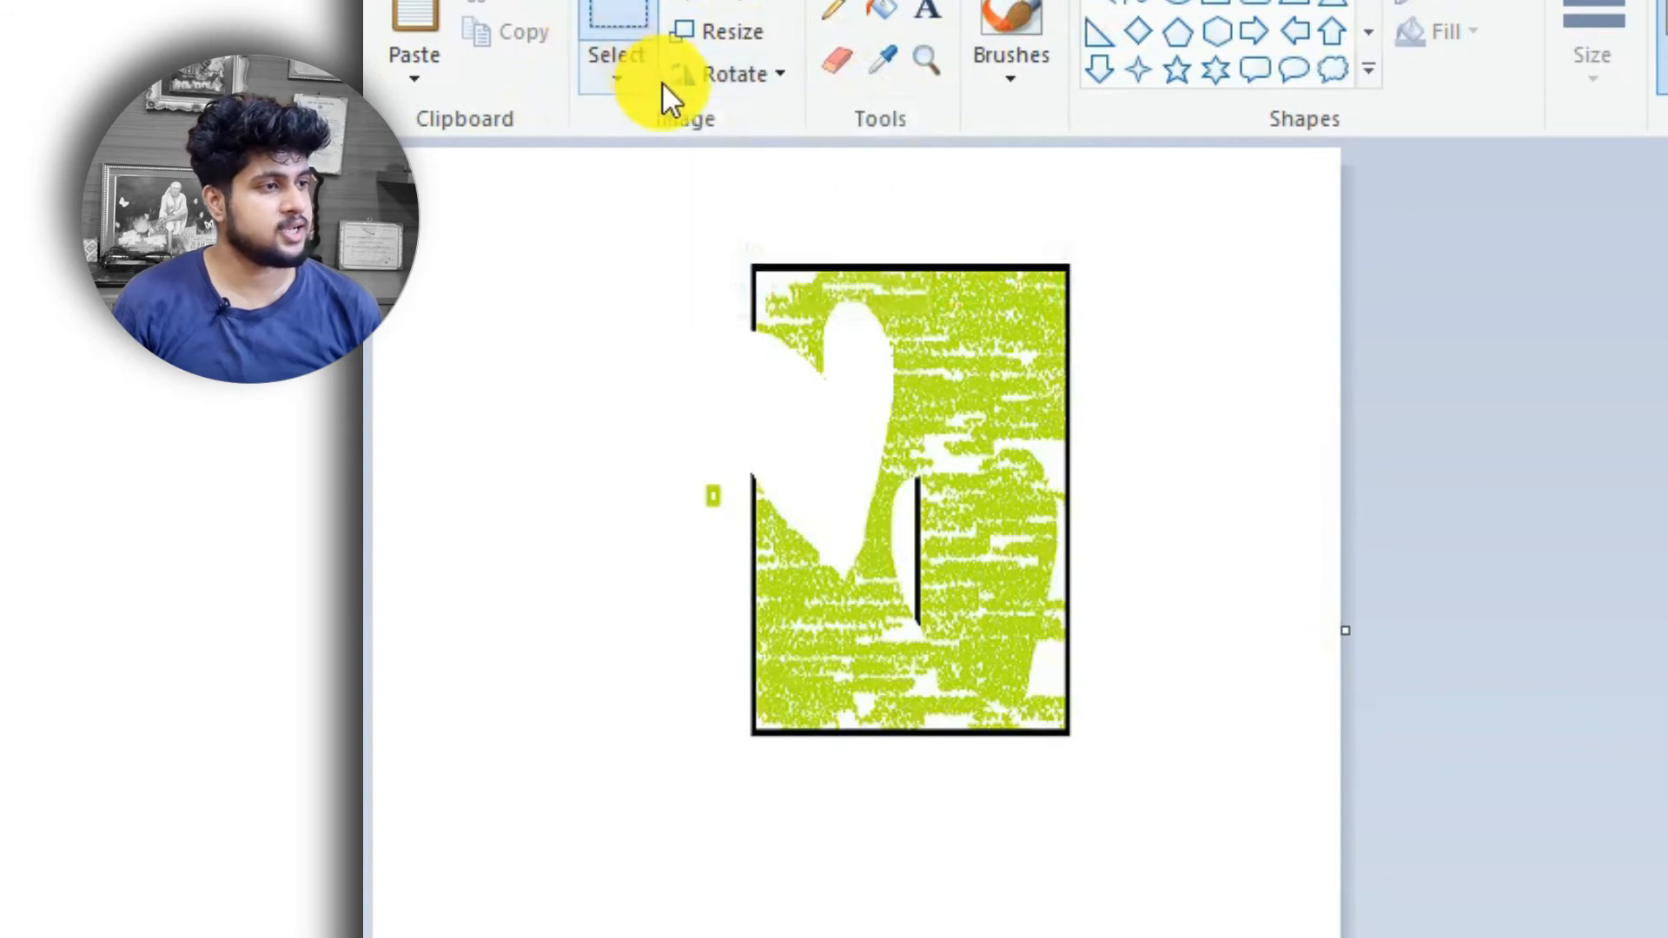
- Make a rectangular selection around the left half of the lime-filled shape and rotate it right by 90°
click(606, 85)
click(688, 159)
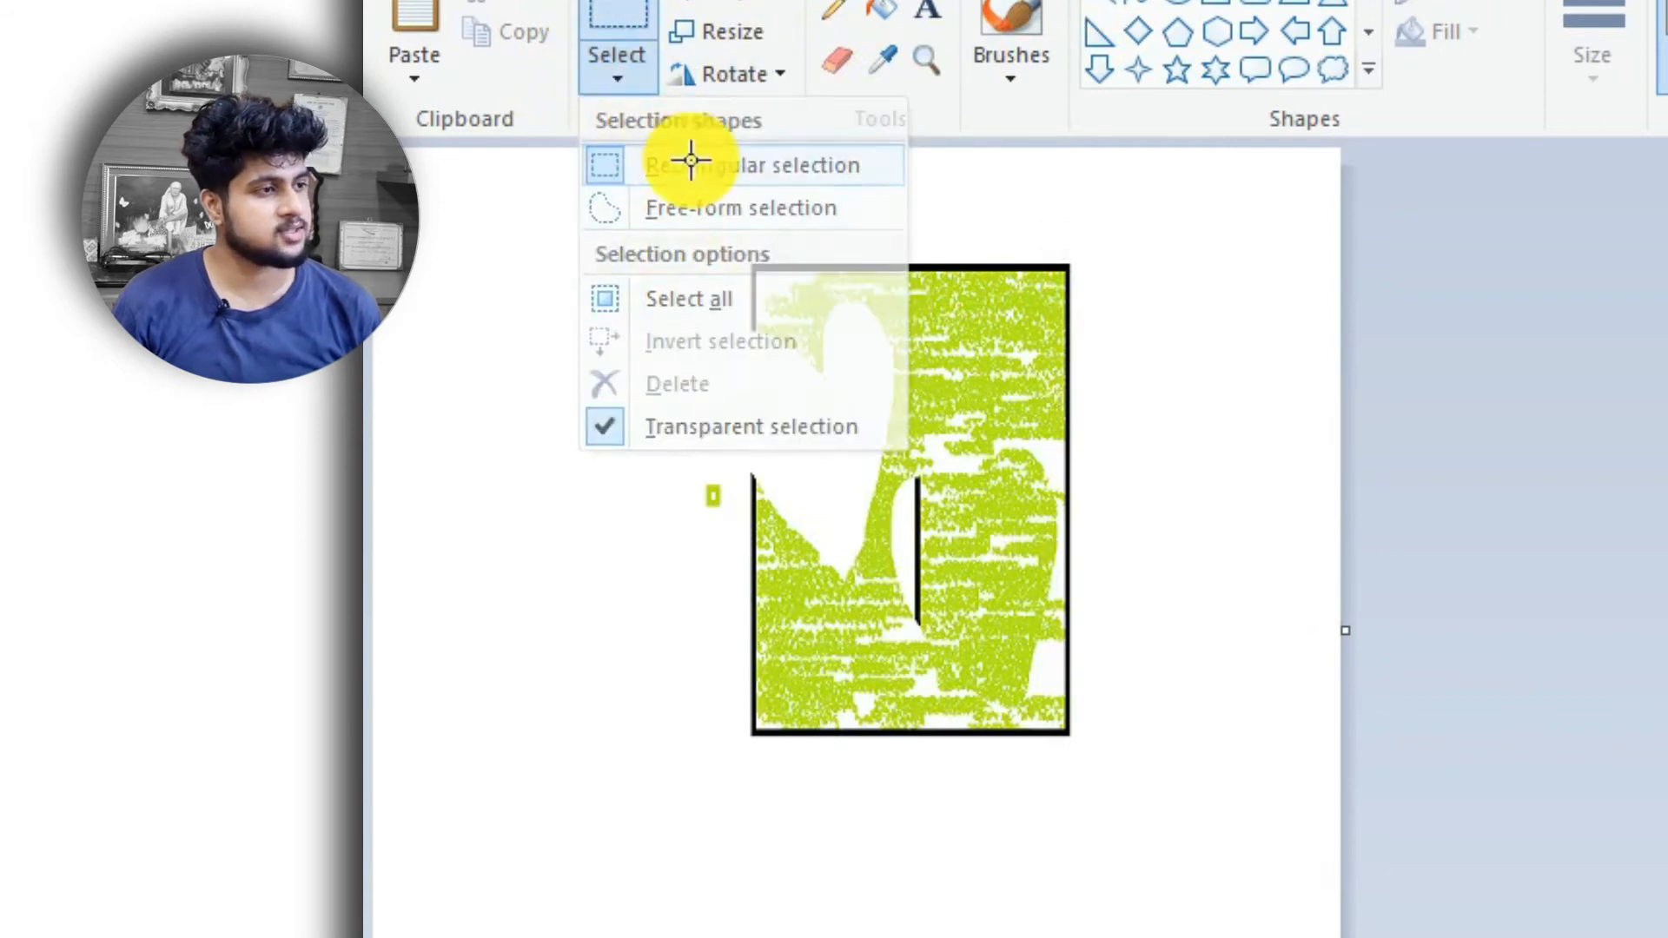
drag(638, 189, 935, 745)
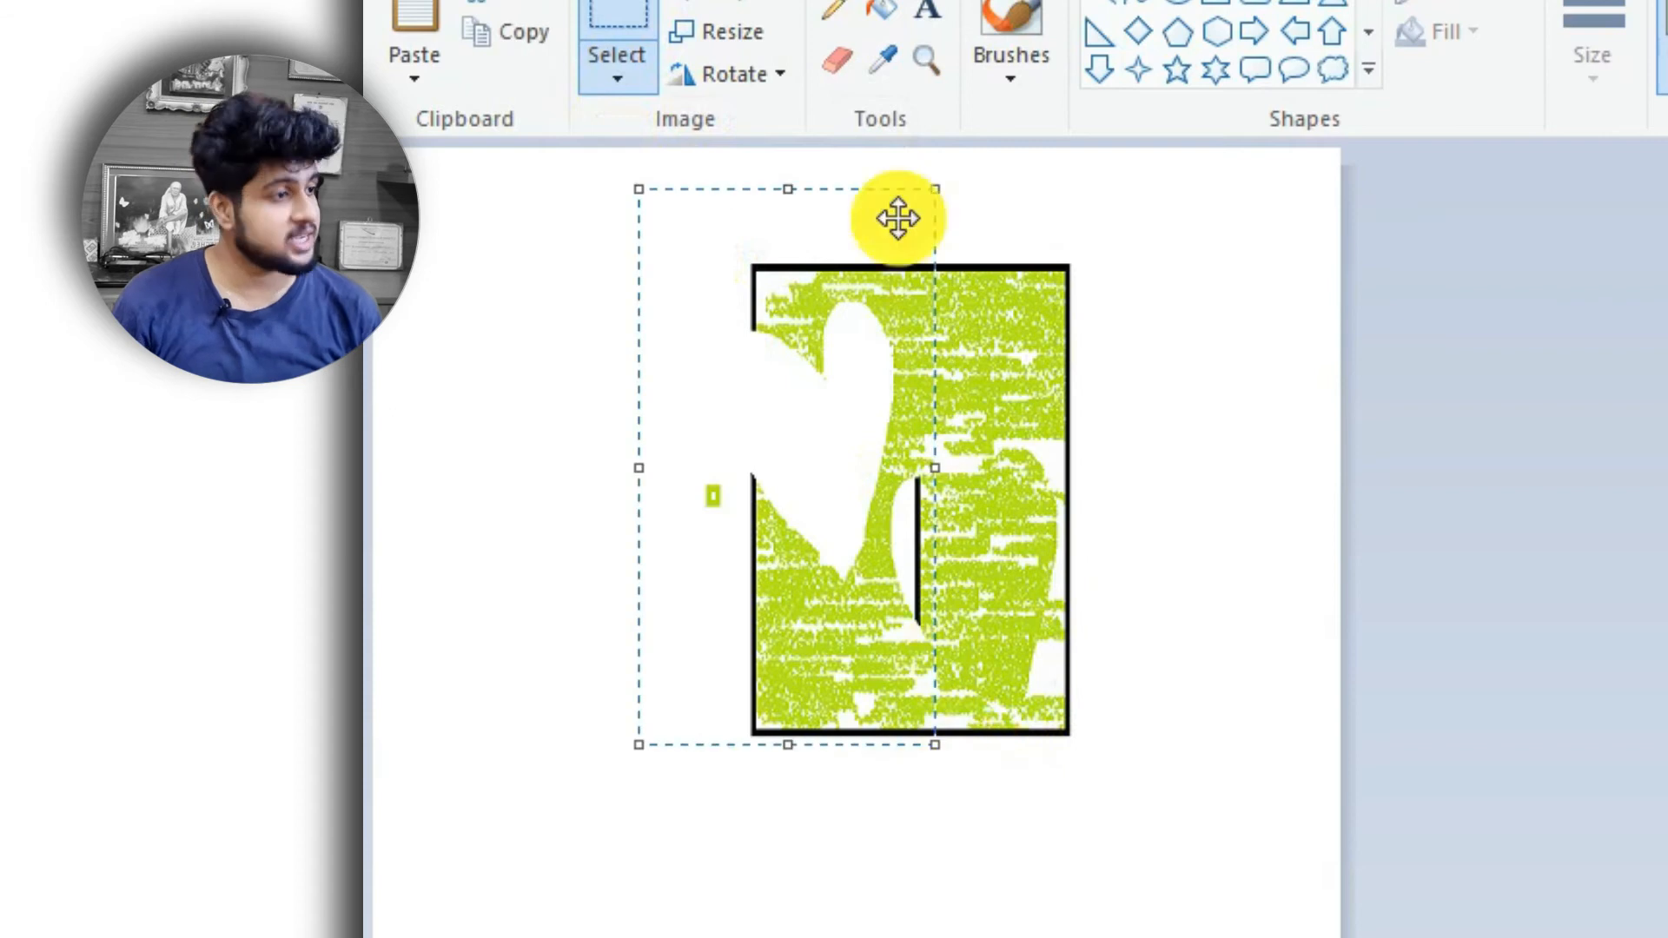
click(770, 87)
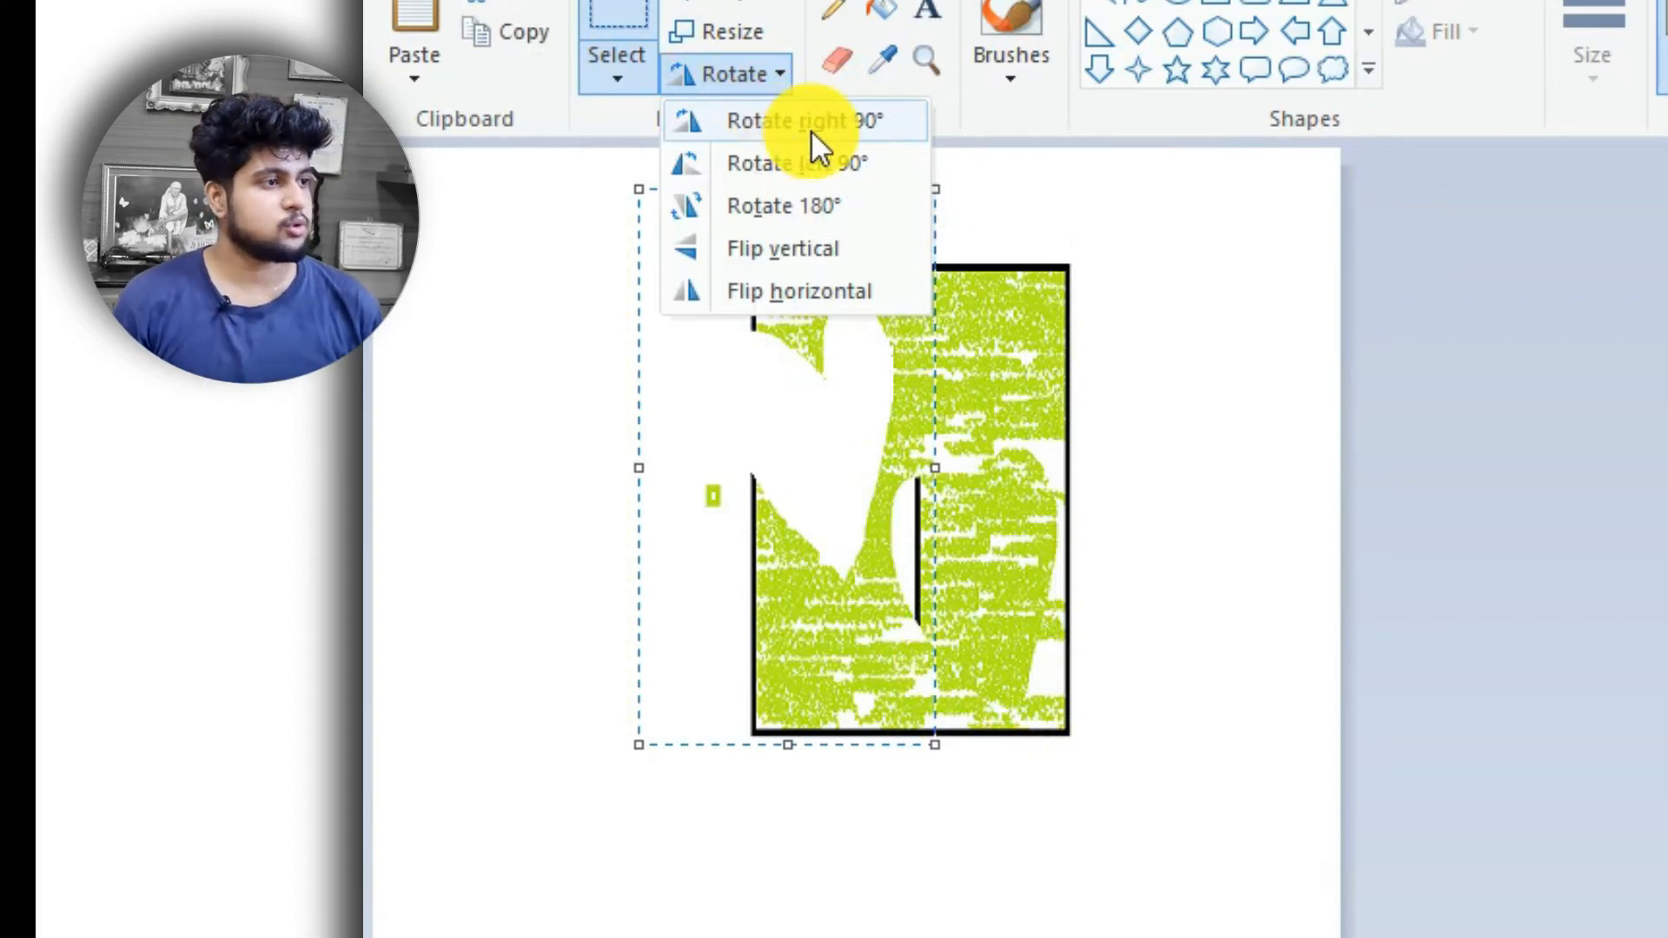
click(859, 130)
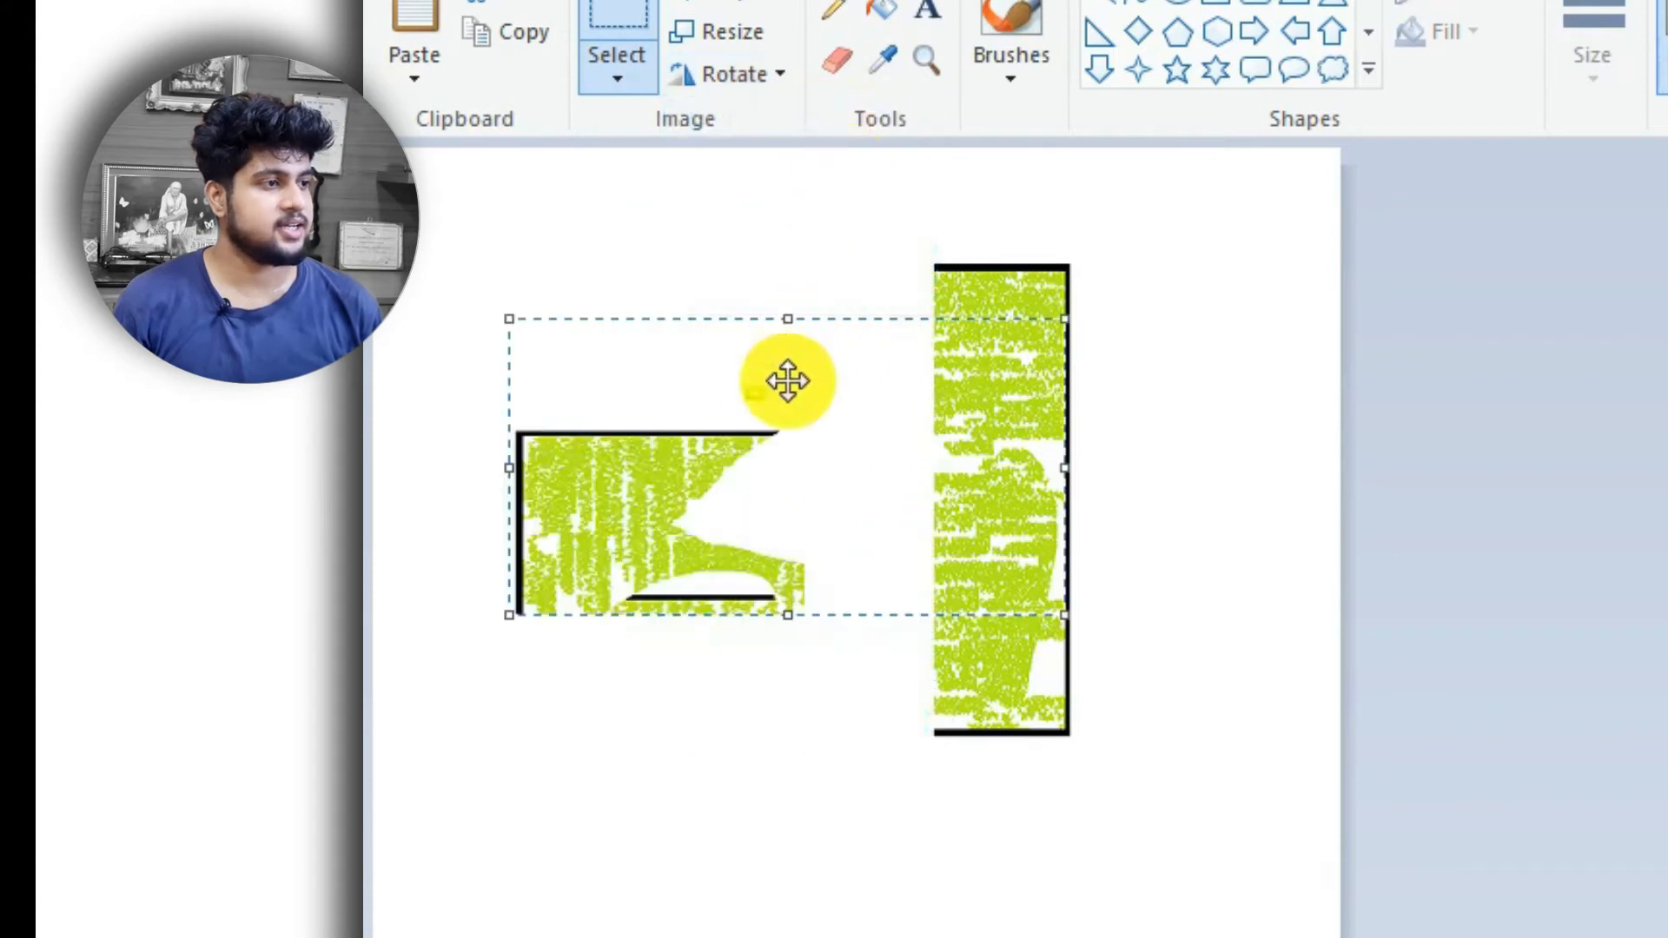
- Move the rotated fragment slightly down and flip it both vertically and horizontally
drag(790, 379, 774, 482)
click(772, 80)
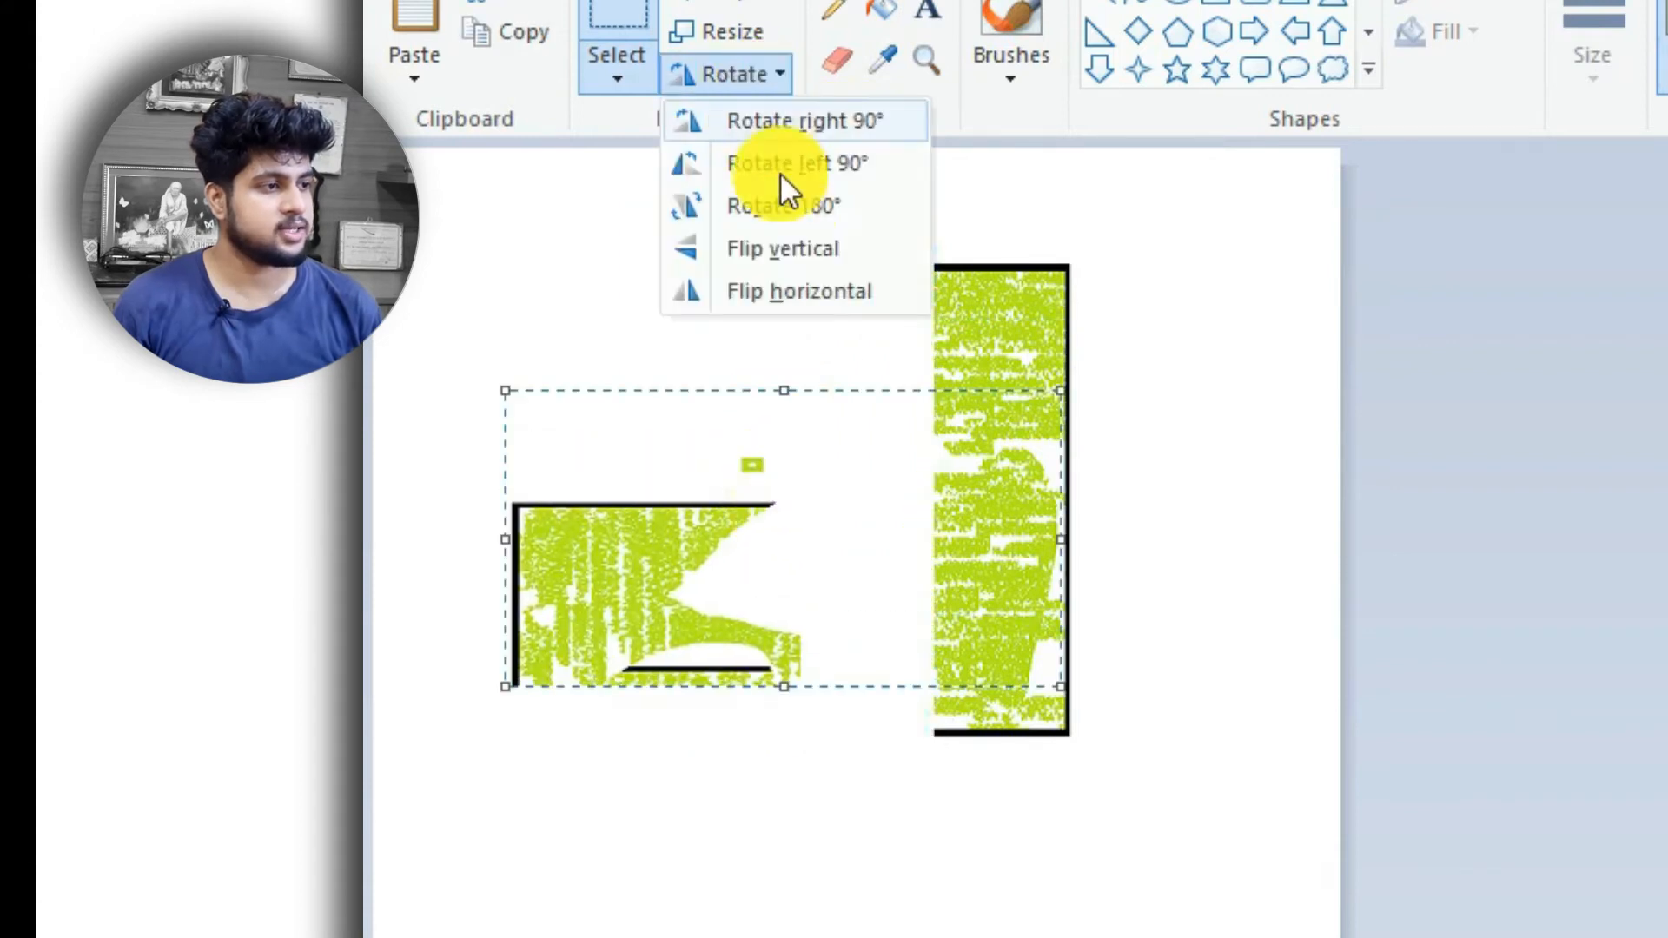
click(796, 259)
click(743, 75)
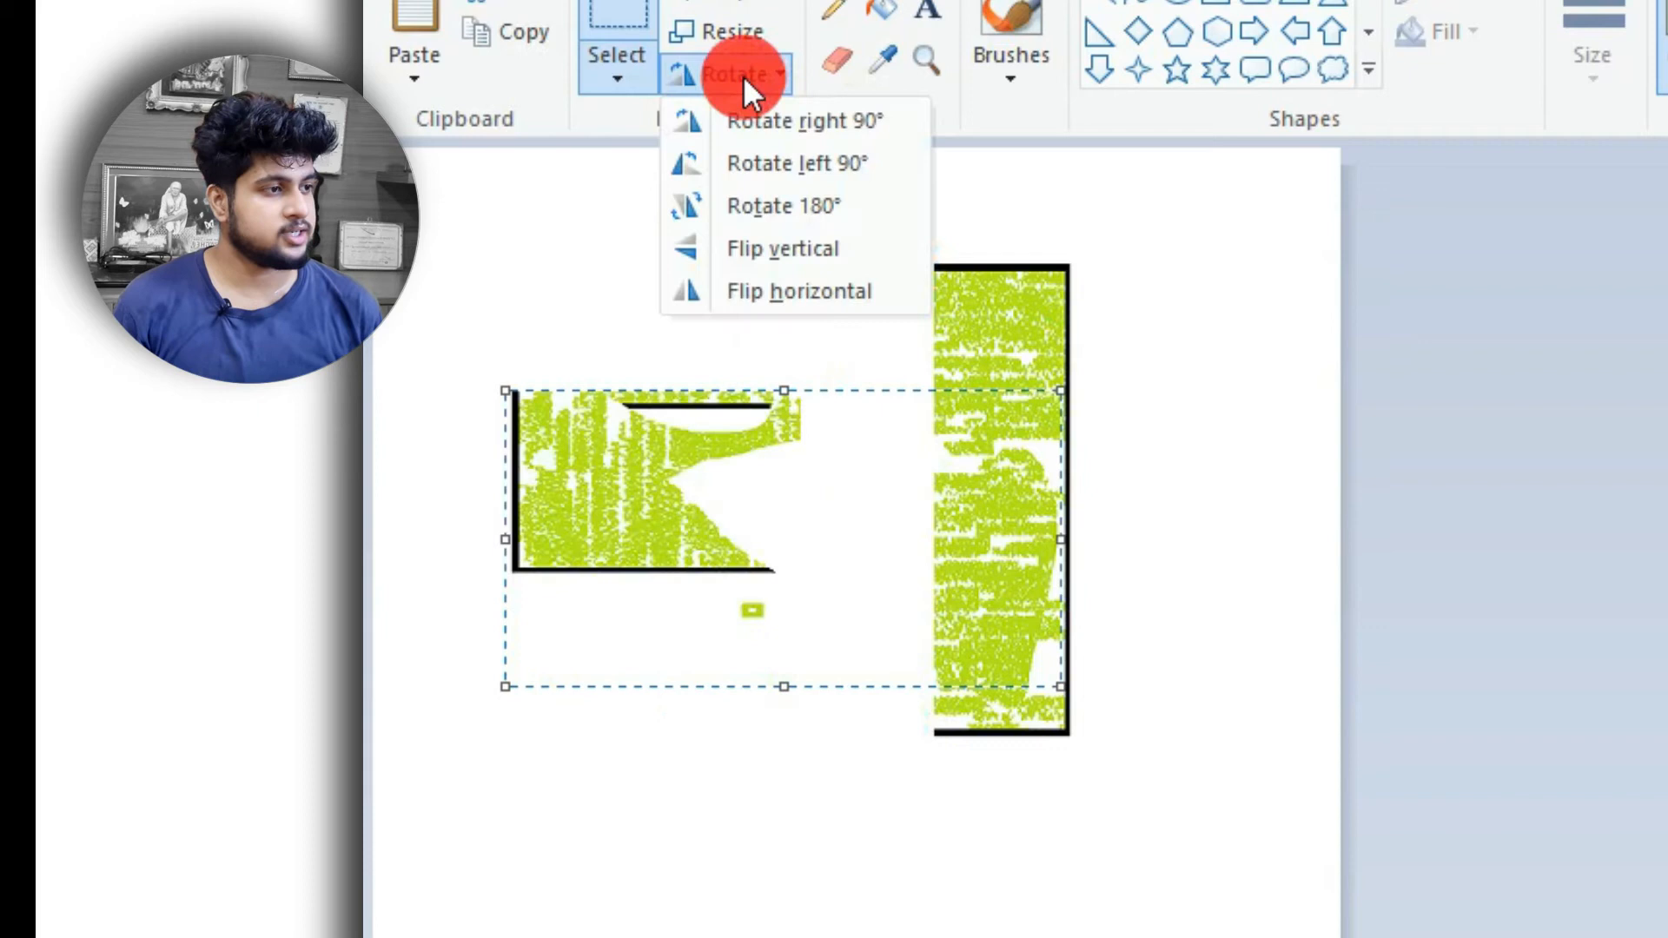
click(730, 300)
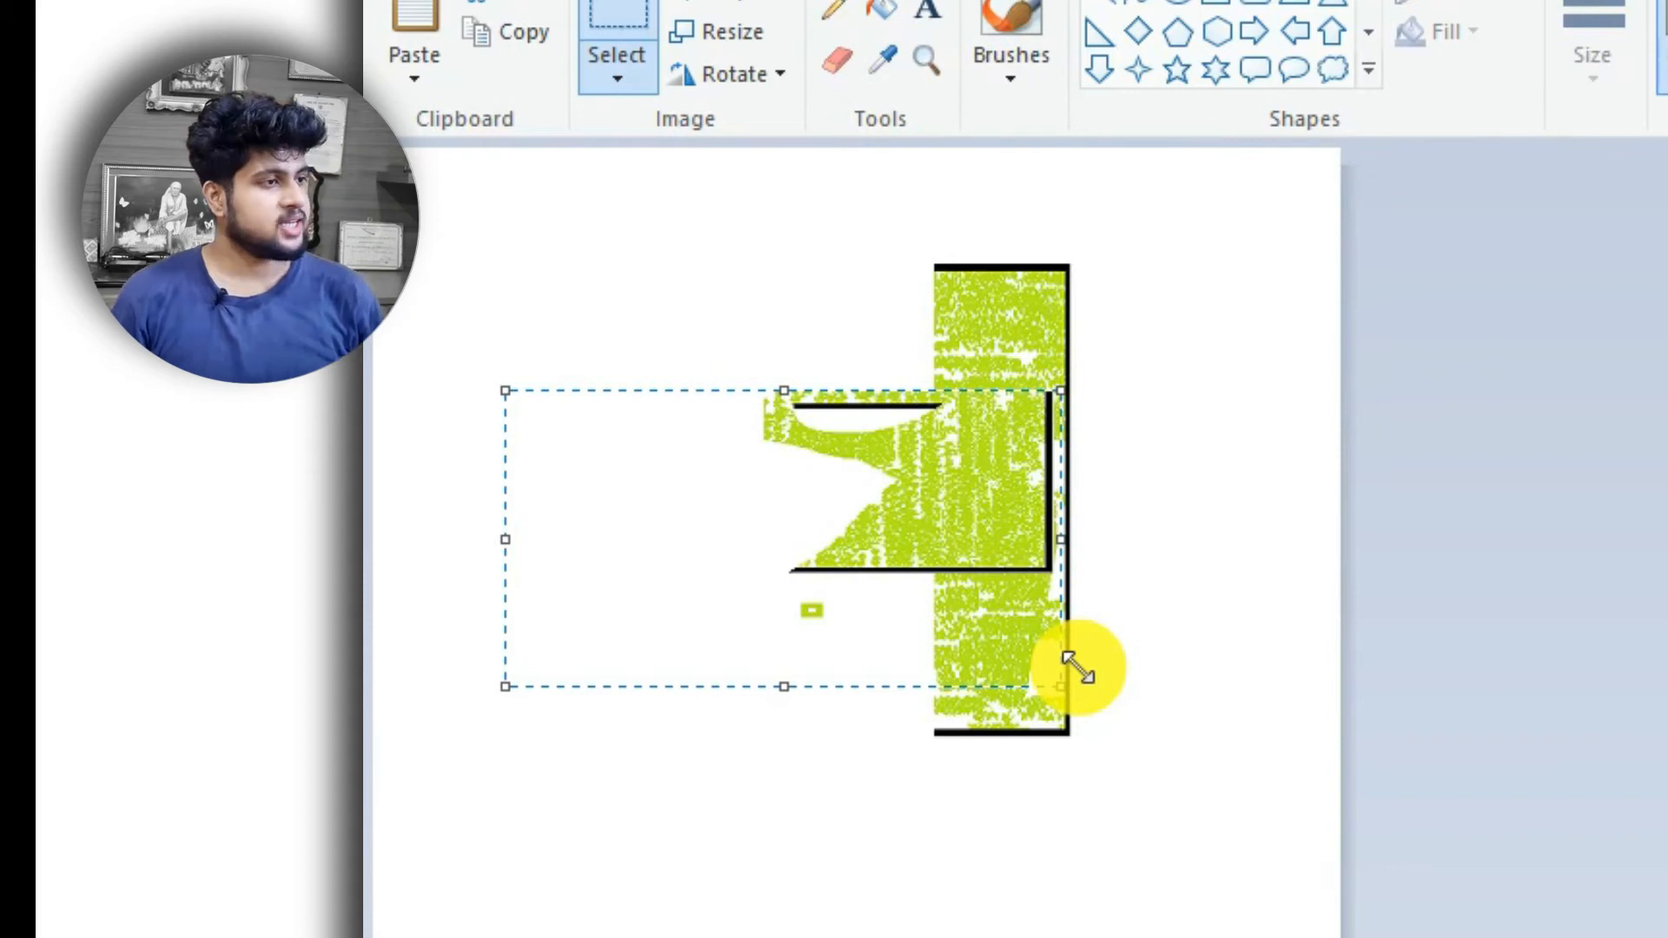
- Undo the changes to the rotated fragment and scribble thin lime strokes across the blank canvas with the Pencil
key(ctrl+z)
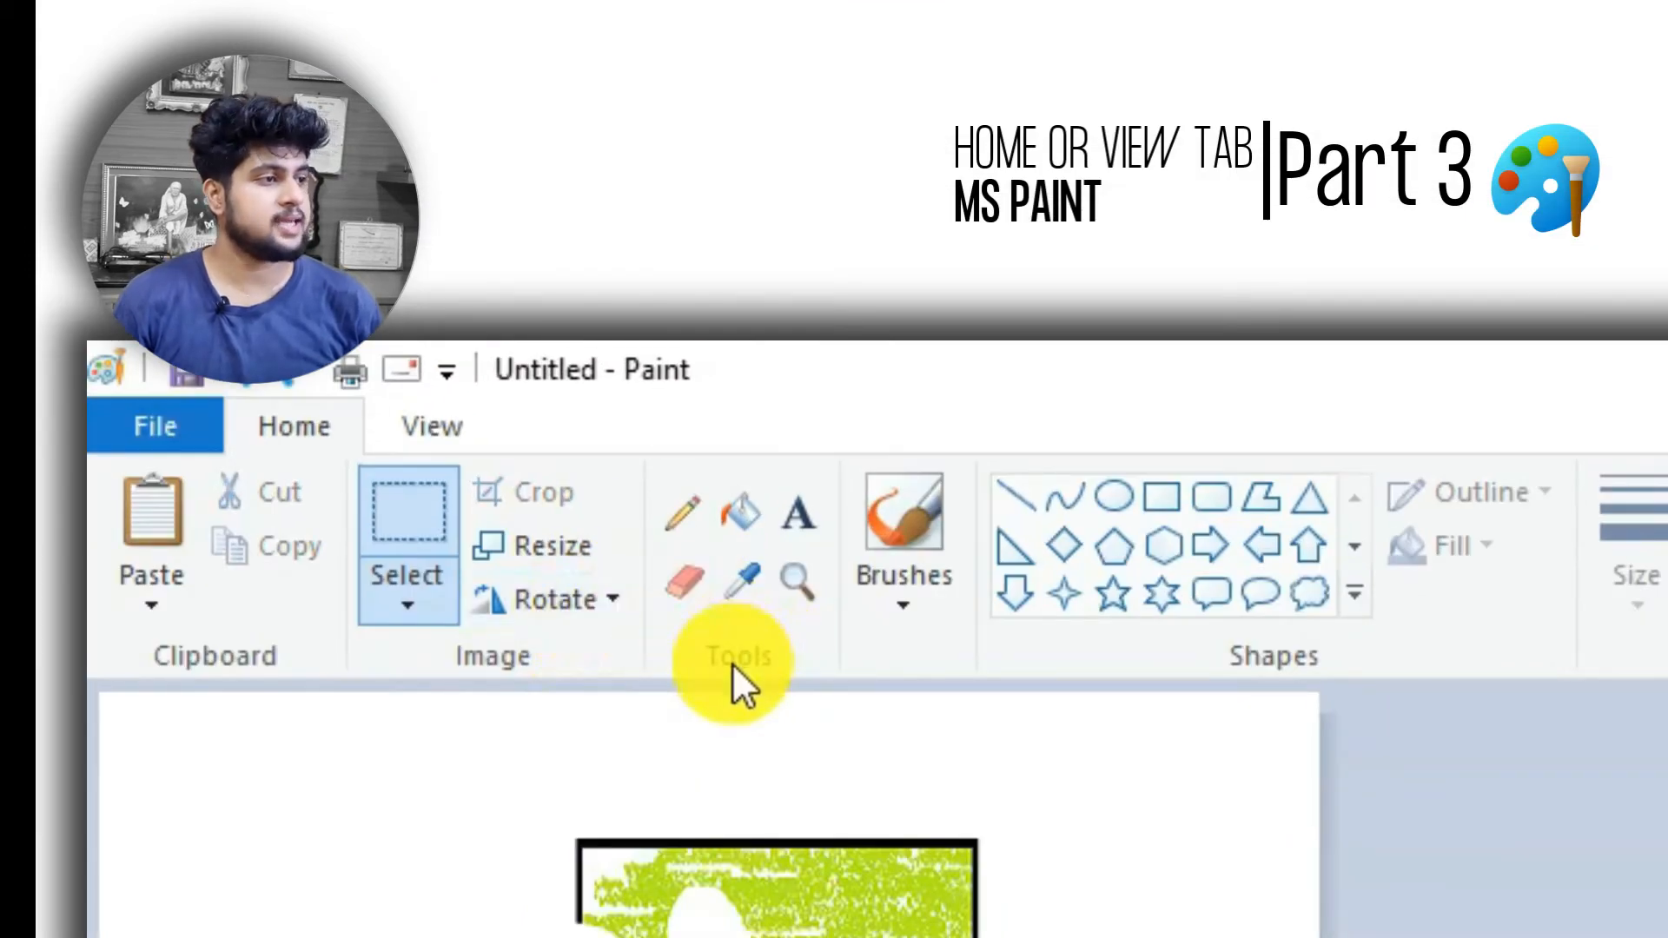
click(680, 514)
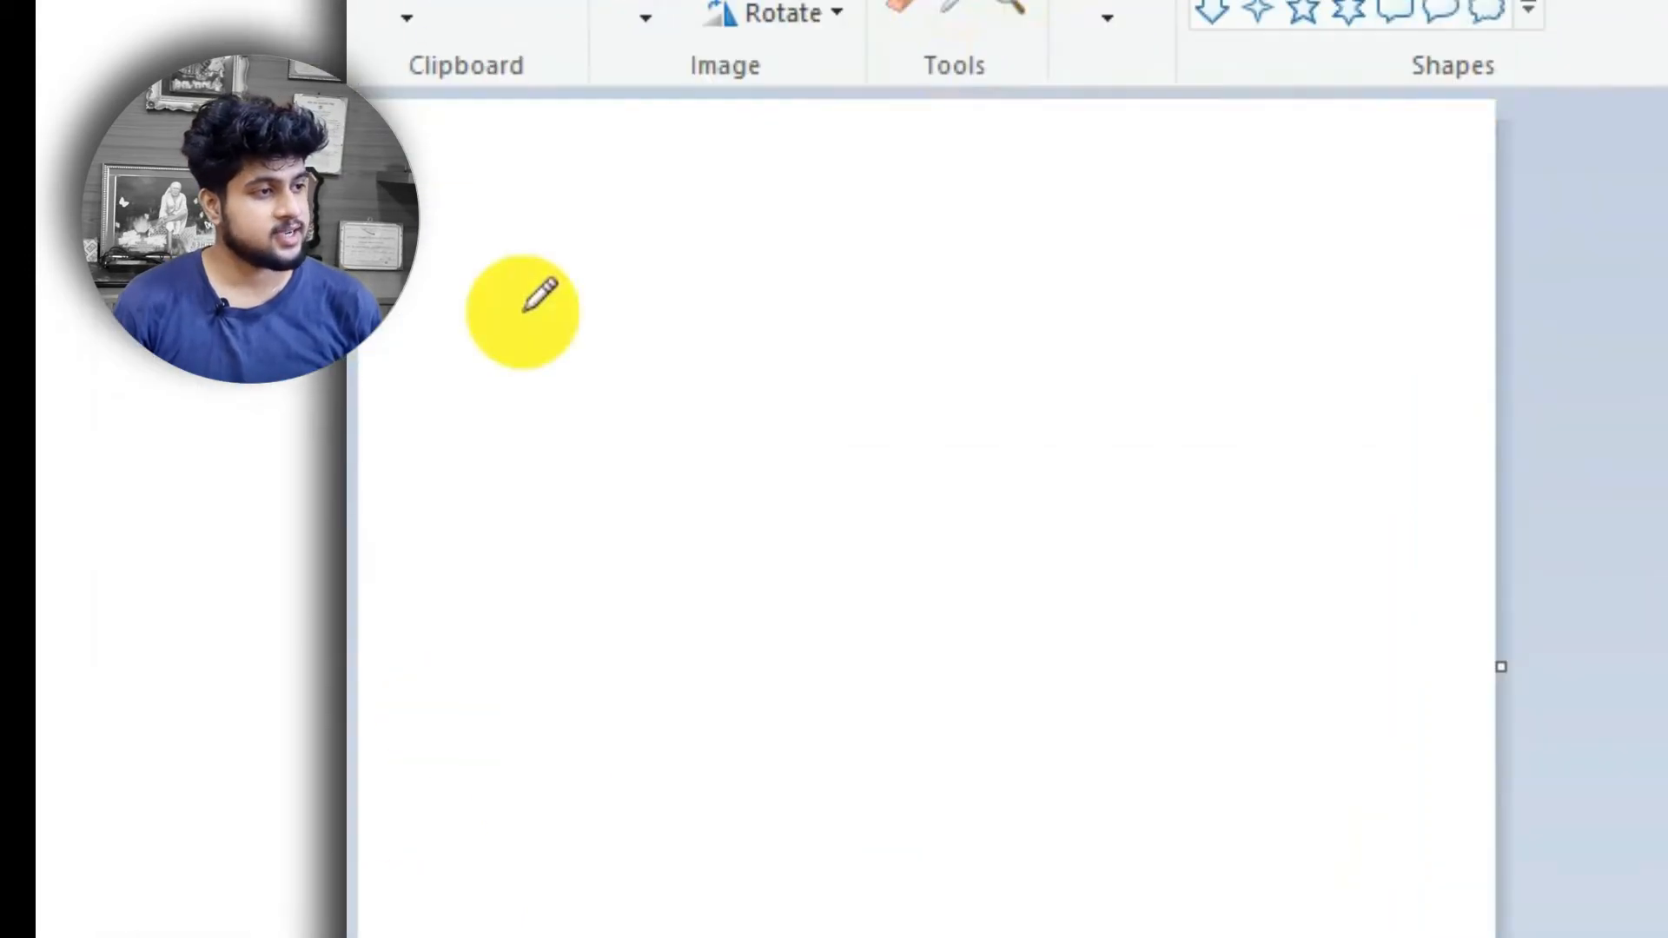
mouse_move(518, 196)
mouse_down()
mouse_move(533, 361)
mouse_move(628, 293)
mouse_move(618, 269)
mouse_move(806, 254)
mouse_move(1026, 522)
mouse_move(828, 763)
mouse_move(813, 698)
mouse_move(677, 699)
mouse_move(523, 556)
mouse_move(512, 158)
mouse_move(841, 297)
mouse_up()
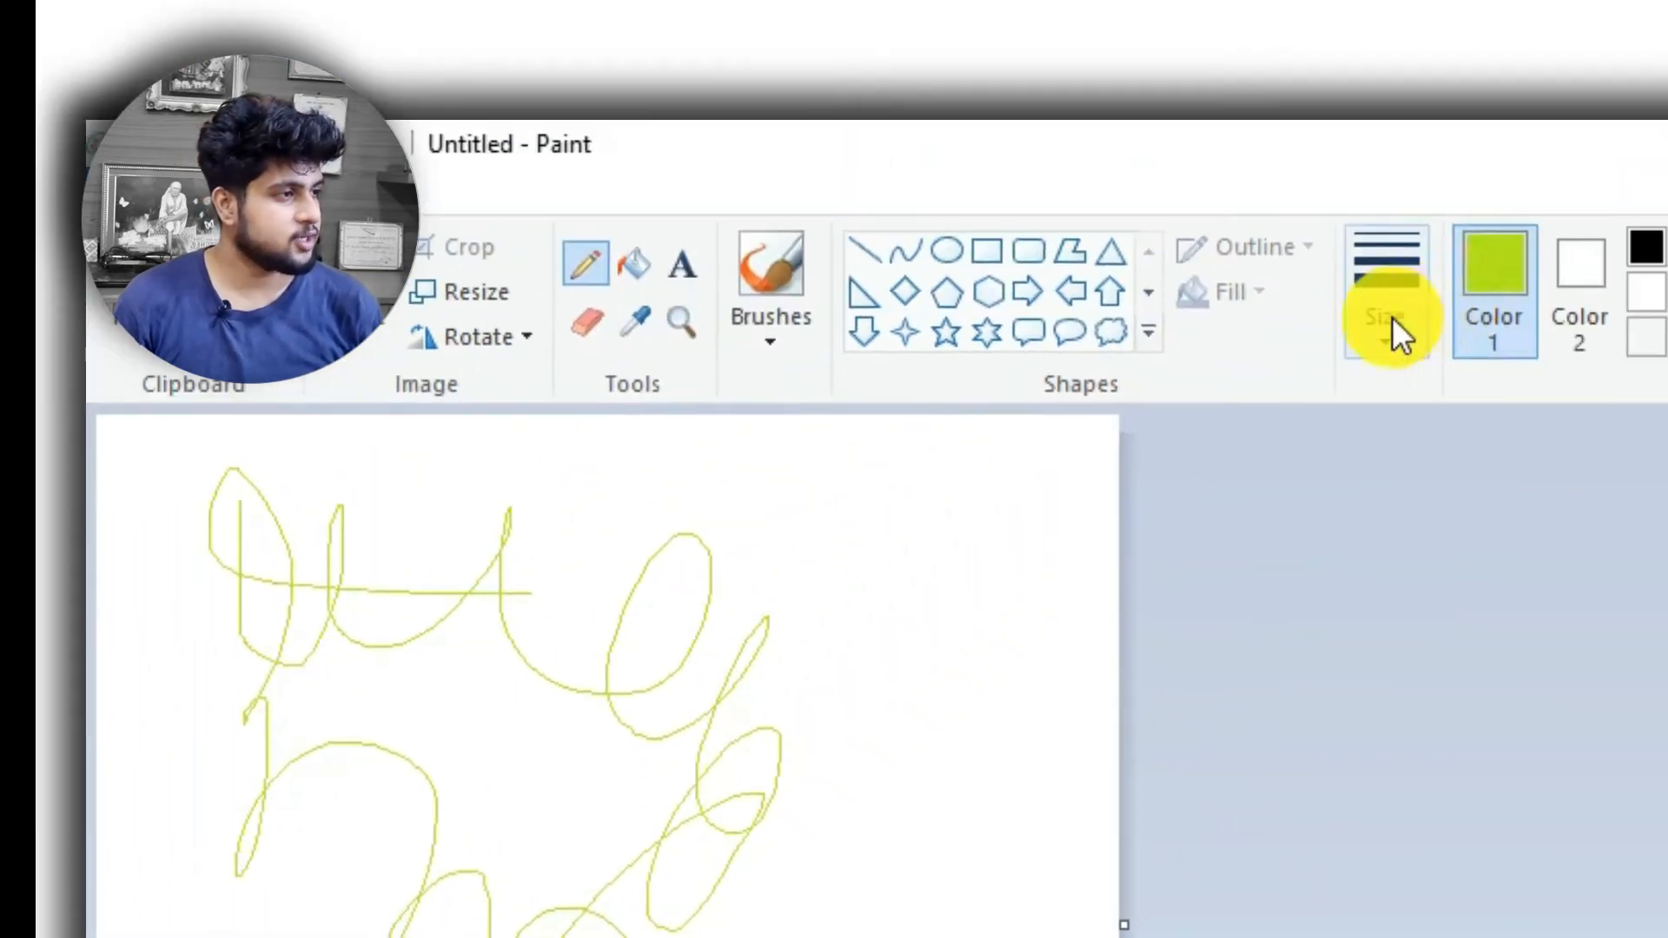
- Set the Pencil to the thickest line size, scribble lime loops over the thin strokes, and undo all the scribbles
click(1373, 334)
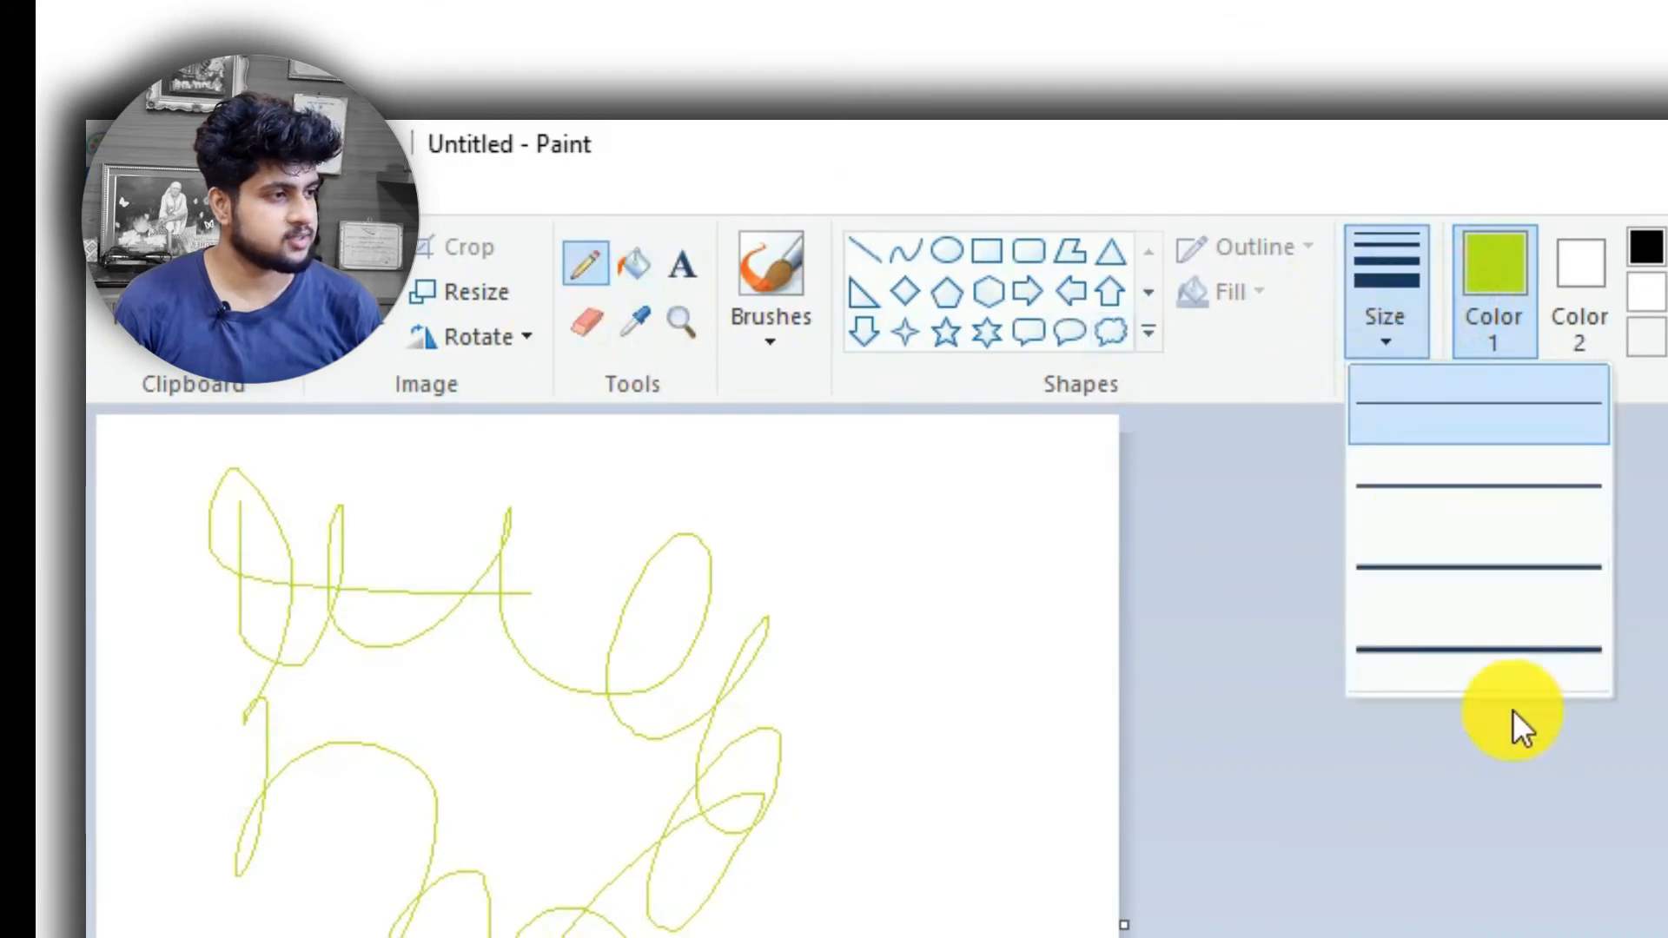
click(1504, 671)
mouse_move(801, 767)
mouse_down()
mouse_move(682, 756)
mouse_move(622, 633)
mouse_move(382, 761)
mouse_up()
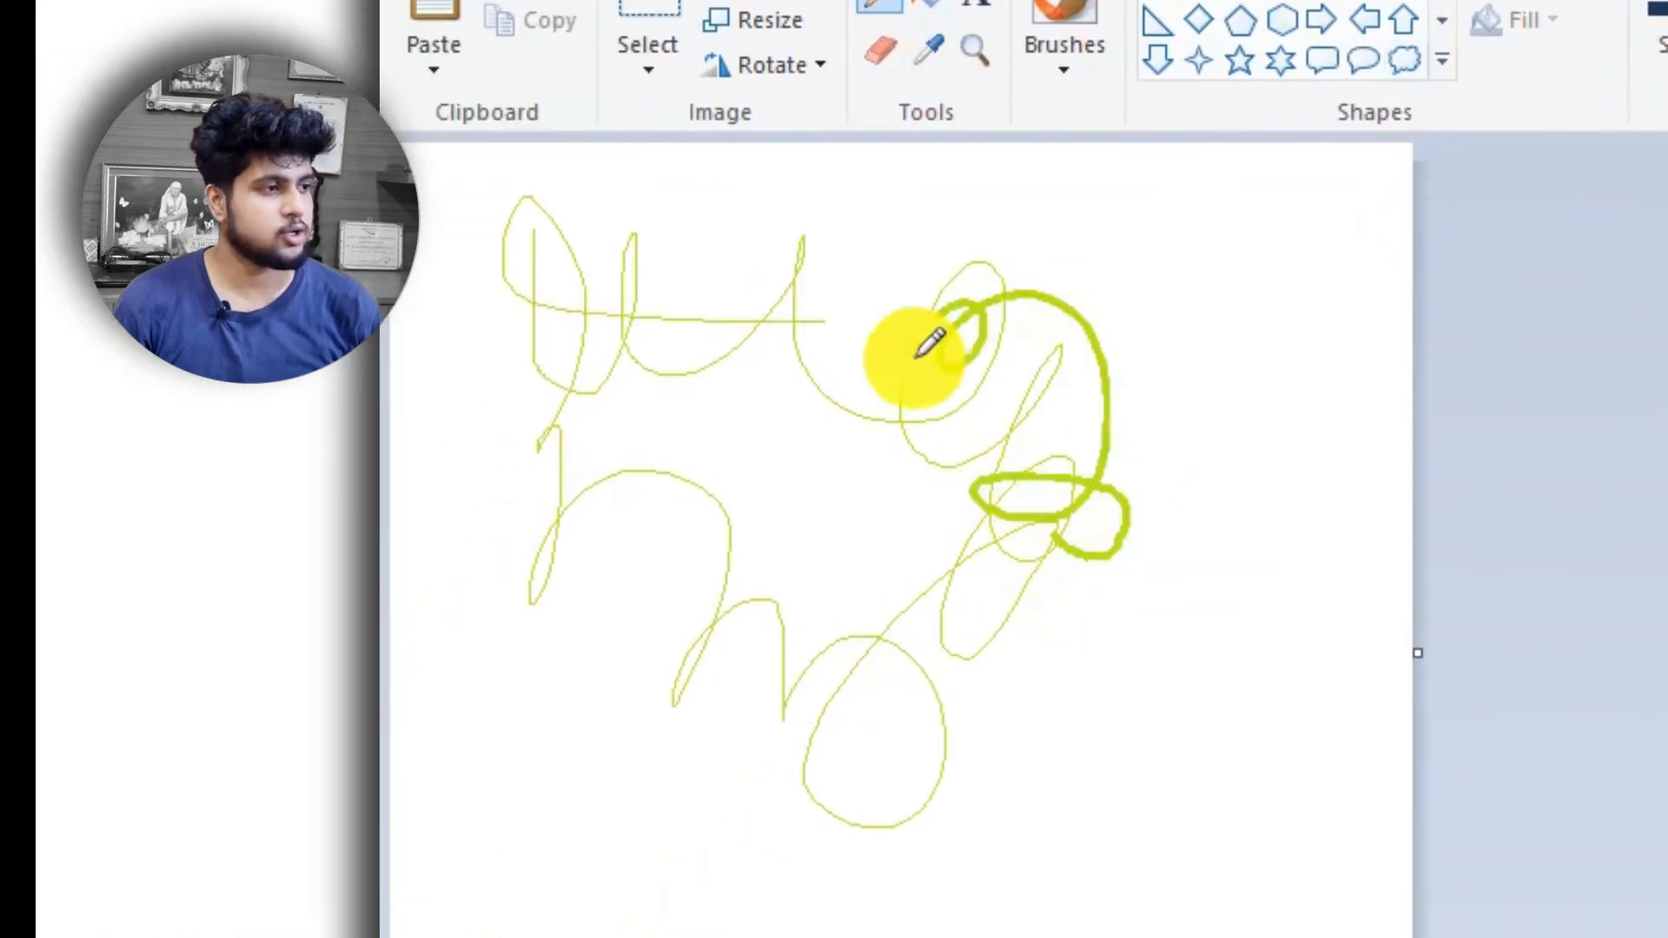
mouse_move(675, 489)
mouse_down()
mouse_move(924, 663)
mouse_move(1214, 503)
mouse_move(1181, 528)
mouse_up()
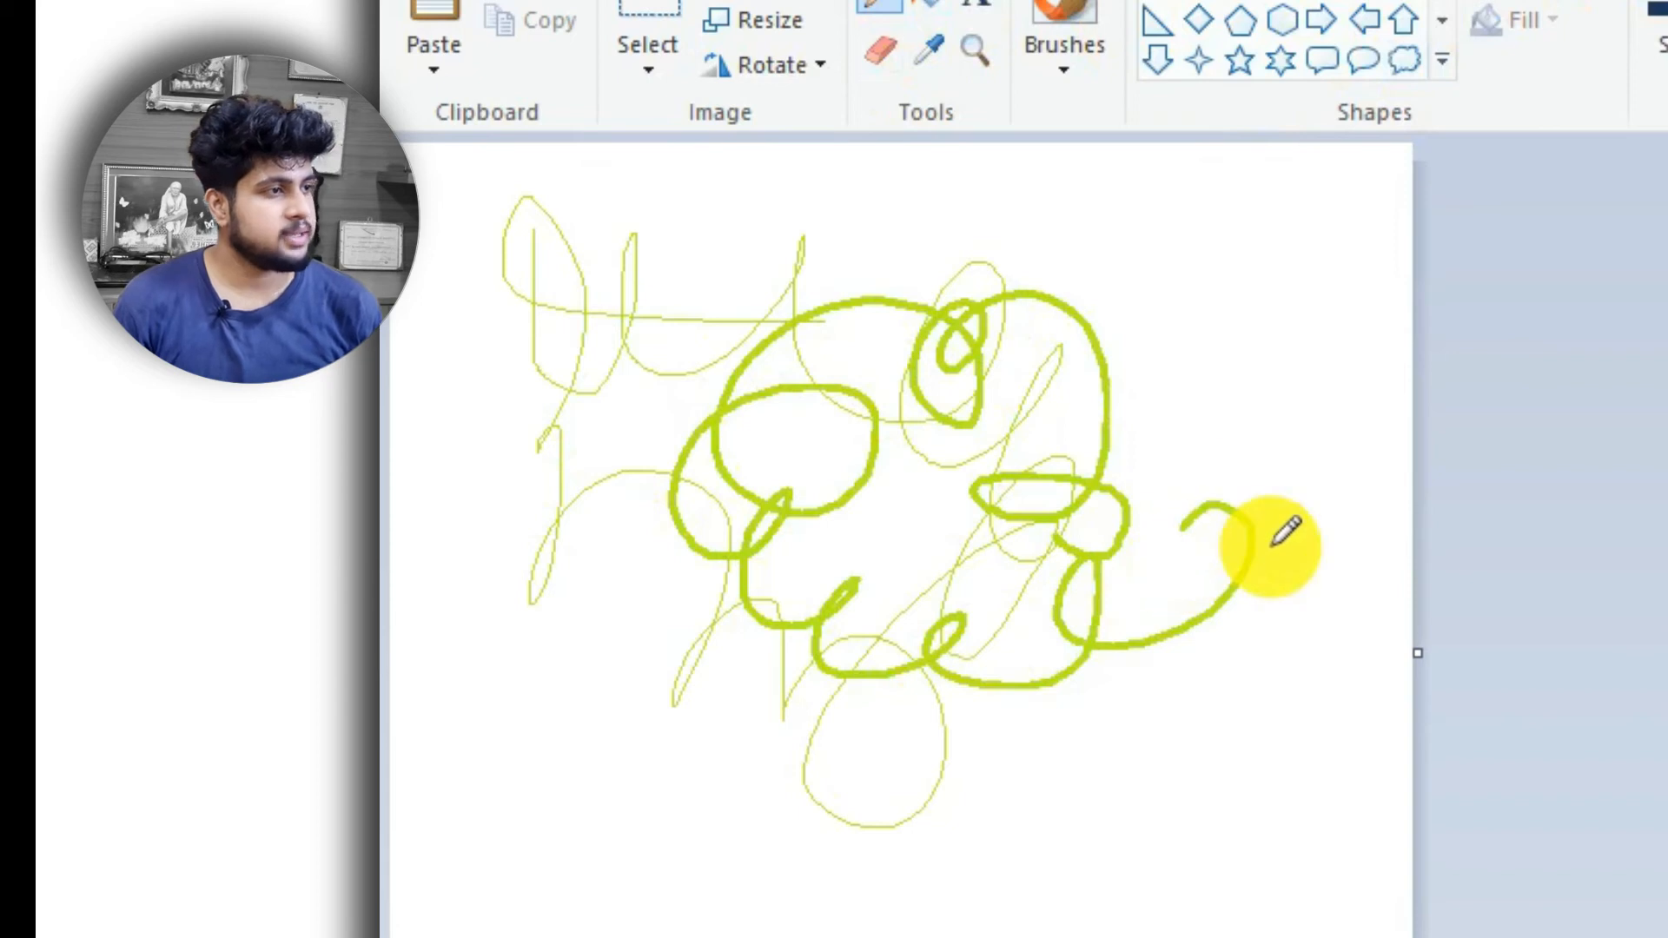
key(ctrl+z)
key(ctrl+z)
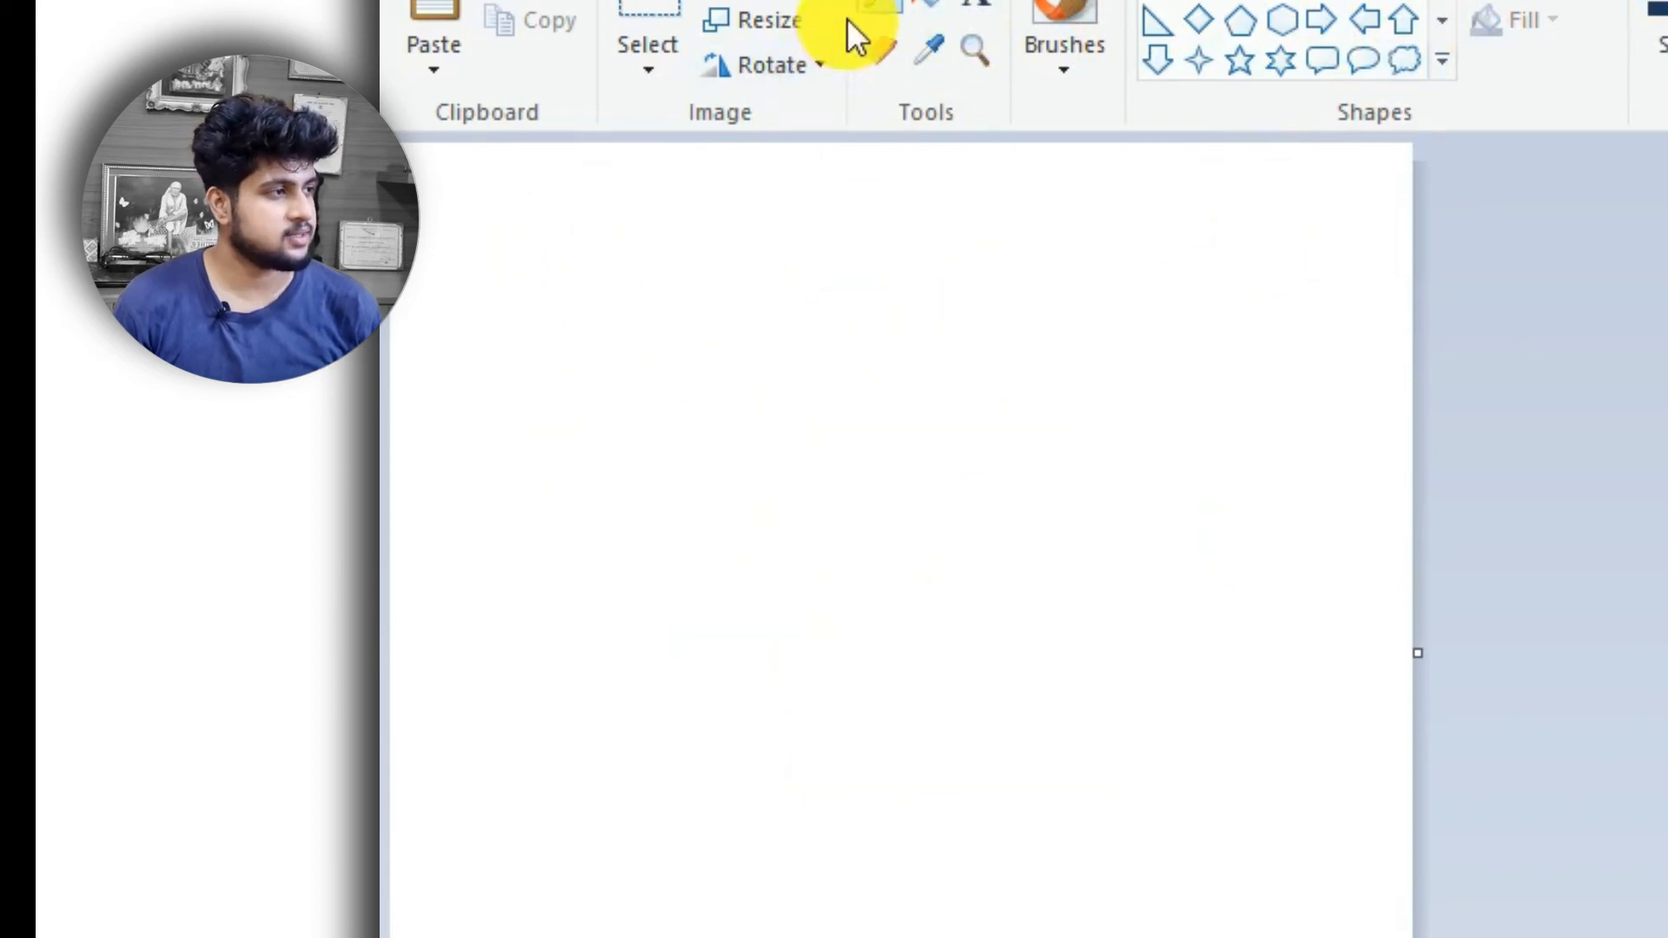
- Scribble loops with the thick Pencil in gold and in light turquoise, and undo all of these strokes
click(881, 3)
mouse_move(274, 702)
mouse_down()
mouse_move(254, 779)
mouse_move(421, 882)
mouse_move(370, 678)
mouse_up()
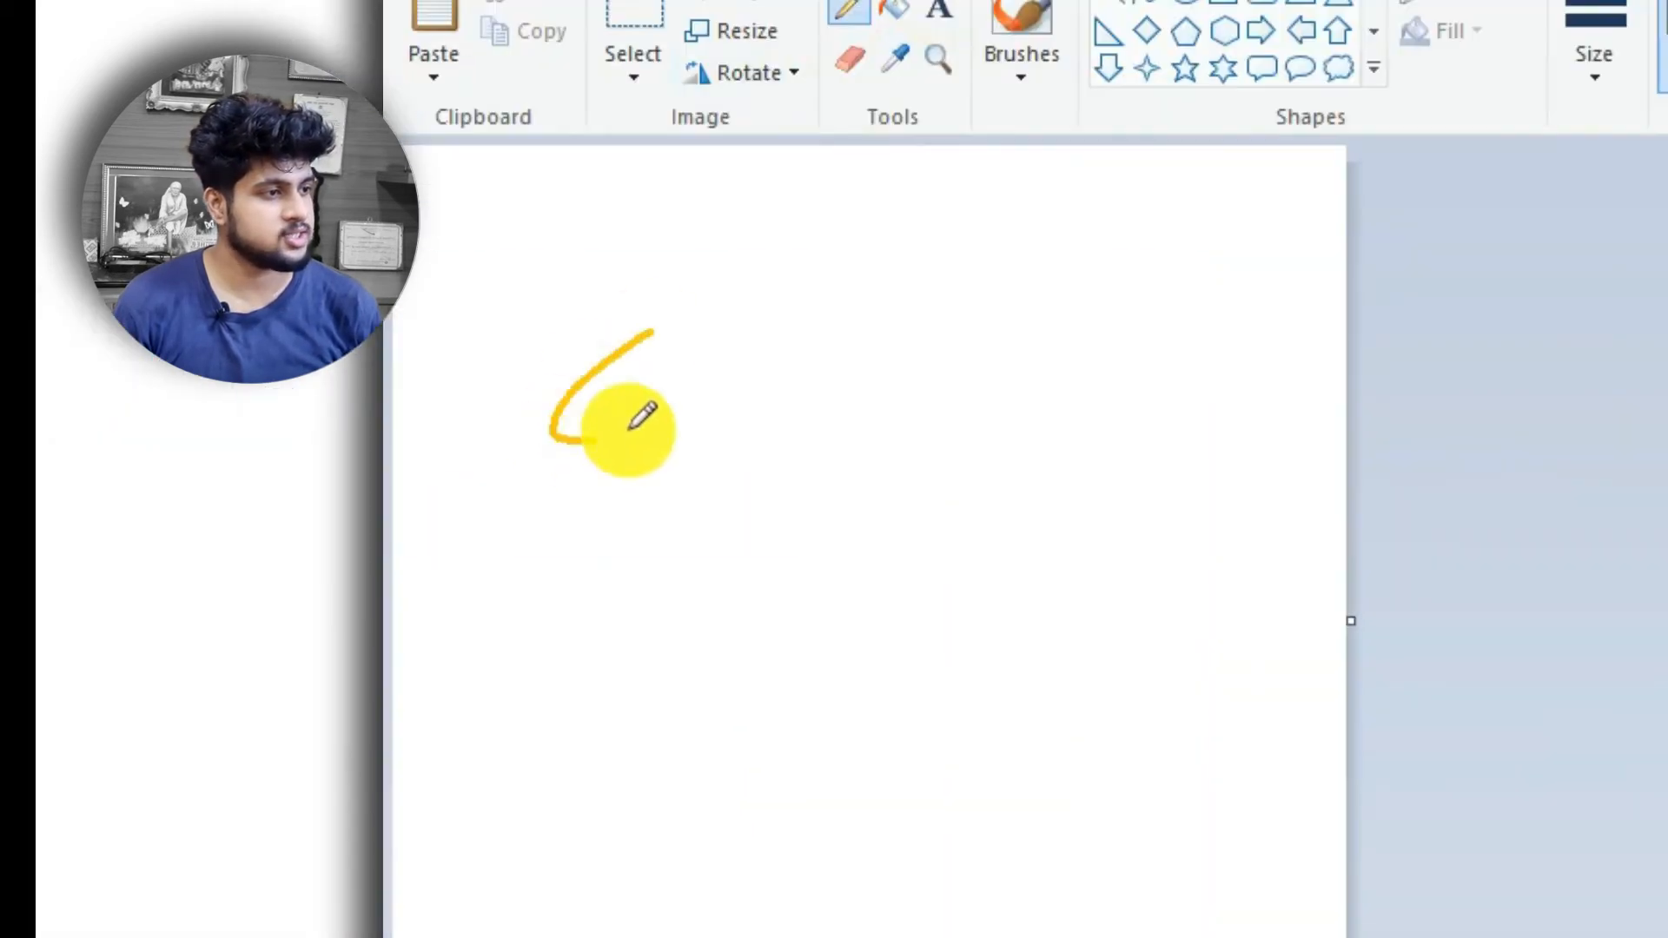
mouse_move(776, 301)
mouse_down()
mouse_move(652, 302)
mouse_move(554, 513)
mouse_move(908, 479)
mouse_move(697, 205)
mouse_move(489, 287)
mouse_up()
drag(578, 686, 860, 936)
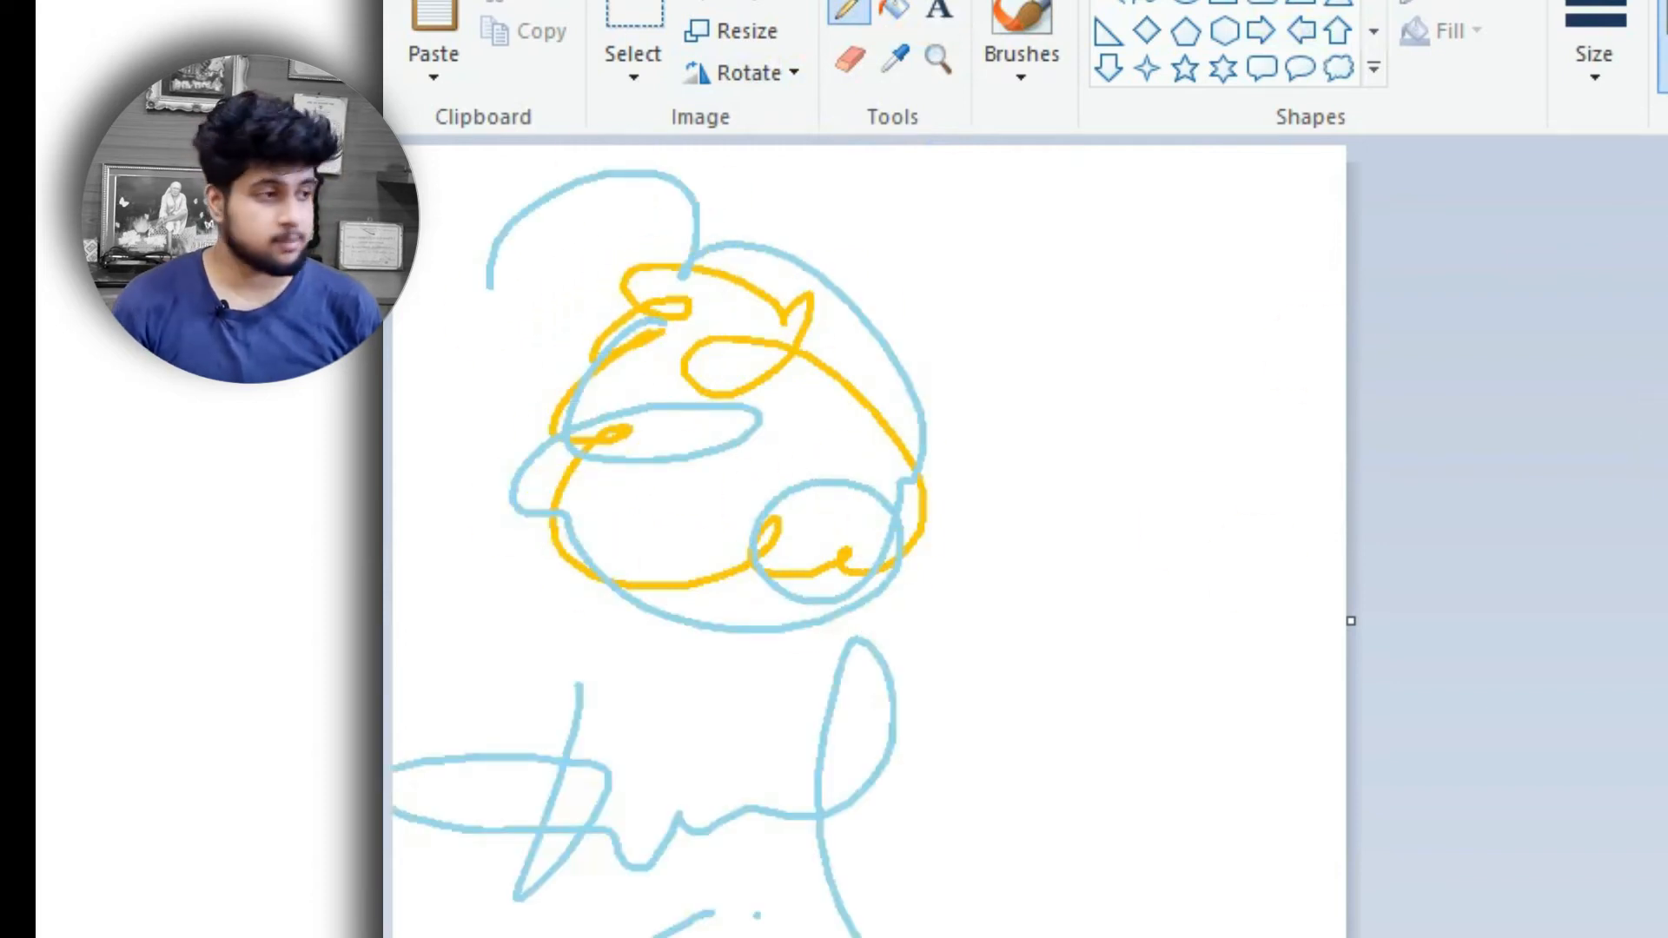
key(ctrl+z)
key(ctrl+z)
key(ctrl+z)
key(ctrl+z)
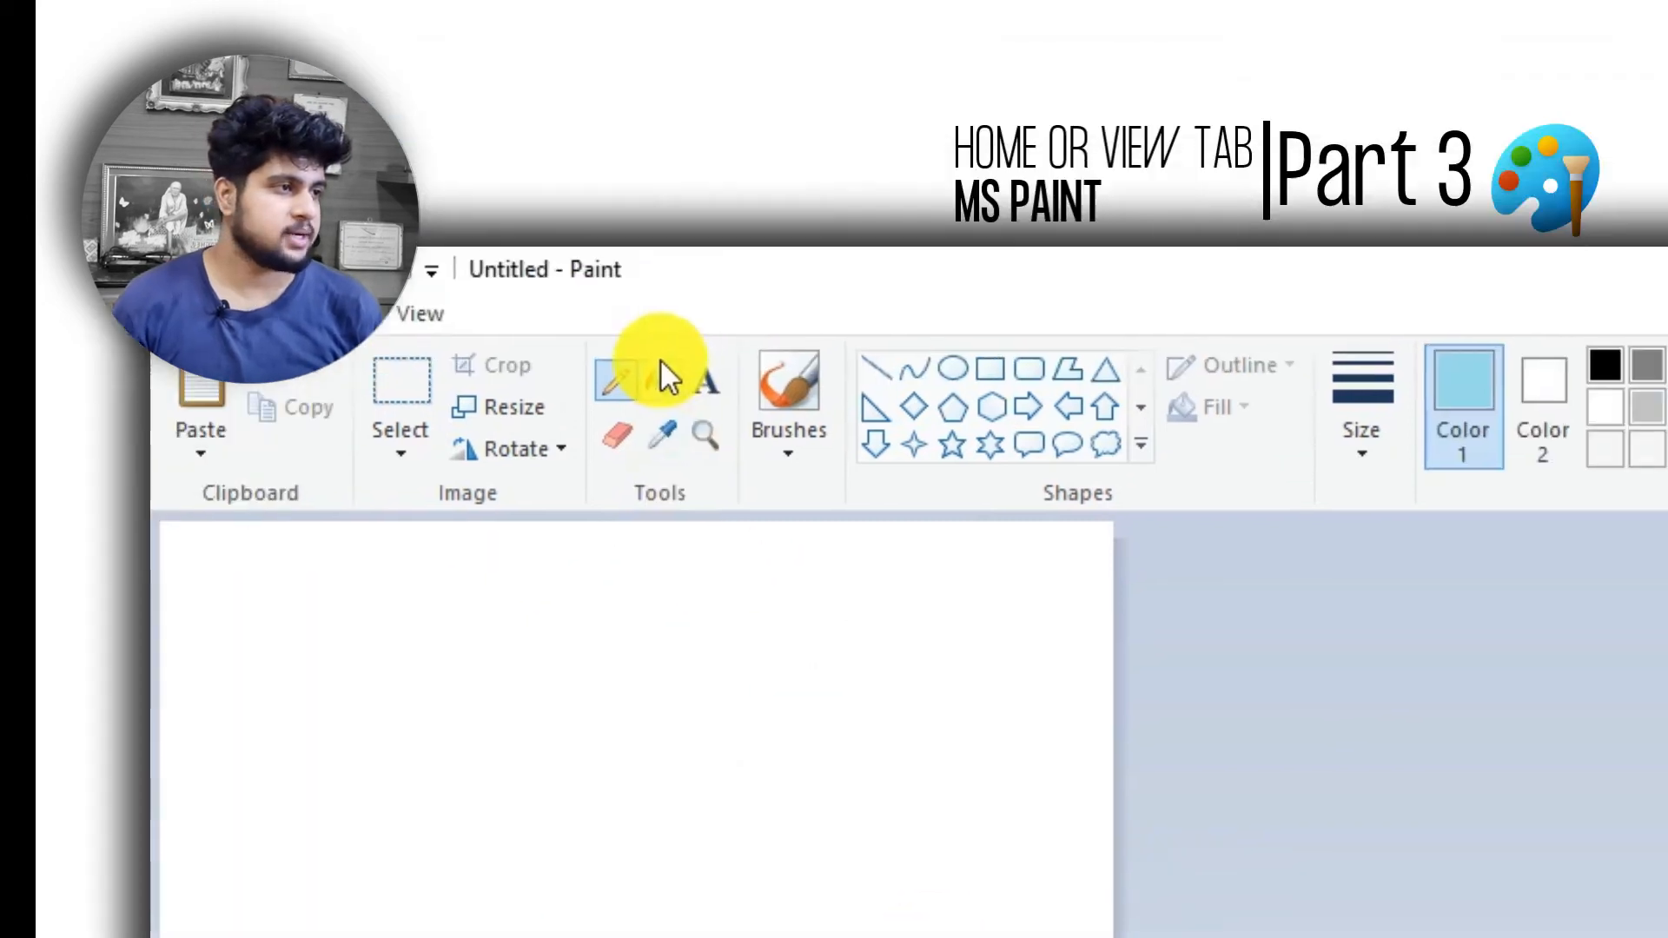
- Draw a thick light turquoise rectangle with an empty interior in the middle of the canvas
click(658, 381)
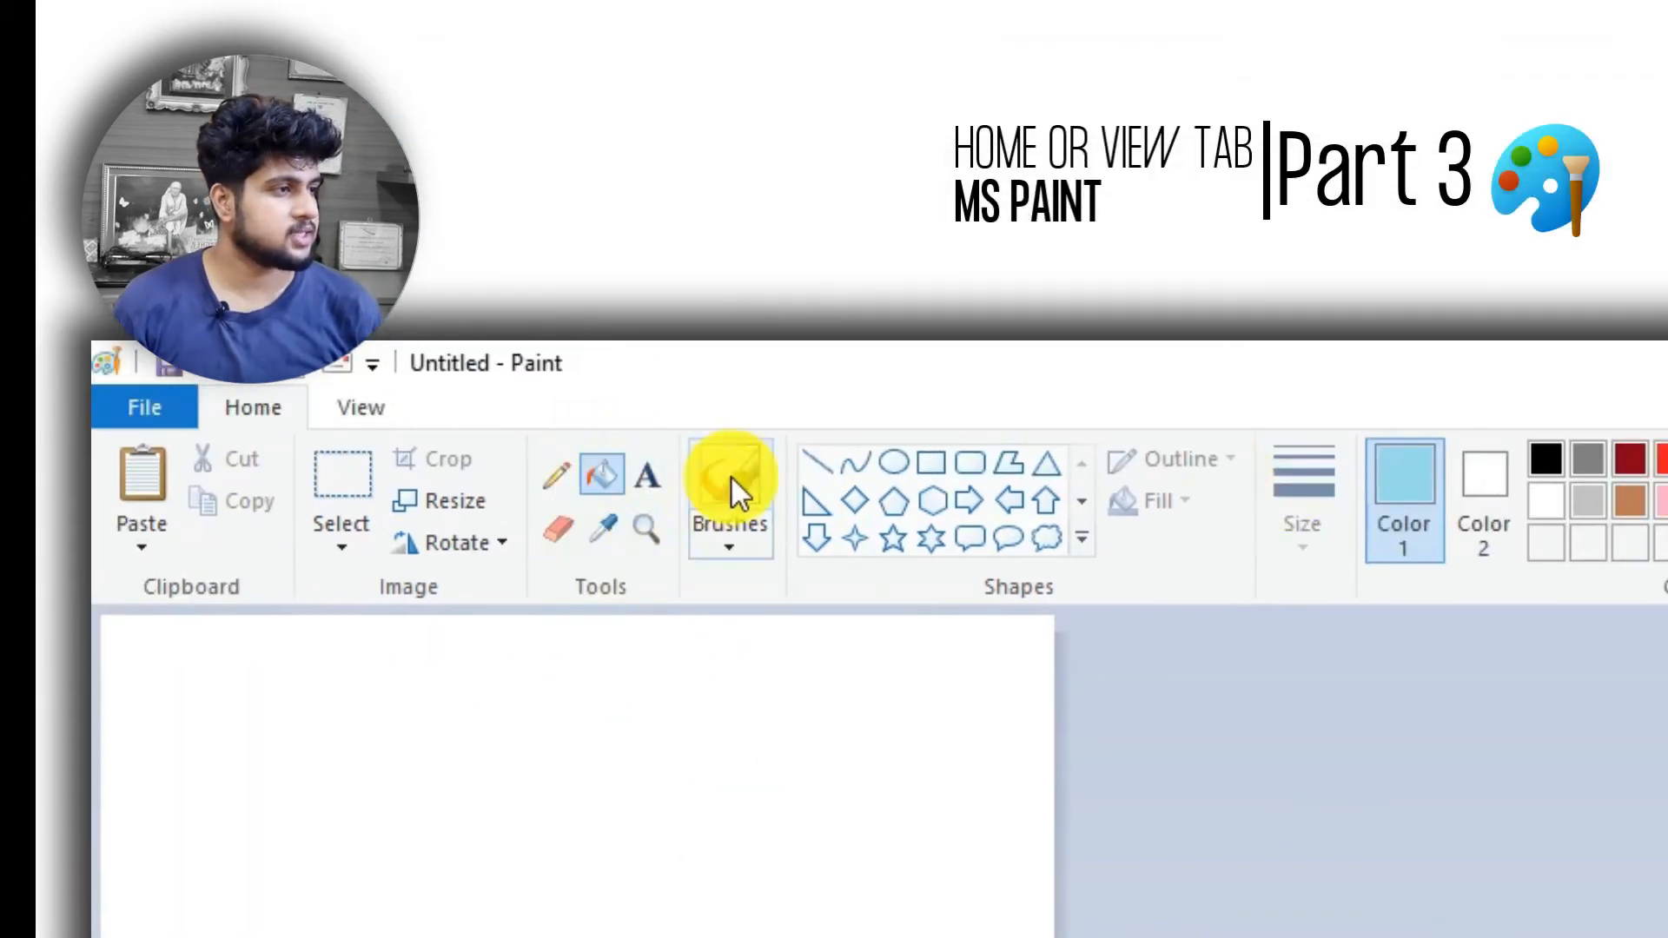
click(904, 474)
click(929, 465)
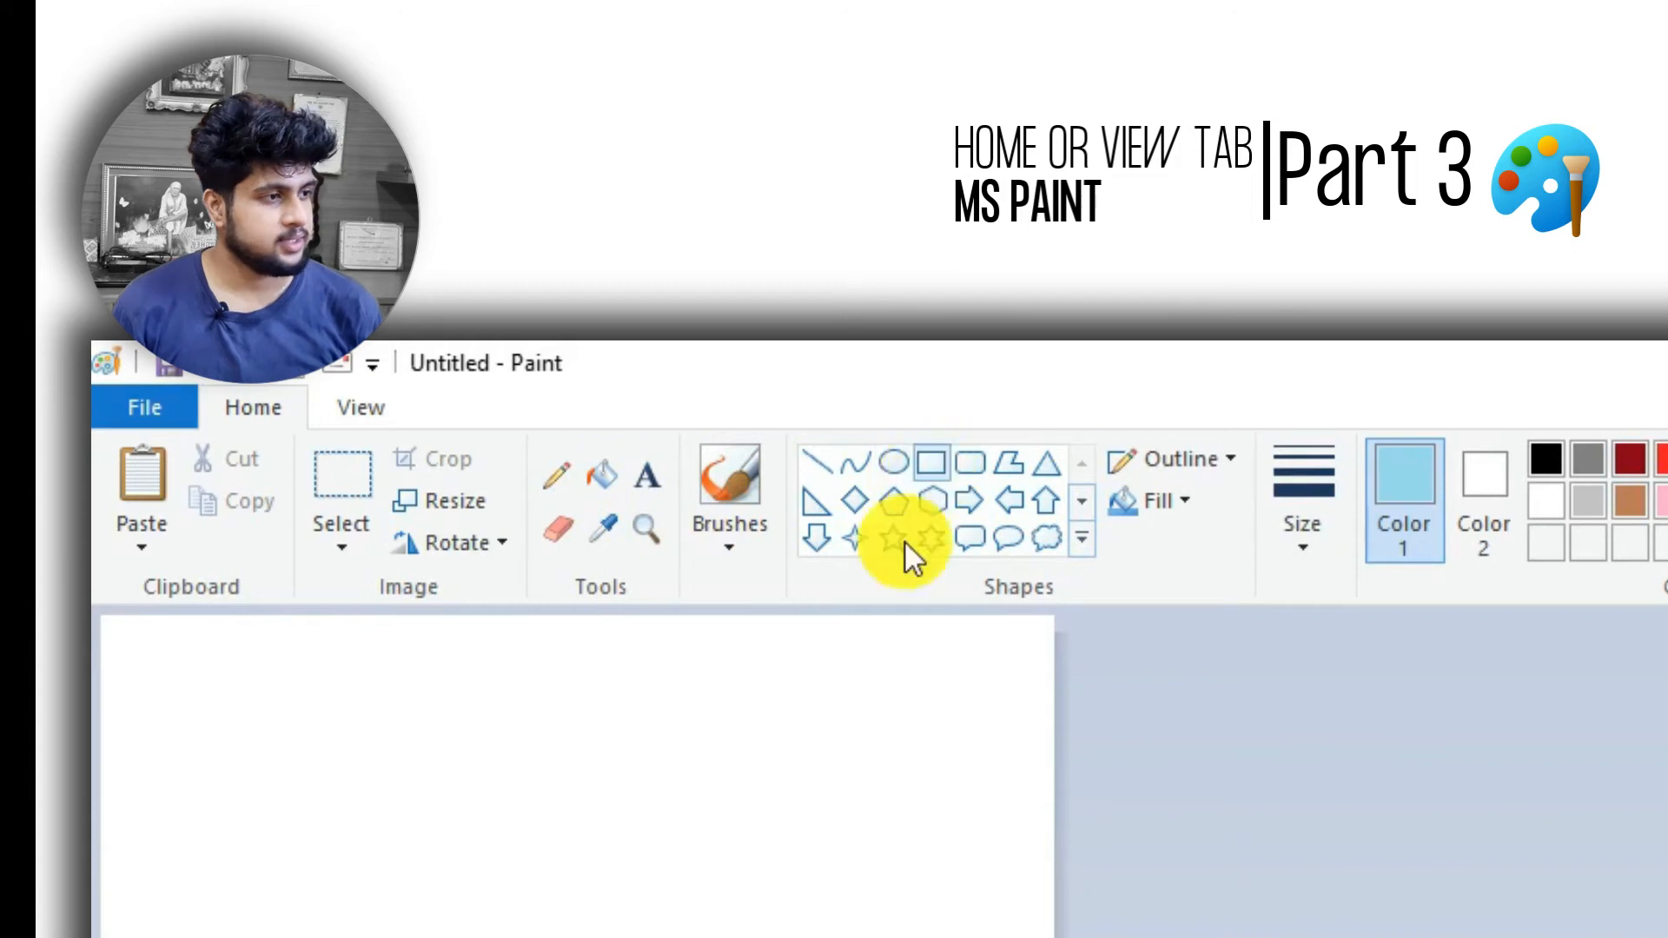
drag(363, 844, 763, 937)
drag(1095, 869, 1095, 869)
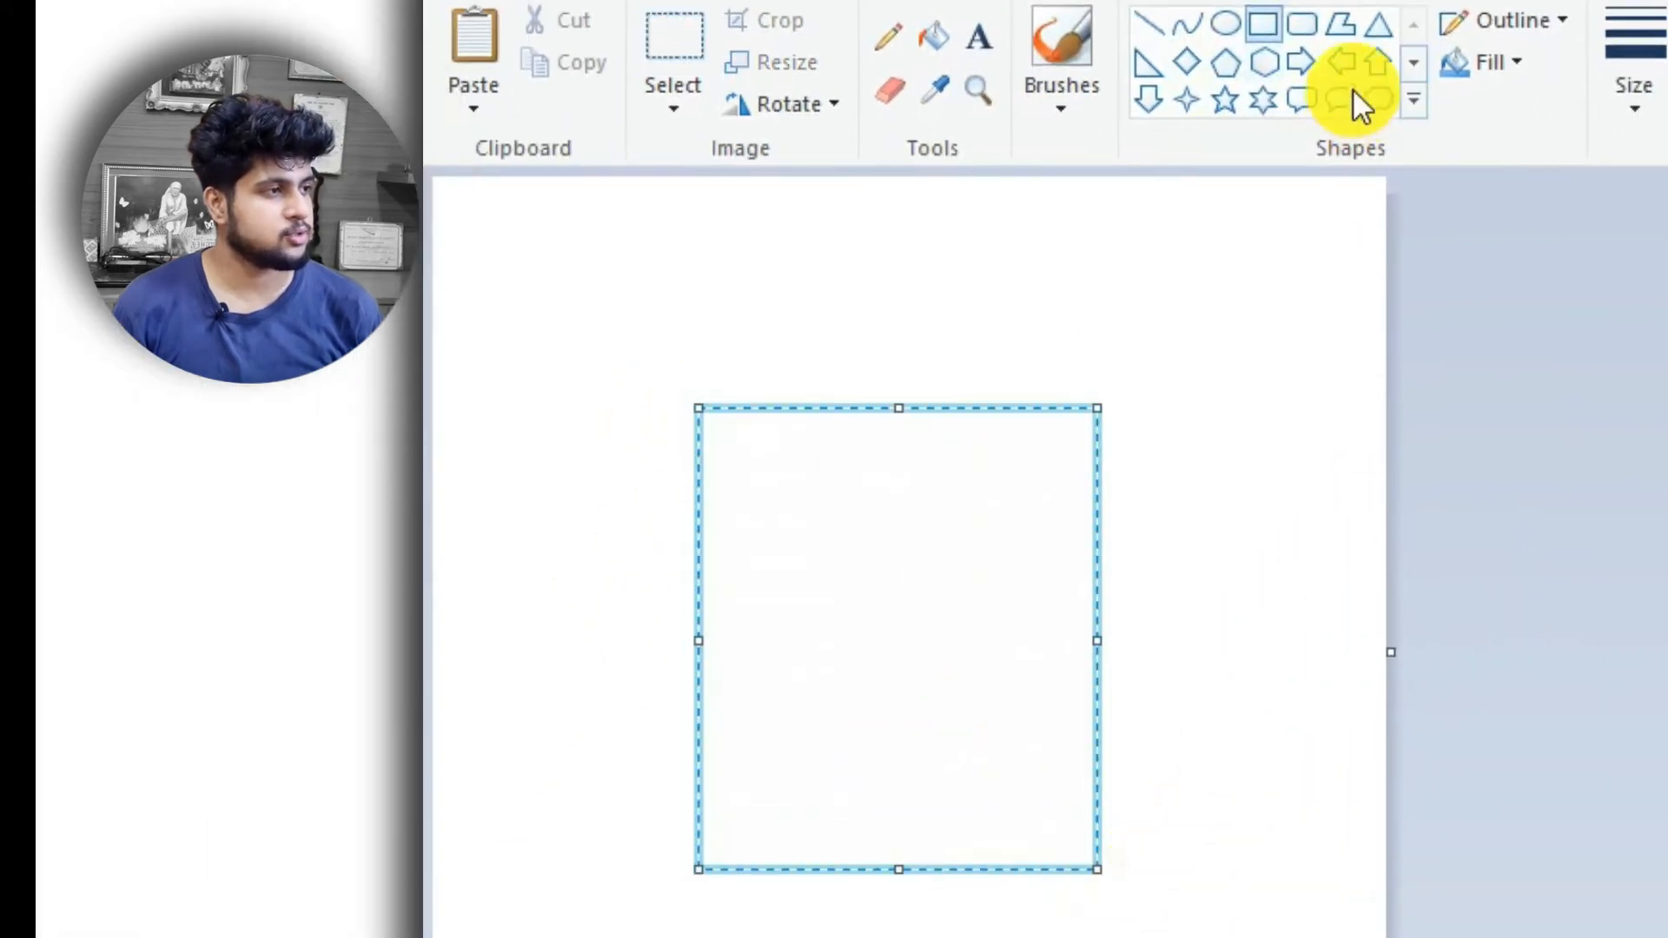
click(1491, 62)
click(1486, 109)
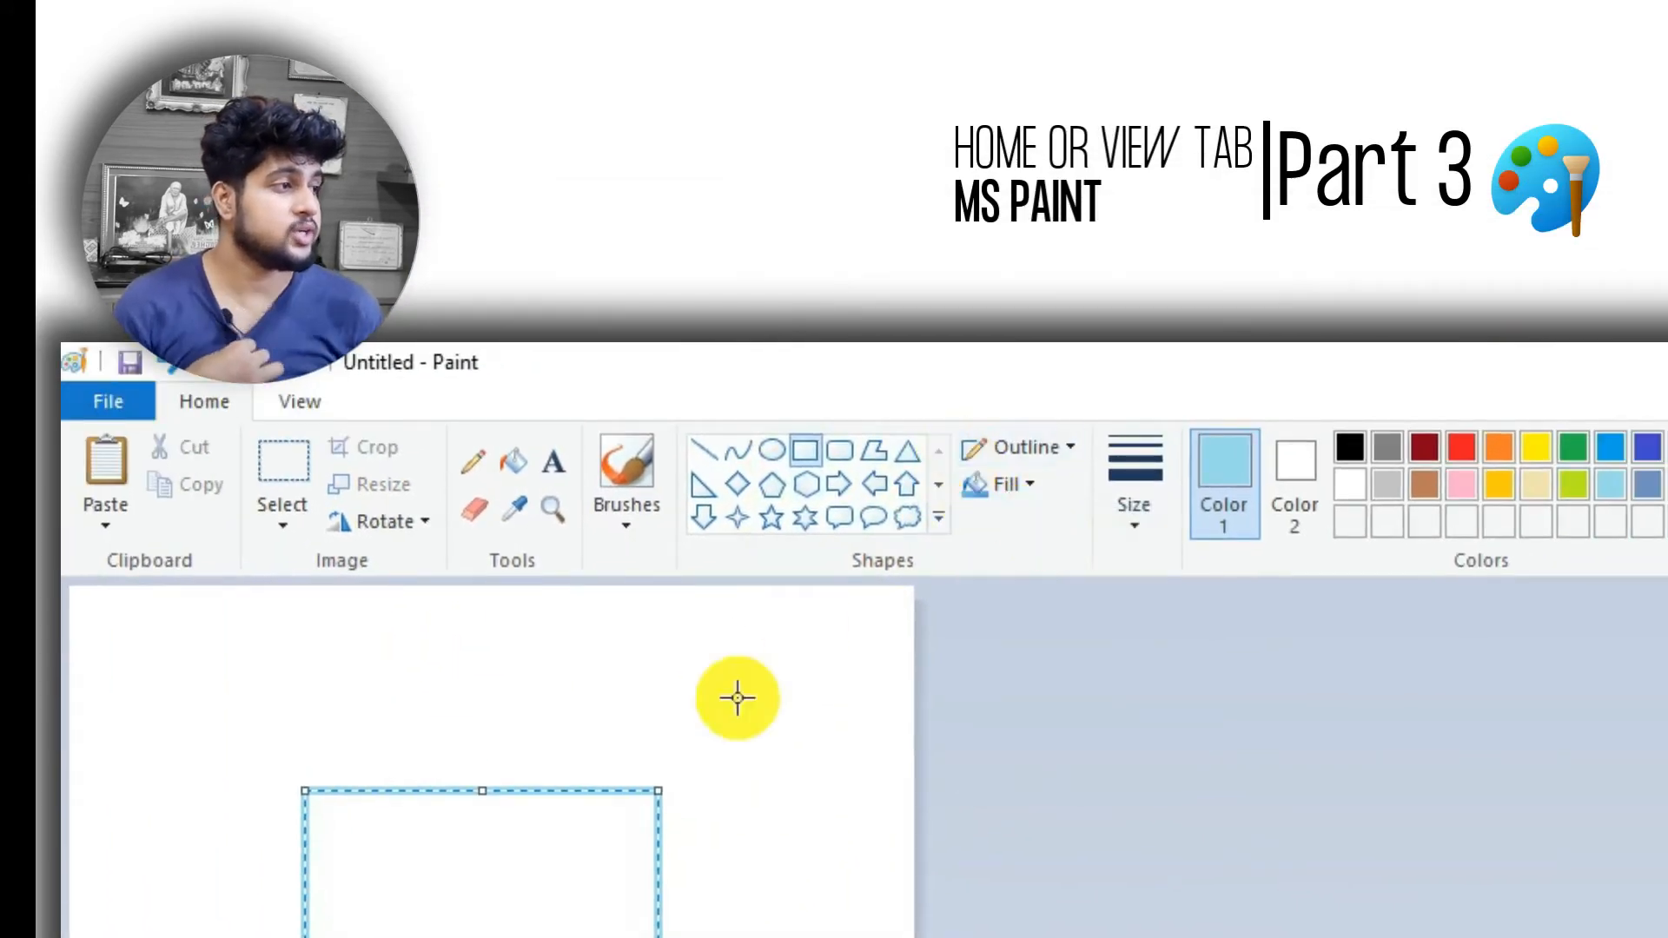
- Fill the inside of the rectangle with lime using Fill with color, and undo the fill
click(521, 458)
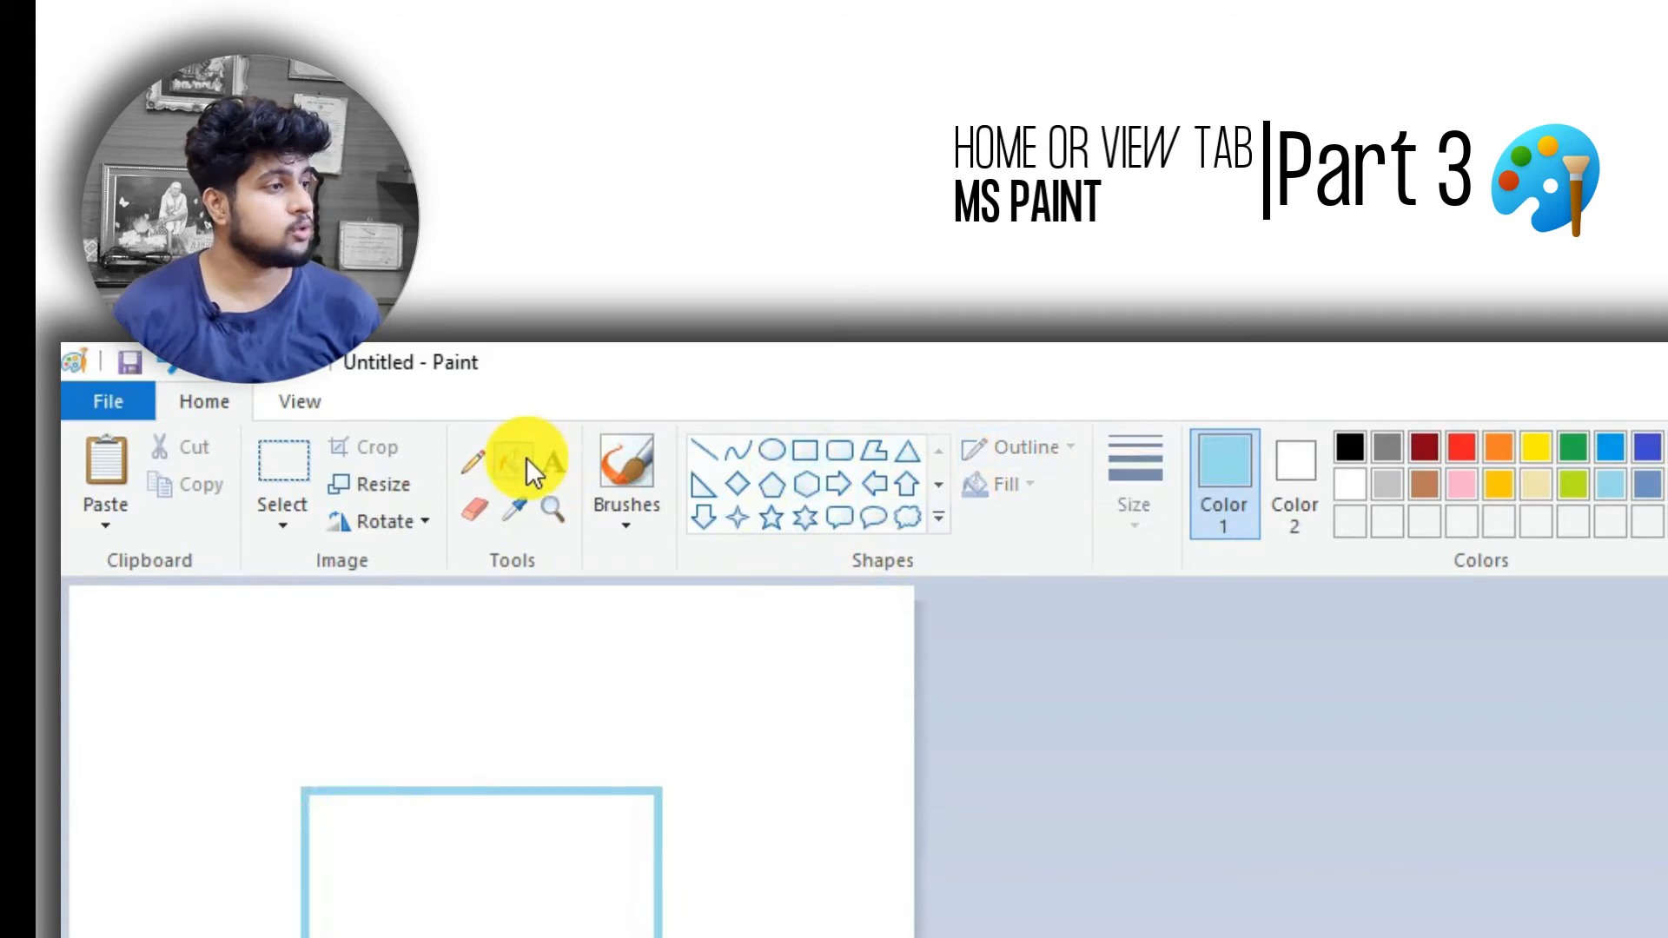
click(1563, 487)
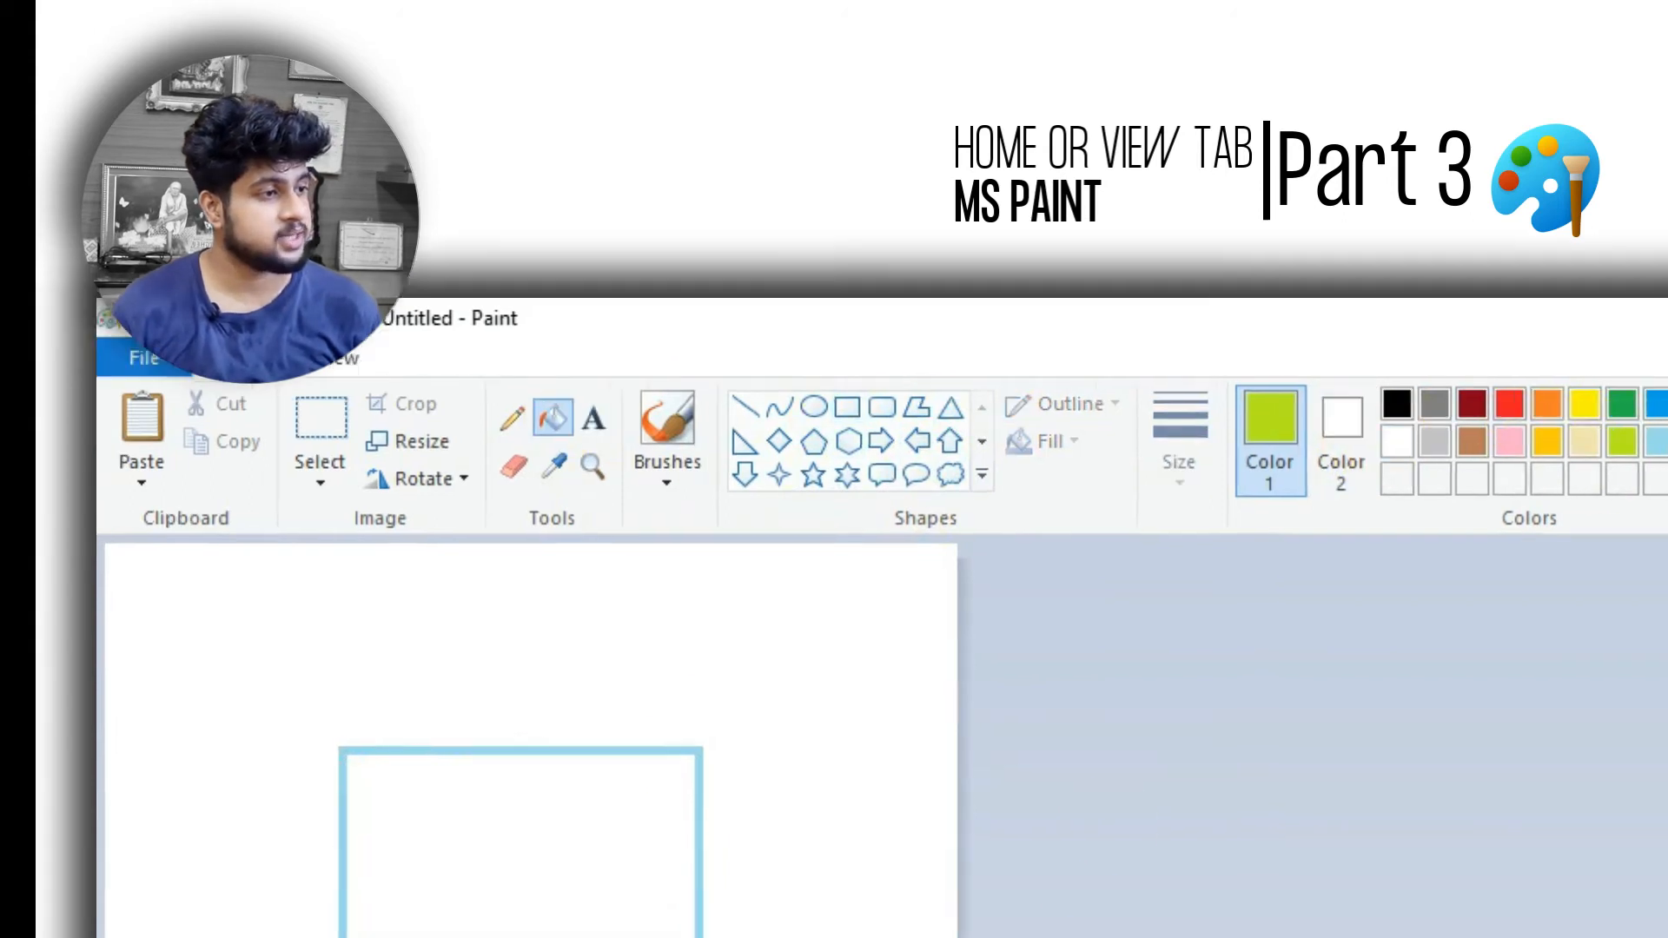
click(501, 933)
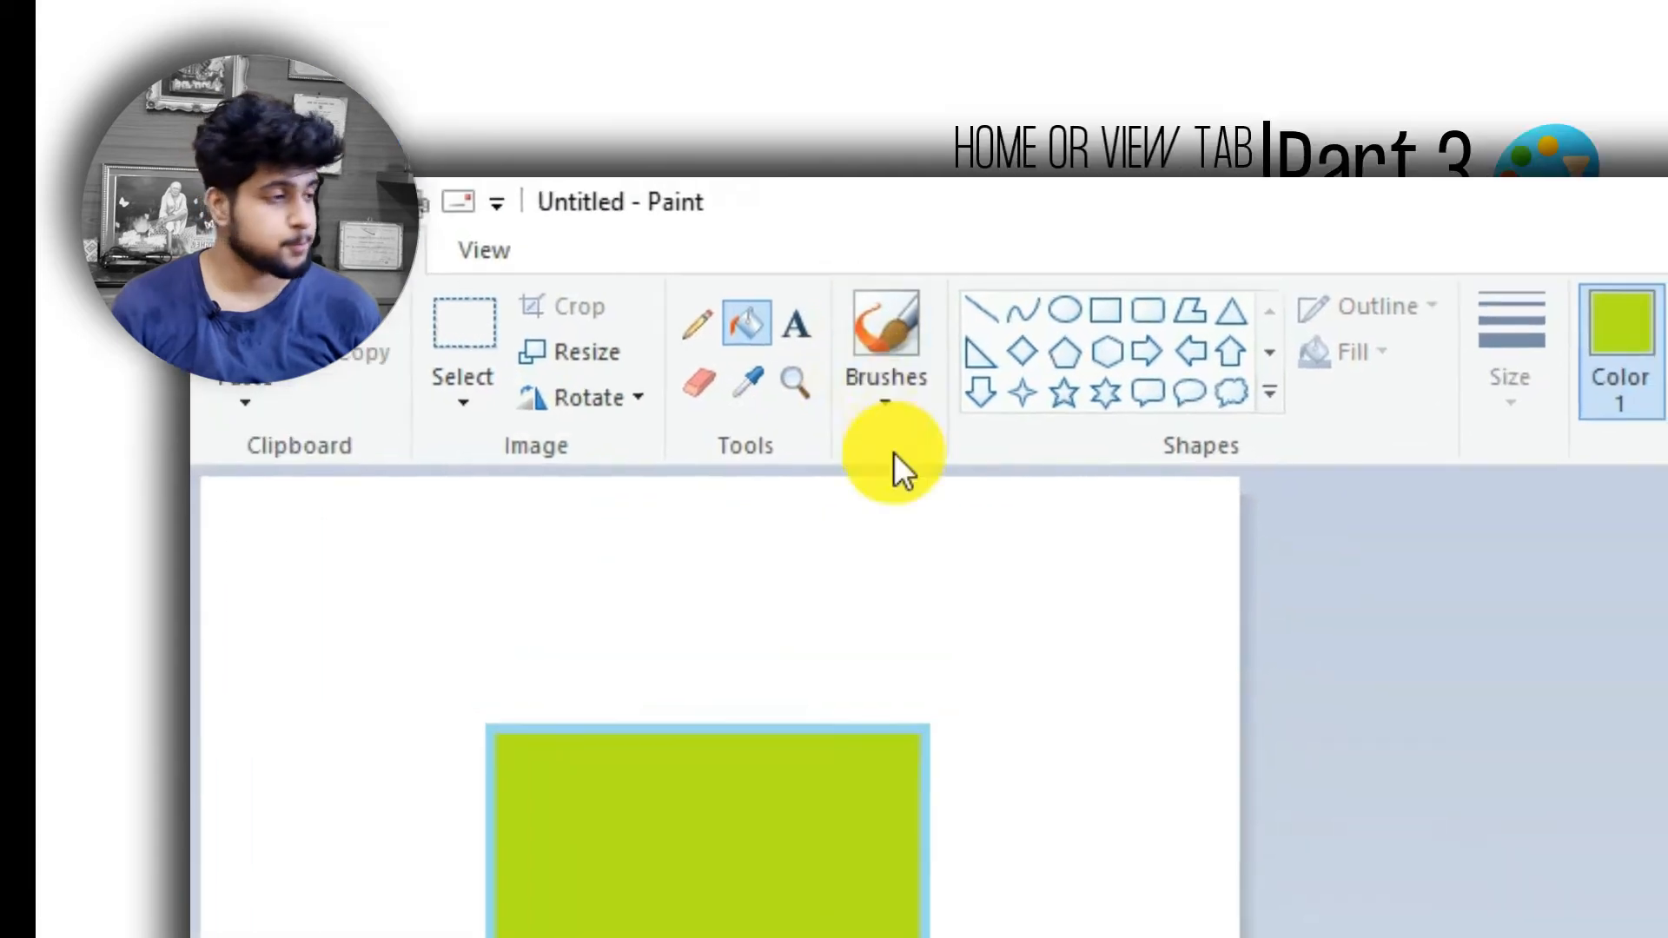
key(ctrl+z)
- Add the text HELLO just above the upper edge of the rectangle with the Text tool
click(727, 448)
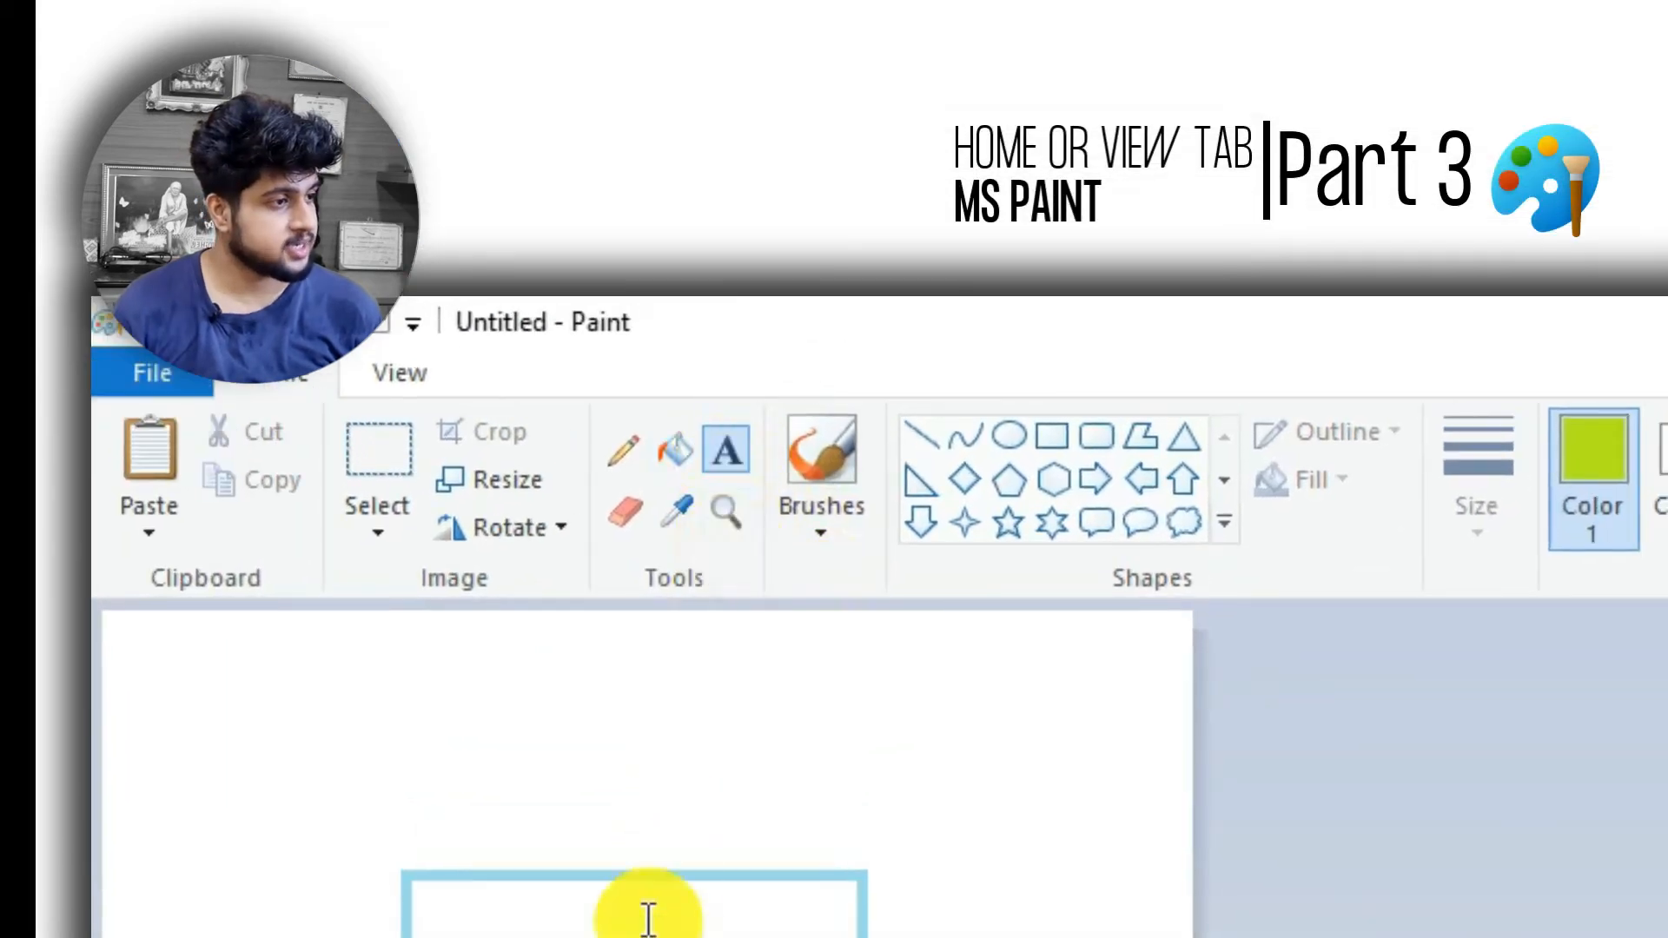
drag(461, 937, 588, 937)
drag(805, 500, 956, 644)
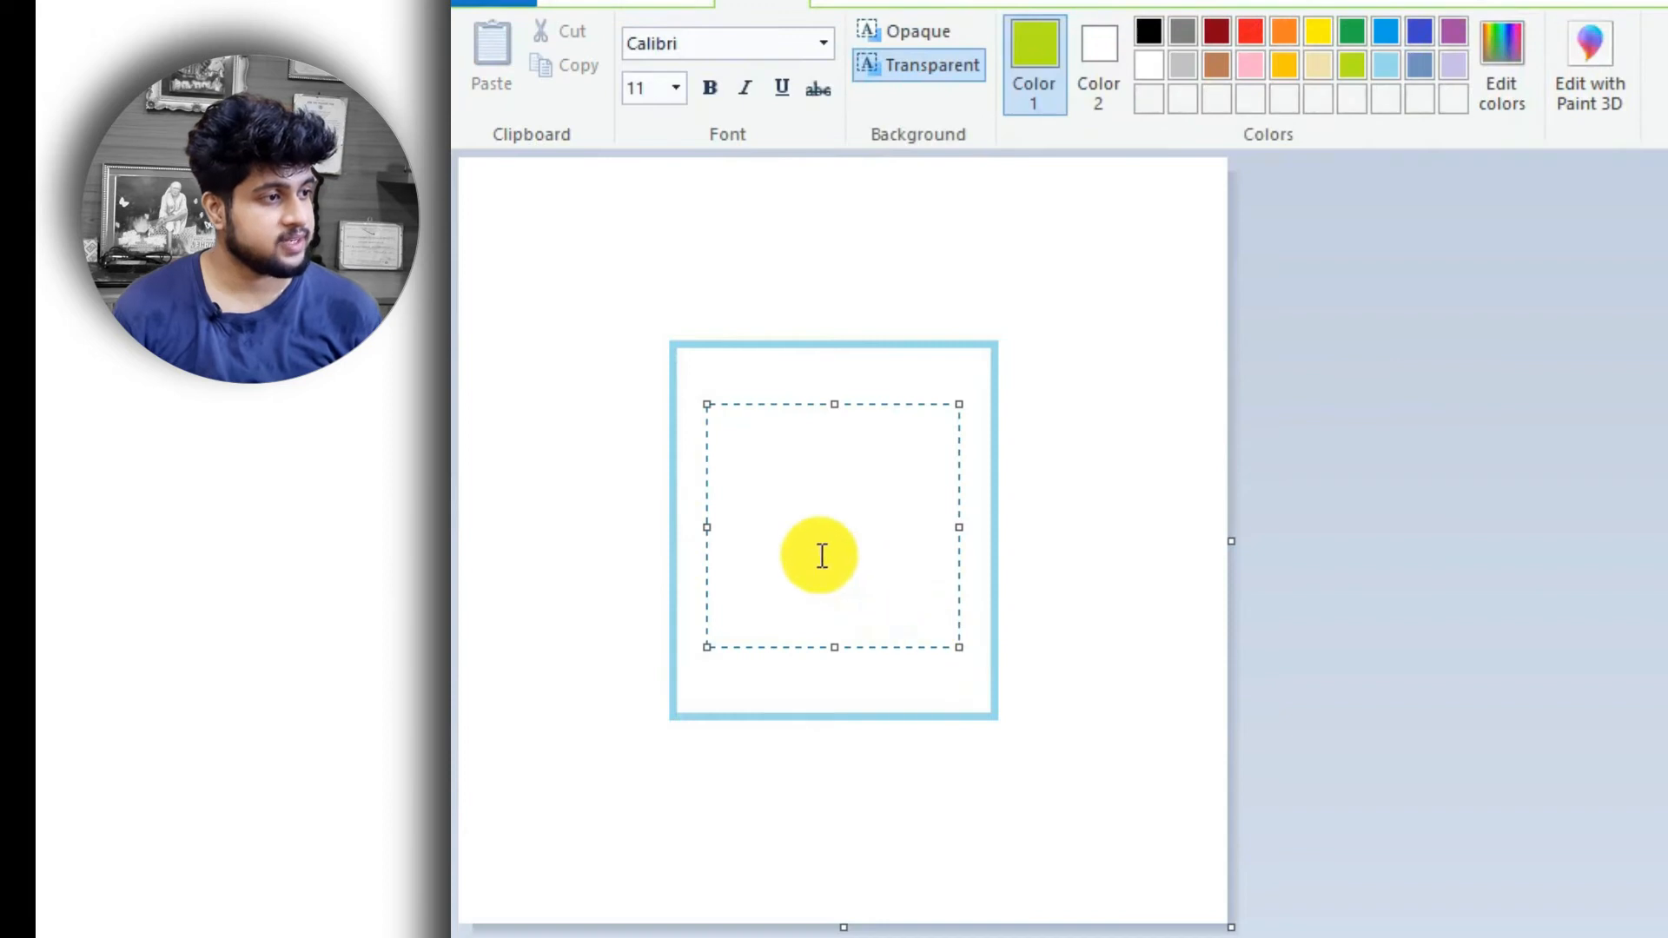
click(725, 301)
click(752, 351)
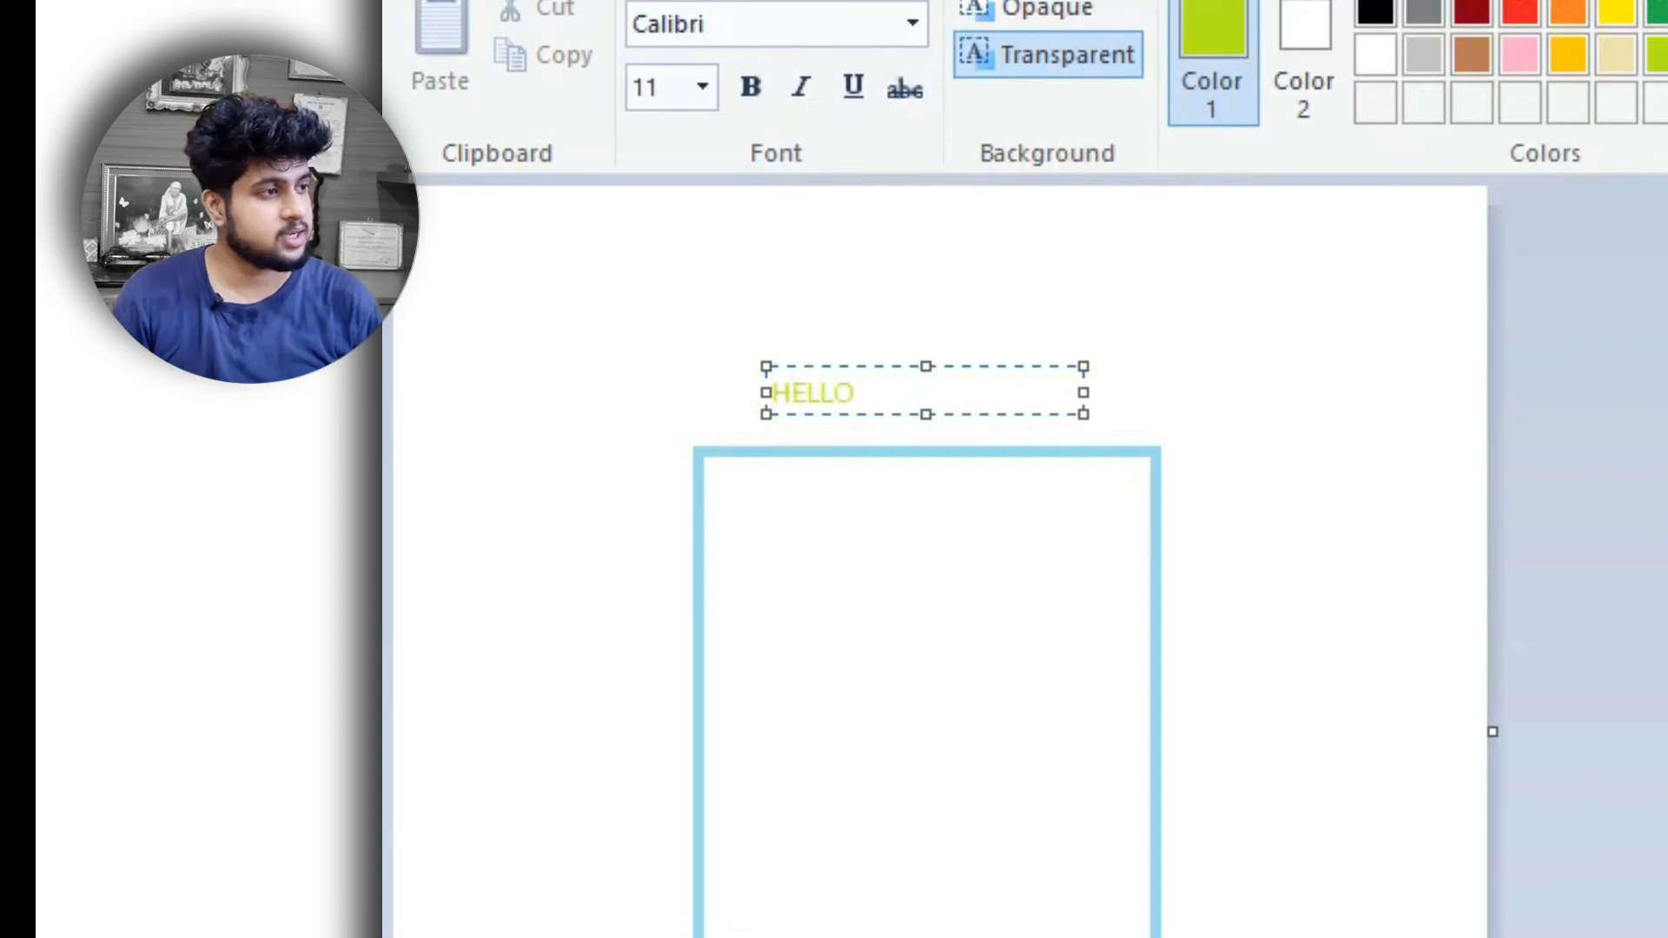
- Recolour the whole HELLO text red and set its font to Broadway
key(ctrl+a)
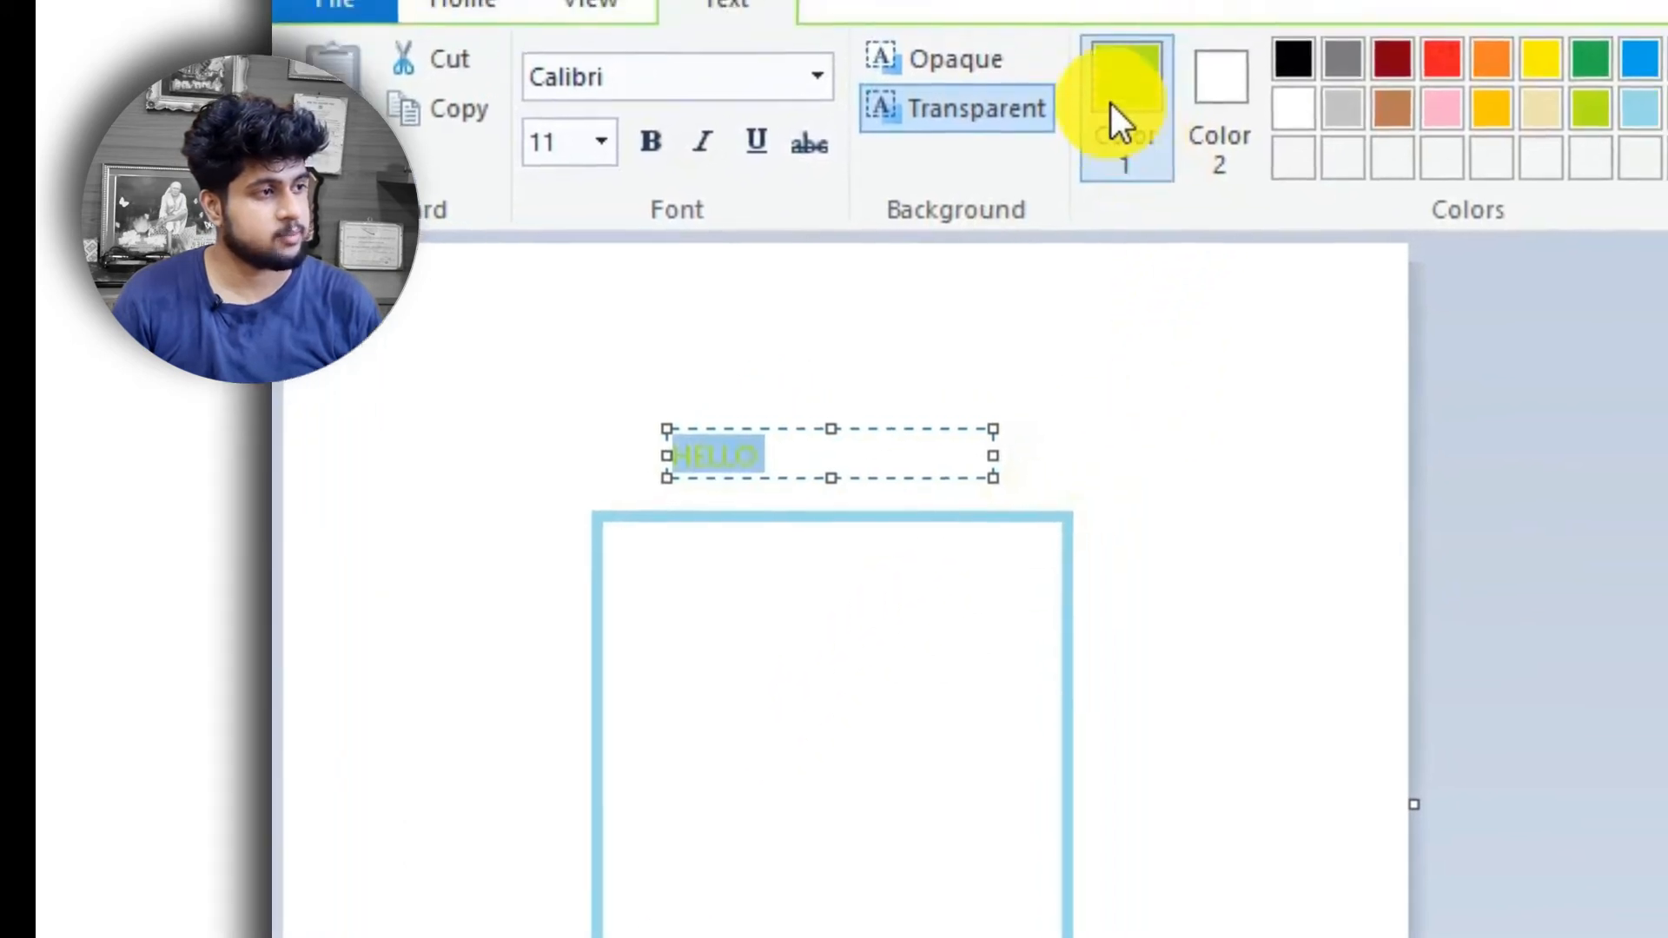
click(1459, 80)
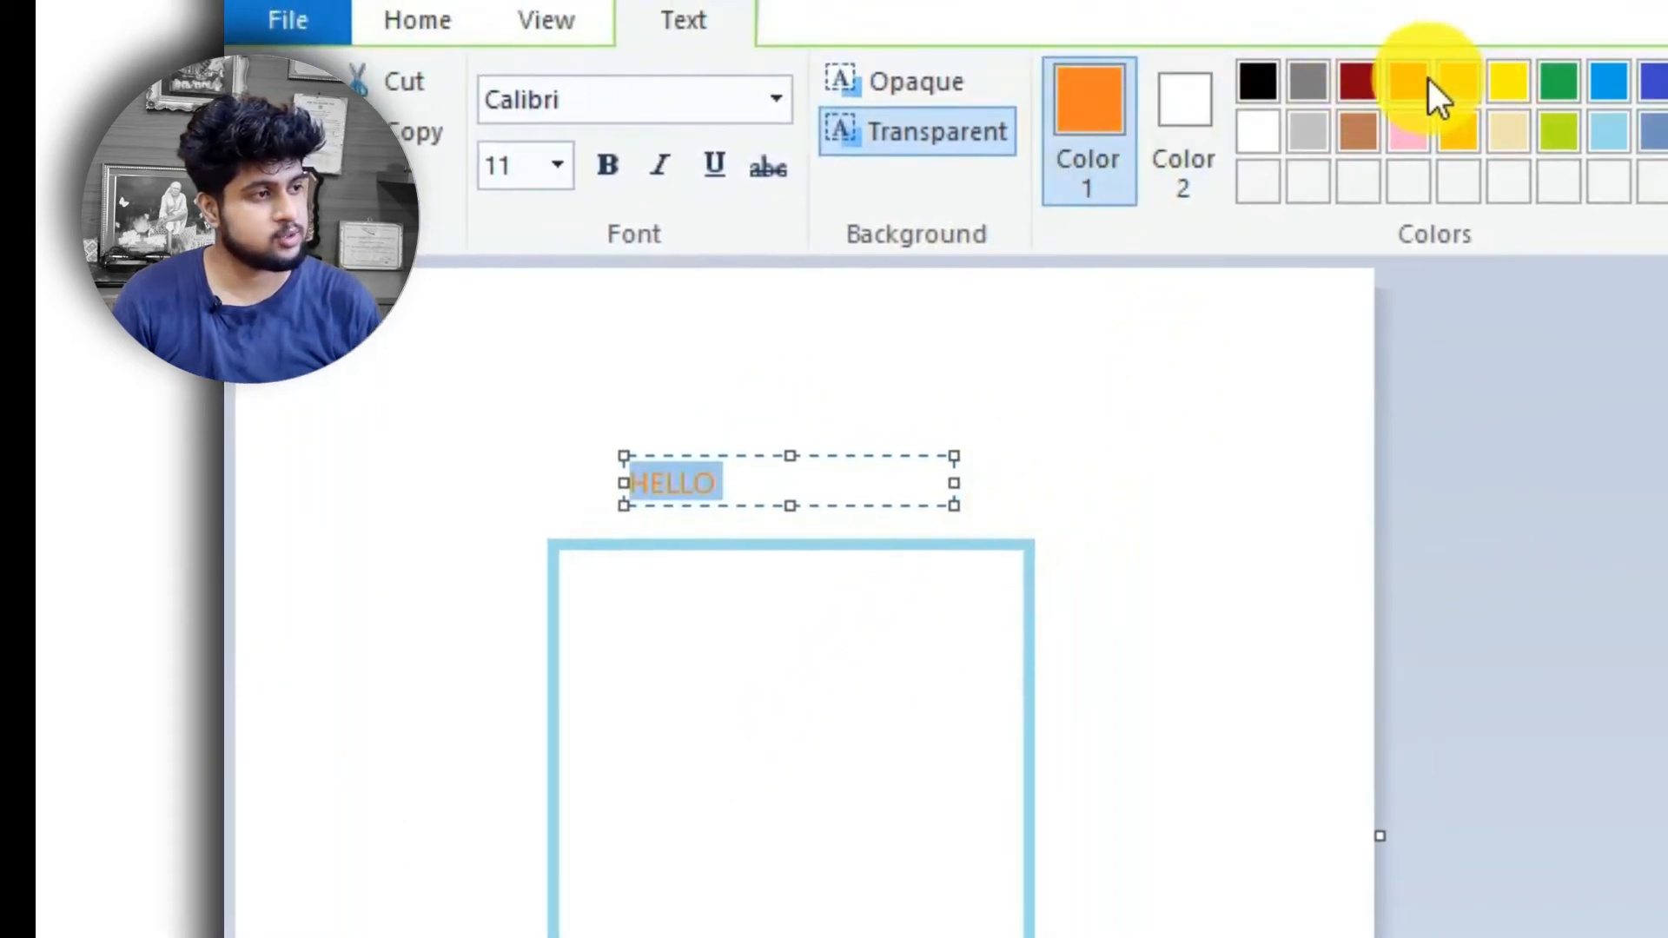
click(1408, 81)
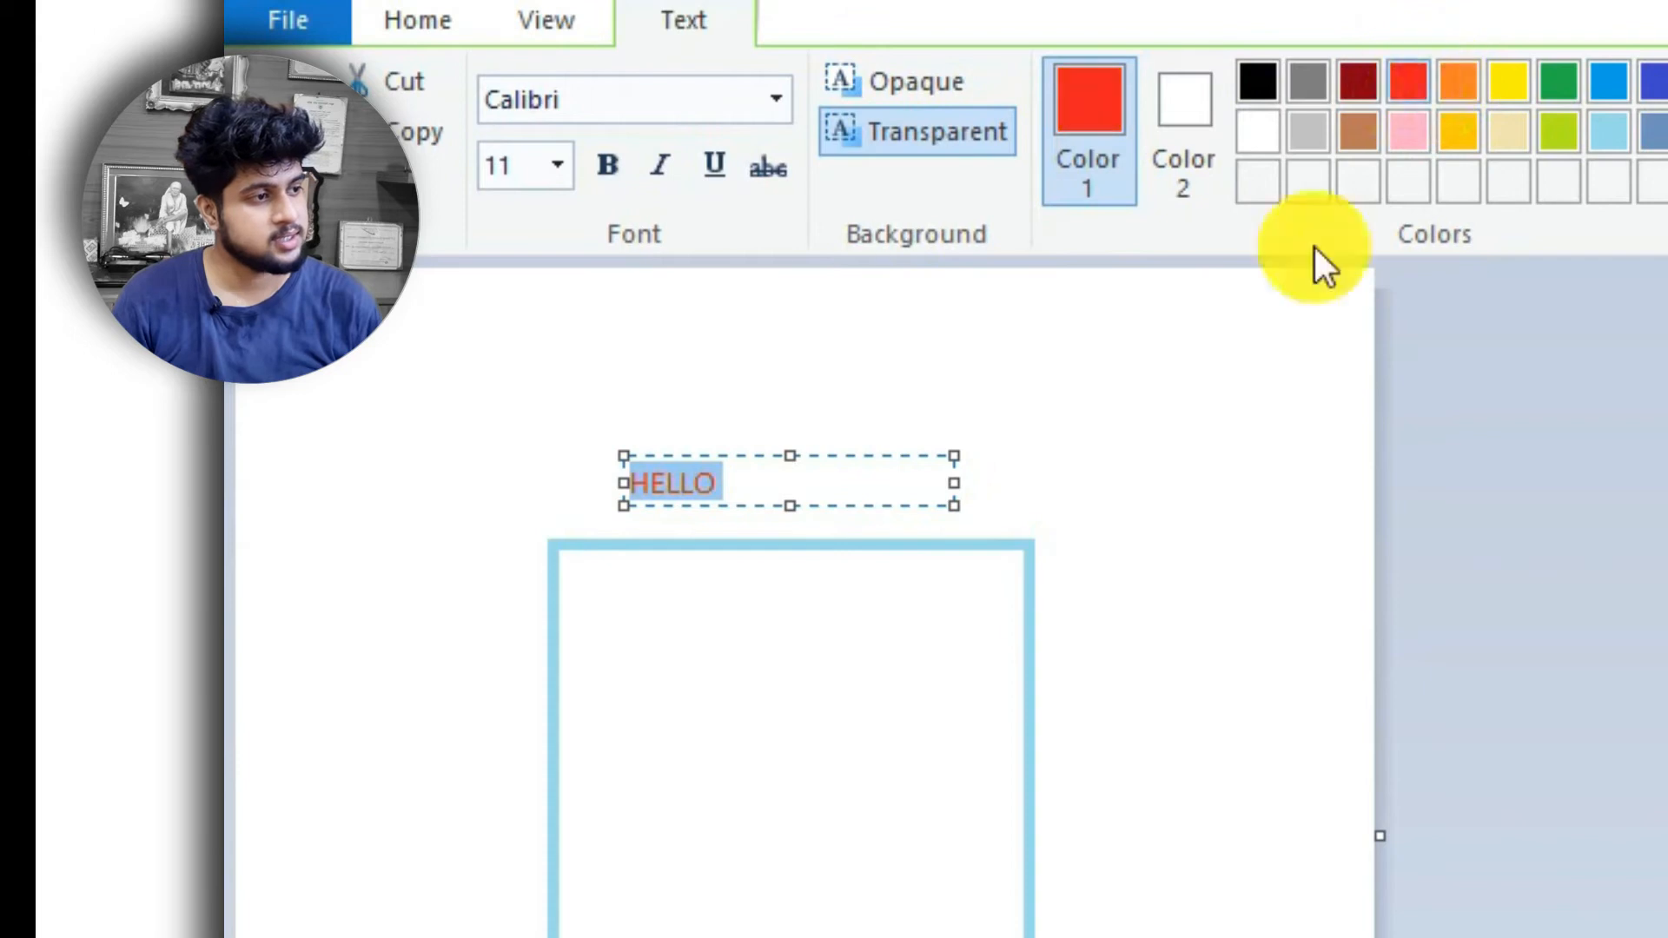
click(769, 108)
scroll(764, 461, down, 4)
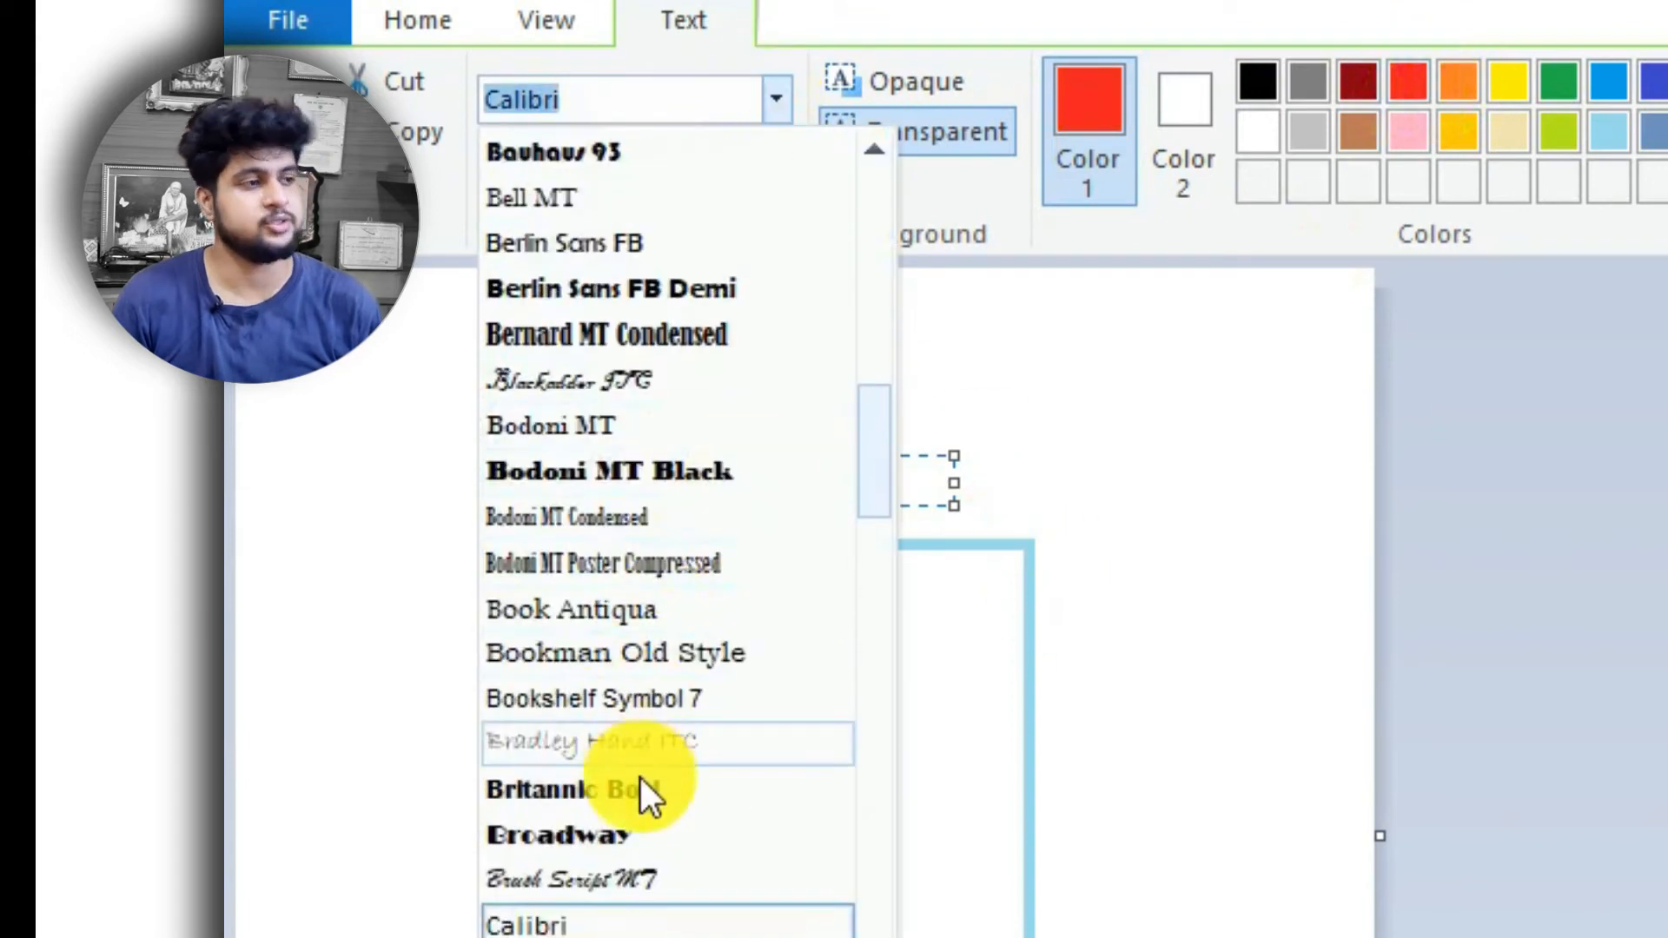
click(639, 839)
click(977, 740)
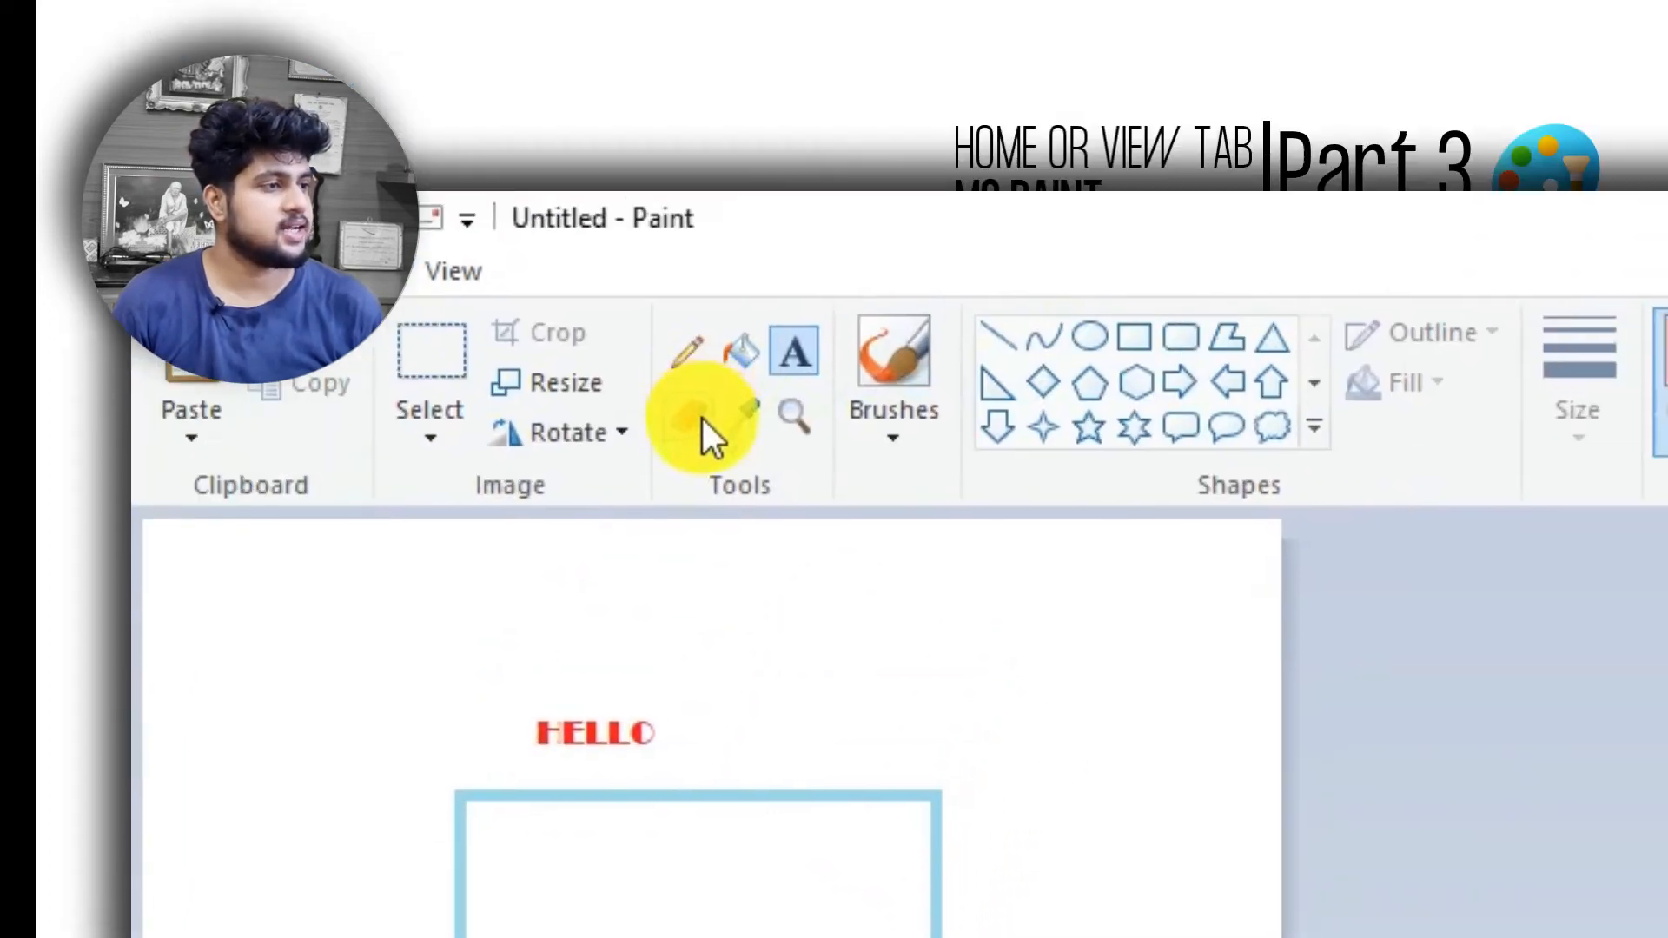
- Erase the final O of HELLO and several pieces of the rectangle's upper and side edges
click(782, 165)
drag(737, 480, 734, 583)
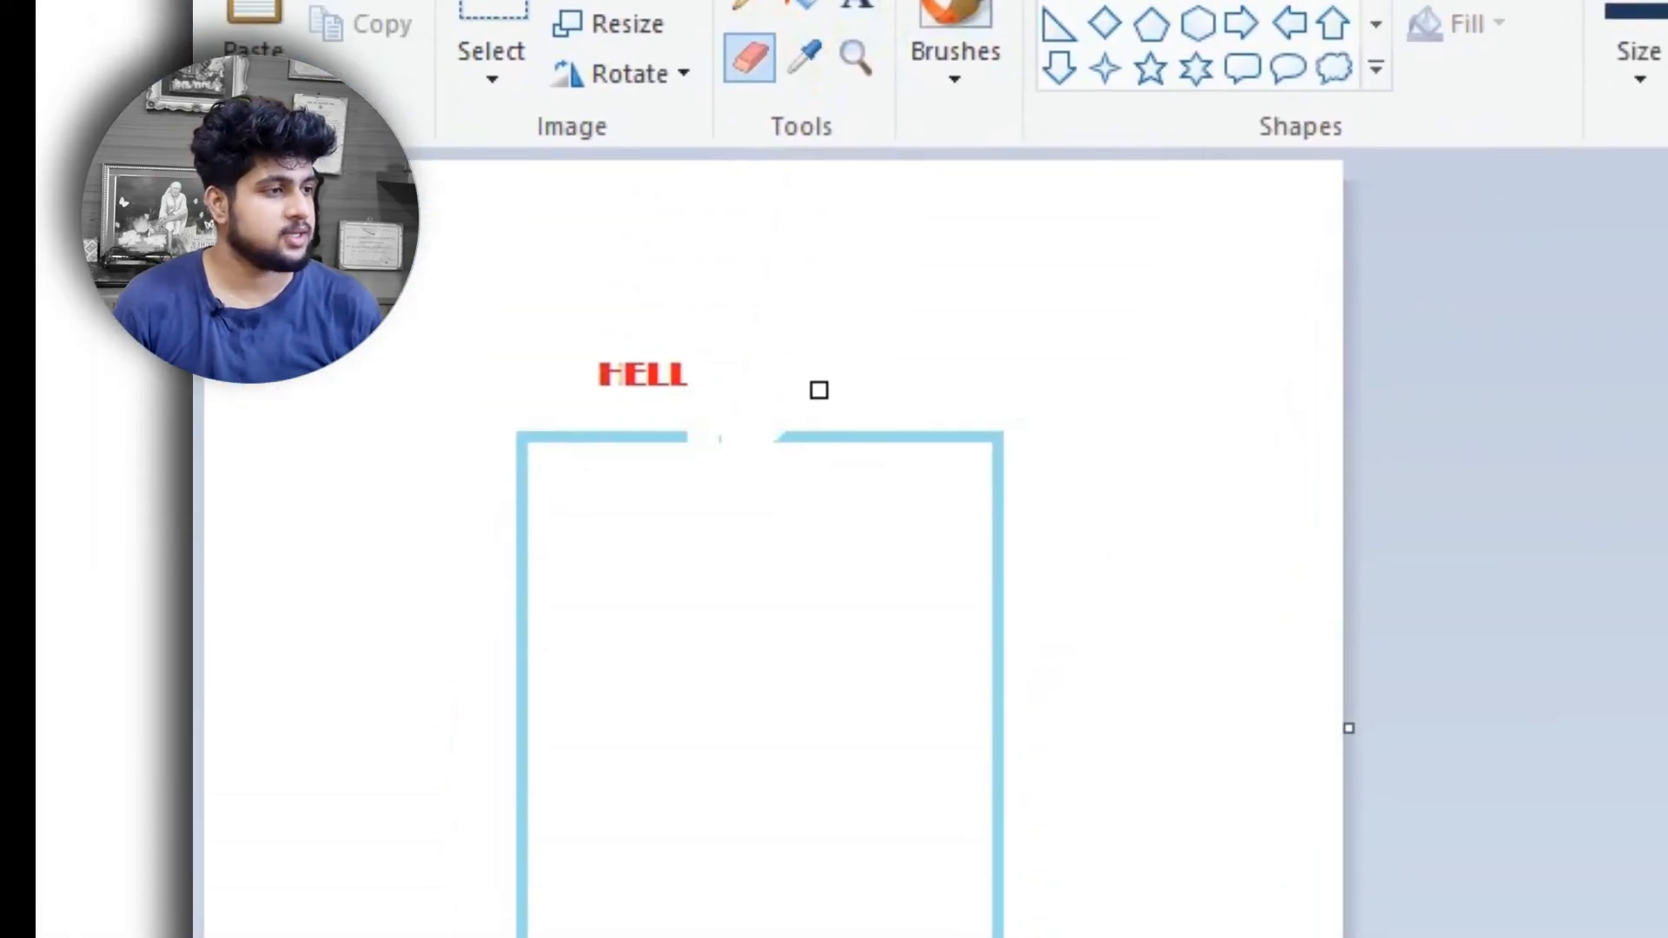
drag(997, 894, 997, 521)
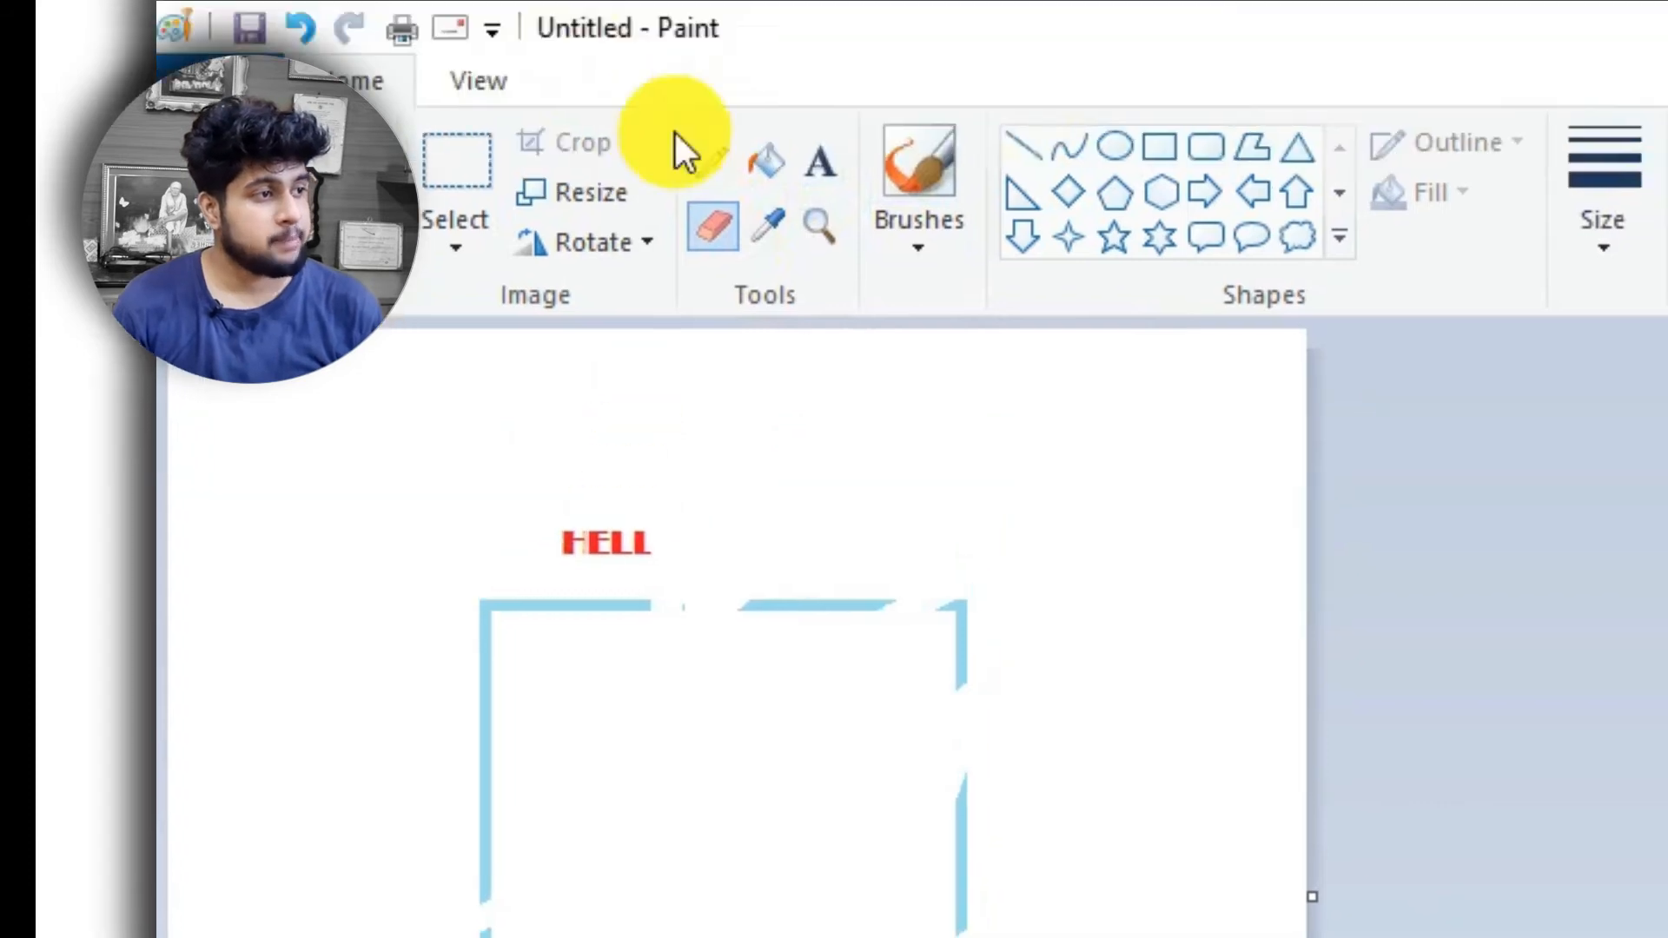
click(740, 4)
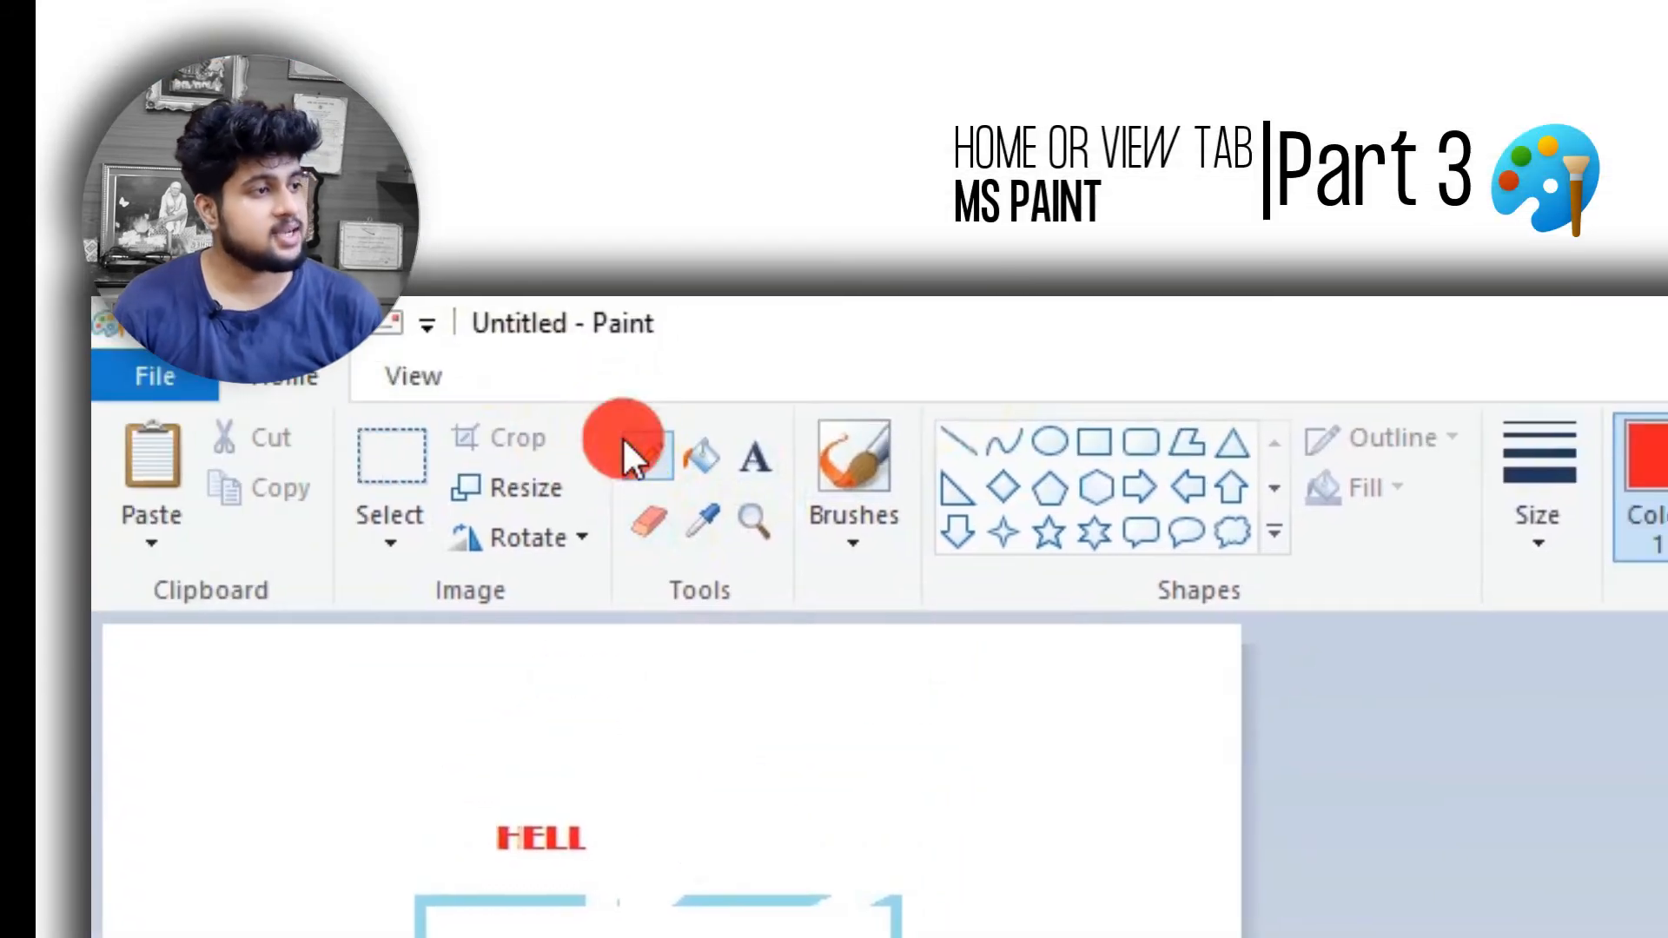
click(838, 472)
click(844, 518)
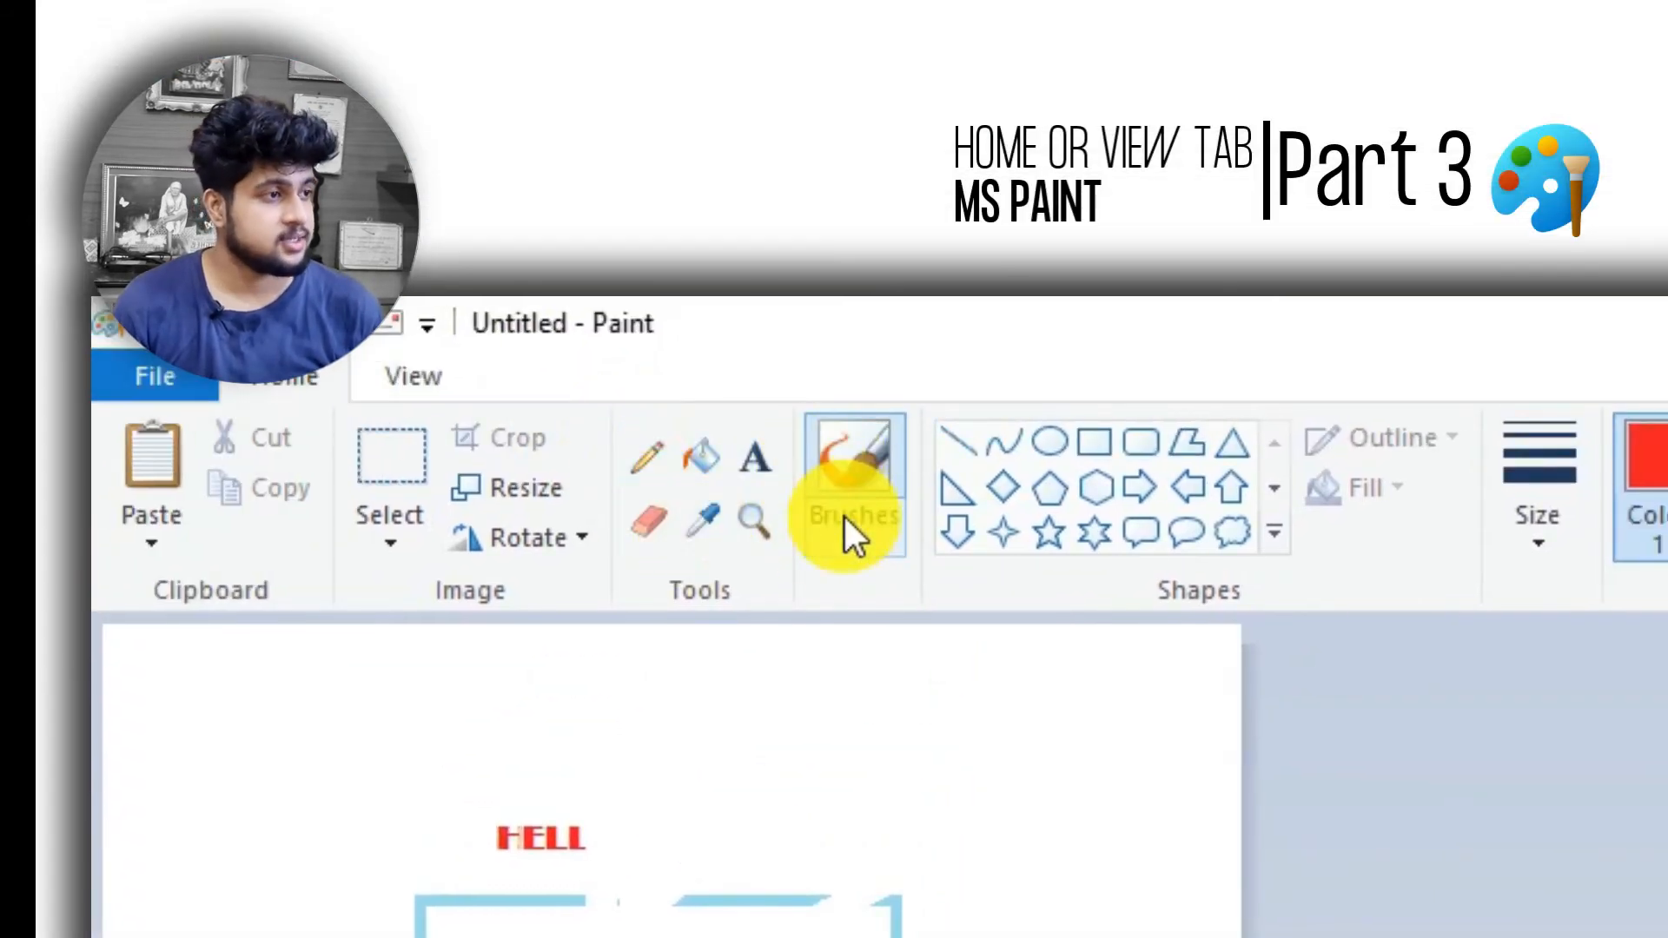
- Enlarge and shrink the Eraser, and rub out most of the remaining red text and more of the rectangle's border
click(628, 523)
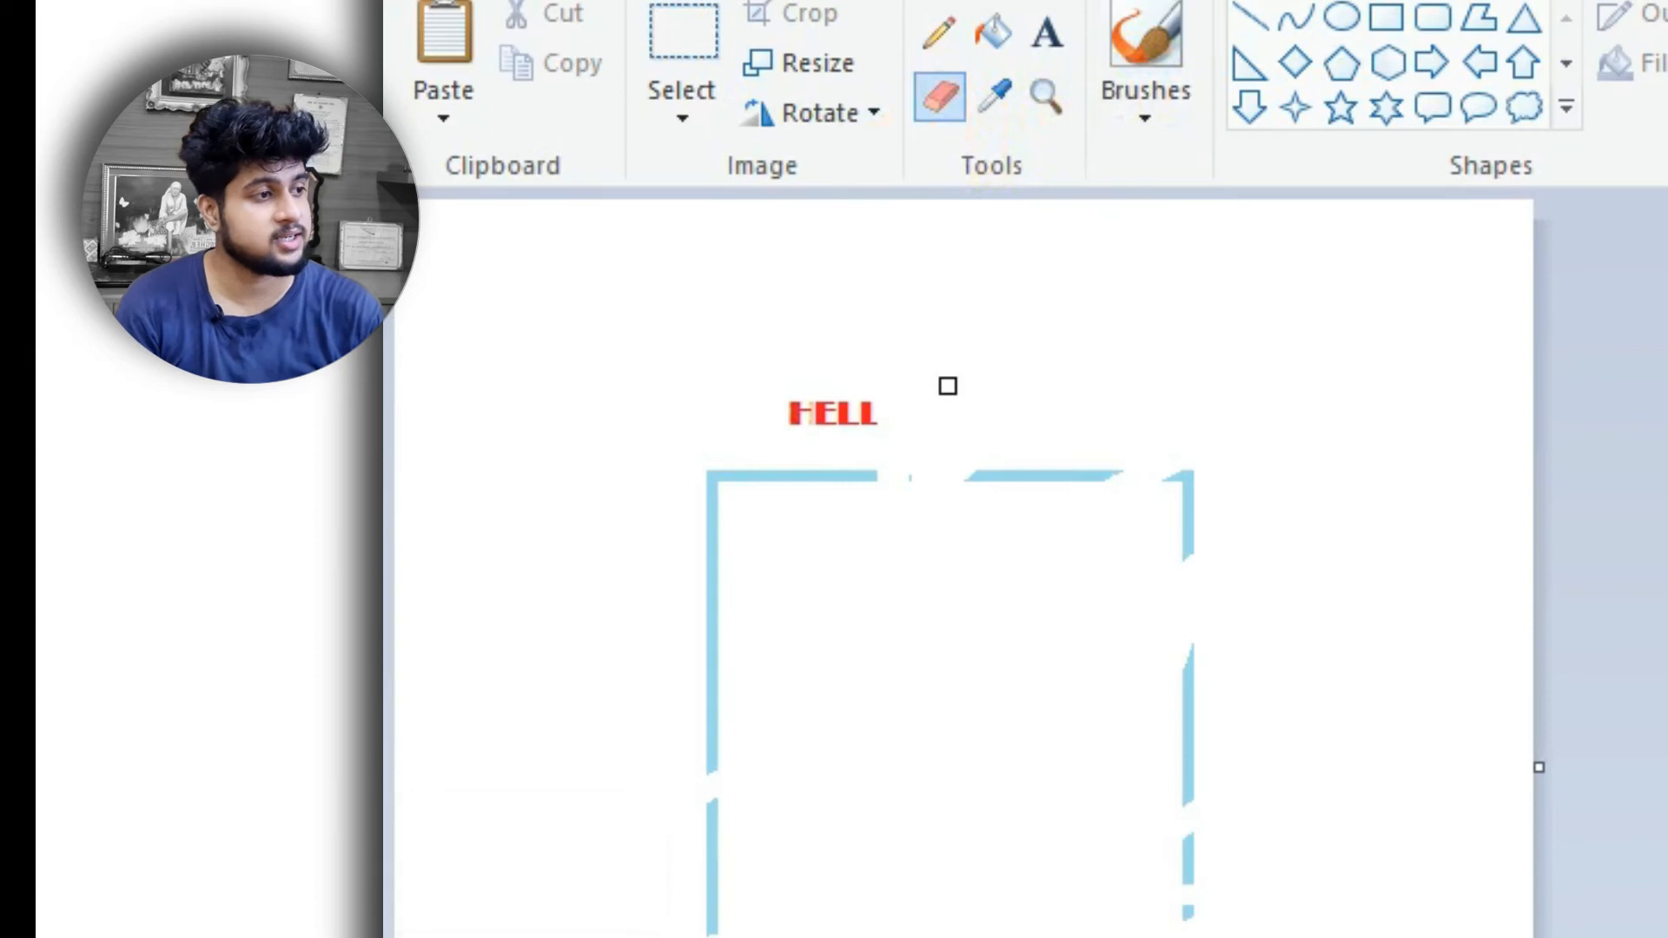
key(ctrl+plus)
key(ctrl+plus)
key(ctrl+plus)
key(ctrl+plus)
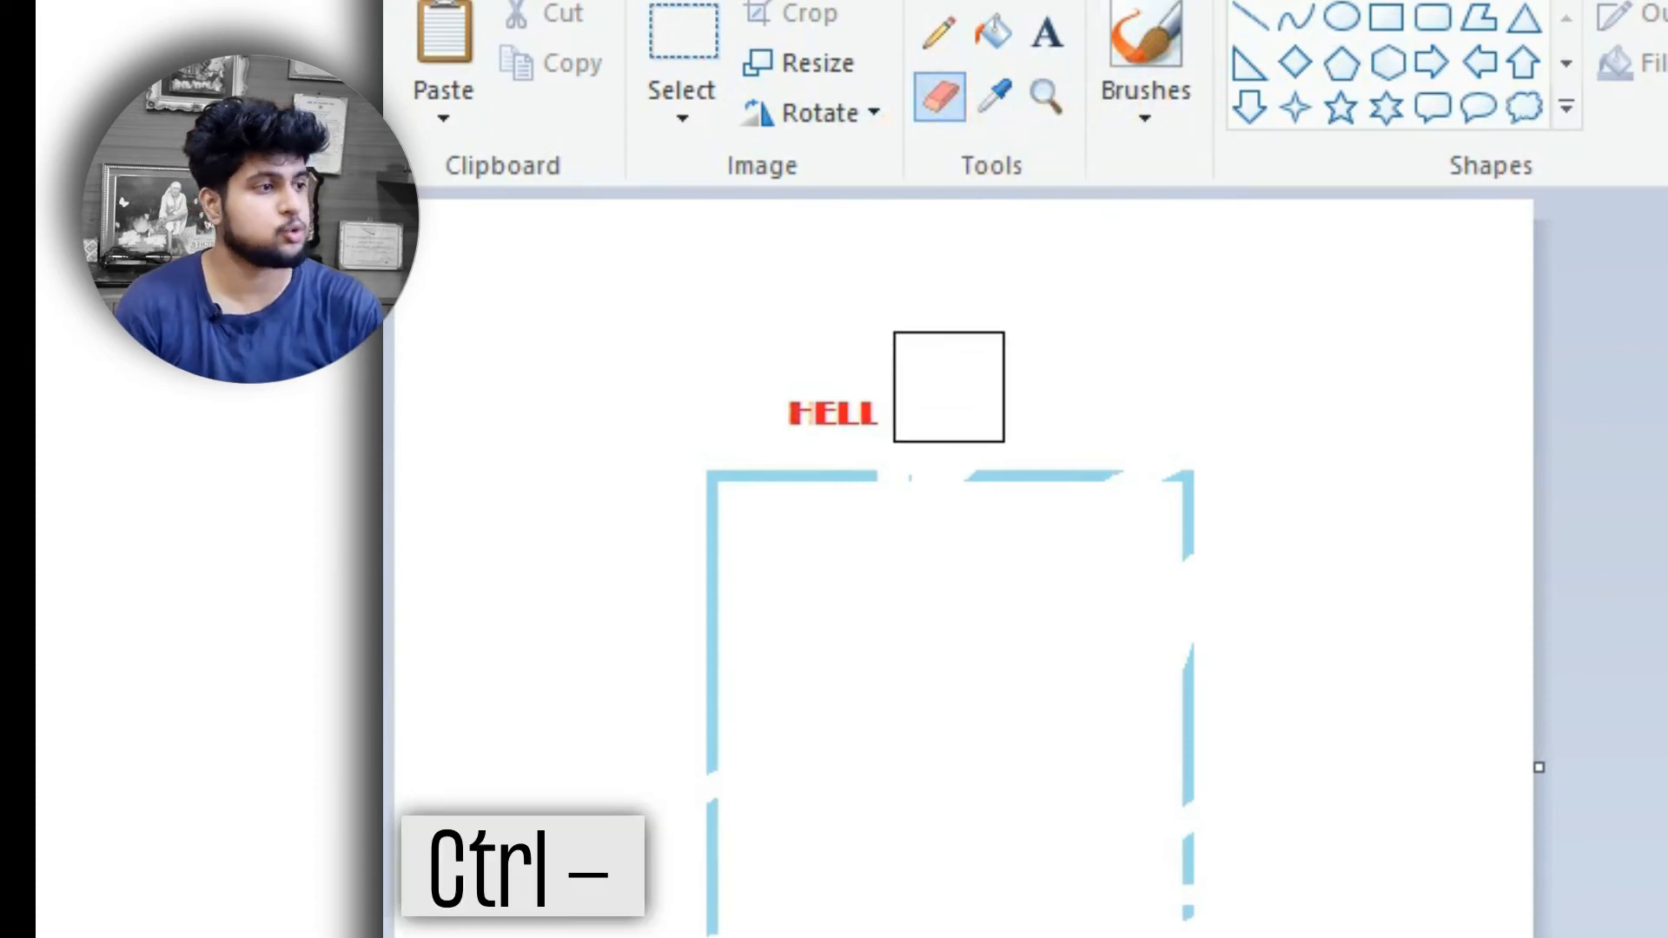
key(ctrl+minus)
key(ctrl+minus)
key(ctrl+minus)
key(ctrl+minus)
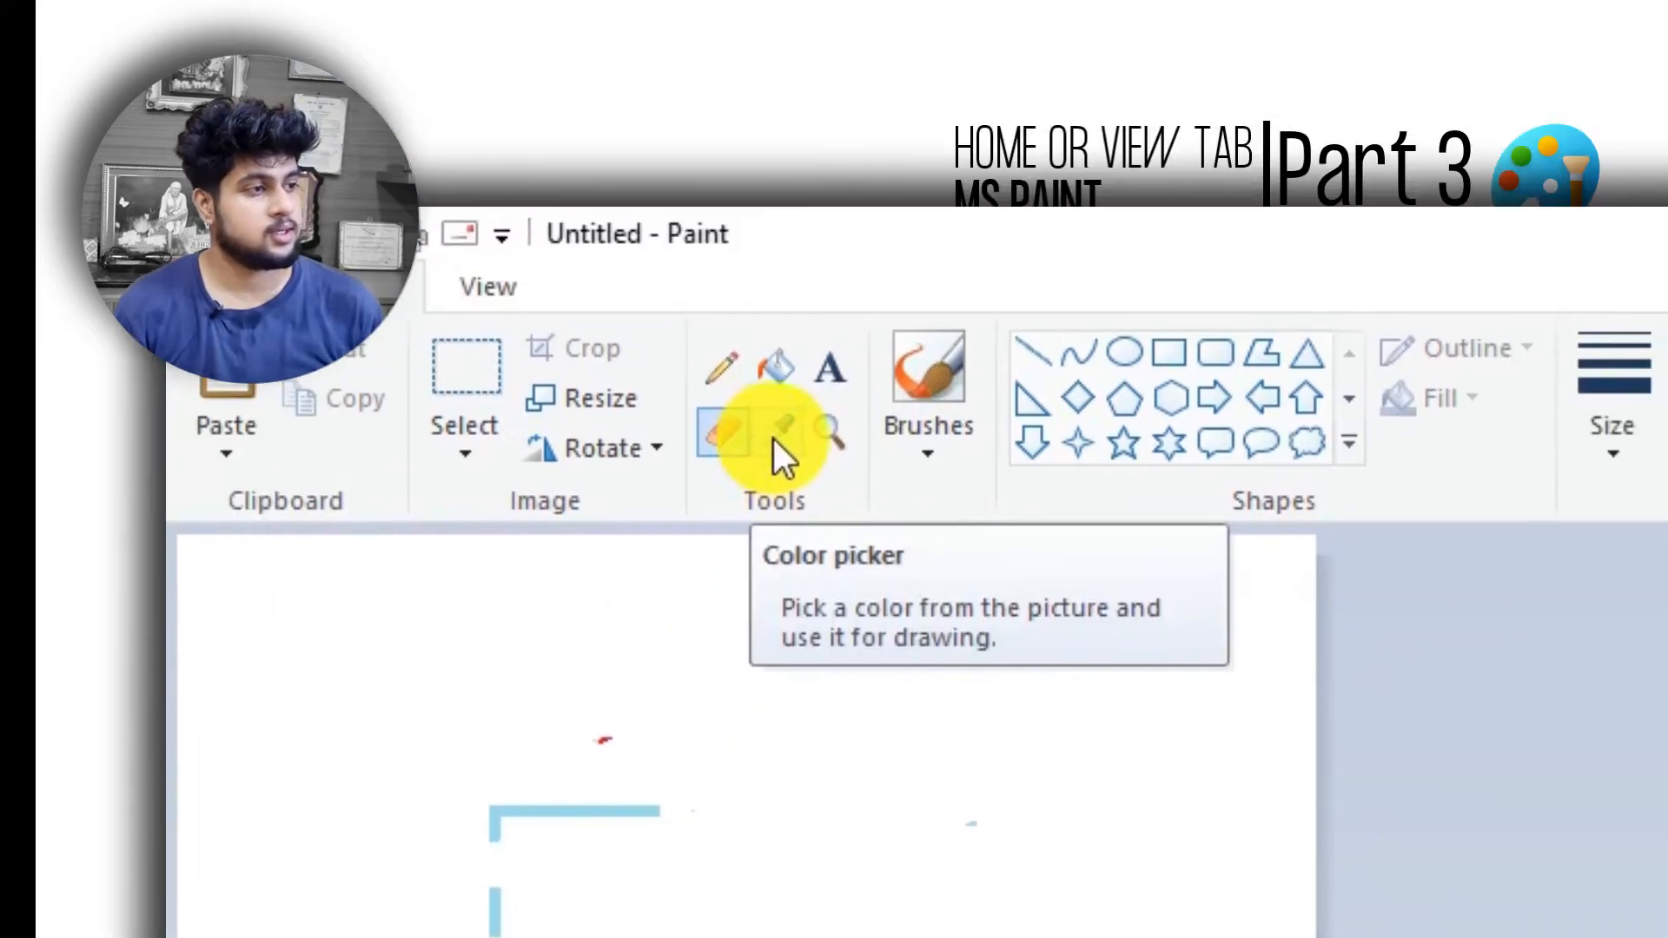
- Paint a diagonal orange stroke across the broken rectangle, from its upper left to its lower right, with the Oil brush
click(776, 436)
click(922, 448)
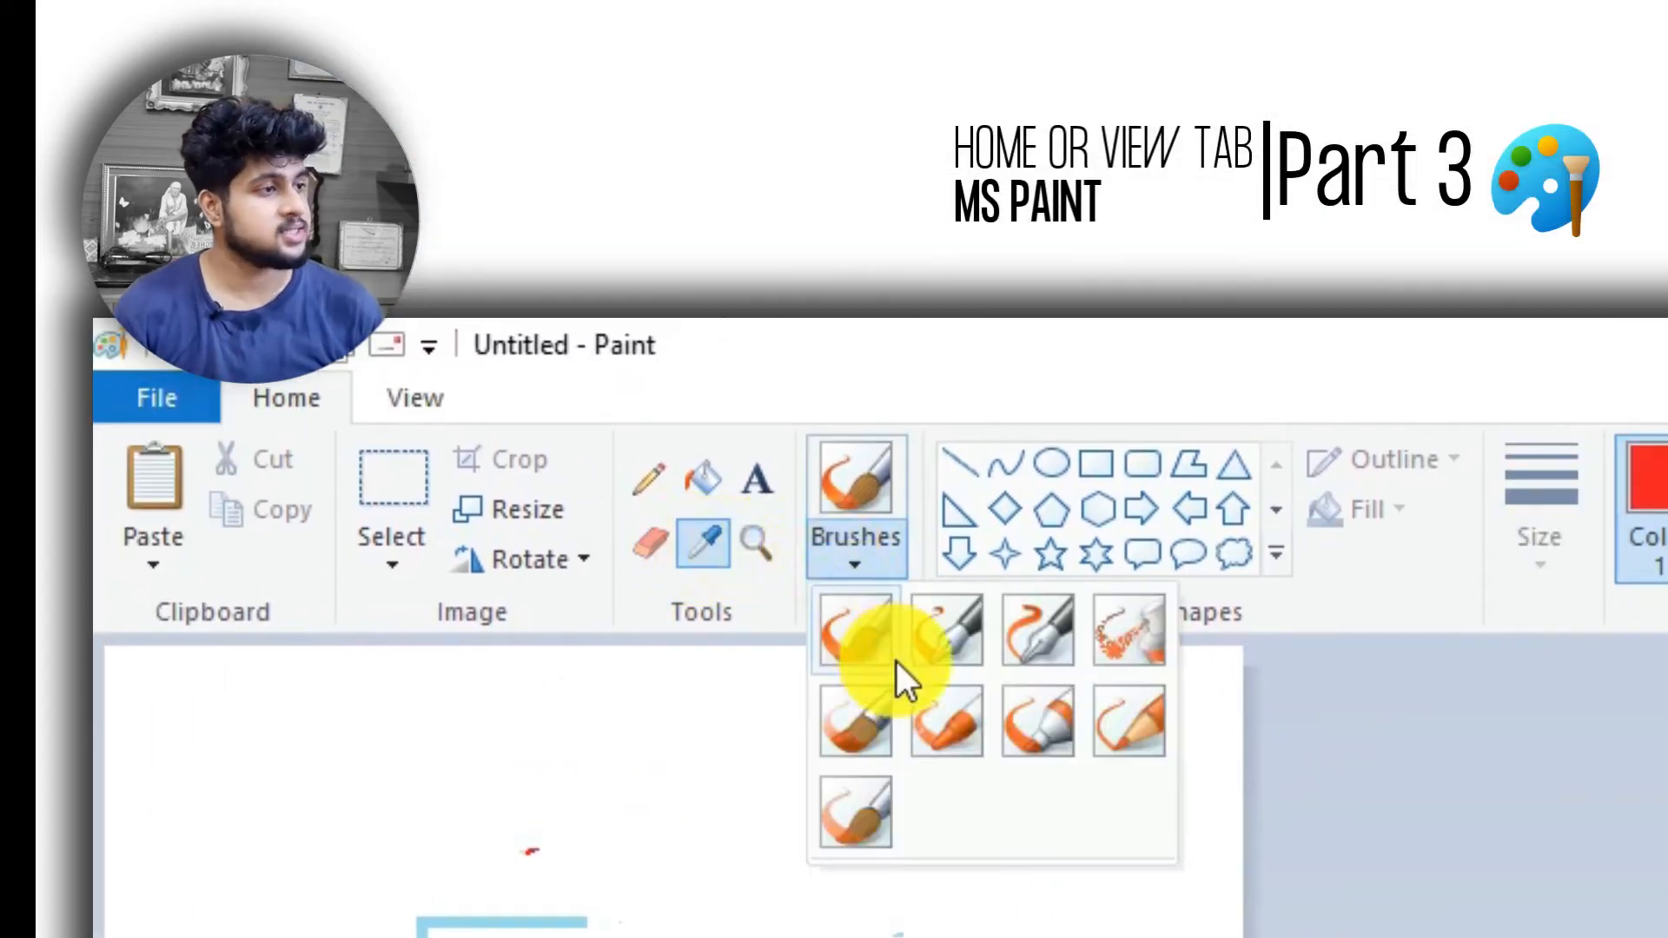
click(882, 714)
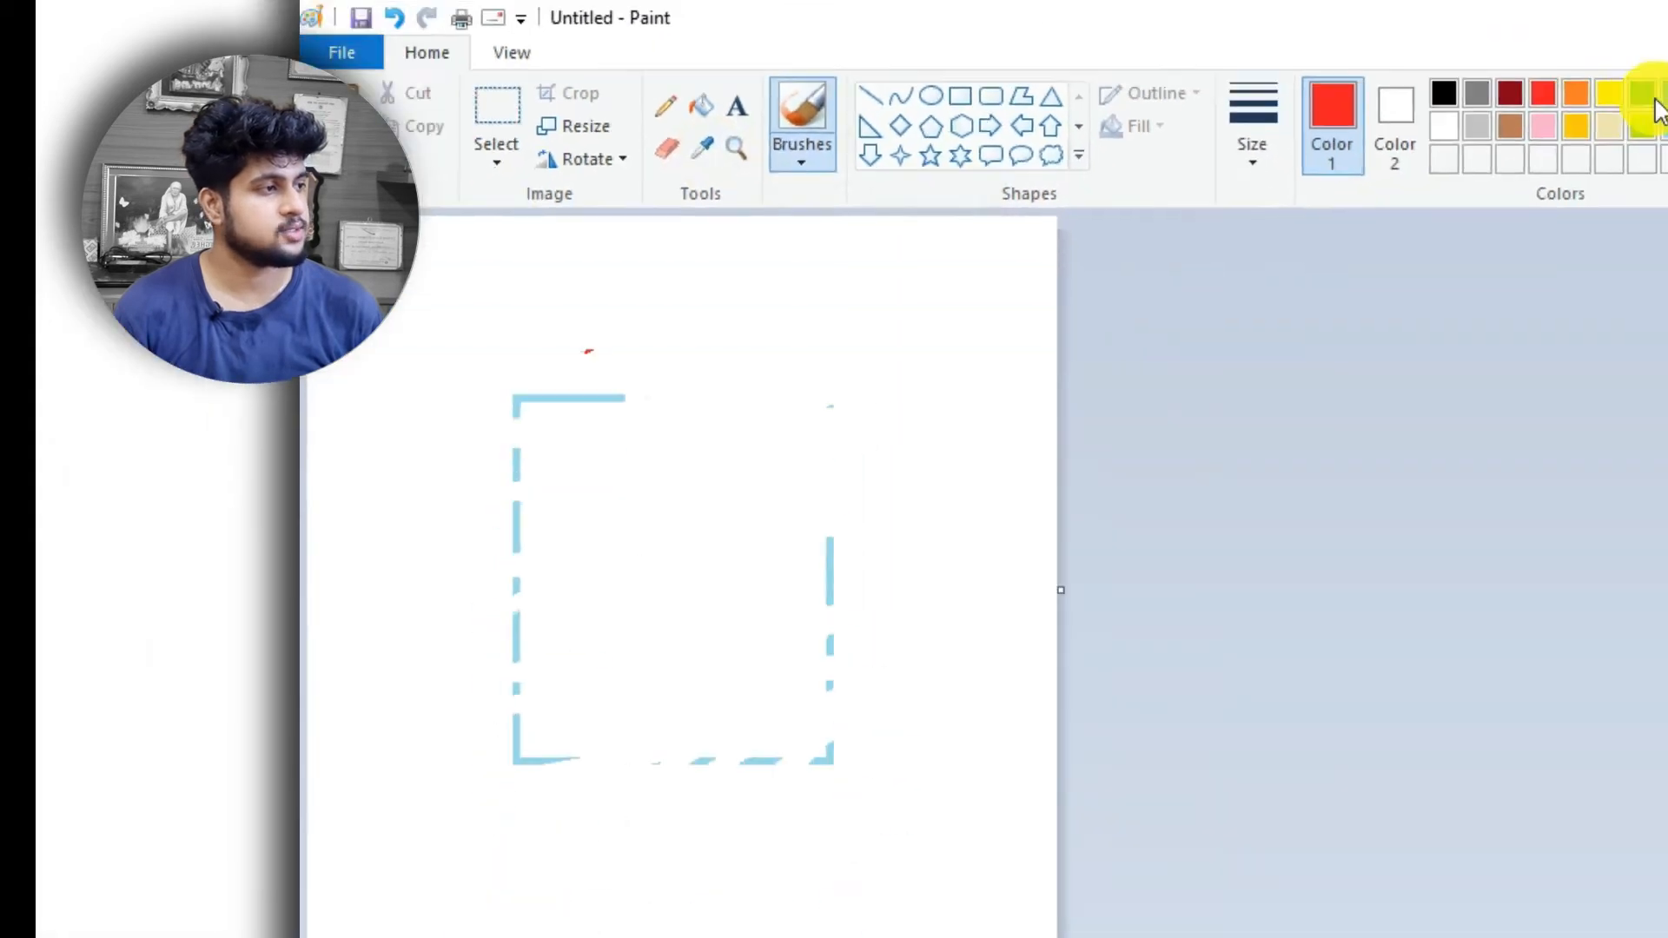
click(1485, 23)
drag(453, 265, 912, 691)
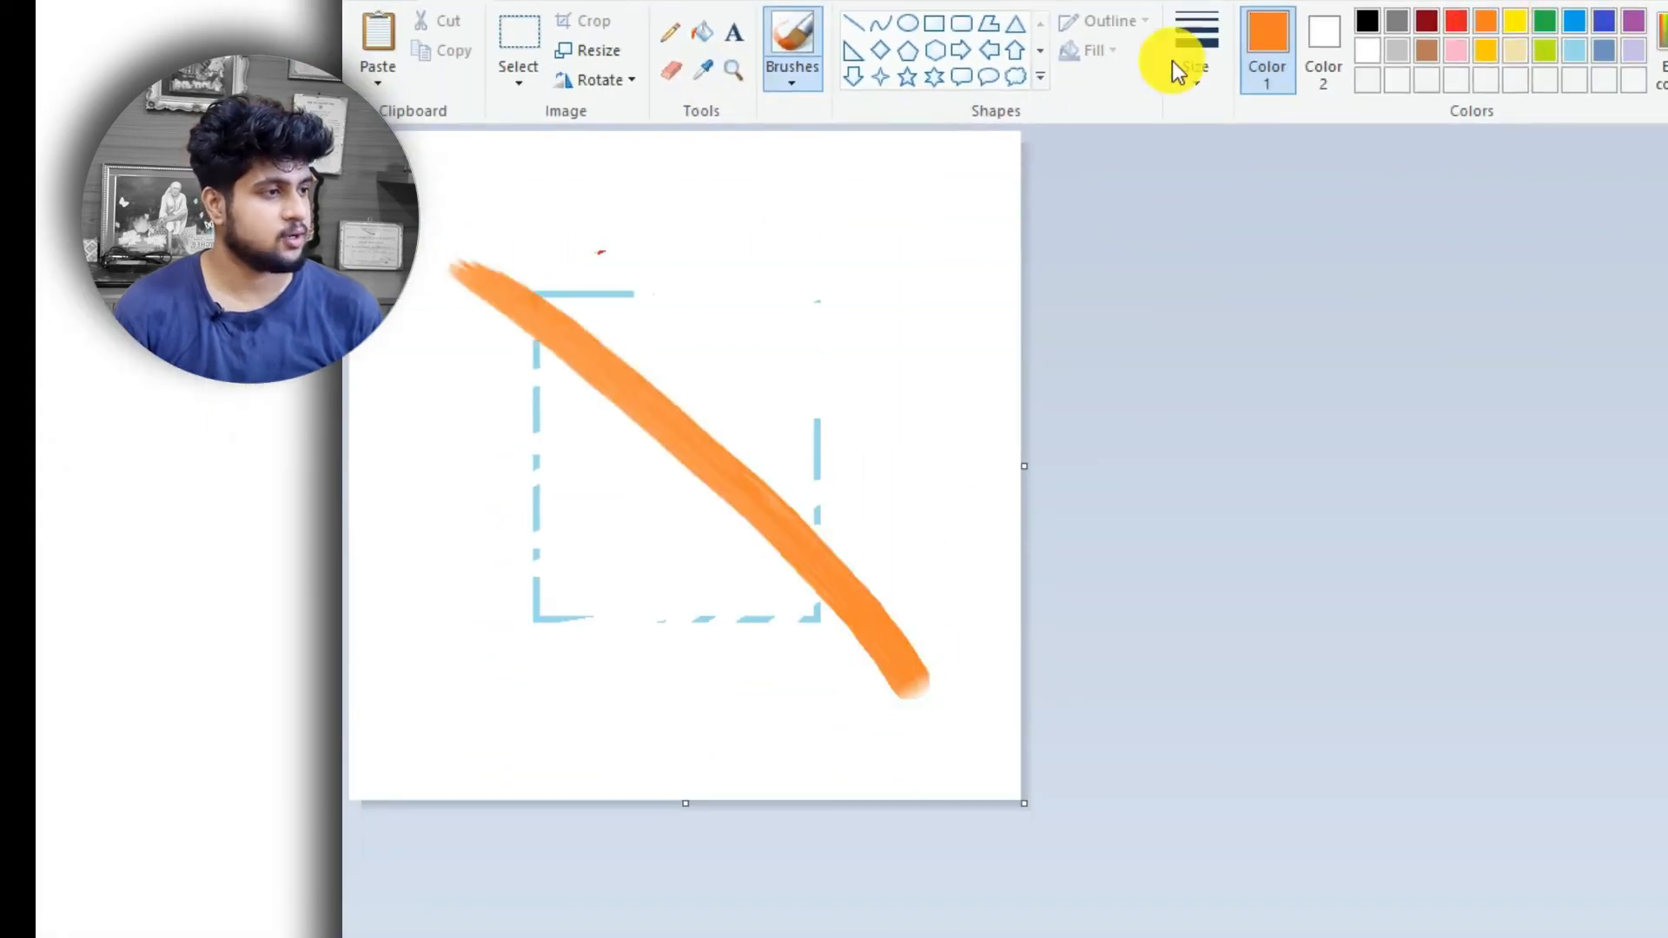
- Paint a gold diagonal stroke crossing the orange one and a lavender vertical stroke through their intersection with the Oil brush
click(1485, 49)
drag(751, 280, 353, 904)
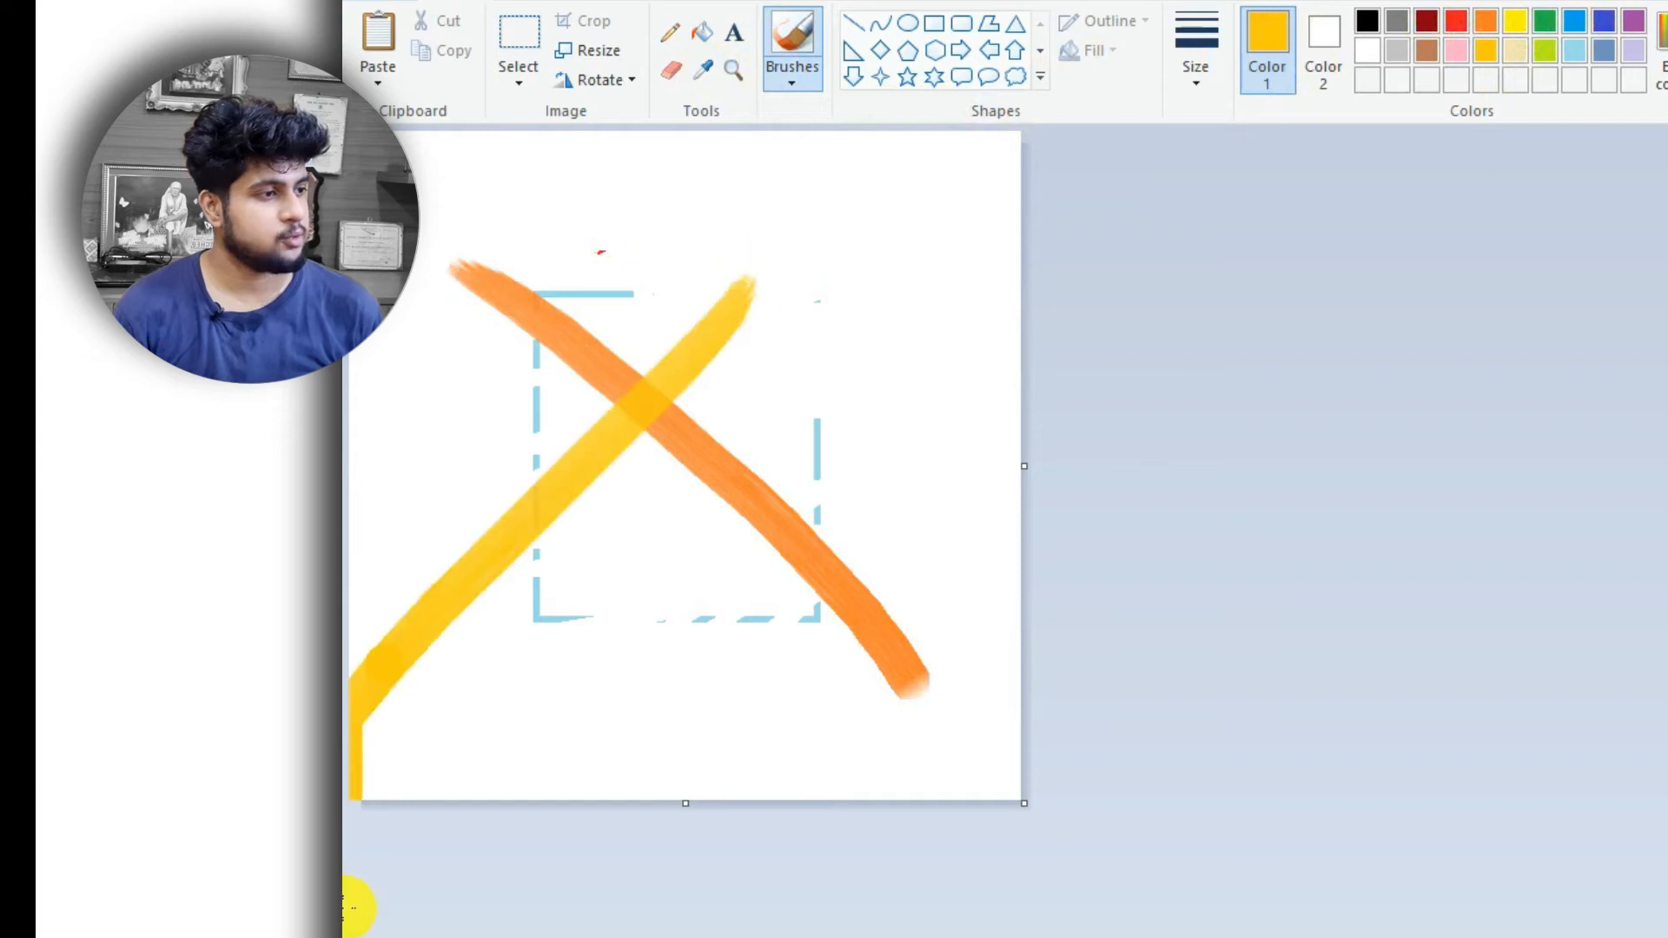
click(1631, 53)
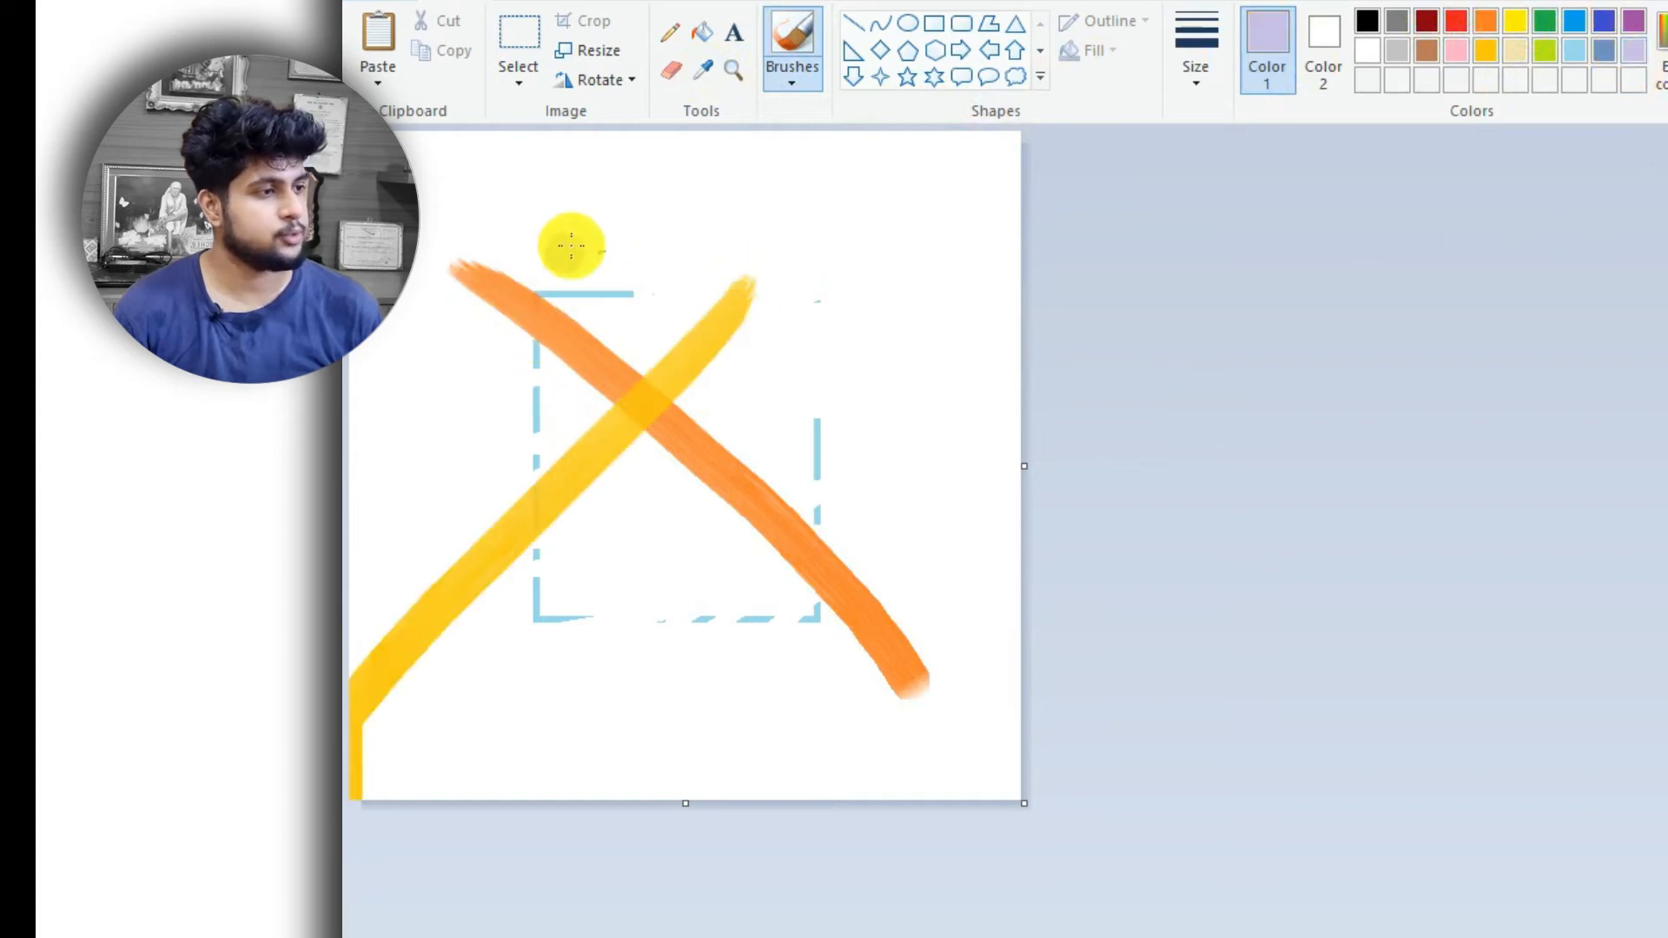
drag(608, 196, 634, 636)
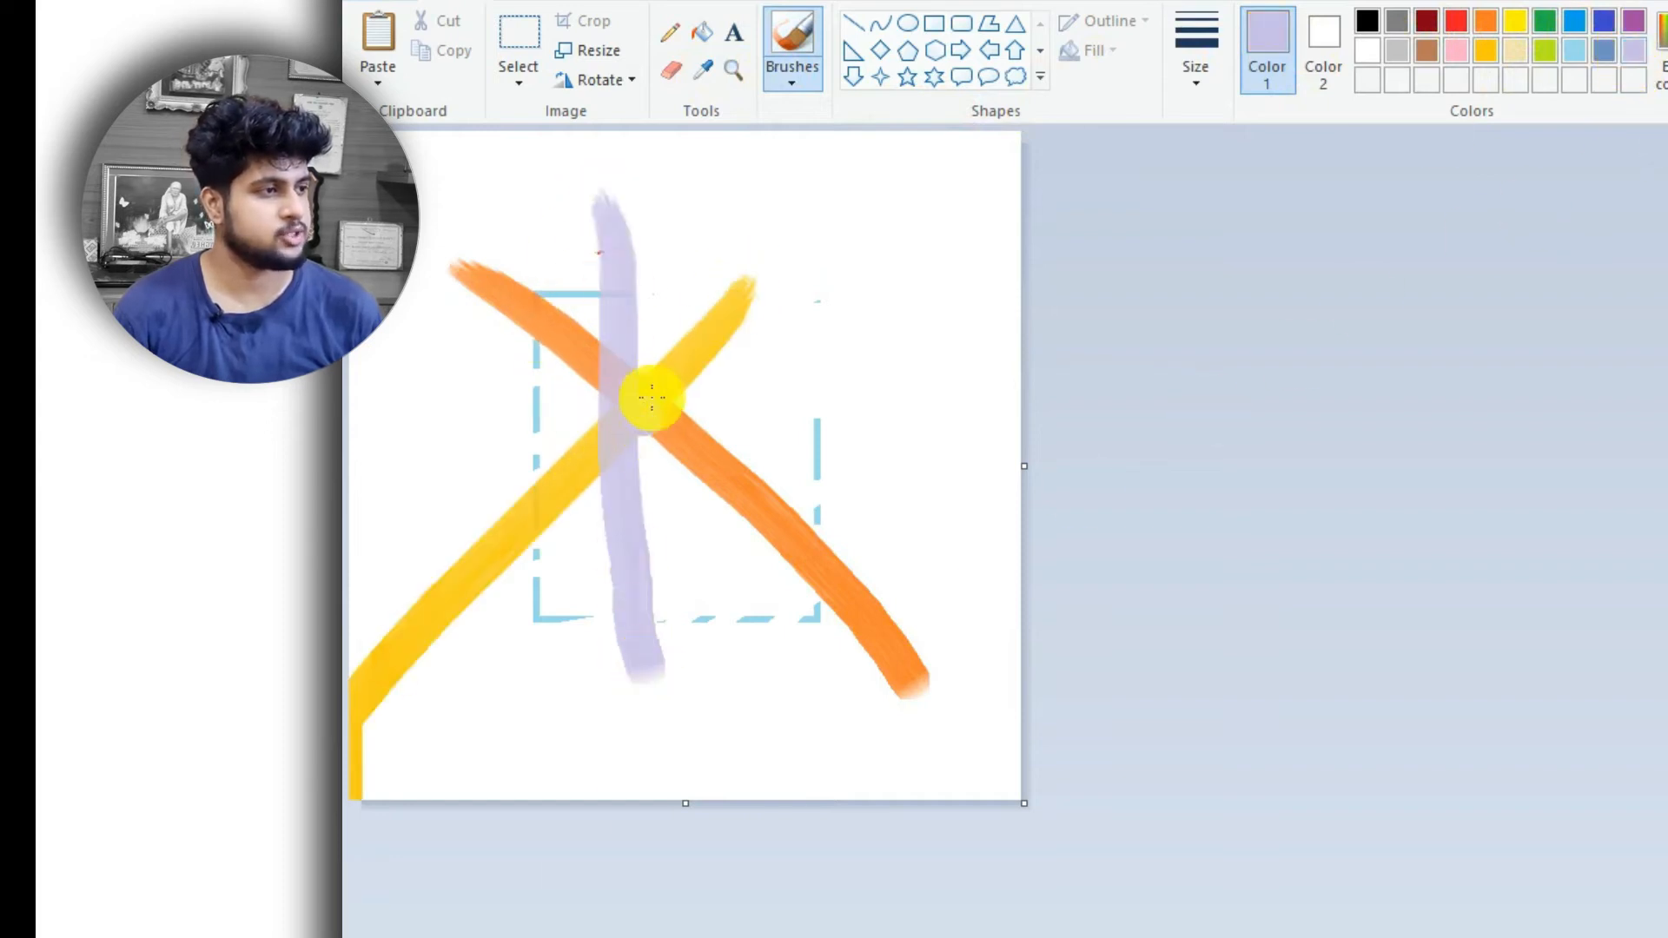
- Pick the blended colour where the lavender and orange strokes overlap, and paint a vertical stroke in it beside the lavender one
click(734, 88)
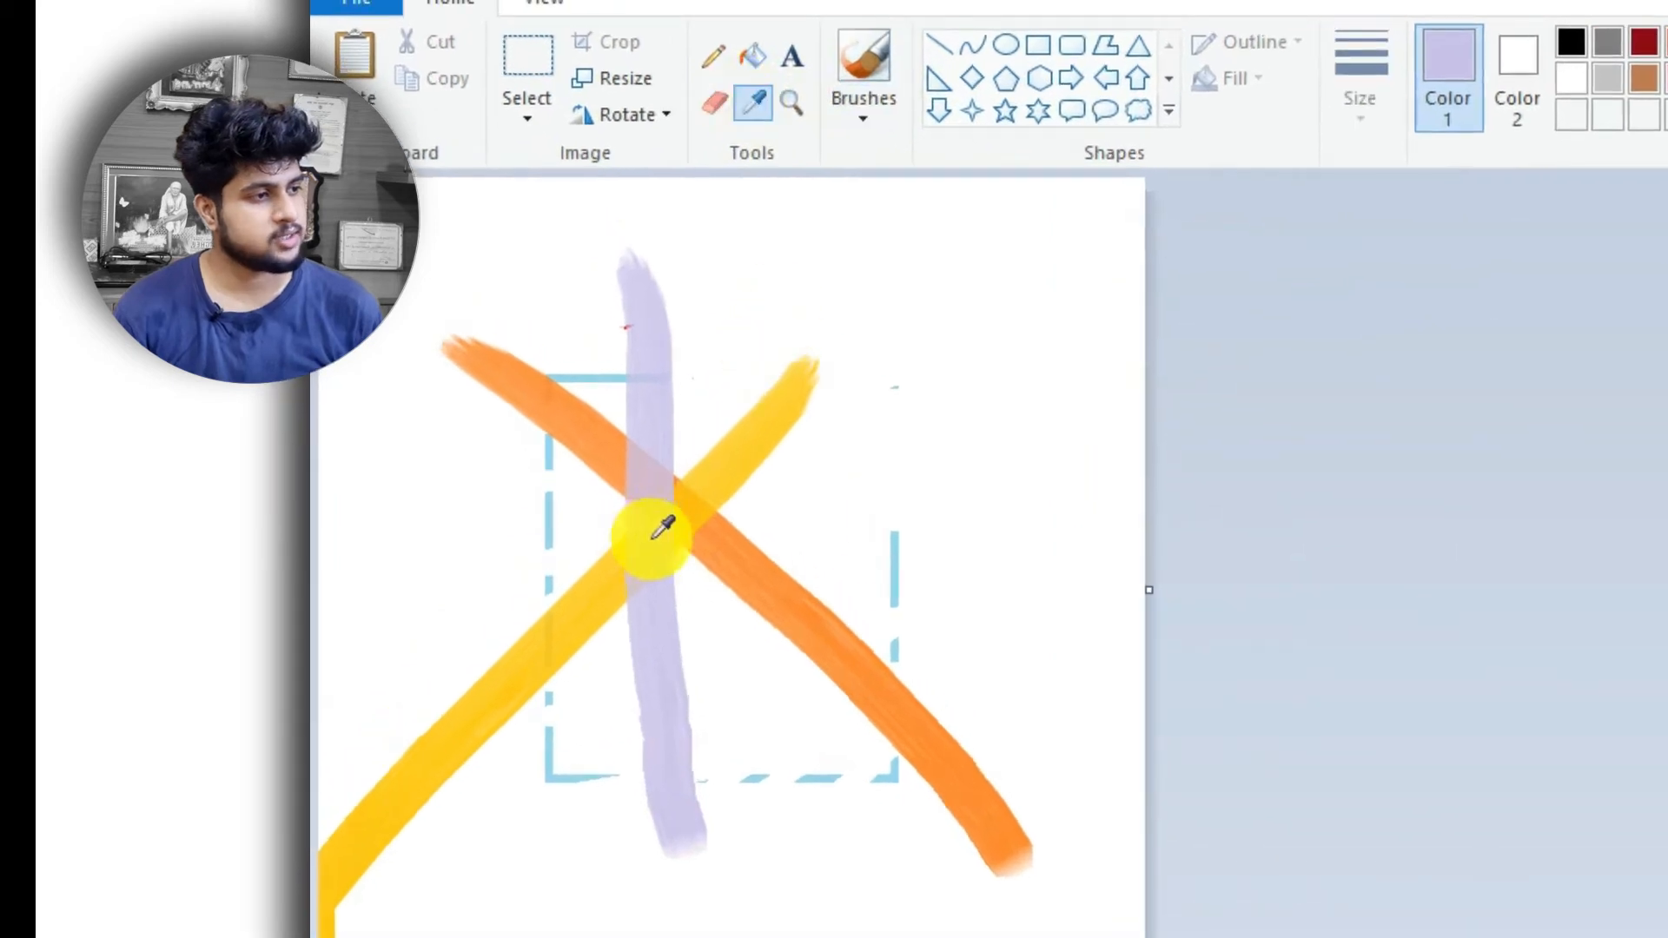
click(653, 480)
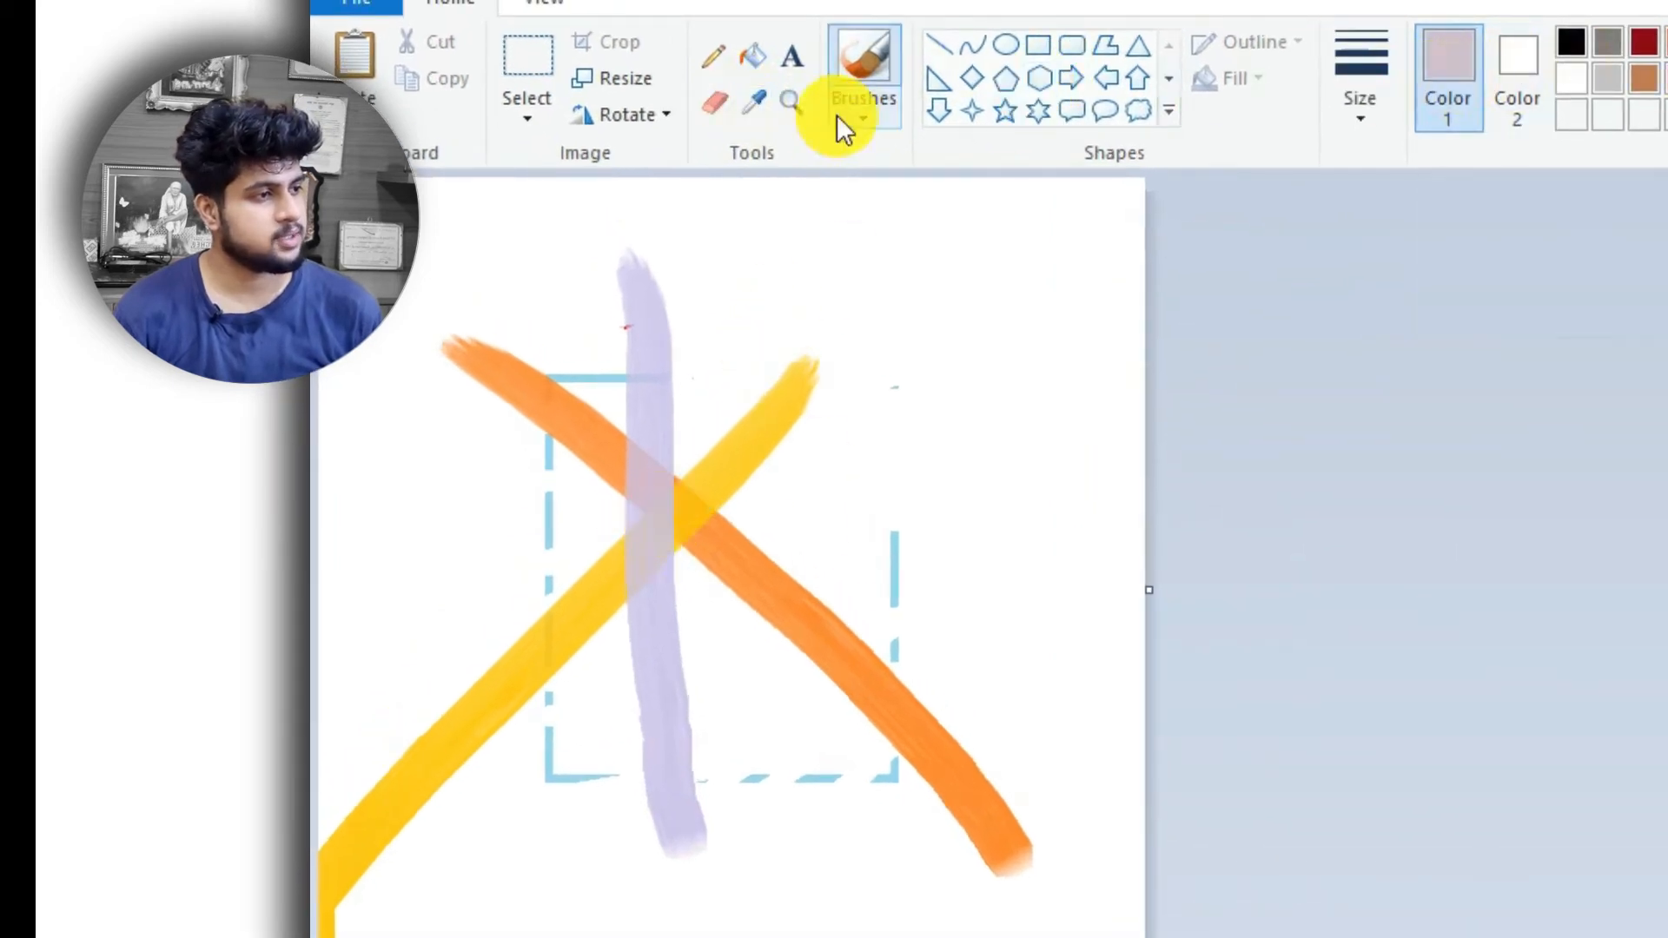
drag(710, 277, 738, 821)
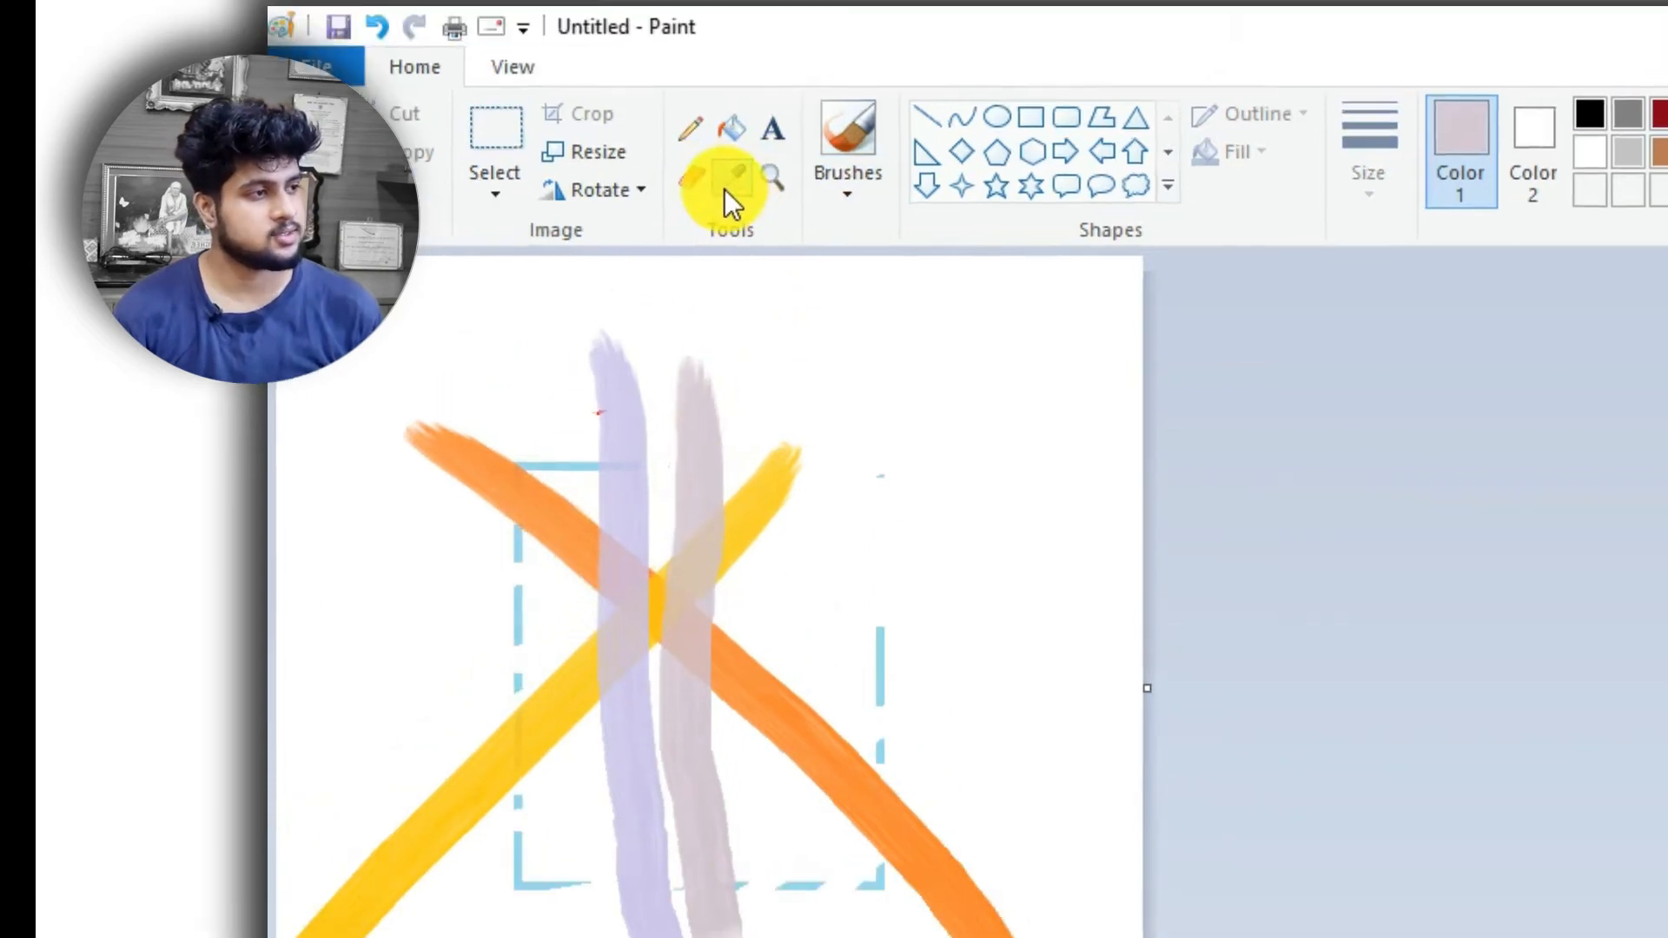
click(756, 101)
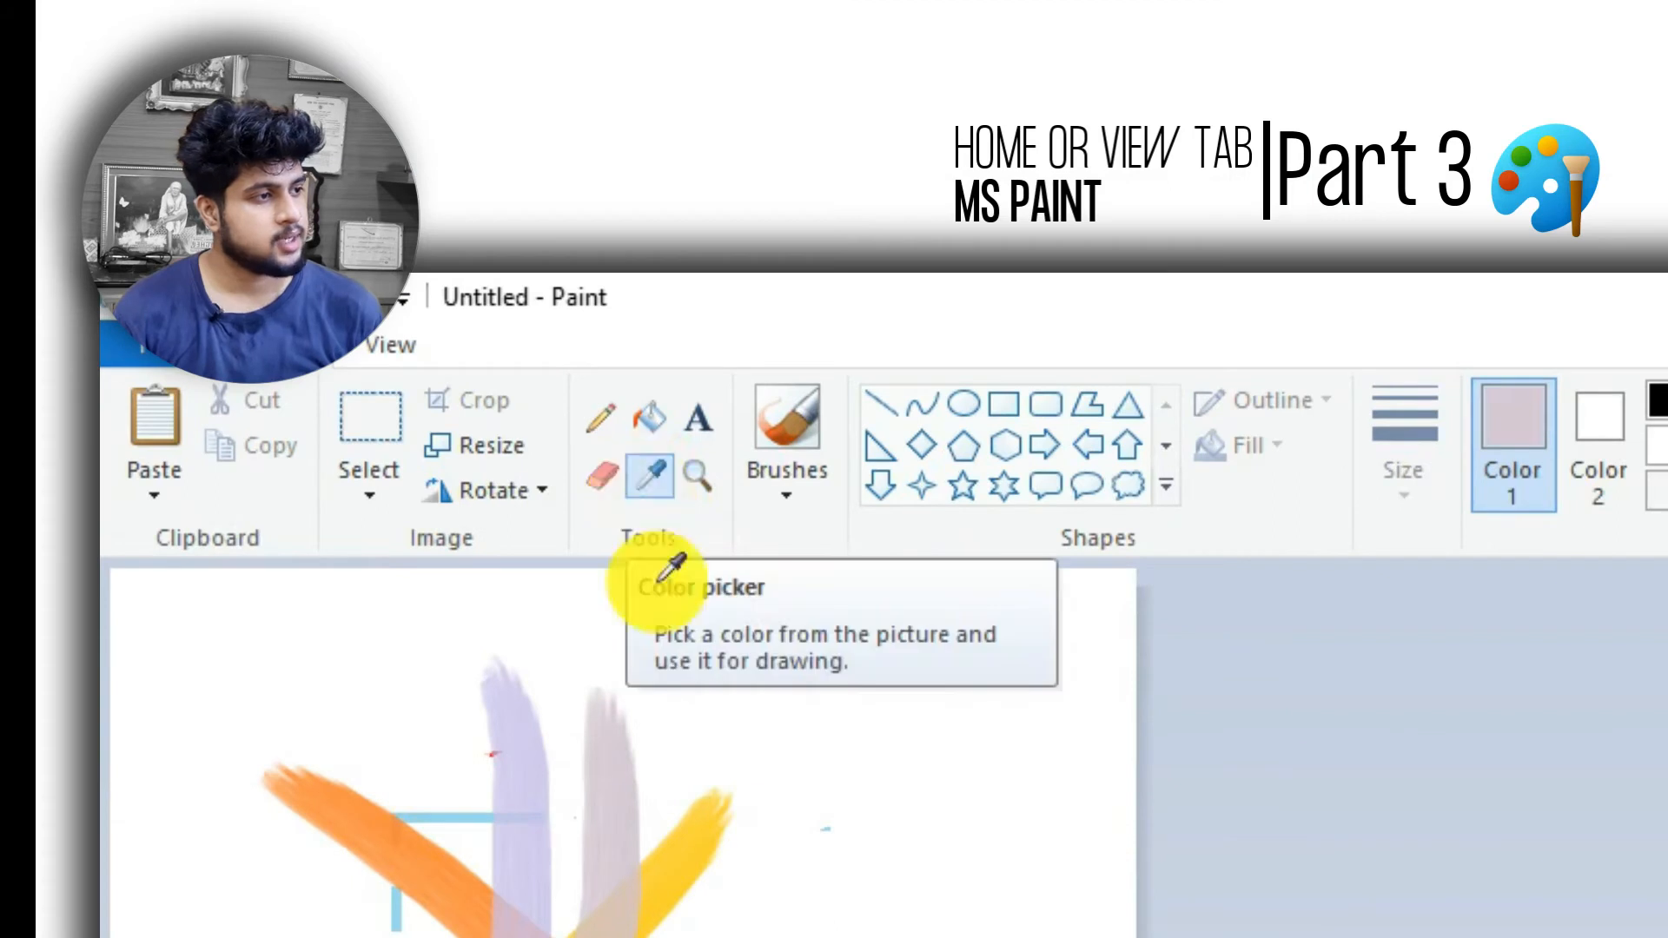
- Magnify the painted strokes up to 800% with the Magnifier, and reduce the zoom back to 100%
click(706, 485)
click(633, 447)
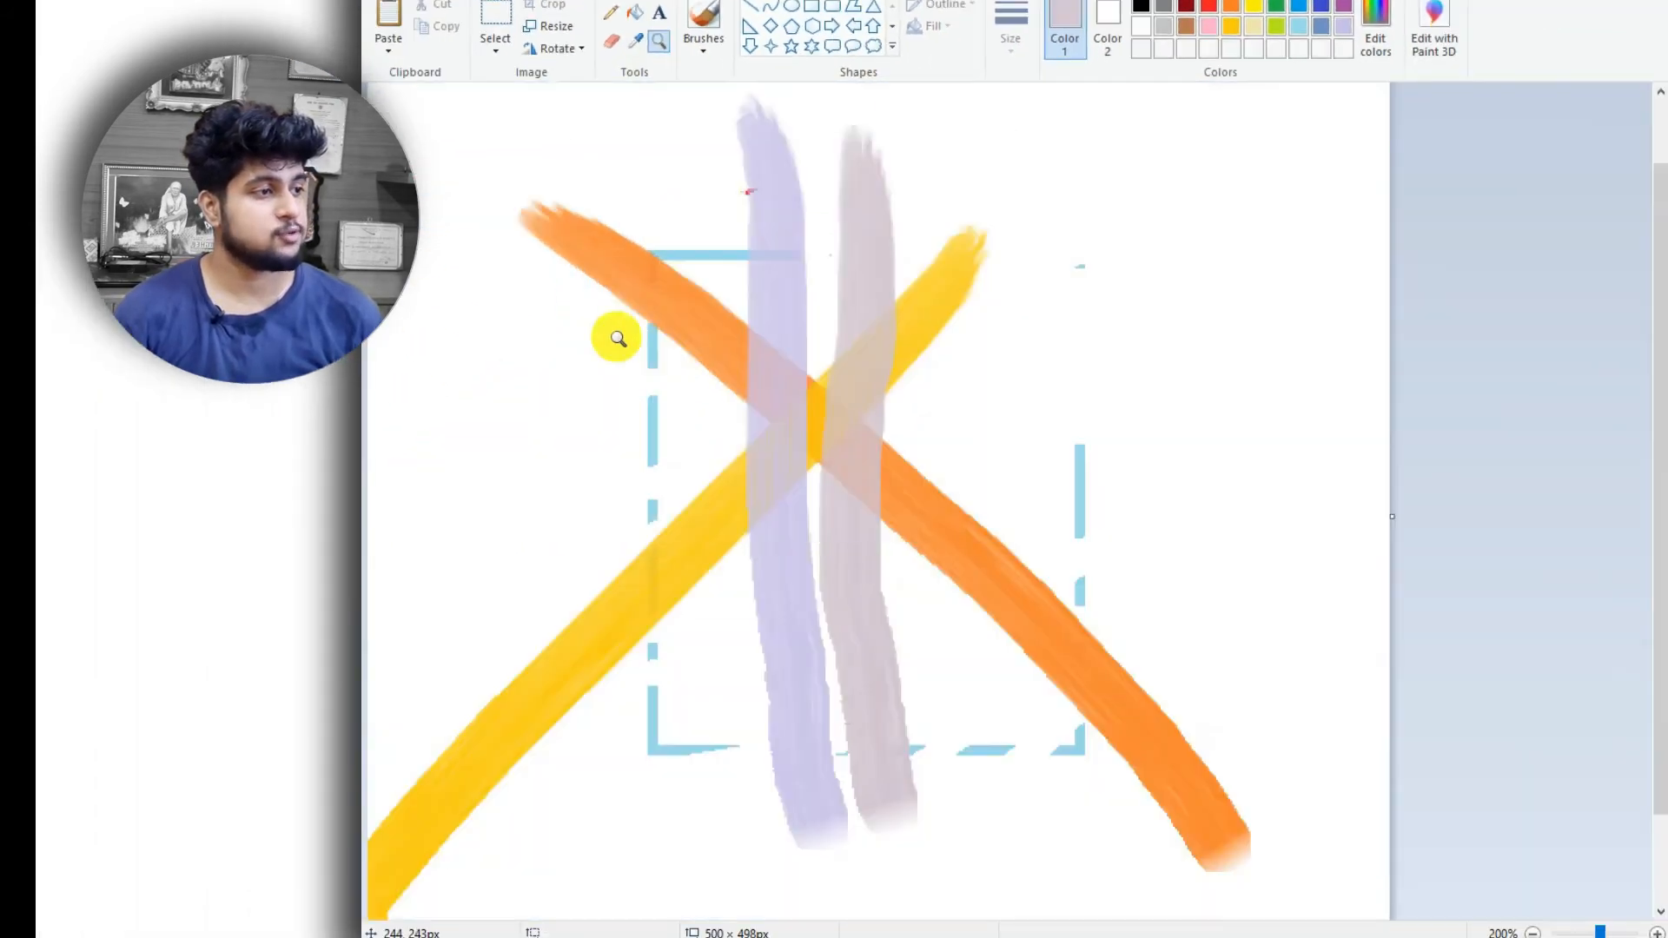
click(623, 304)
click(1098, 484)
click(717, 462)
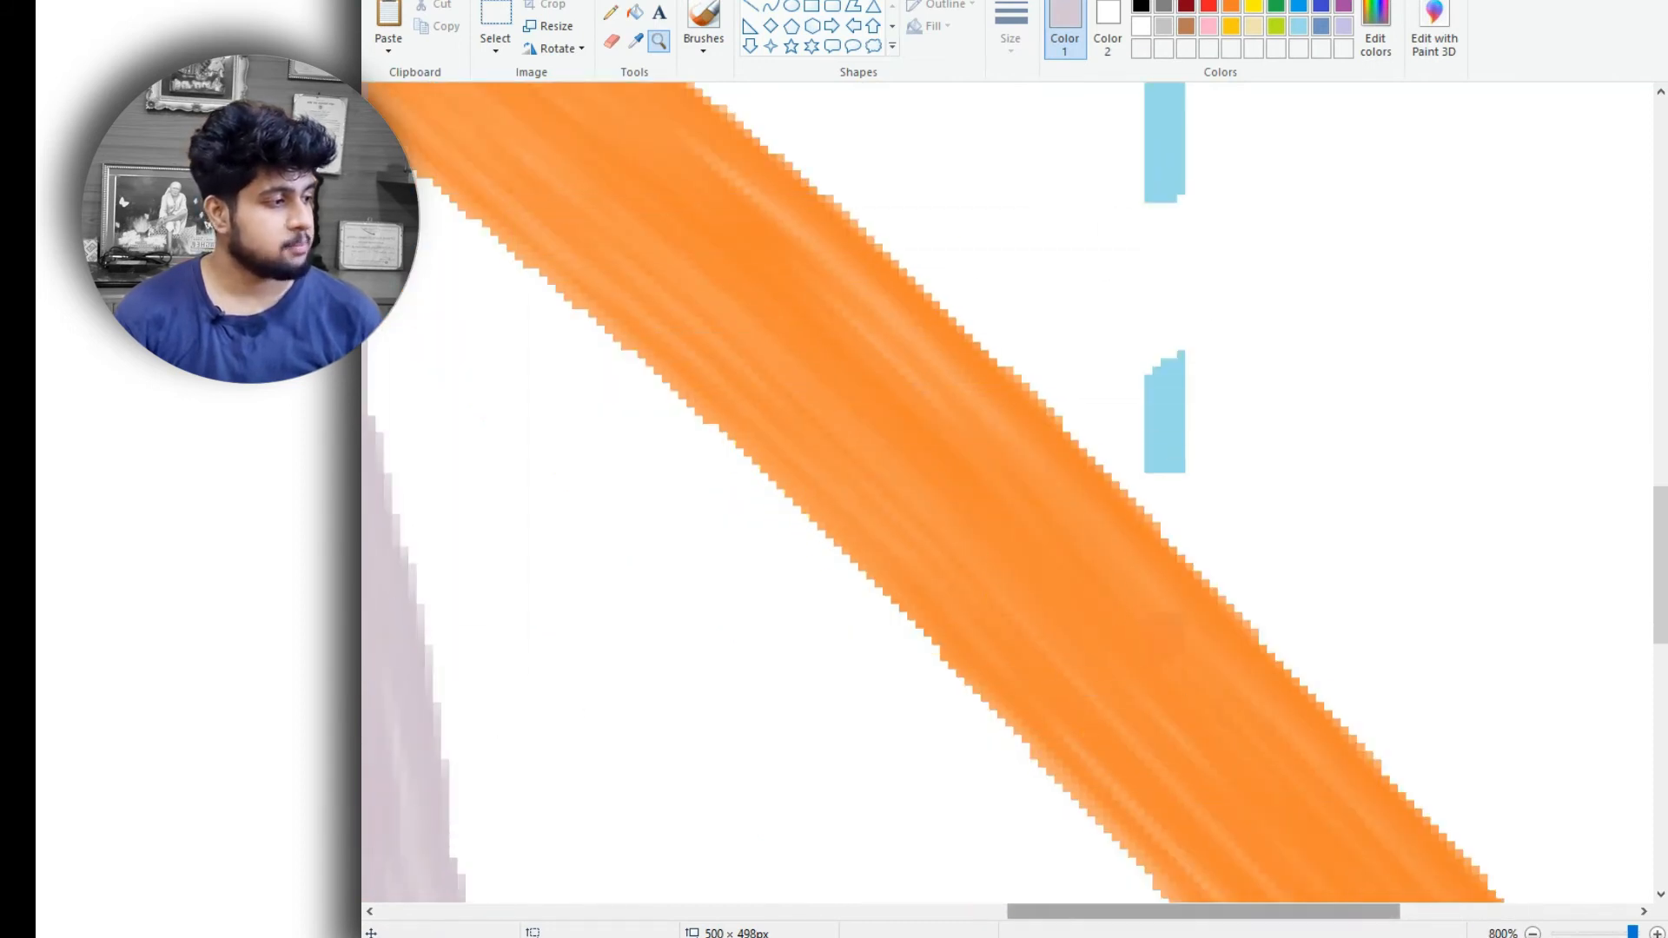
click(1533, 932)
click(1533, 932)
click(1534, 932)
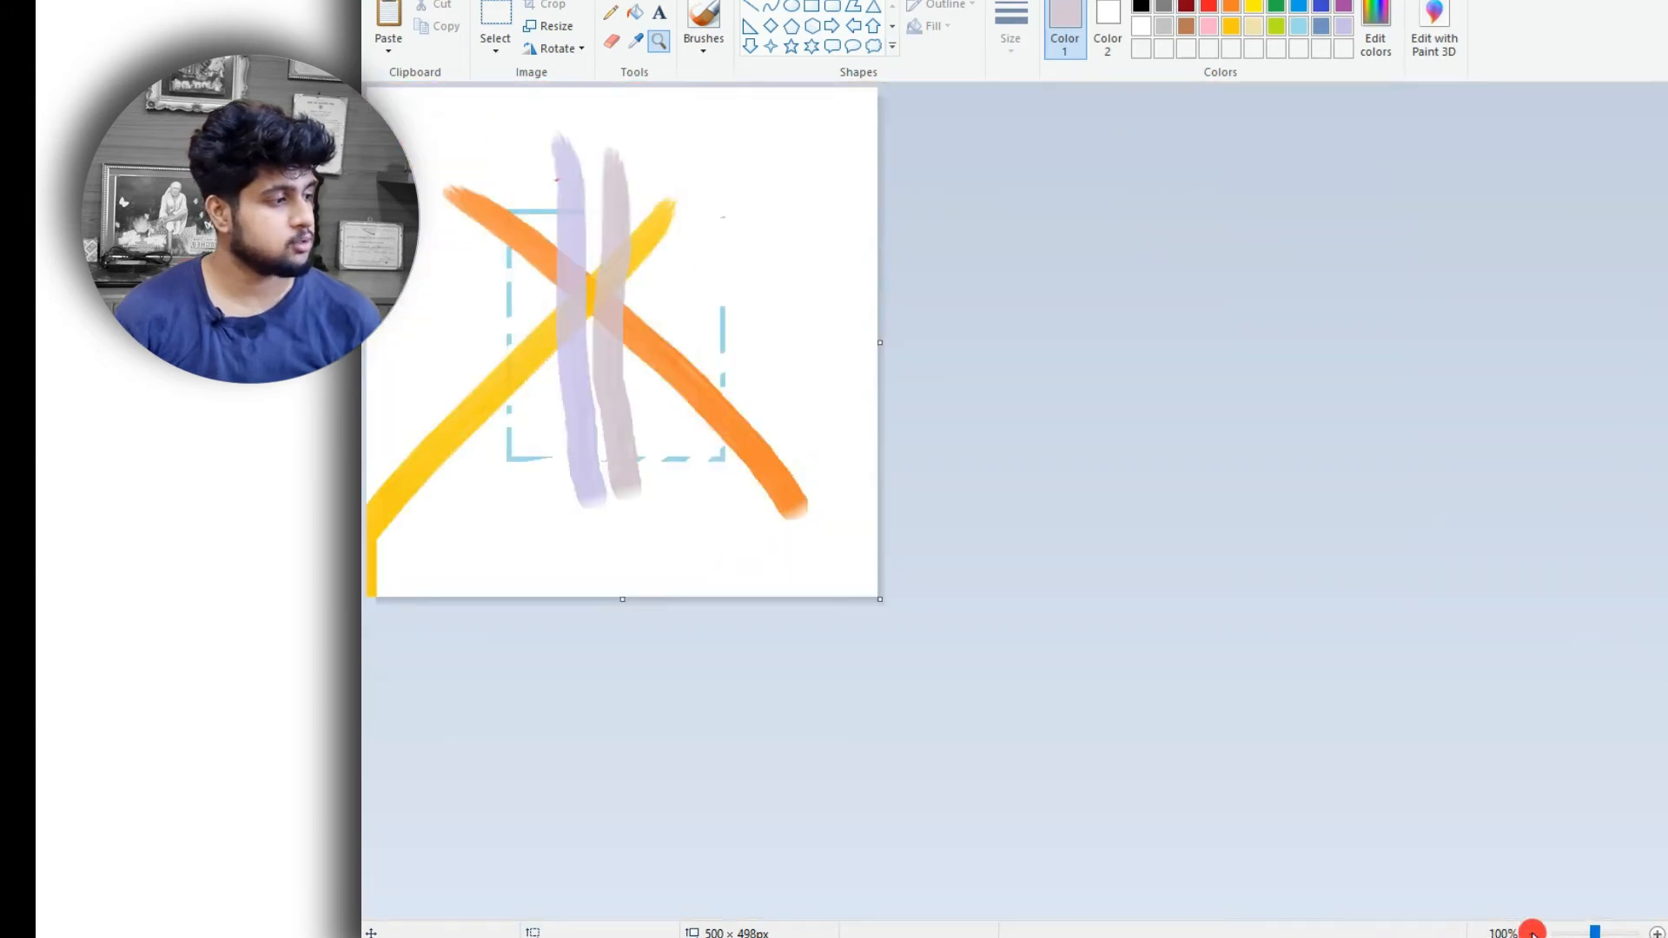
click(1533, 932)
click(1656, 932)
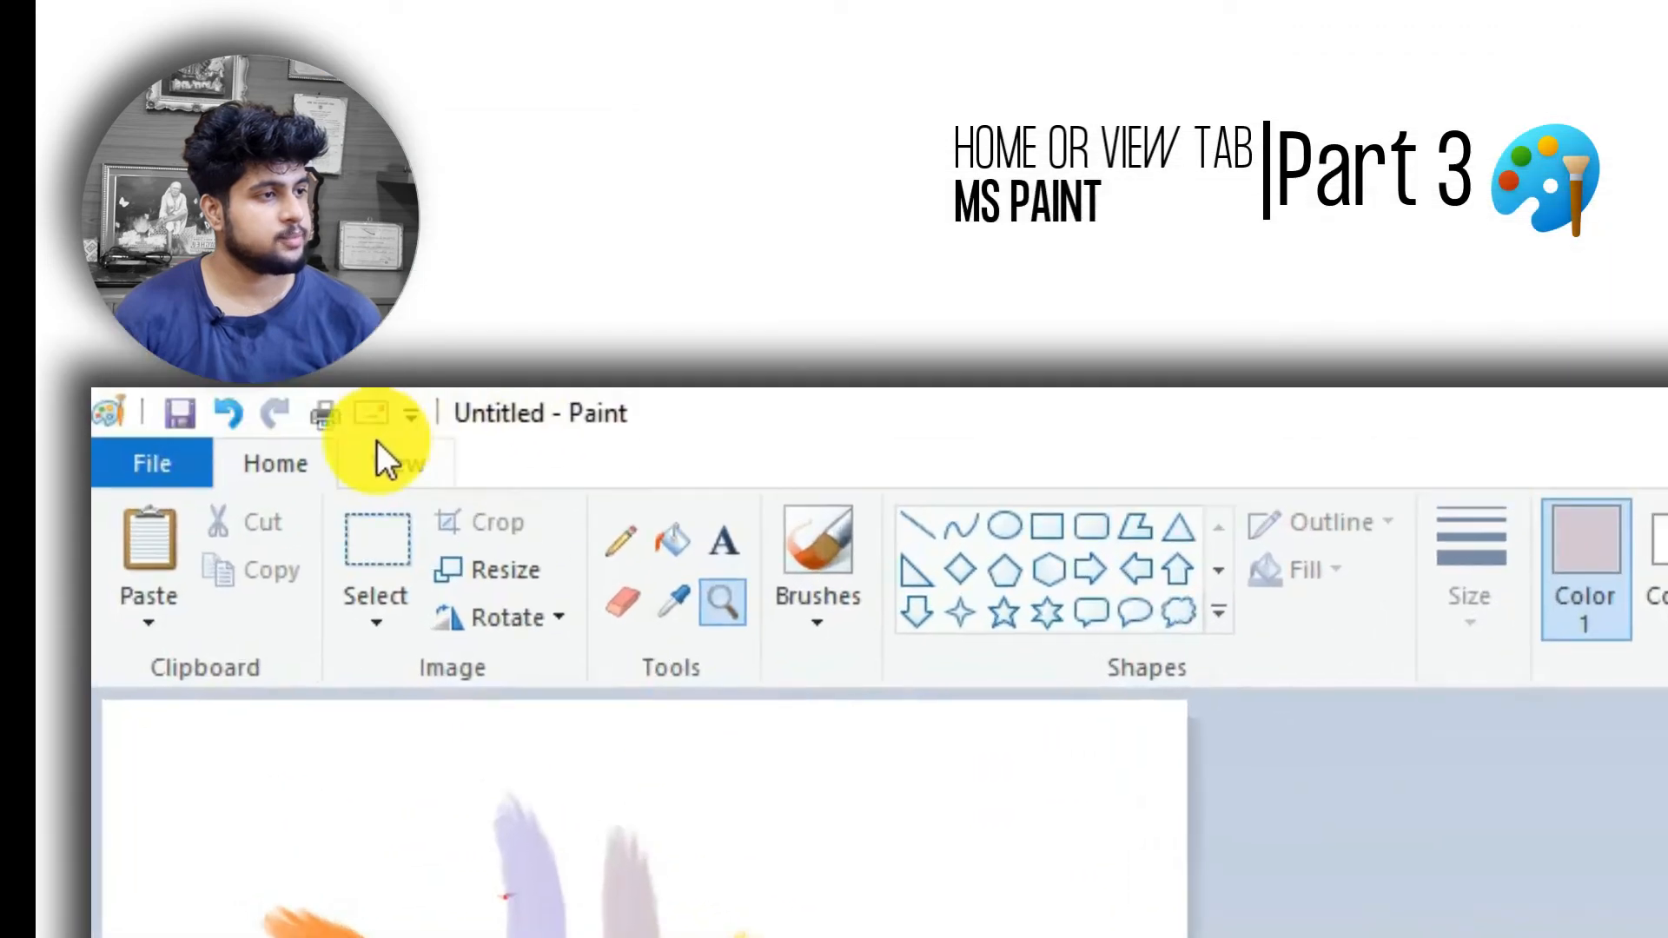
- Shrink the picture's display below 100% and enlarge it again with the Zoom out and Zoom in commands
click(399, 466)
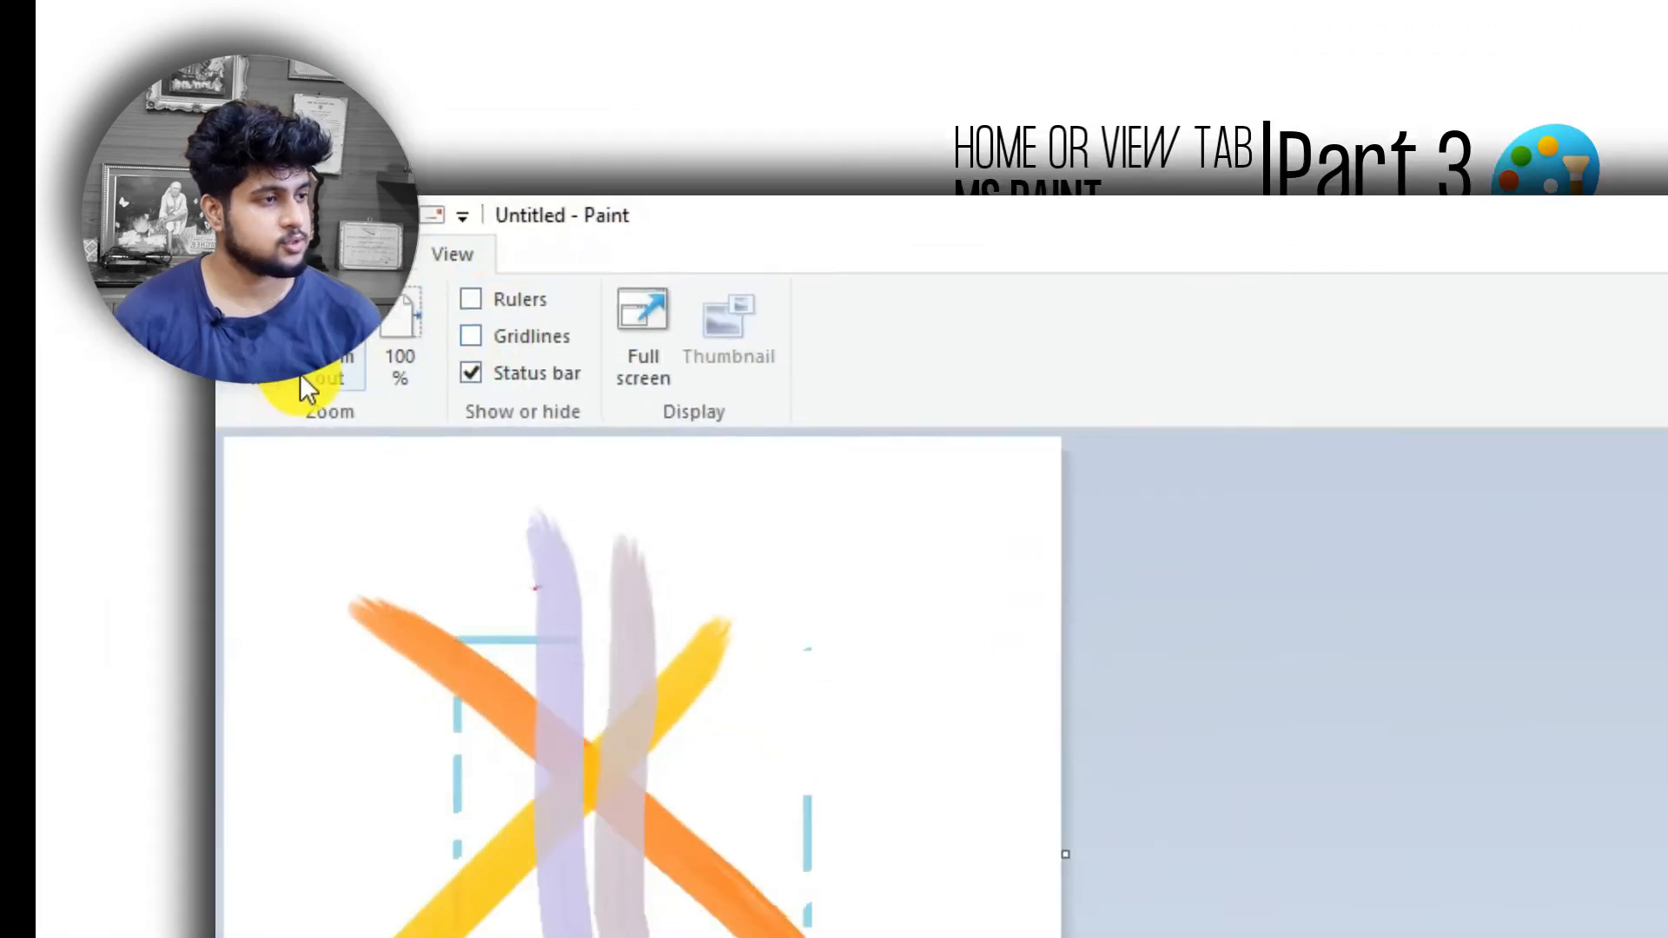
click(224, 608)
click(224, 608)
click(224, 608)
click(404, 36)
click(405, 36)
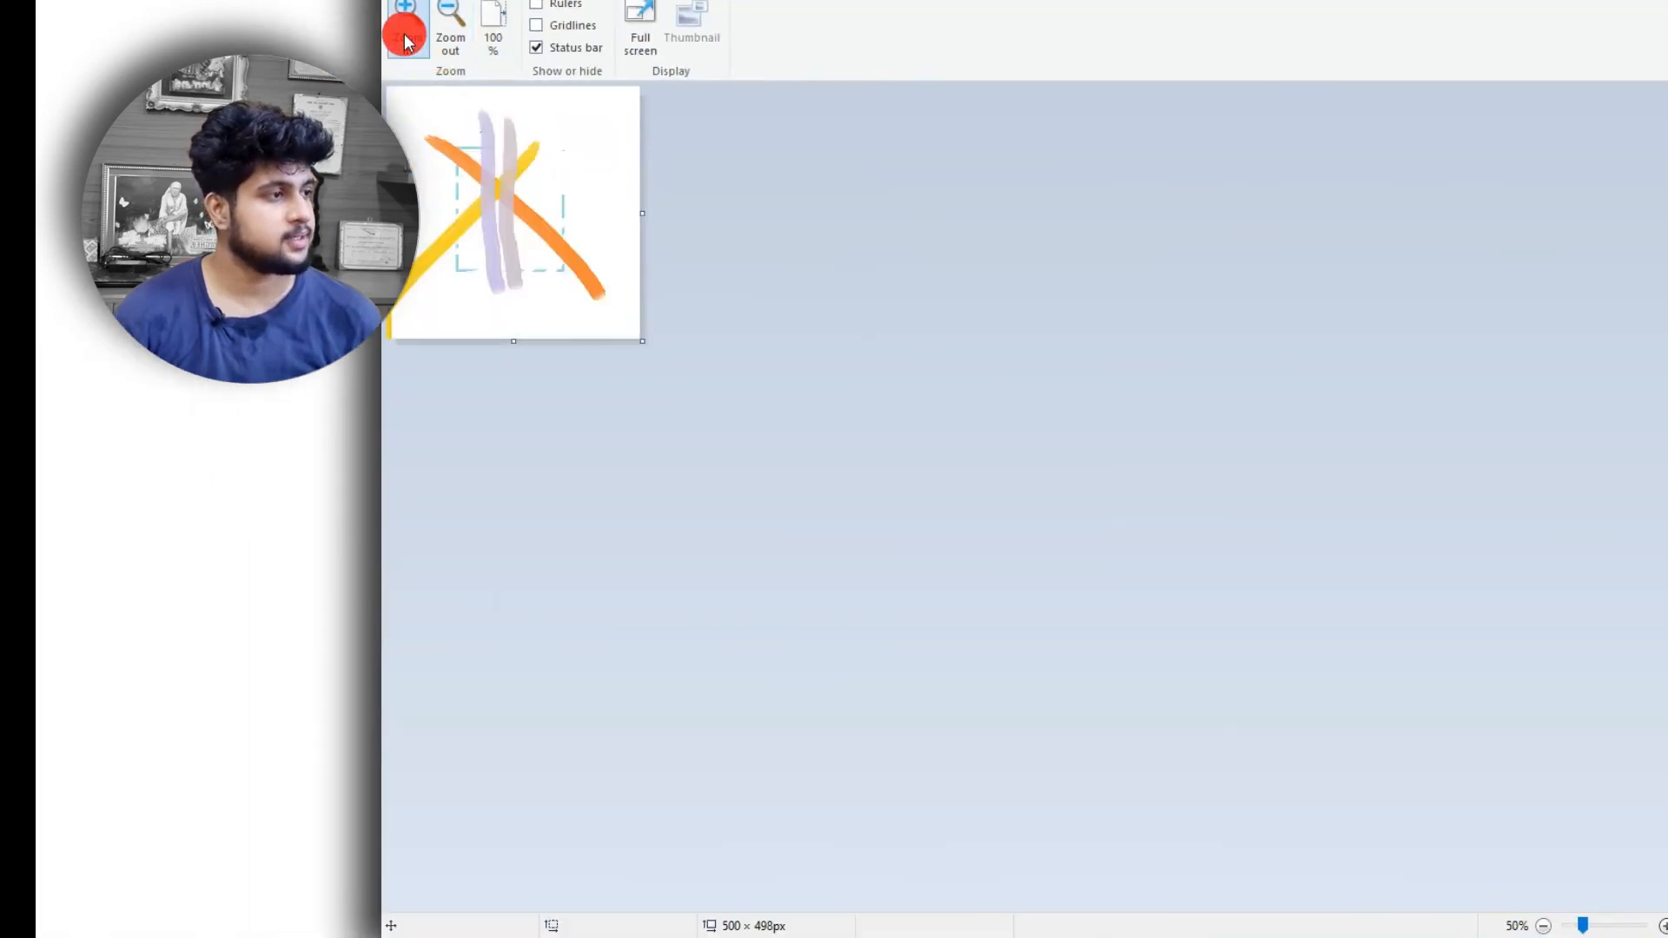
click(405, 36)
click(405, 37)
click(405, 36)
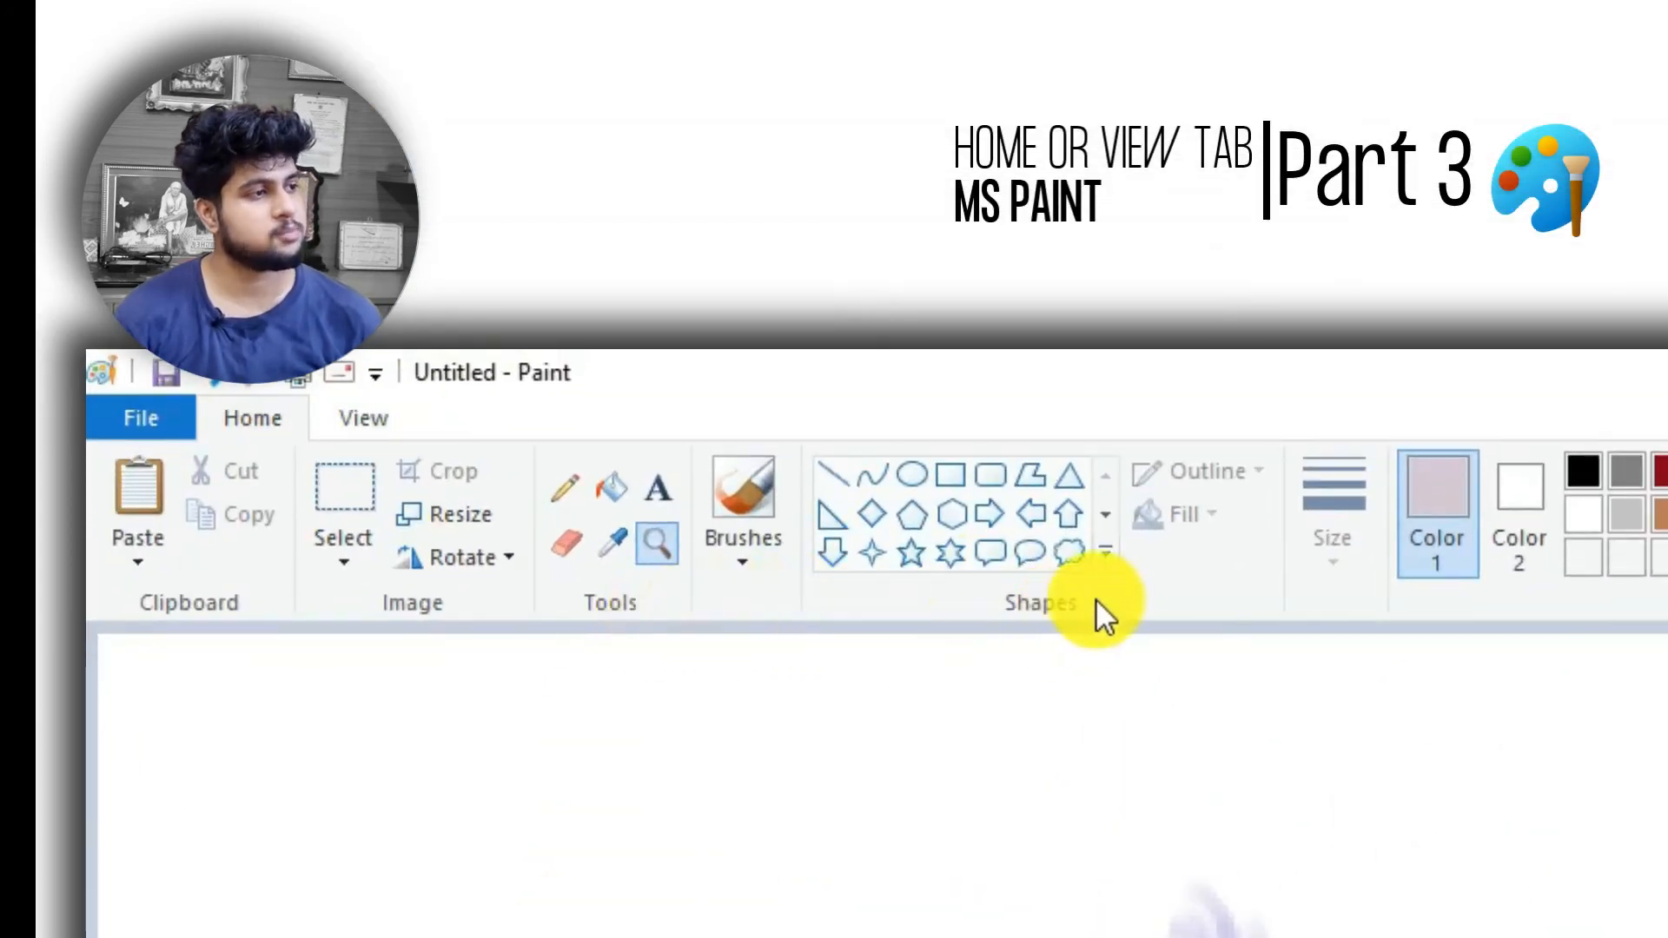
- Draw curved lines and a loopy scribble in the picked greyish colour across the upper canvas with a calligraphy brush
click(773, 488)
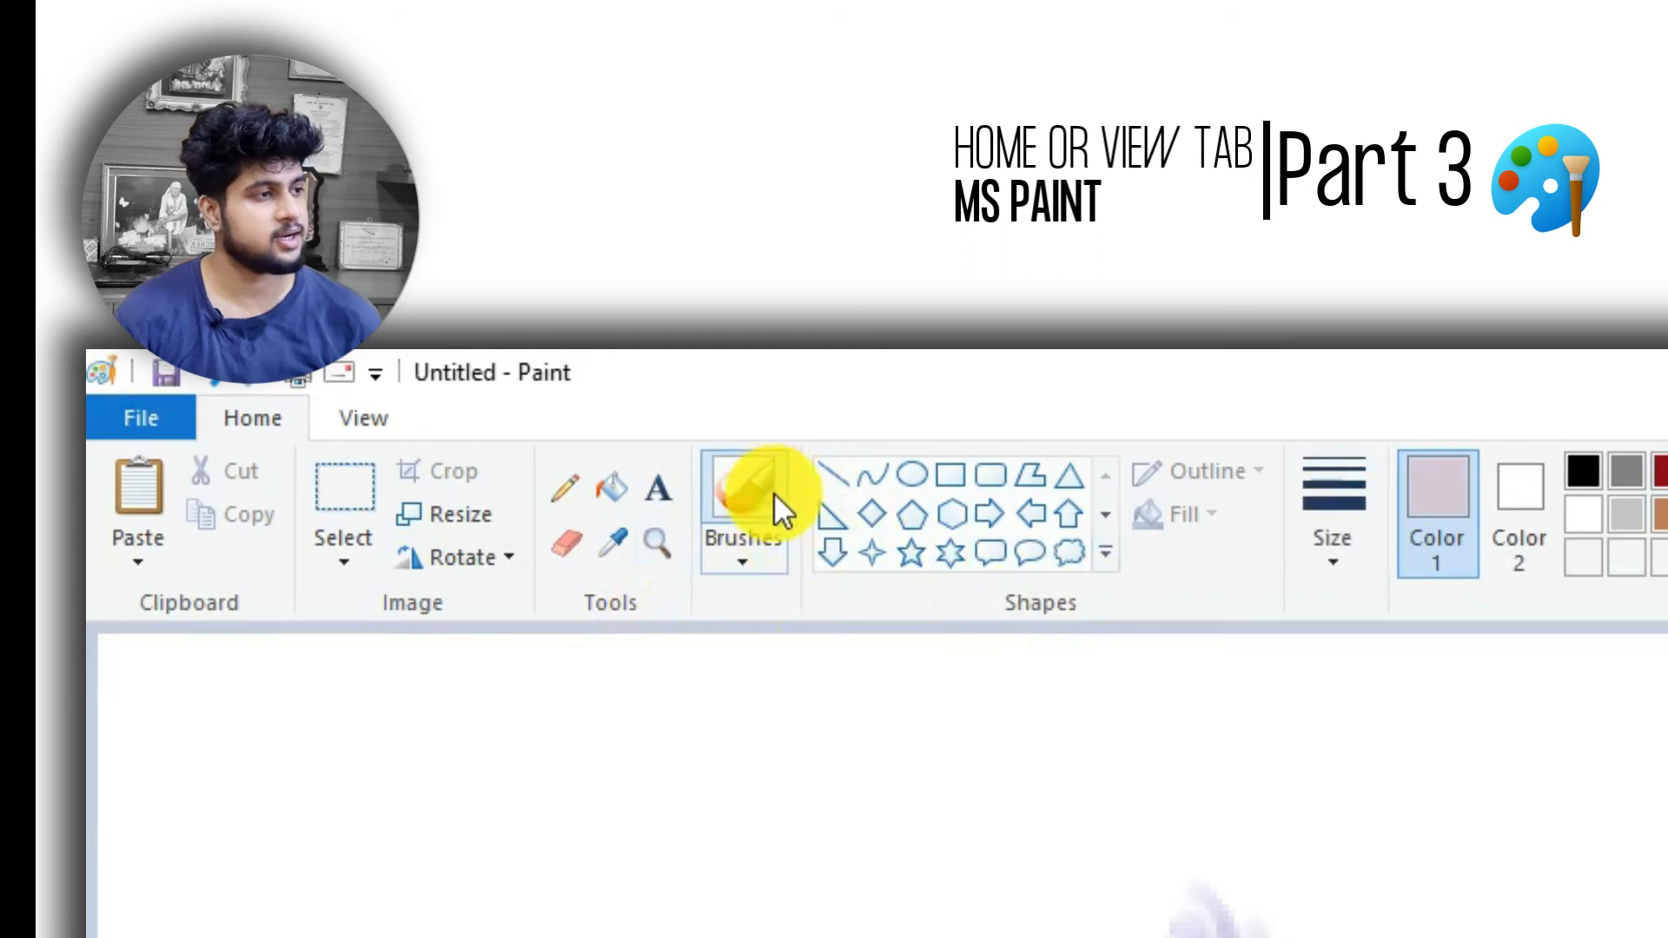
click(759, 565)
click(691, 278)
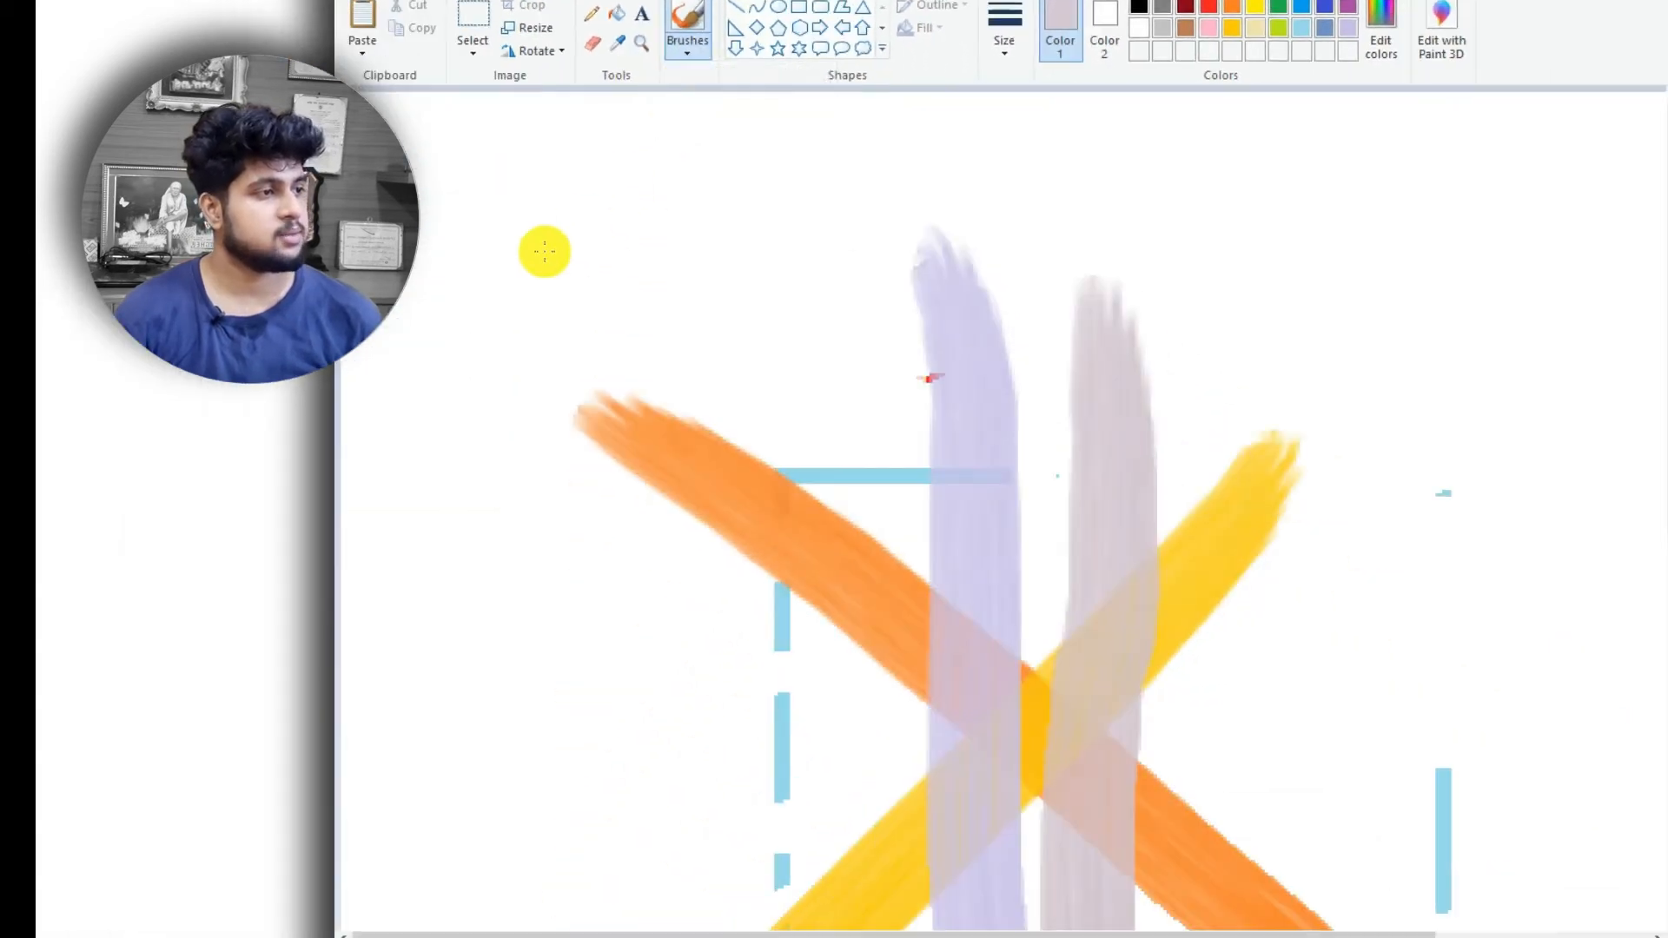
drag(430, 548, 1013, 320)
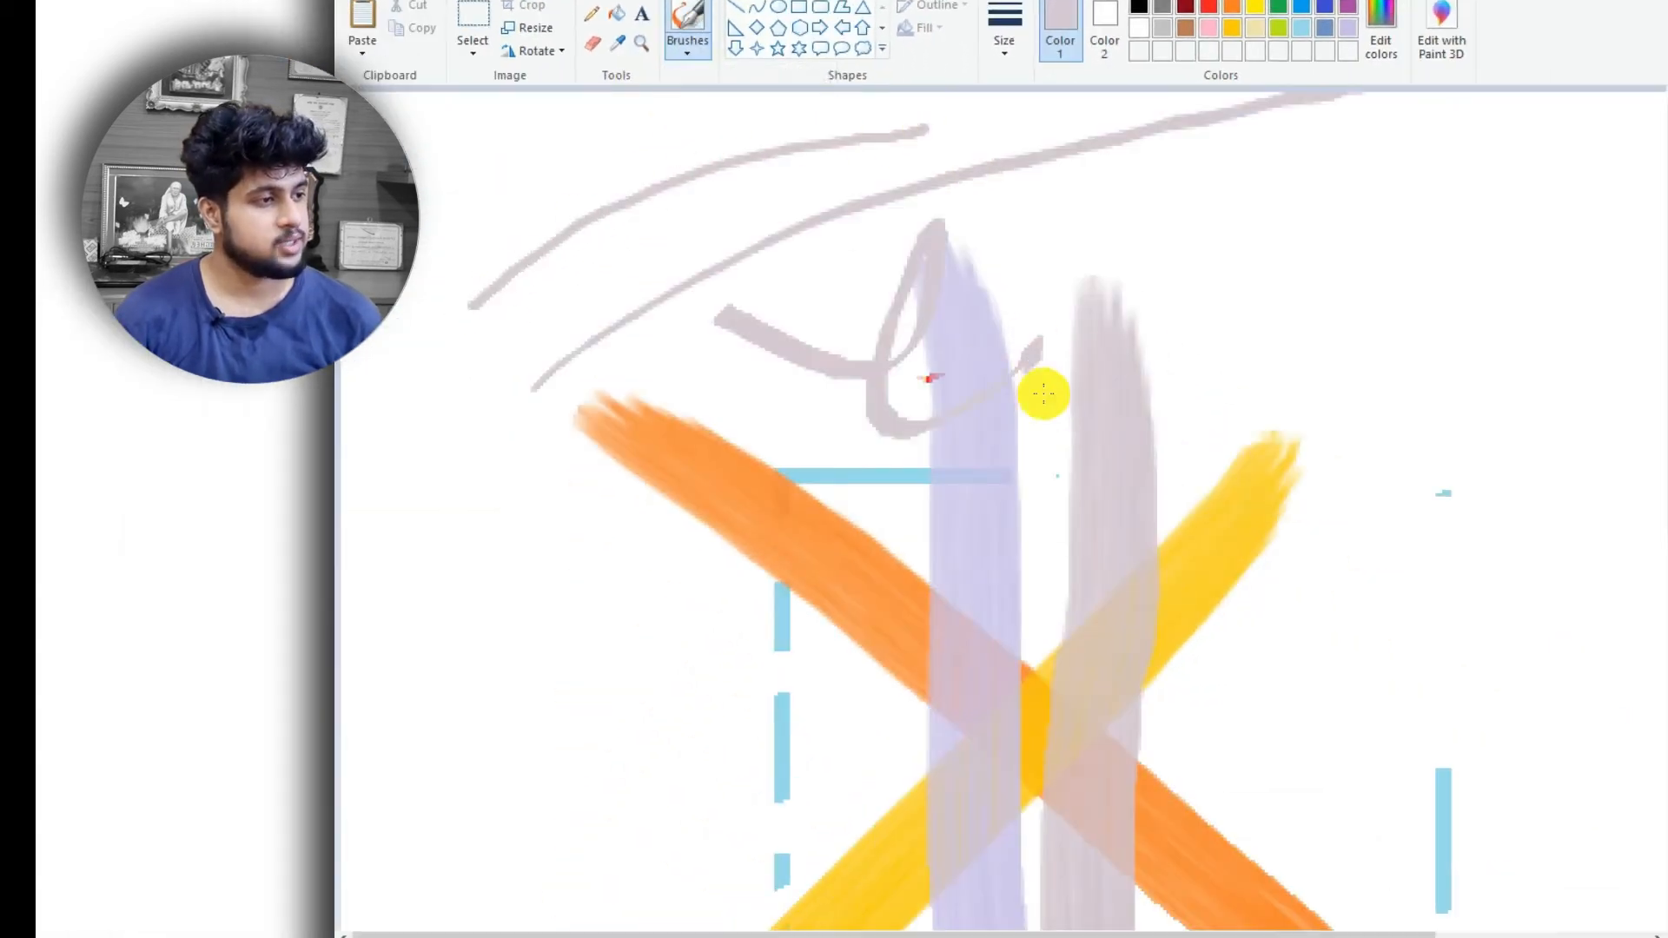
drag(1044, 394, 1383, 321)
- Set Color 2 to black and extend the scribble above the orange stroke's upper end in Color 1
click(1111, 12)
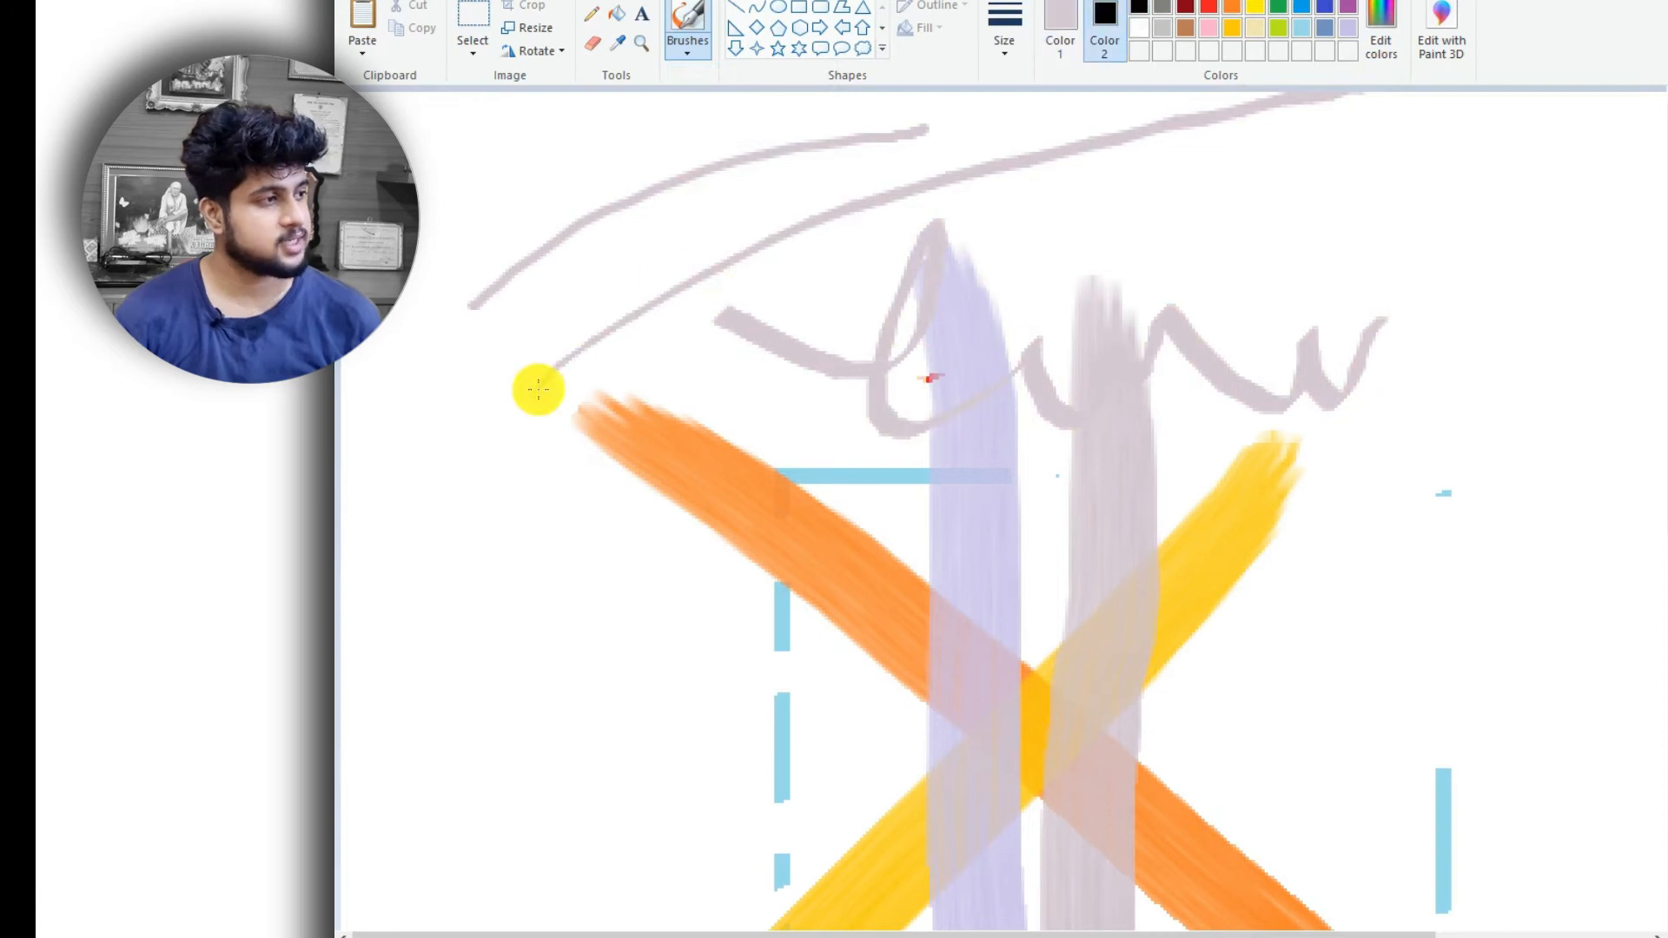
mouse_move(539, 388)
mouse_down()
mouse_move(691, 271)
mouse_move(747, 304)
mouse_up()
click(1065, 31)
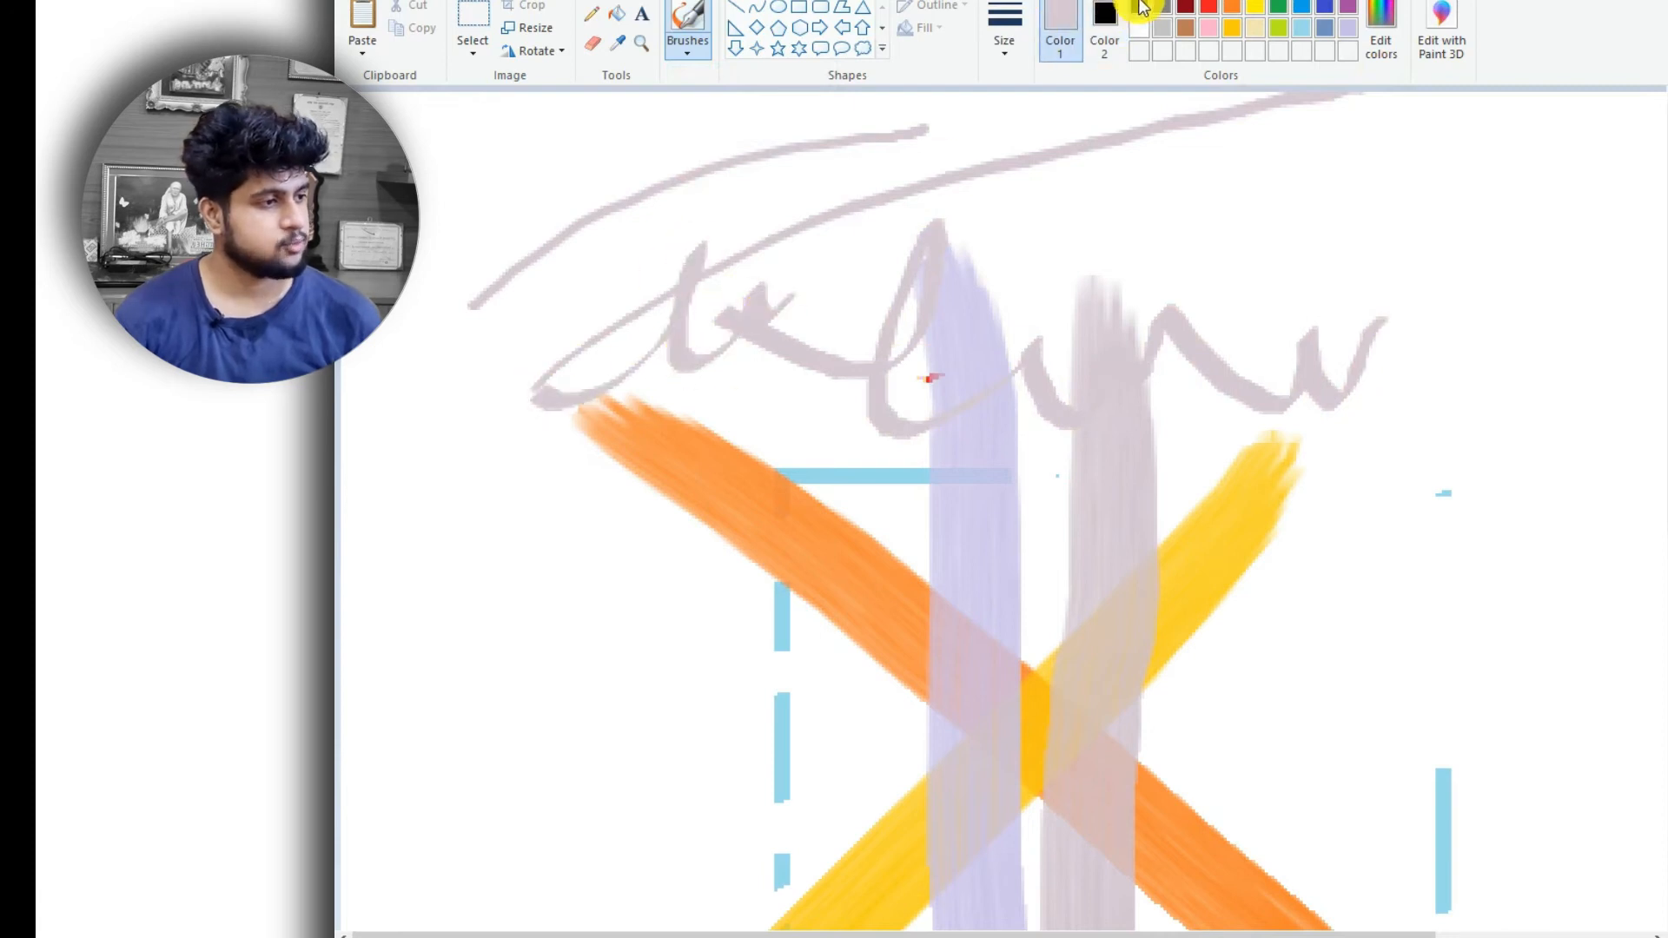
- Reset Color 2 to white, add a wavy Color 1 line under the scribble, and draw two wavy black lines across the canvas
right_click(1139, 28)
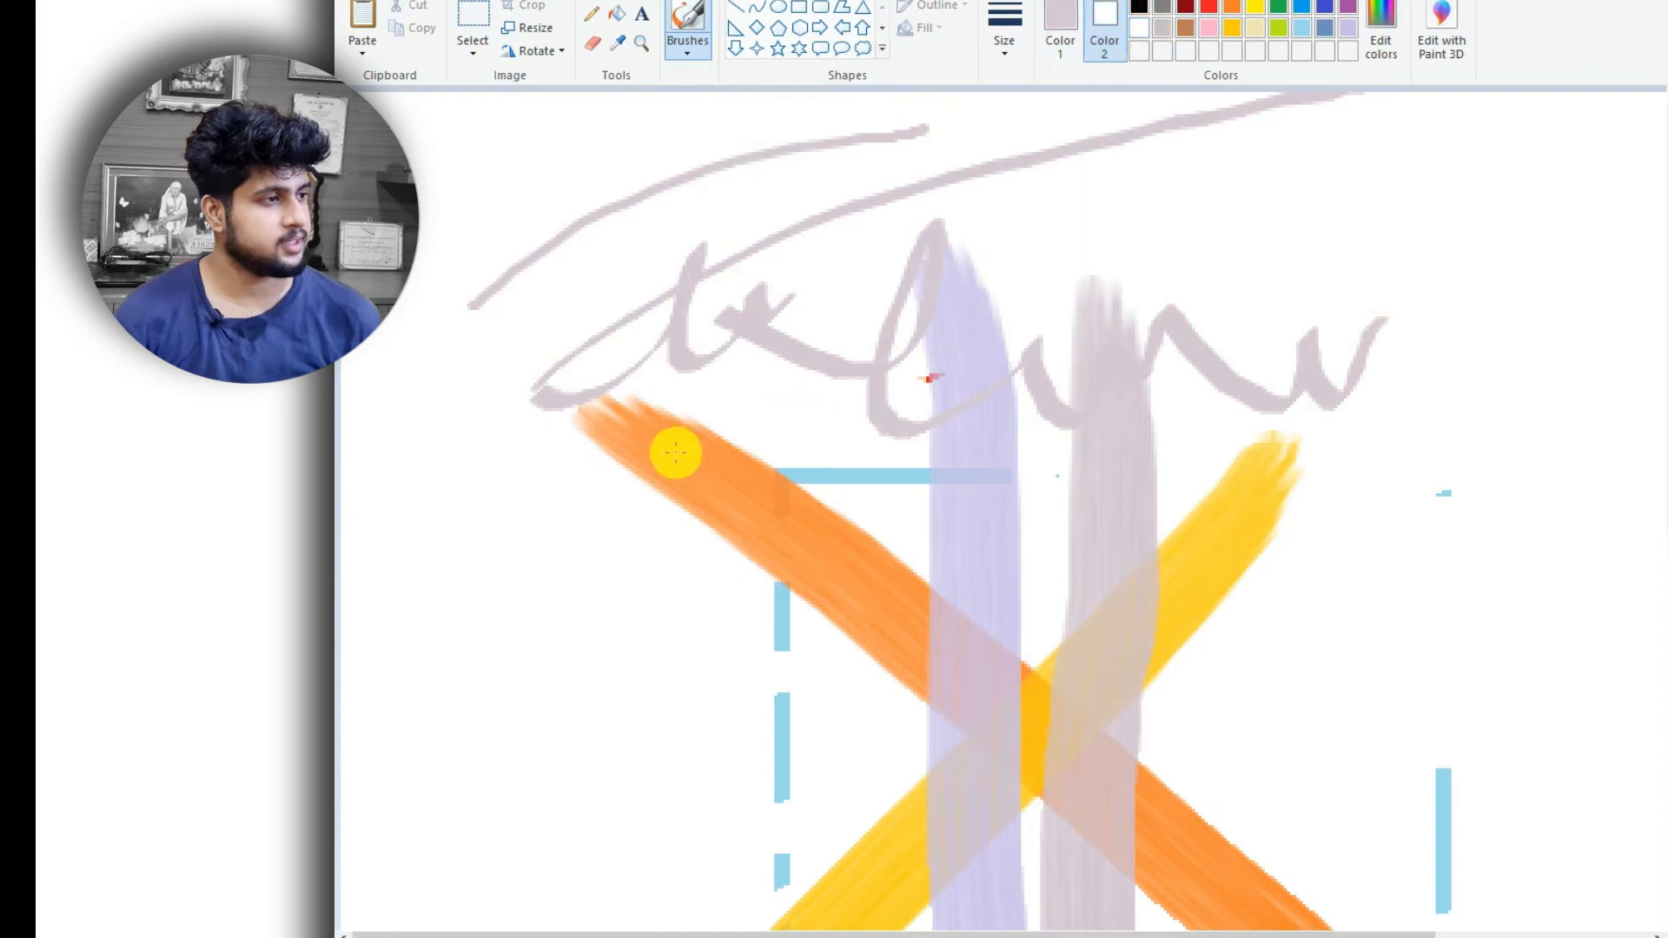
mouse_move(510, 532)
mouse_down()
mouse_move(701, 545)
mouse_move(919, 518)
mouse_move(1434, 318)
mouse_up()
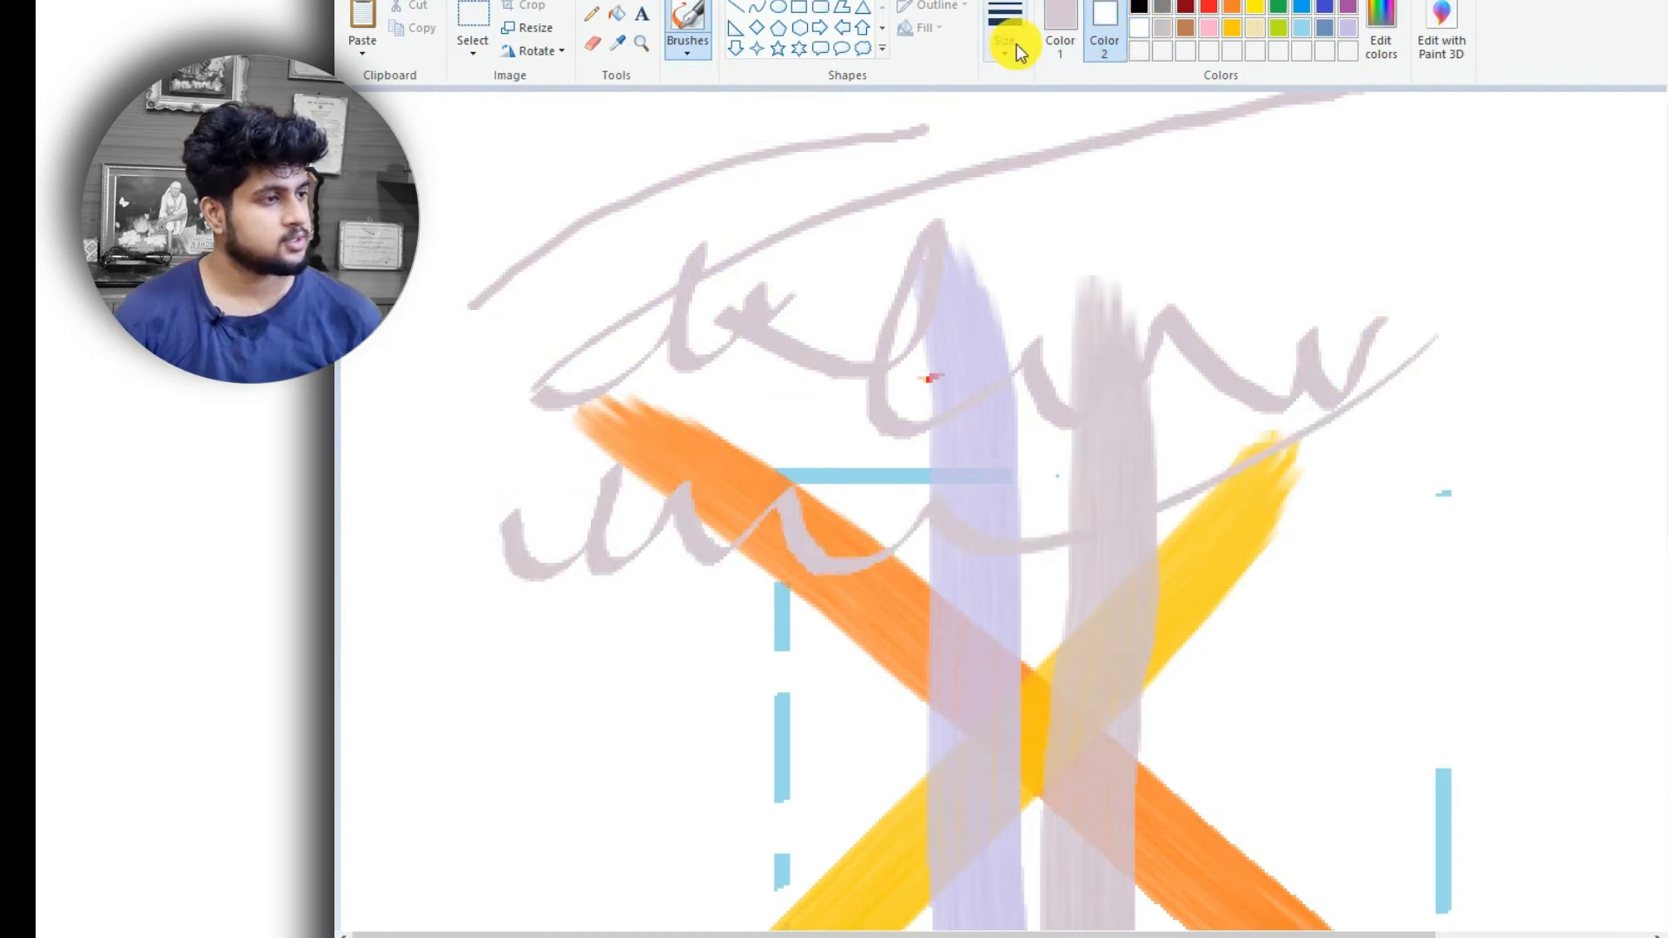
mouse_move(569, 465)
mouse_down()
mouse_move(584, 477)
mouse_move(826, 440)
mouse_move(1663, 452)
mouse_up()
- Spray black zigzag strokes over the upper part of the drawing with the Airbrush
click(687, 51)
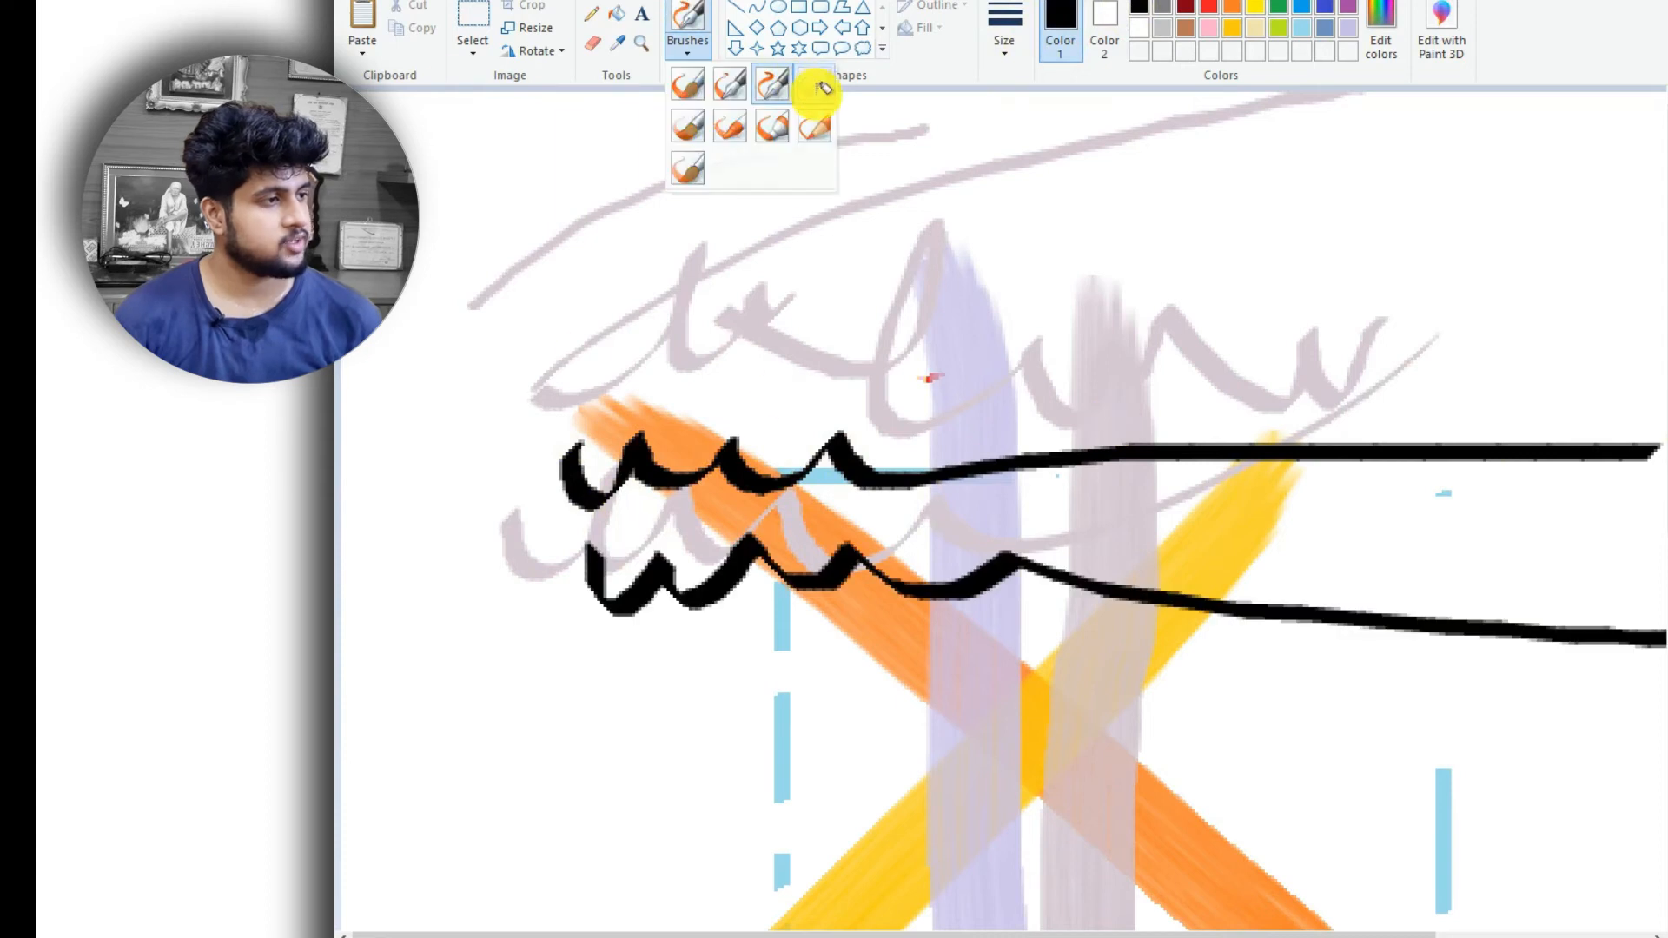
click(822, 87)
mouse_move(751, 198)
mouse_down()
mouse_move(998, 168)
mouse_move(1155, 264)
mouse_move(955, 334)
mouse_up()
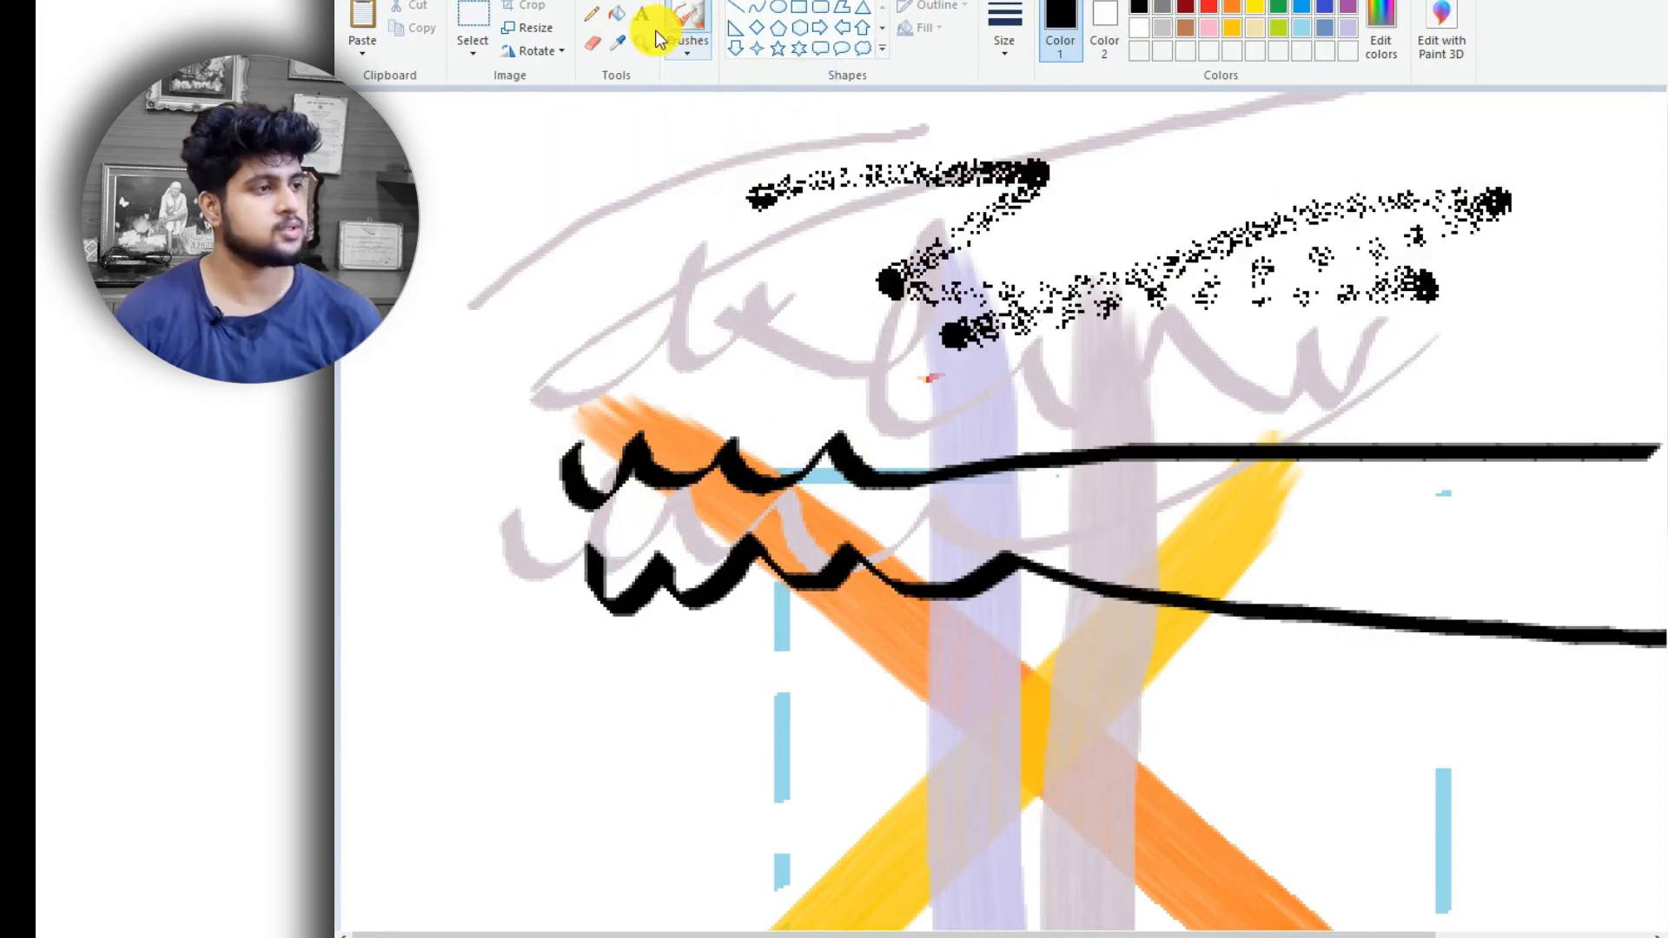
- Paint a very thick black winding stroke over the drawing with the Oil brush at its largest size
click(682, 43)
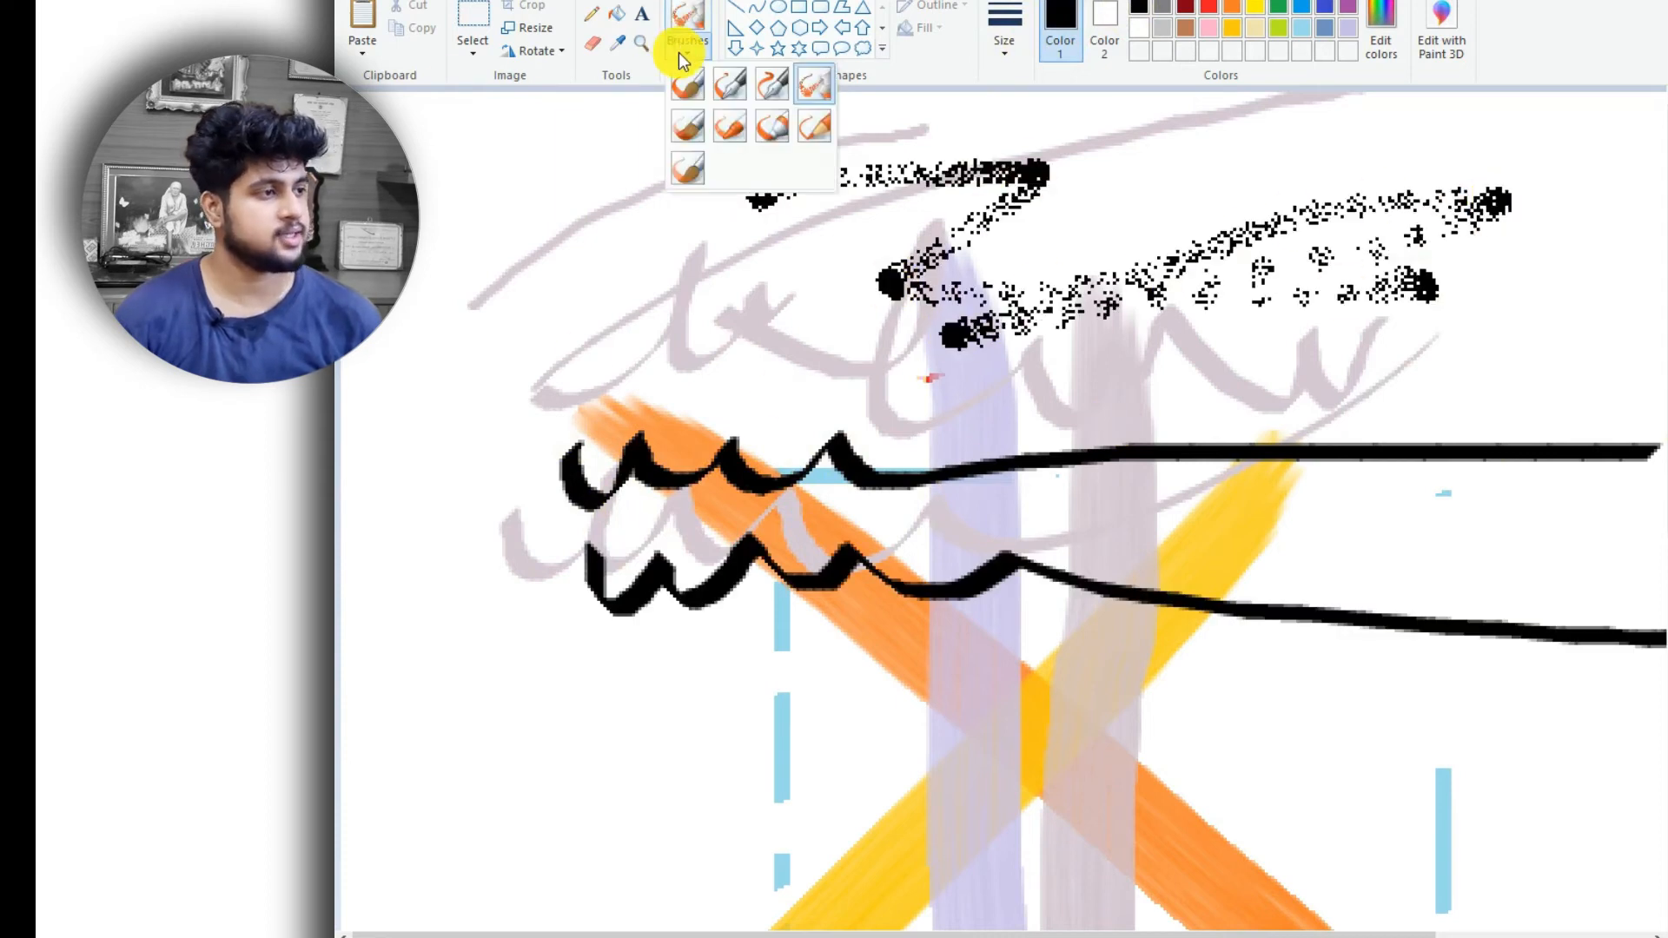
click(676, 126)
click(999, 44)
click(1027, 209)
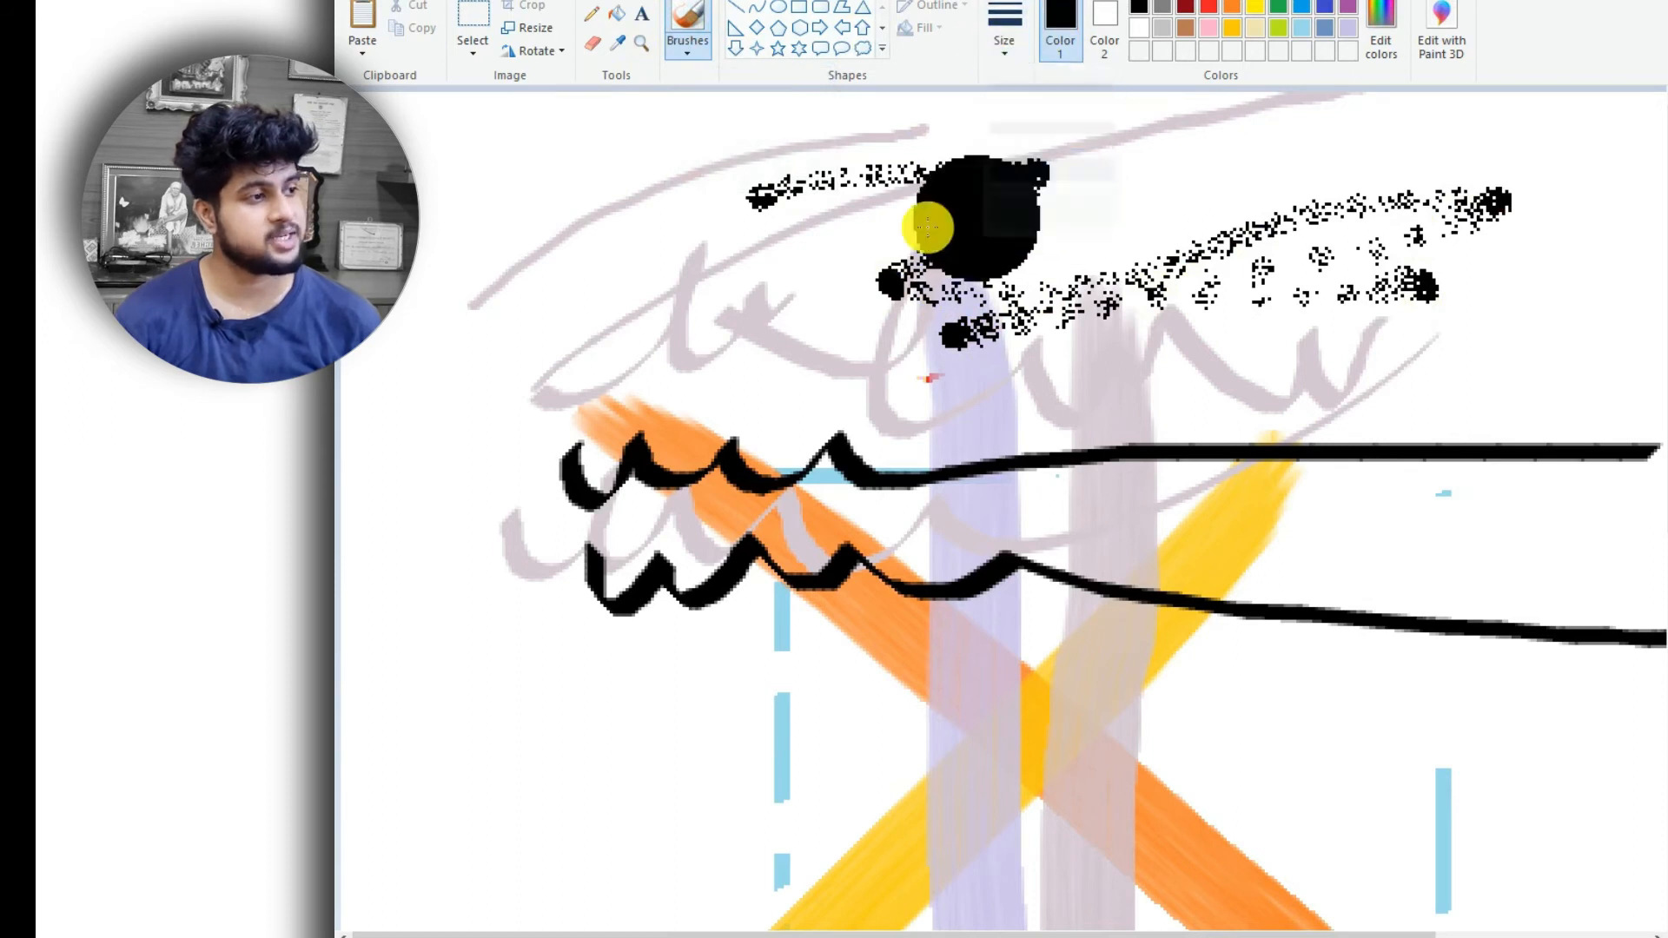
mouse_move(521, 226)
mouse_down()
mouse_move(654, 302)
mouse_move(1190, 304)
mouse_move(1221, 407)
mouse_move(1016, 468)
mouse_move(773, 445)
mouse_move(609, 510)
mouse_move(703, 623)
mouse_move(1173, 632)
mouse_move(1353, 751)
mouse_move(1078, 835)
mouse_move(408, 778)
mouse_up()
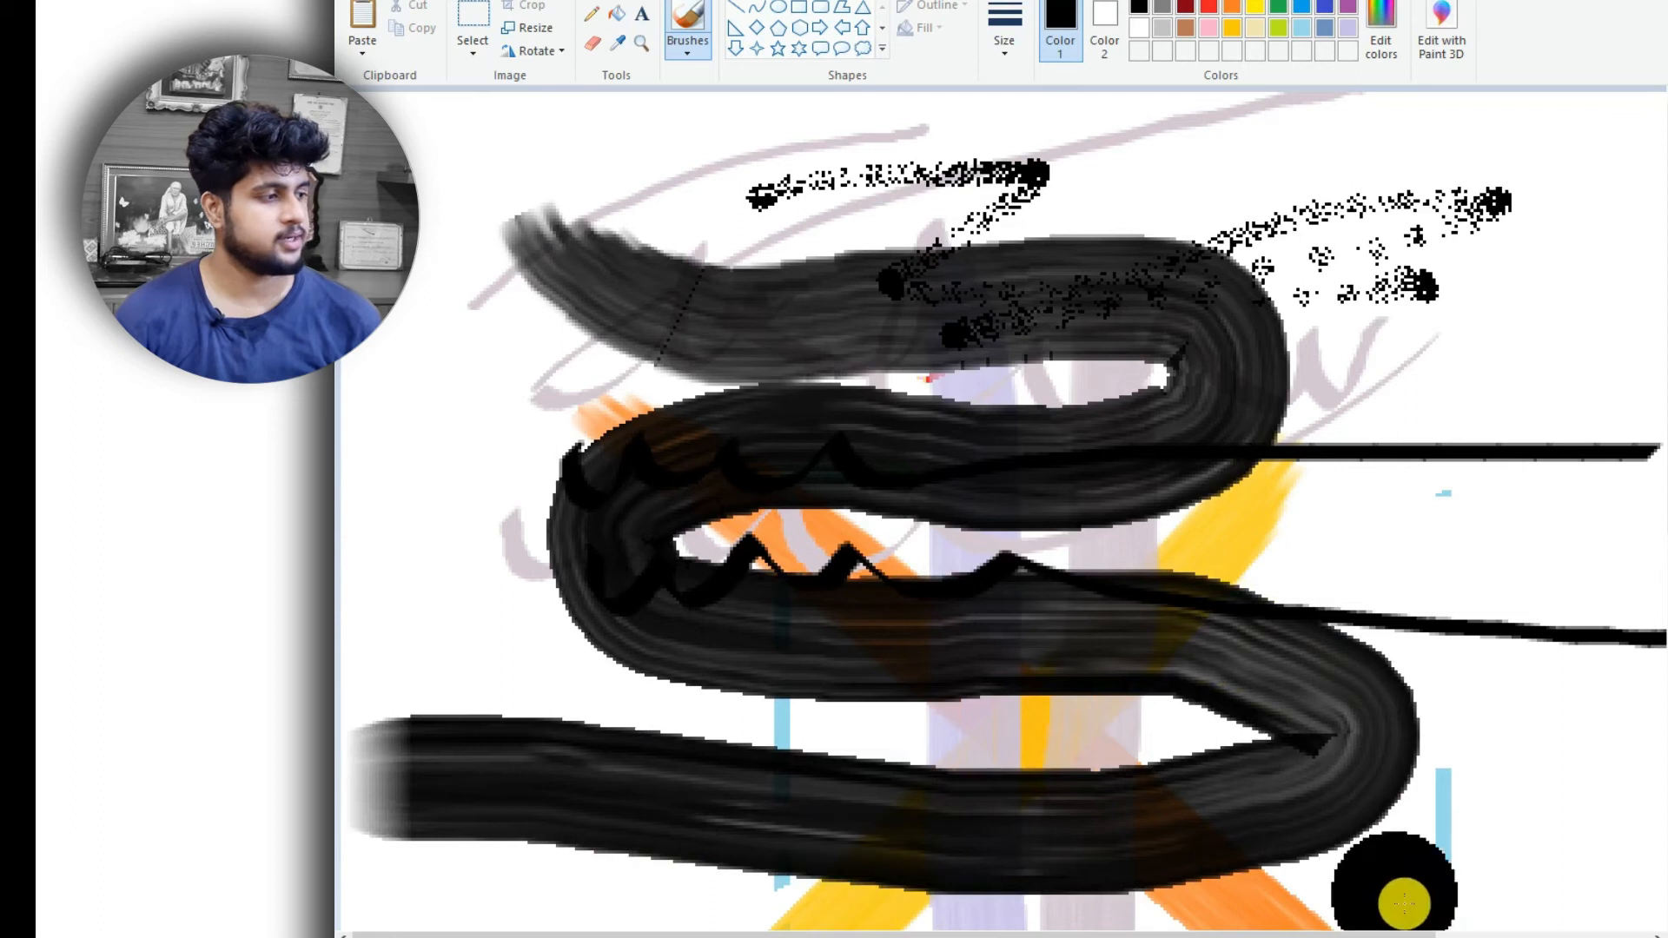
- Draw a black vertical Crayon stroke near the canvas's right edge and a shorter Marker stroke beside it
scroll(1404, 904, down, 4)
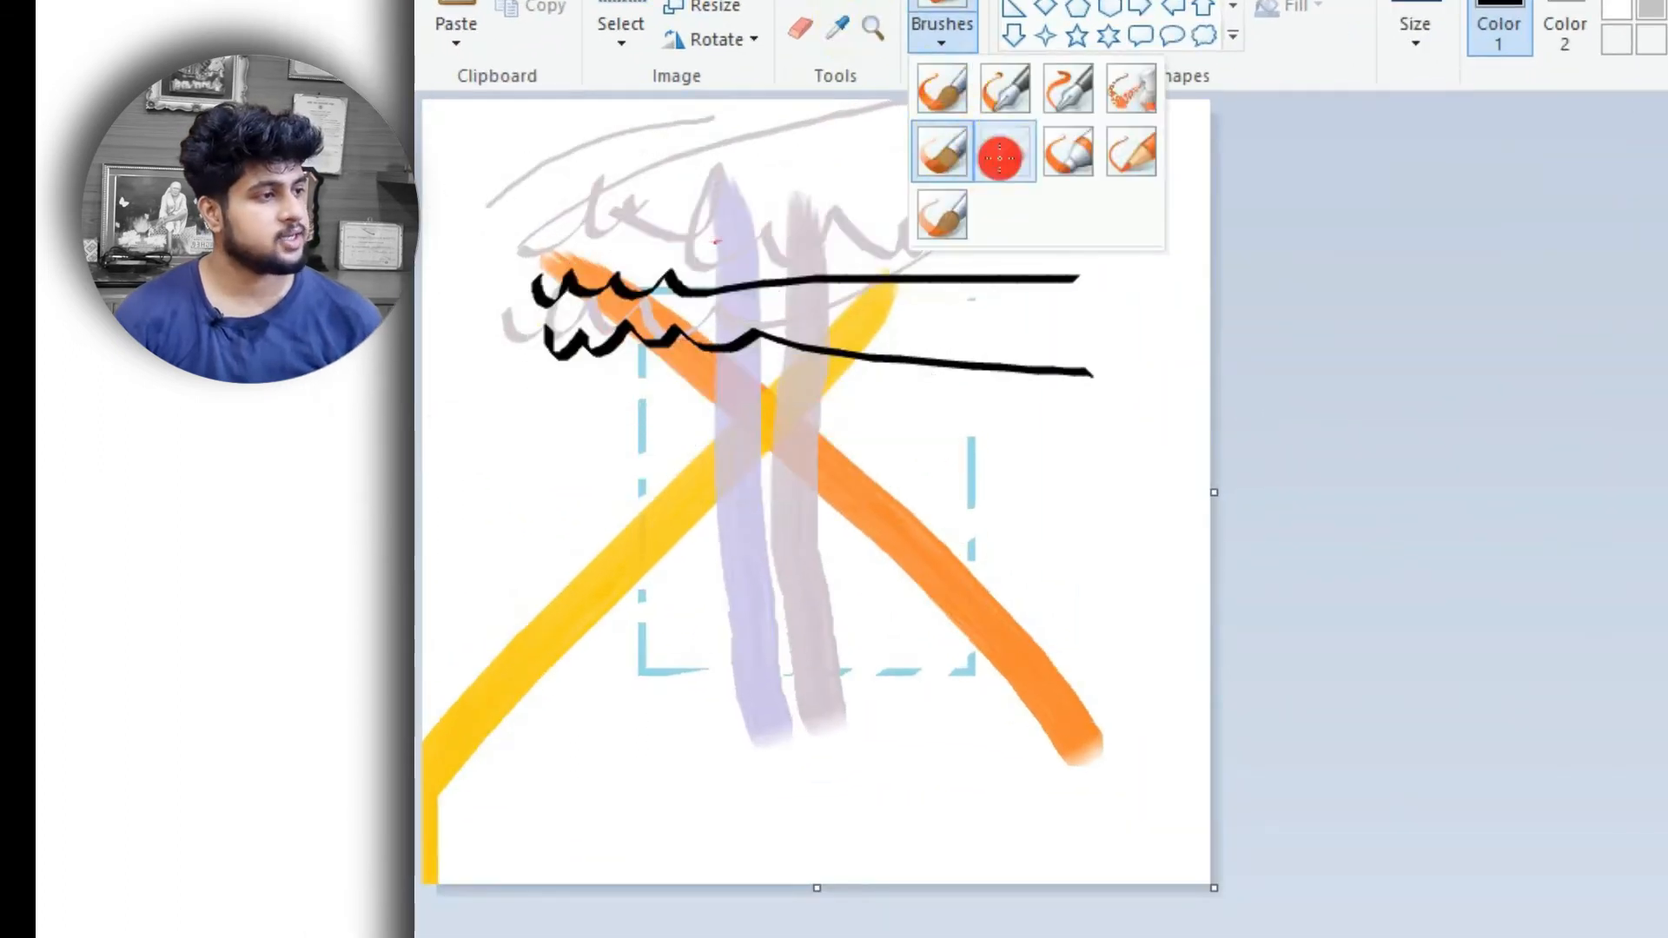
click(999, 157)
drag(1069, 138, 1050, 681)
click(945, 47)
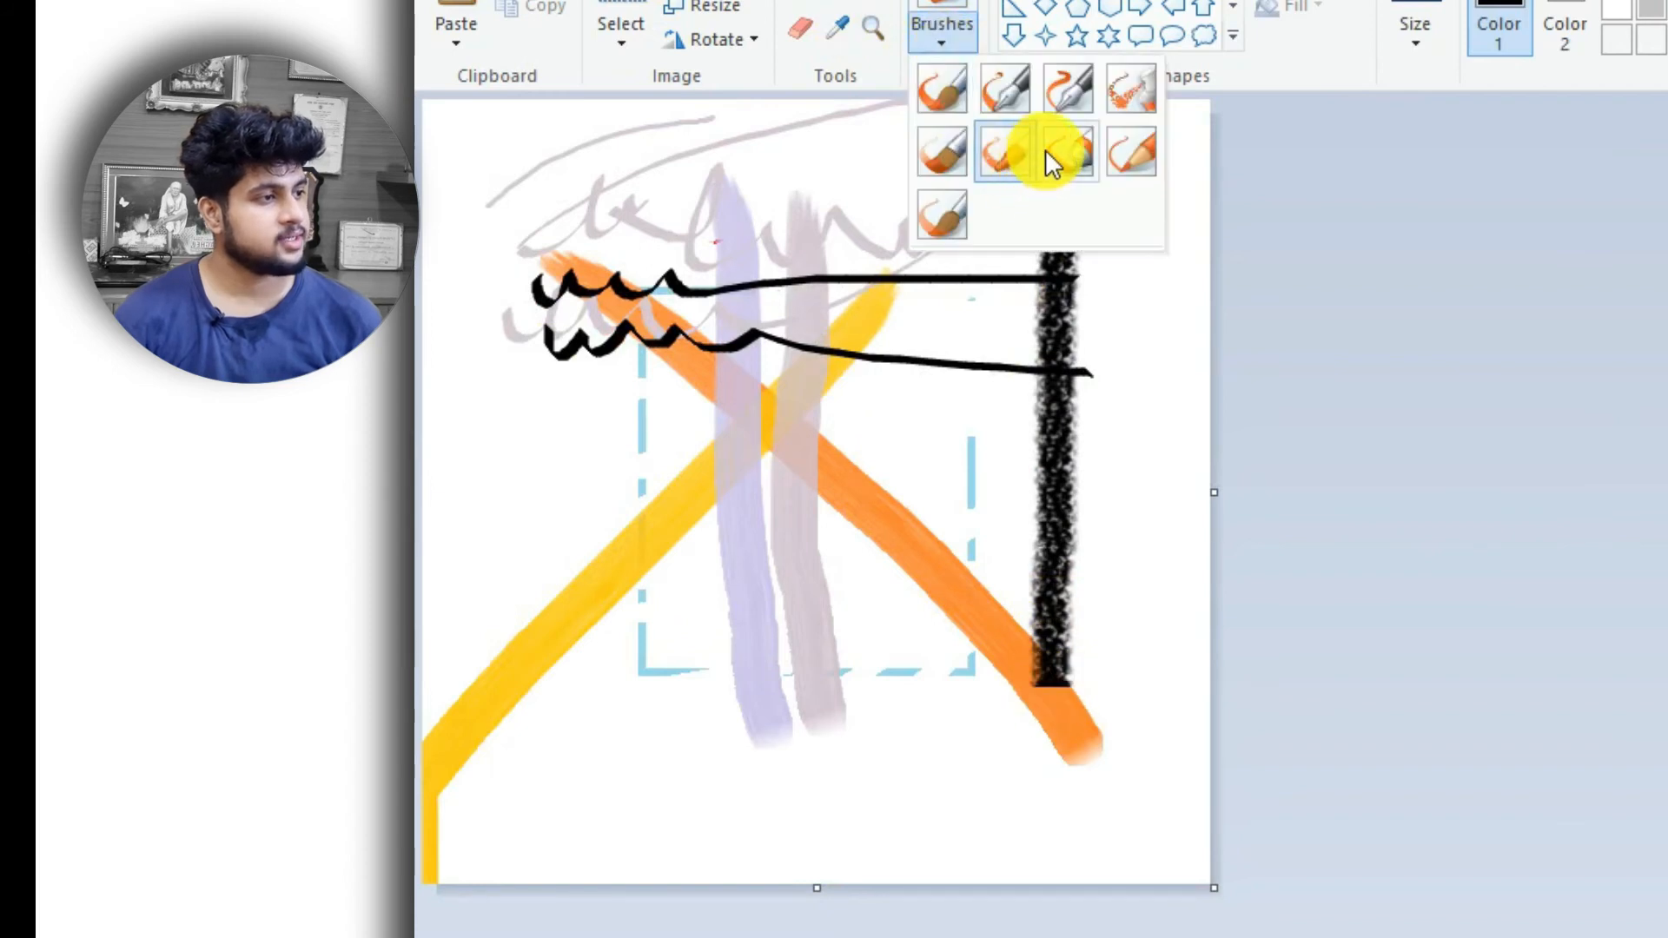
click(1073, 158)
mouse_move(1110, 198)
mouse_down()
mouse_move(1130, 257)
mouse_move(1153, 456)
mouse_up()
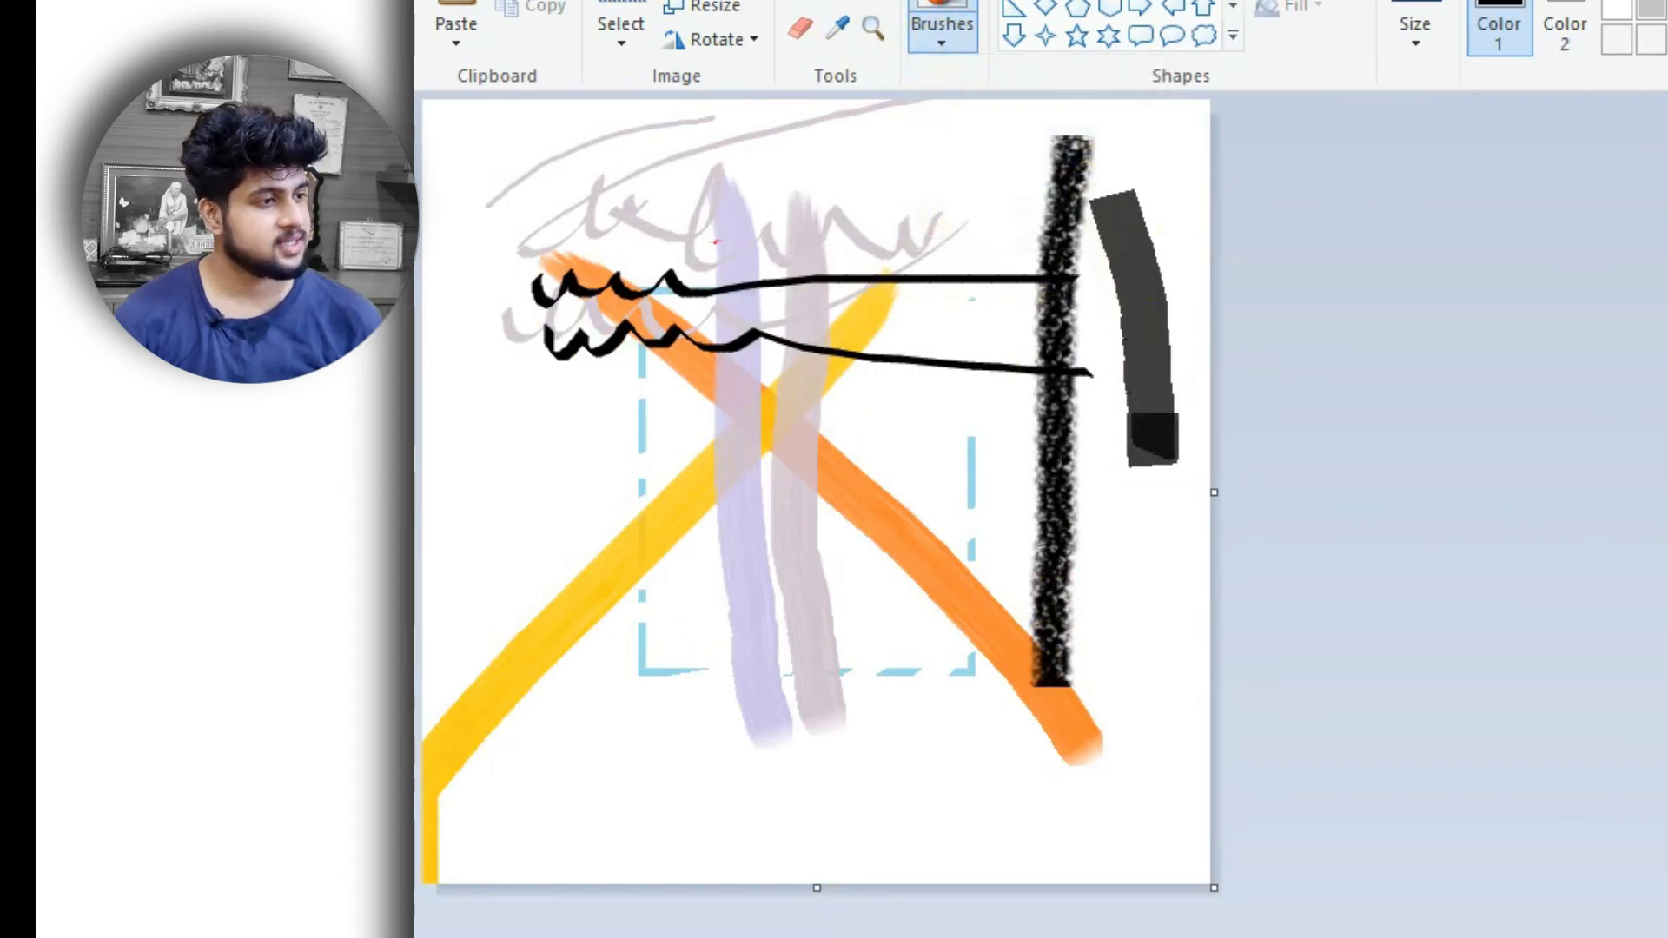
- Scribble a thin line down the canvas with the Natural pencil brush, and sweep broad black strokes over the drawing with another brush
click(946, 38)
click(1117, 144)
mouse_move(488, 379)
mouse_down()
mouse_move(503, 539)
mouse_move(547, 551)
mouse_move(633, 790)
mouse_move(966, 853)
mouse_up()
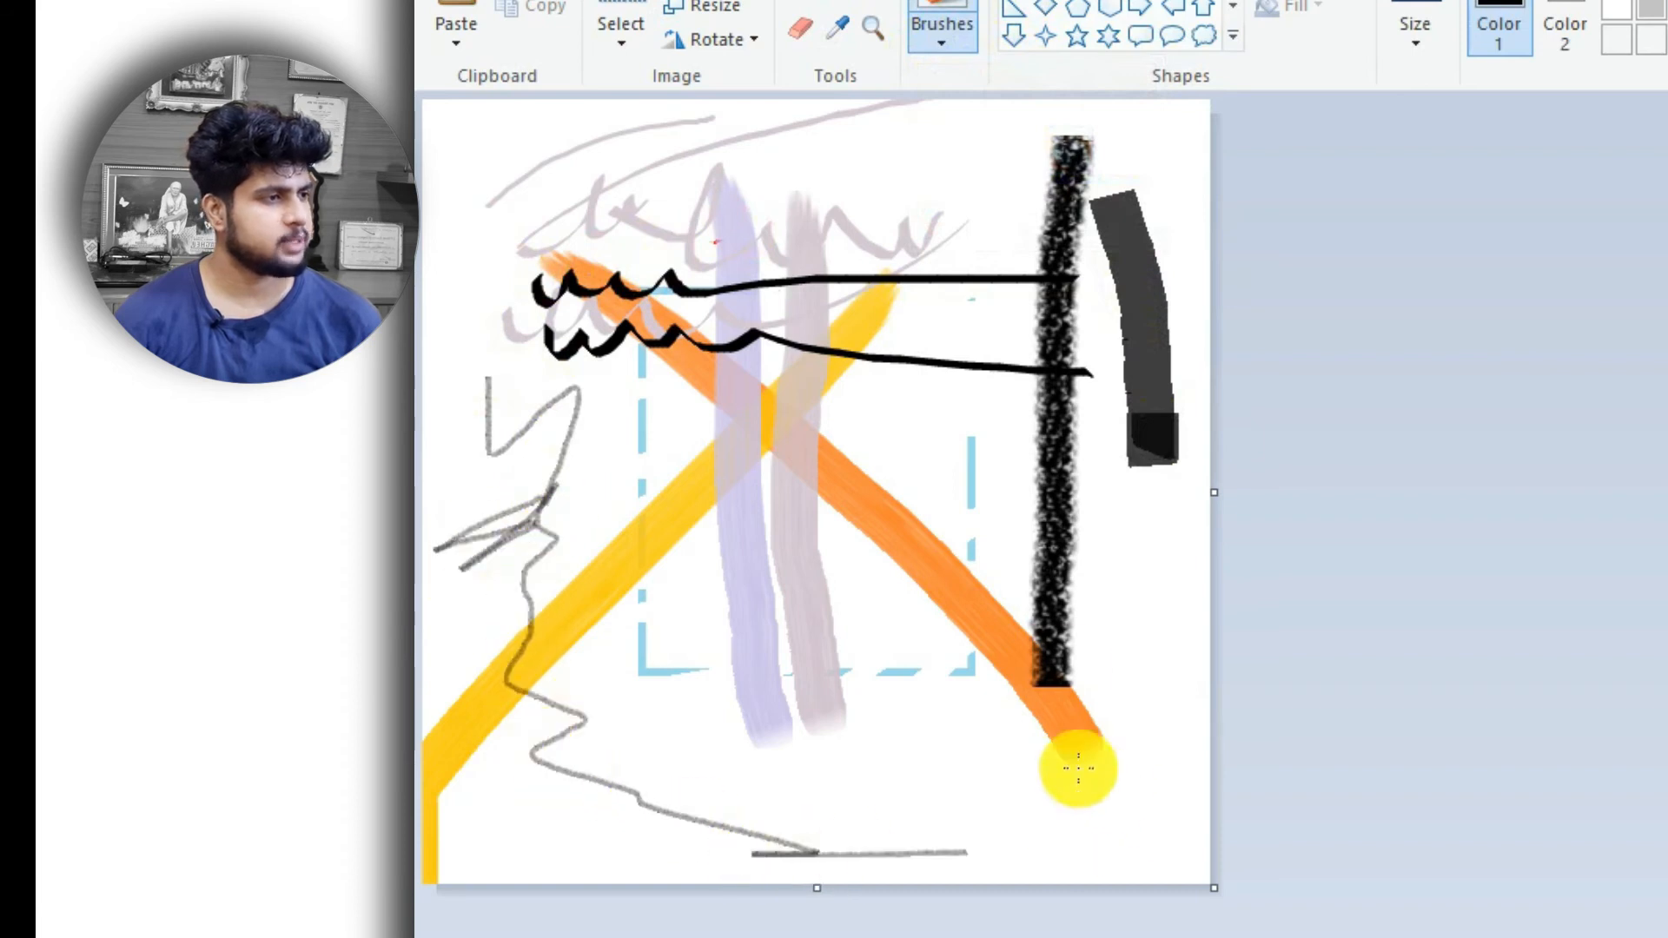
click(967, 29)
click(1086, 153)
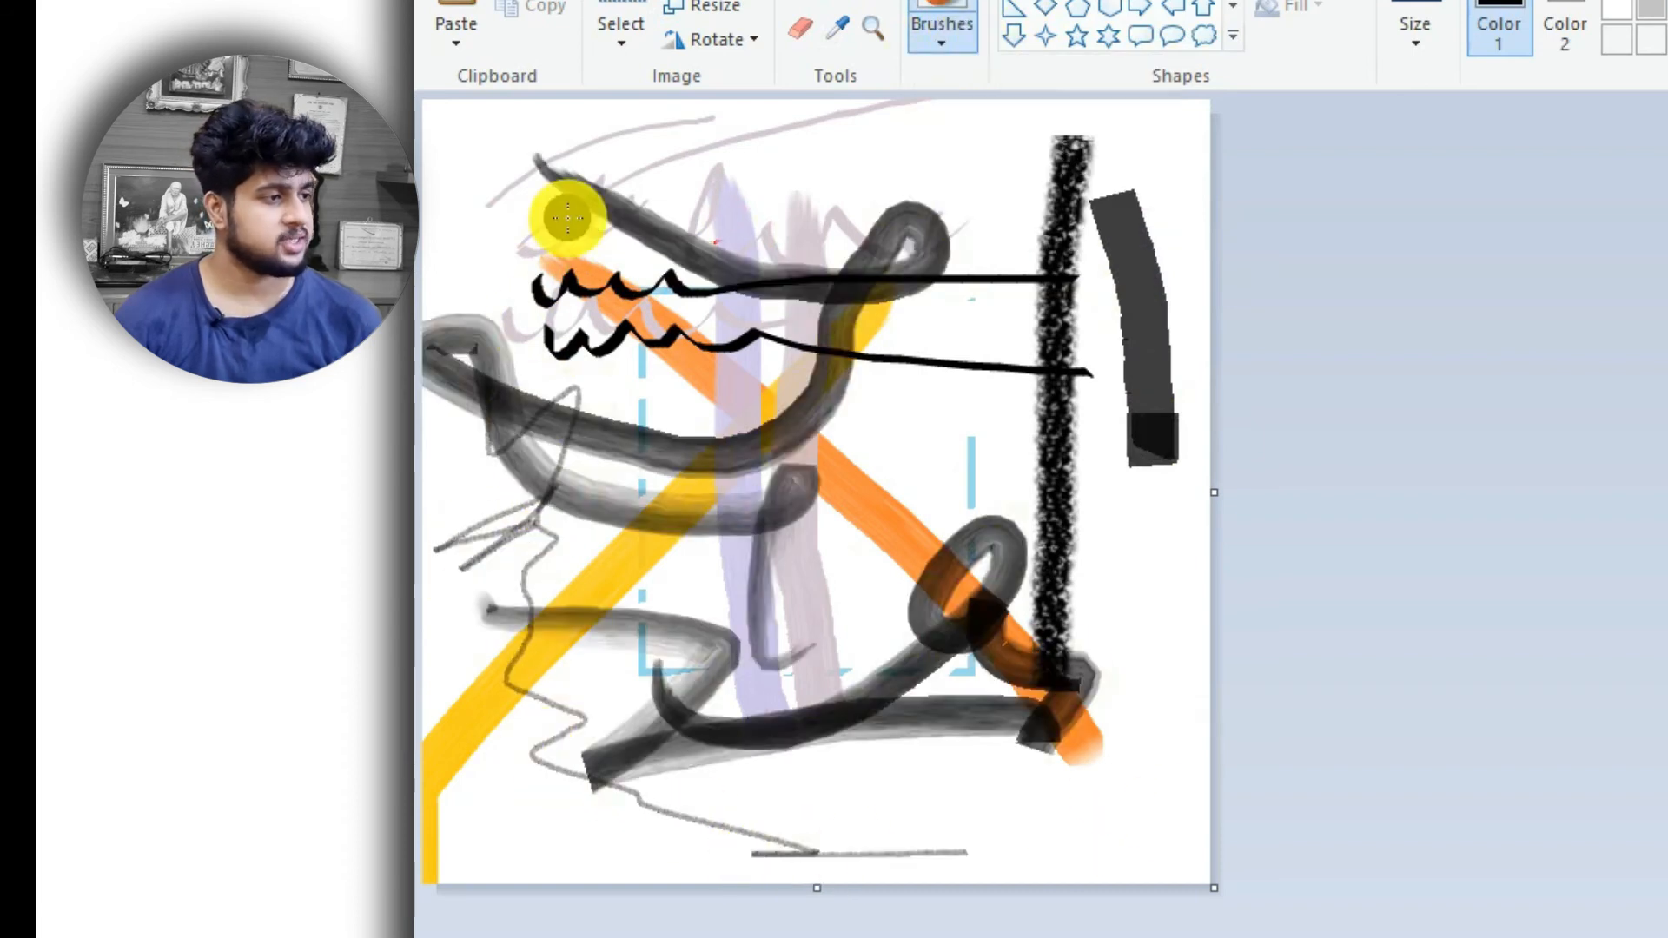
- Undo the broad black strokes, the pencil scribble, the Marker stroke and the Crayon stroke
key(ctrl+z)
key(ctrl+z)
key(ctrl+z)
key(ctrl+z)
key(ctrl+z)
key(ctrl+z)
key(ctrl+z)
key(ctrl+z)
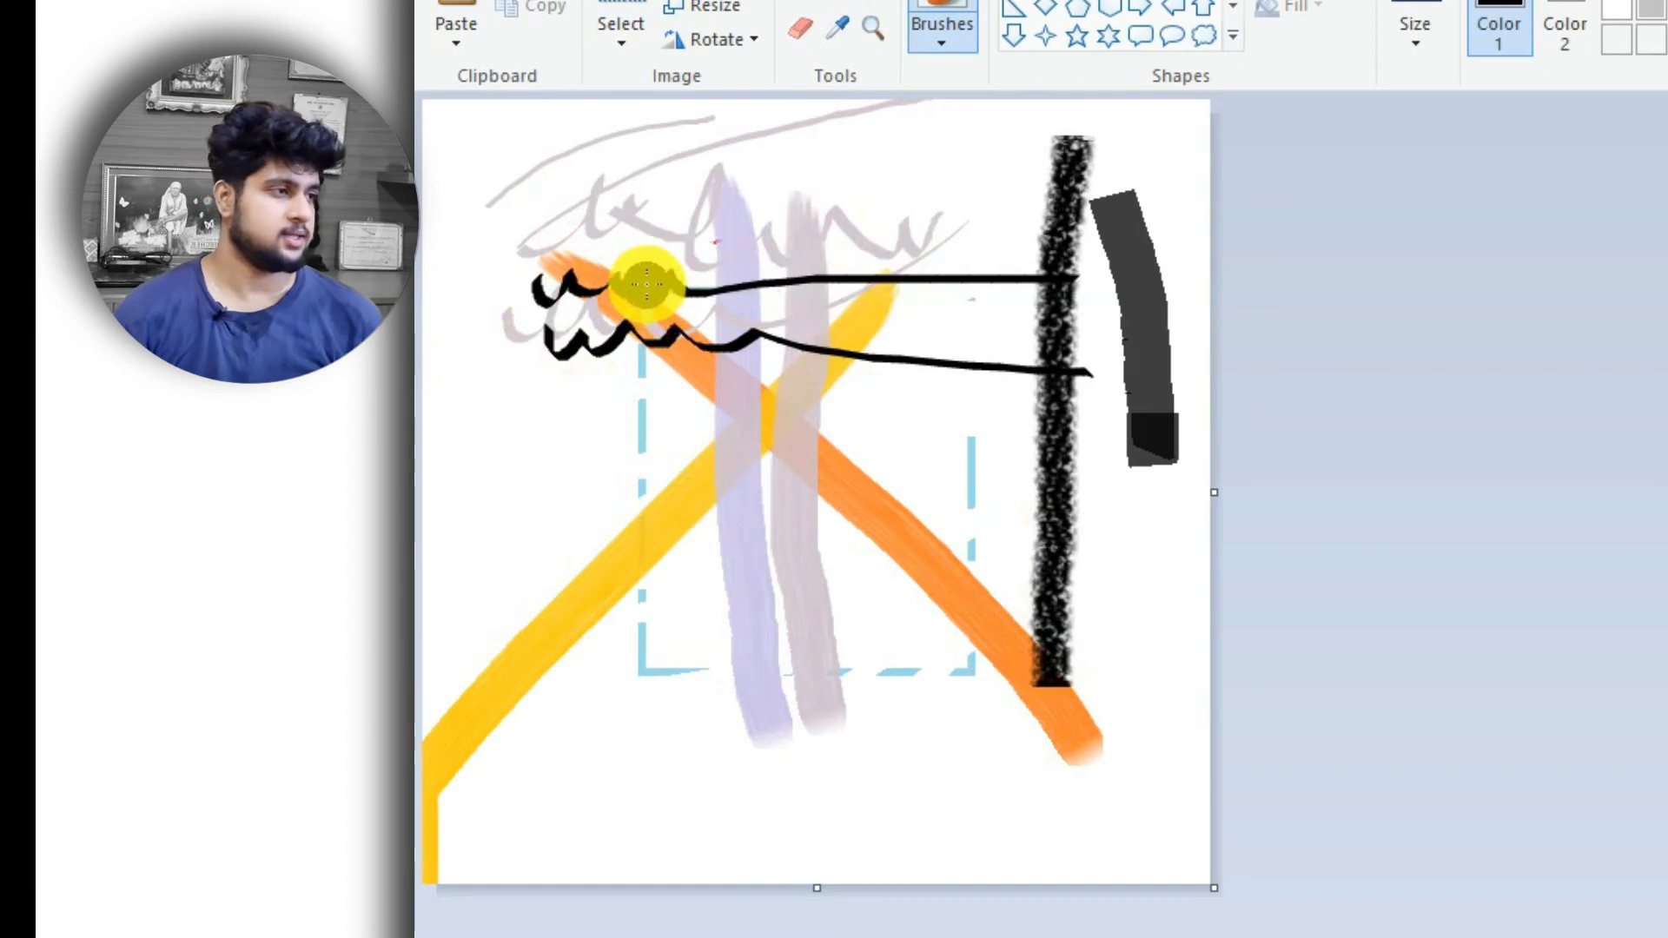
key(ctrl+z)
key(ctrl+z)
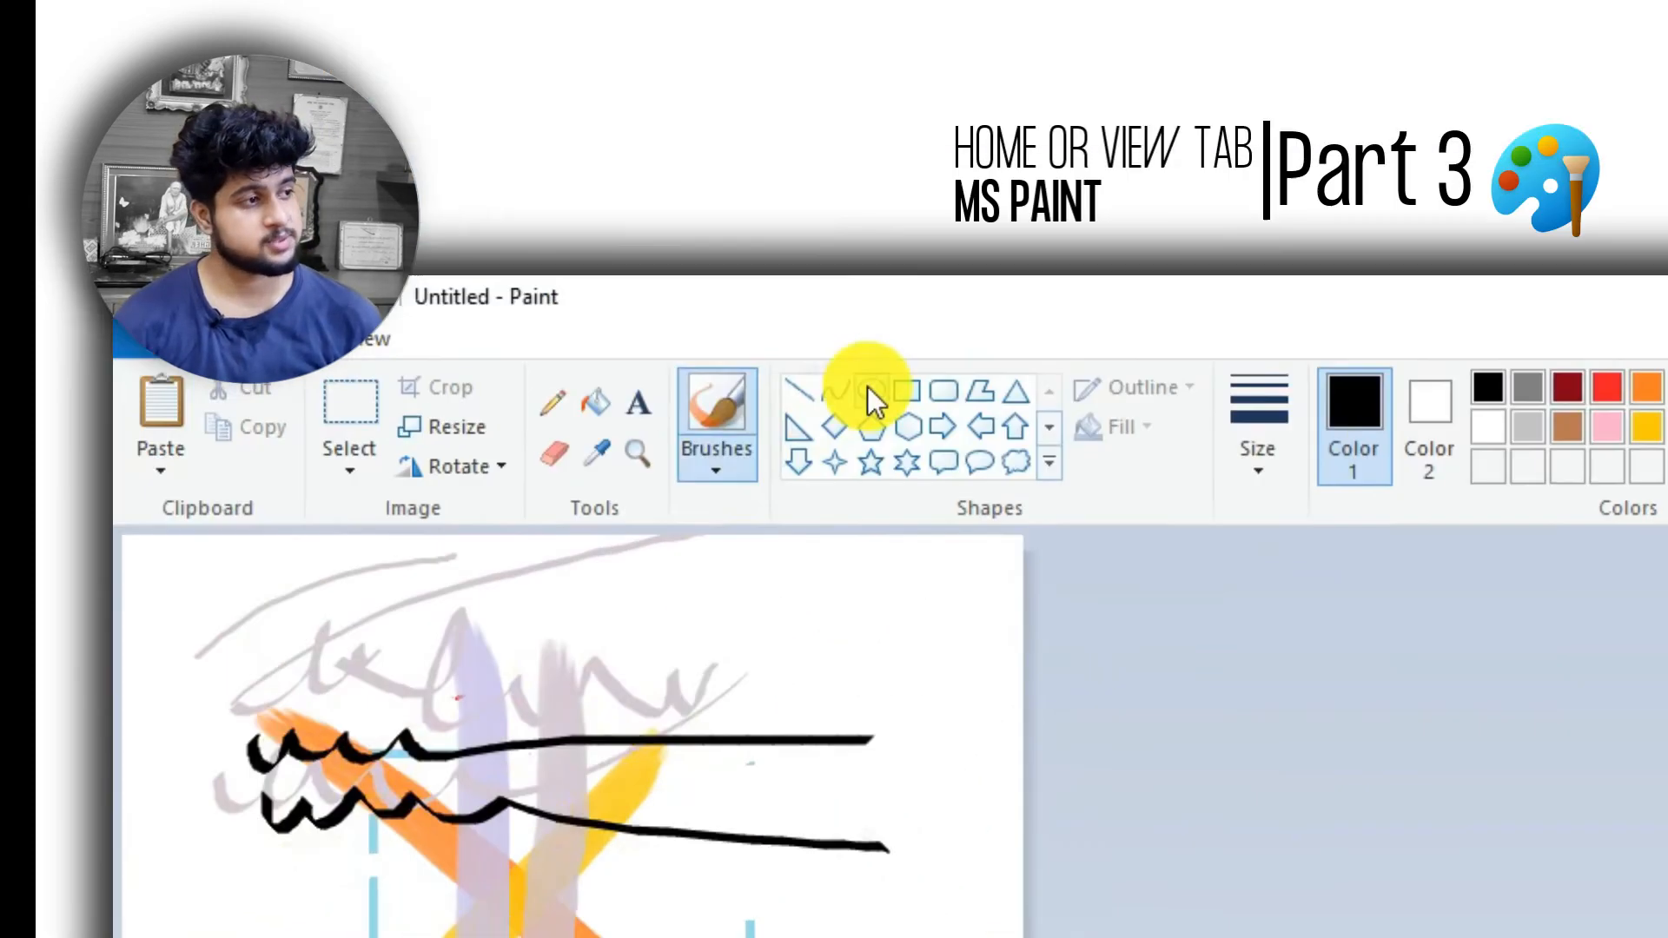
- Draw a tall black ellipse over the lower middle of the picture and a black triangle to its upper right
click(867, 390)
drag(758, 503, 956, 811)
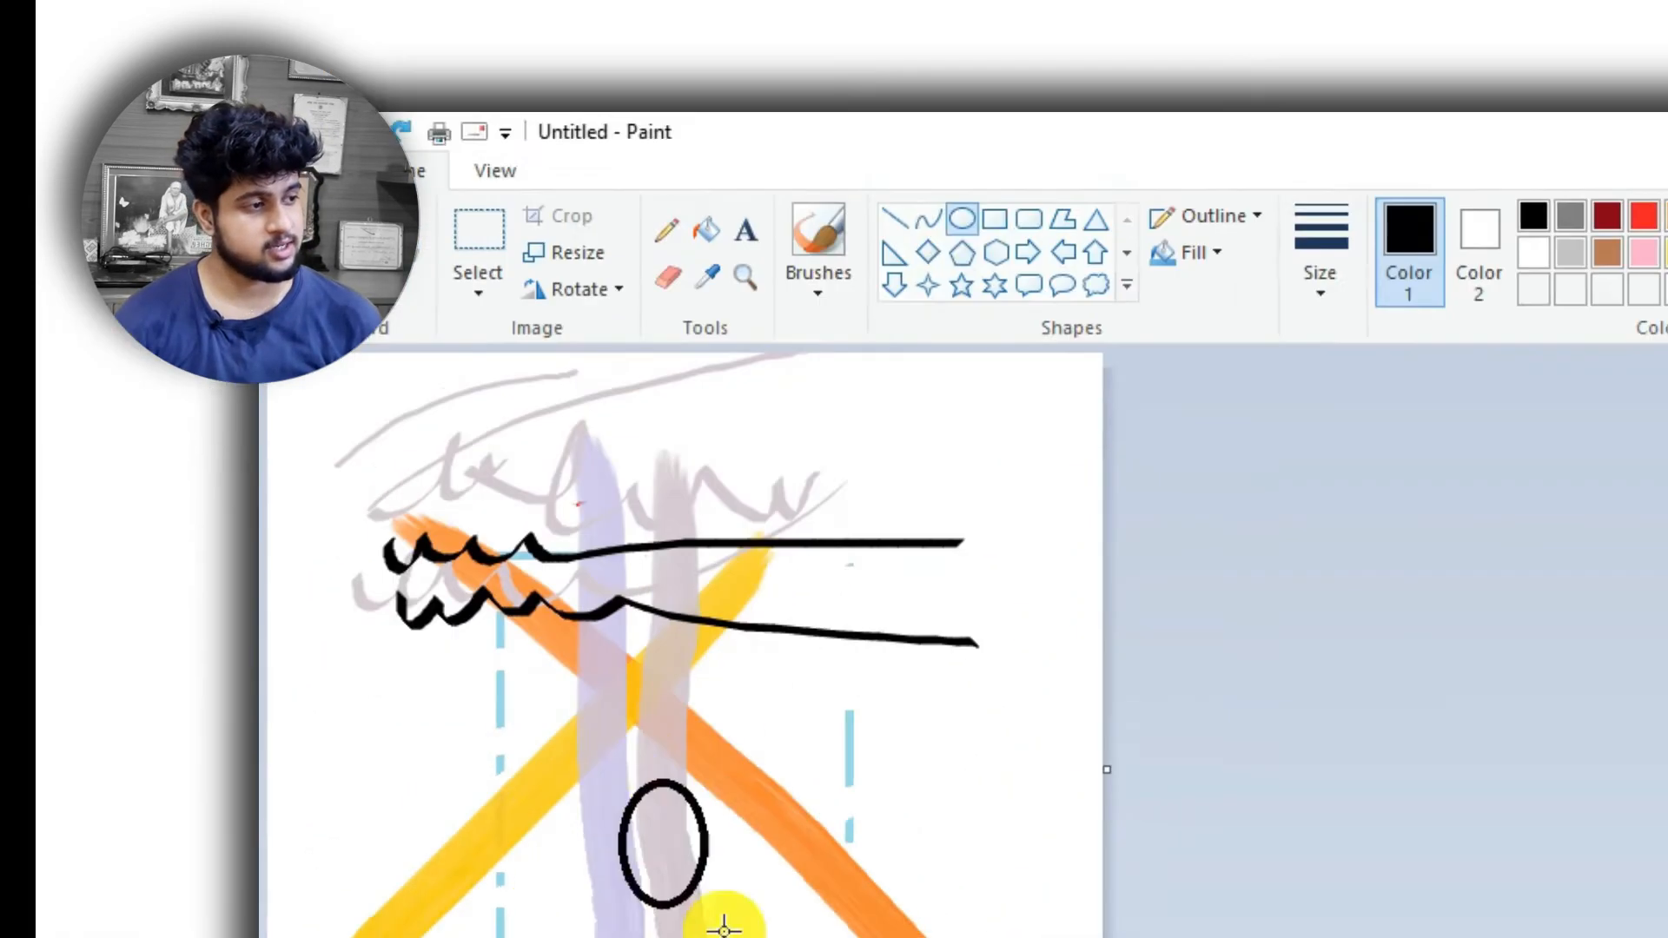
click(1179, 40)
drag(883, 351, 1094, 618)
- Draw a closed, tall black polygon with the Polygon shape to the left of the ellipse
click(1149, 39)
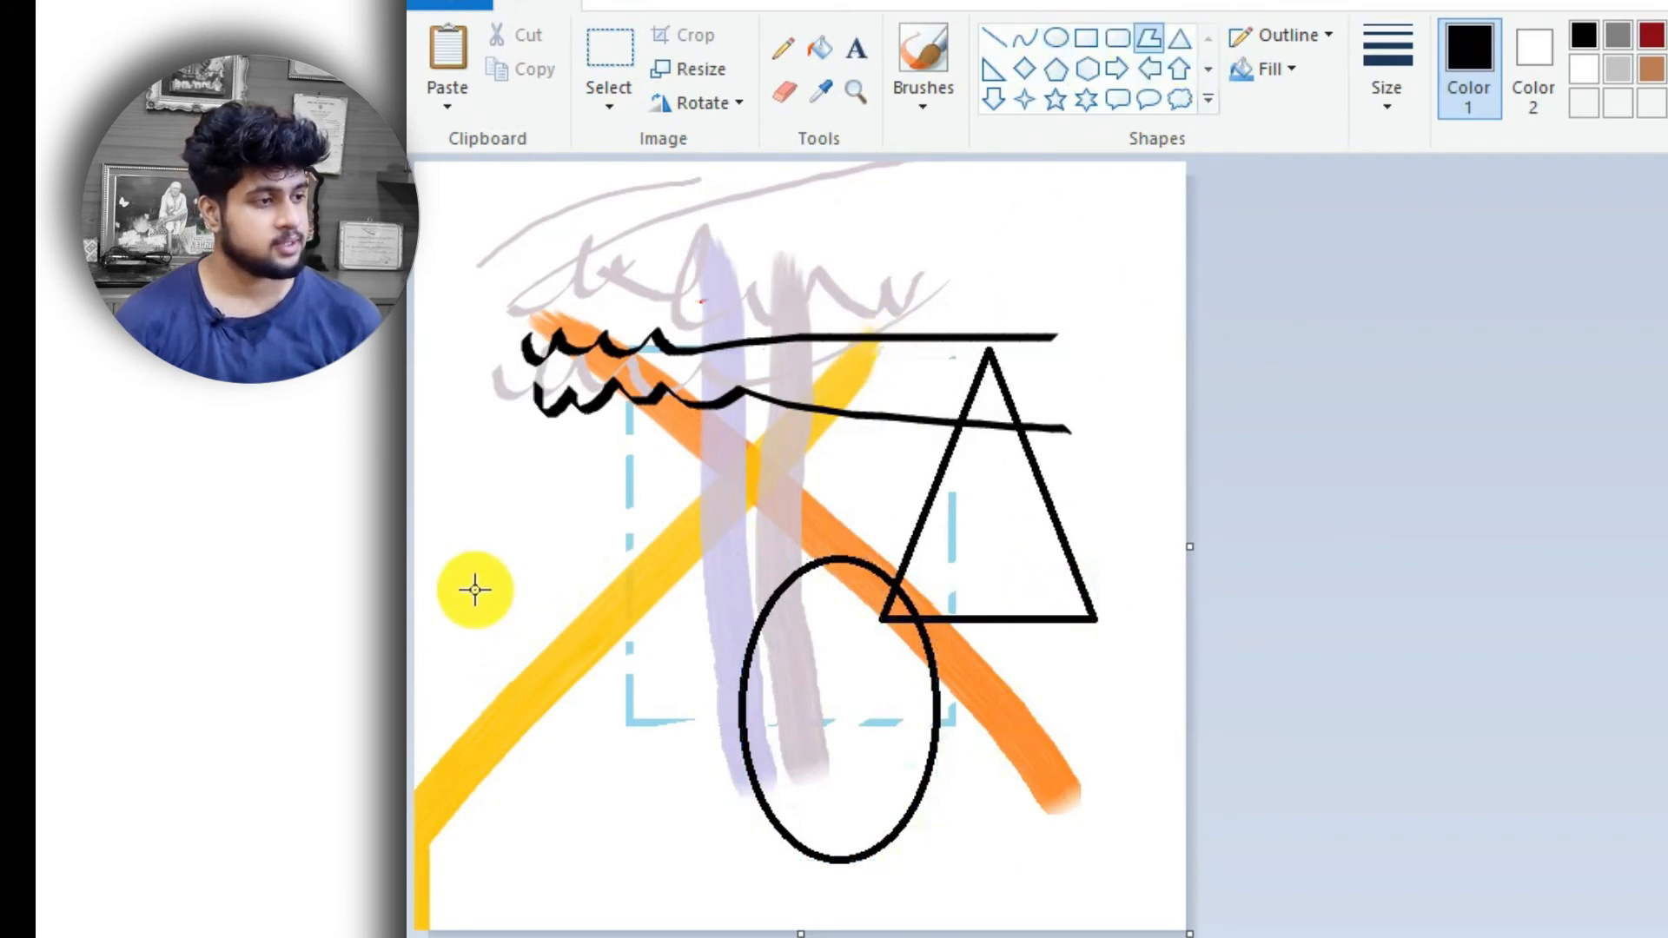
drag(494, 495, 752, 574)
click(682, 449)
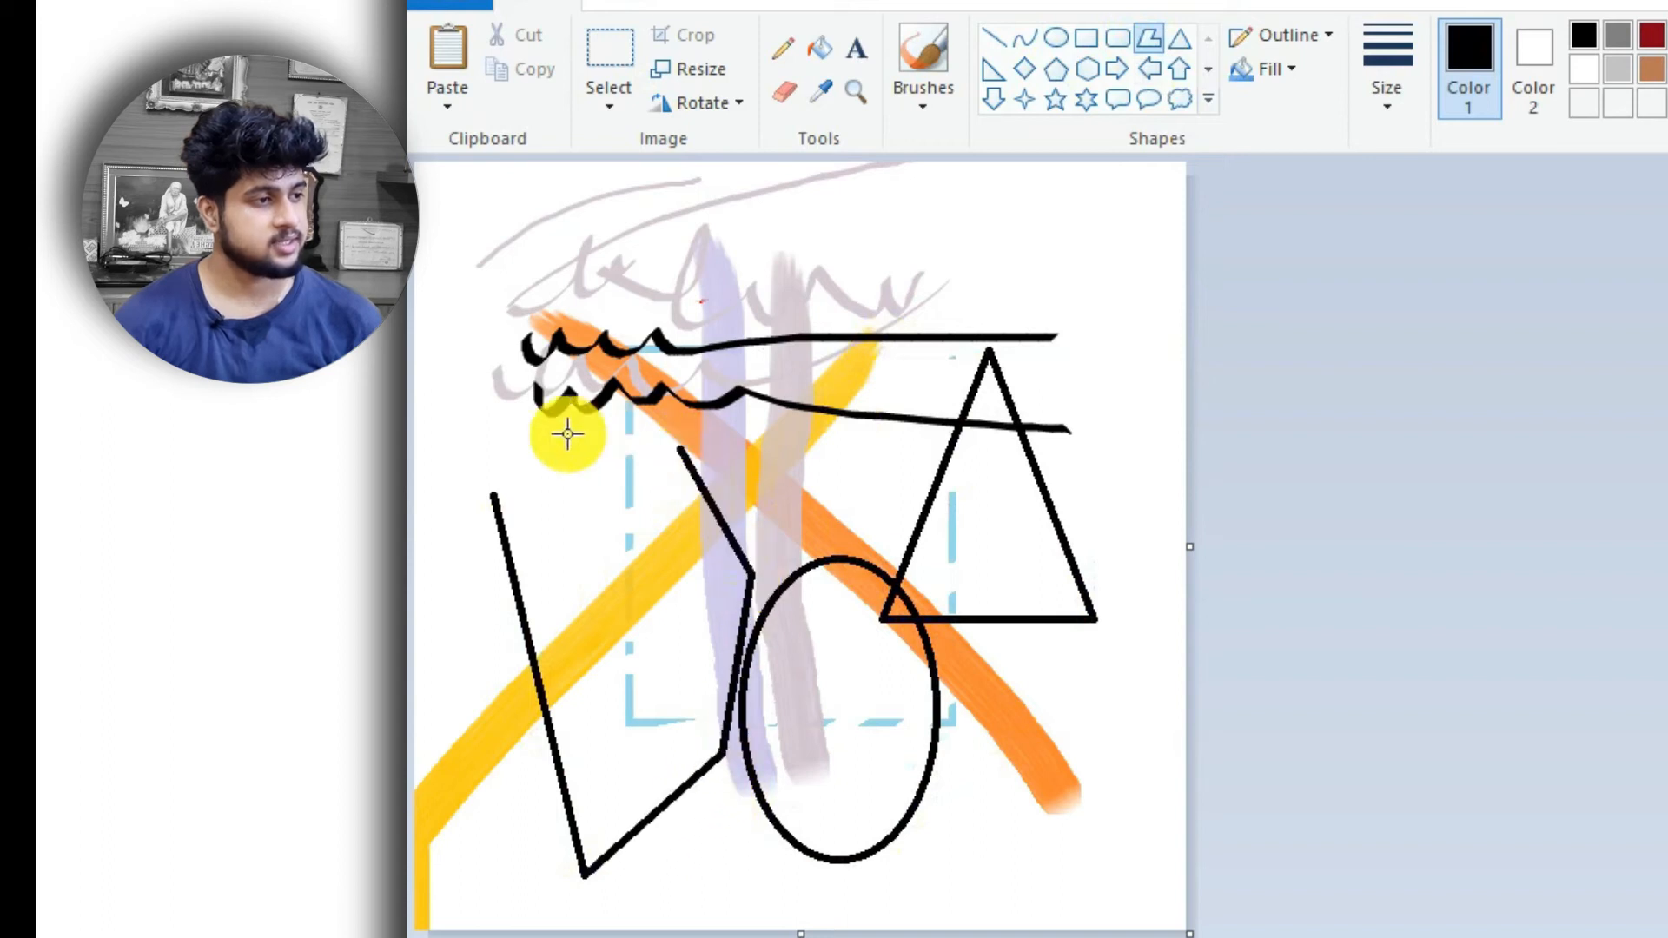
click(569, 432)
click(514, 491)
click(491, 489)
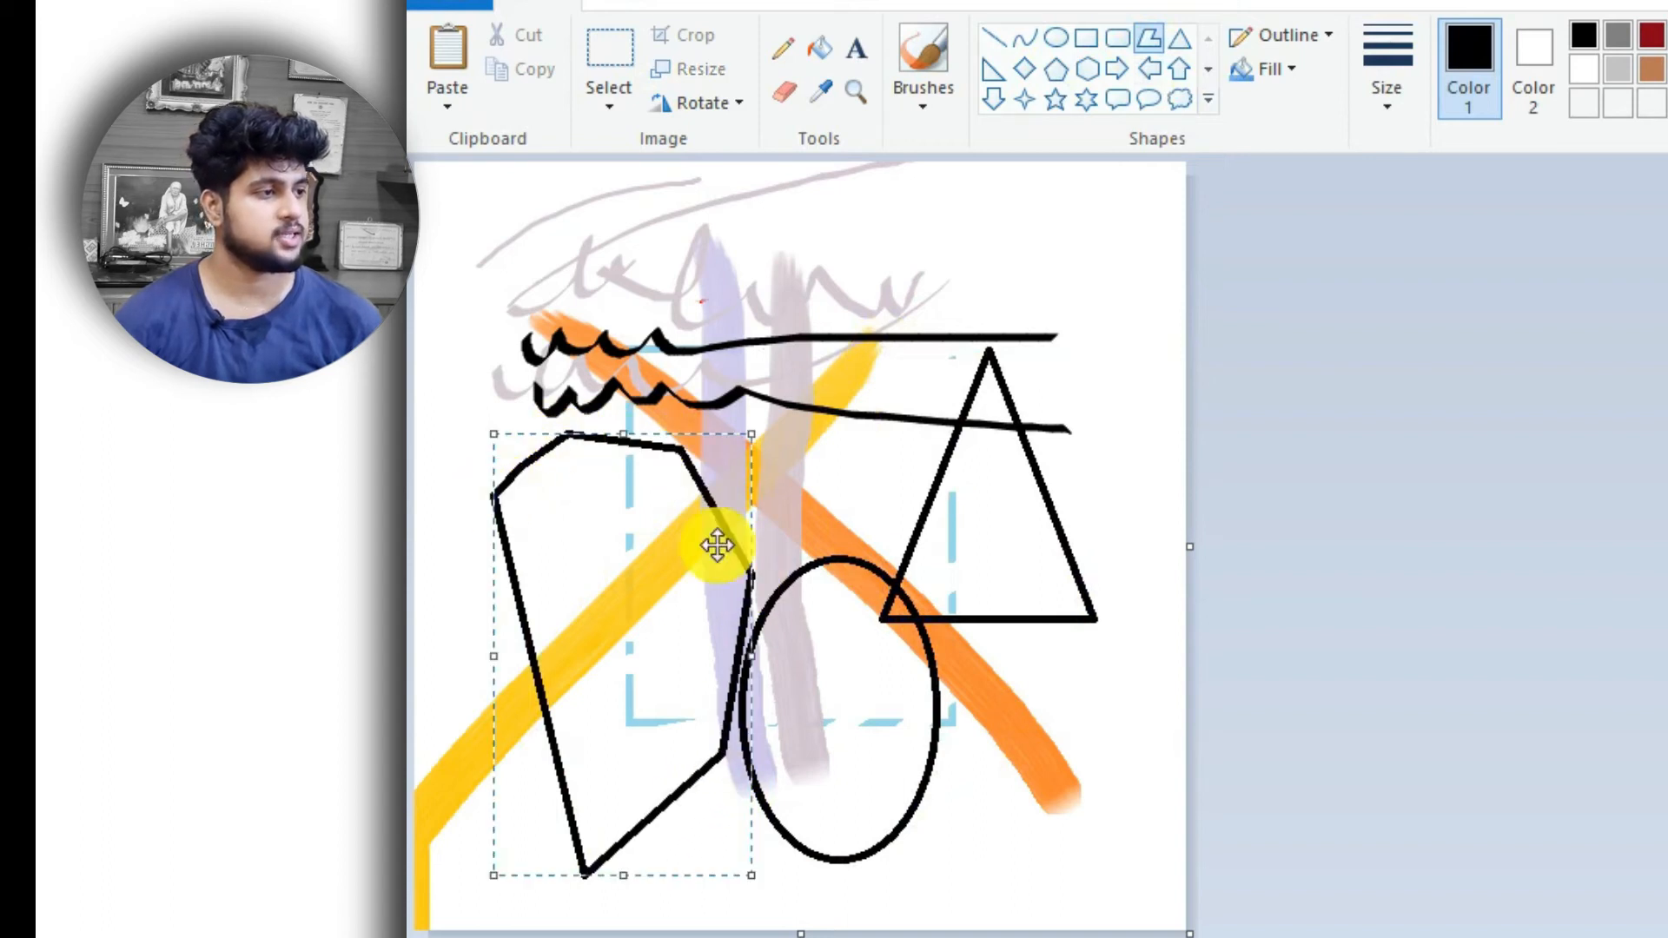
- Draw a second black polygon across the upper middle of the picture, overlapping the triangle
click(908, 241)
drag(927, 236, 618, 351)
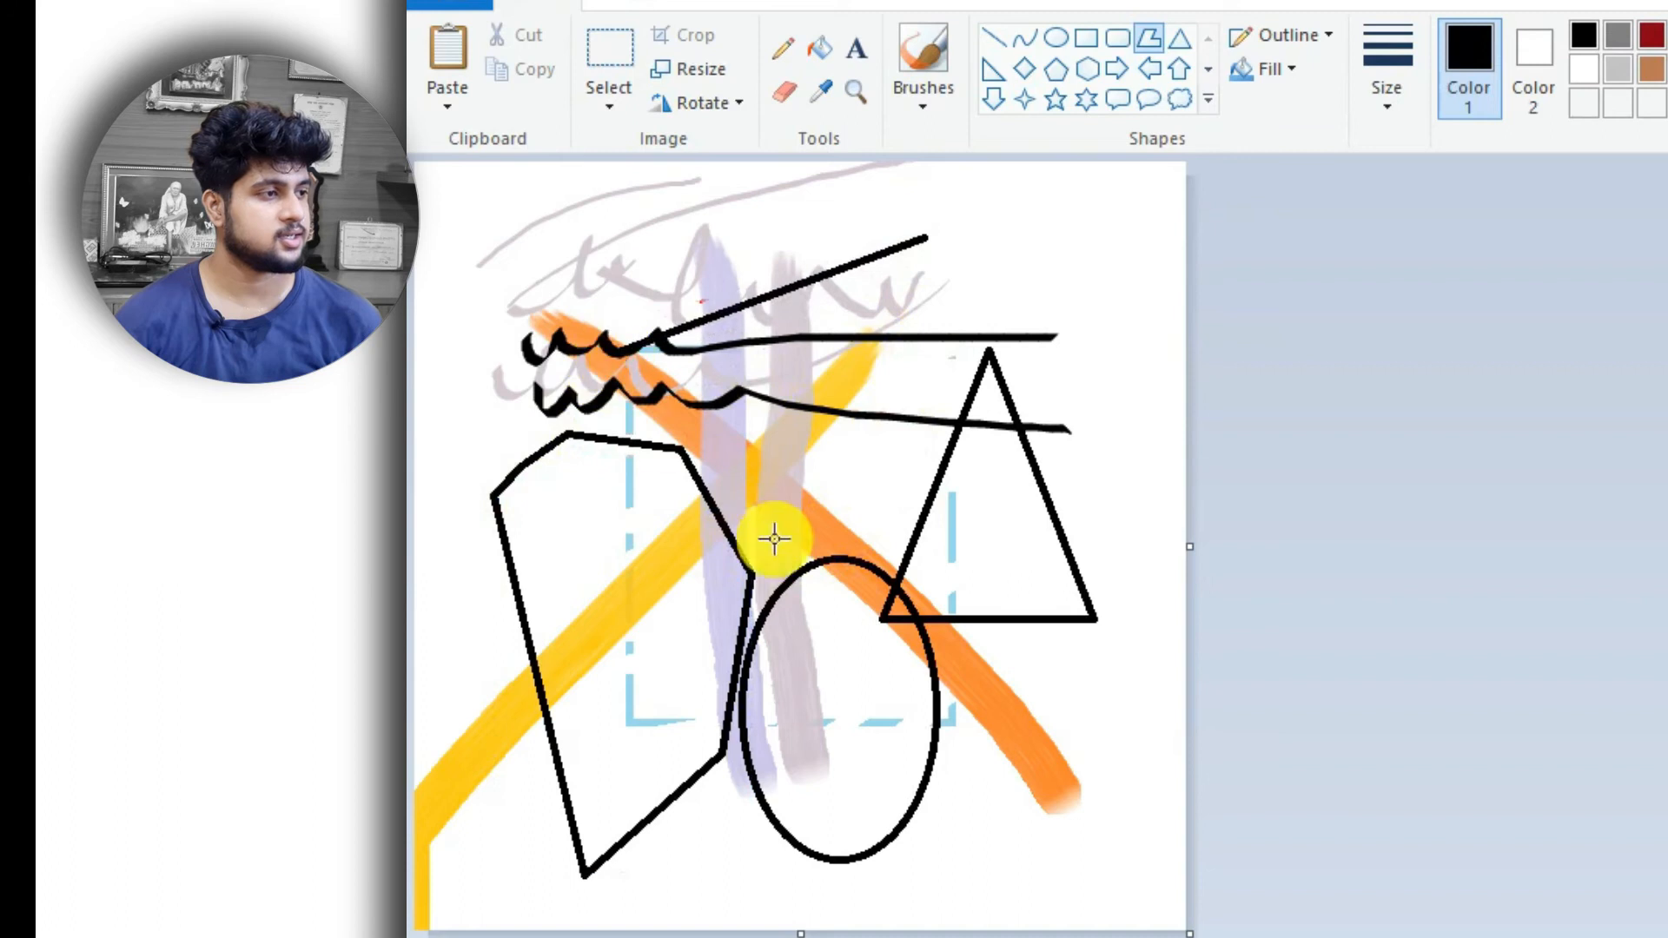
click(786, 542)
click(945, 575)
click(1032, 304)
click(962, 232)
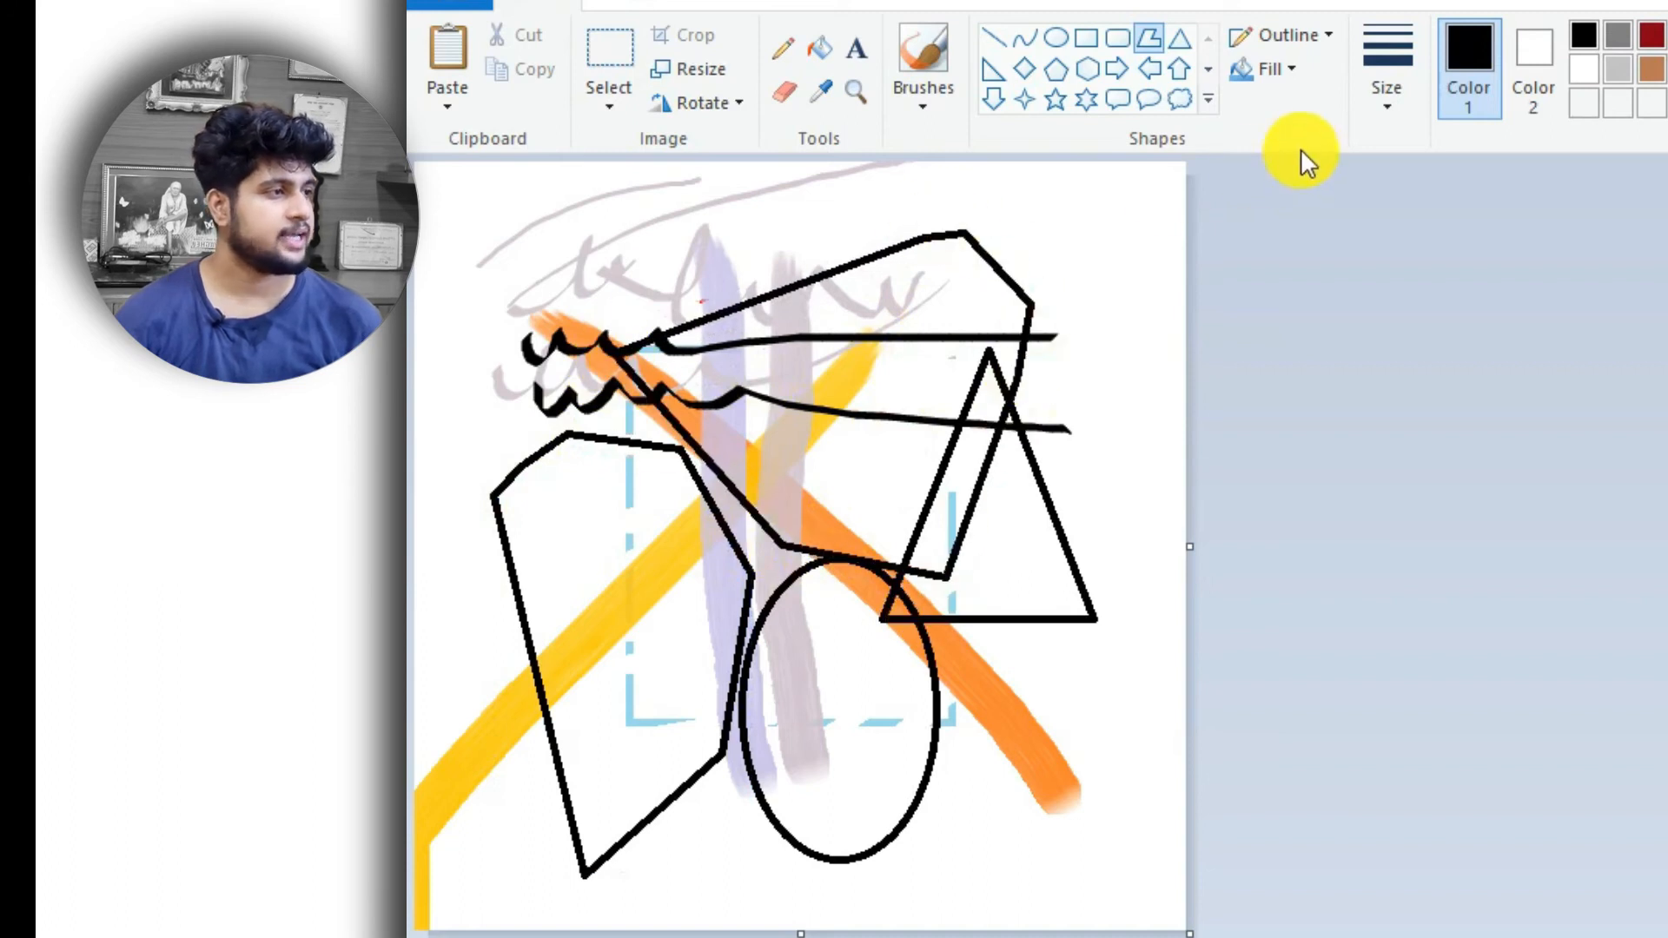
- Undo both polygons, the triangle, the ellipse and the two wavy black strokes
key(ctrl+z)
key(ctrl+z)
key(ctrl+z)
key(ctrl+z)
key(ctrl+z)
key(ctrl+z)
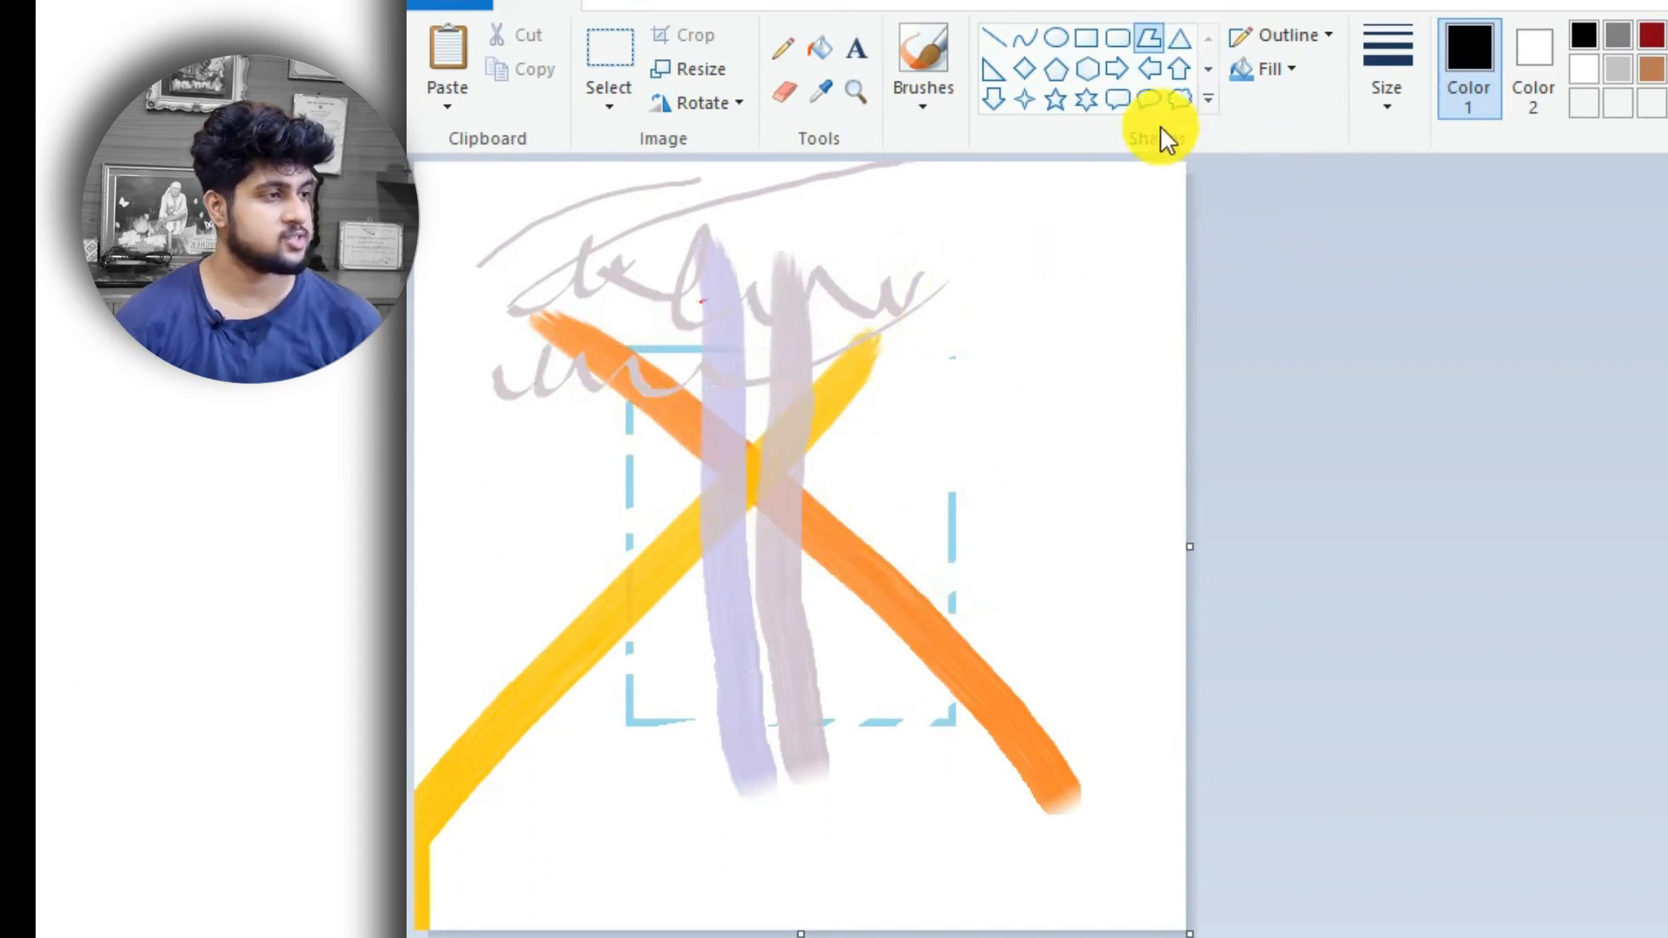
- Draw a tall black S-shaped curve near the canvas's right edge, bending its upper part left and its lower part right
click(1035, 34)
drag(1028, 217, 1068, 837)
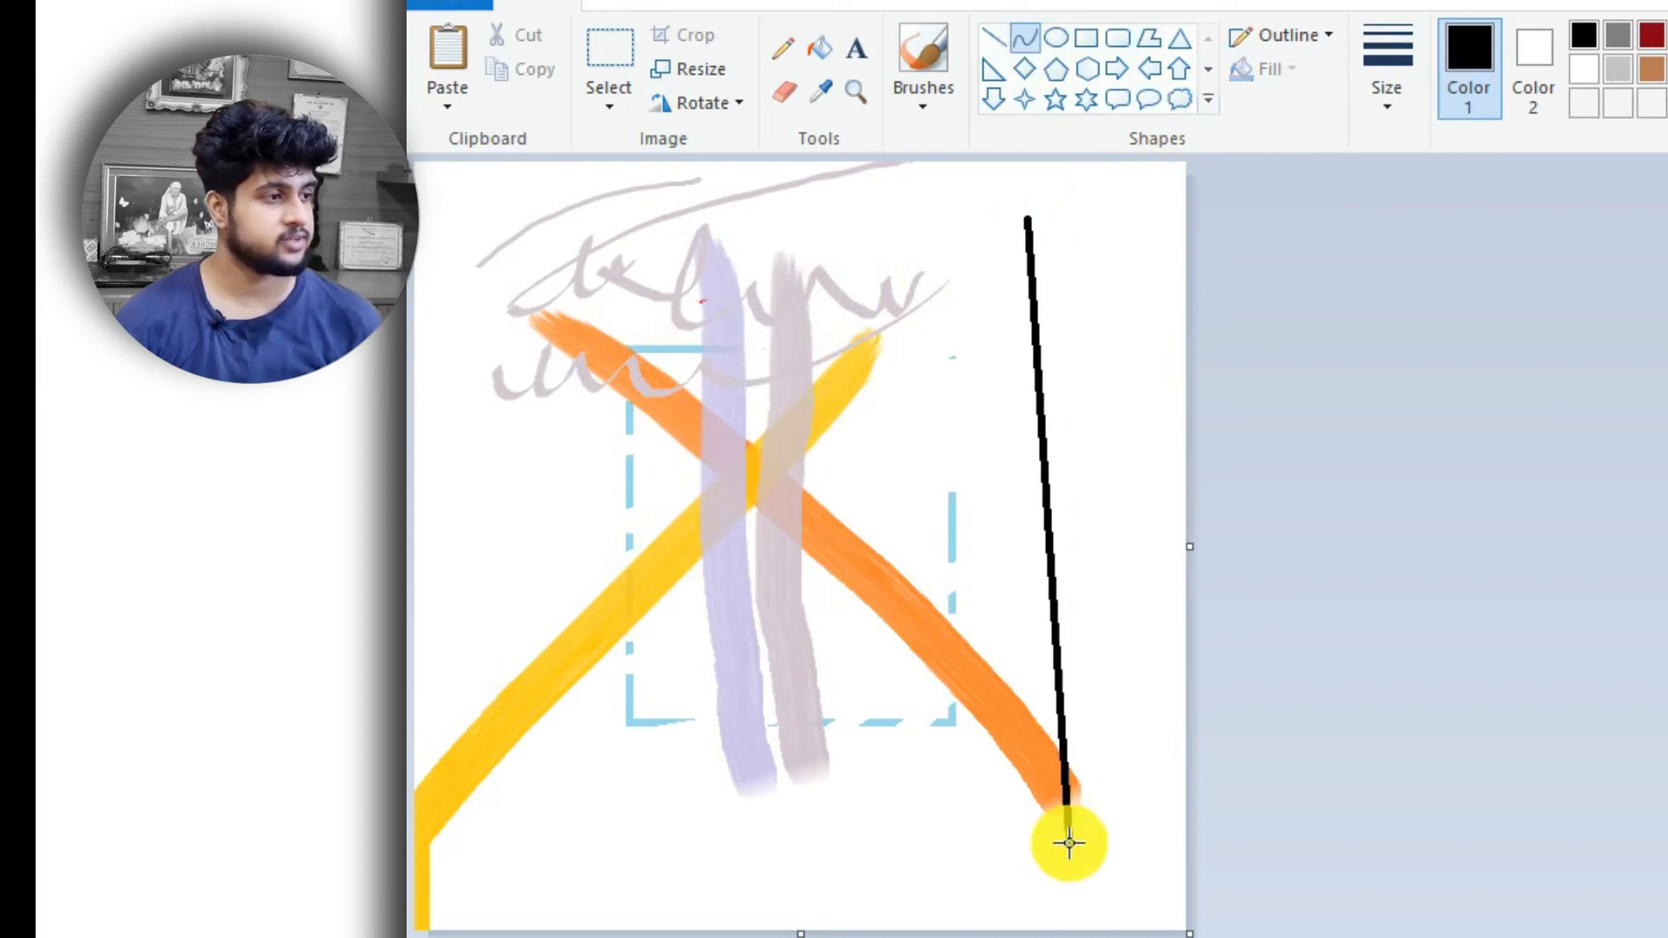
drag(983, 439, 804, 324)
drag(1103, 676, 1269, 373)
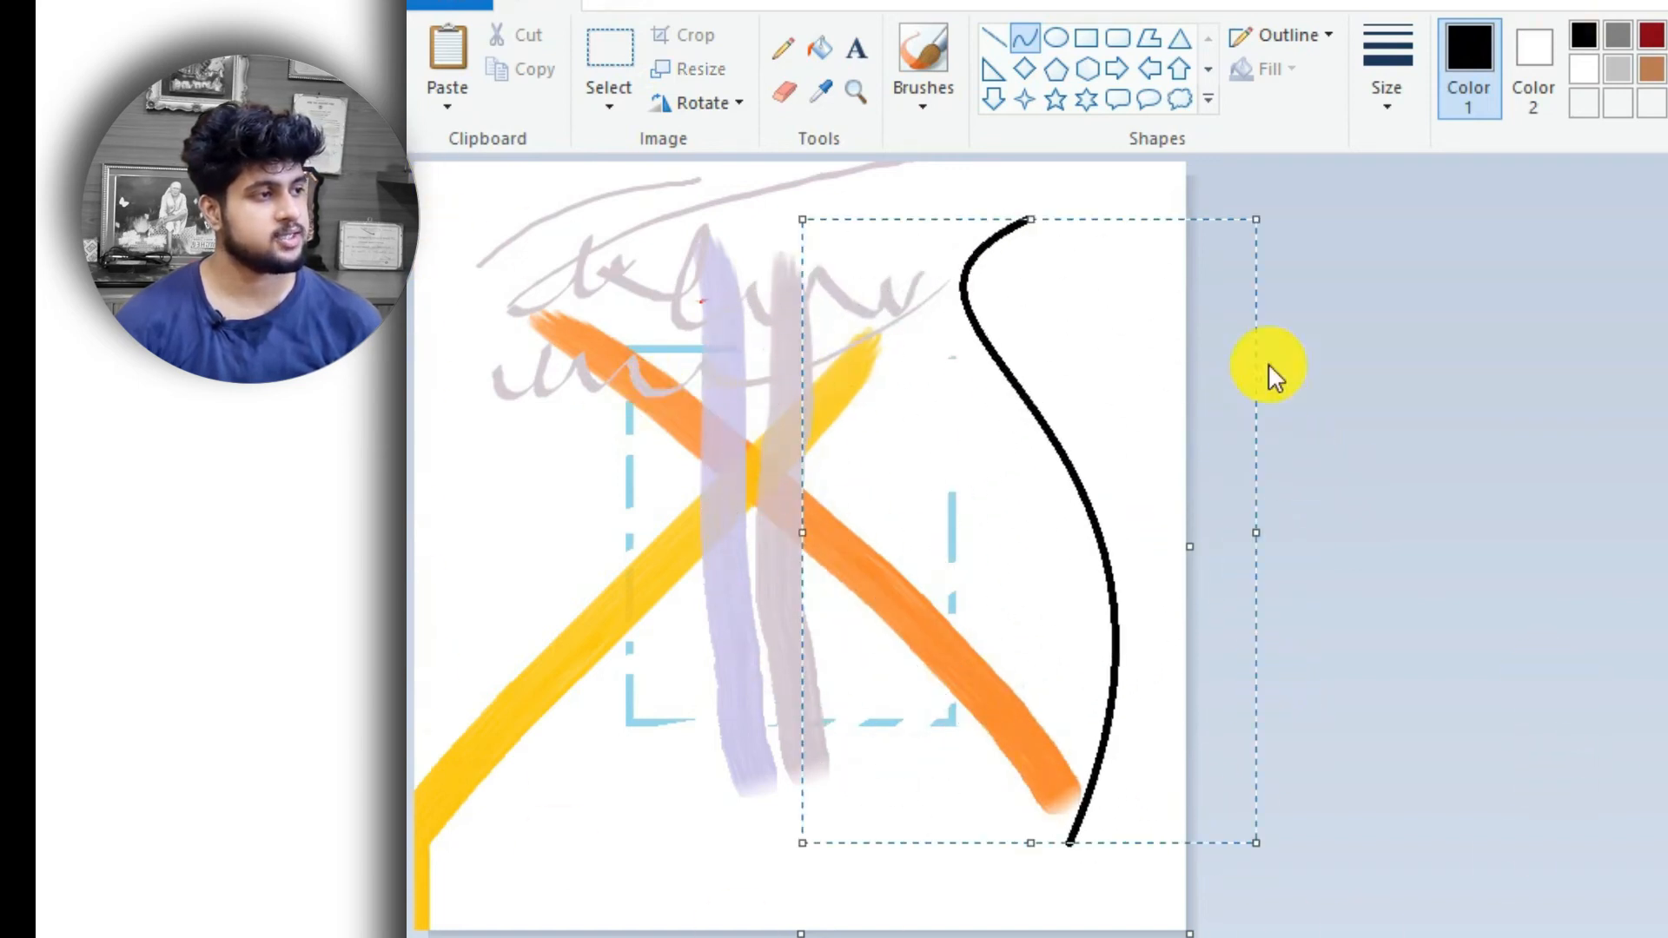
- Draw a large black lightning bolt diagonally across the middle of the picture
click(1207, 94)
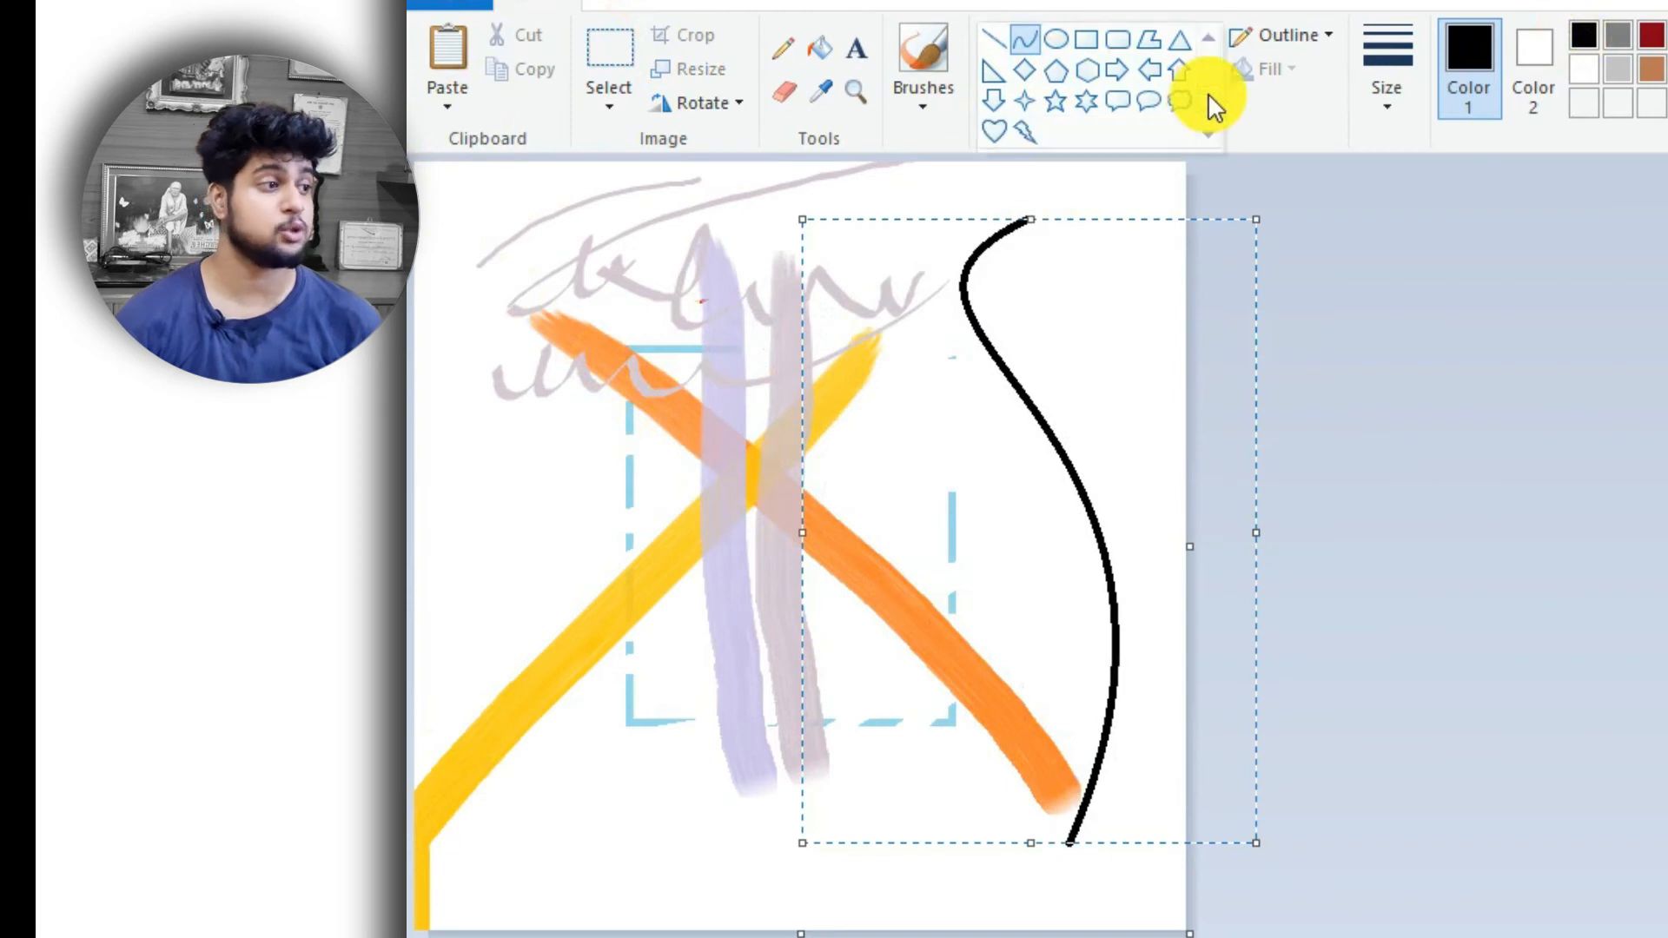
click(1026, 139)
drag(549, 352, 1030, 842)
- Draw a black heart at the upper right of the canvas and a cloud callout at the lower left
click(996, 100)
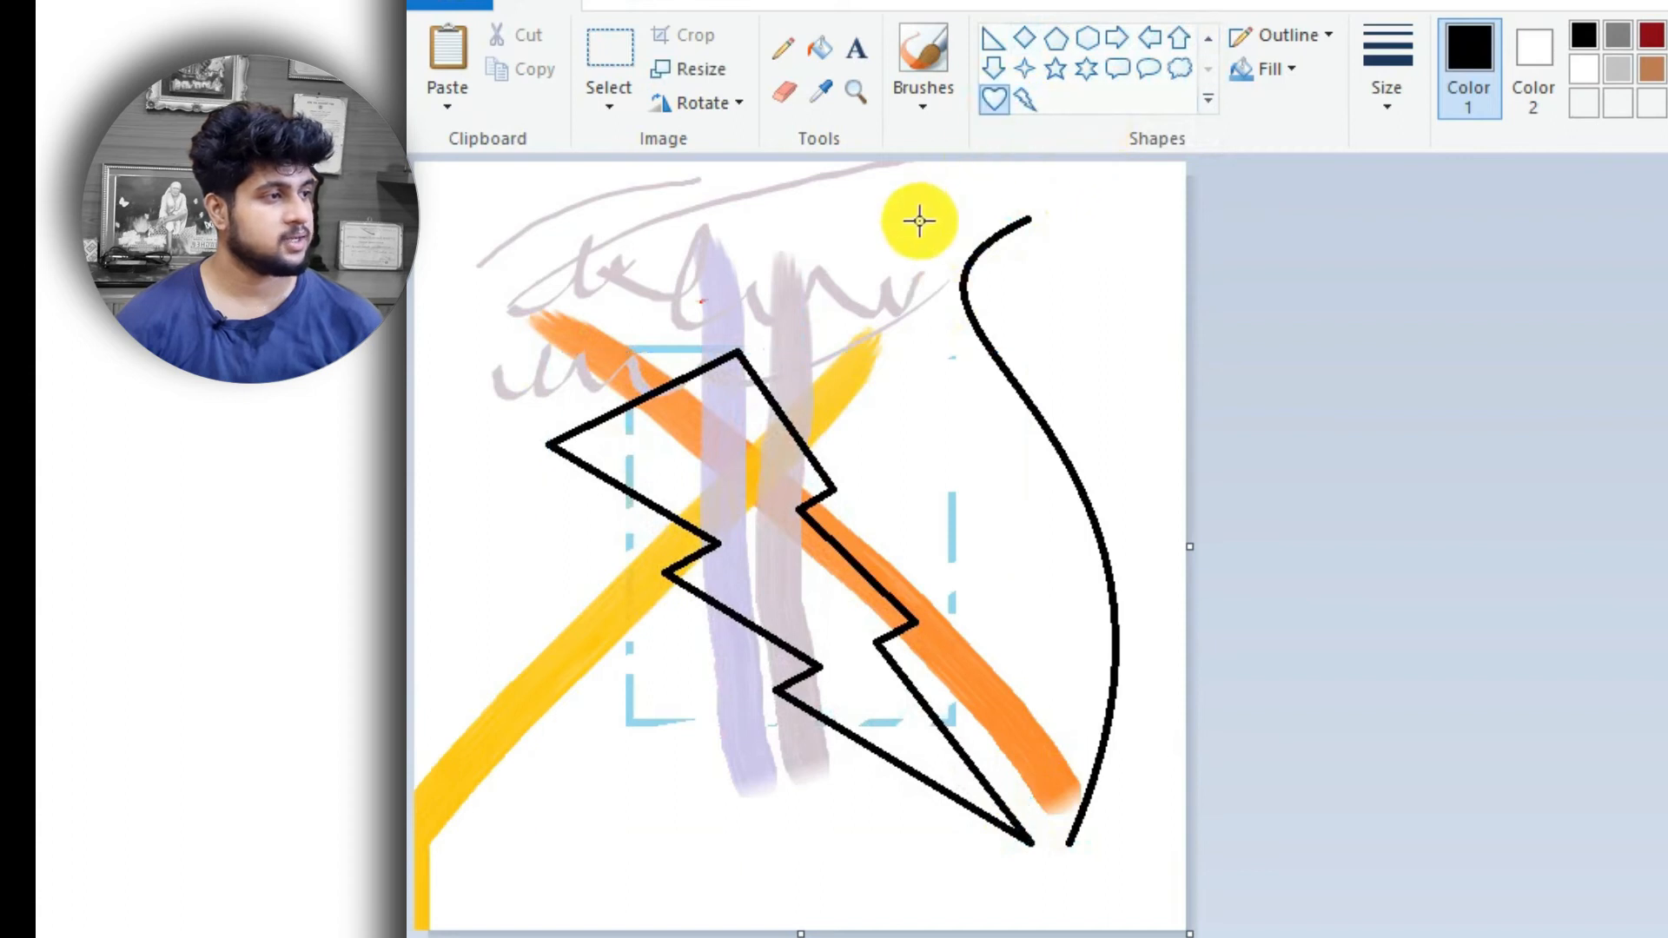
drag(918, 217, 1159, 511)
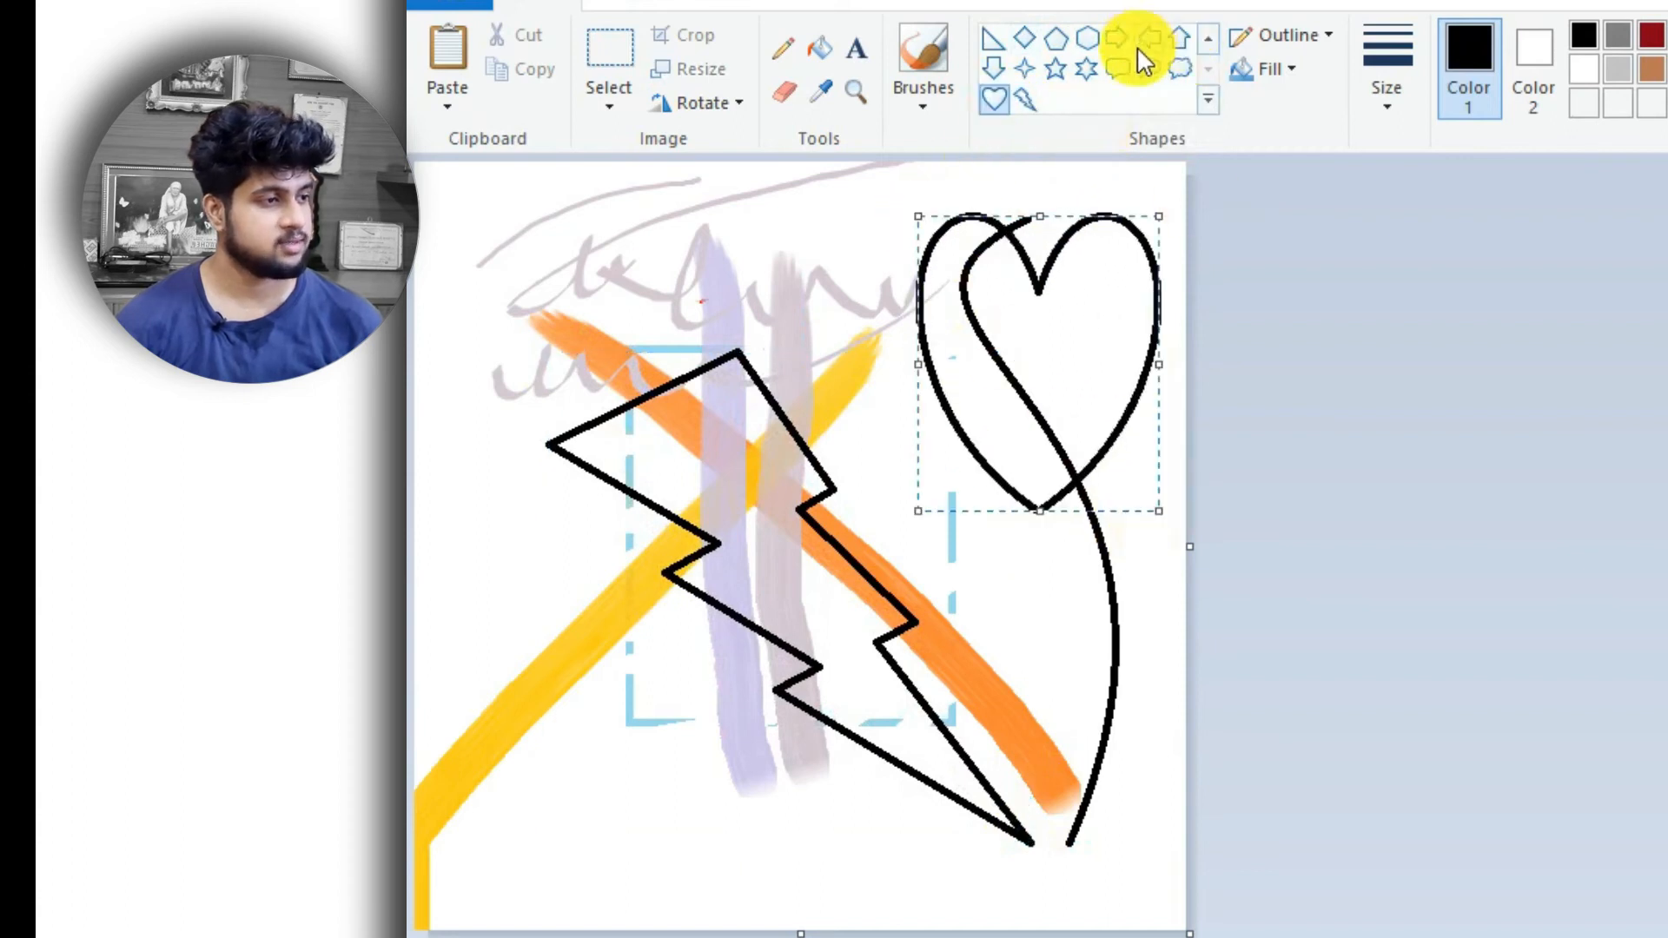
click(1180, 71)
drag(500, 518, 787, 807)
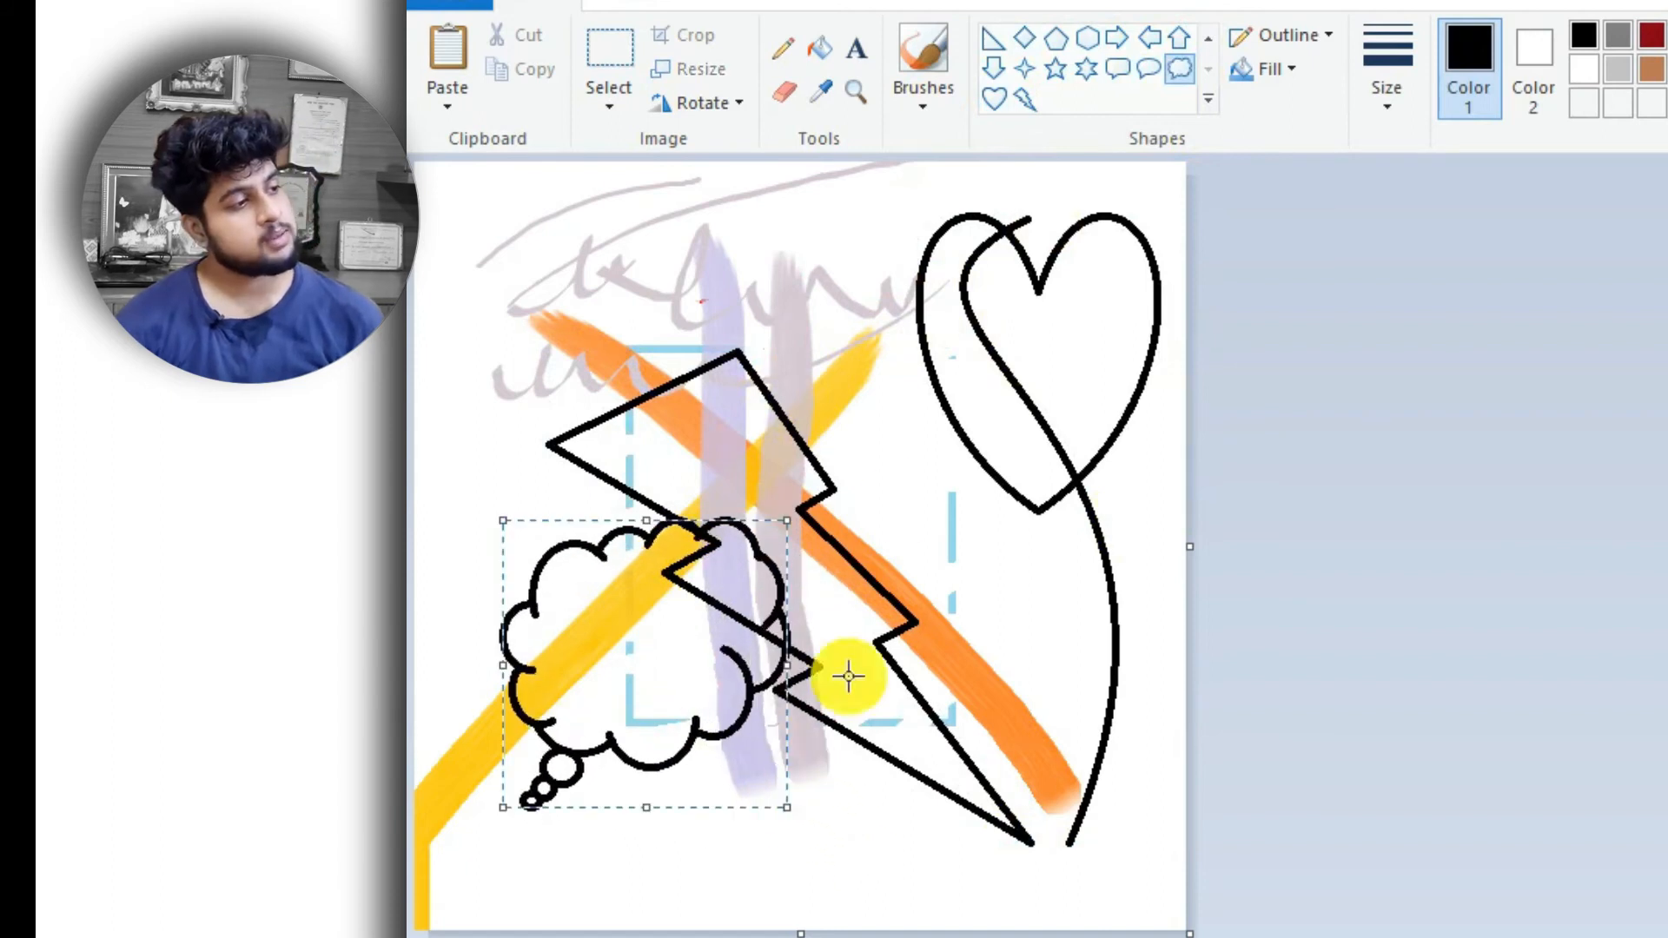
- Undo the drawn shapes, all brush strokes and the erasures back to the plain light blue rectangle
key(ctrl+z)
key(ctrl+z)
key(ctrl+z)
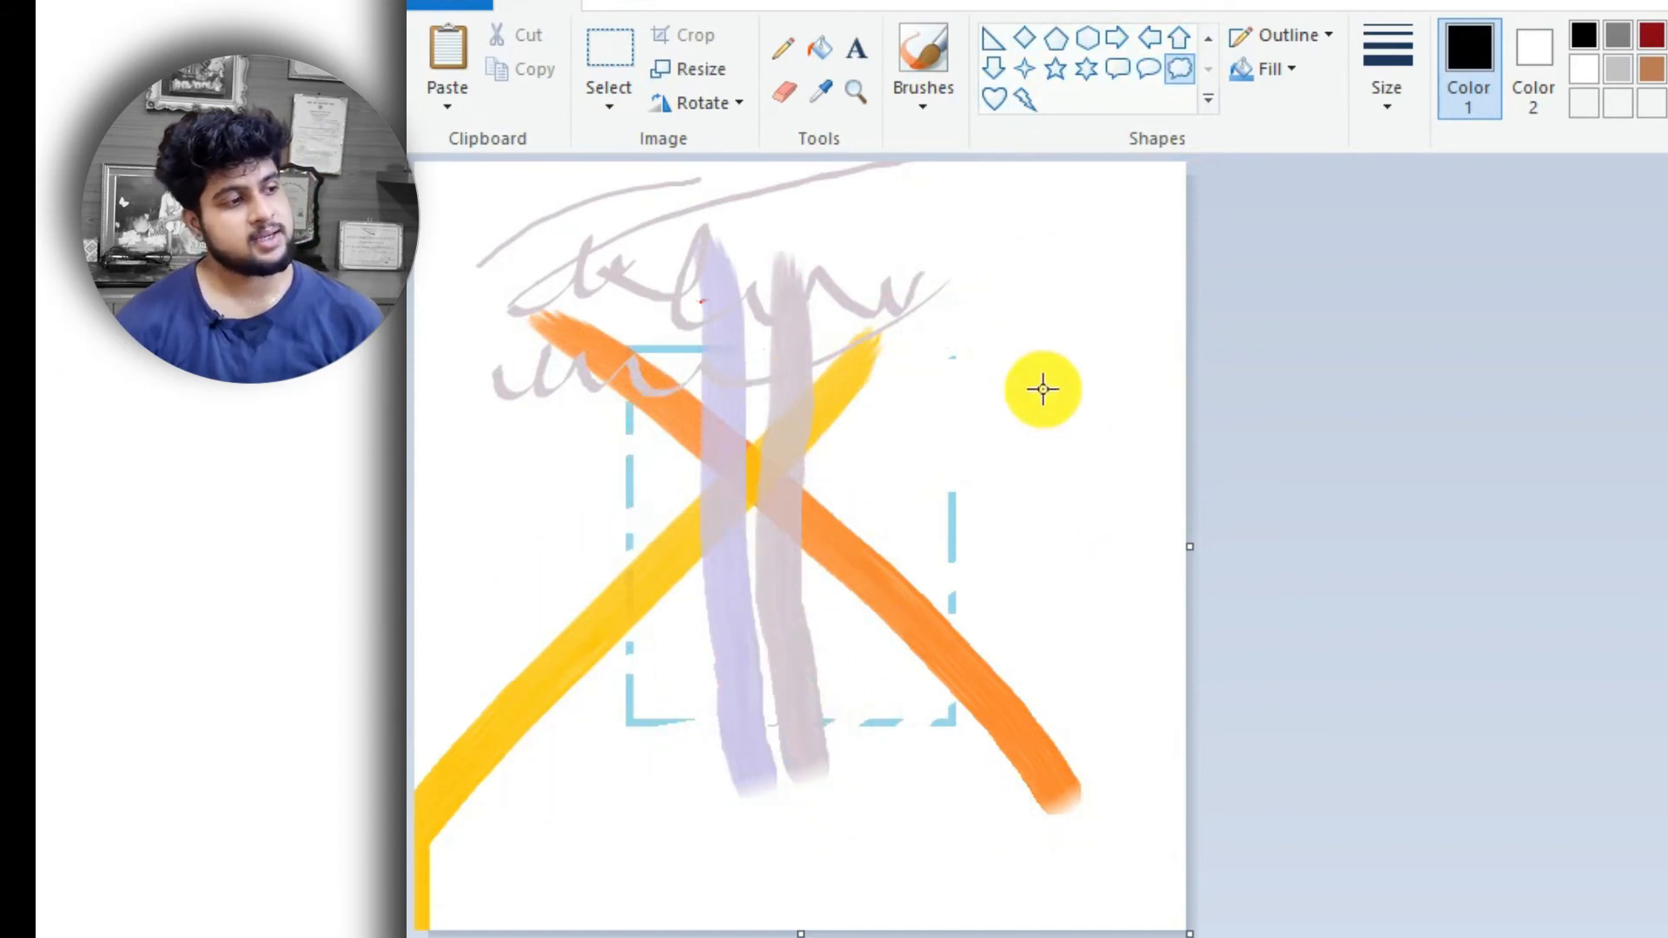
key(ctrl+z)
key(ctrl+z)
key(ctrl+z)
key(ctrl+z)
key(ctrl+z)
key(ctrl+z)
key(ctrl+z)
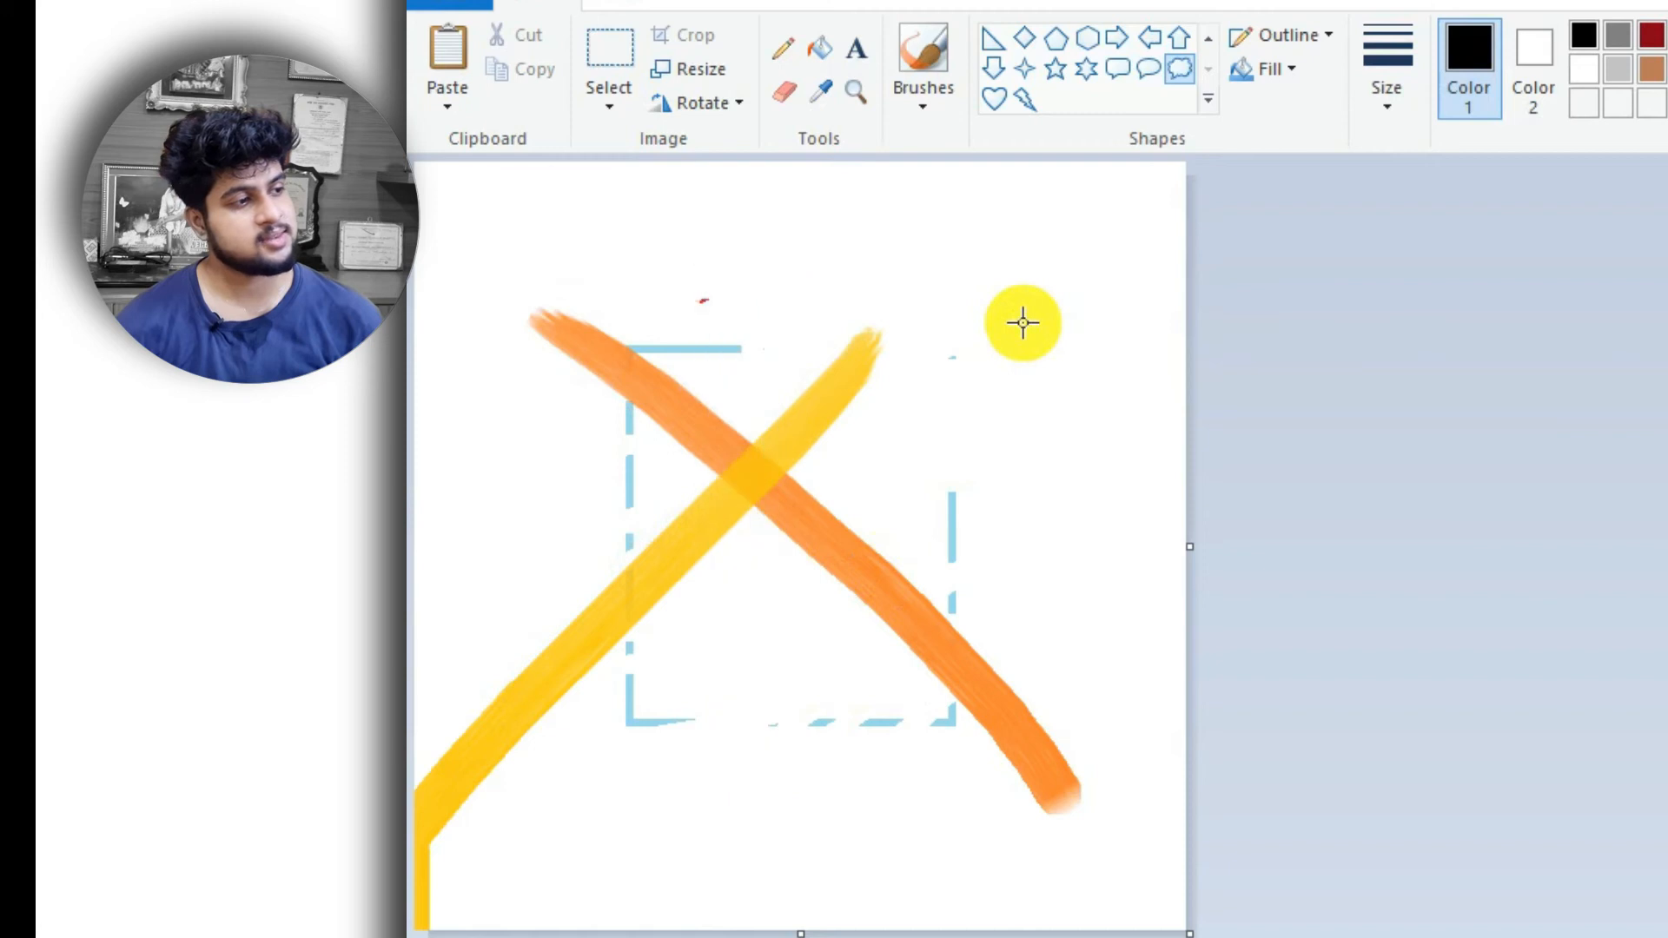
key(ctrl+z)
key(ctrl+z)
key(ctrl+z)
key(ctrl+z)
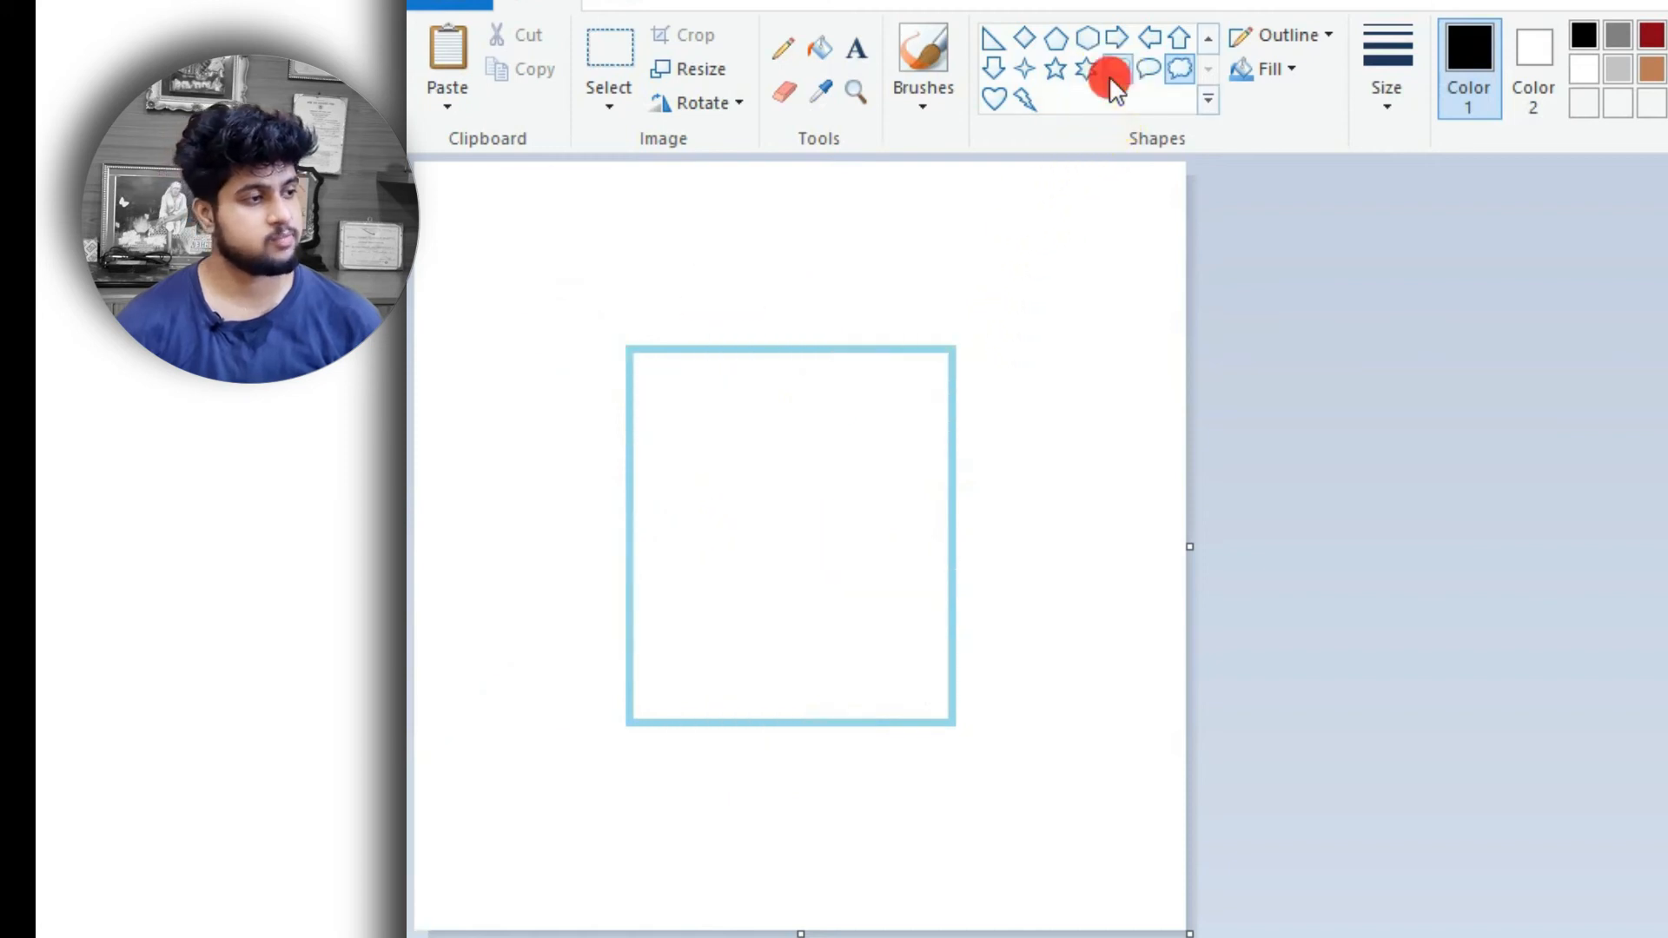
- Try drawing a large black rounded rectangular callout over the light blue rectangle, and undo it
click(1111, 77)
drag(631, 262, 1123, 695)
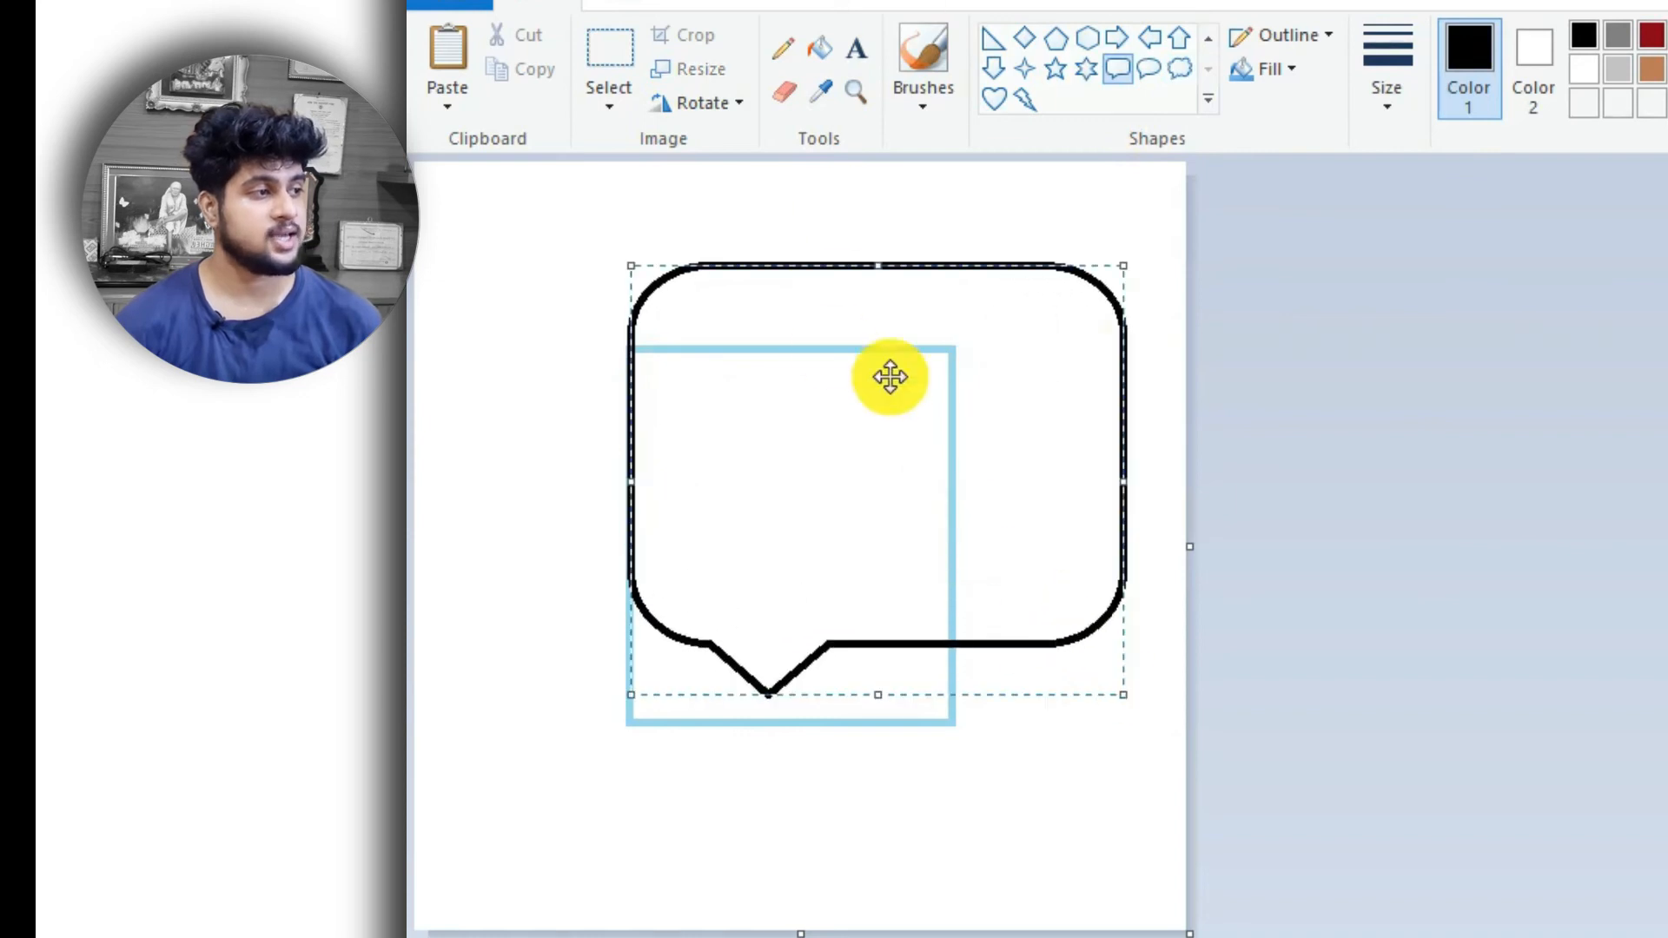
key(ctrl+z)
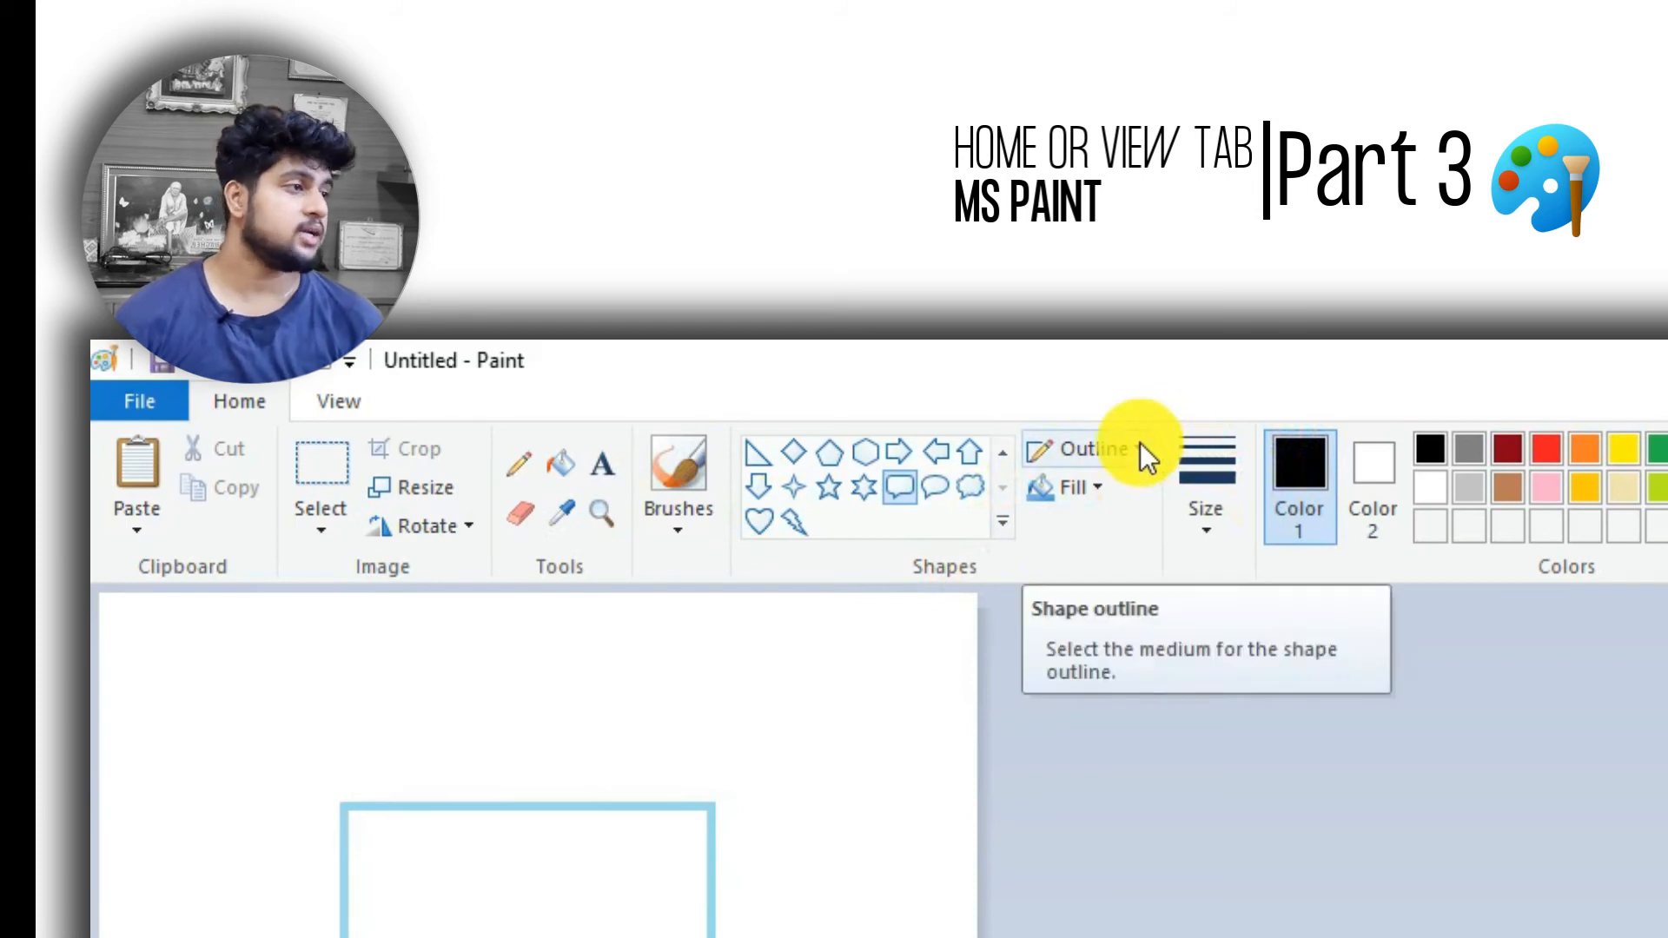
- Set the shape outline to No outline and draw a rounded rectangular callout over the blue rectangle's upper right corner
click(1138, 446)
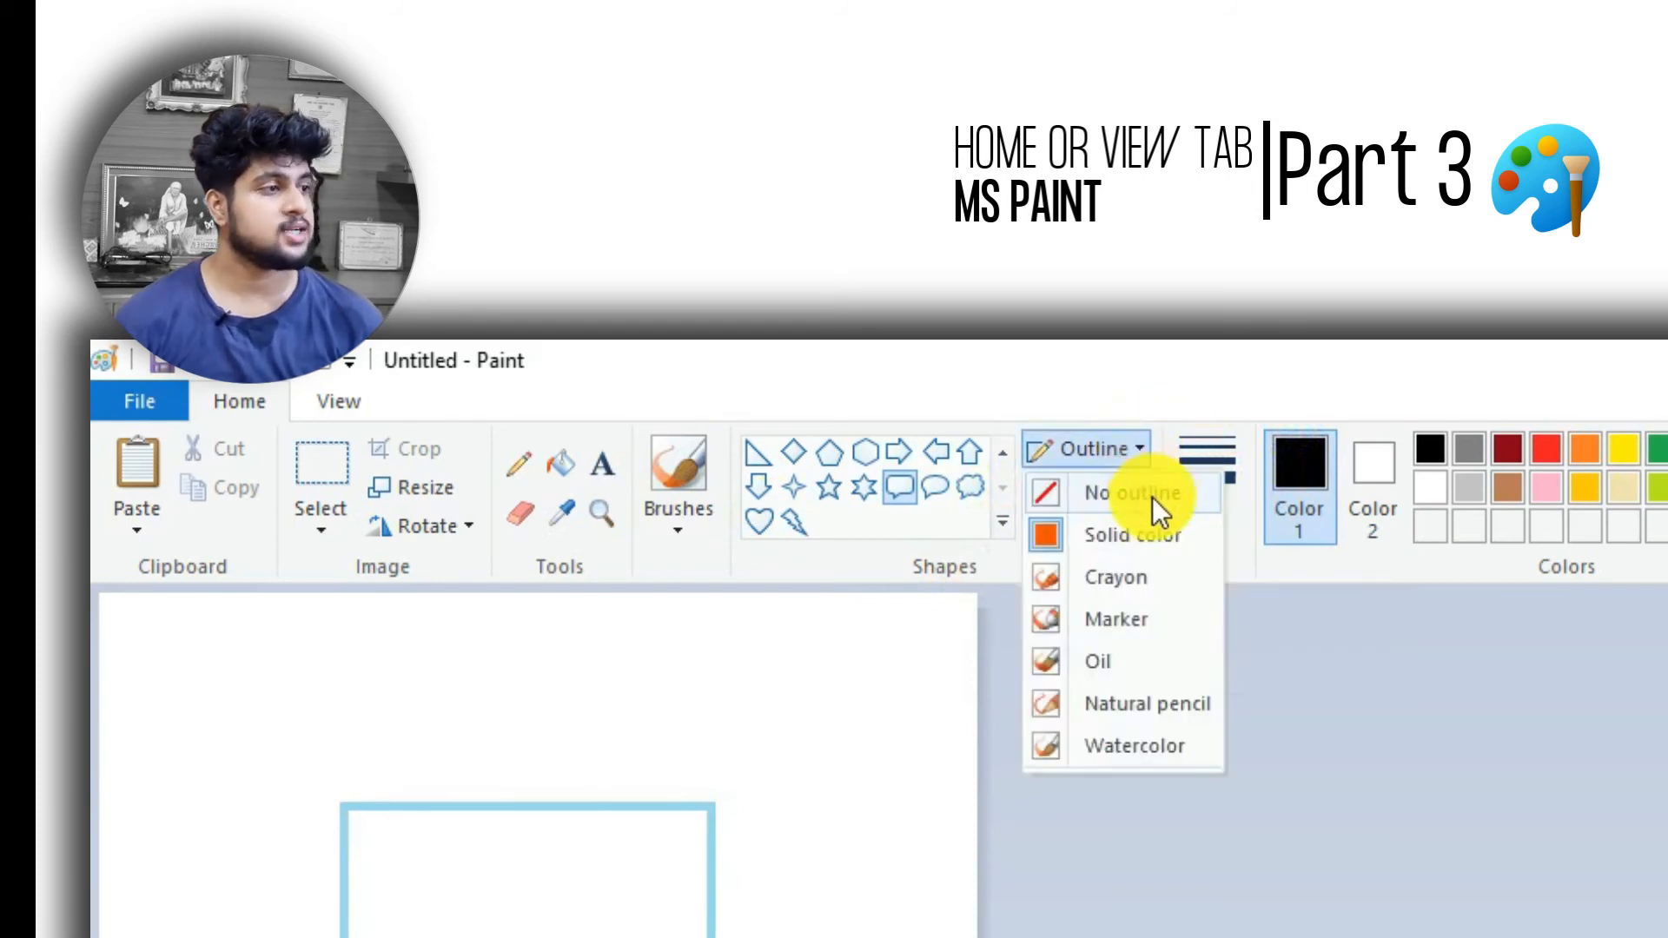
click(1099, 494)
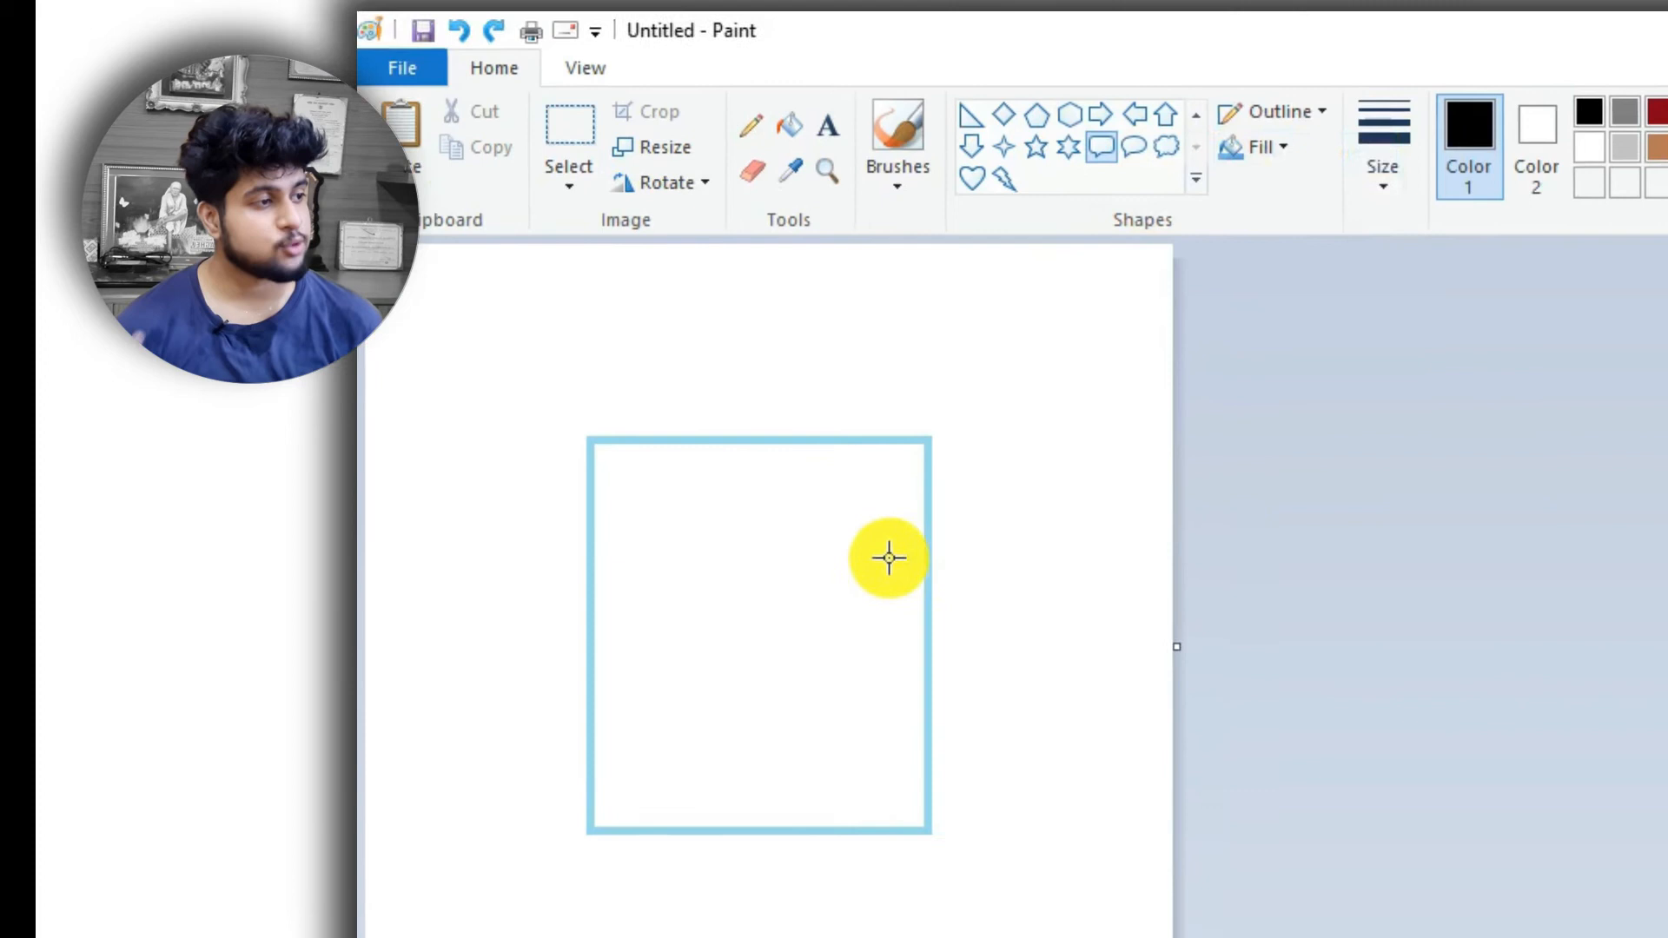
drag(494, 672, 801, 937)
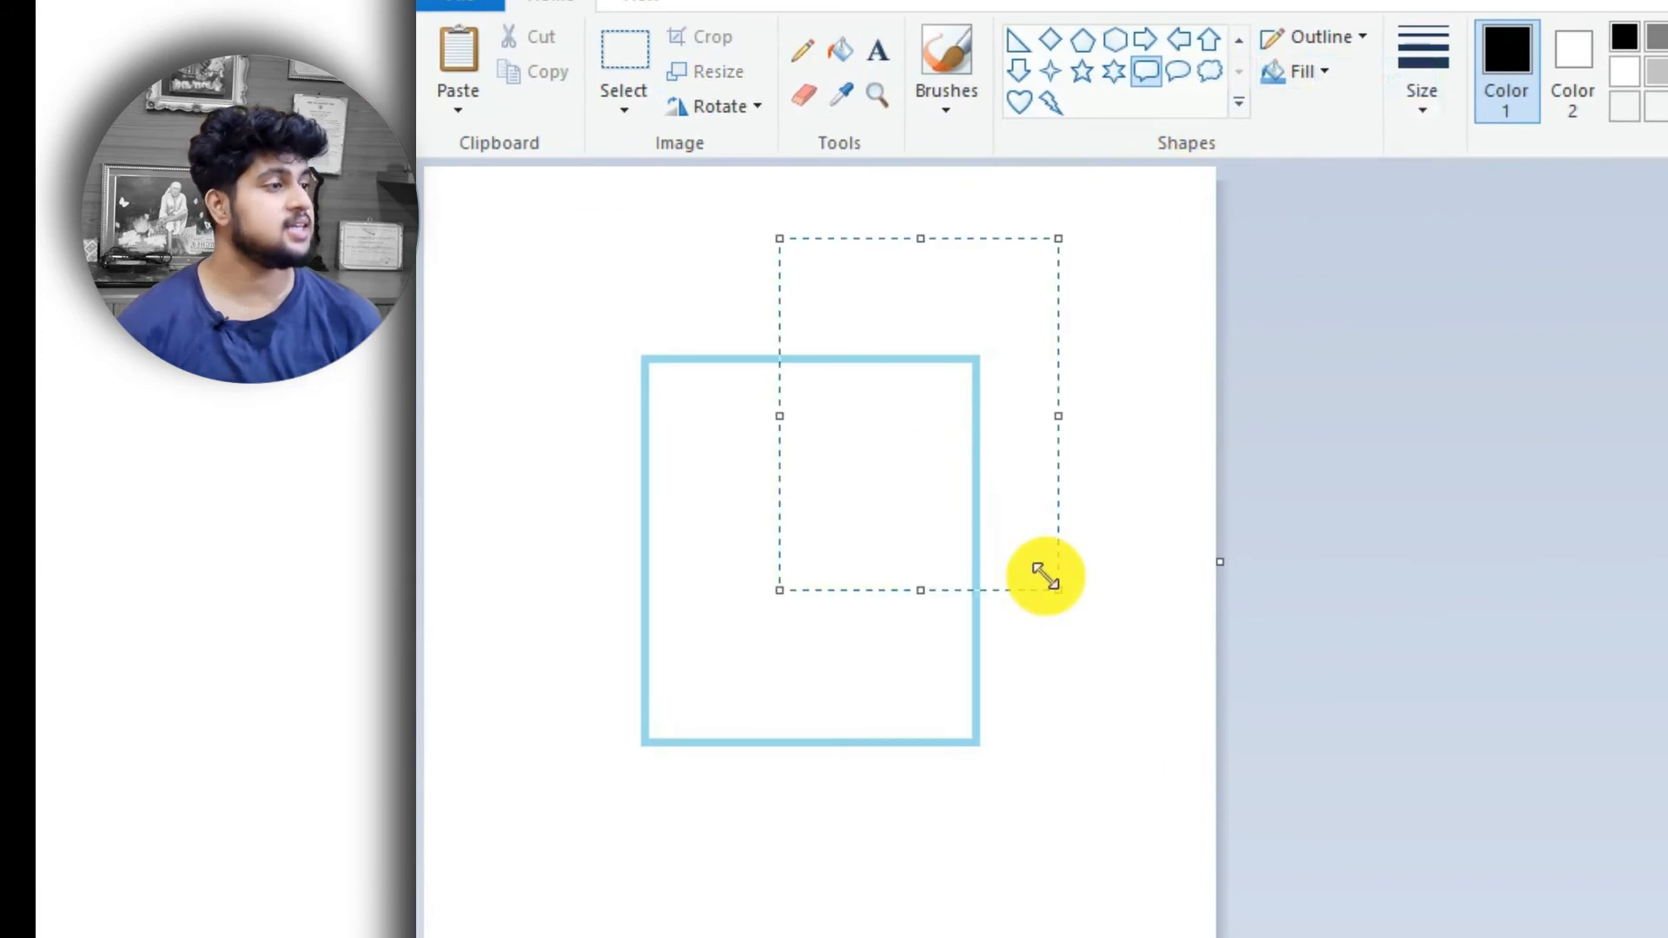
- Preview the other outline media on the callout and set its outline to Solid color
click(1283, 37)
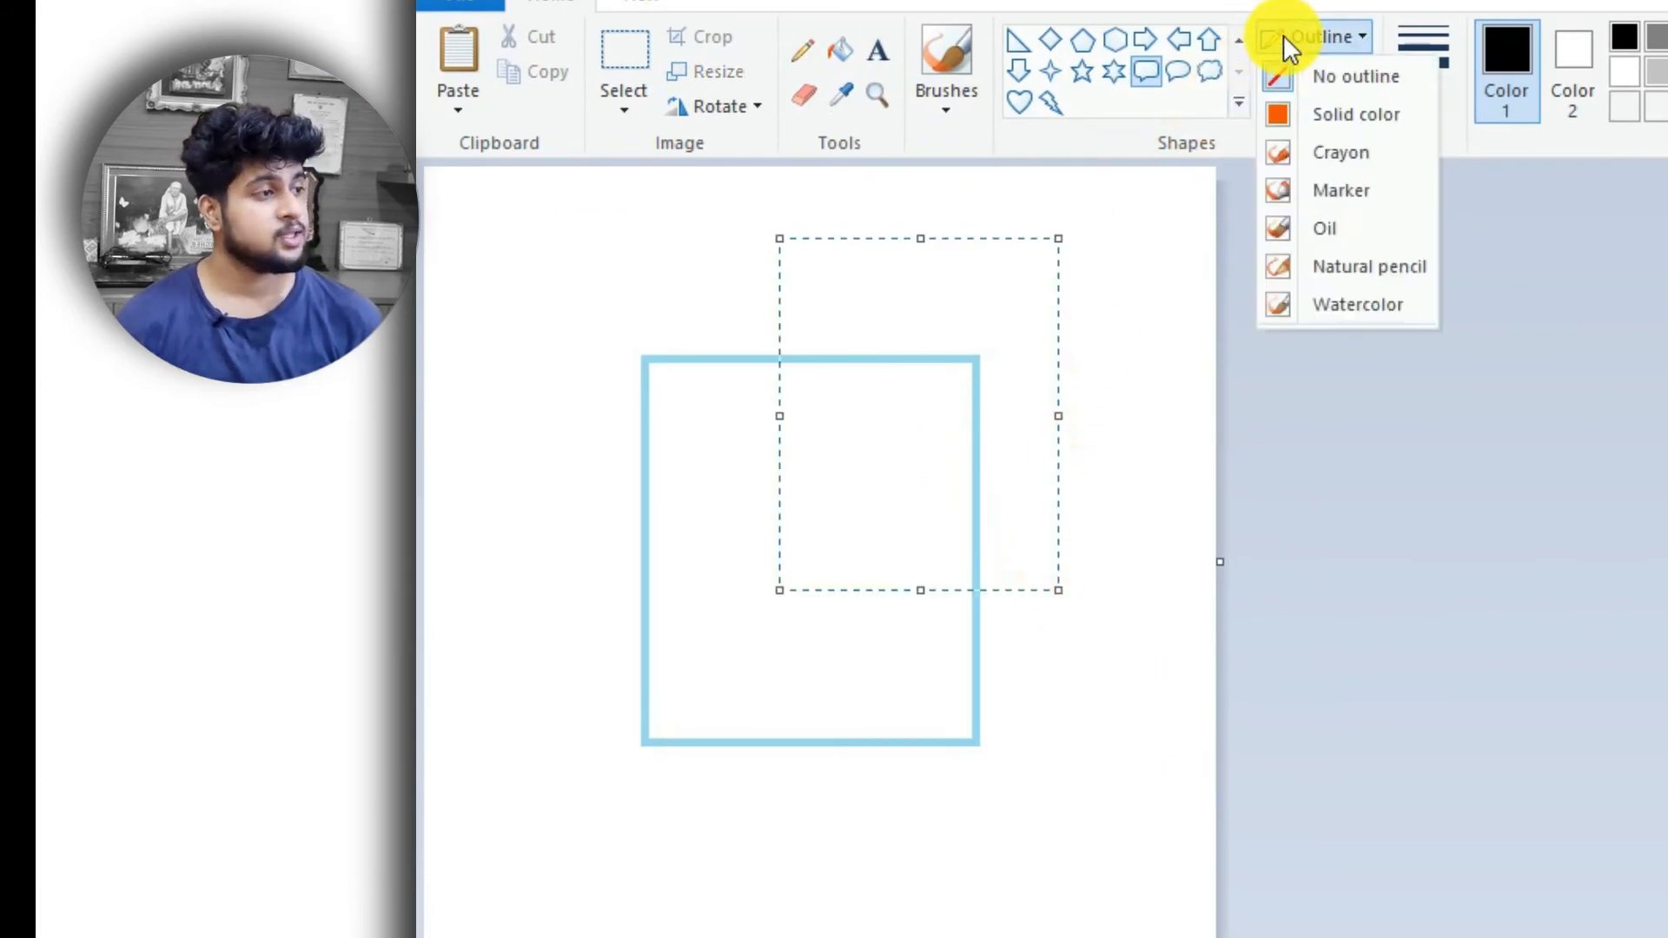
click(1346, 115)
click(1327, 35)
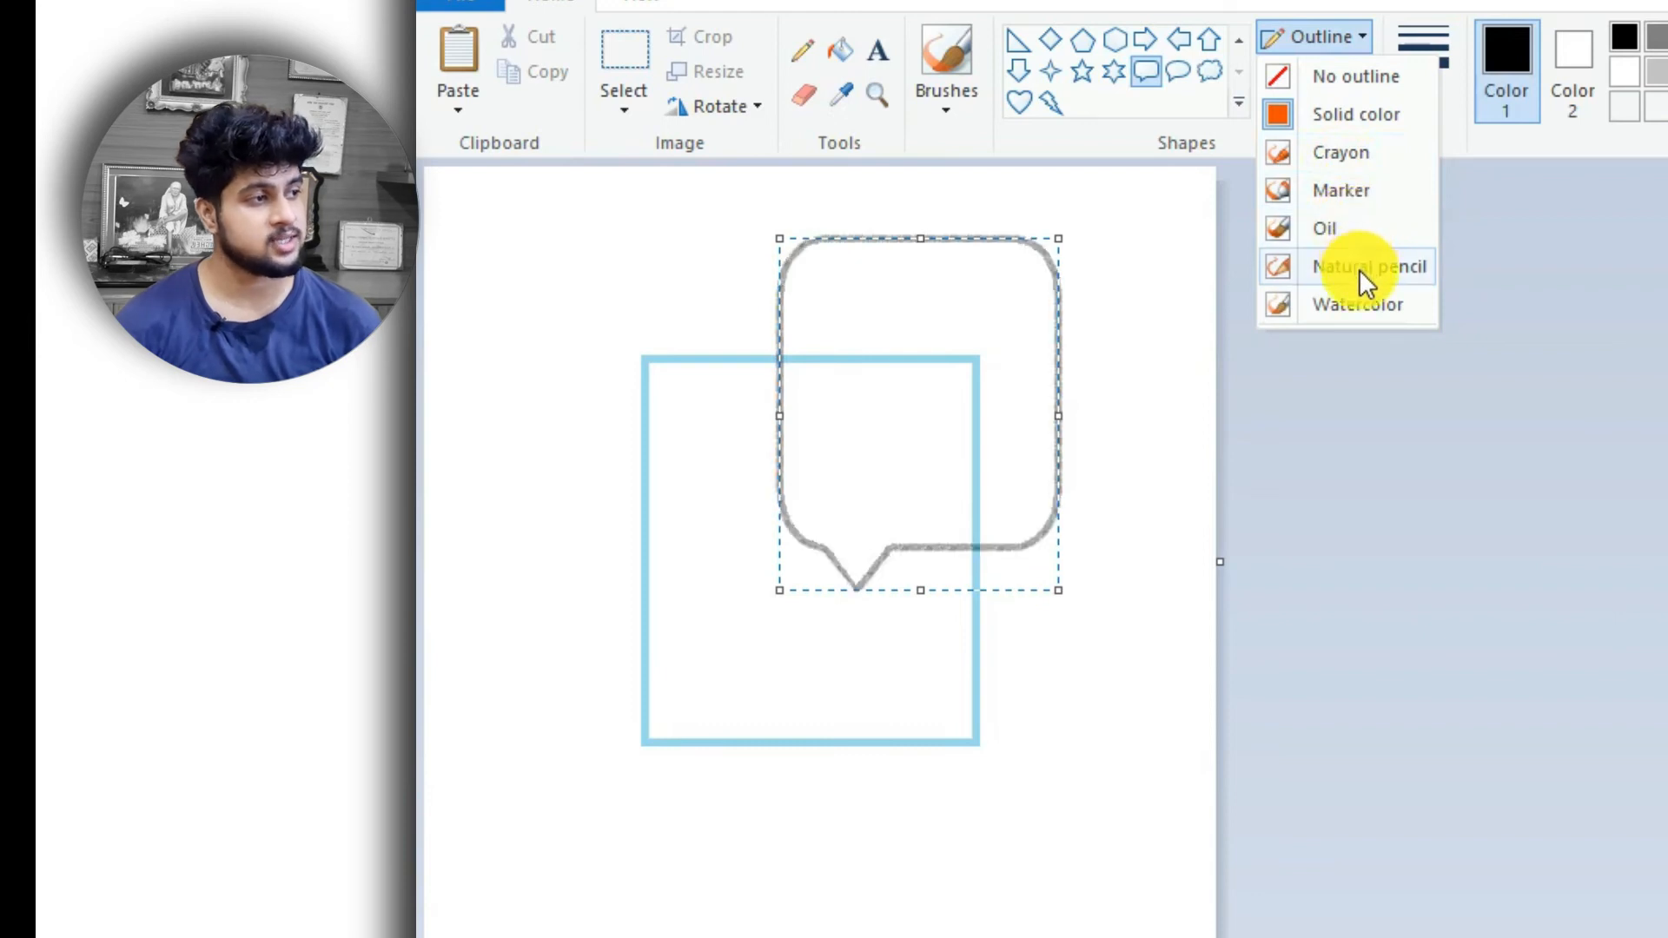
click(1364, 118)
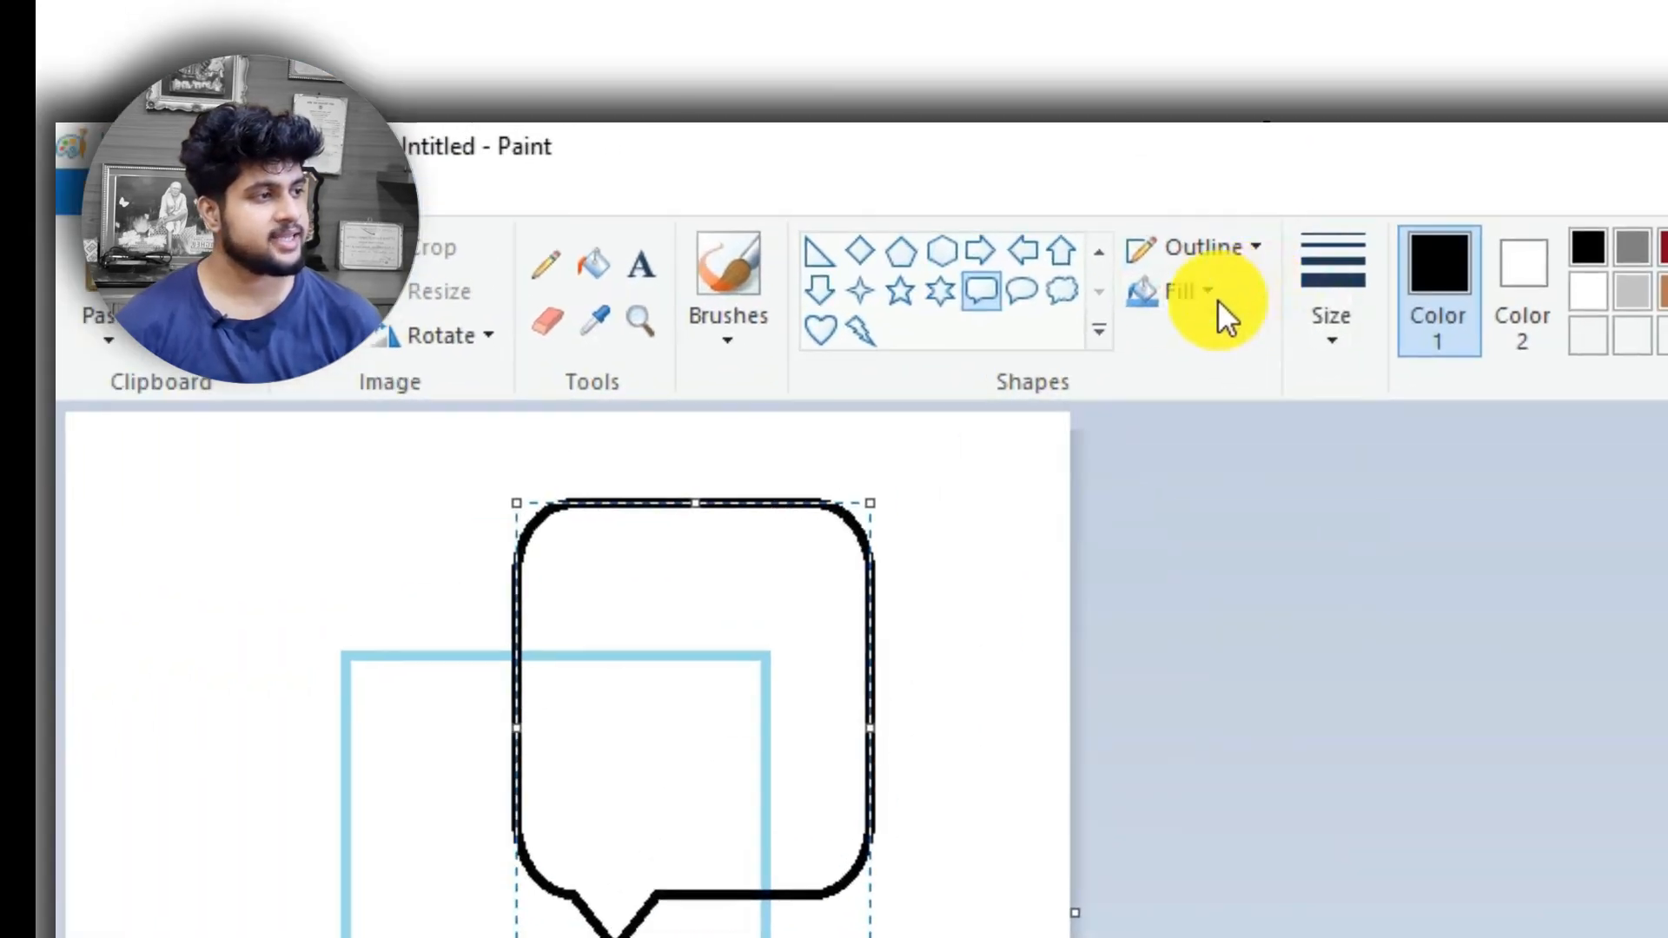
- Set Color 2 to lime, fill the callout with the Oil fill and deselect it
click(1300, 74)
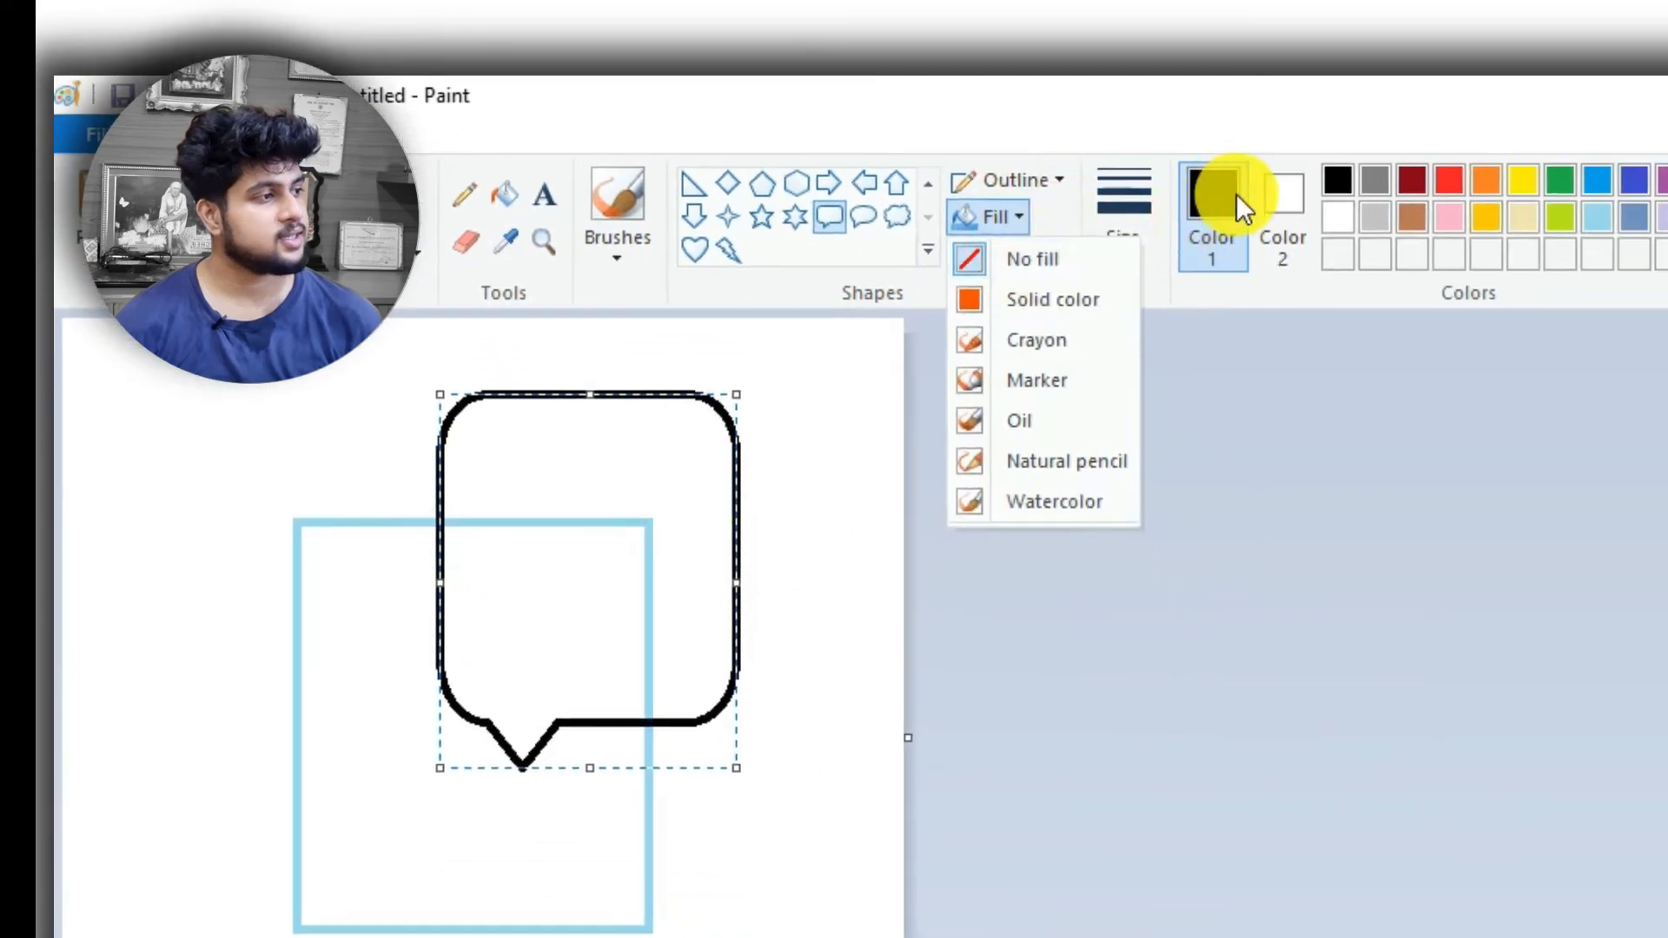
click(1502, 279)
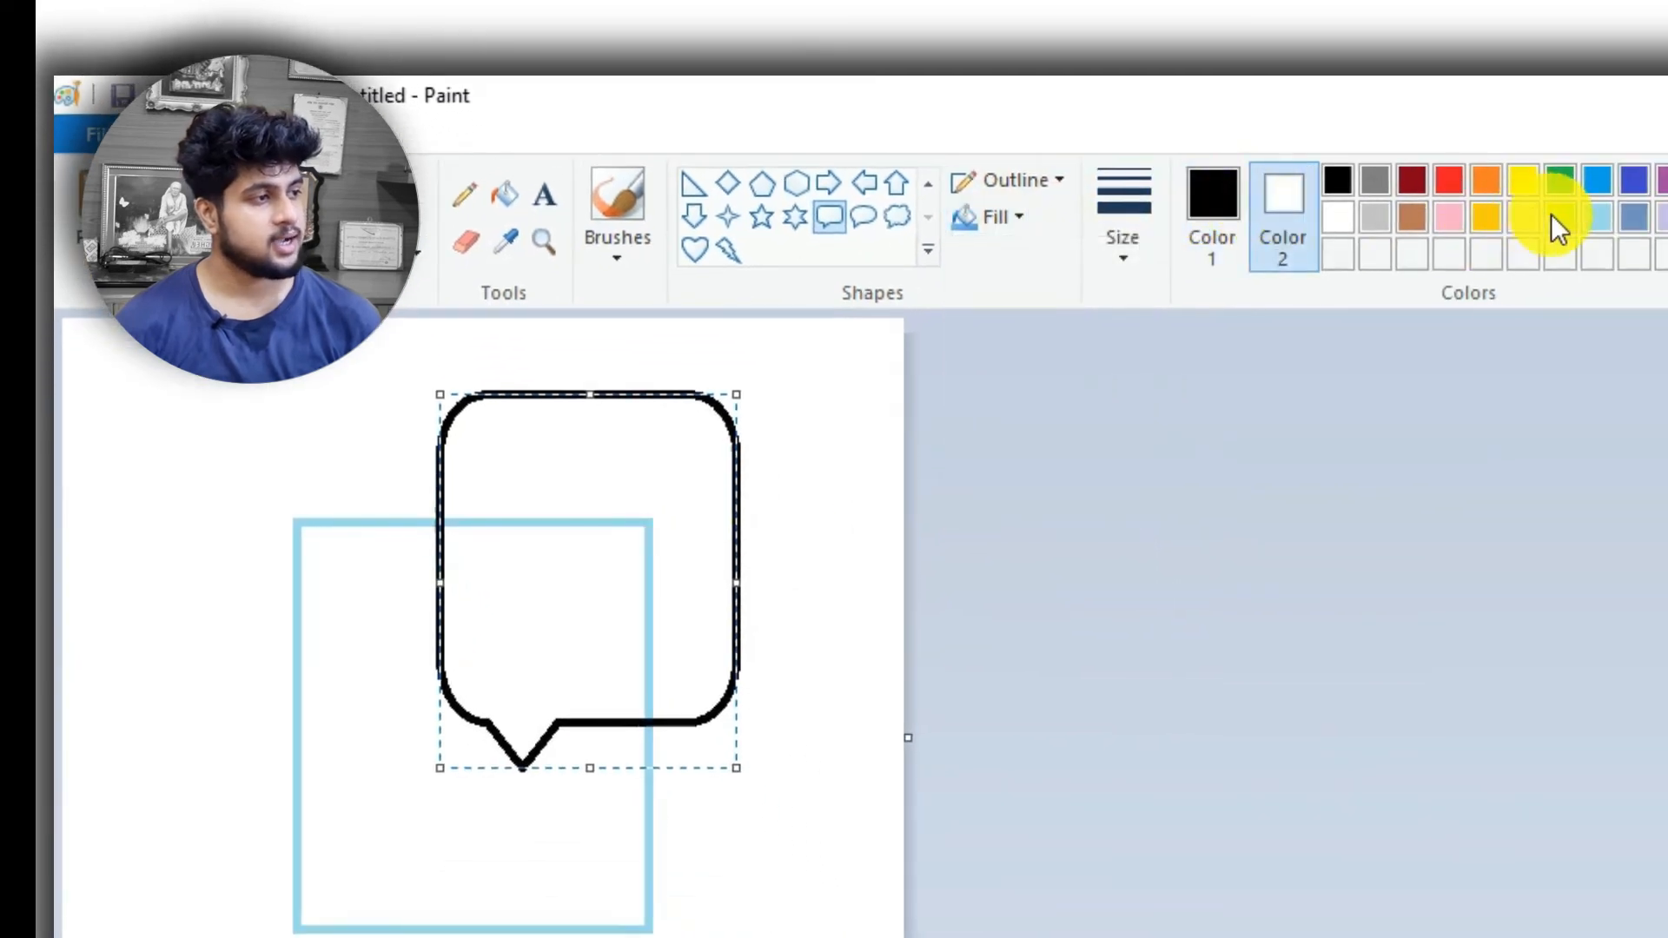
click(980, 219)
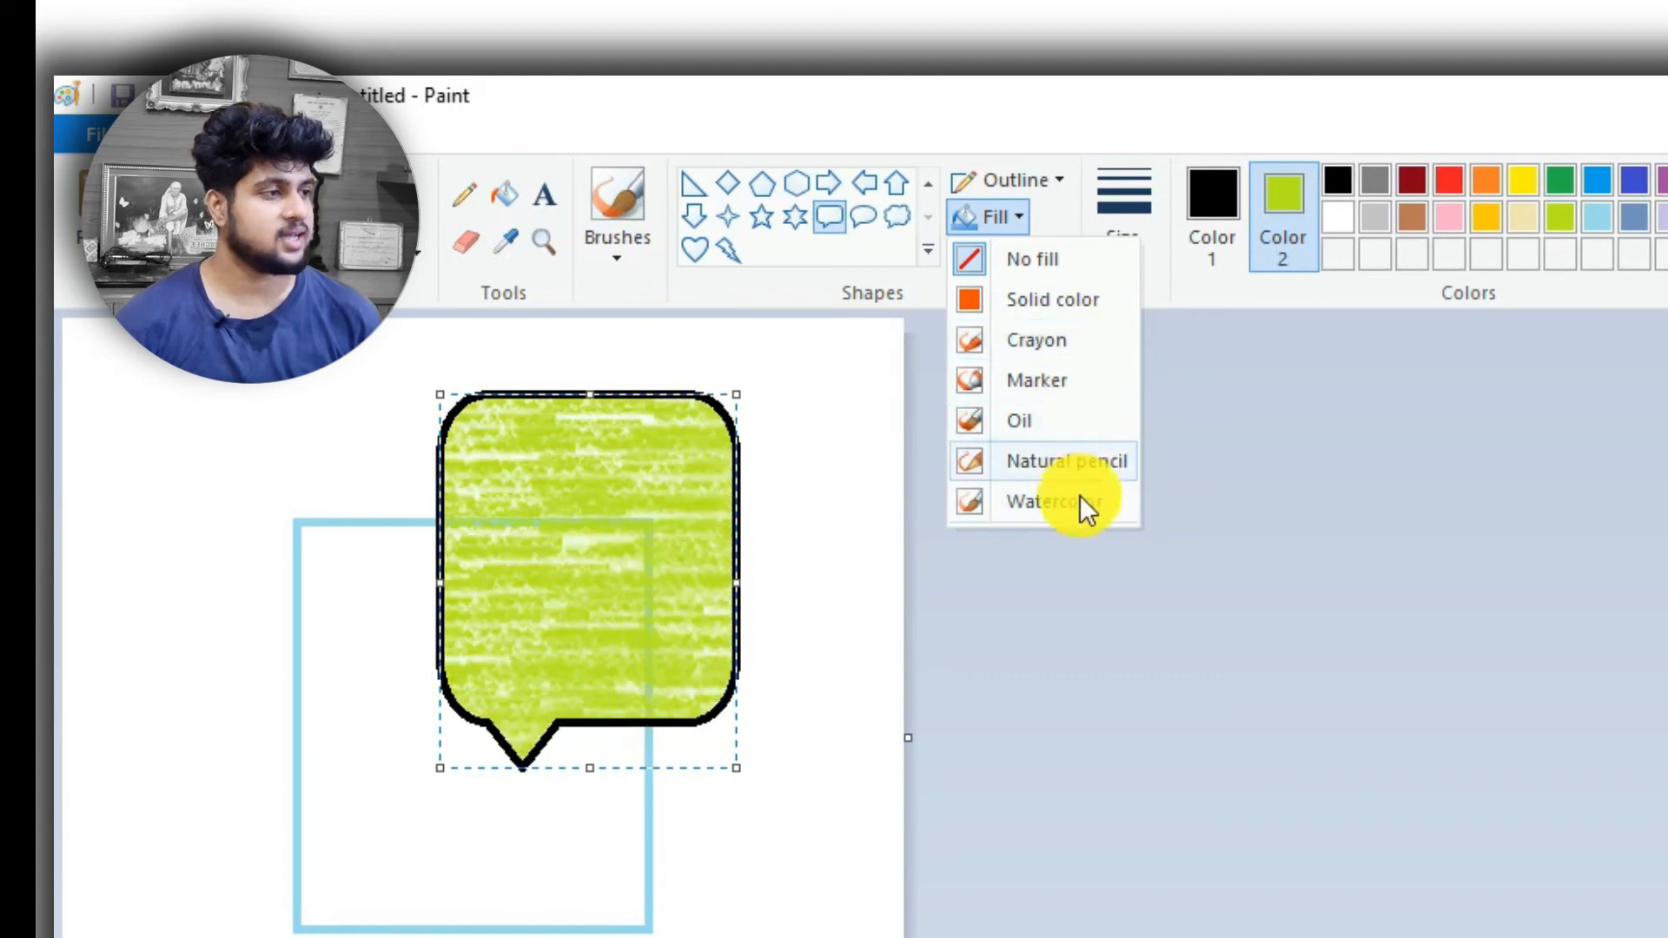
click(844, 720)
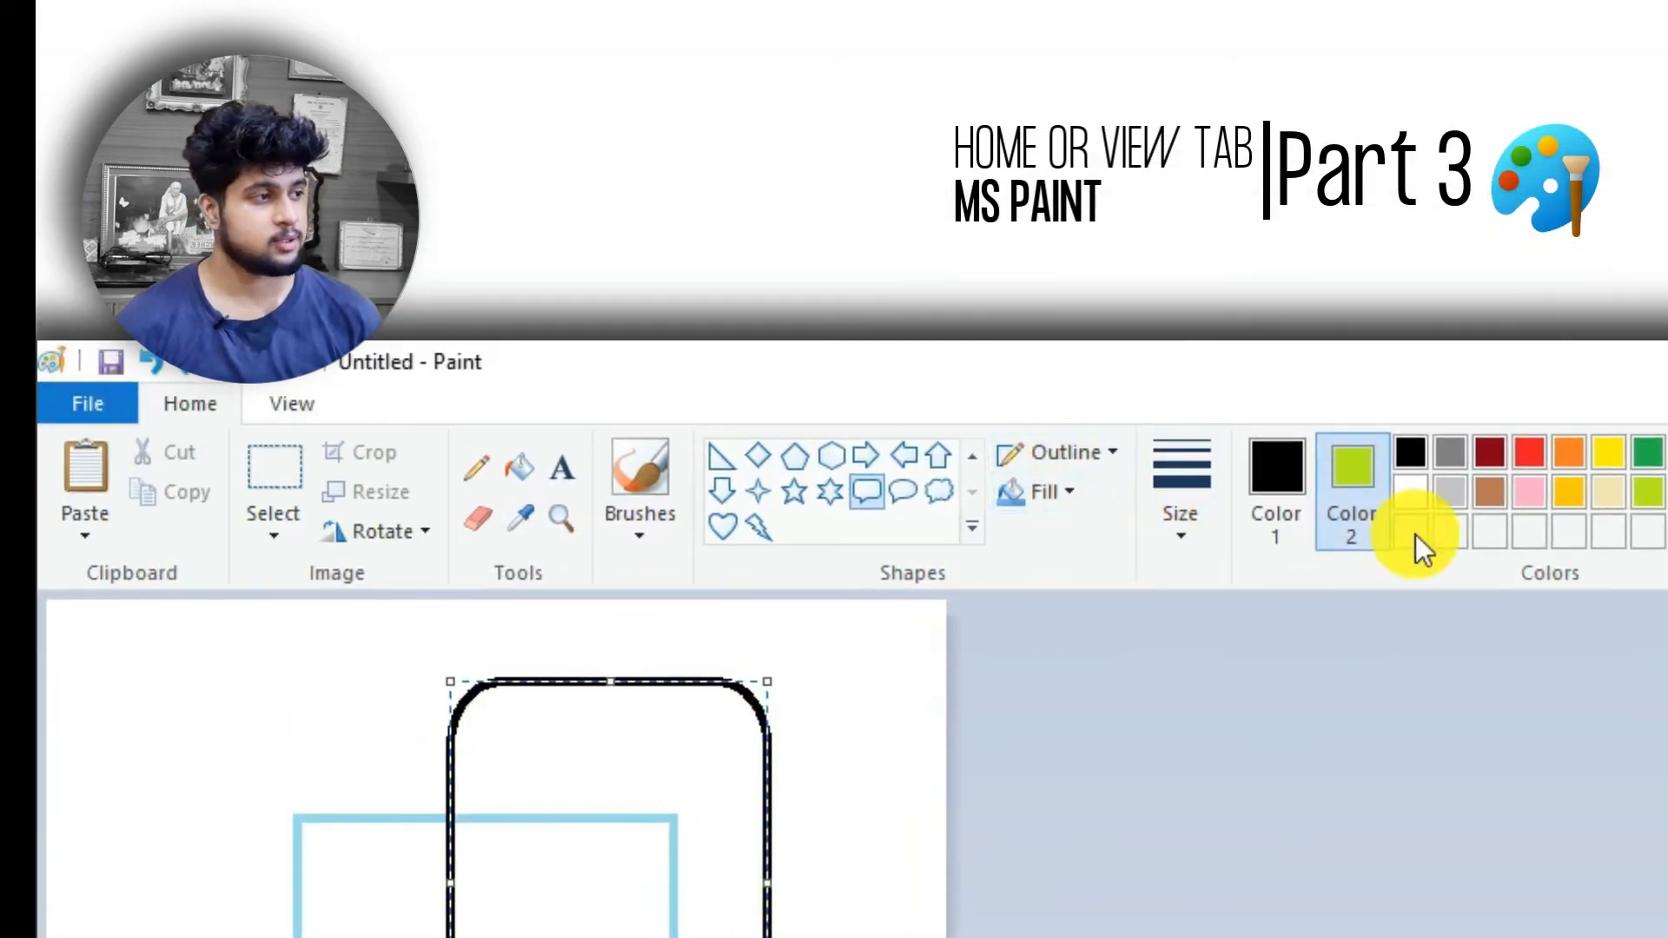
click(1058, 502)
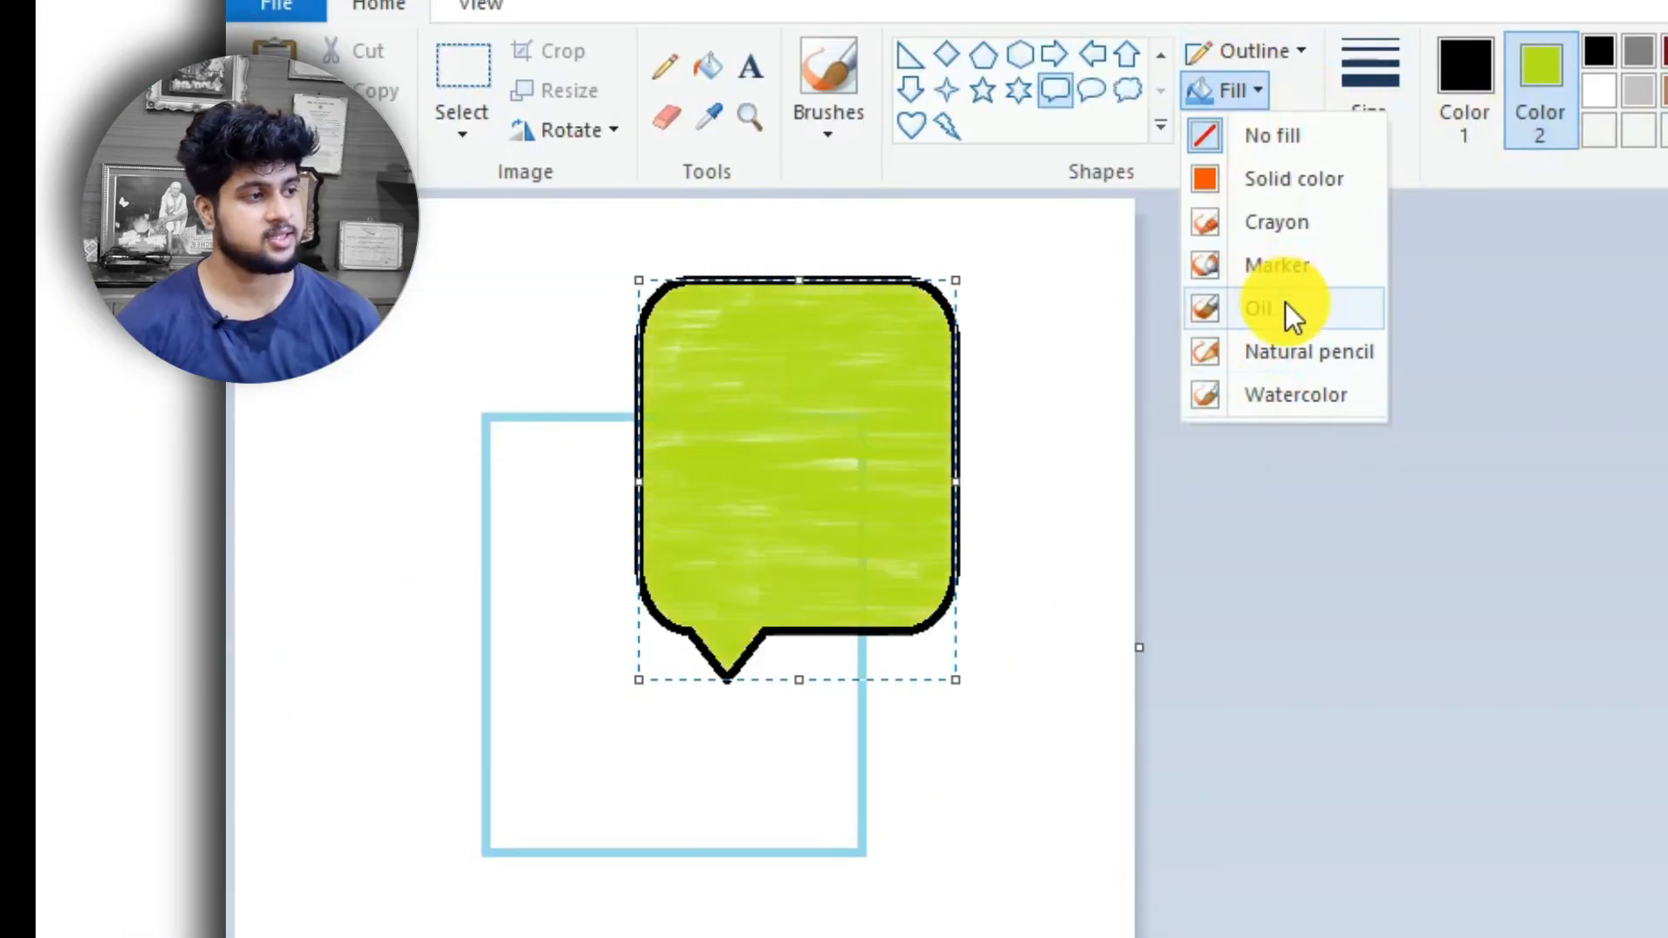
click(1283, 306)
click(766, 892)
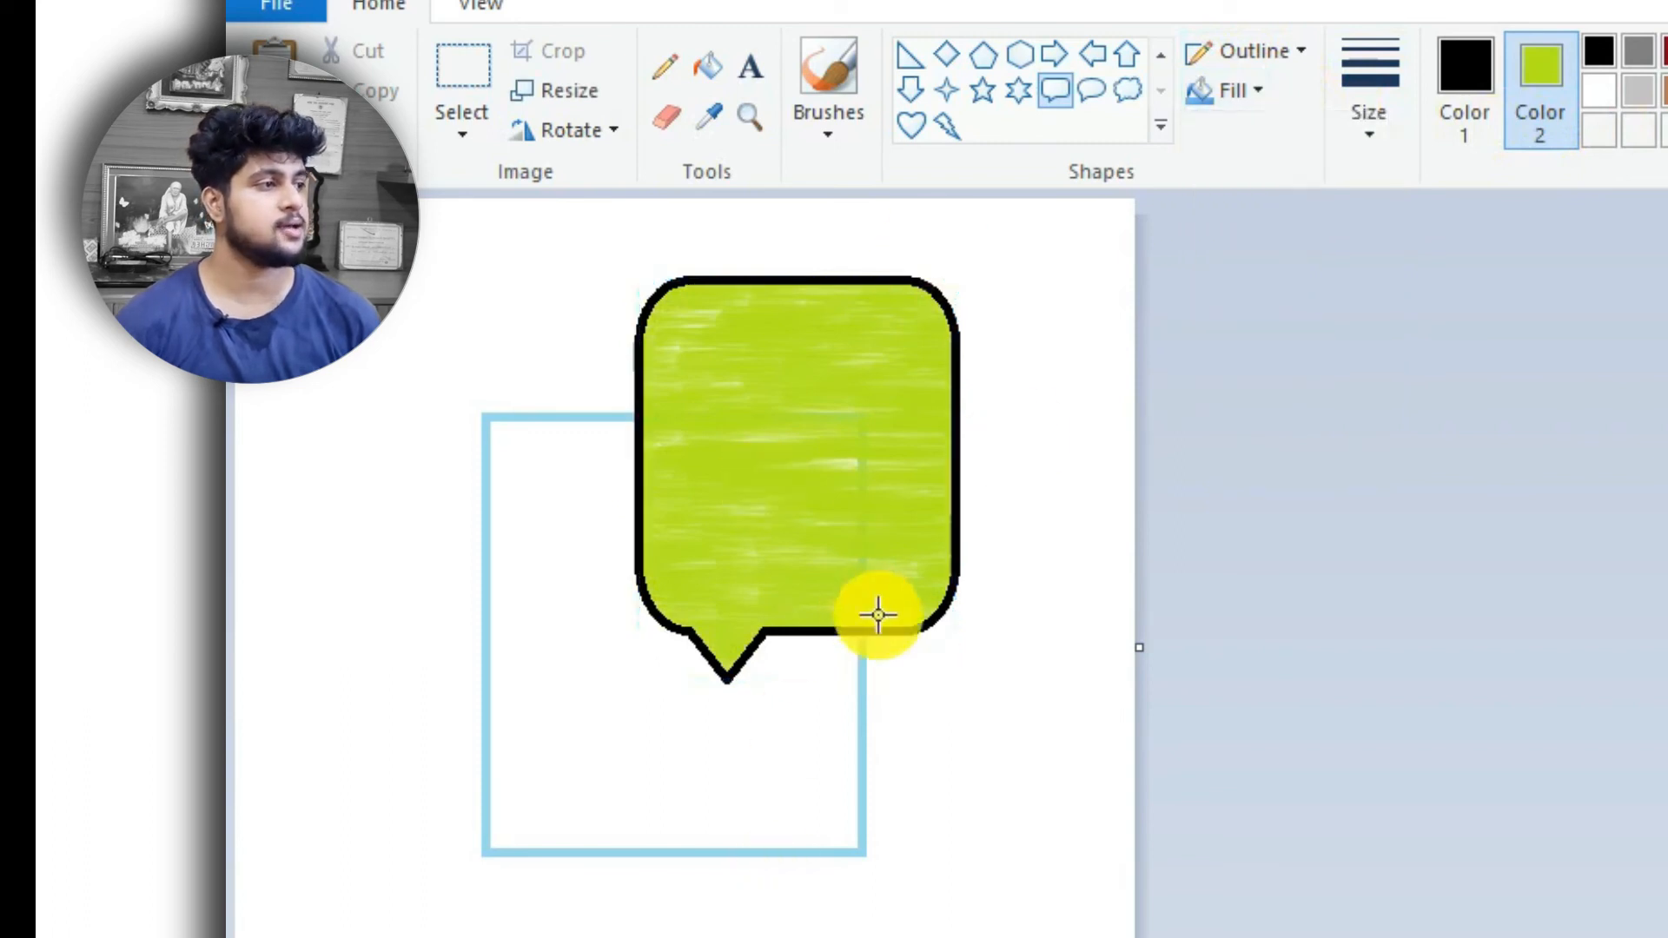
click(1347, 139)
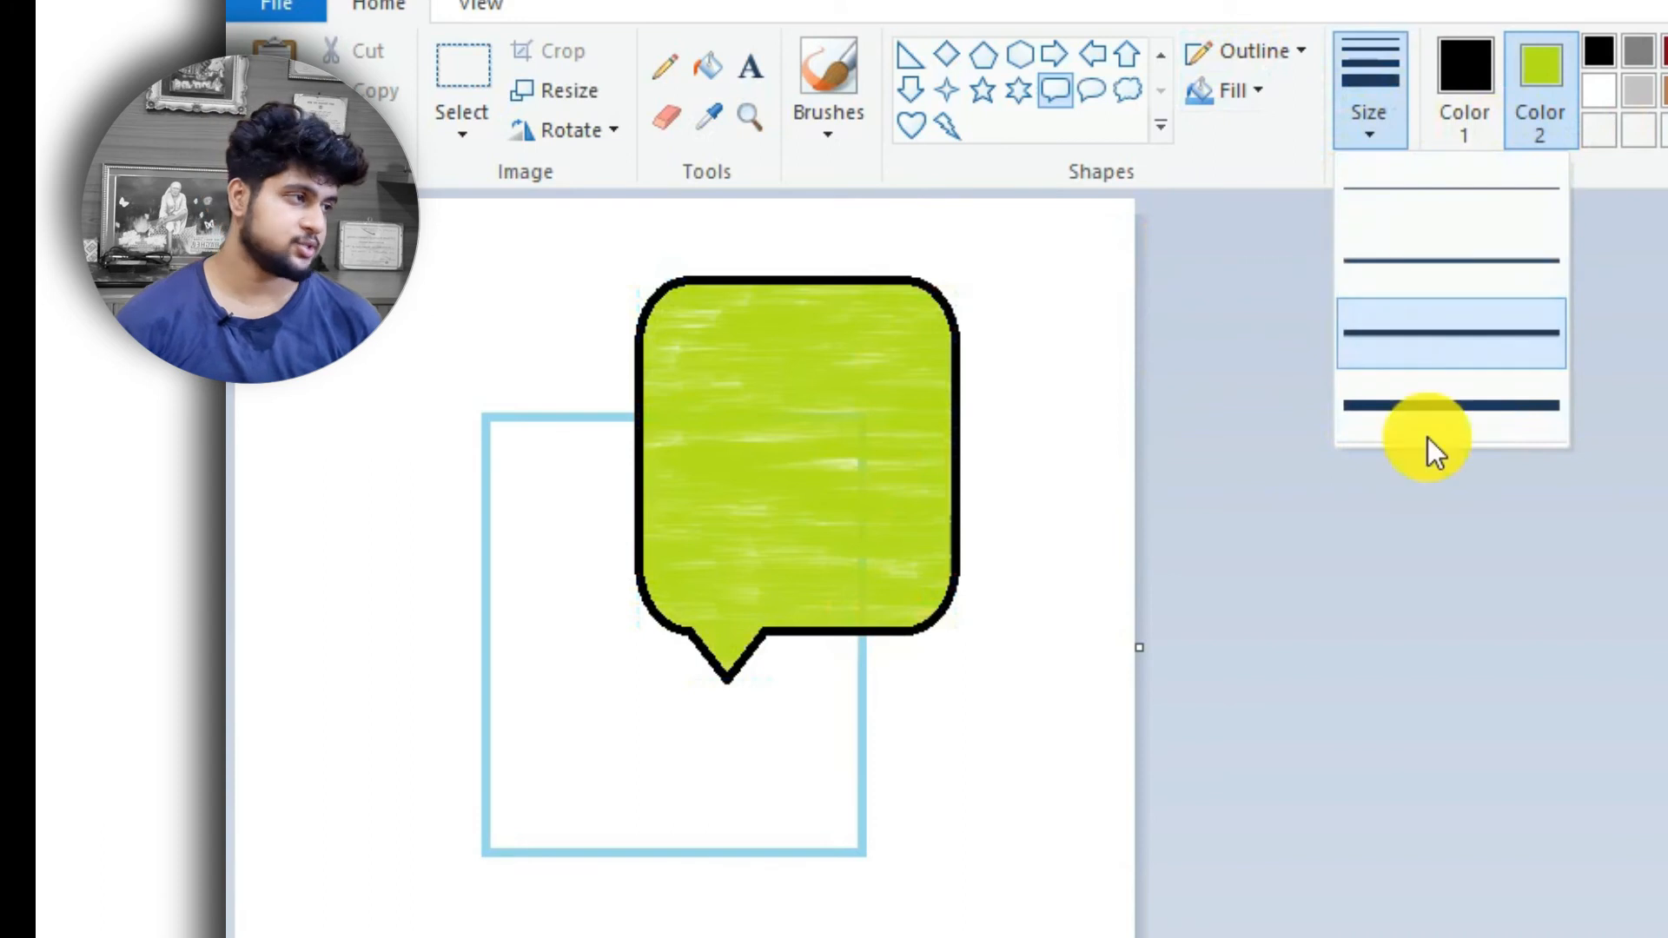
click(1069, 565)
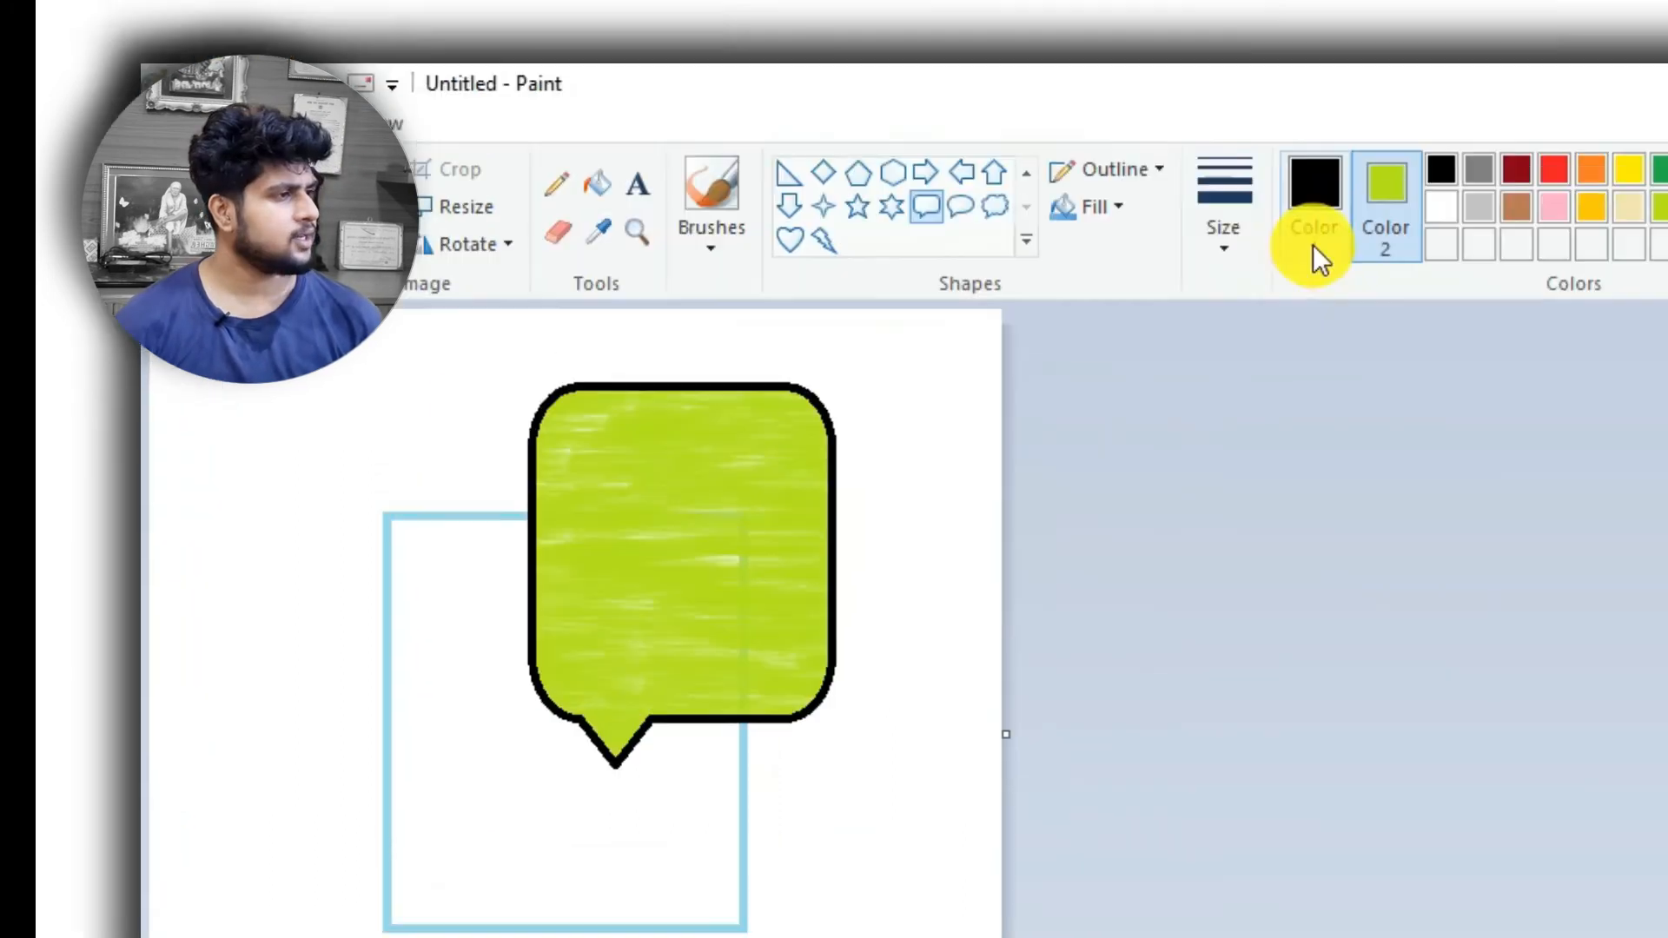
- Set Color 1 to yellow and paint a freehand zigzag brush stroke down the canvas to the left of the callout
click(1484, 130)
click(1524, 137)
click(1239, 493)
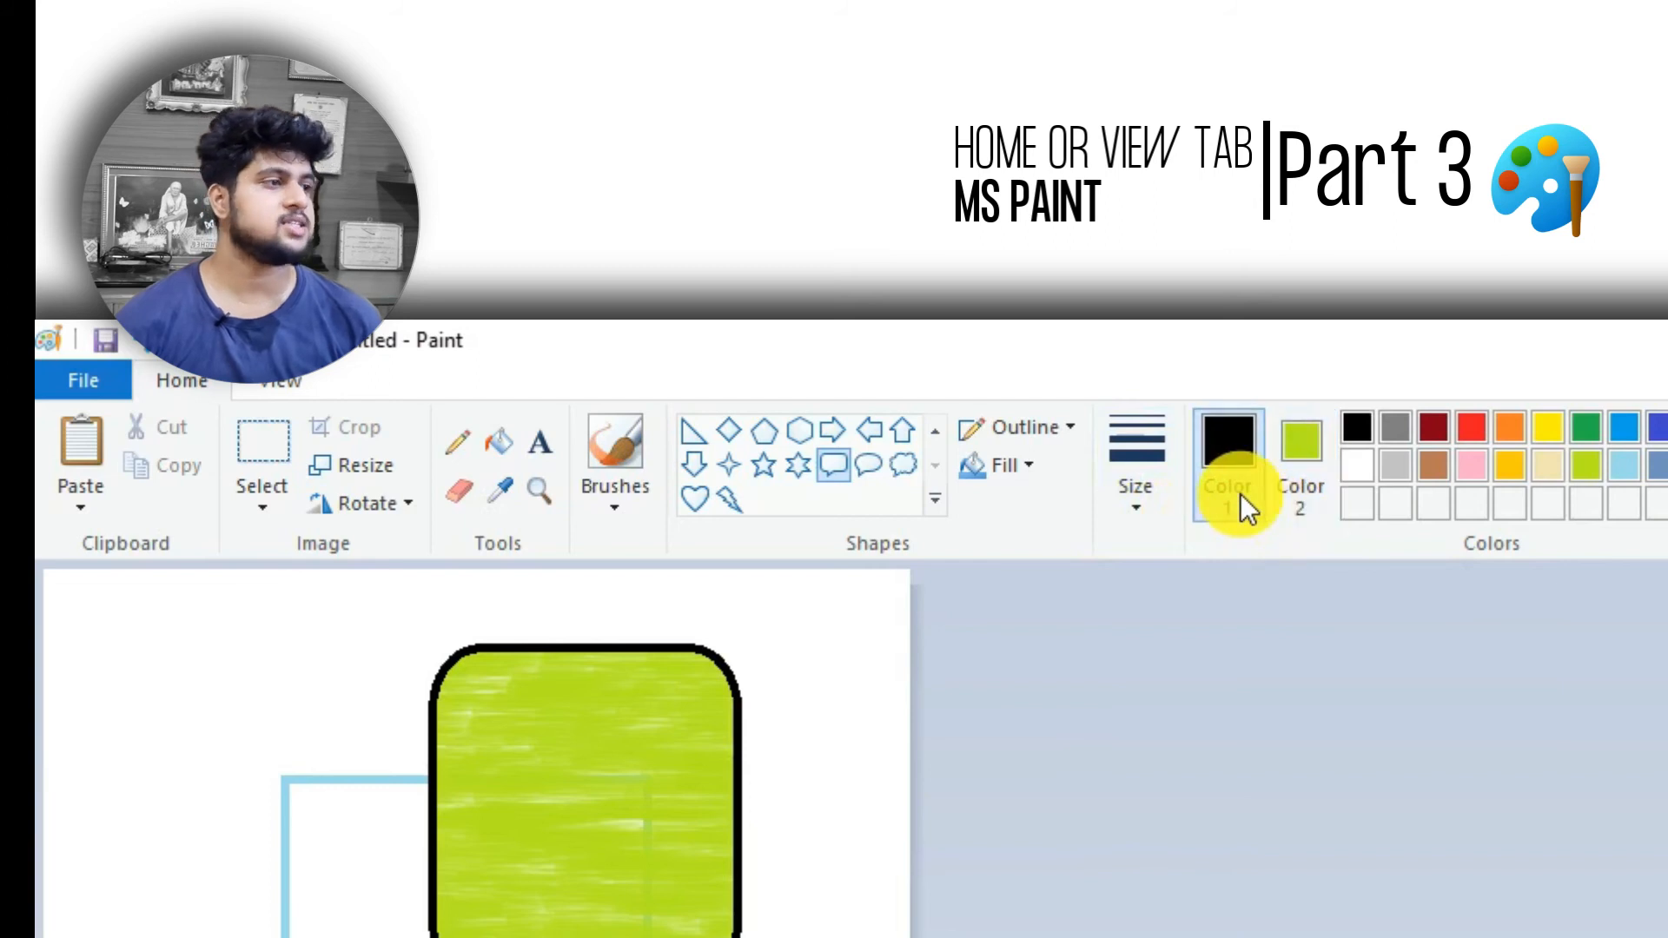
click(1550, 428)
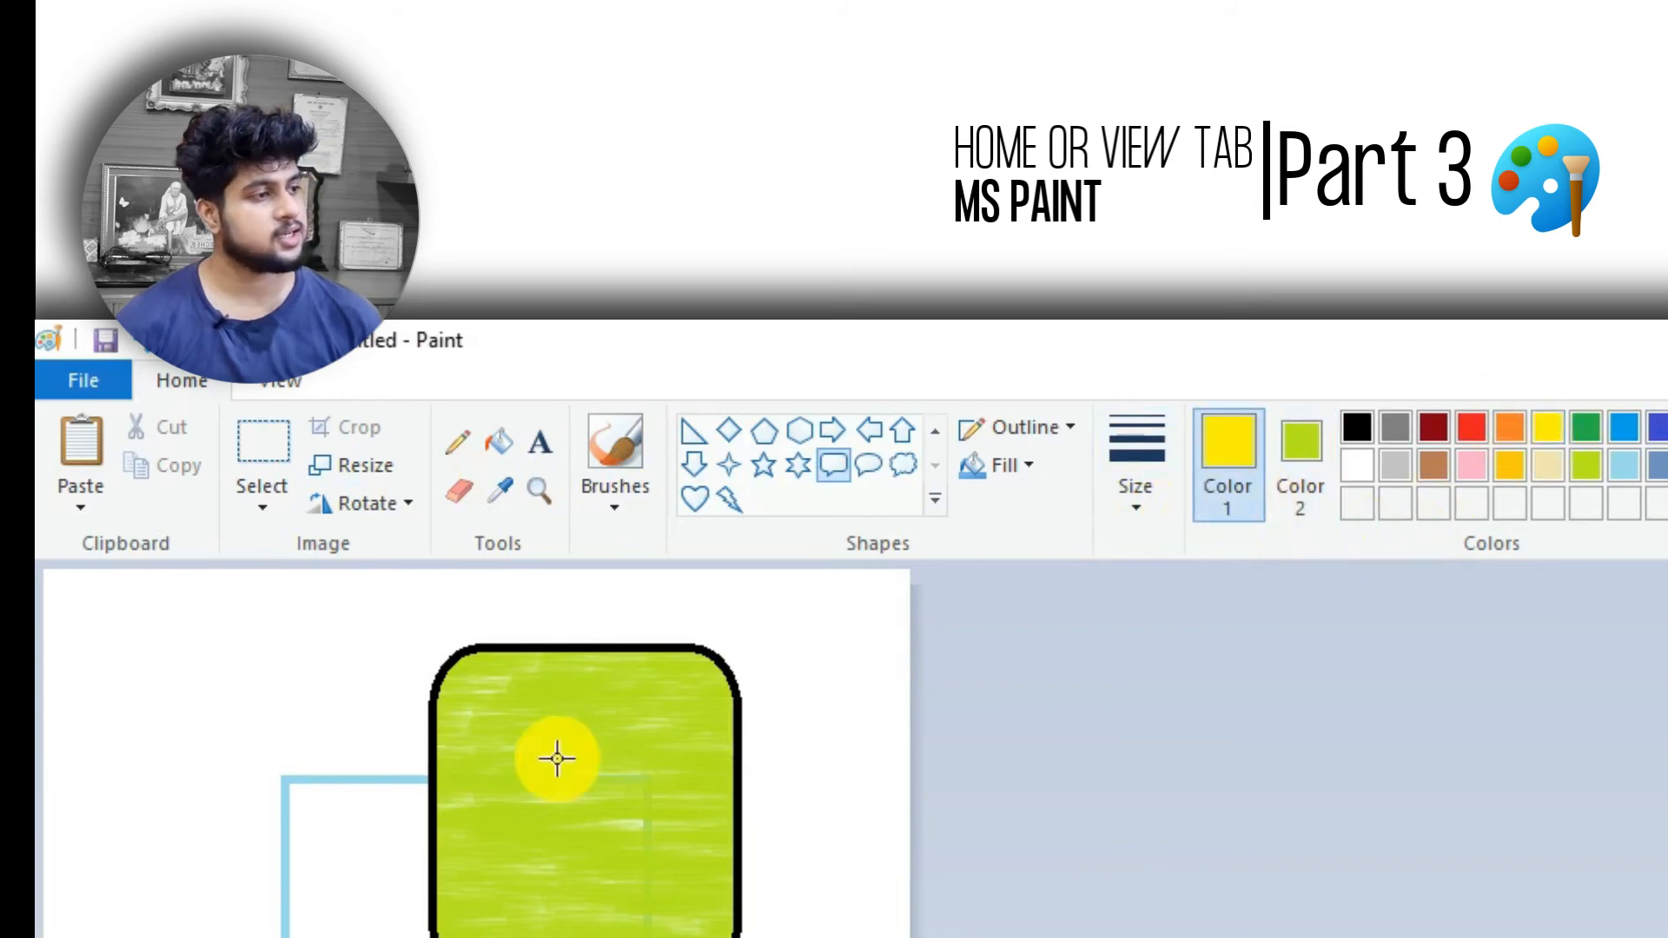
click(622, 448)
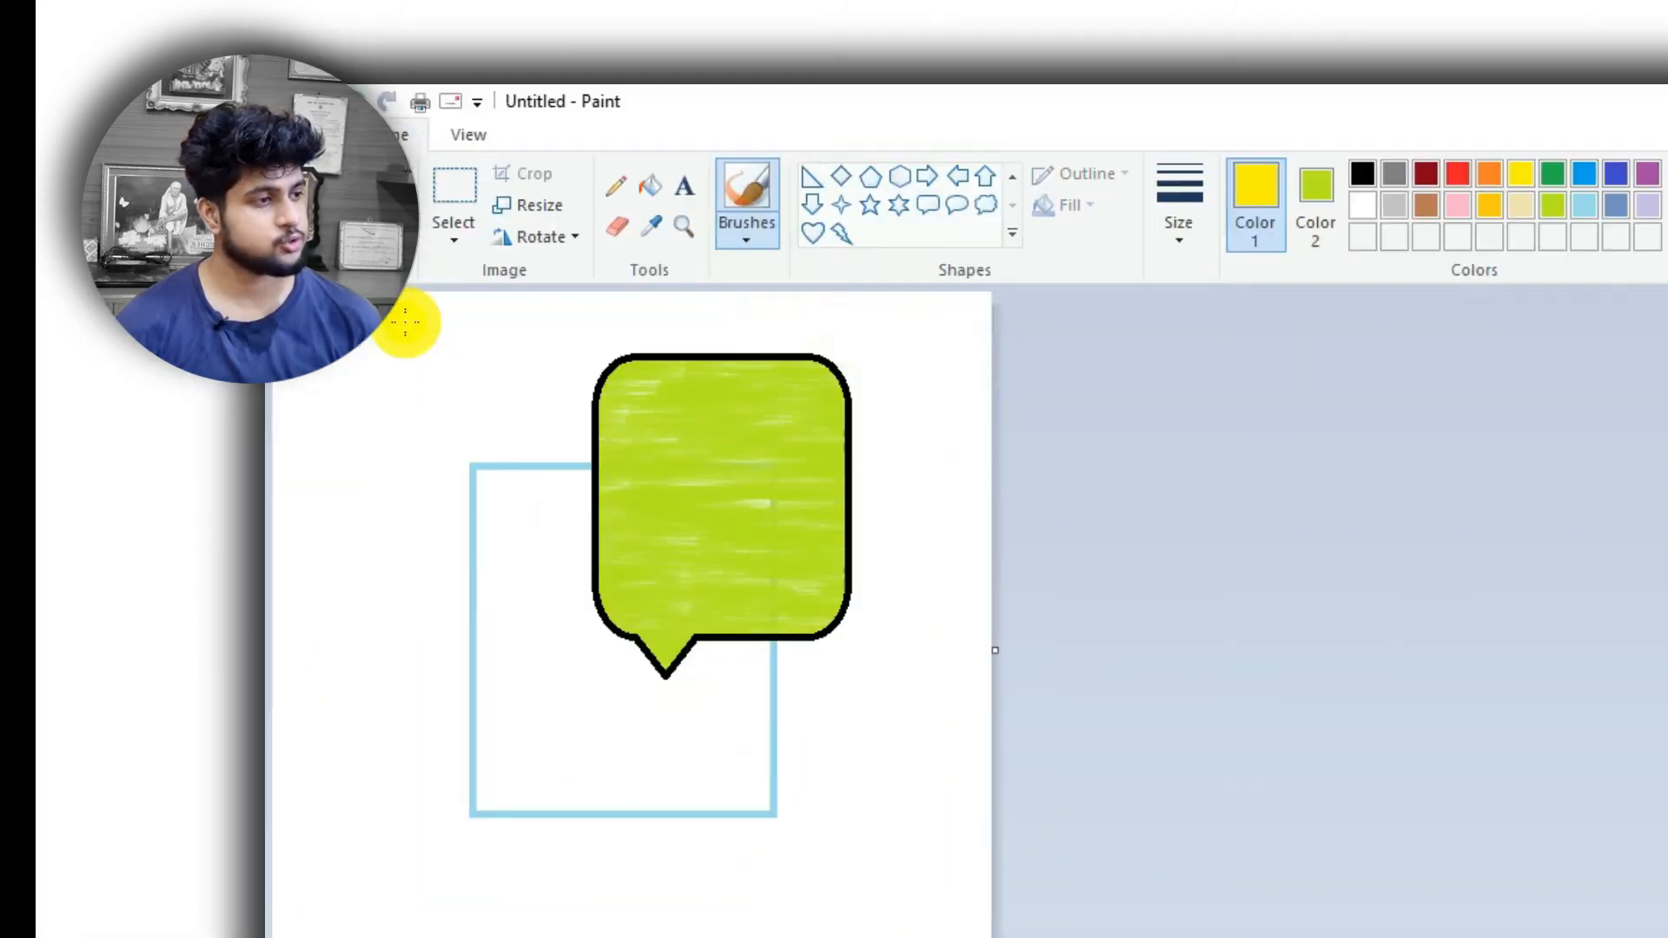
mouse_move(493, 185)
mouse_down()
mouse_move(614, 522)
mouse_move(710, 679)
mouse_up()
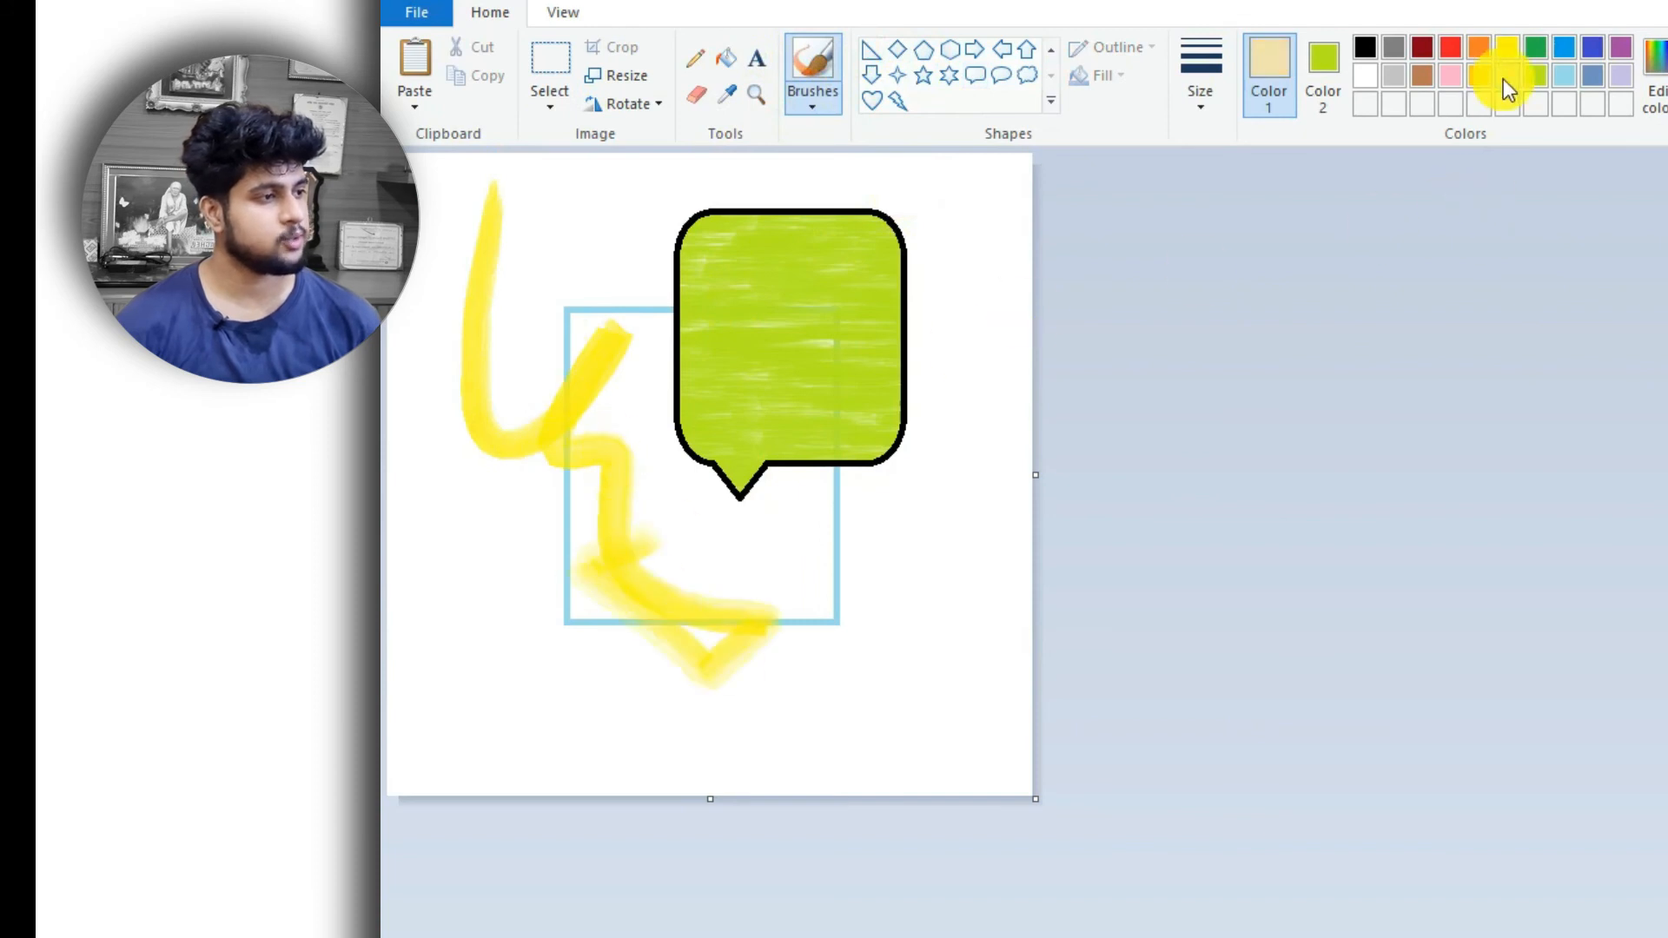
- Brush beige and brown freehand strokes across the canvas and scribble over the drawing with the Eraser using the lime Color 2
mouse_move(739, 496)
mouse_down()
mouse_move(819, 633)
mouse_move(968, 557)
mouse_move(1025, 476)
mouse_up()
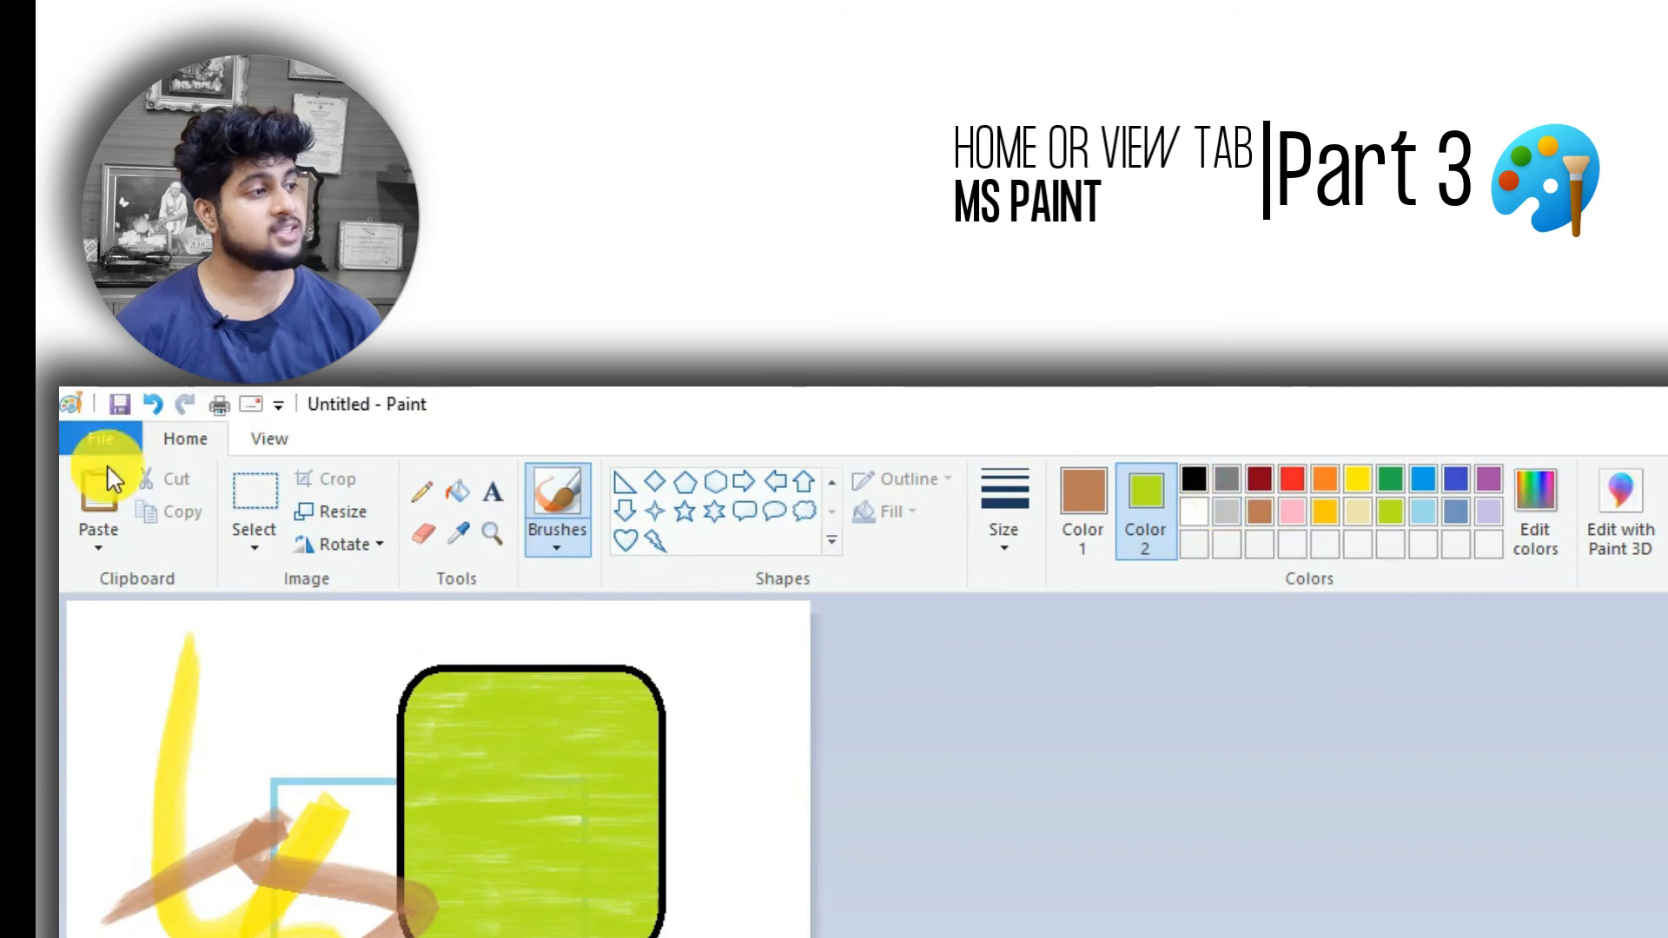
click(414, 537)
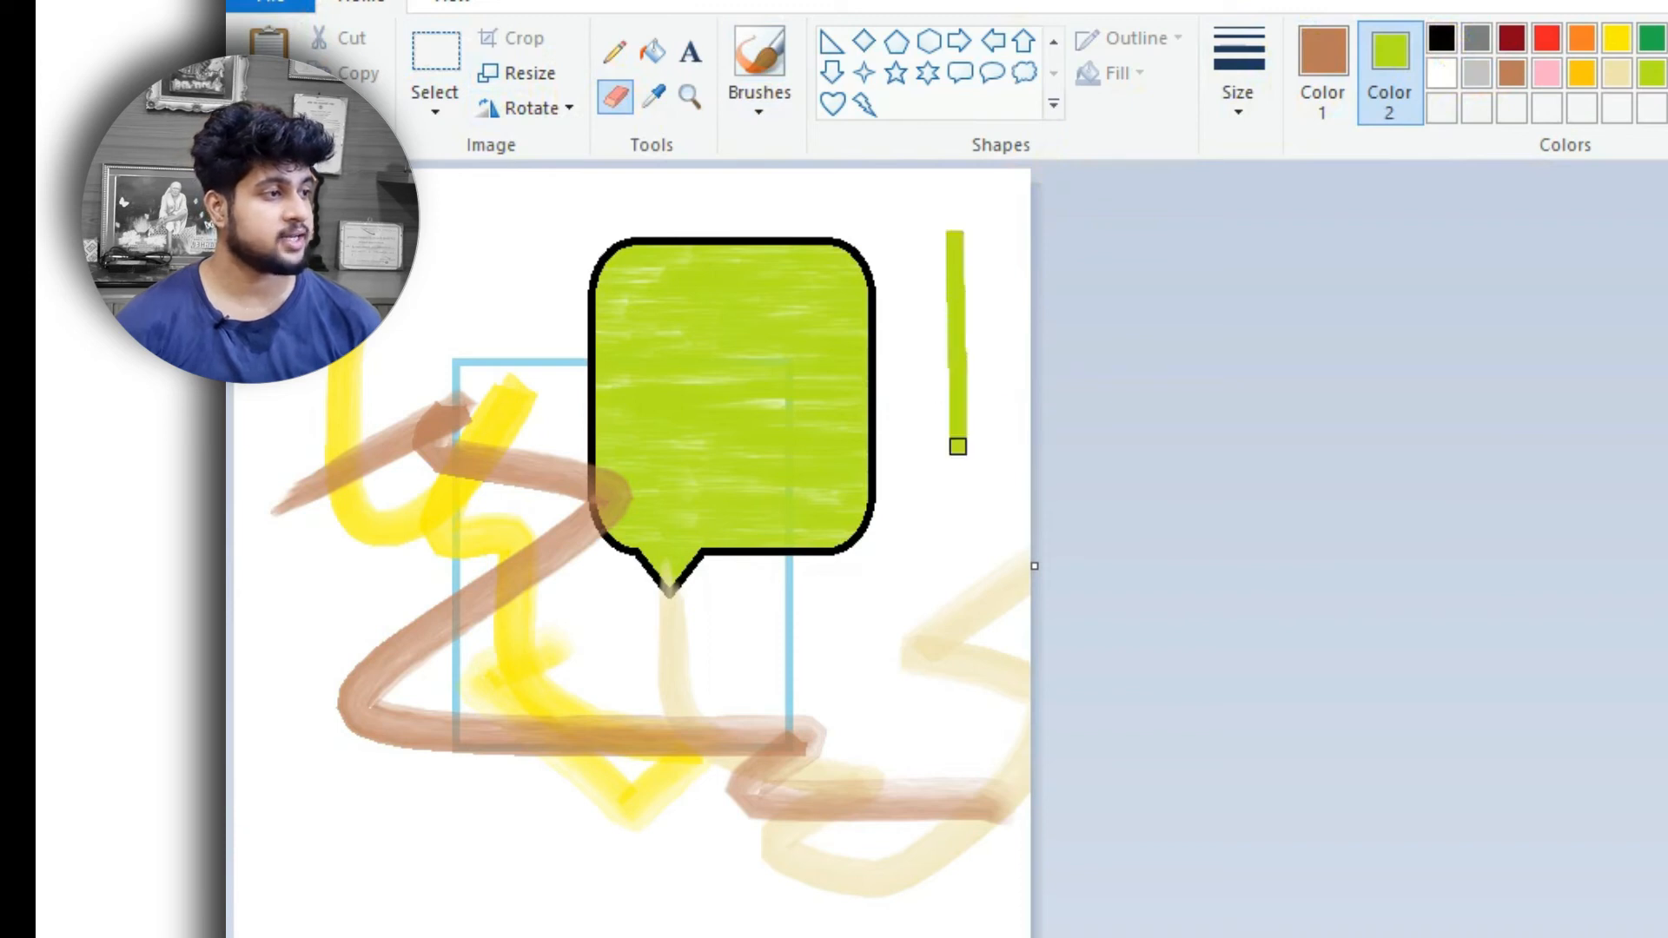
mouse_move(667, 258)
mouse_down()
mouse_move(470, 355)
mouse_move(365, 500)
mouse_move(292, 672)
mouse_move(286, 760)
mouse_move(567, 595)
mouse_move(363, 881)
mouse_move(890, 587)
mouse_move(946, 694)
mouse_move(792, 732)
mouse_move(760, 633)
mouse_move(540, 654)
mouse_move(528, 711)
mouse_move(462, 550)
mouse_up()
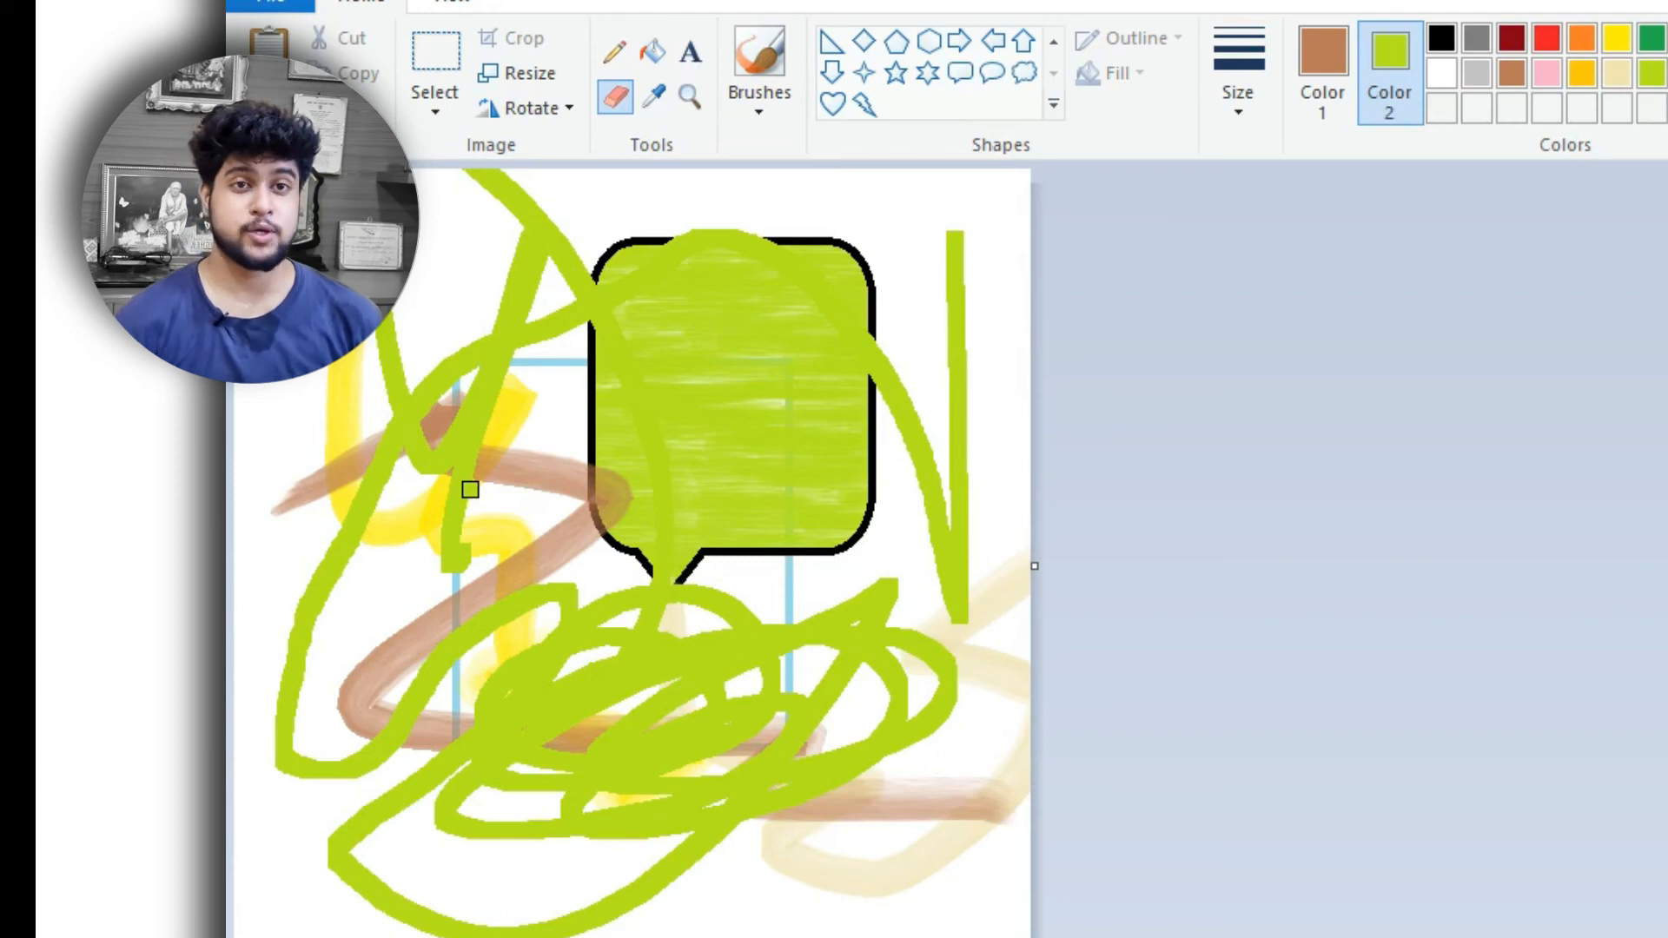
mouse_move(404, 595)
mouse_down()
mouse_move(388, 800)
mouse_move(555, 635)
mouse_move(723, 830)
mouse_move(588, 903)
mouse_up()
- Undo the eraser scribbles and all brush strokes around the callout
key(ctrl+z)
key(ctrl+z)
key(ctrl+z)
key(ctrl+z)
key(ctrl+z)
key(ctrl+z)
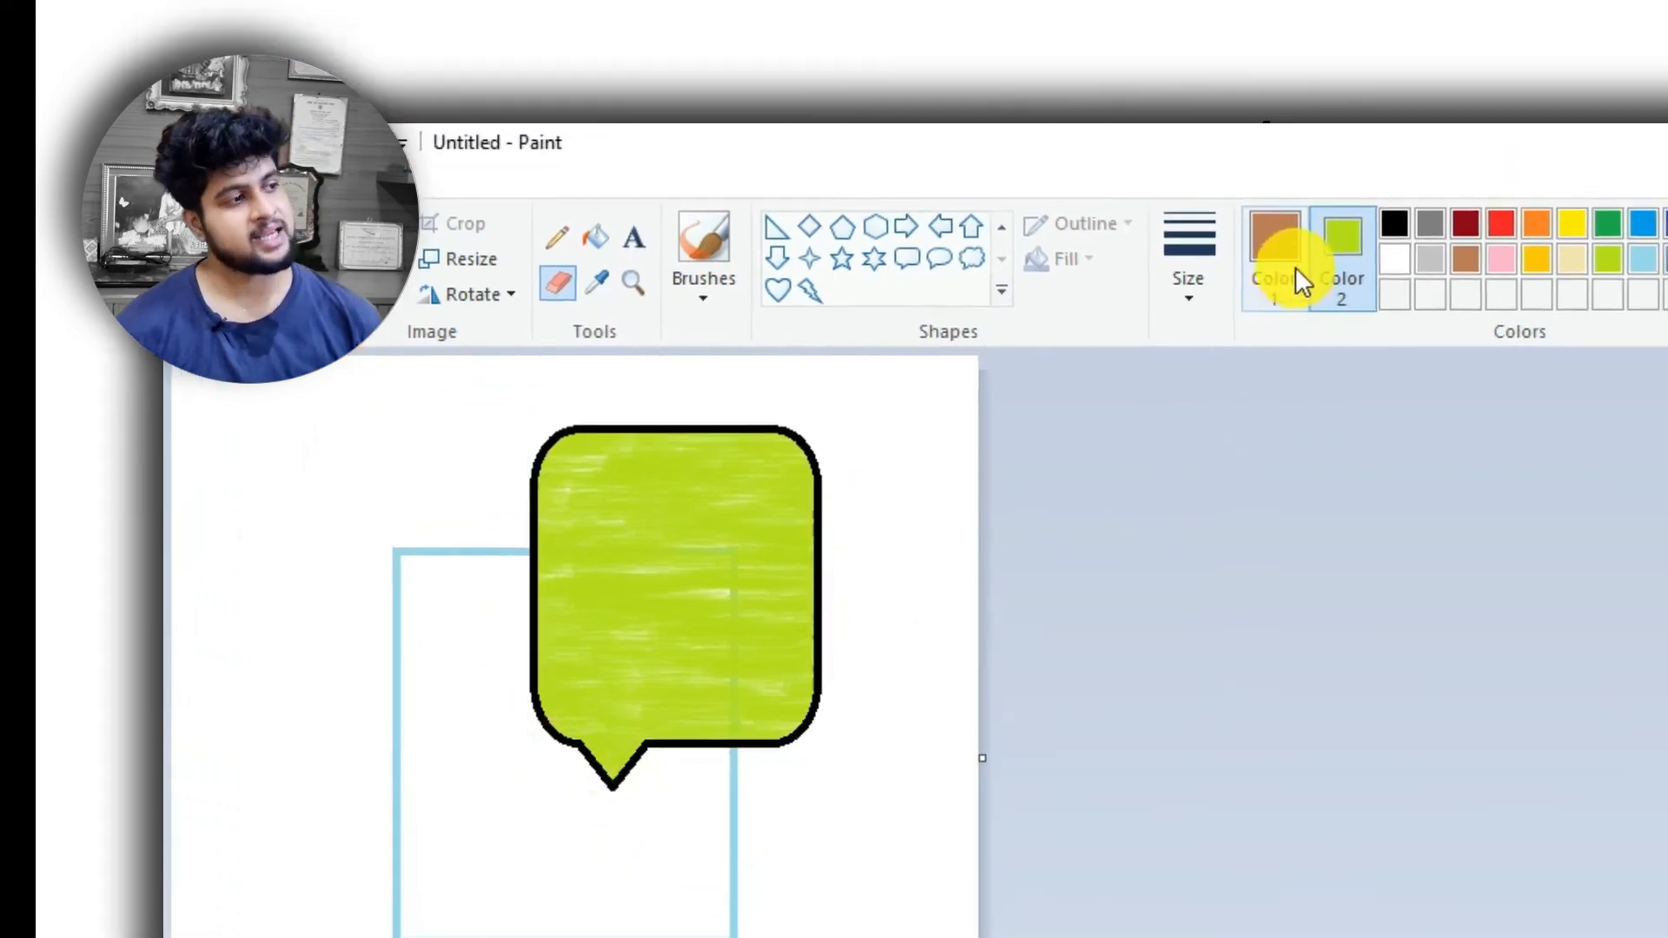
- Set Color 1 to lime and Color 2 to gold, and open the custom color editor for Color 2
click(1322, 74)
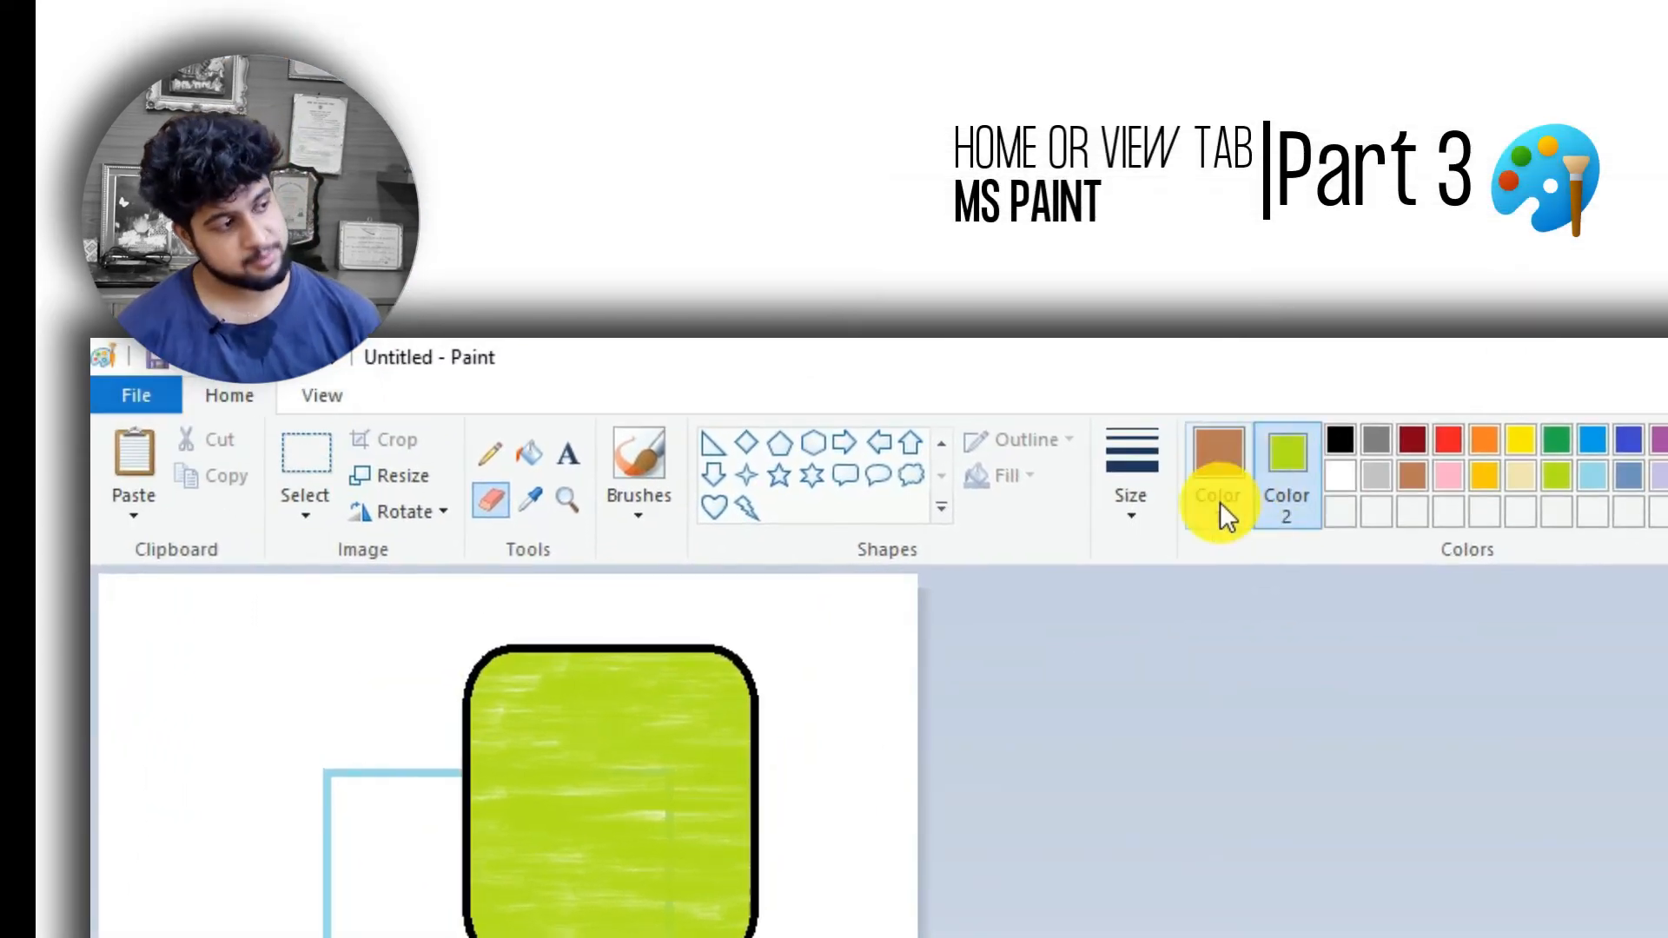
click(1285, 471)
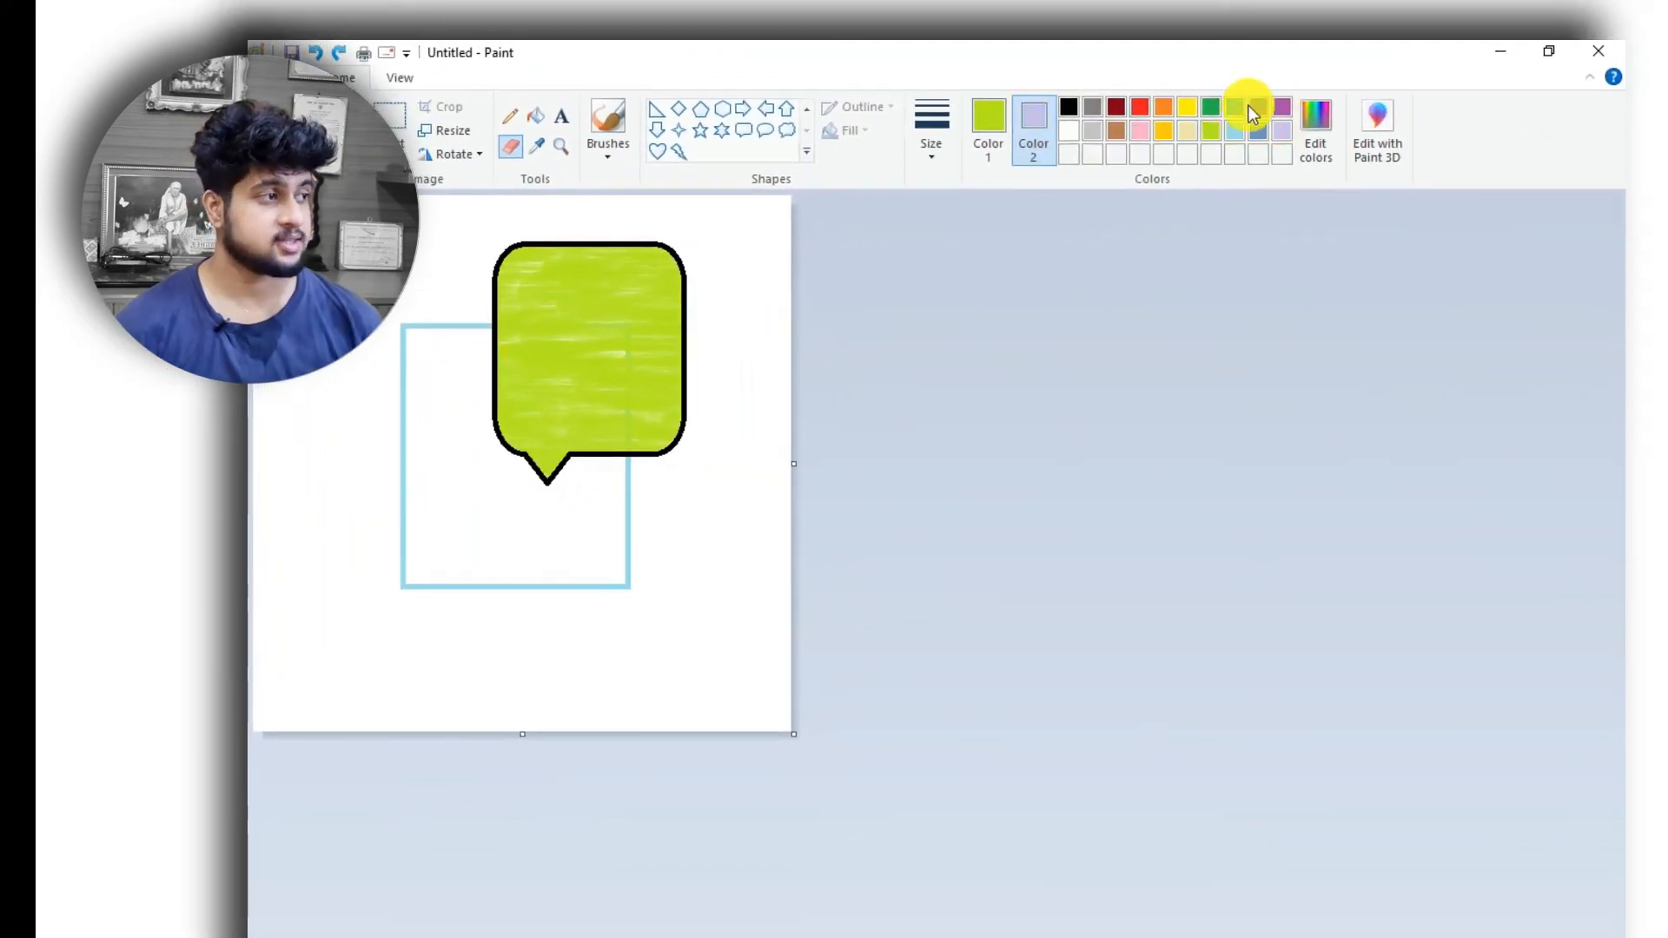
click(1320, 131)
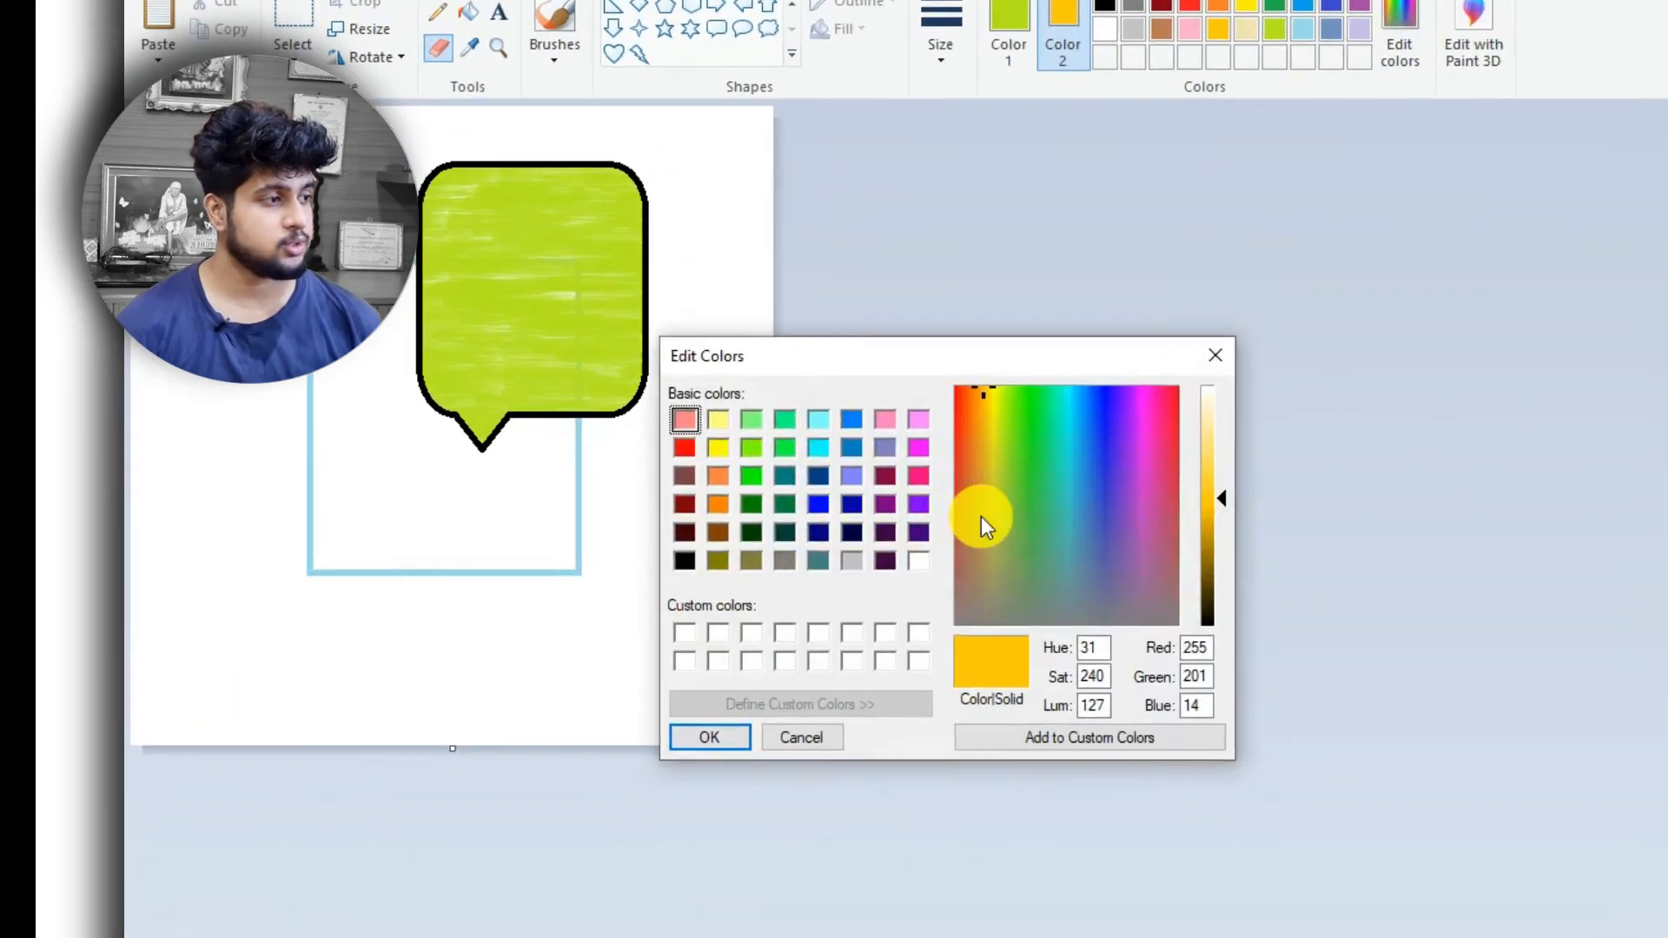
- Try a darkened light-blue shade, the basic green and dark blue, and a muted blue from the spectrum in the color editor
drag(982, 520, 1076, 464)
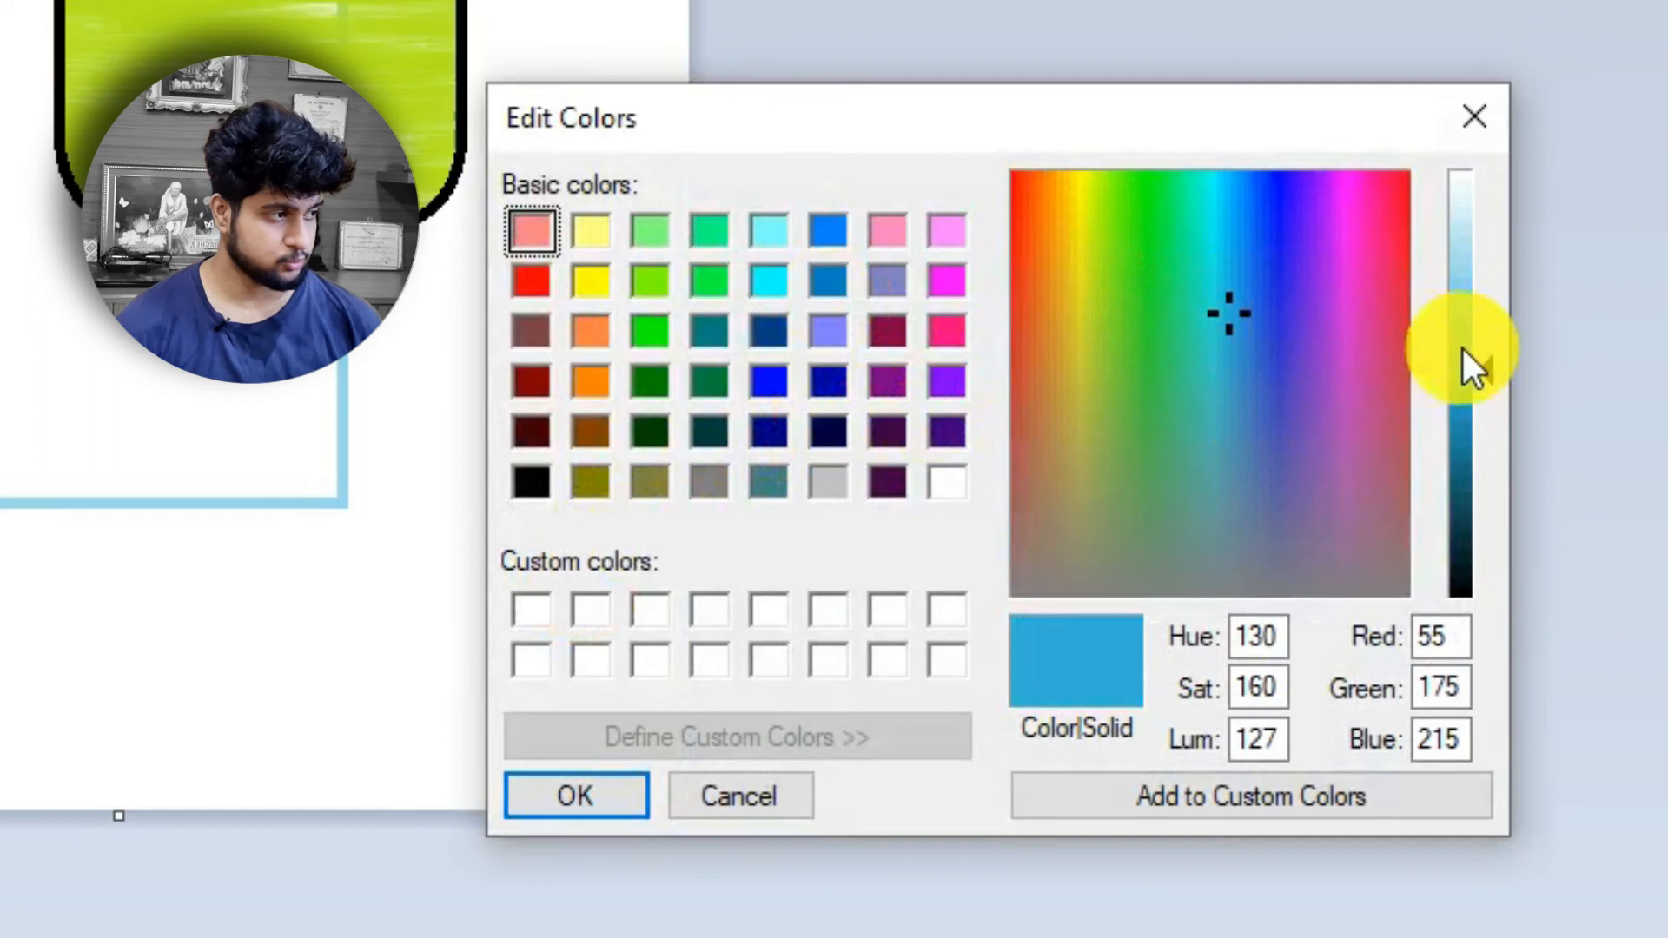
mouse_move(1463, 349)
mouse_down()
mouse_move(1479, 249)
mouse_move(1474, 564)
mouse_move(1482, 353)
mouse_move(1289, 421)
mouse_up()
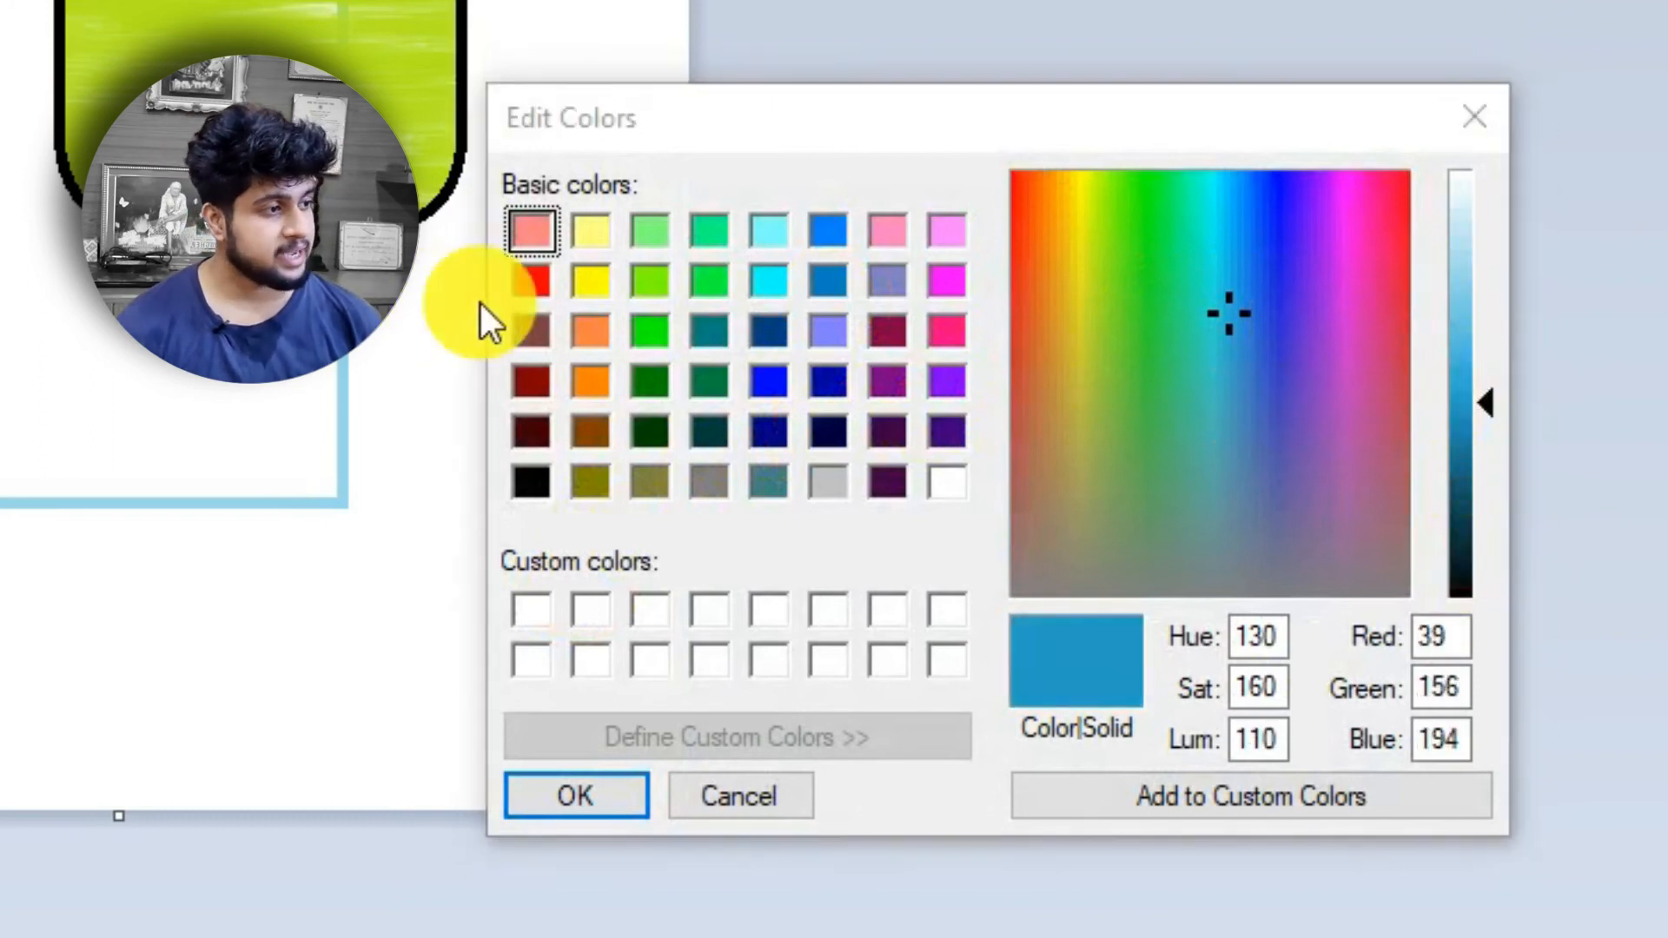
click(650, 330)
click(821, 375)
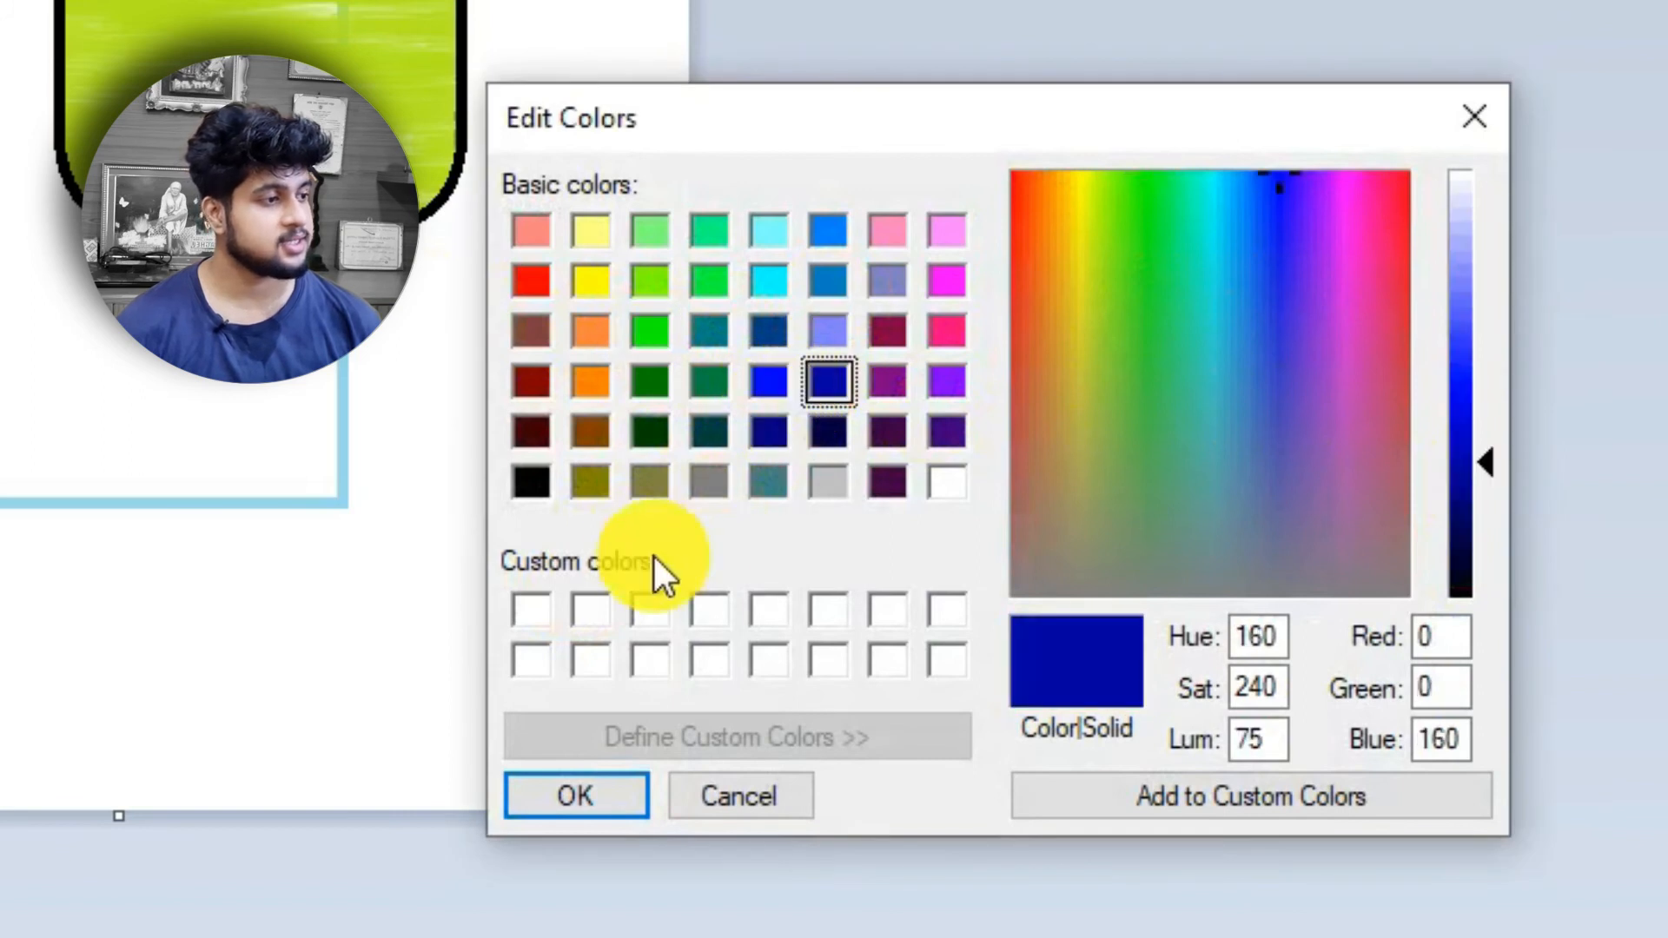
drag(1255, 323, 1251, 363)
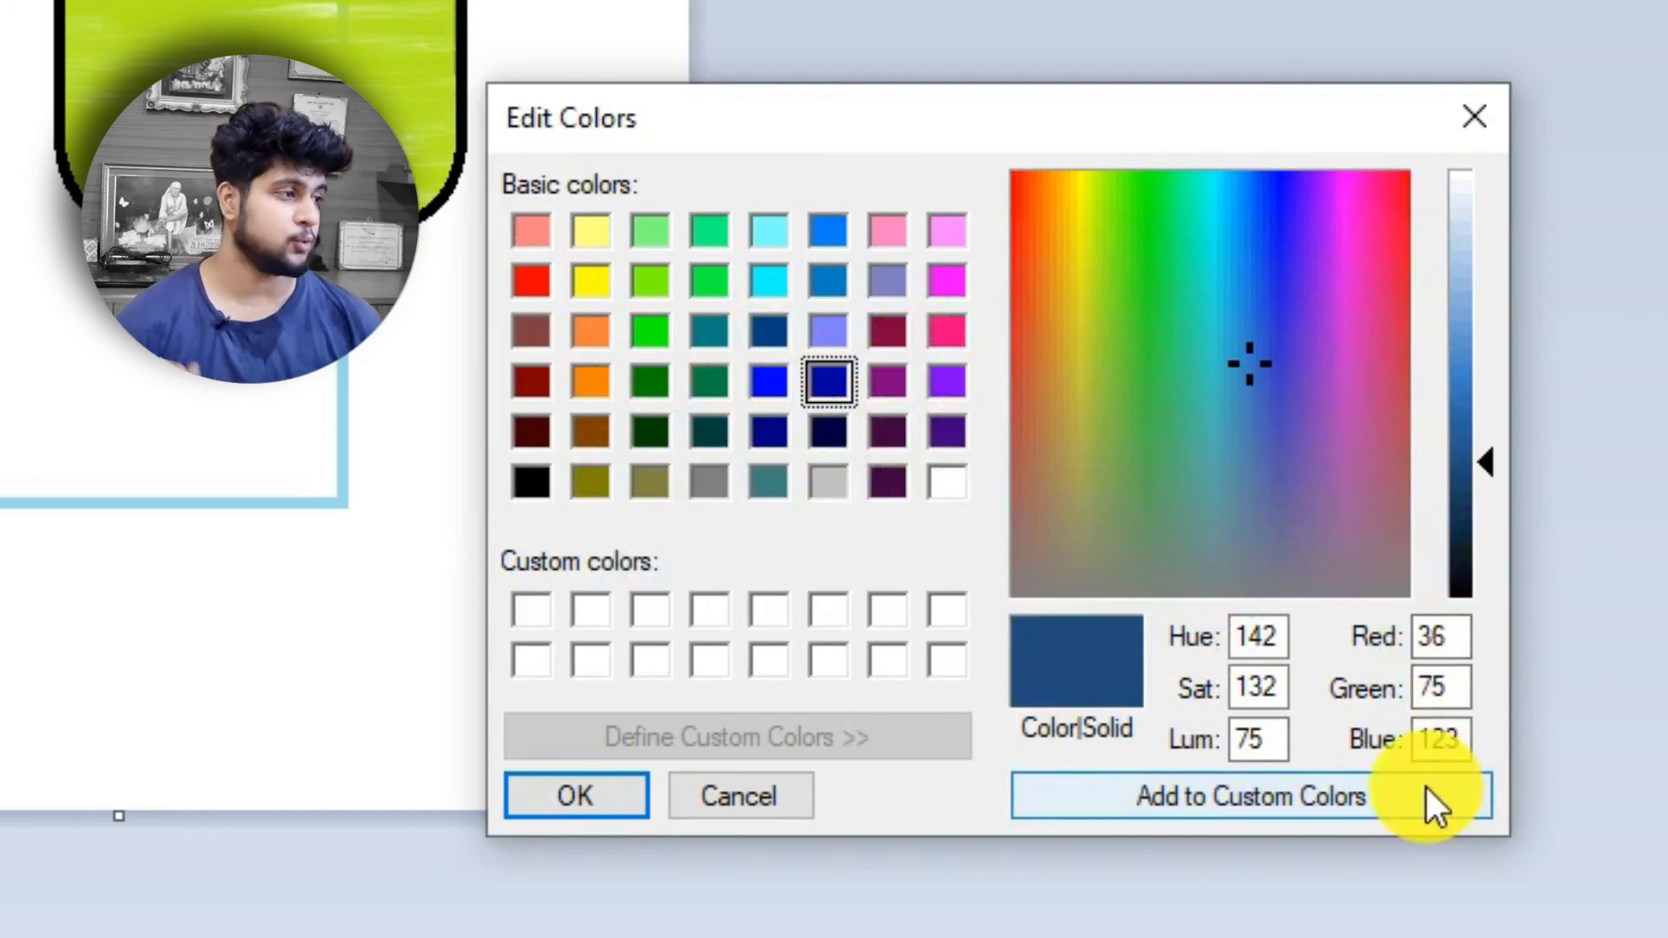
- Mix a pink with hue 203, saturation 200 and luminosity 160, add it to the custom colors and apply it to Color 2
drag(1333, 286, 1349, 241)
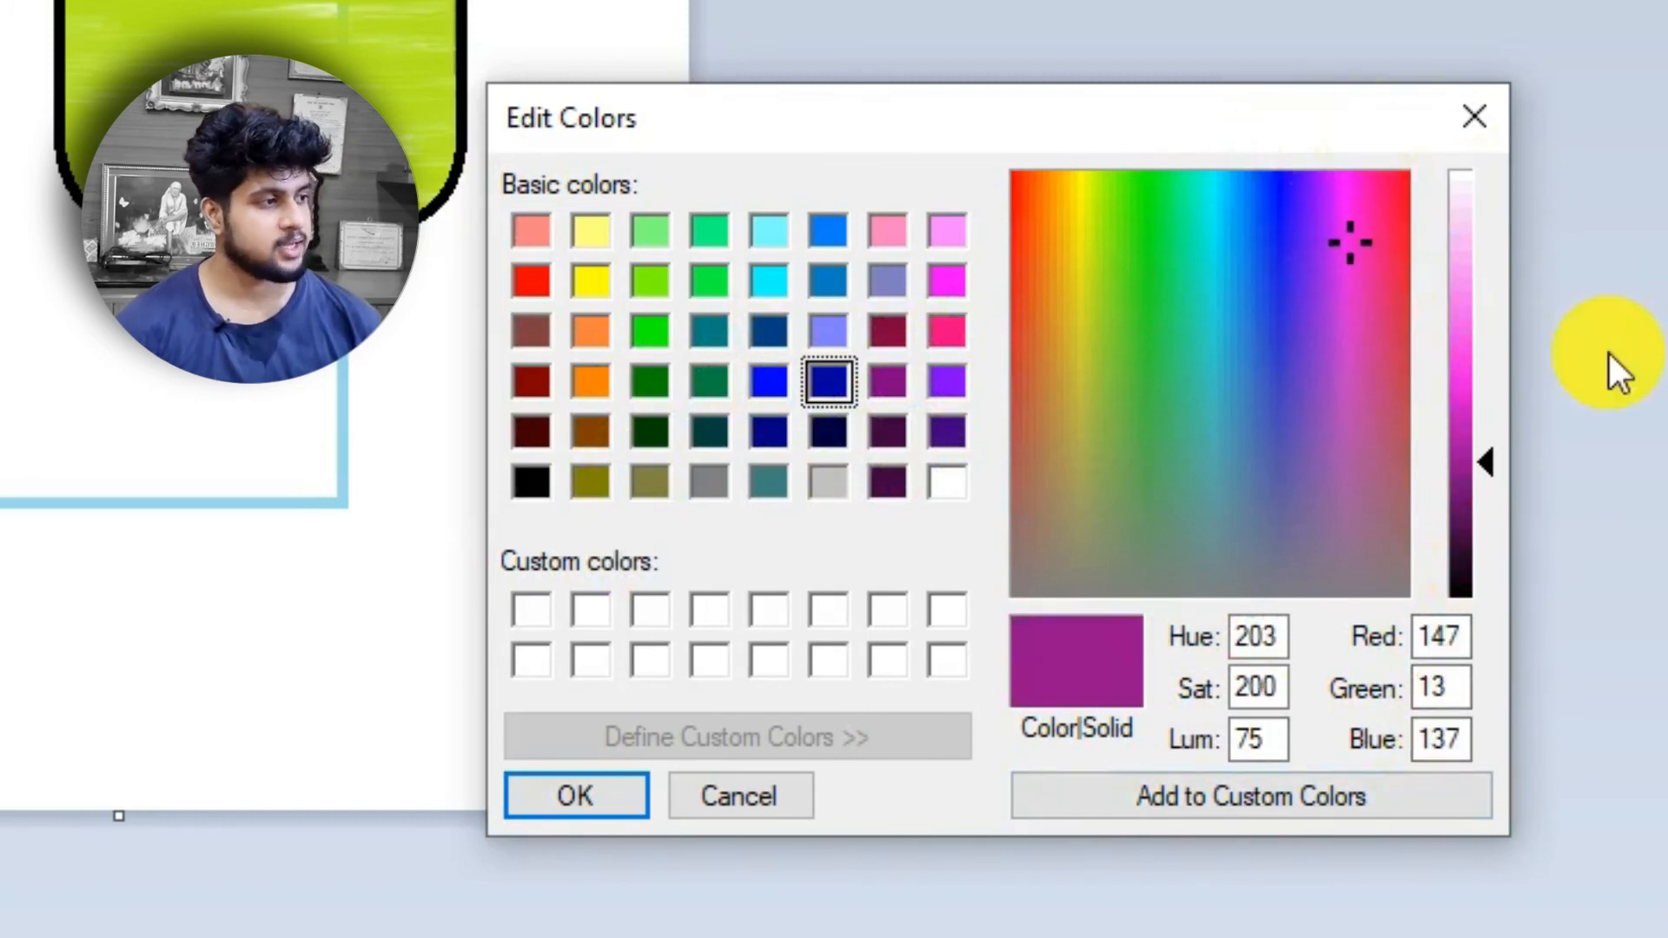
mouse_move(1478, 323)
mouse_down()
mouse_move(1489, 250)
mouse_move(1497, 314)
mouse_up()
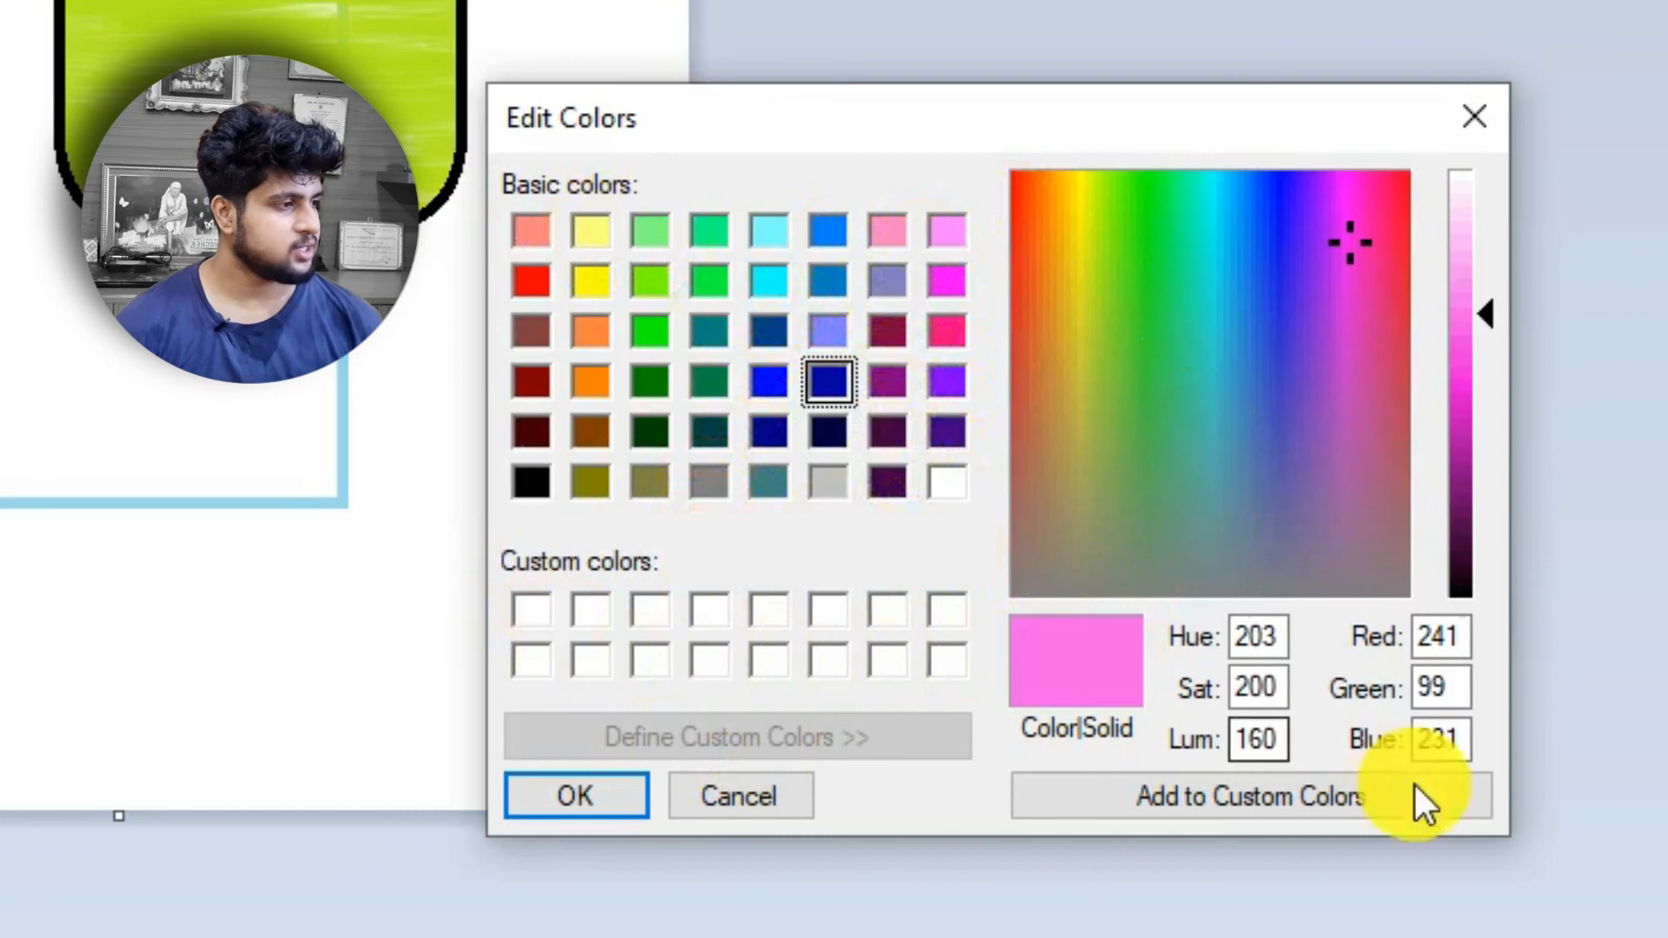
click(1270, 805)
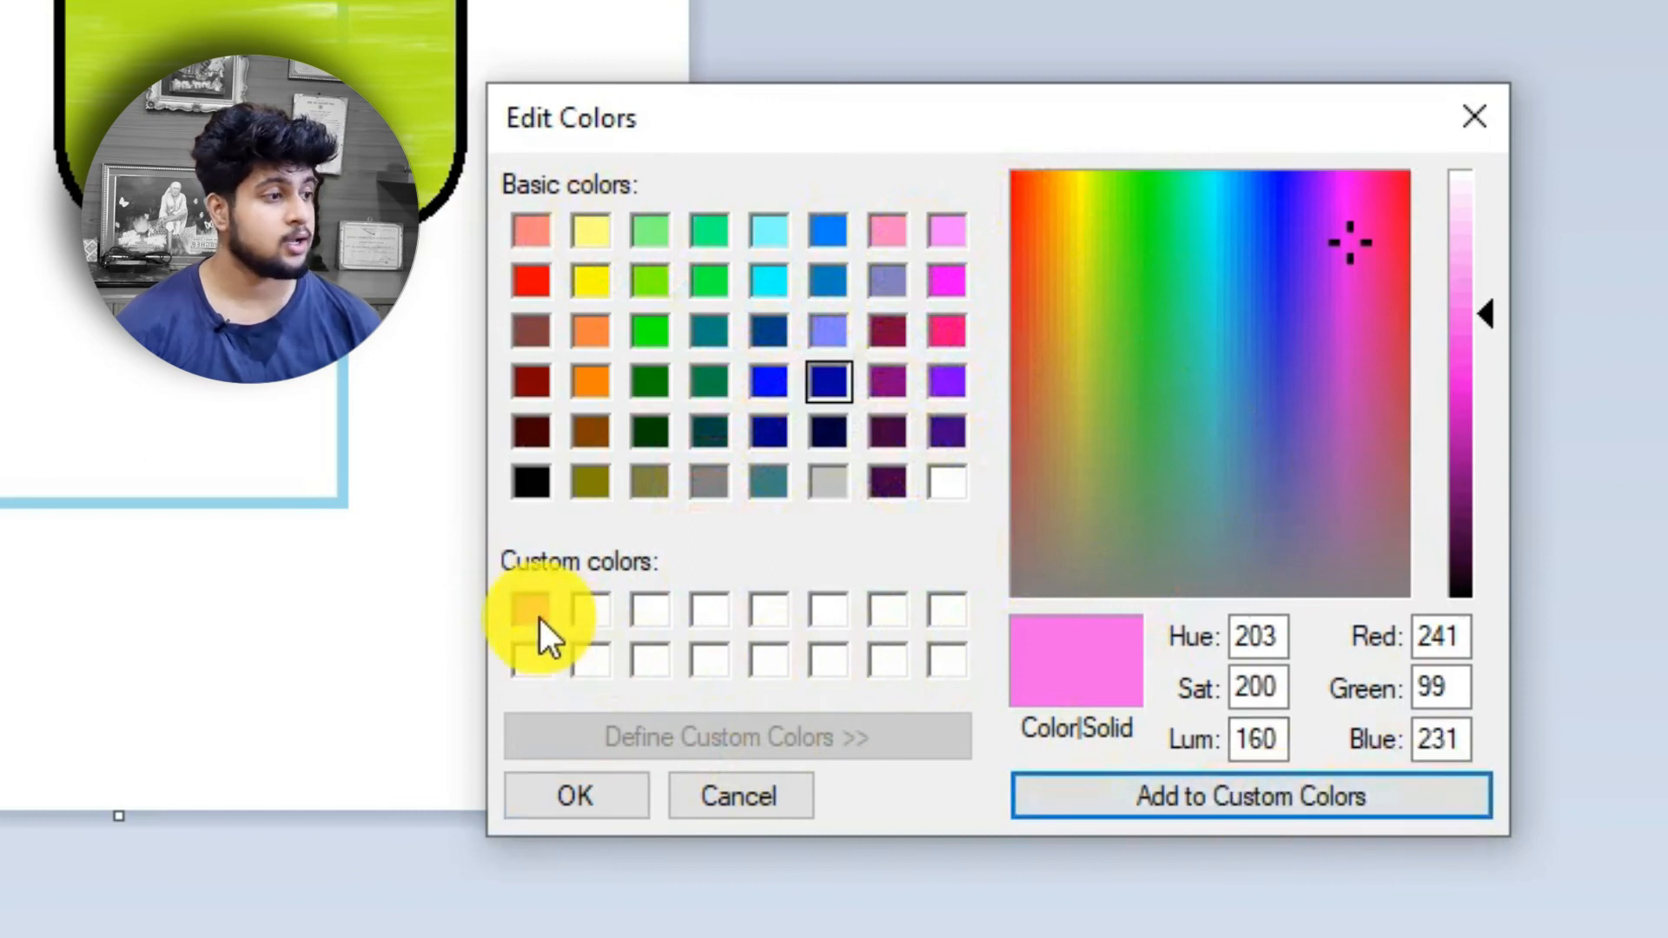
click(599, 802)
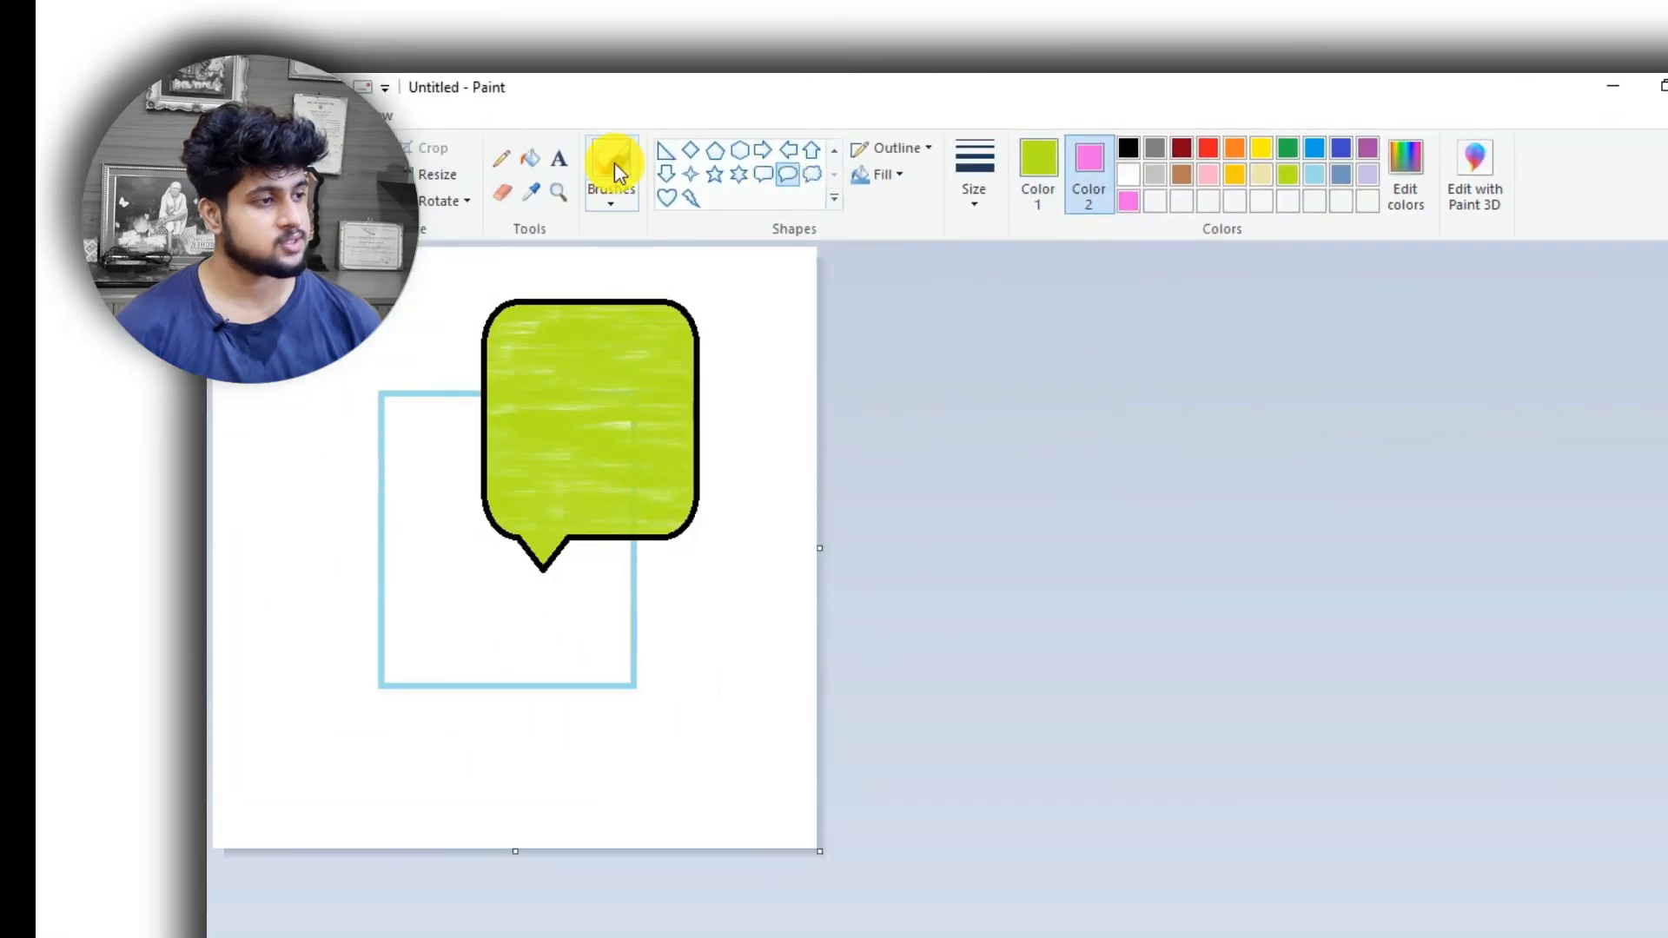
- Brush a lime curve below the callout, set Color 1 to the custom pink and paint freehand zigzag strokes across the lower canvas
click(613, 165)
mouse_move(384, 413)
mouse_down()
mouse_move(532, 637)
mouse_move(547, 569)
mouse_up()
click(1058, 165)
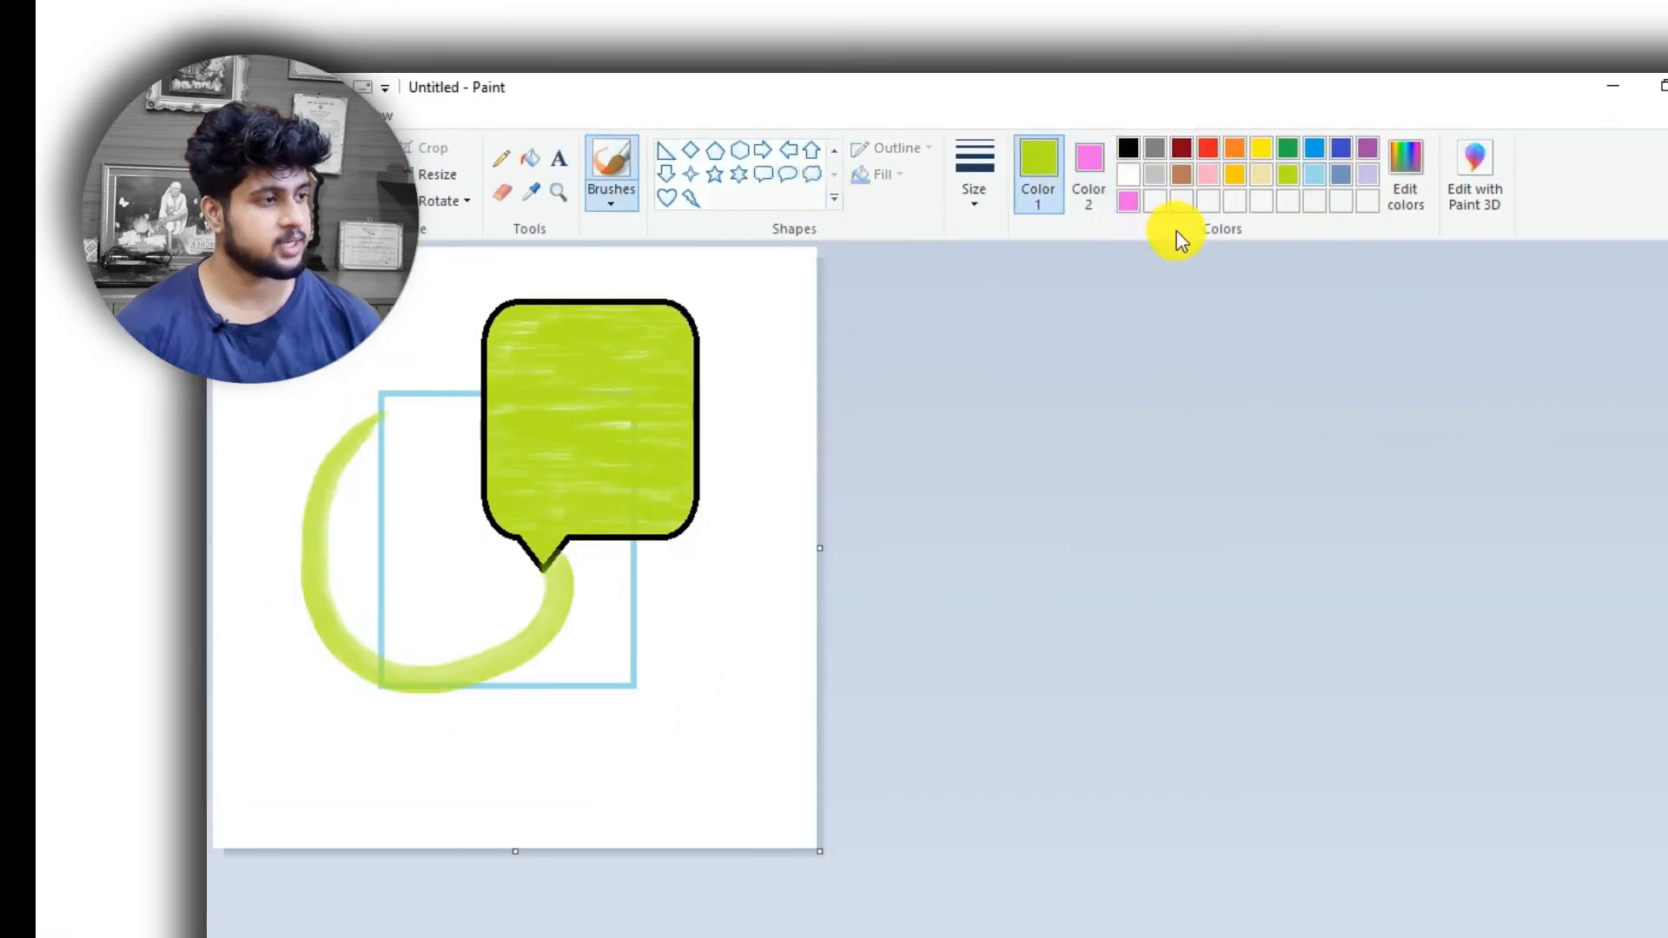
click(1128, 200)
mouse_move(755, 525)
mouse_down()
mouse_move(571, 812)
mouse_move(551, 797)
mouse_move(743, 789)
mouse_up()
mouse_move(427, 560)
mouse_down()
mouse_move(886, 637)
mouse_move(496, 736)
mouse_up()
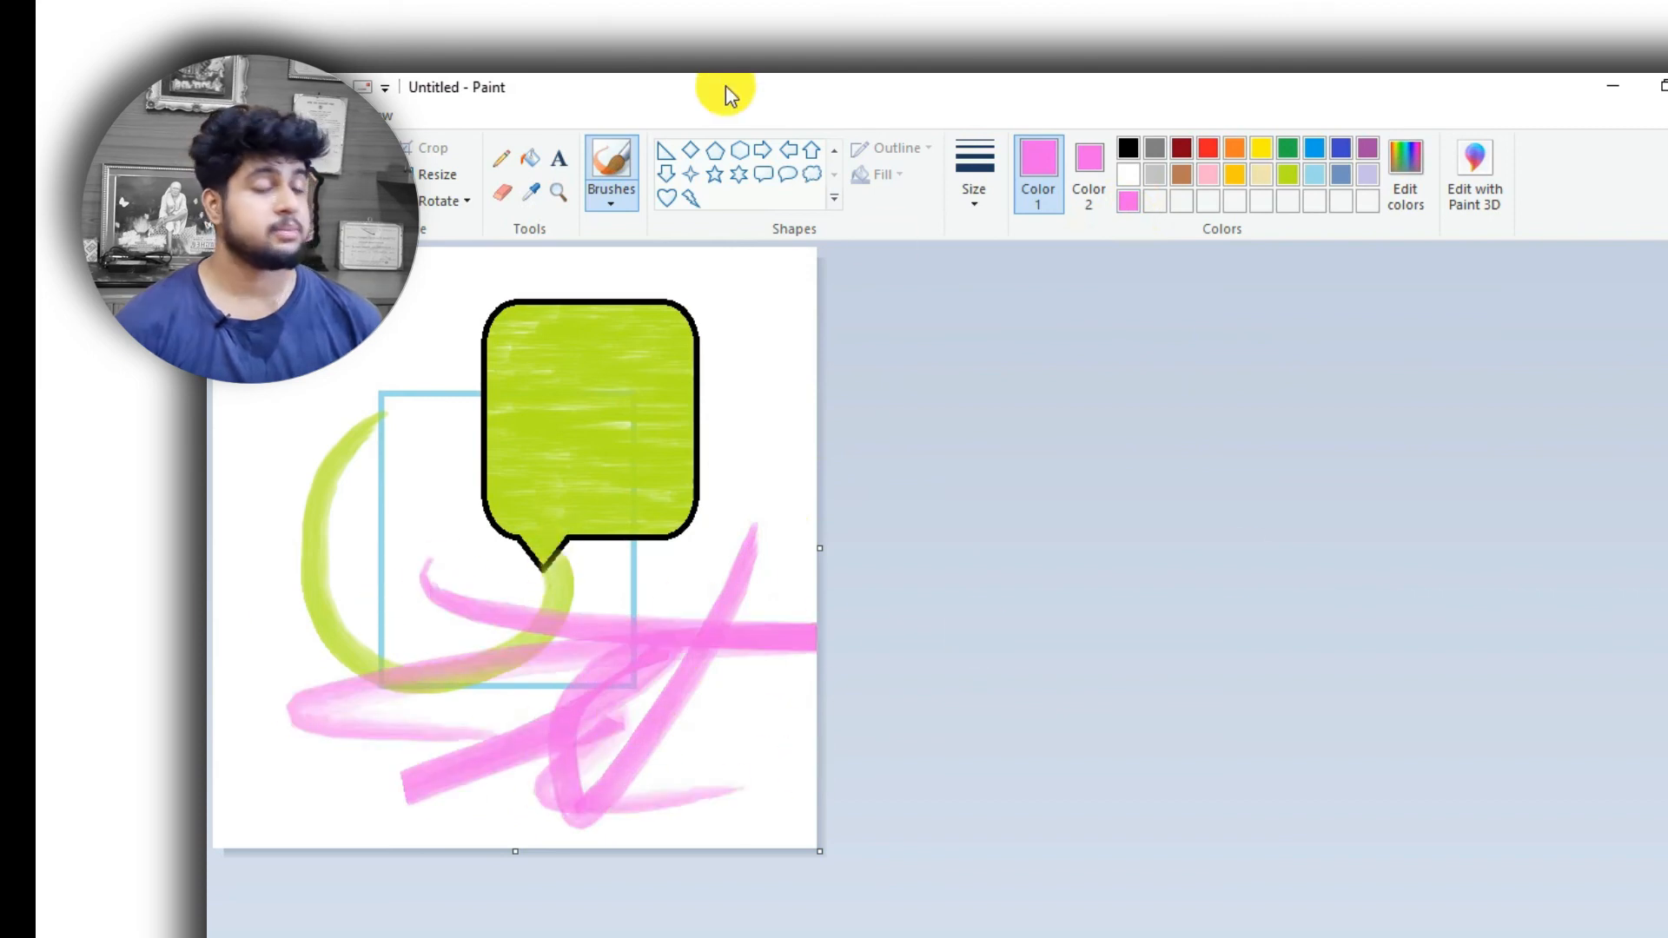
- Choose a brush type, paint one more pink stroke across the canvas and undo all the lime and pink strokes
click(612, 202)
click(609, 235)
mouse_move(440, 380)
mouse_down()
mouse_move(734, 273)
mouse_move(384, 457)
mouse_move(422, 609)
mouse_move(331, 402)
mouse_move(534, 454)
mouse_move(765, 488)
mouse_up()
key(ctrl+z)
key(ctrl+z)
key(ctrl+z)
key(ctrl+z)
key(ctrl+z)
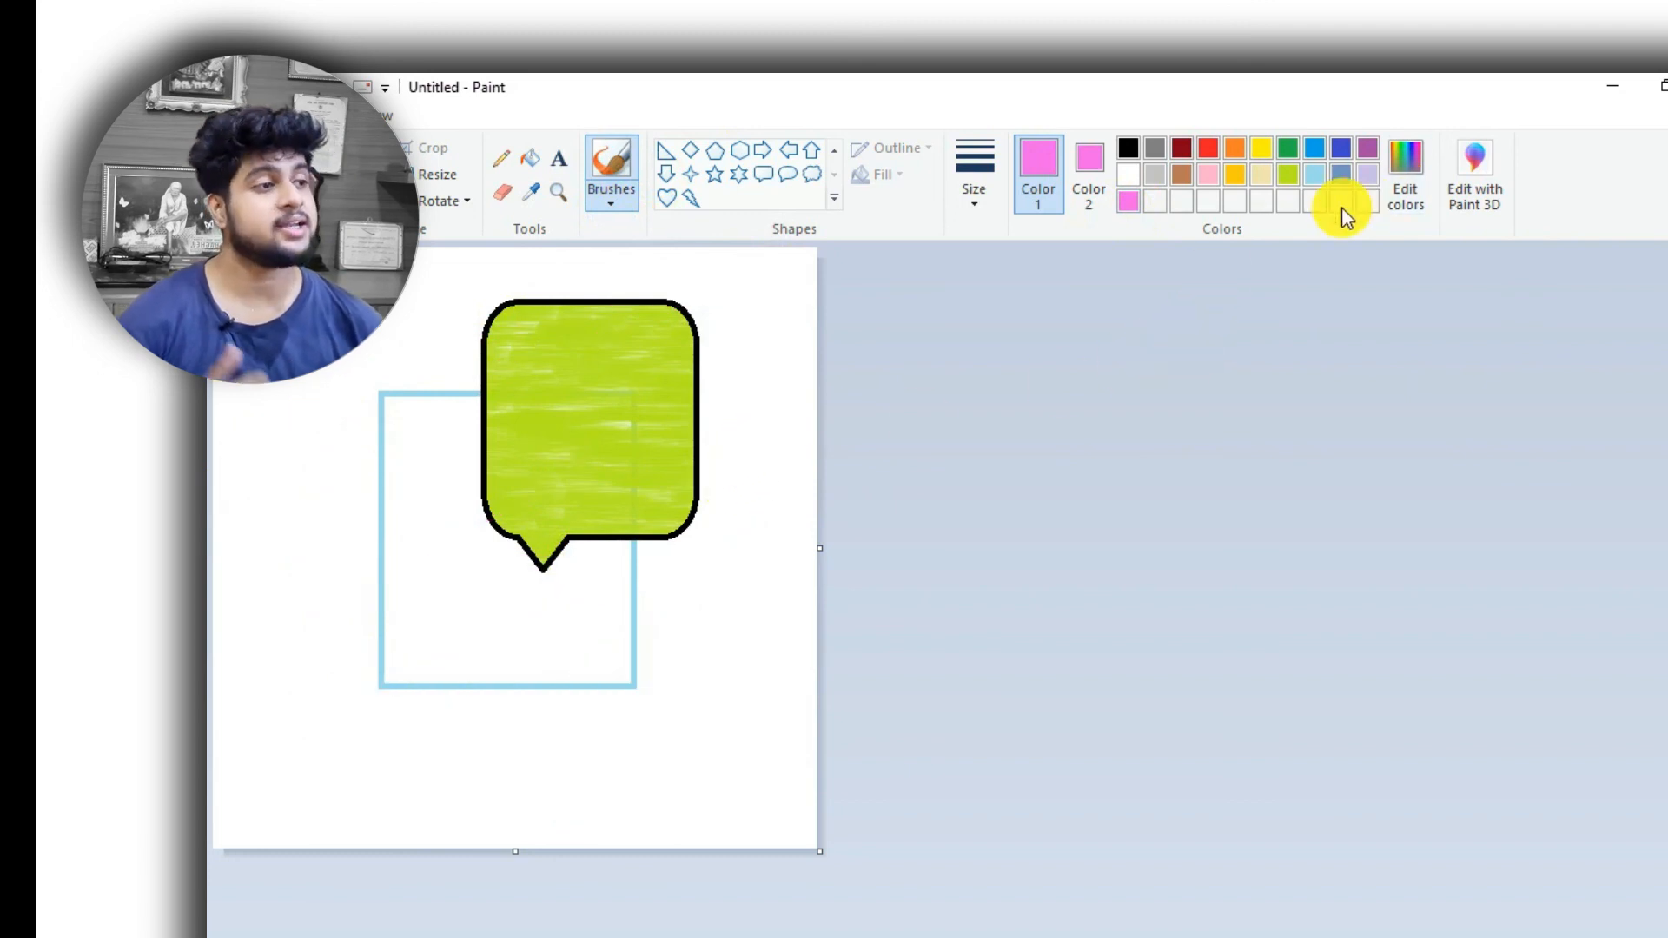
- Zoom in and out on the canvas, go up to 800% and restore the view to 100%
click(1481, 178)
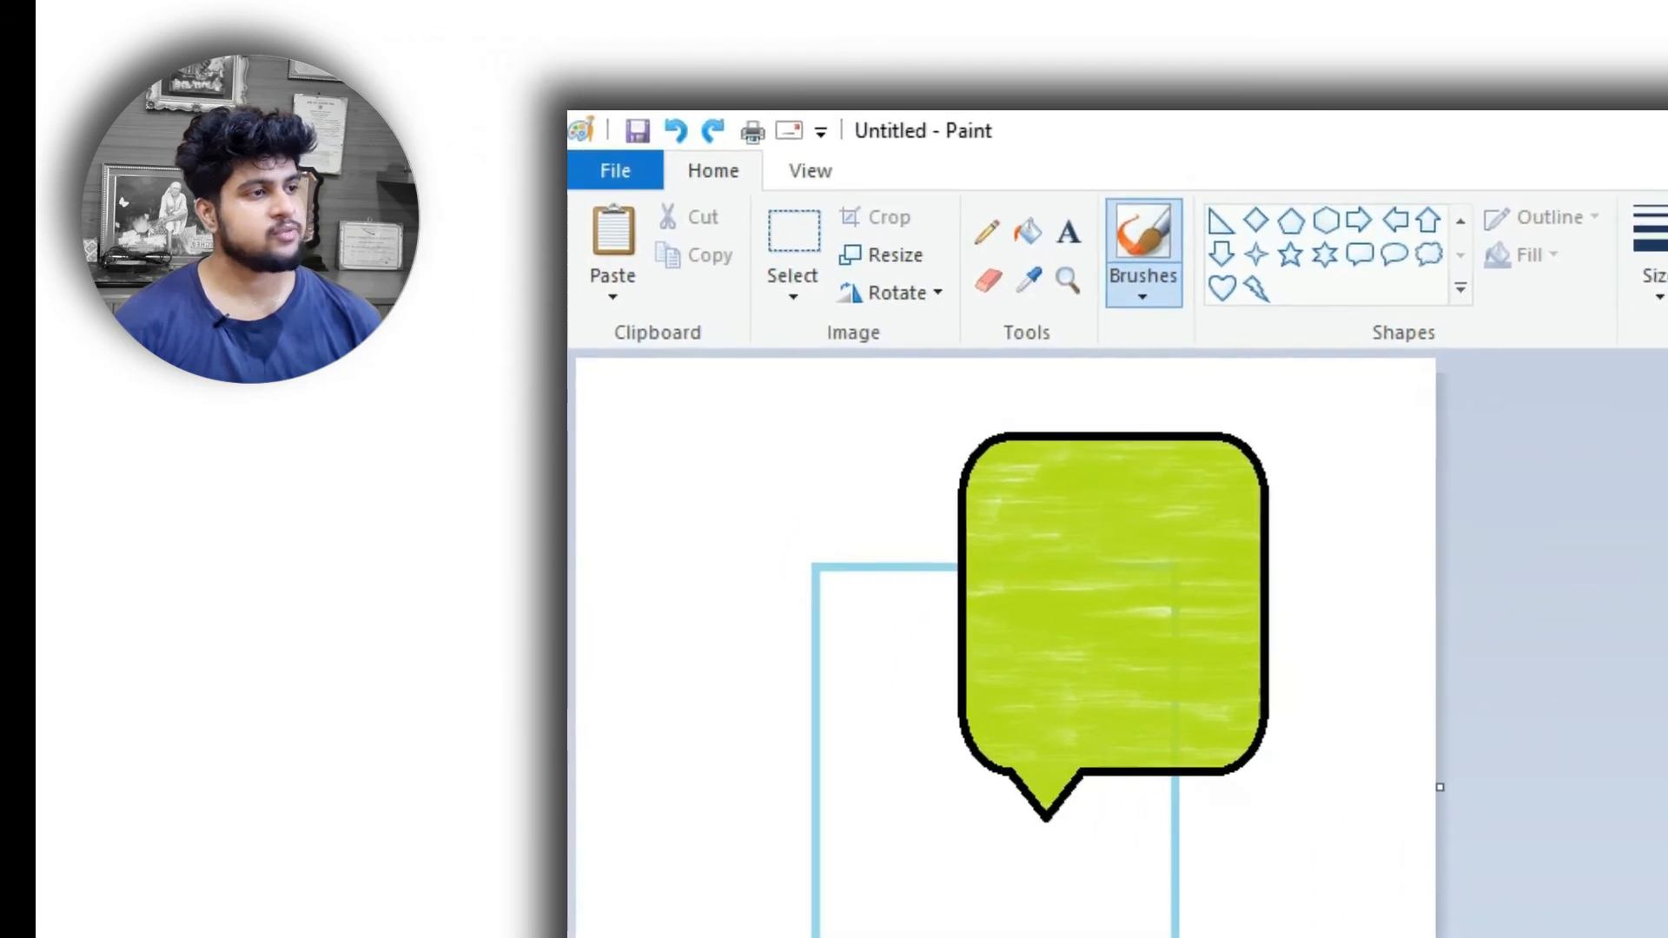
click(810, 170)
click(623, 139)
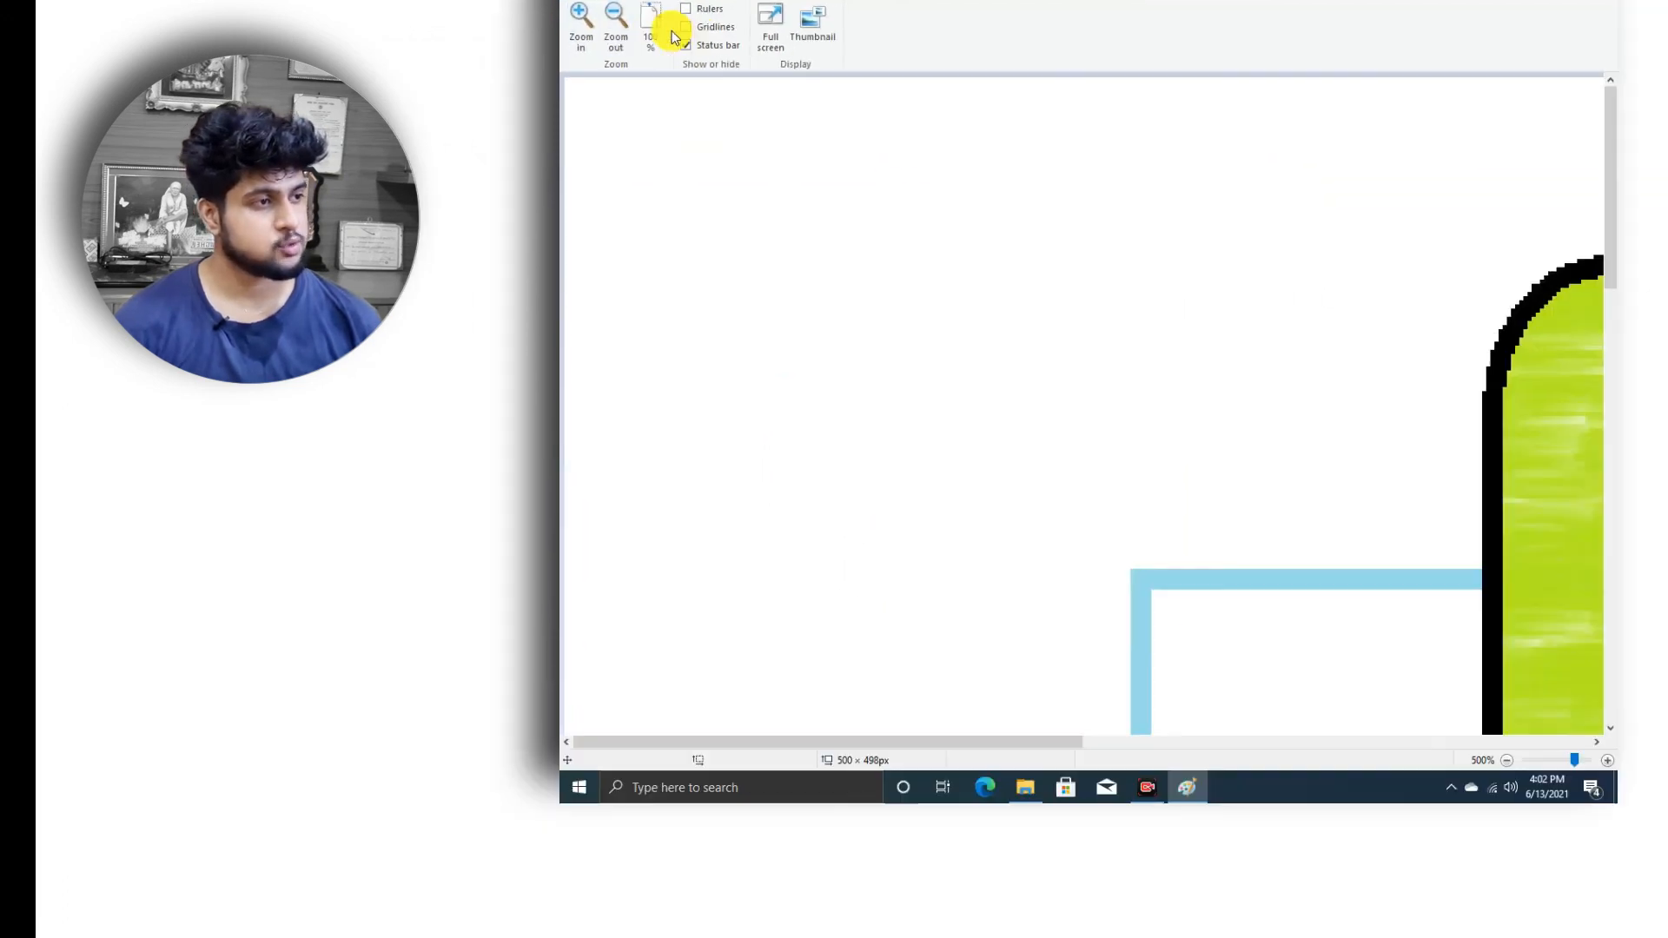
click(616, 26)
click(616, 26)
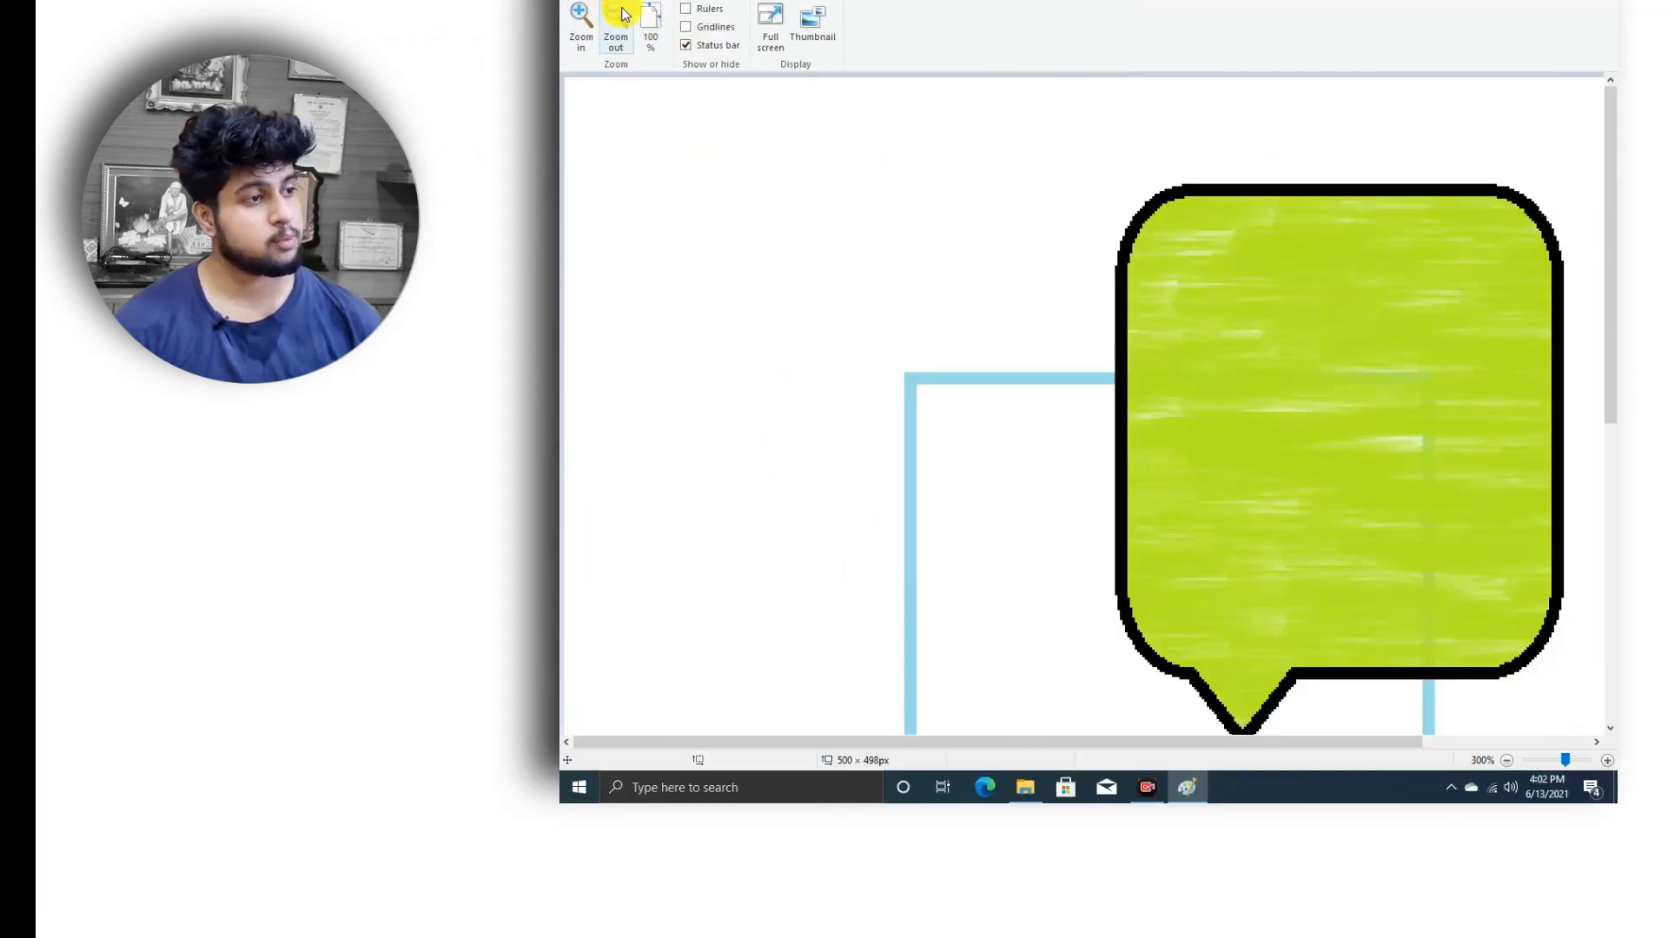
click(577, 27)
click(578, 26)
click(577, 26)
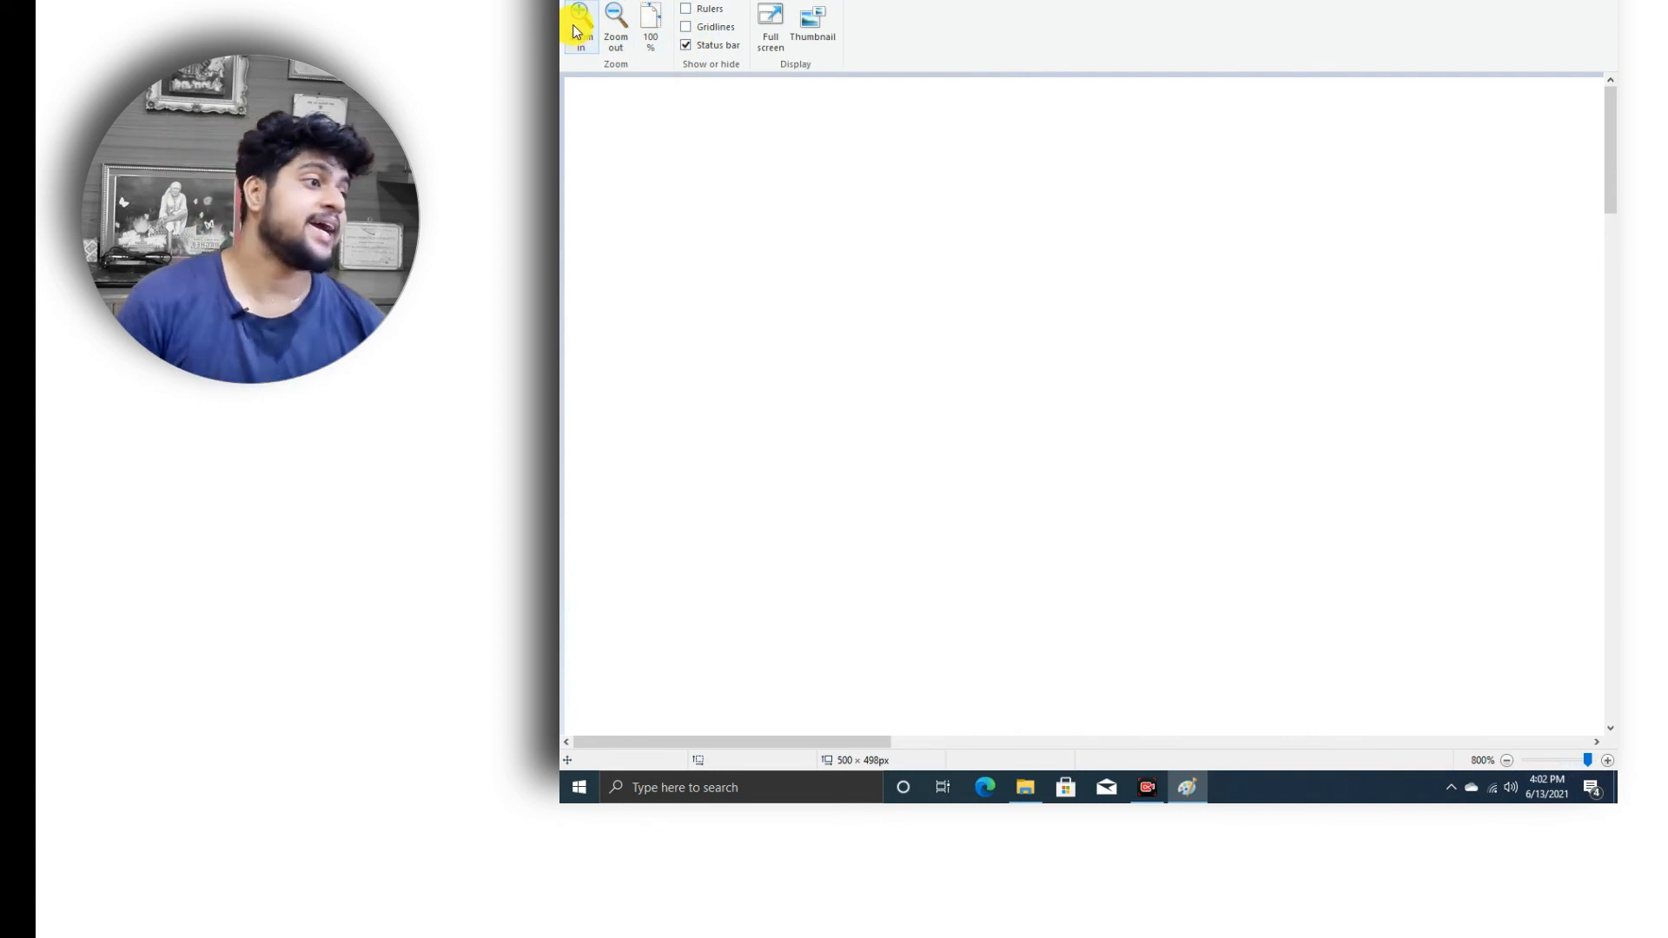
click(653, 29)
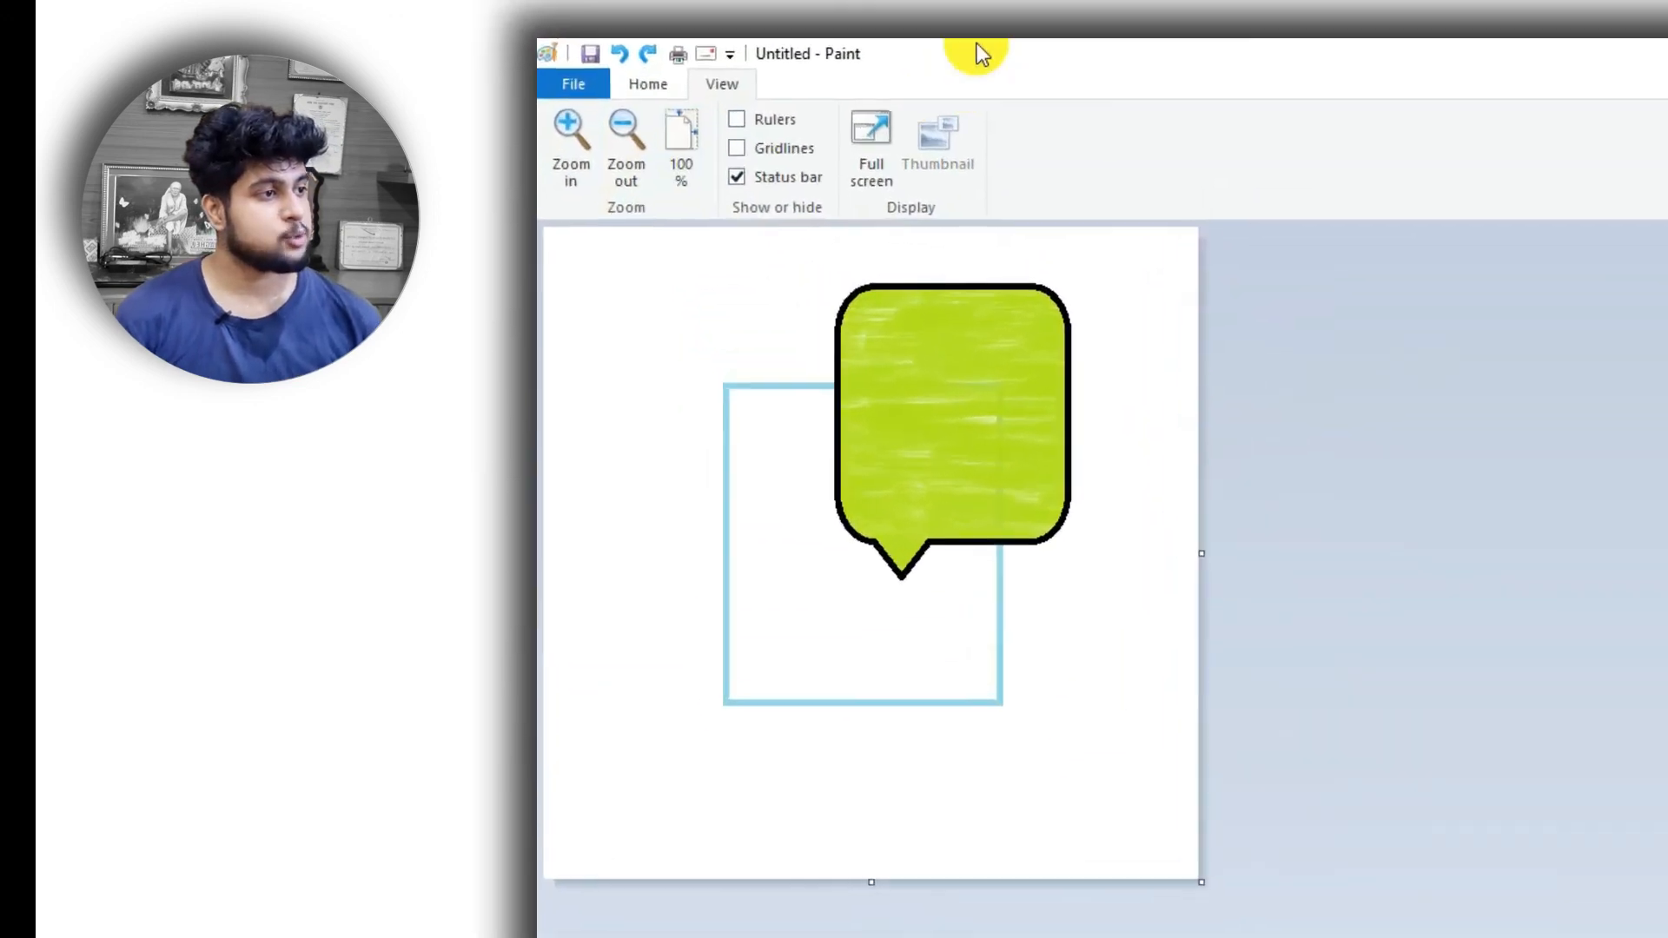
- Show the rulers and gridlines and zoom in closely to examine the grid
click(753, 156)
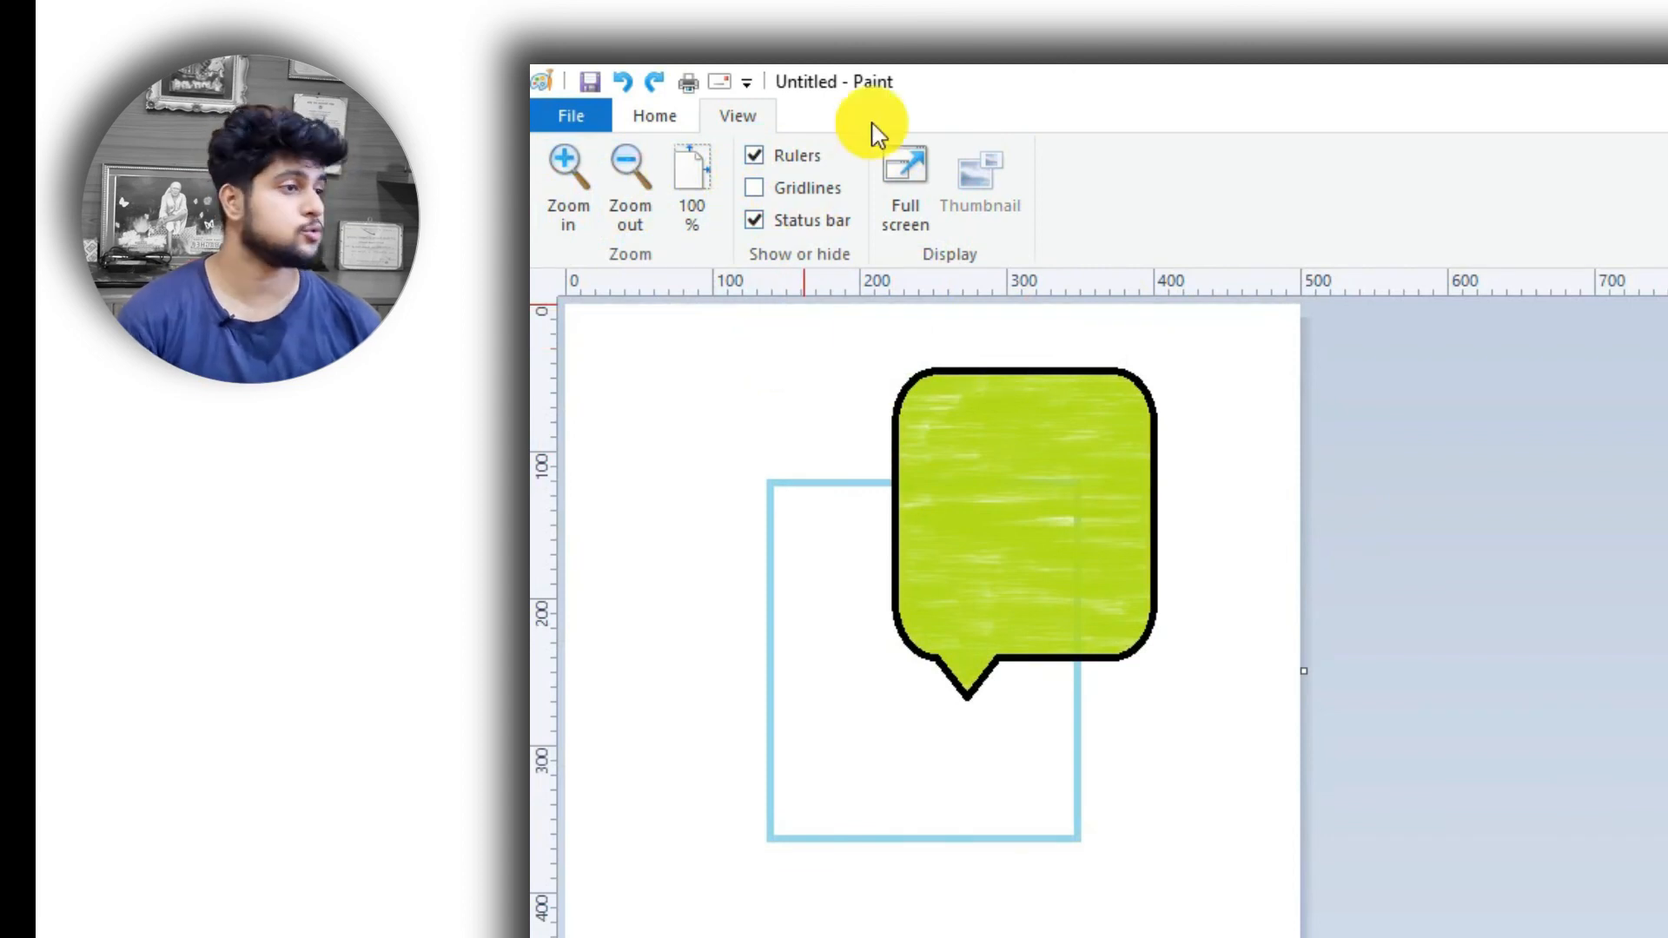
click(754, 188)
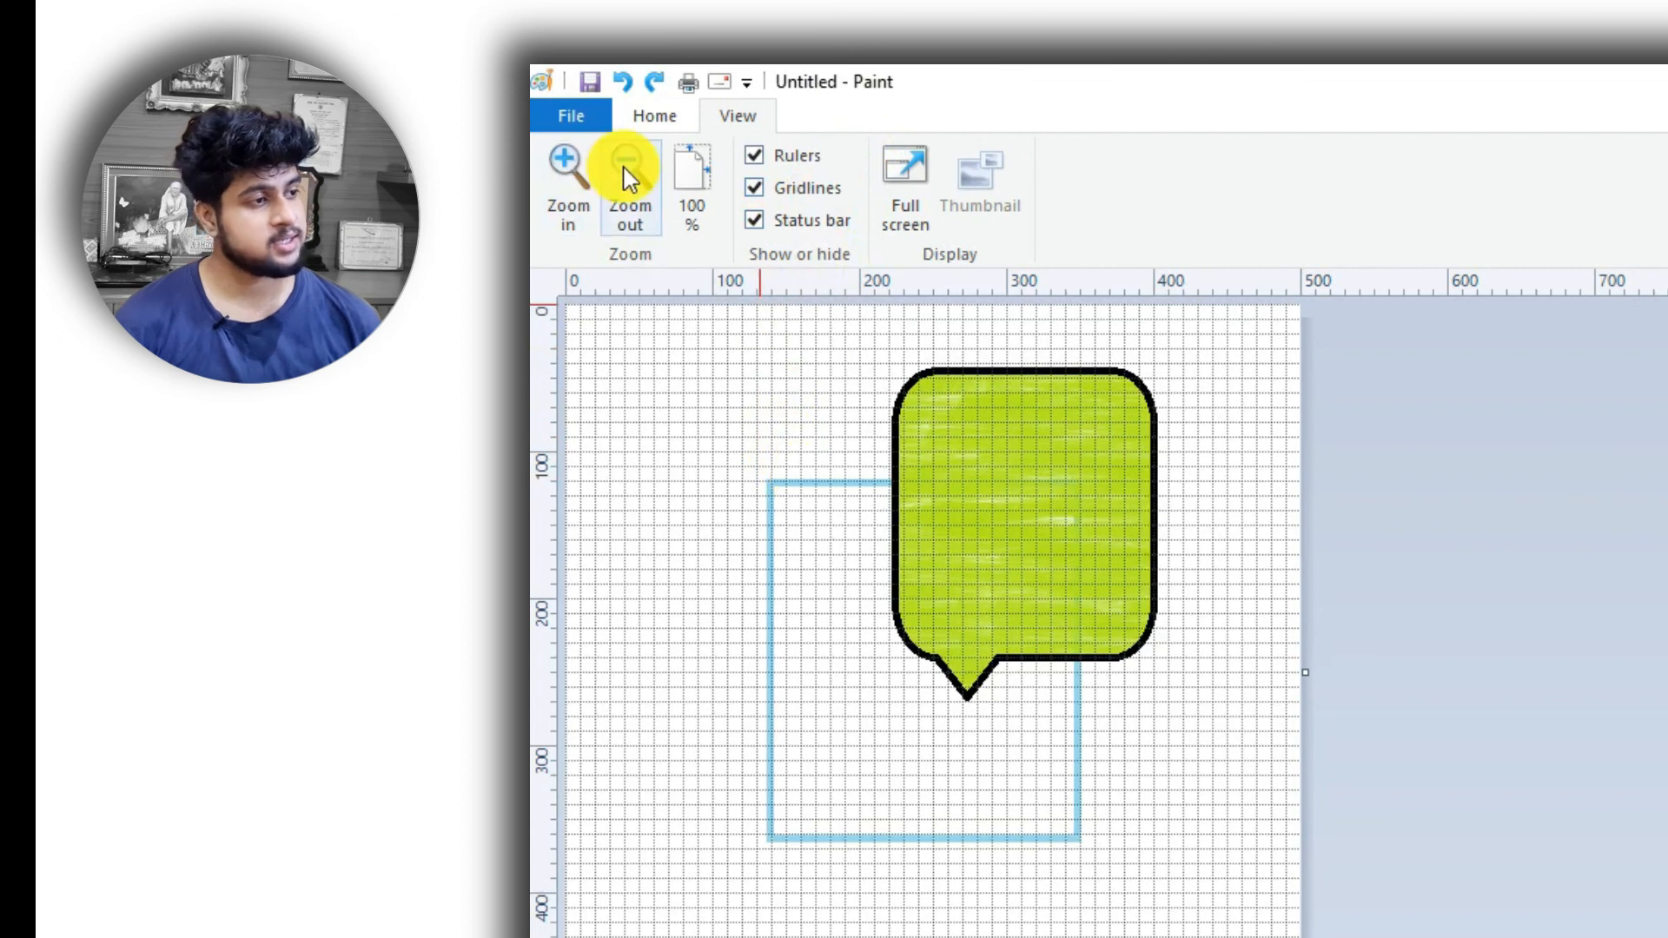
click(565, 186)
click(563, 189)
click(578, 184)
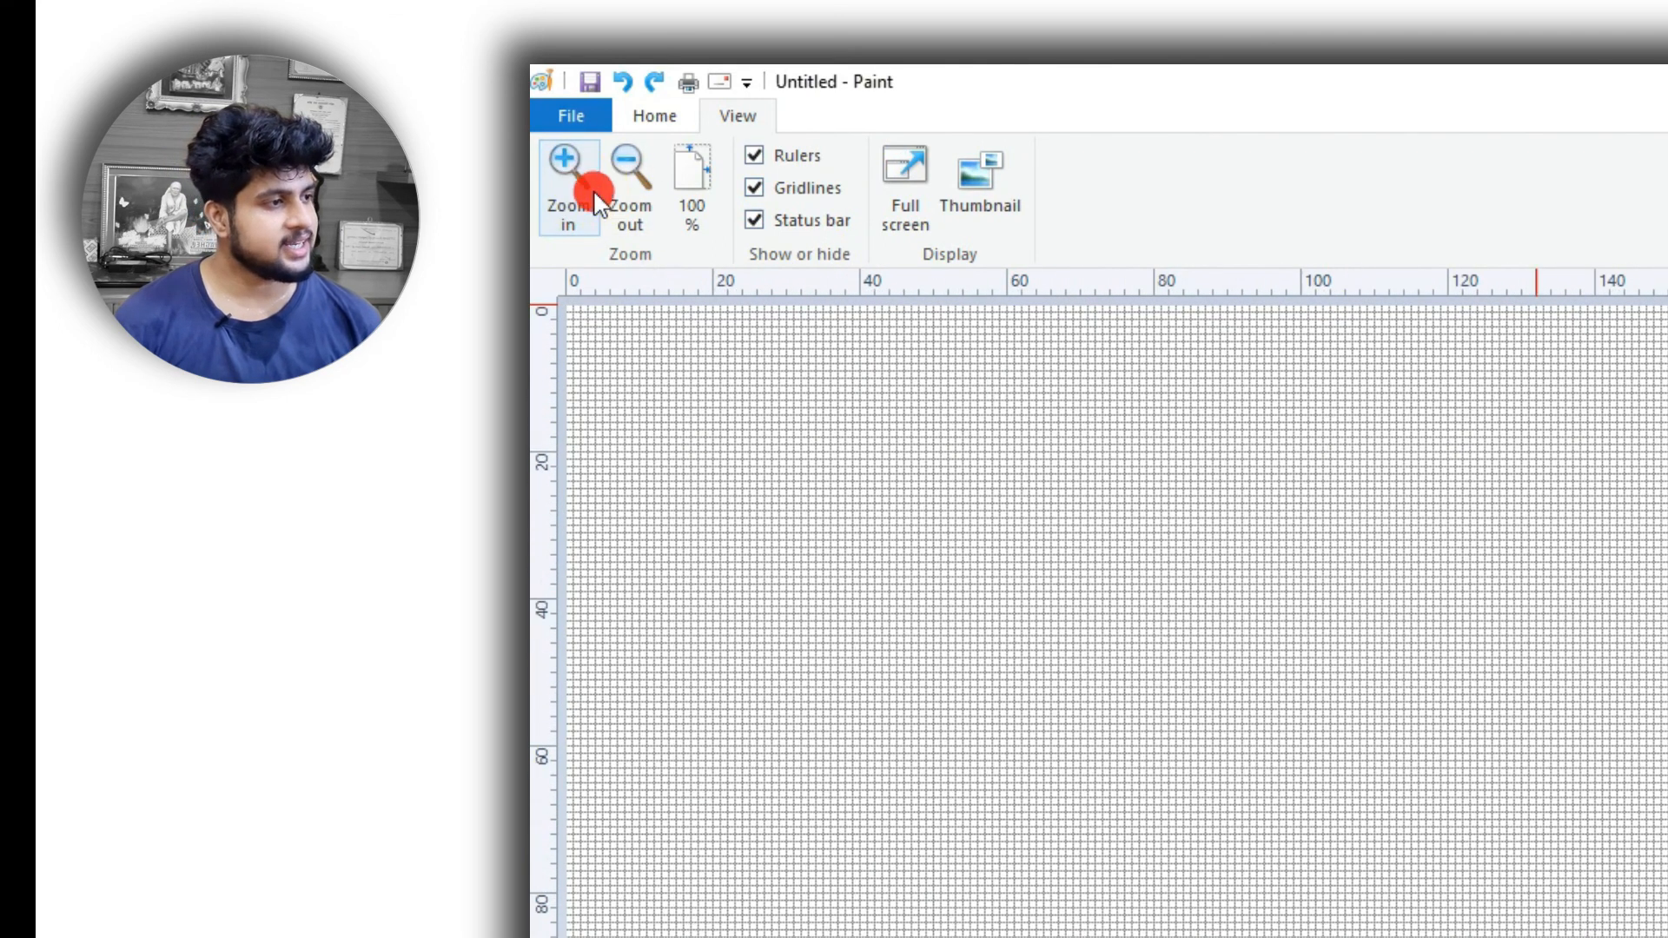
click(595, 200)
click(594, 191)
click(591, 184)
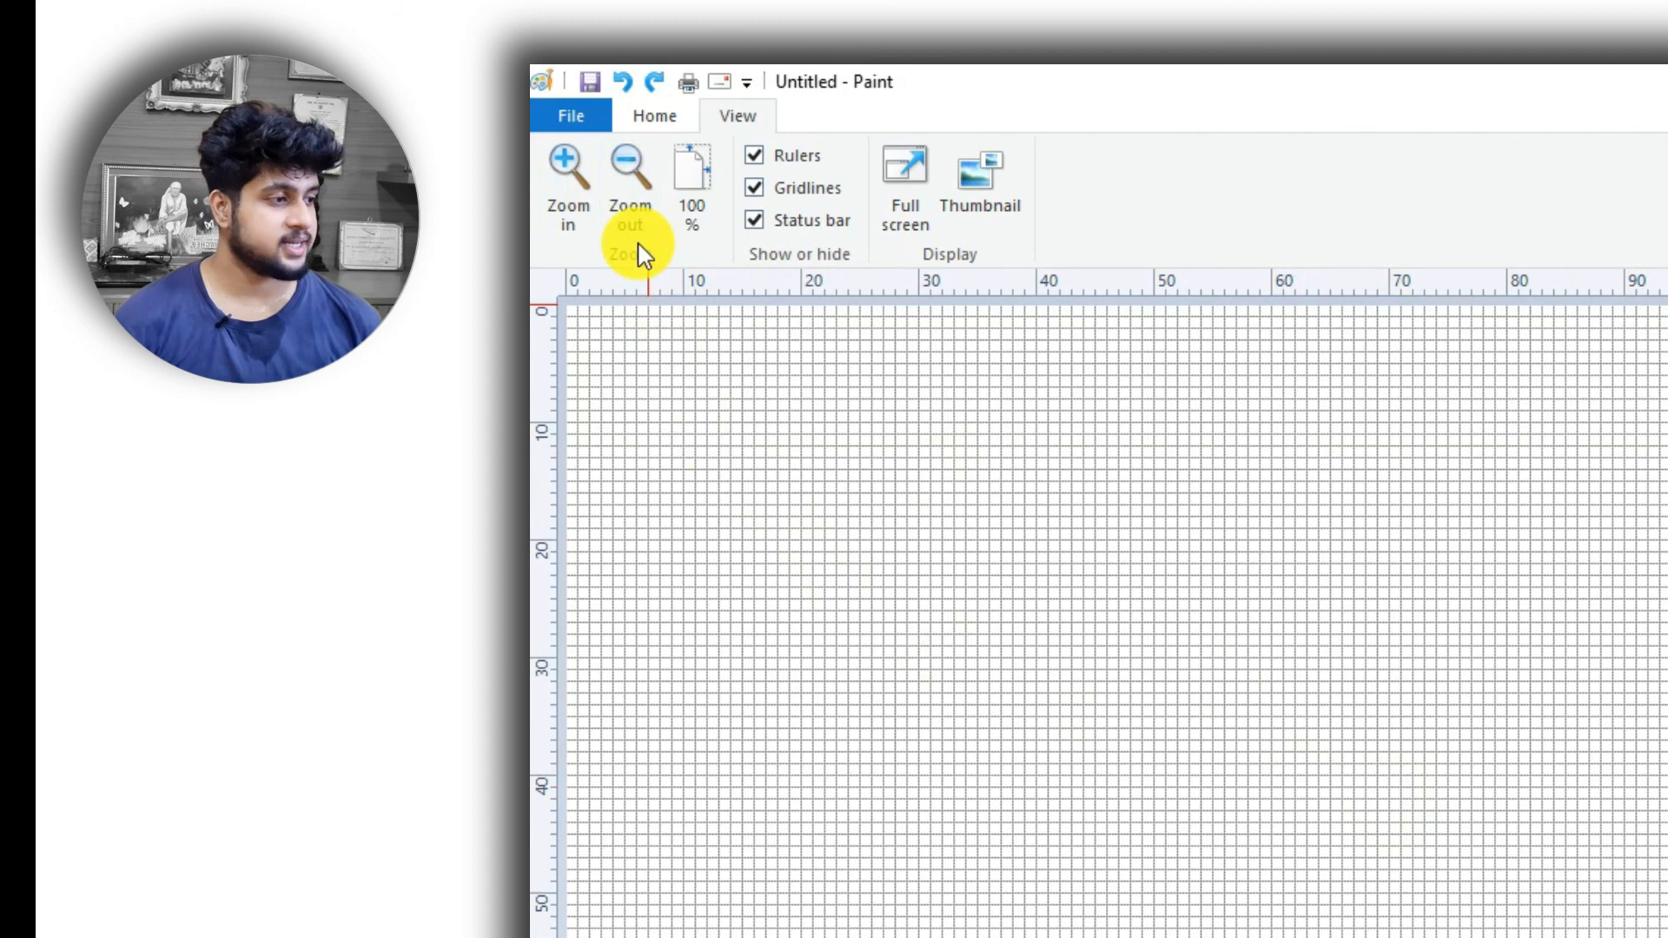
- Zoom out from the magnified grid to examine the rulers and grid spacing at lower magnification
click(636, 217)
click(634, 213)
click(635, 214)
click(638, 221)
click(635, 217)
click(634, 217)
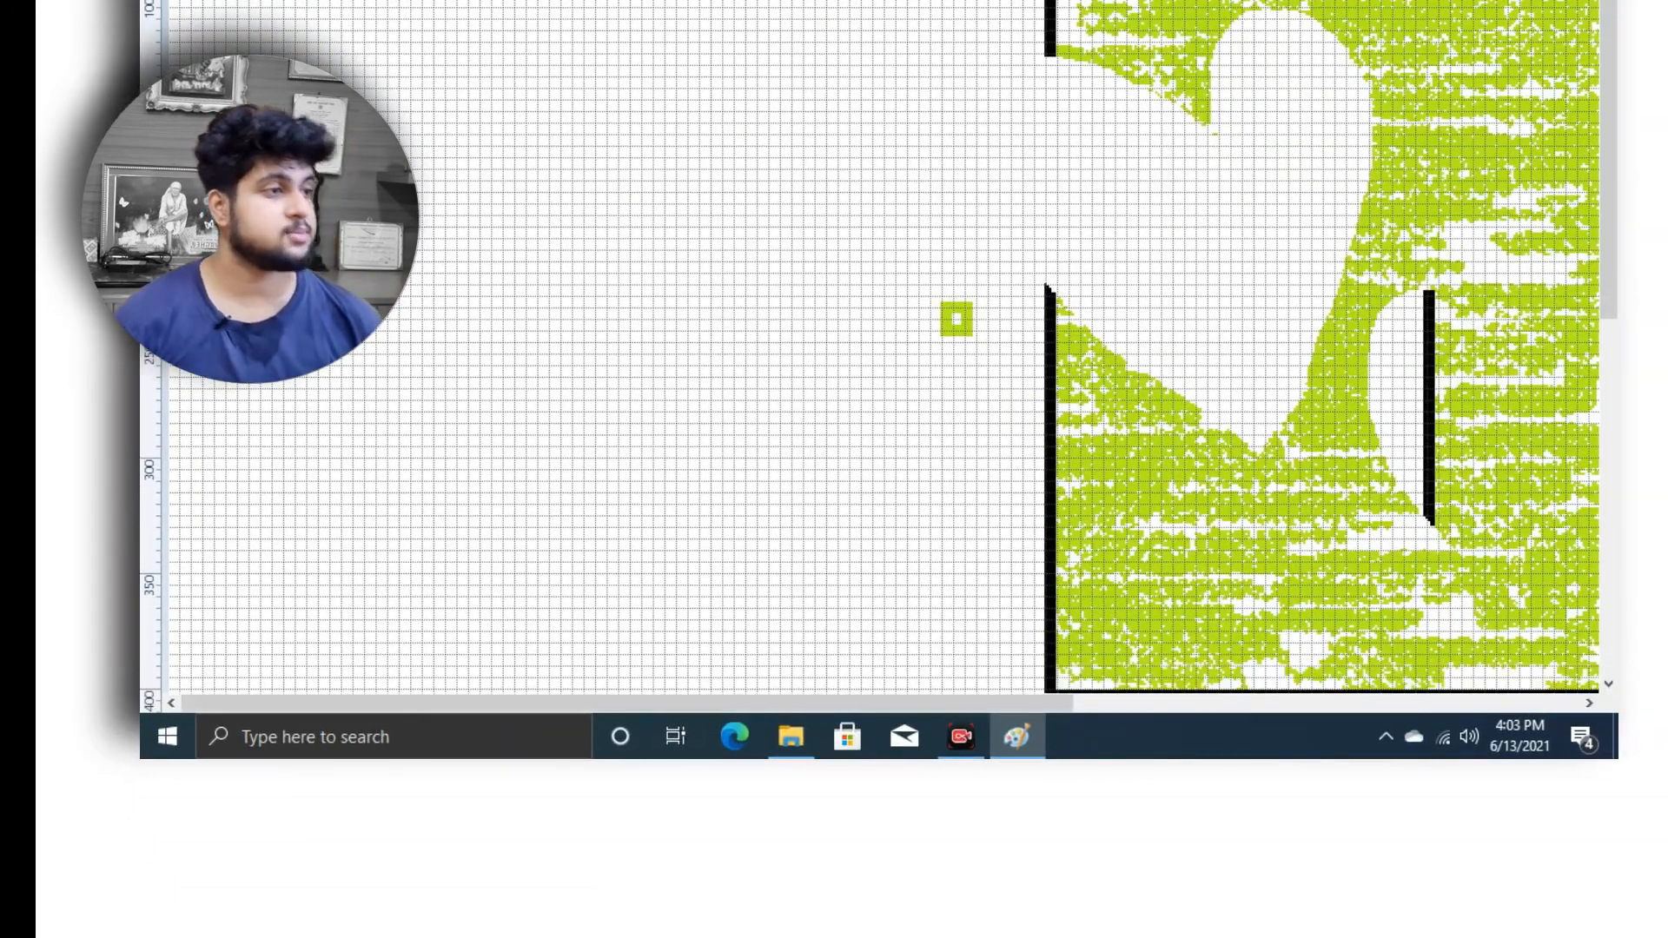
- Toggle the status bar, leaving it shown, then view the picture in full screen and return to the editor
click(319, 2)
click(320, 2)
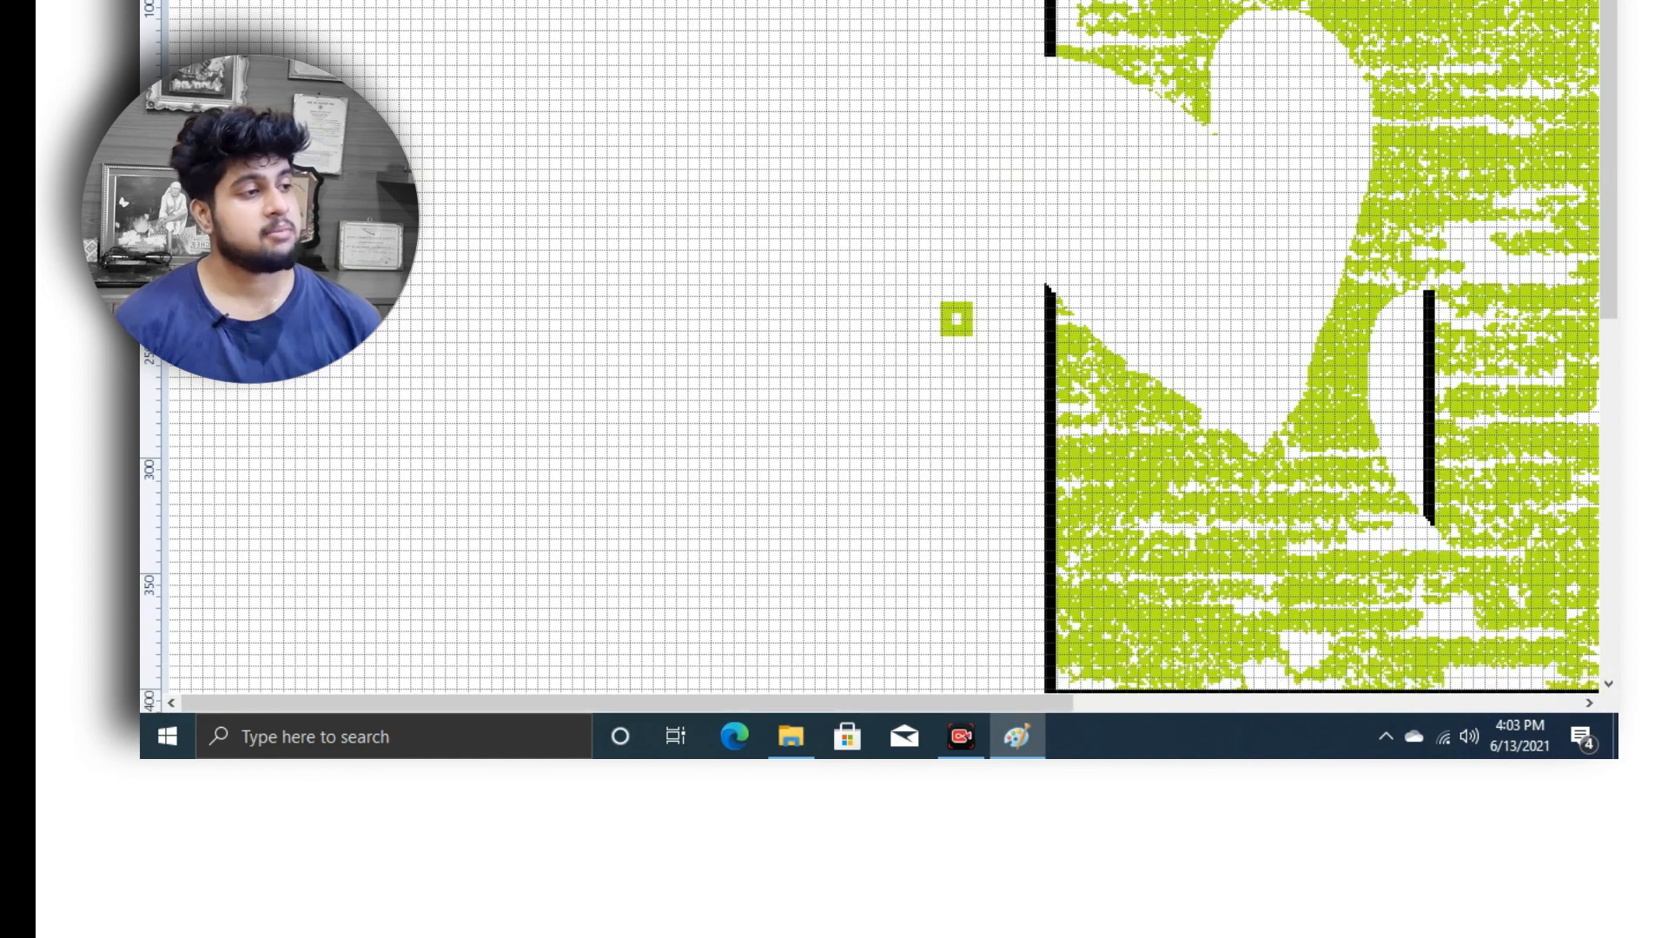
click(320, 2)
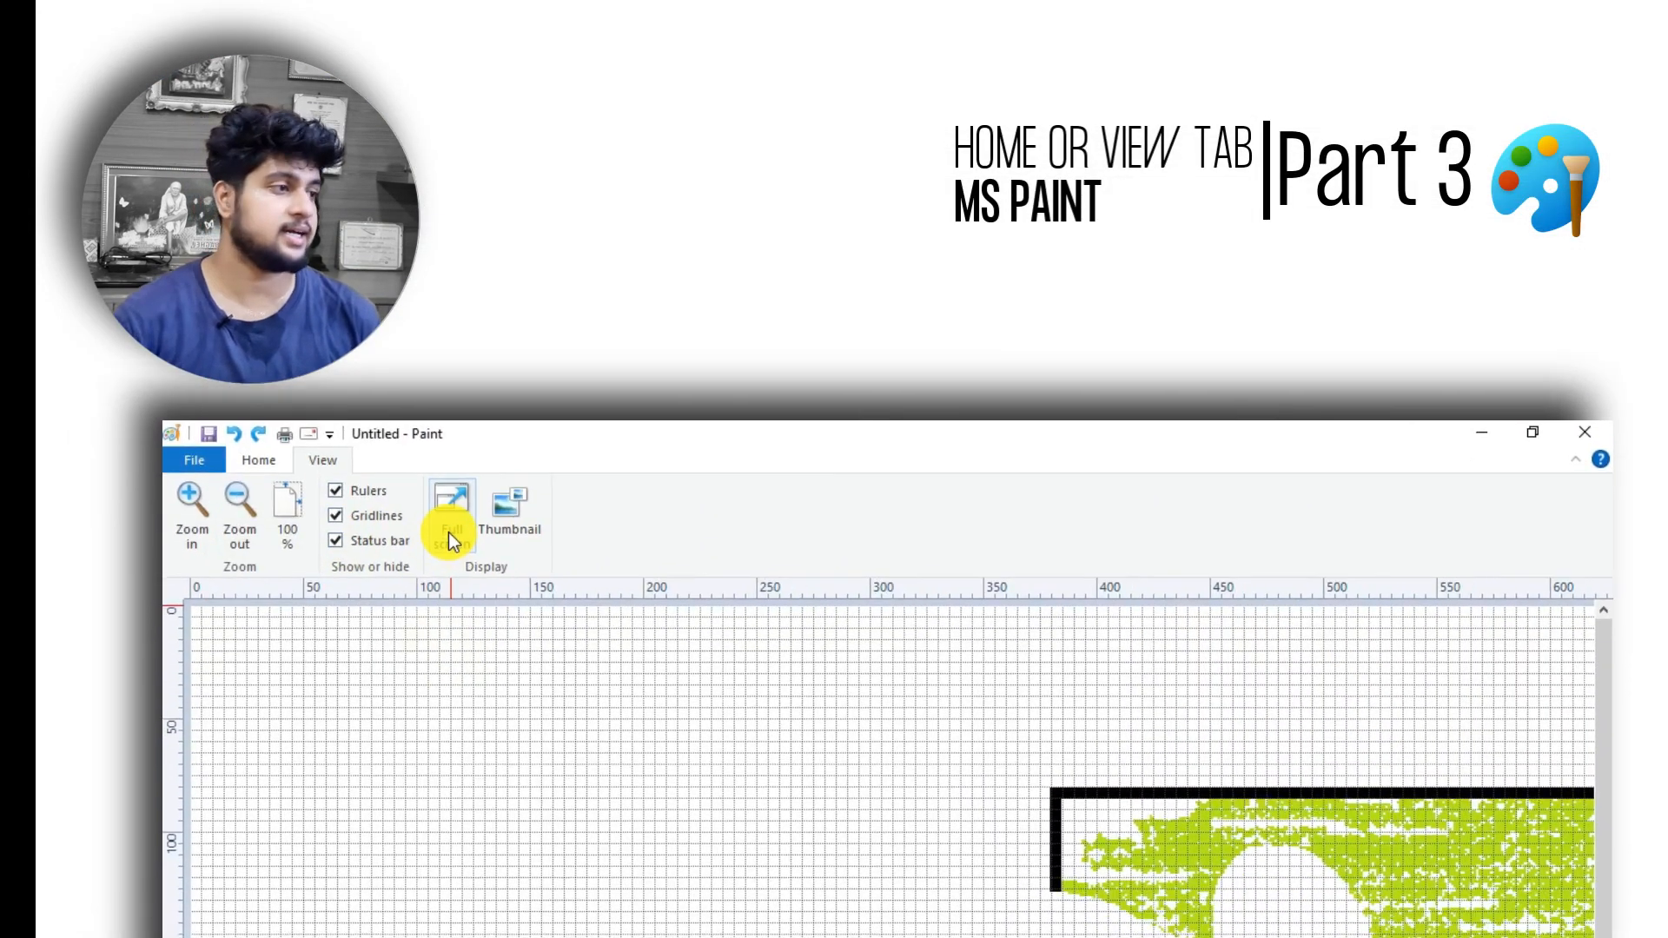
click(424, 585)
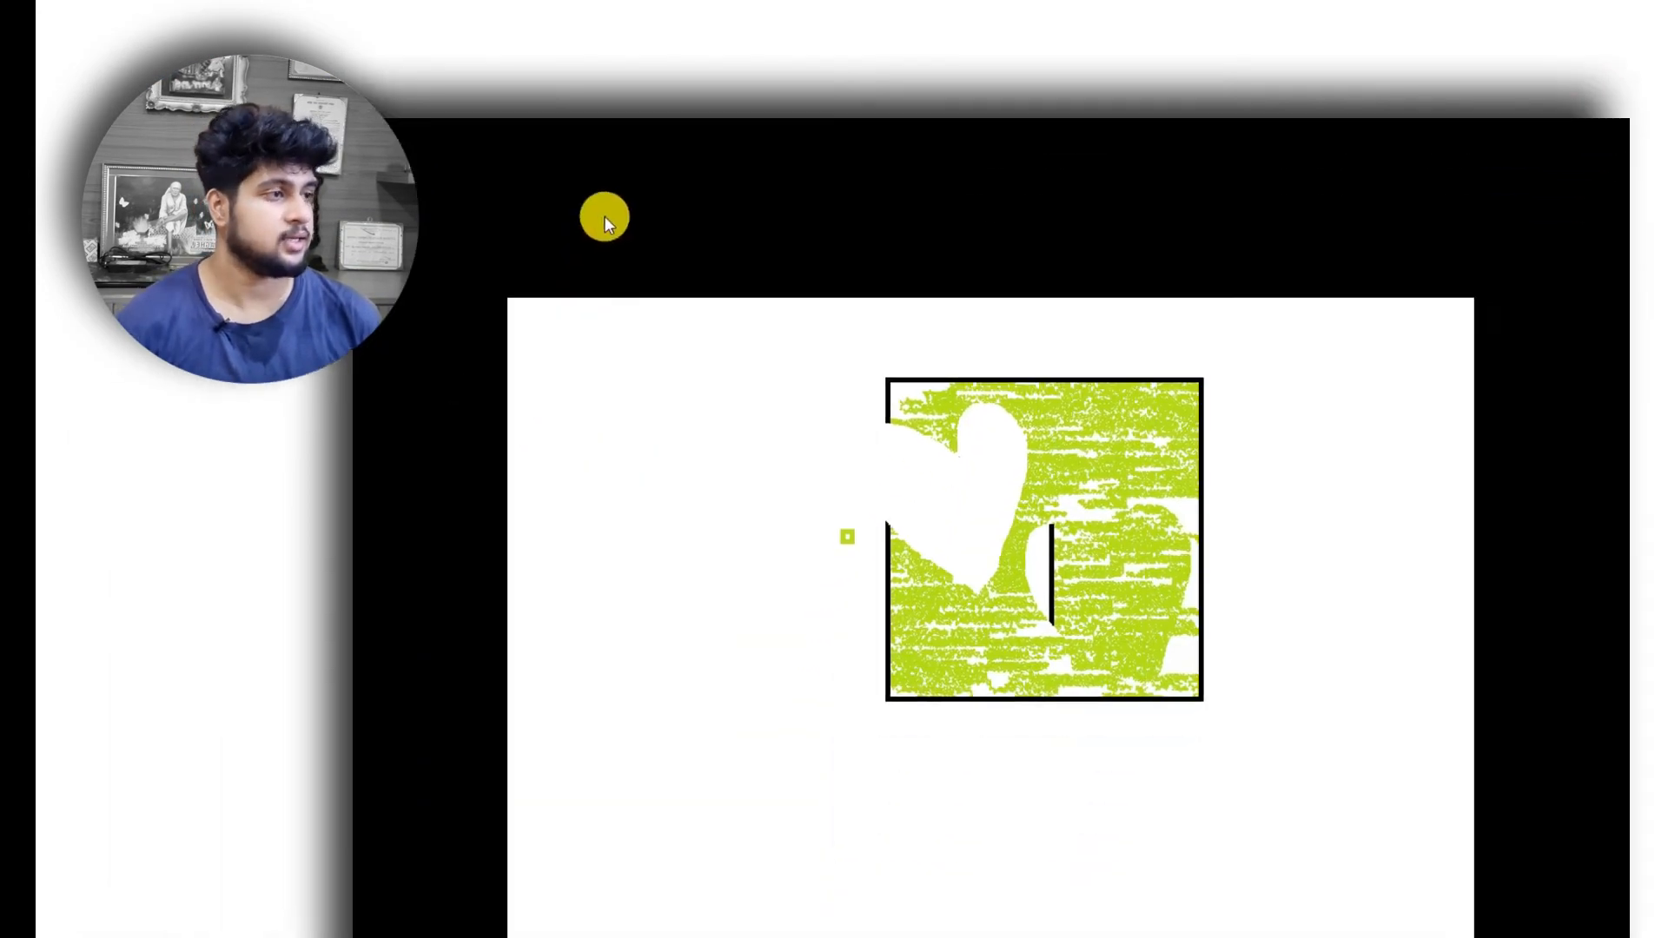
click(643, 142)
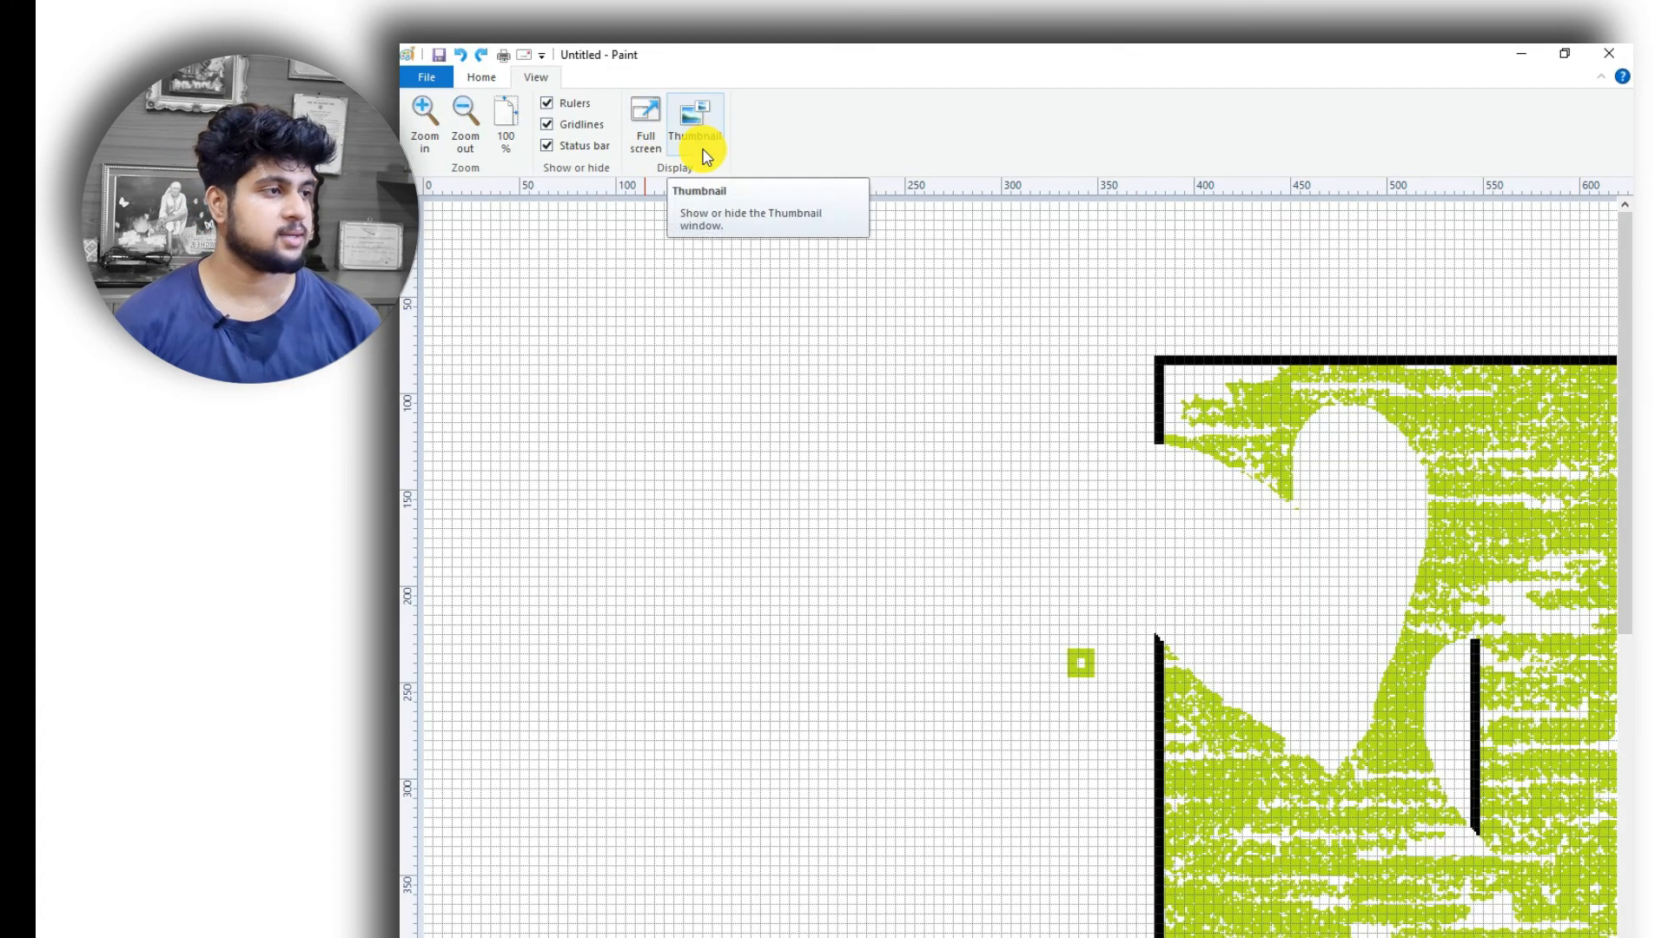
- Zoom in and out on the green drawing and leave the whole picture in view
click(441, 136)
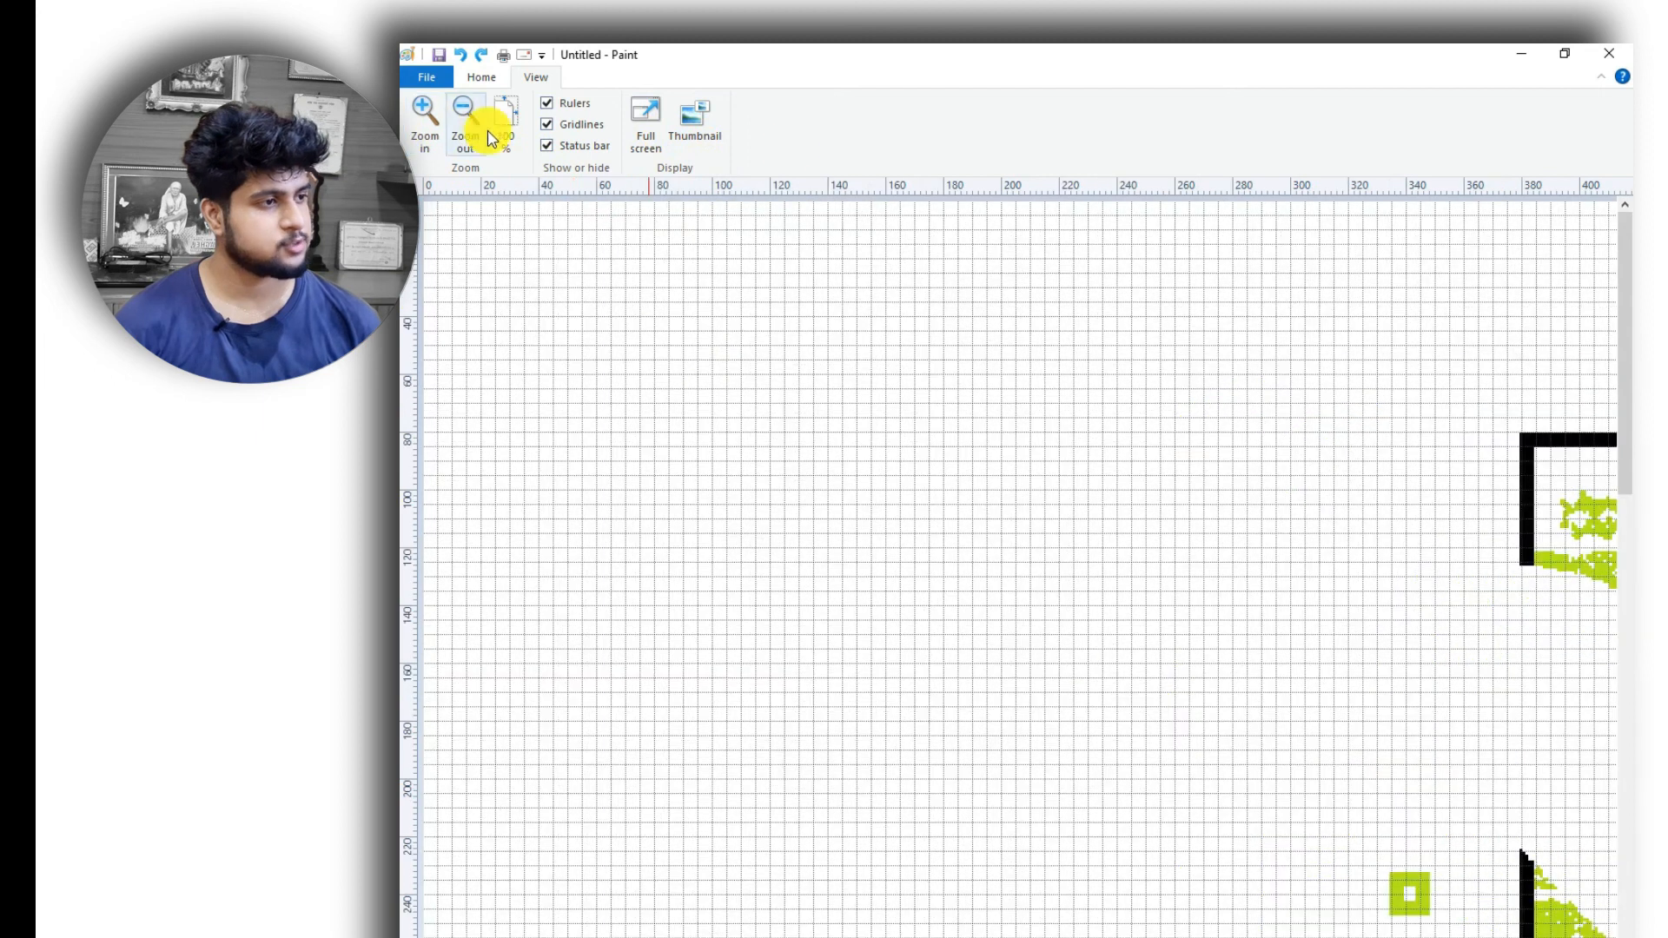
click(463, 117)
click(430, 143)
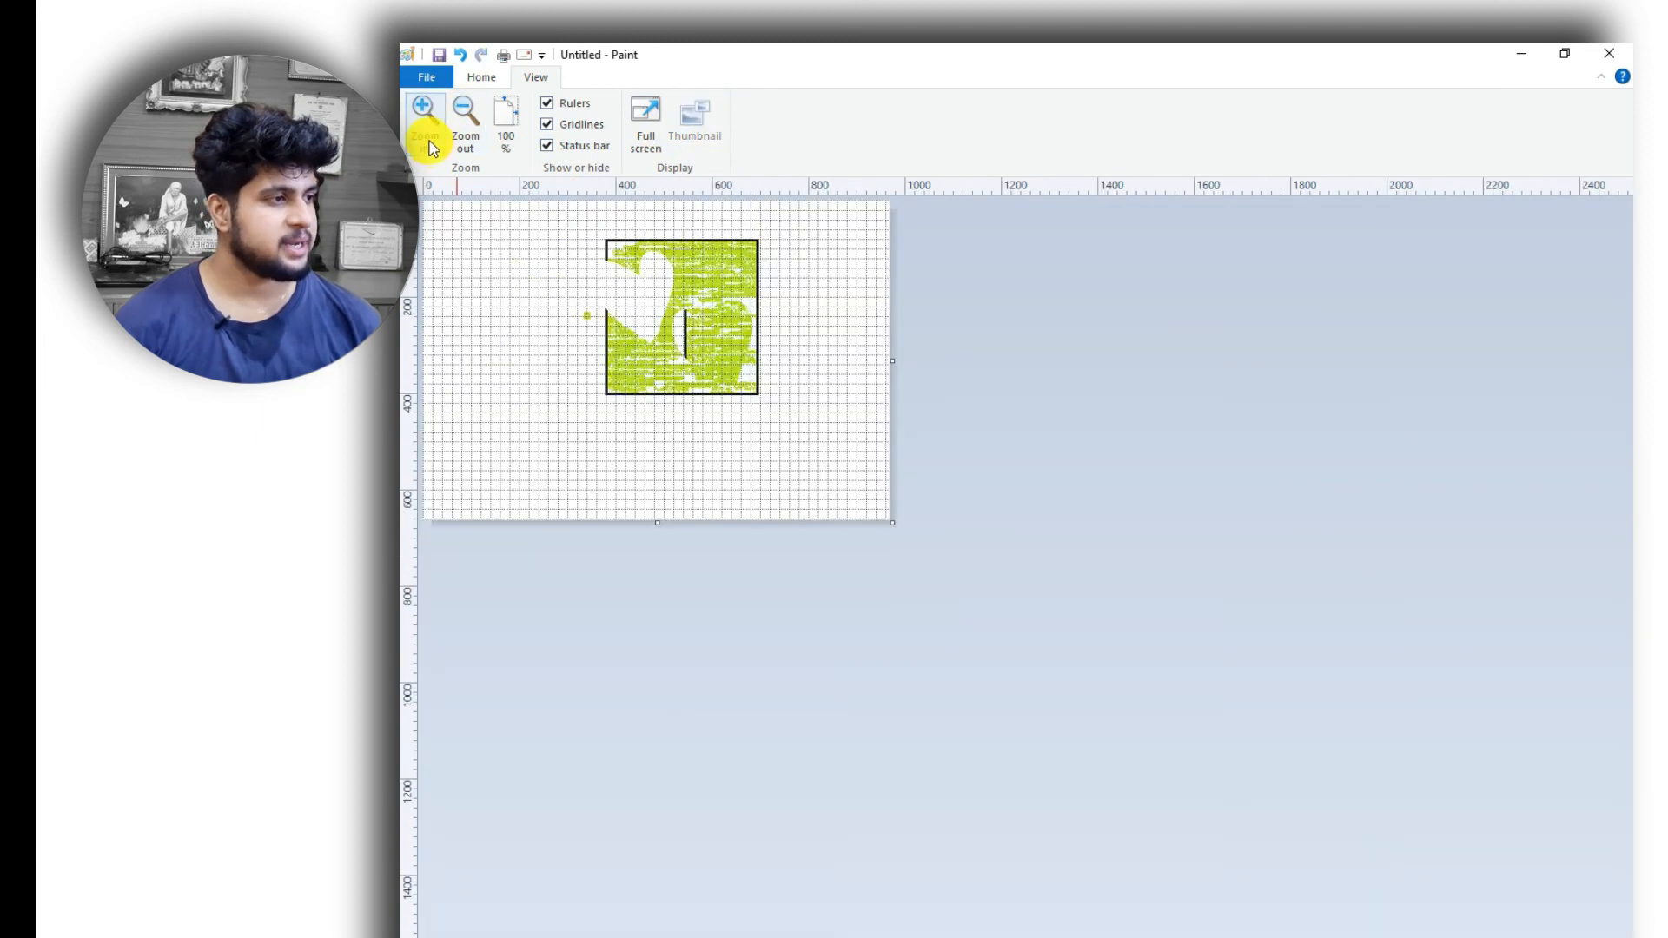
click(430, 142)
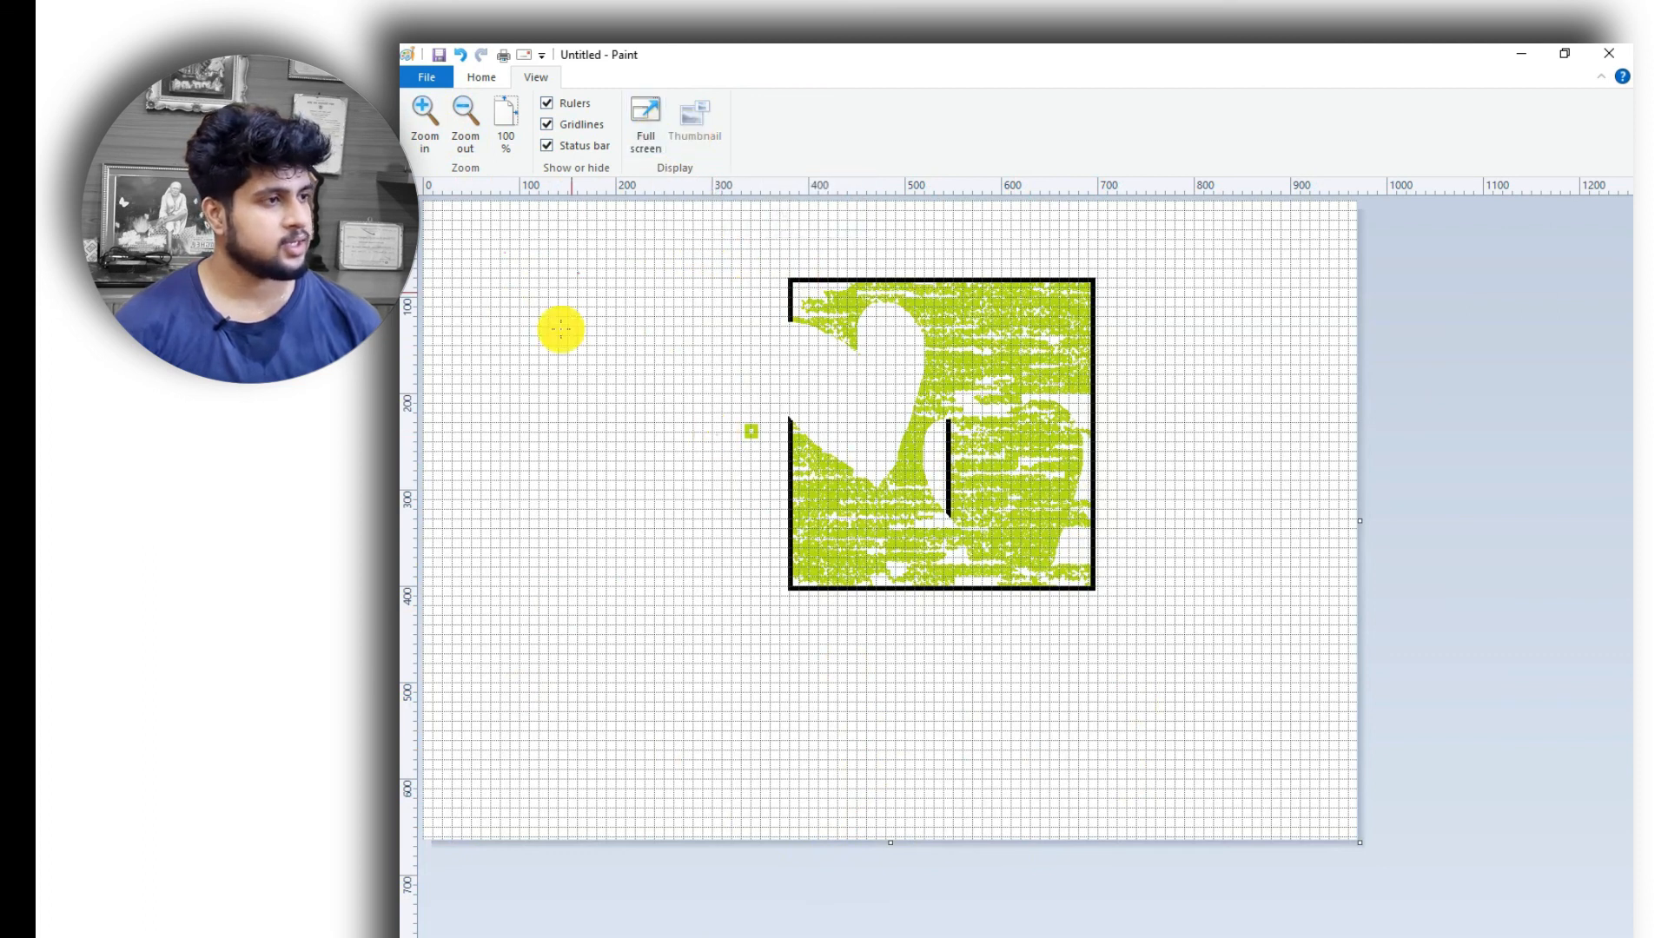
- Zoom in on the picture, show the thumbnail window and enlarge it to about three times its width
click(428, 146)
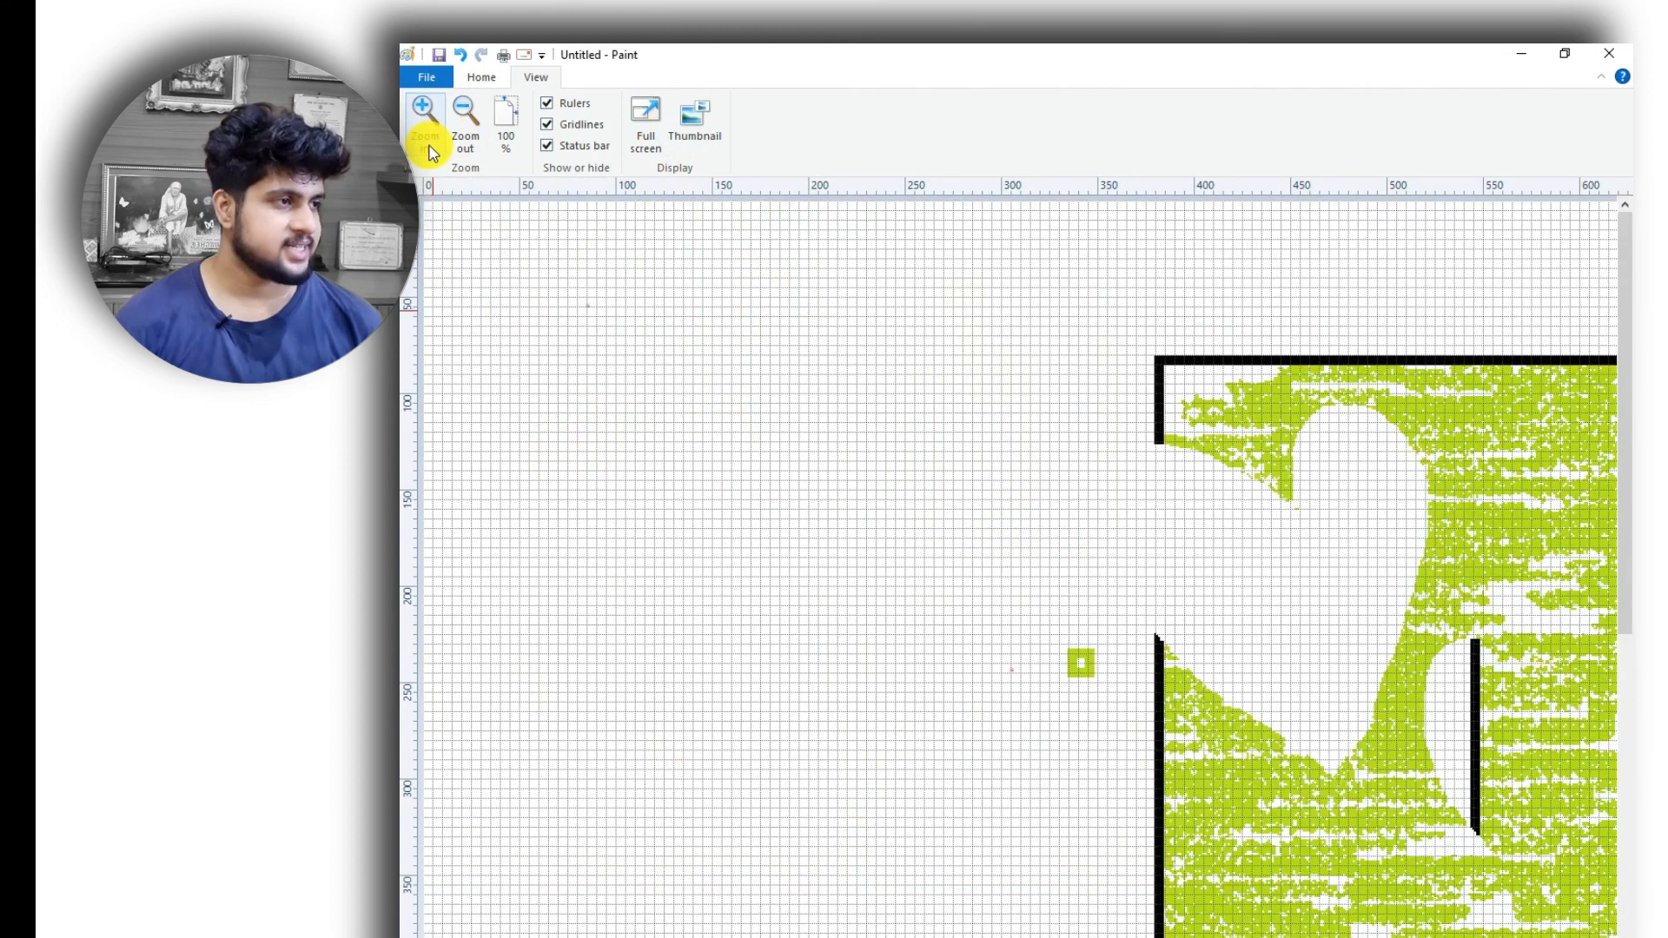
click(705, 137)
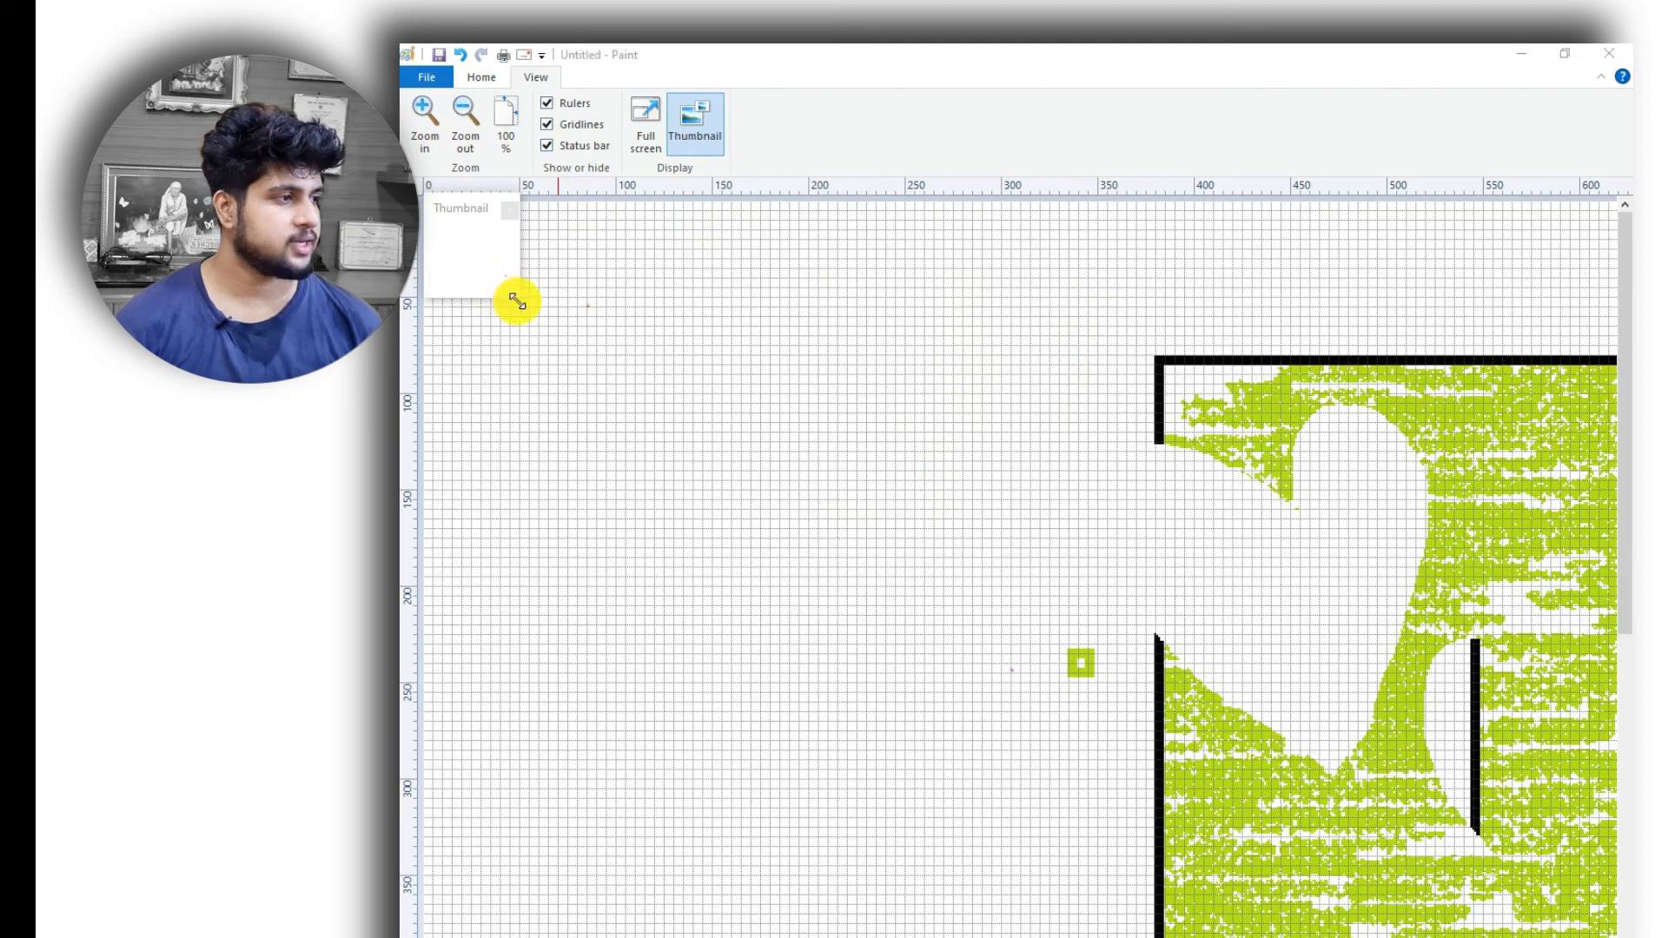
drag(517, 301, 706, 494)
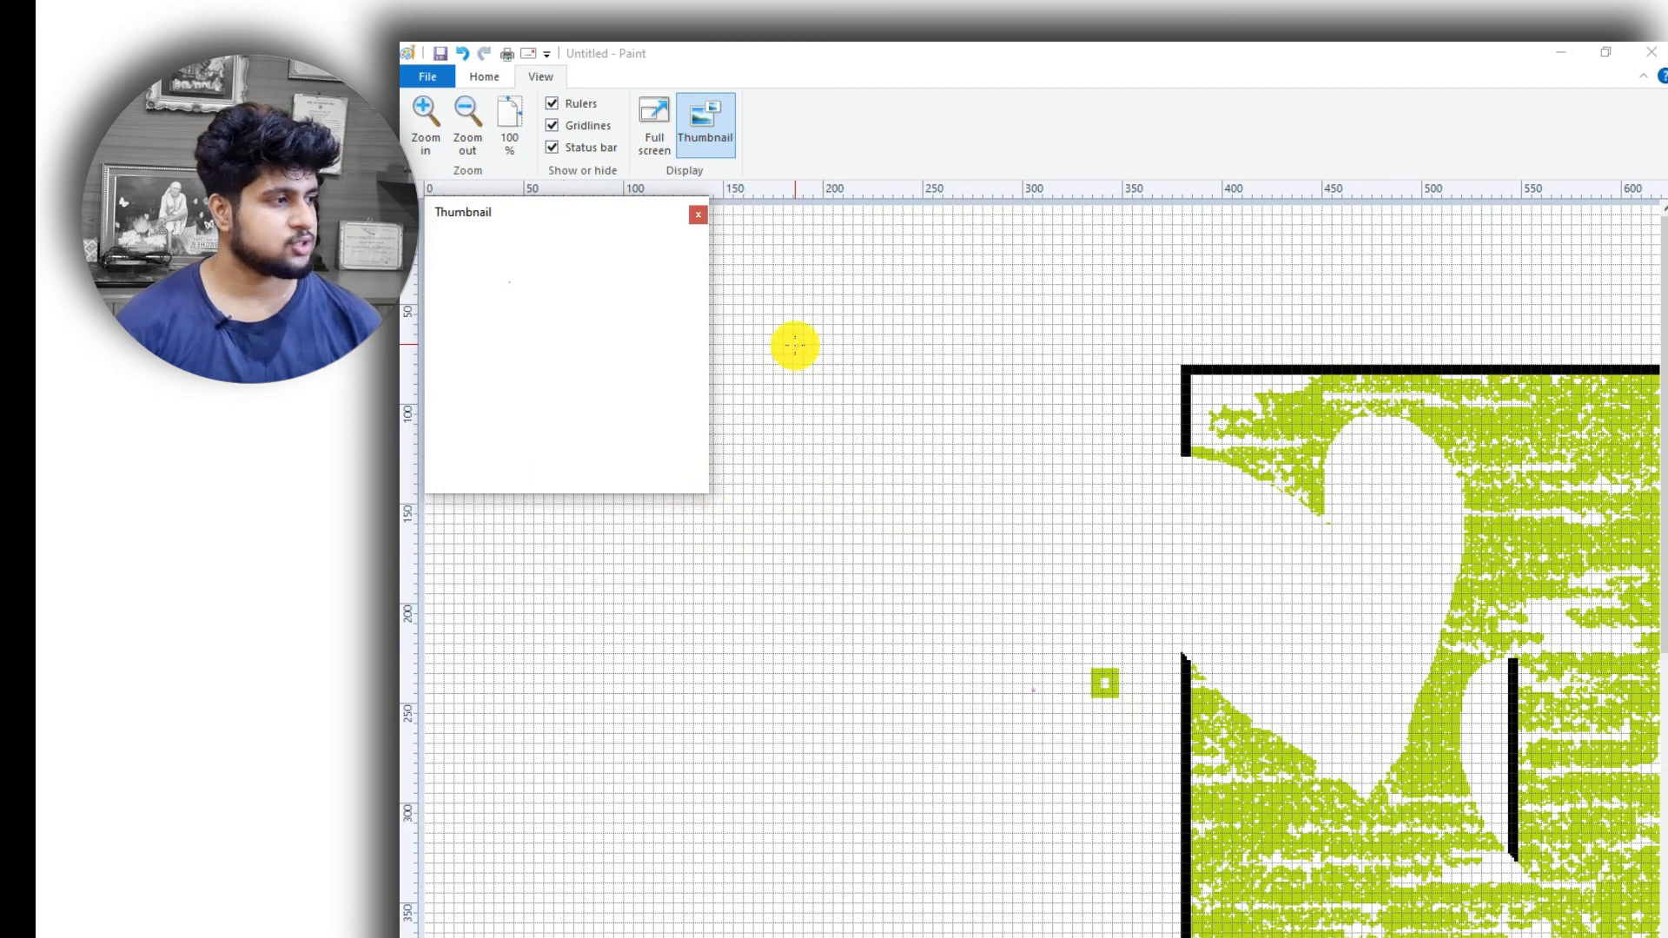
- Magnify the picture further, bring the green drawing's lower-left area into view beside the thumbnail, and hide the gridlines
click(424, 128)
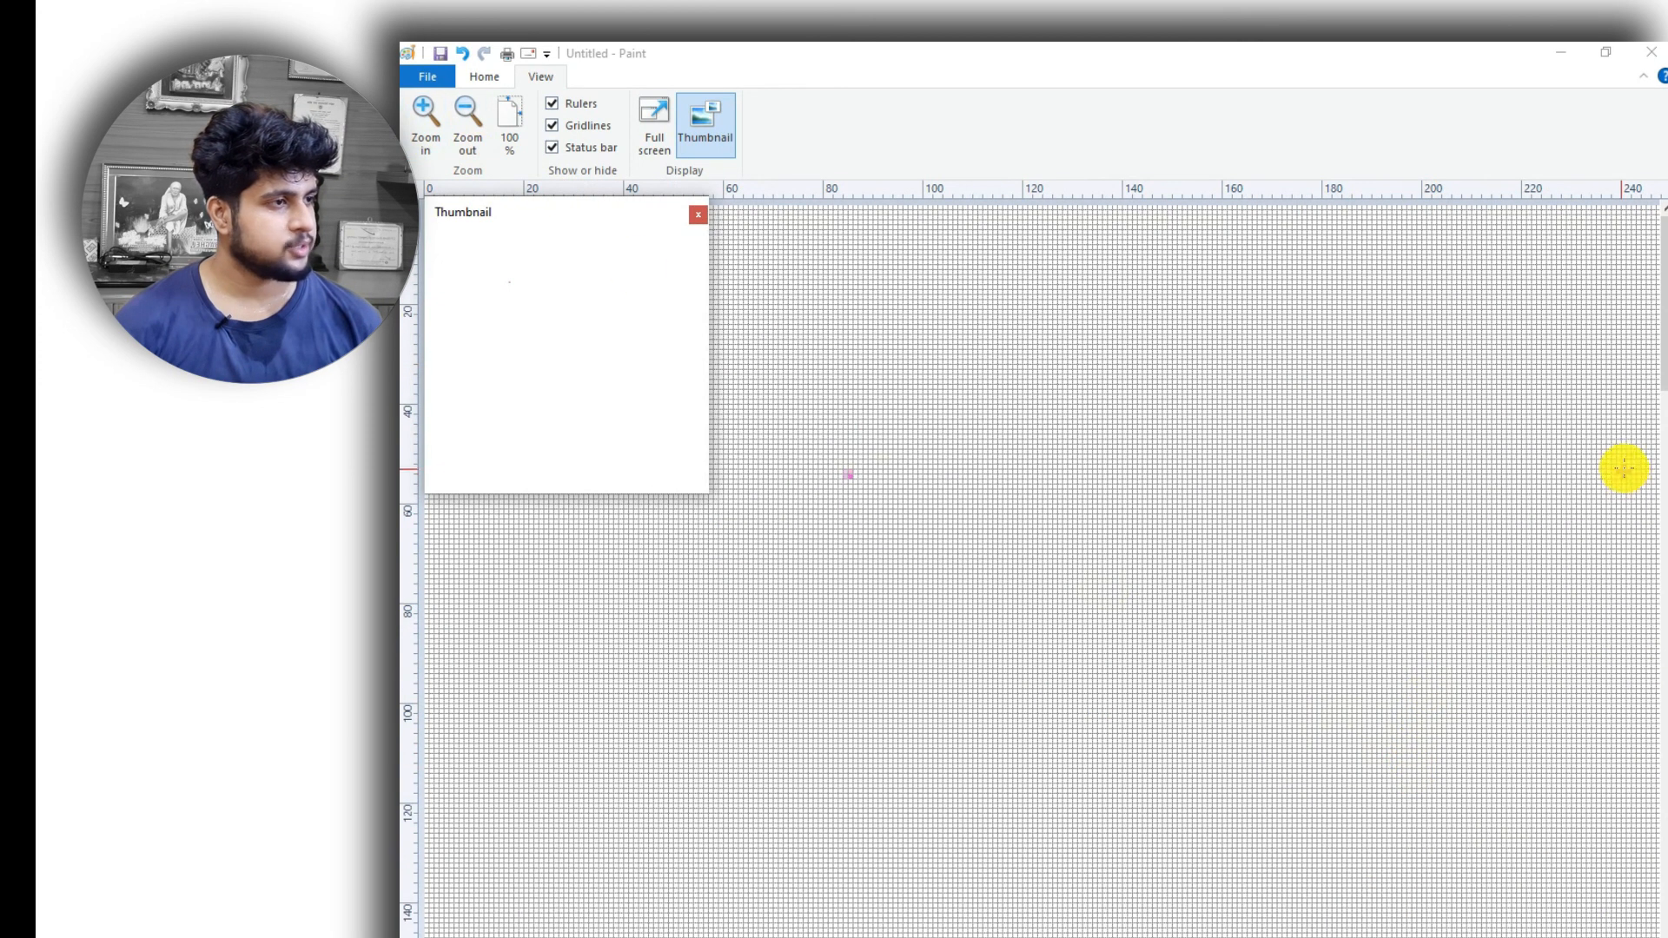
drag(1657, 324, 1660, 490)
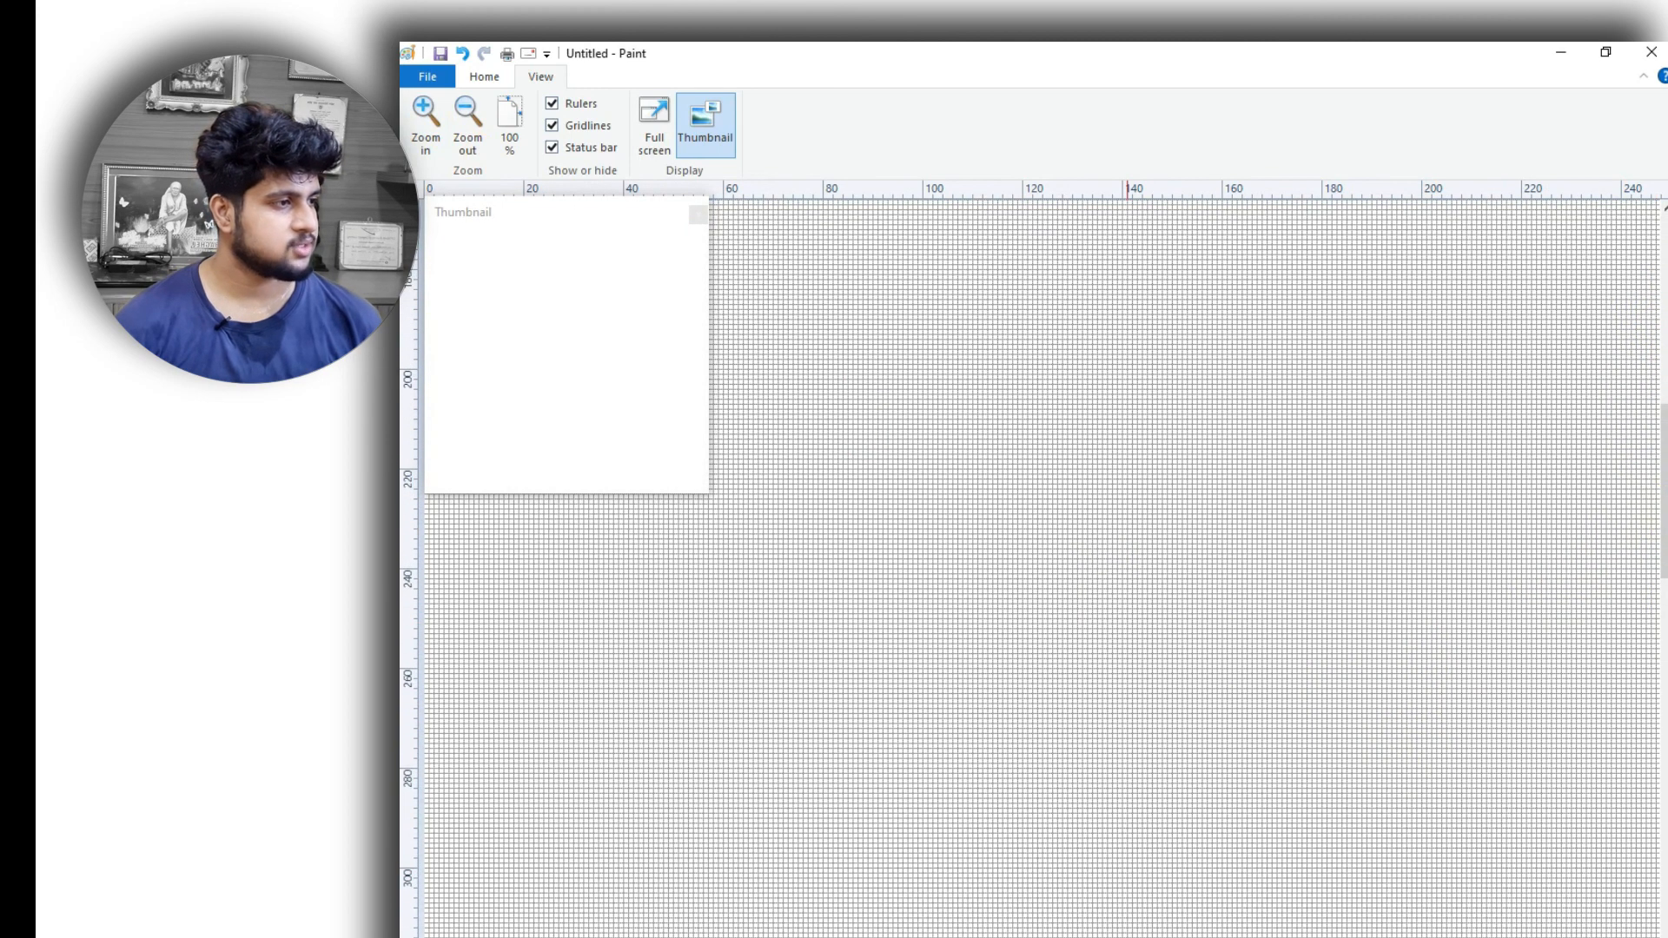
scroll(1039, 568, right, 6)
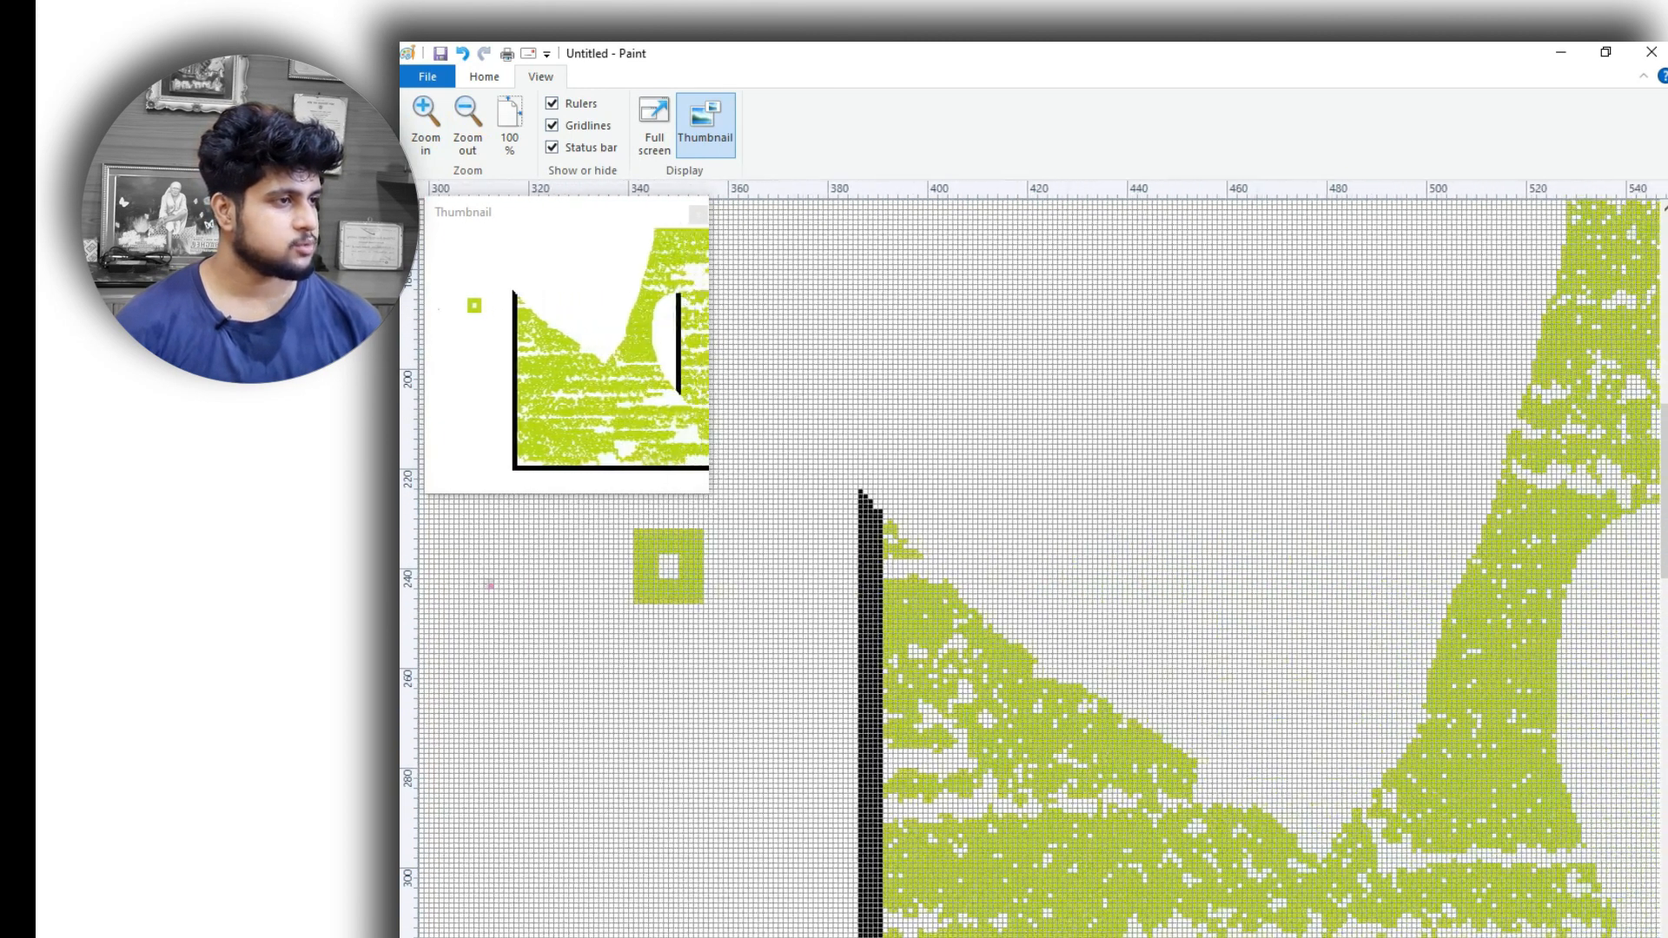
scroll(1040, 568, right, 1)
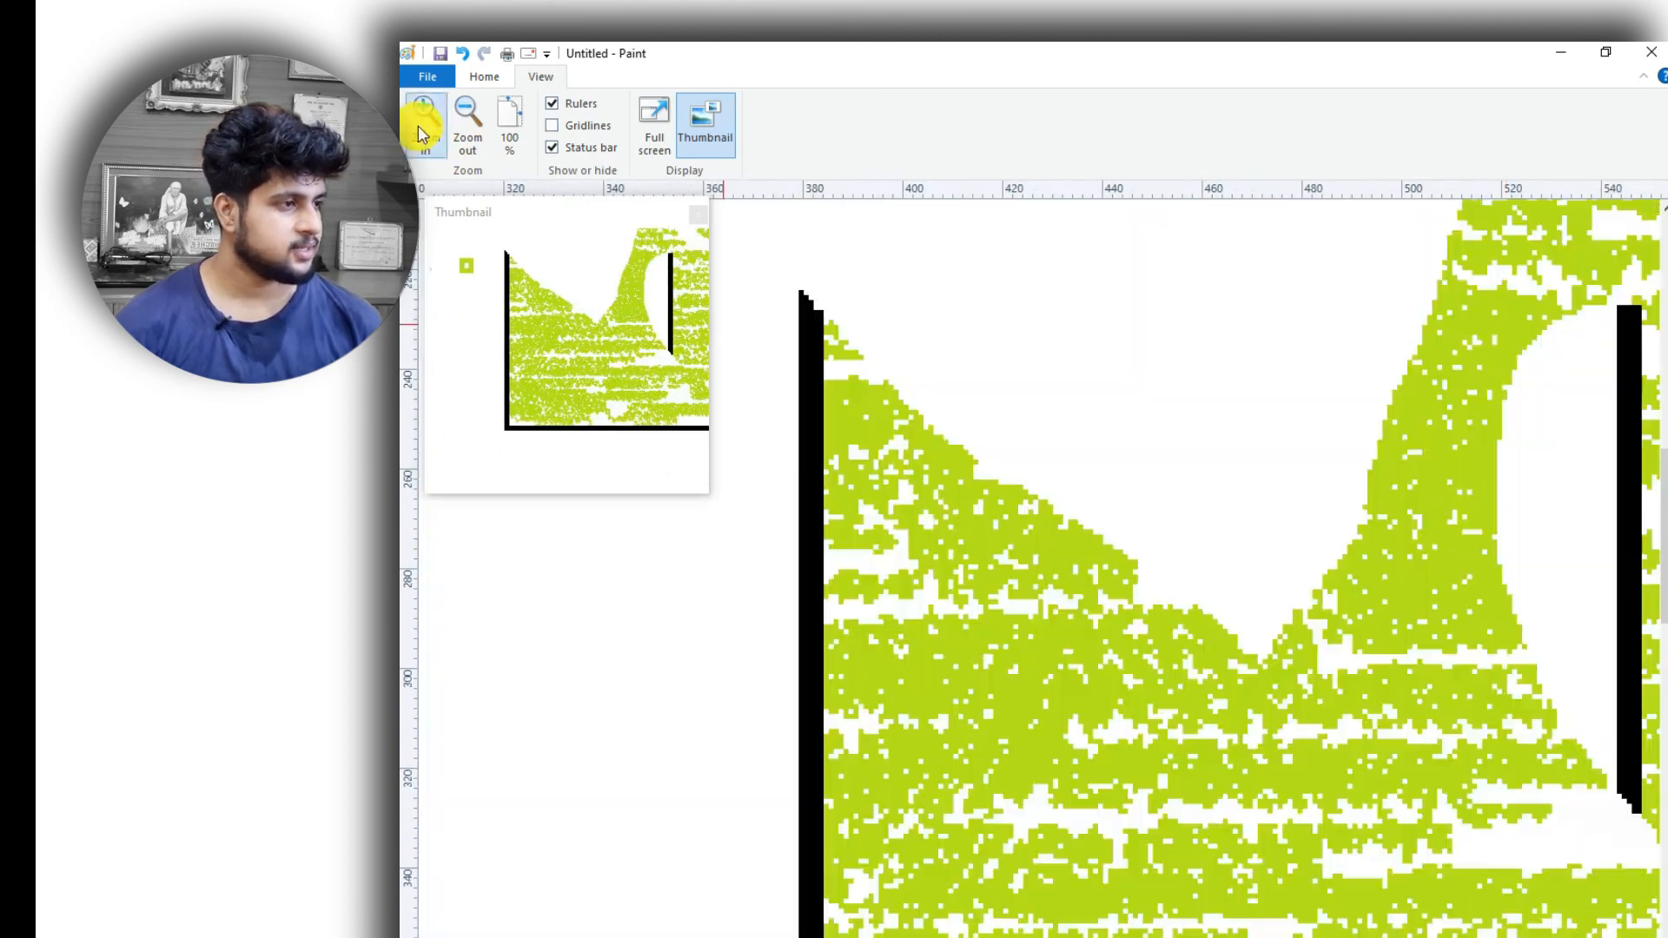
- Paint a looping pink brush stroke about 60 px wide across the black vertical edge at closer magnification, with the thumbnail open
click(418, 127)
click(419, 127)
click(419, 127)
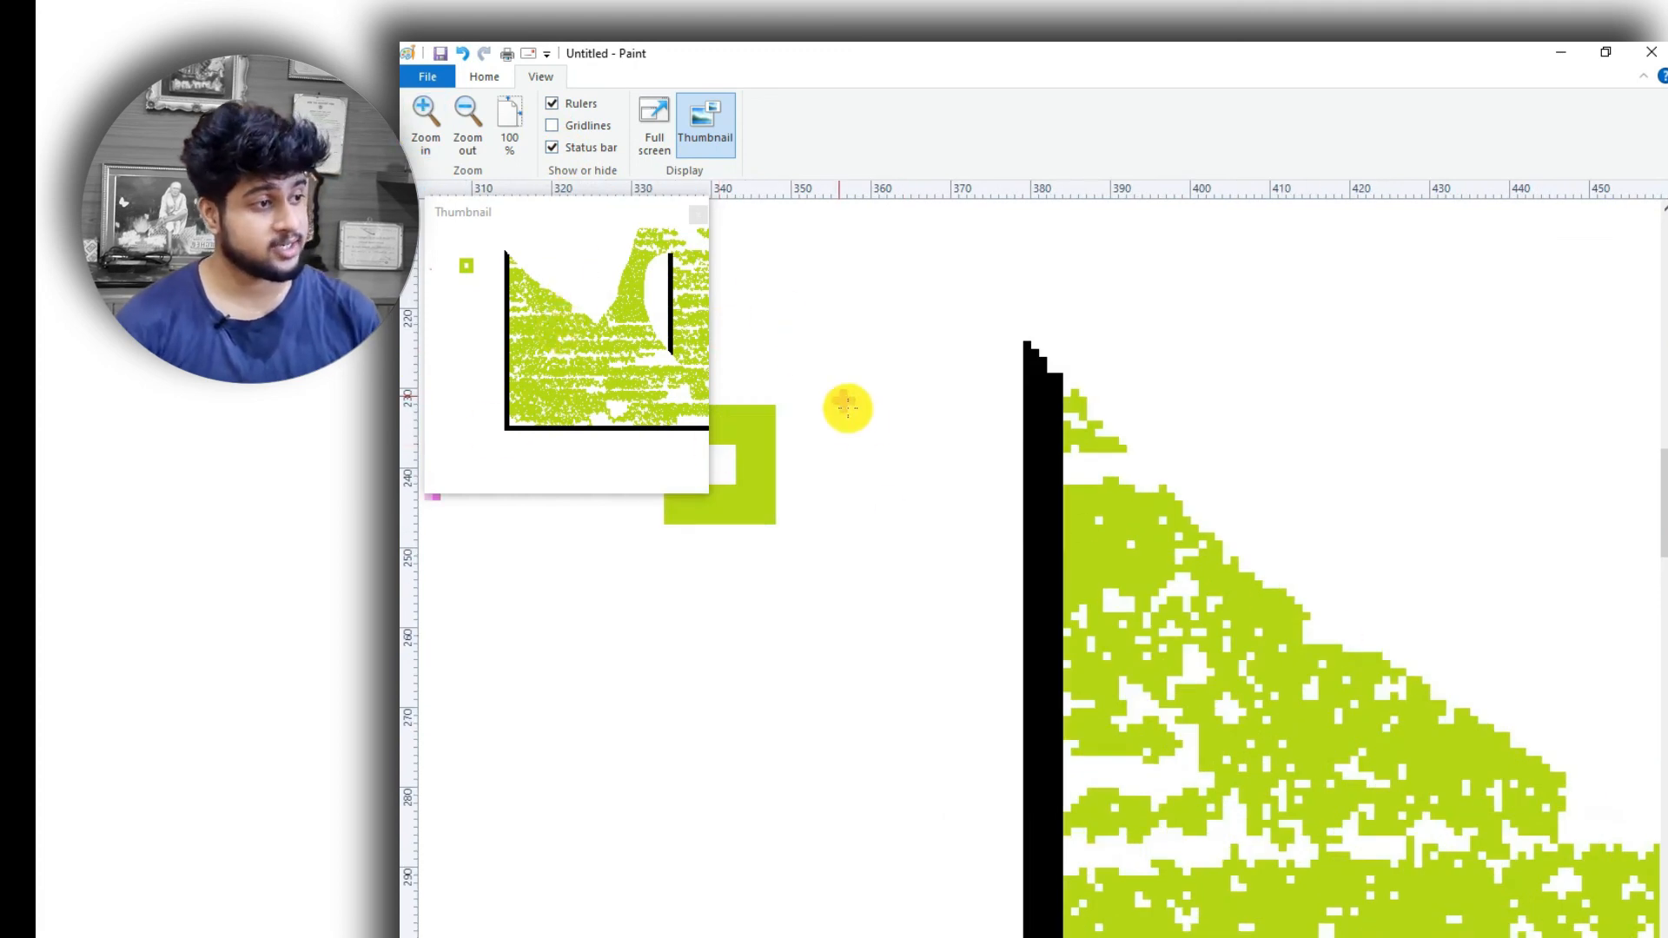
mouse_move(973, 432)
mouse_down()
mouse_move(878, 495)
mouse_move(927, 492)
mouse_move(901, 638)
mouse_move(961, 685)
mouse_move(1262, 744)
mouse_move(1312, 690)
mouse_up()
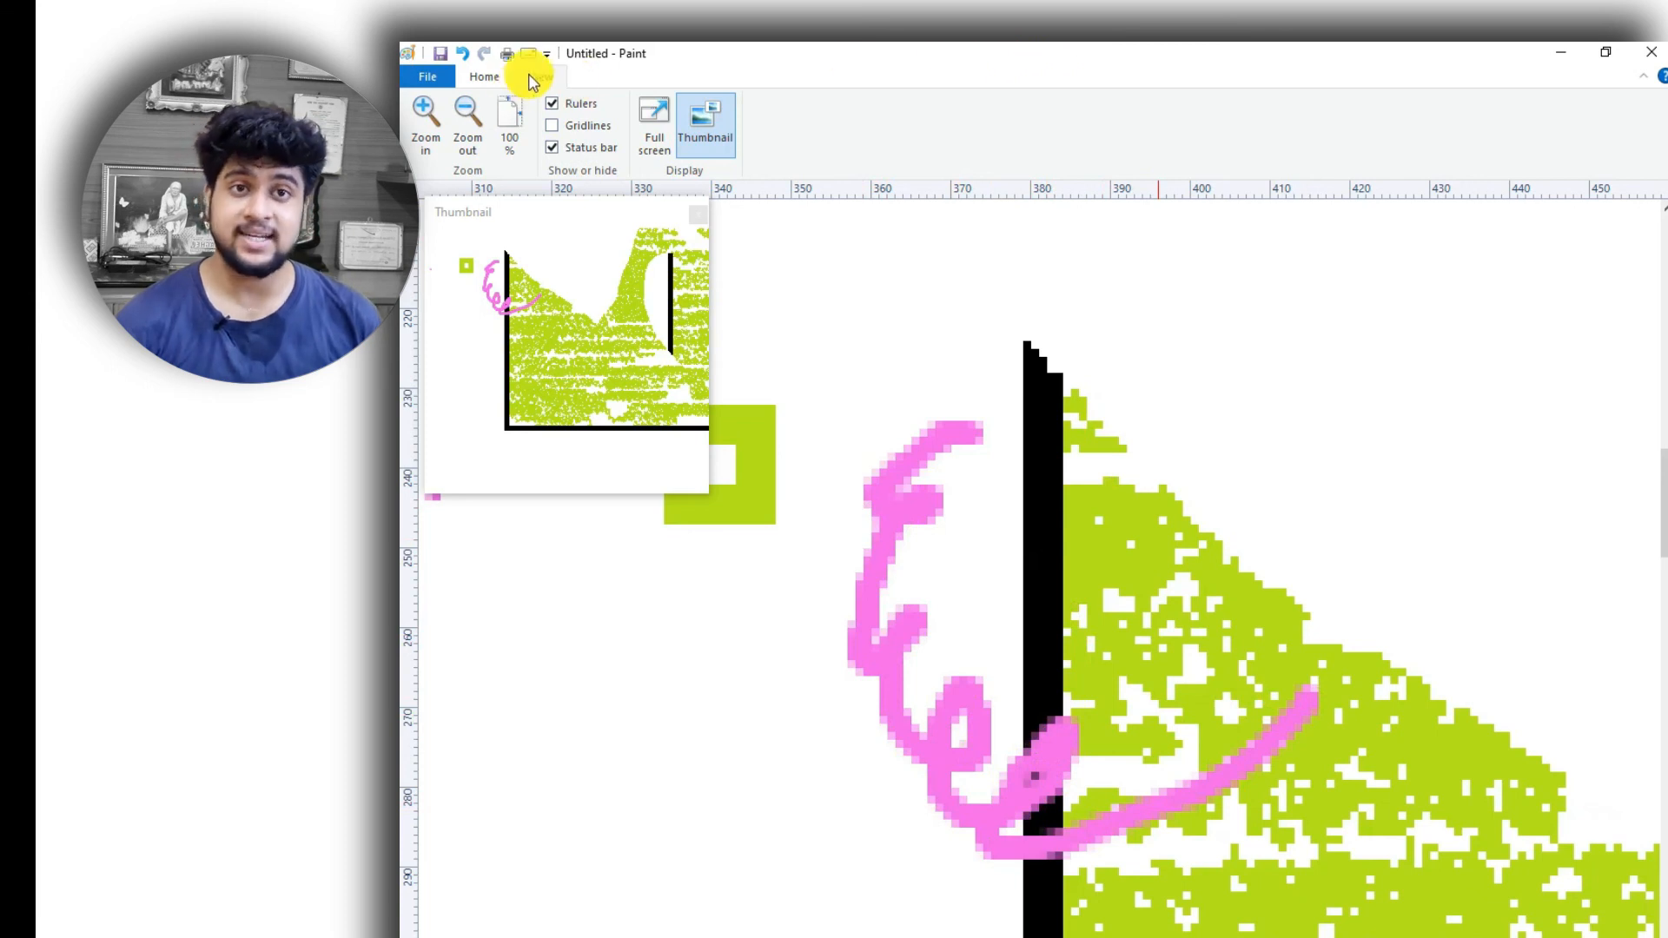
click(493, 76)
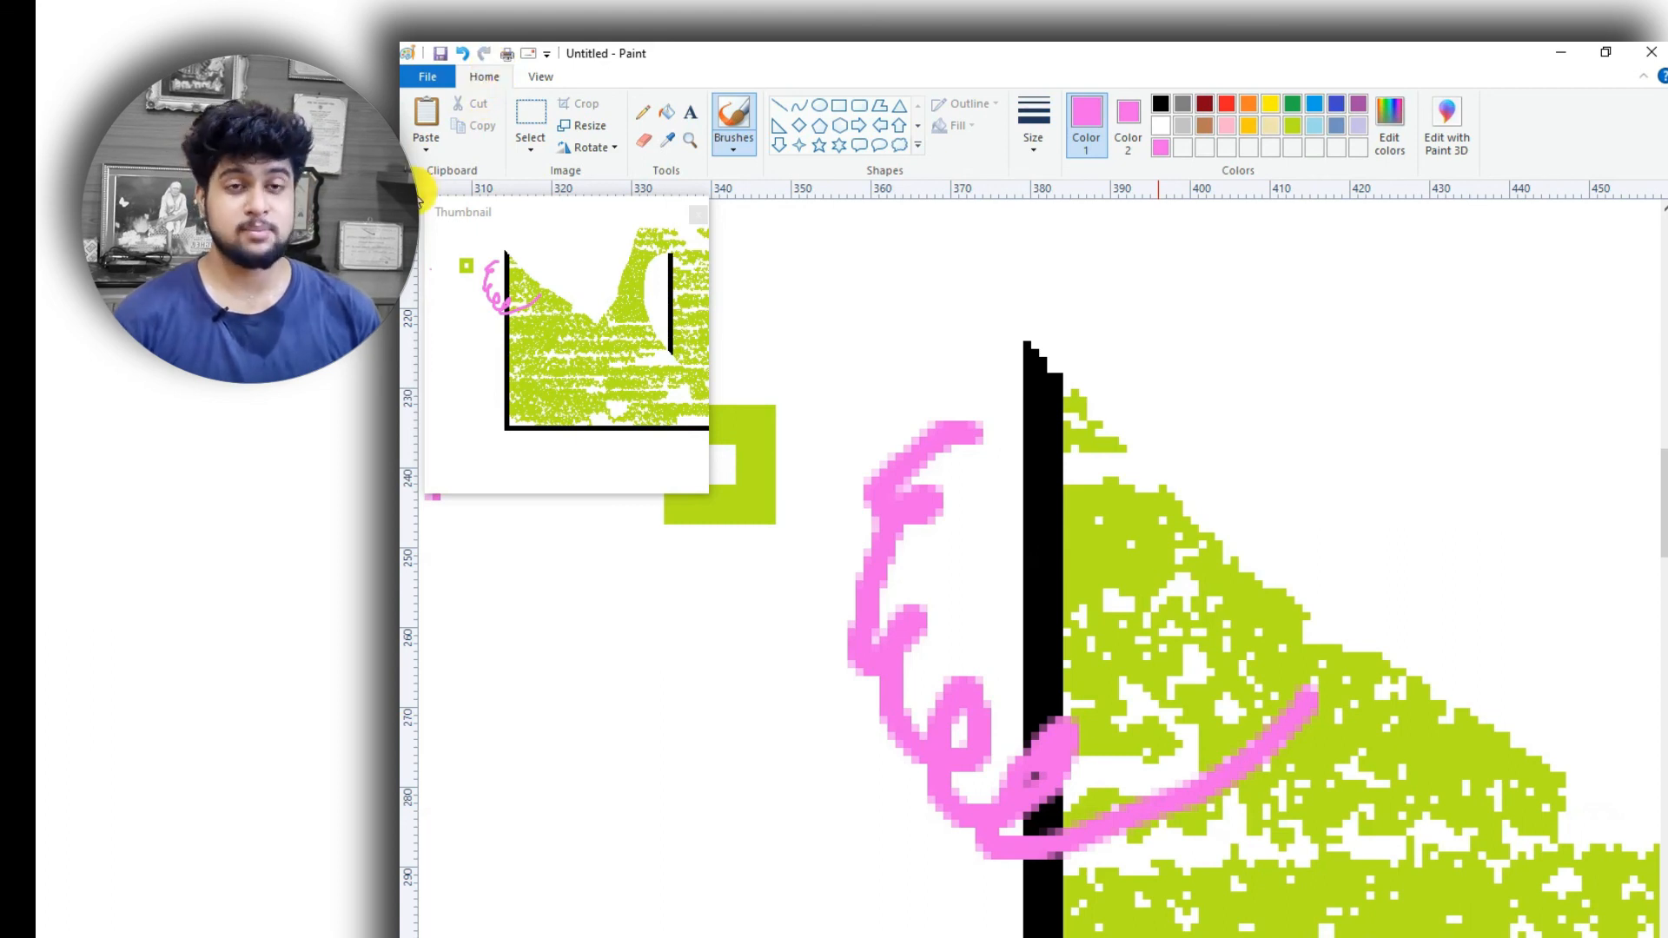
click(939, 50)
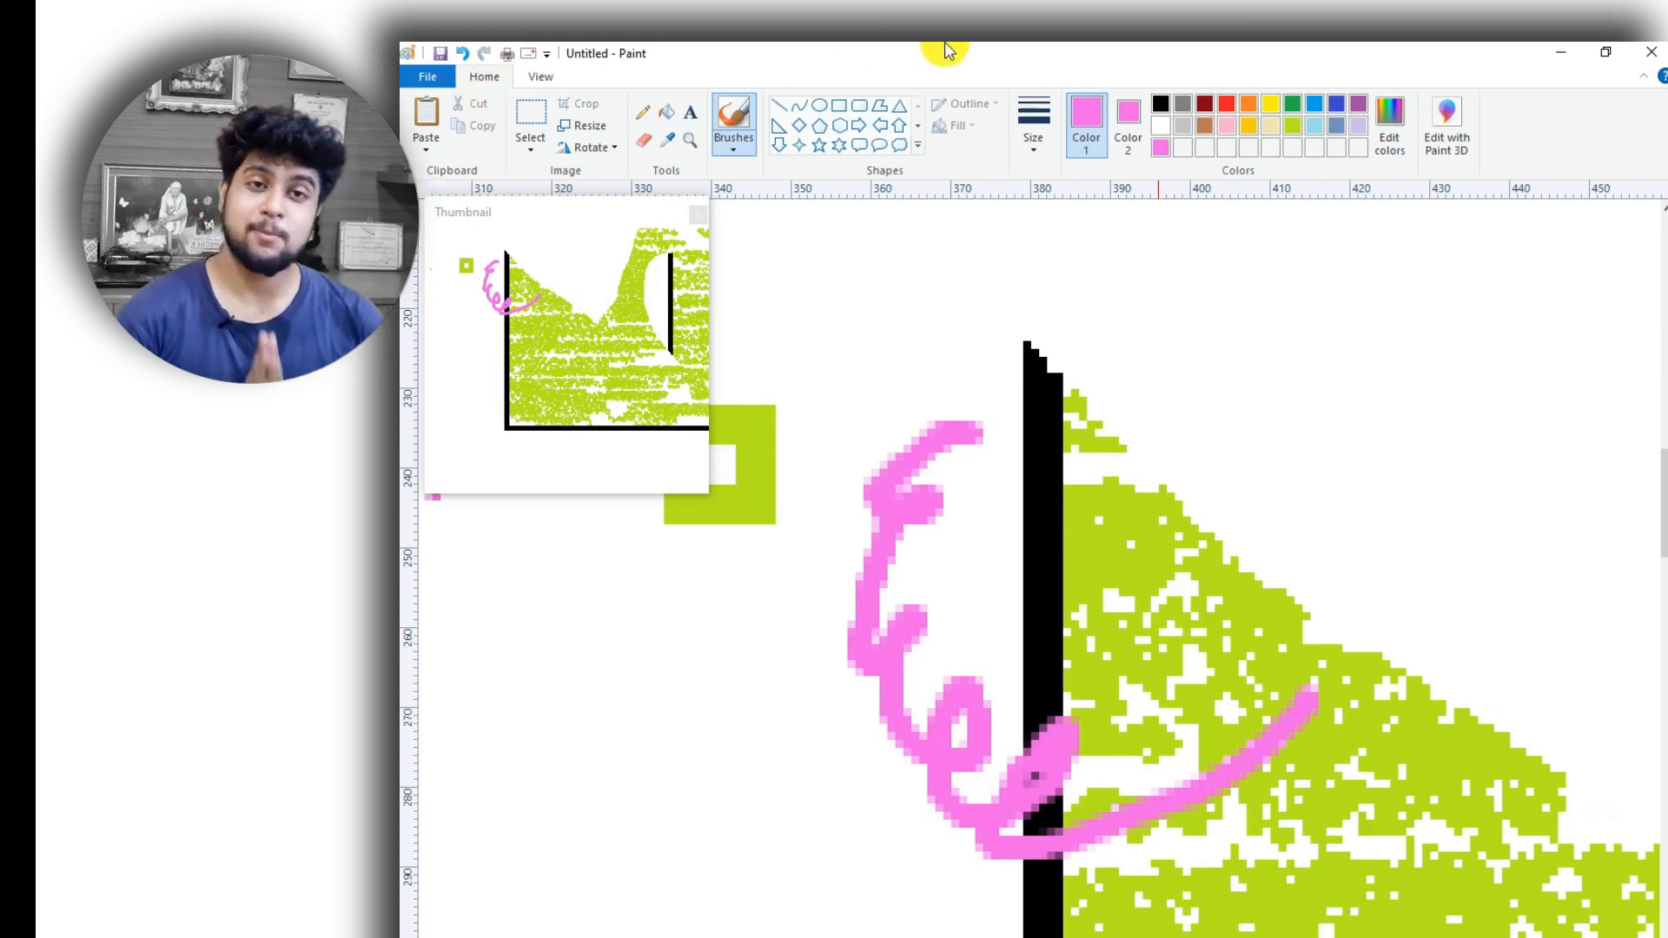